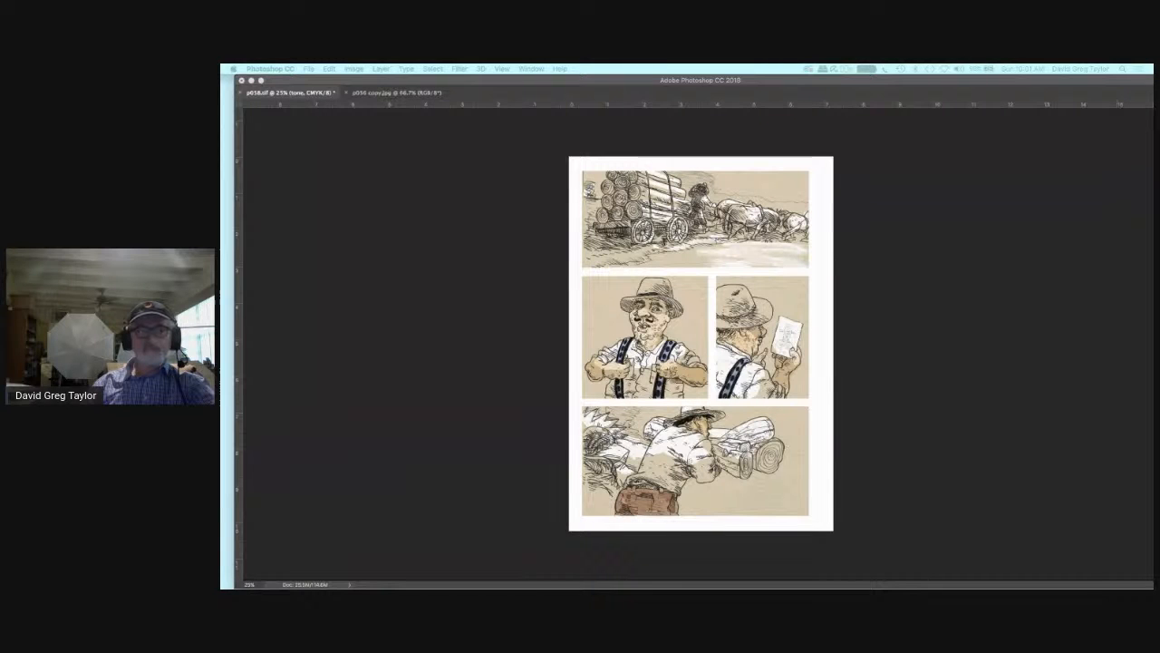
# - Switch to Preview, move the horse drawing out of the way and bring the Blueboy Brown title image into full view
pyautogui.press('super+Tab')
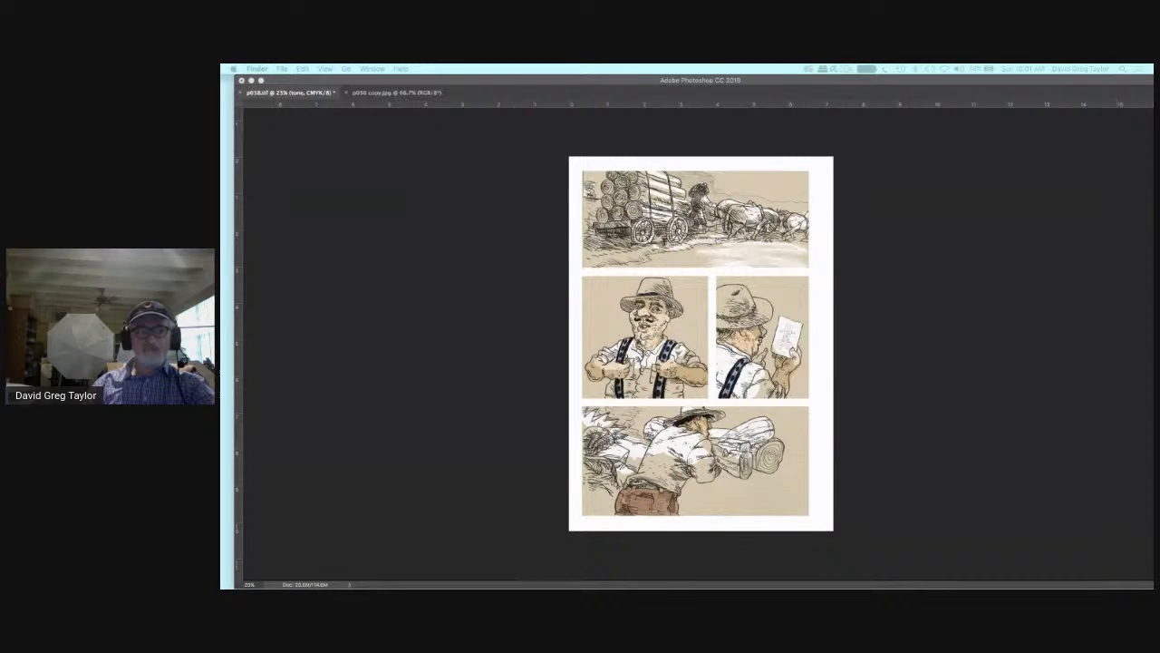
pyautogui.press('super+Tab')
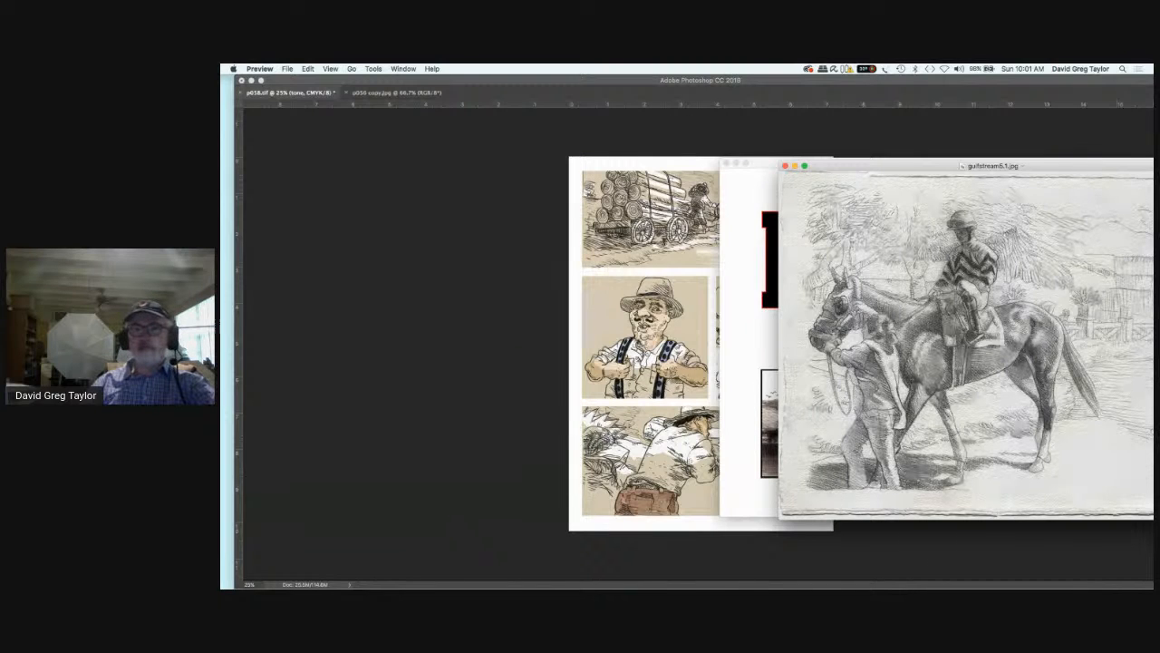
pyautogui.moveTo(885, 166); pyautogui.dragTo(897, 565)
pyautogui.moveTo(842, 163); pyautogui.dragTo(612, 142)
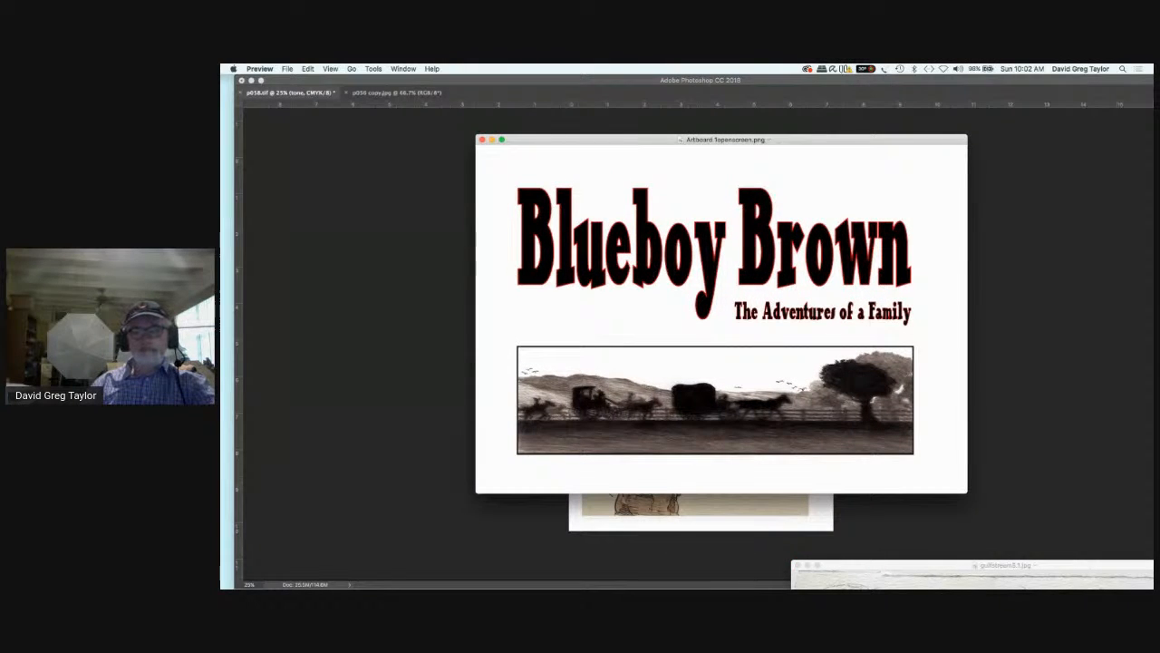
# - Reposition and enlarge the window of the Blueboy Brown title image
pyautogui.press('super+shift+a')
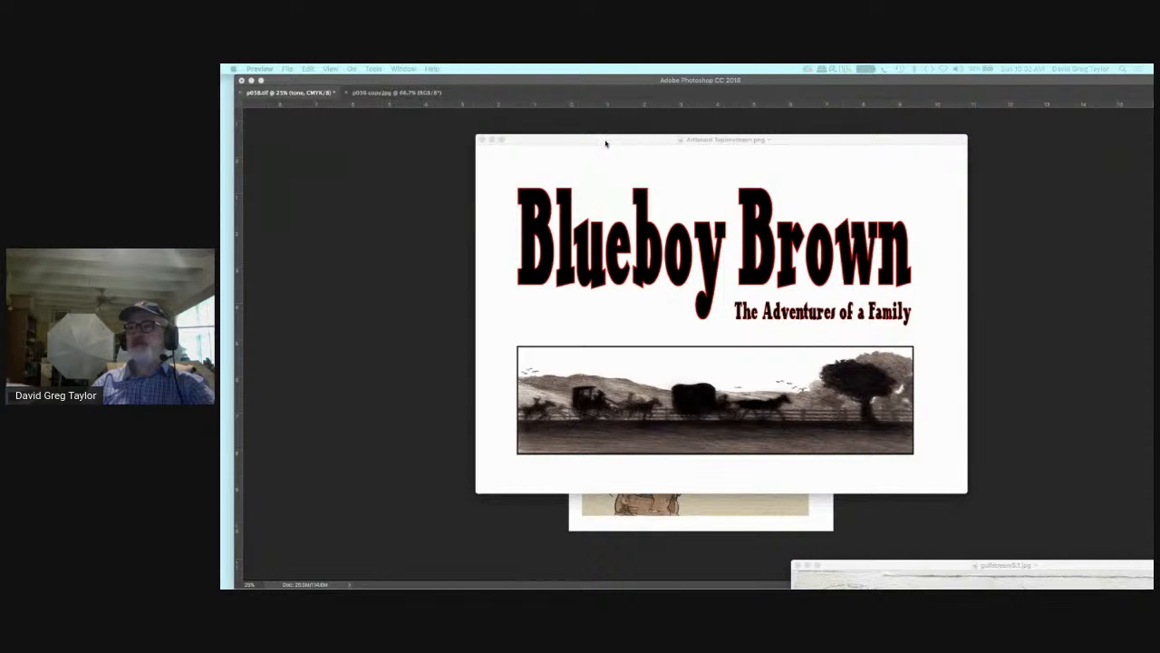
pyautogui.moveTo(604, 143); pyautogui.dragTo(561, 121)
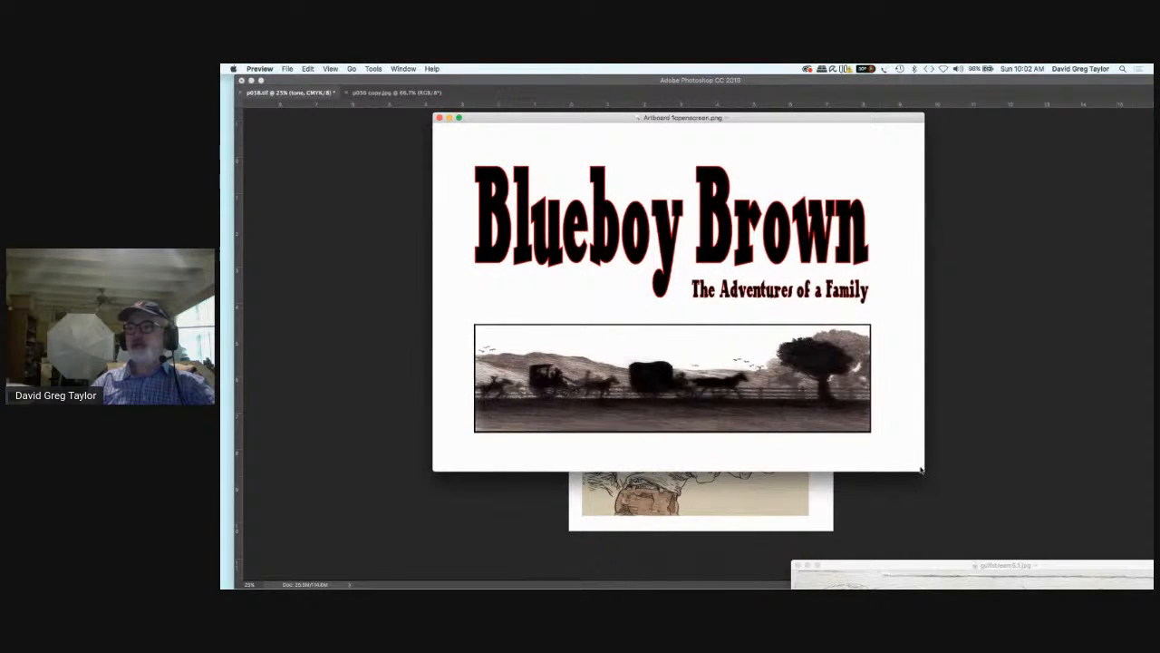
pyautogui.moveTo(924, 470); pyautogui.dragTo(1045, 534)
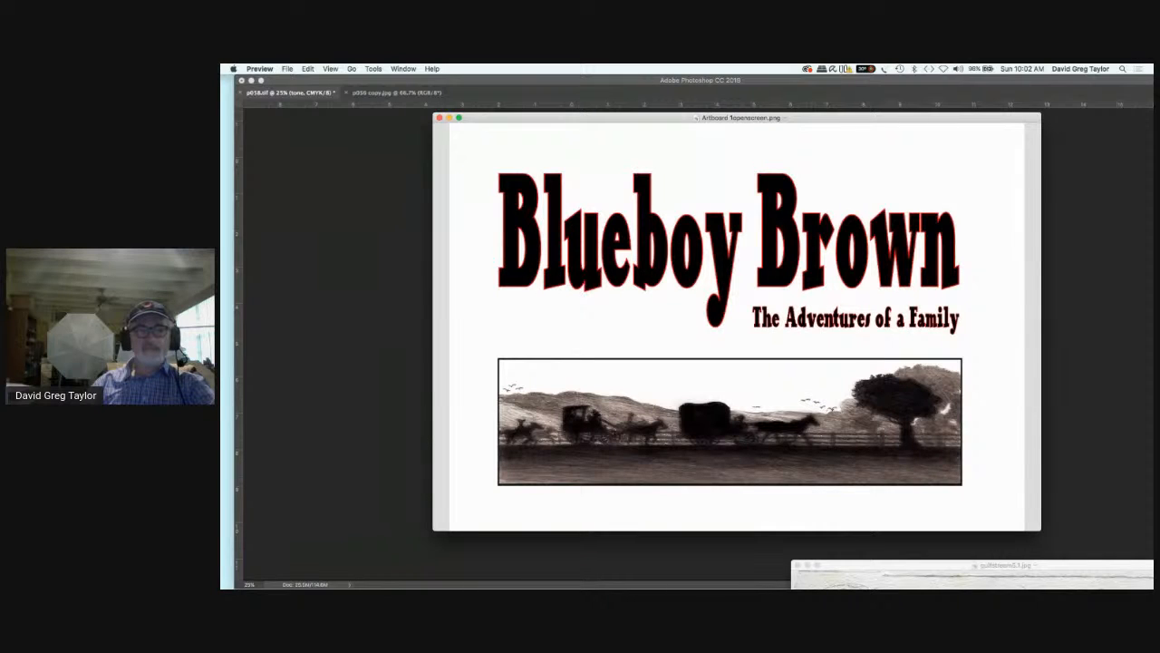
# - Start opening another image in Preview and list the contents of the readyforcolor folder on the Batleby drive
pyautogui.click(292, 70)
pyautogui.moveTo(292, 101)
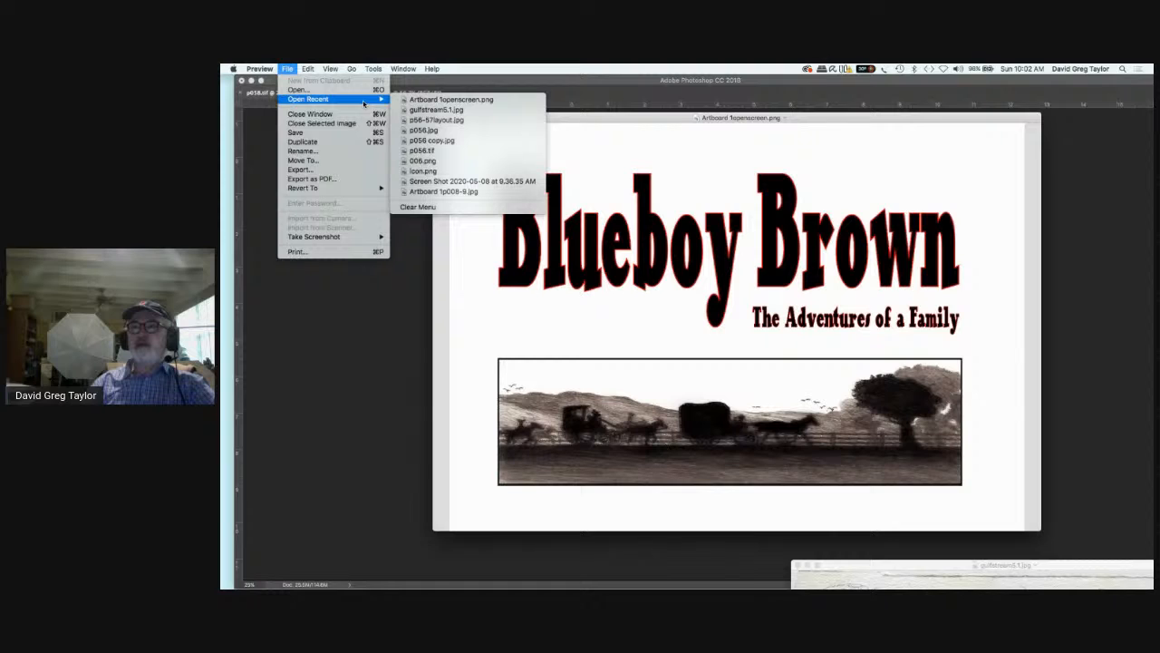
pyautogui.click(339, 89)
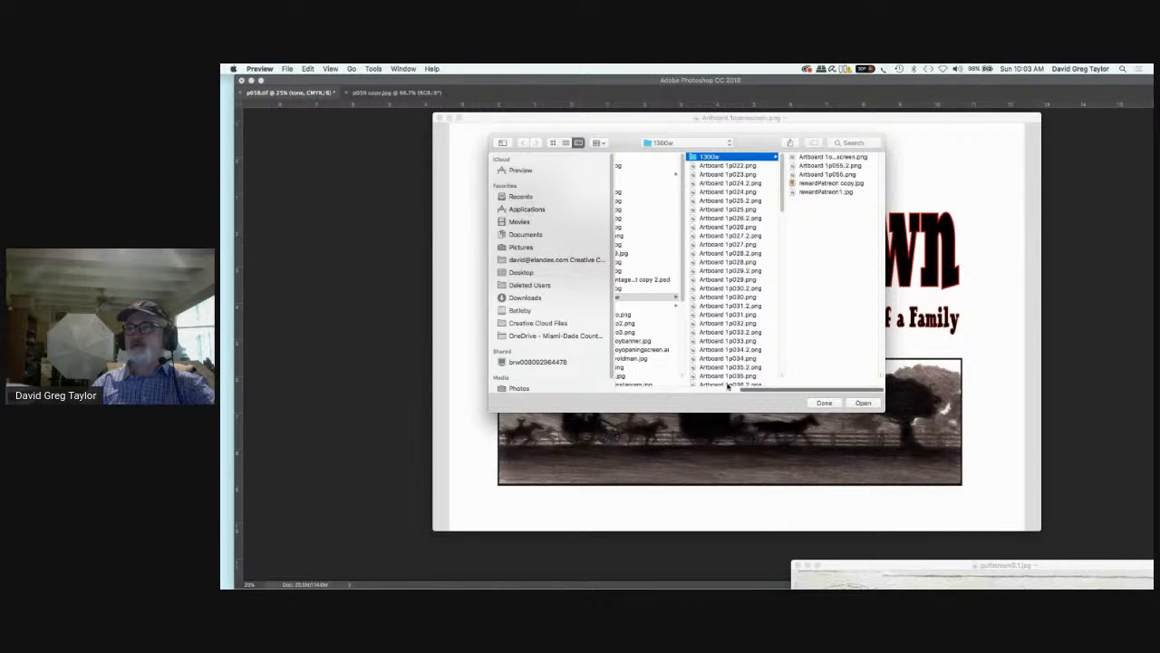
pyautogui.hscroll(-5, 762, 384)
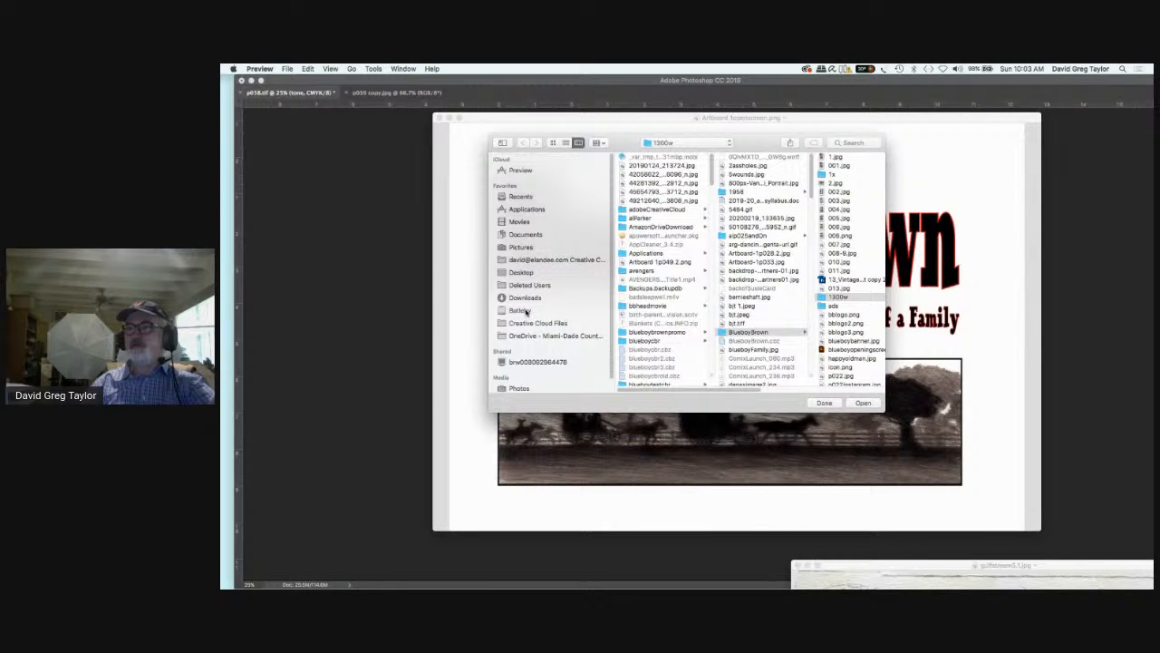
pyautogui.click(526, 311)
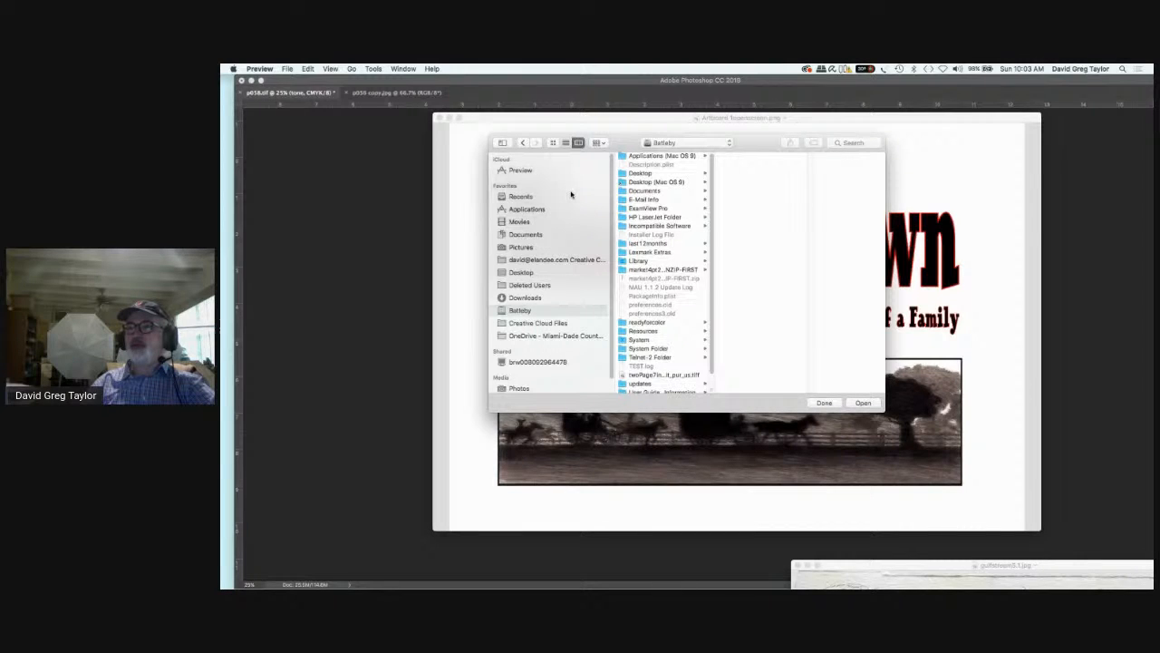
pyautogui.press('super+2')
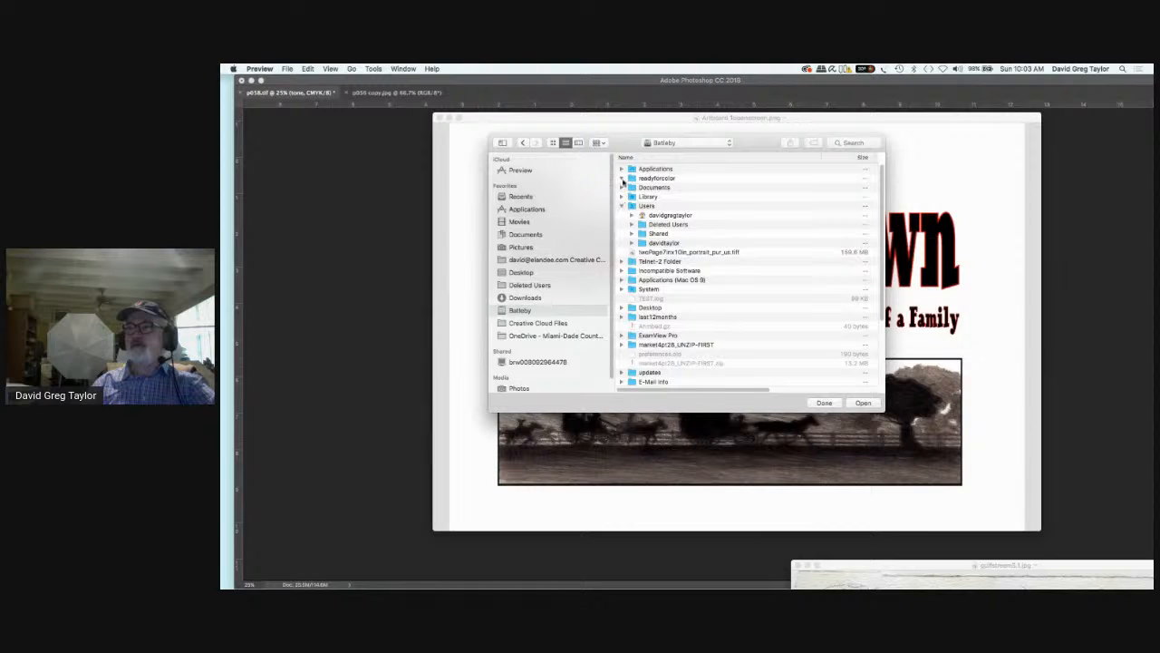
pyautogui.click(622, 178)
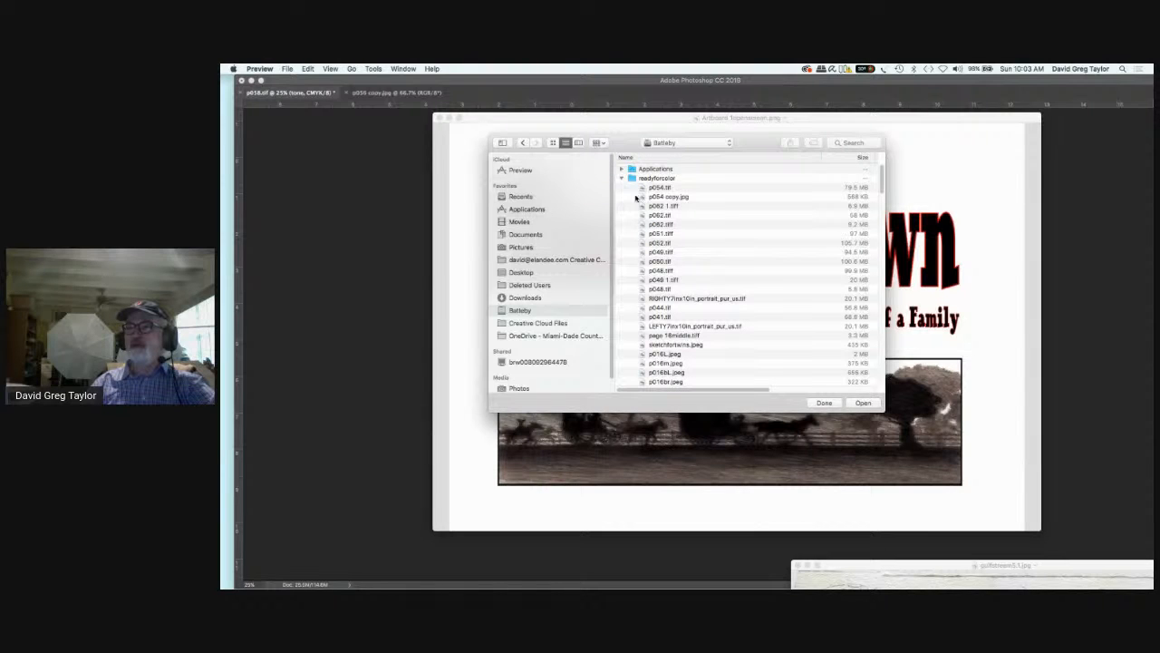
# - Search the Mac for p057 and open p057.tif
pyautogui.click(849, 142)
pyautogui.write('p0')
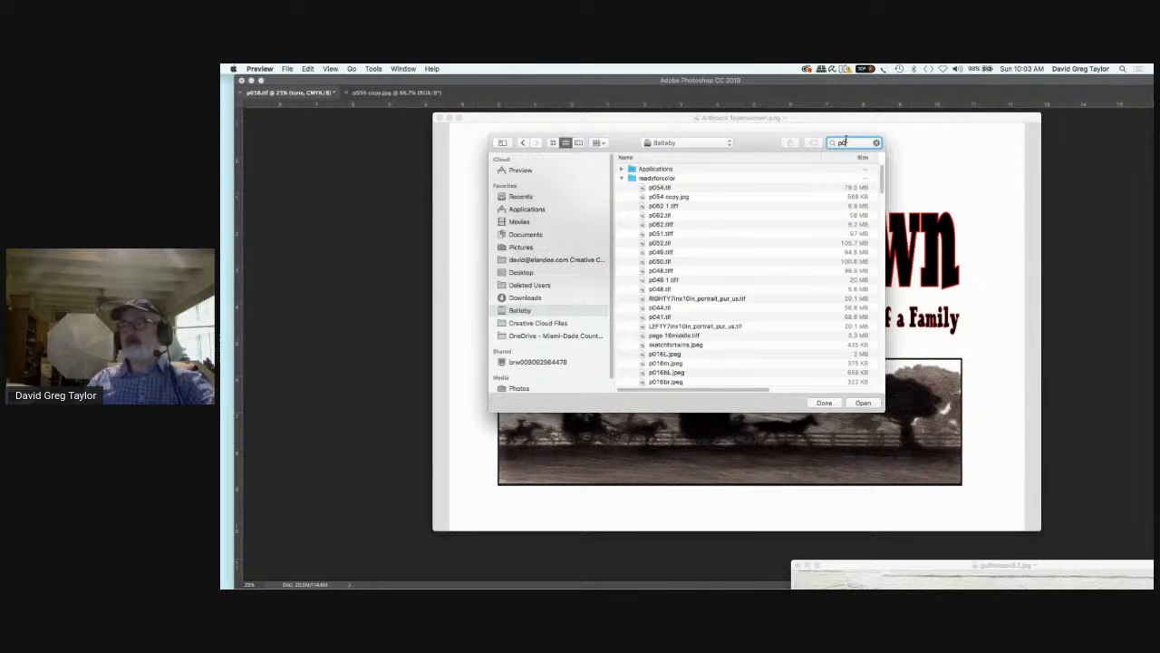
pyautogui.write('57')
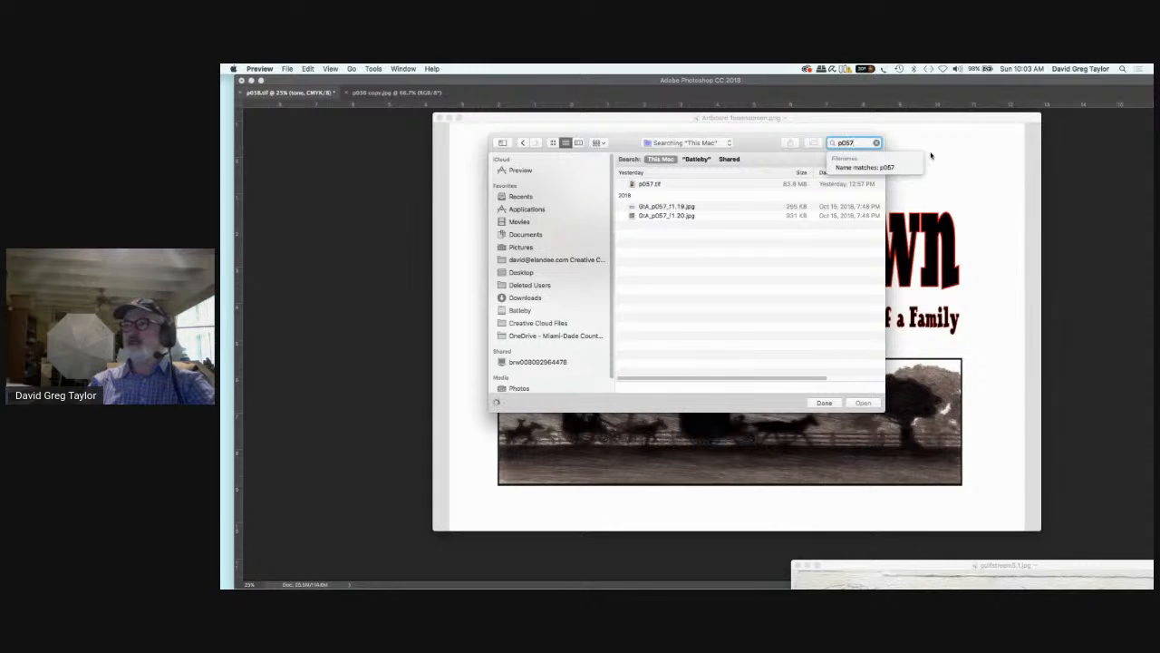
pyautogui.click(641, 184)
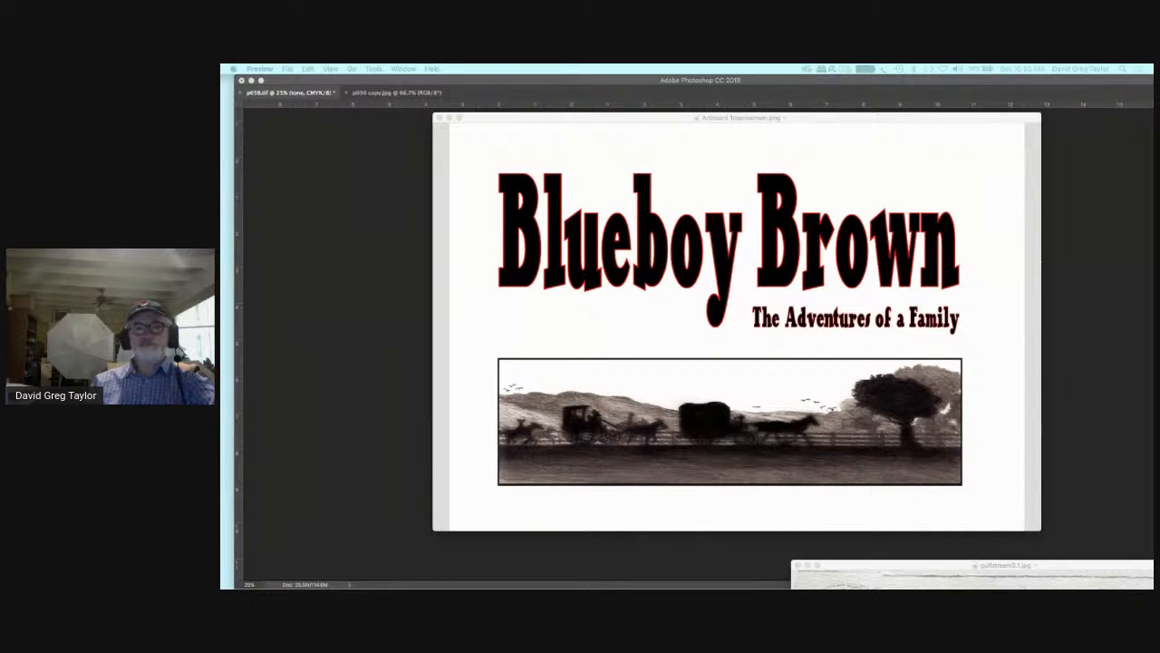
# - Place the p057.tif comic page in front of the title image and enlarge its window to show the whole page
pyautogui.moveTo(224, 125); pyautogui.dragTo(751, 161)
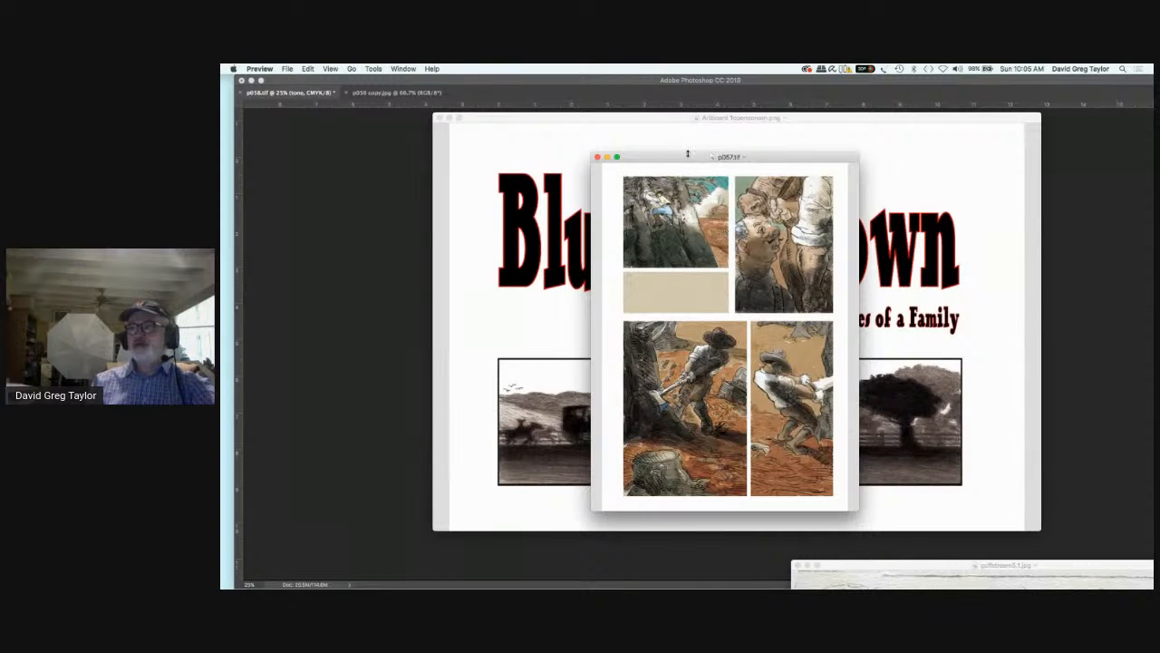
pyautogui.moveTo(692, 162); pyautogui.dragTo(649, 122)
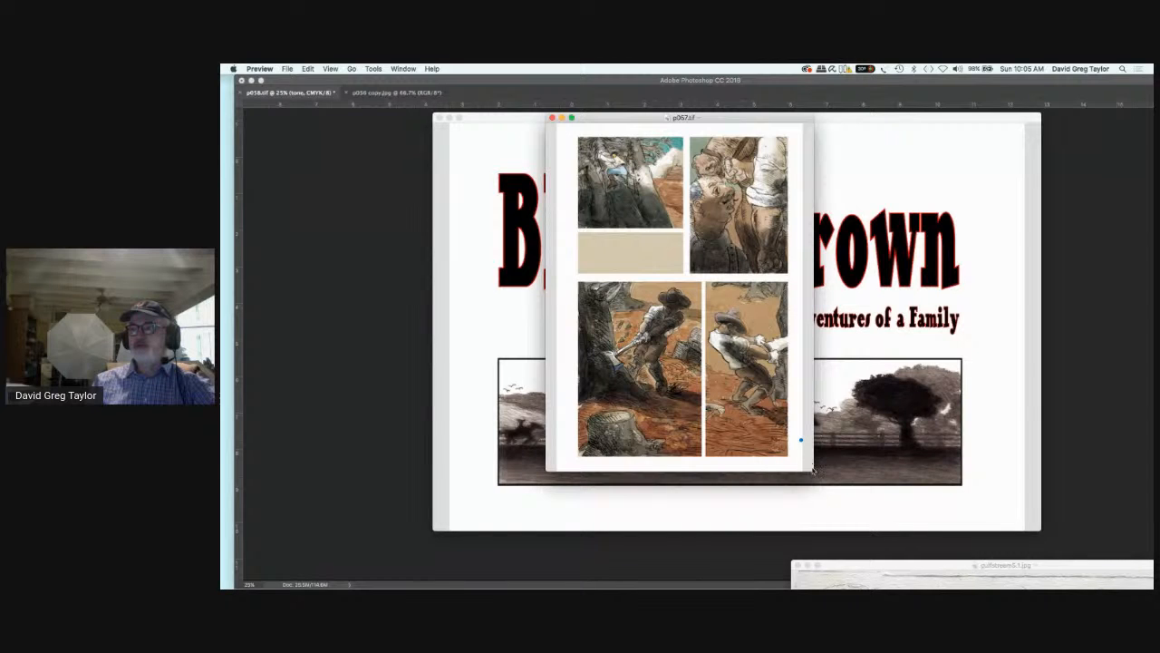
pyautogui.moveTo(811, 469); pyautogui.dragTo(919, 522)
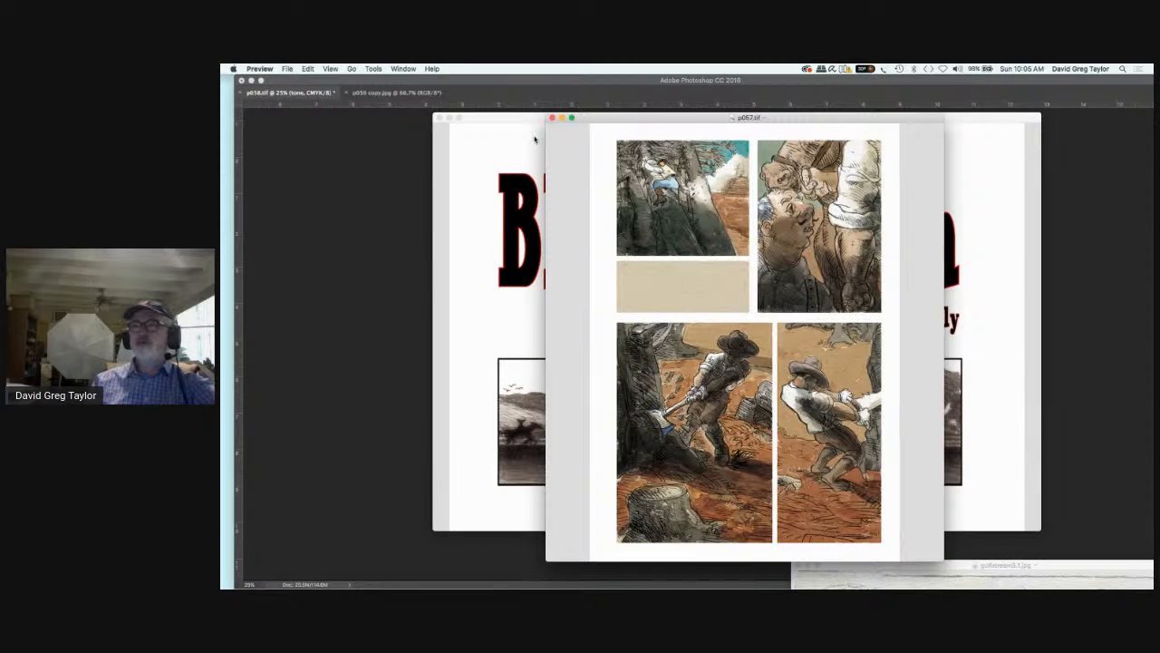
pyautogui.moveTo(597, 119); pyautogui.dragTo(517, 96)
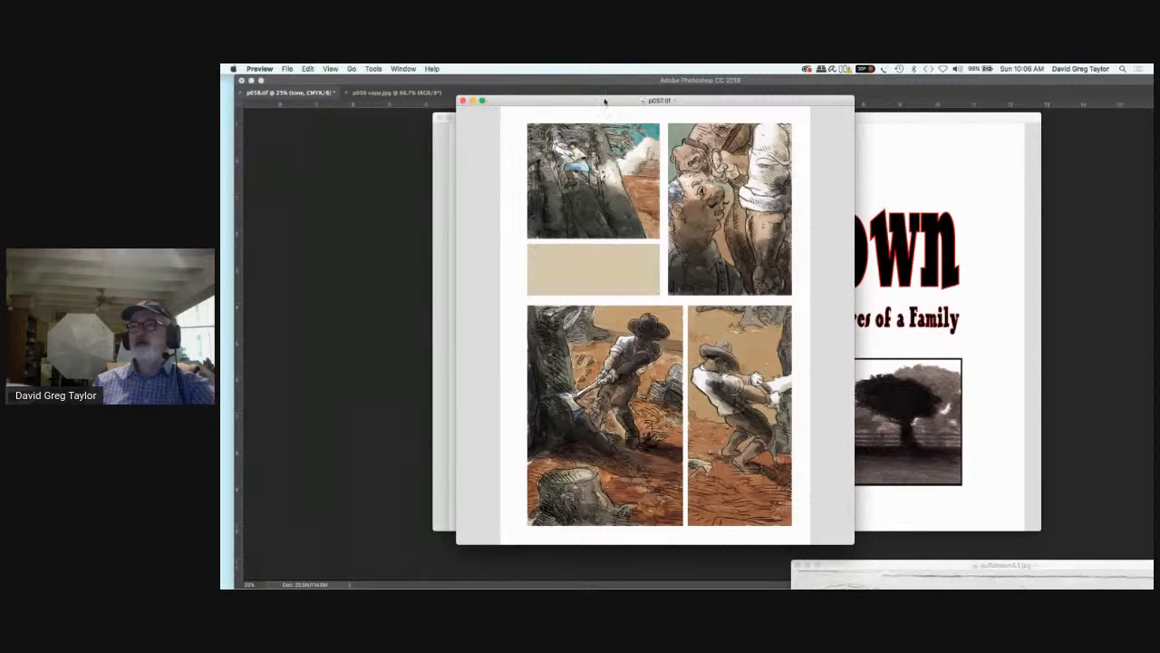
# - Move p057.tif off the screen, then bring the gulfstream5.1.jpg horse drawing into view and enlarge its window
pyautogui.moveTo(606, 102); pyautogui.dragTo(55, 154)
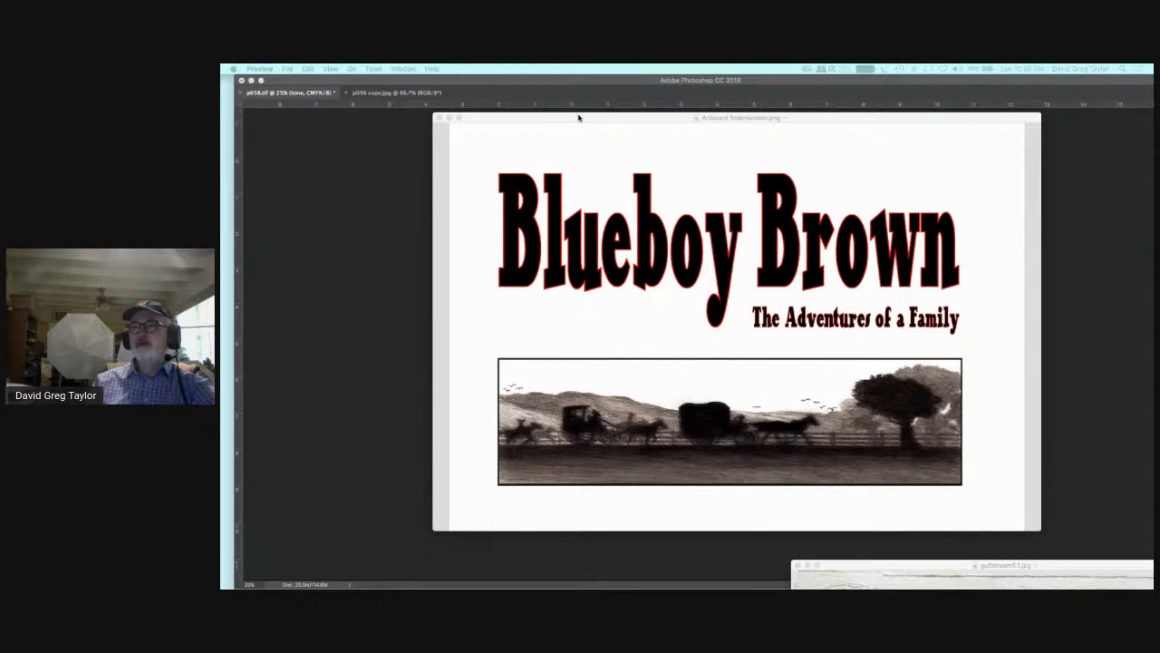
pyautogui.moveTo(578, 117)
pyautogui.mouseDown()
pyautogui.moveTo(677, 264)
pyautogui.moveTo(583, 131)
pyautogui.mouseUp()
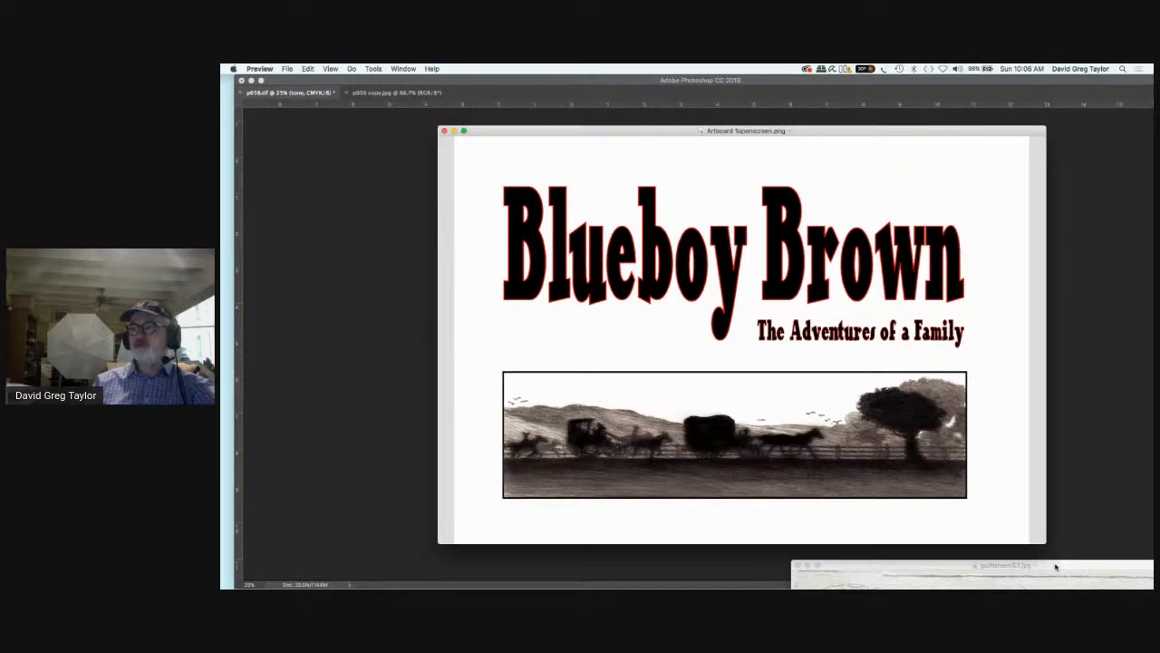
pyautogui.moveTo(1055, 566)
pyautogui.mouseDown()
pyautogui.moveTo(849, 367)
pyautogui.moveTo(733, 126)
pyautogui.mouseUp()
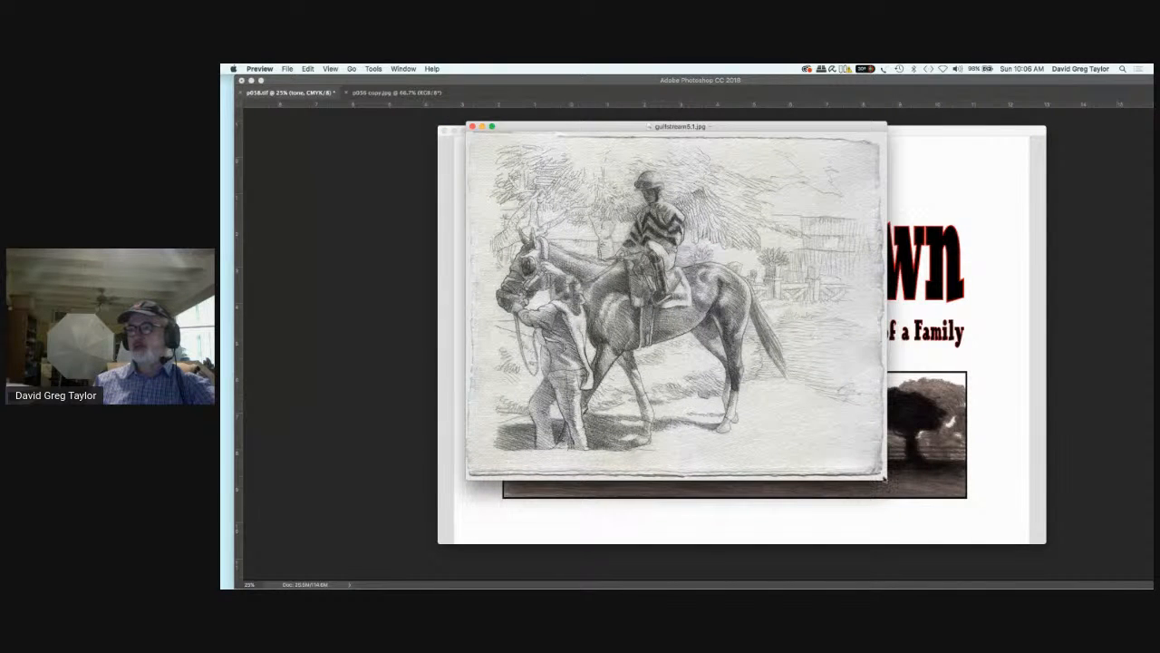
pyautogui.moveTo(885, 477); pyautogui.dragTo(1056, 560)
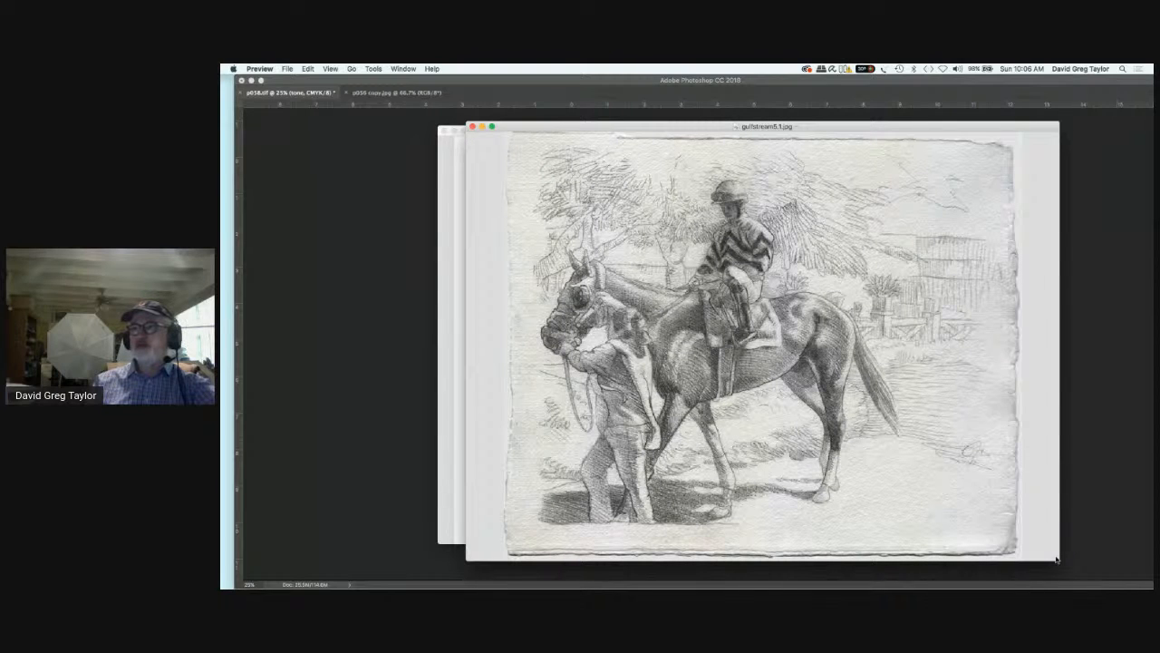
pyautogui.moveTo(529, 126); pyautogui.dragTo(437, 112)
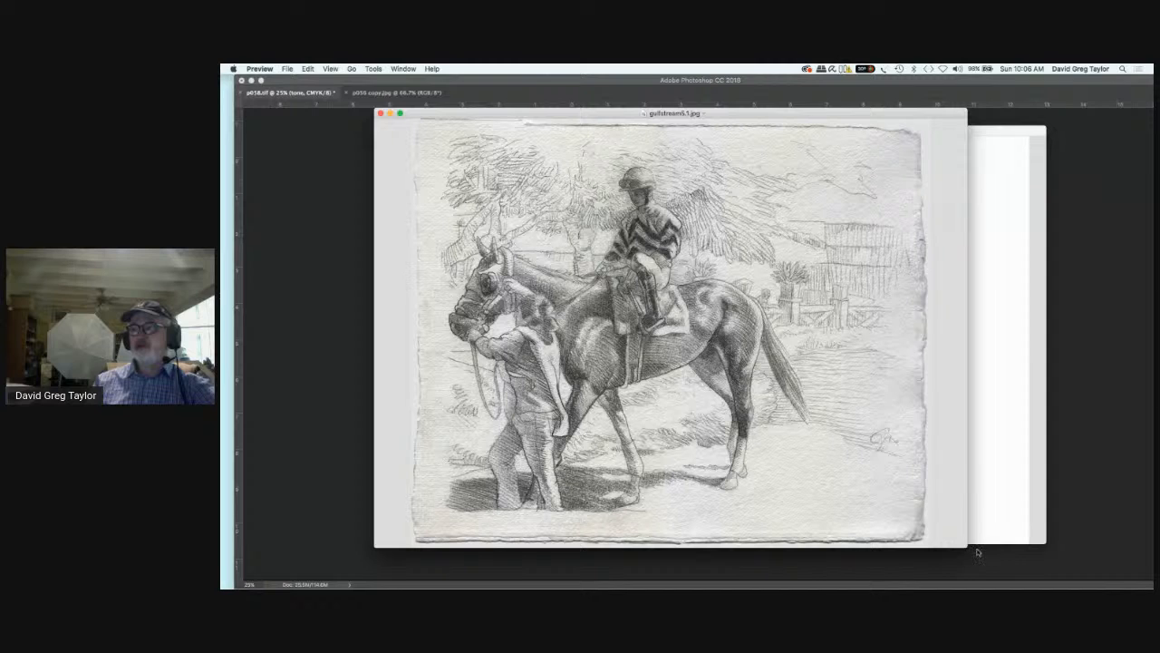
pyautogui.moveTo(977, 552); pyautogui.dragTo(1071, 573)
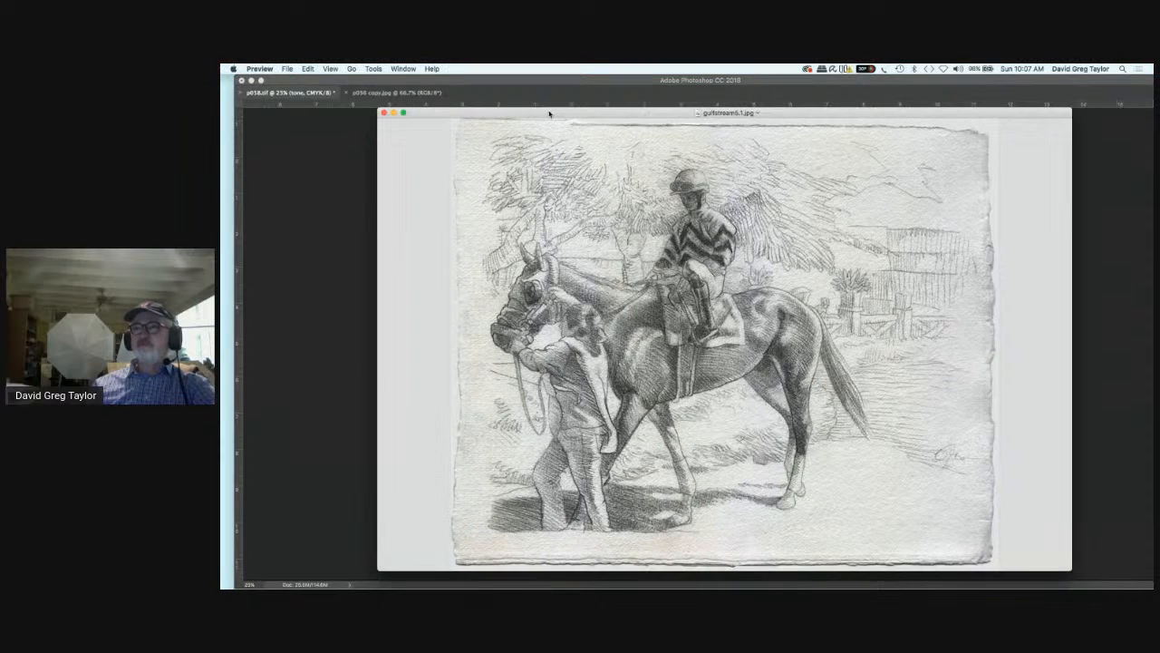
# - Move the horse drawing and title image out of the way and switch to Photoshop's p058.tif page with its panels shown
pyautogui.moveTo(549, 113); pyautogui.dragTo(549, 584)
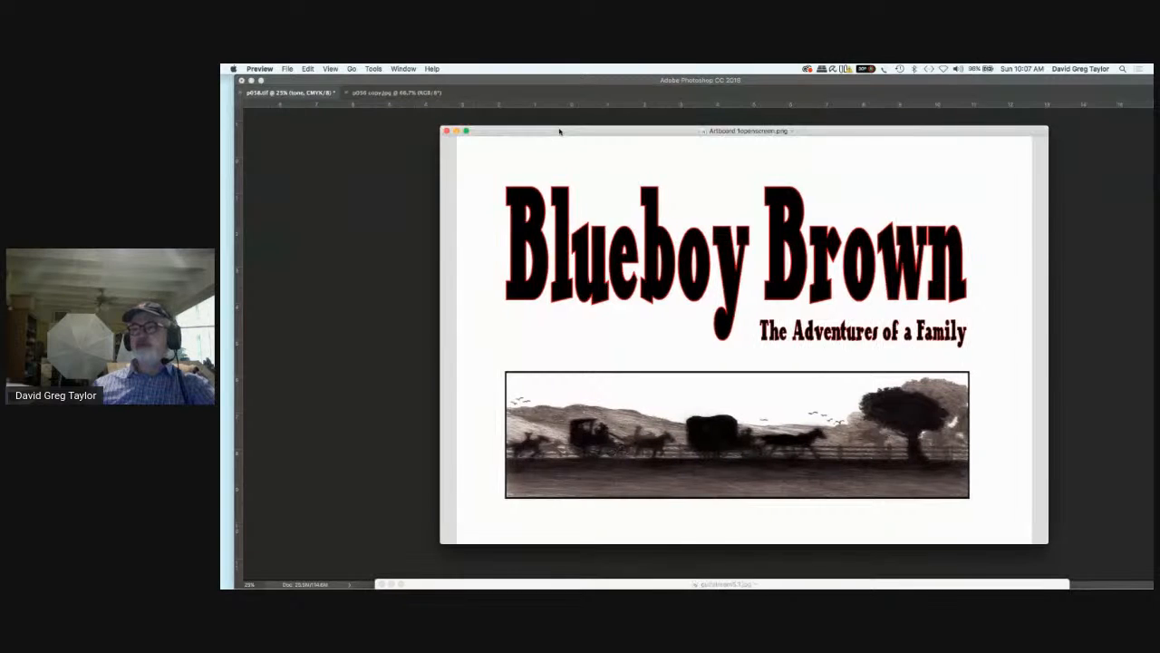
pyautogui.moveTo(552, 129); pyautogui.dragTo(472, 400)
pyautogui.moveTo(468, 488); pyautogui.dragTo(507, 583)
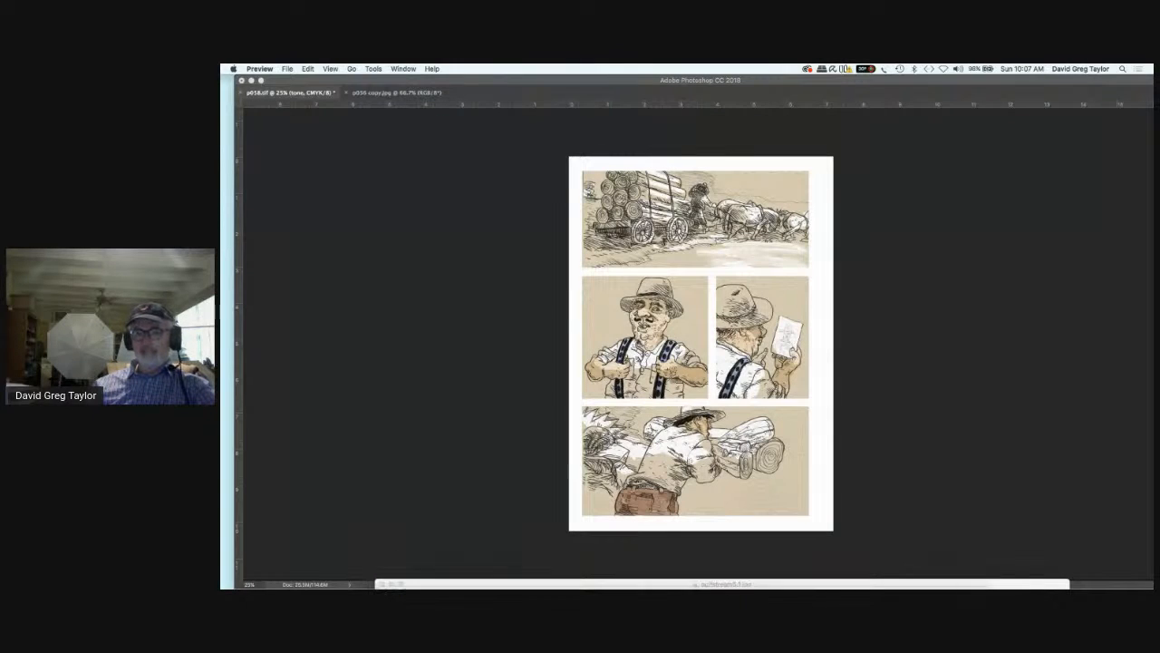
pyautogui.click(465, 84)
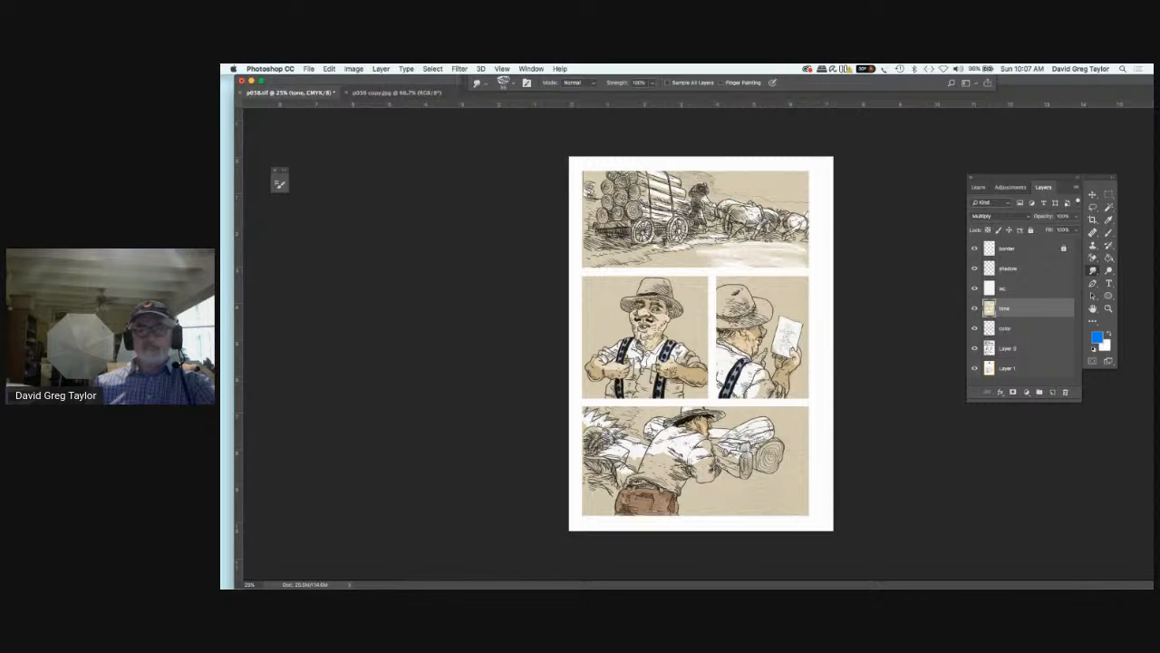
pyautogui.press('Tab')
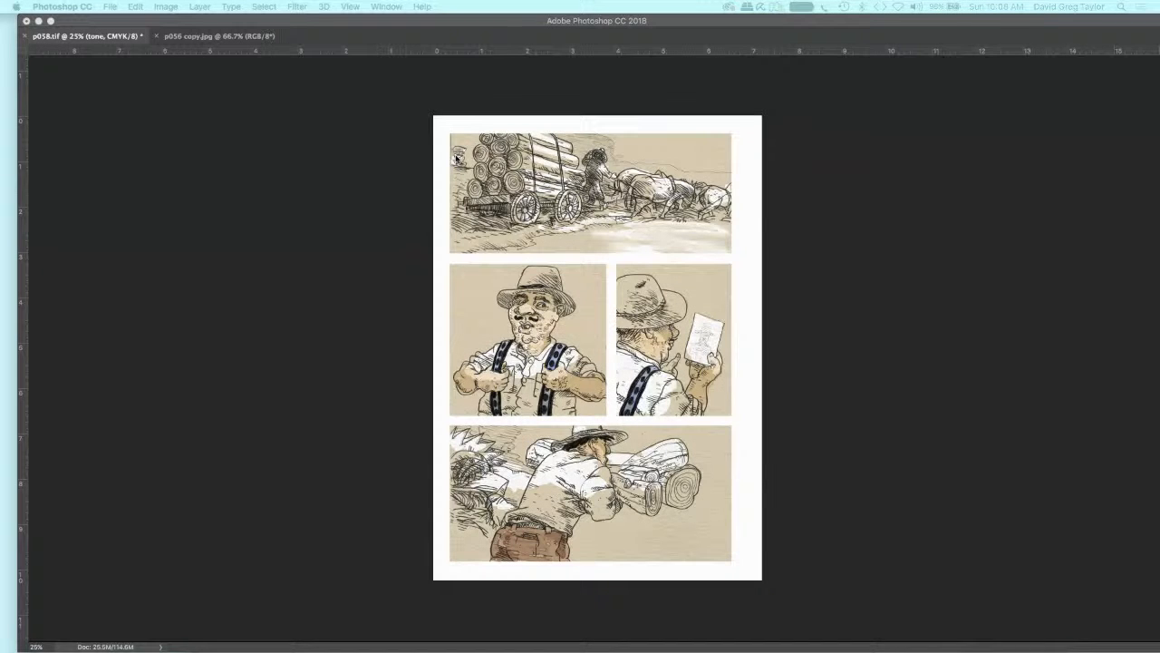
pyautogui.press('Tab')
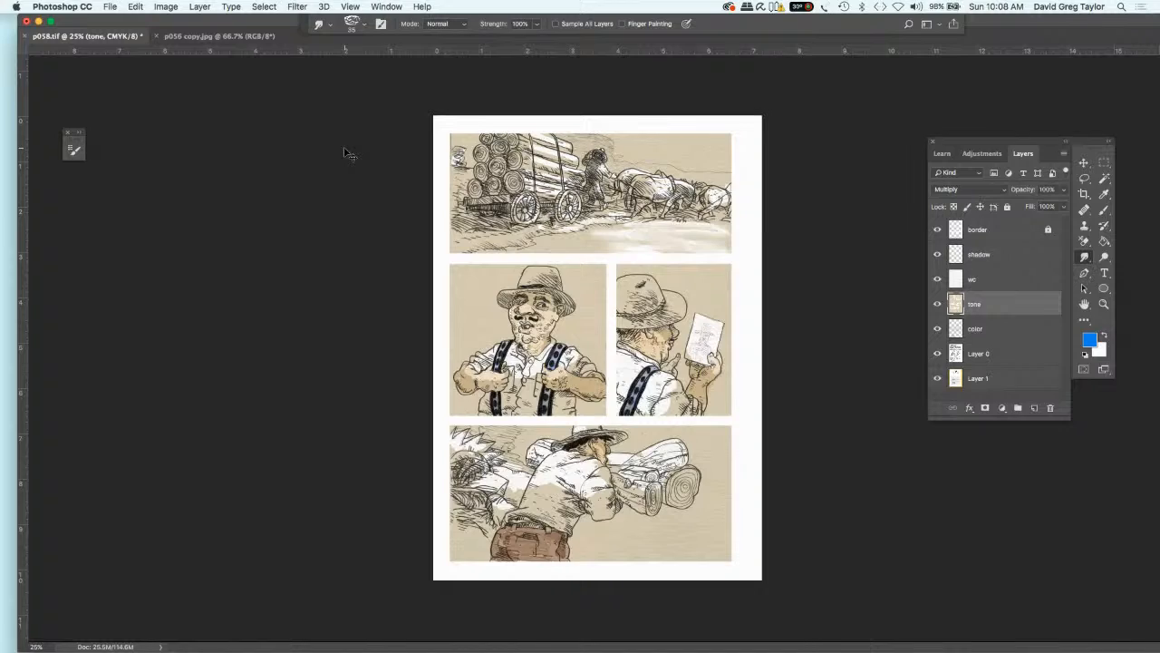
# - Magnify the middle panels of p058.tif to 66.7% and reposition the floating Layers panel beside the artwork
pyautogui.press('super+plus')
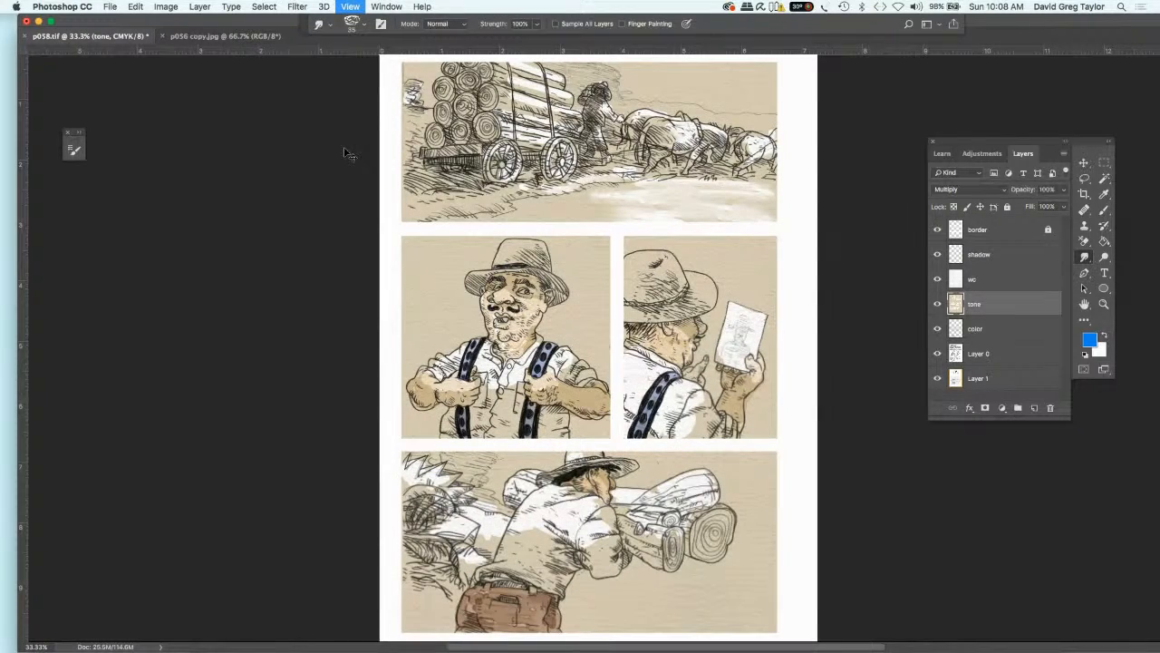
pyautogui.press('super+plus')
pyautogui.press('super+plus')
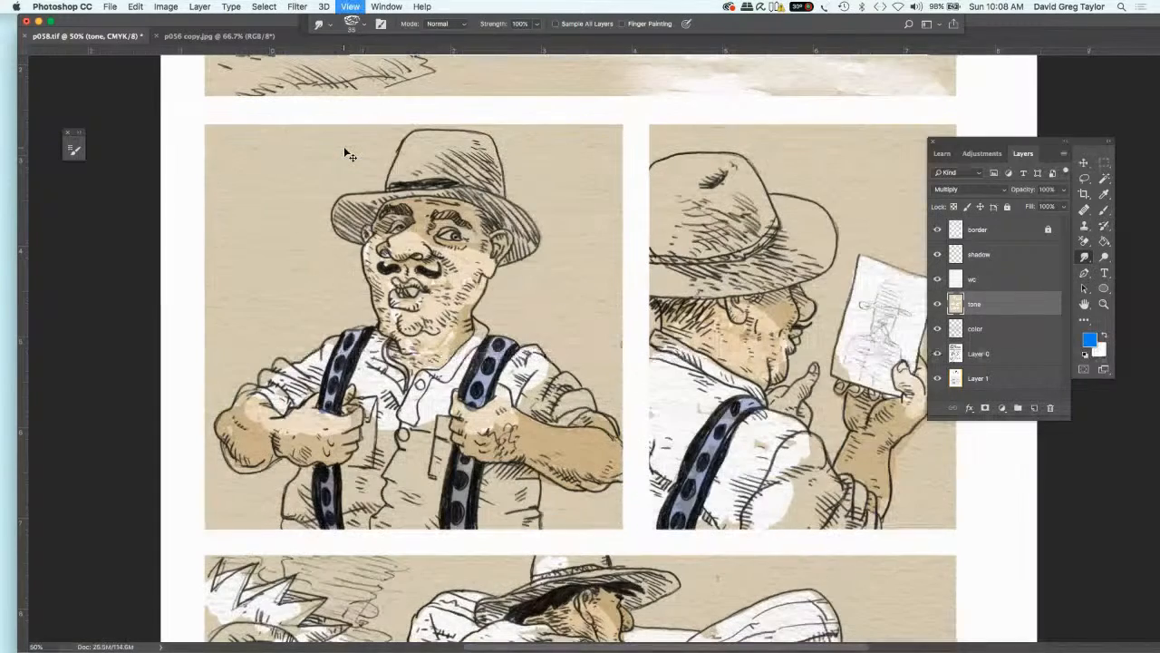
pyautogui.press('super+plus')
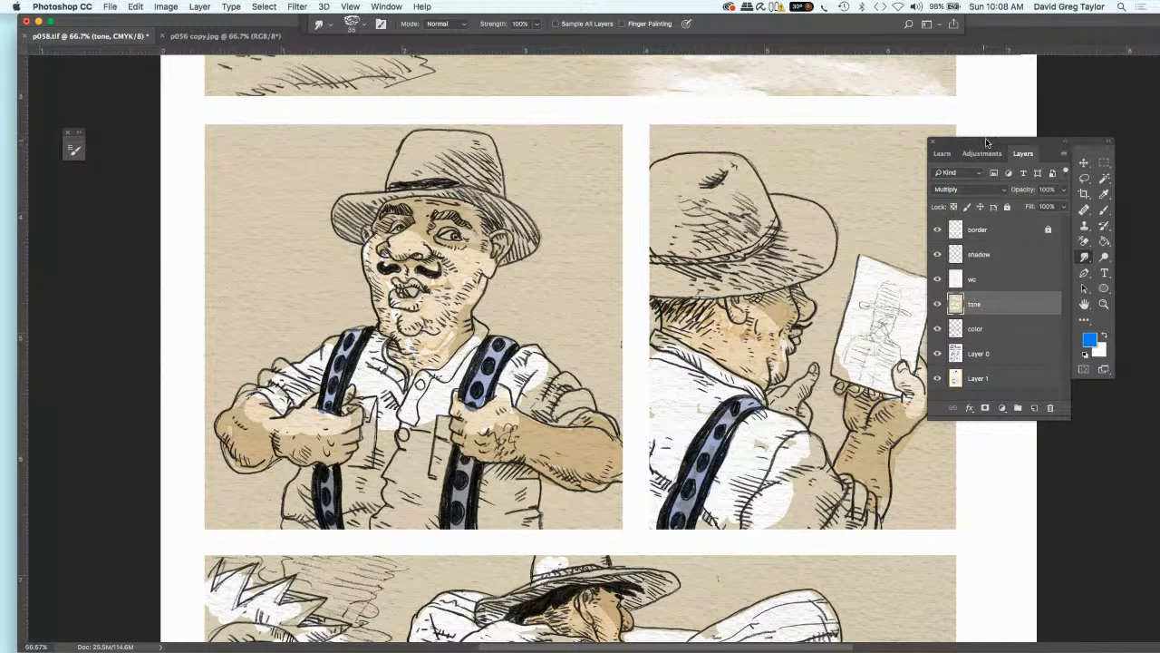
pyautogui.moveTo(987, 143); pyautogui.dragTo(1051, 144)
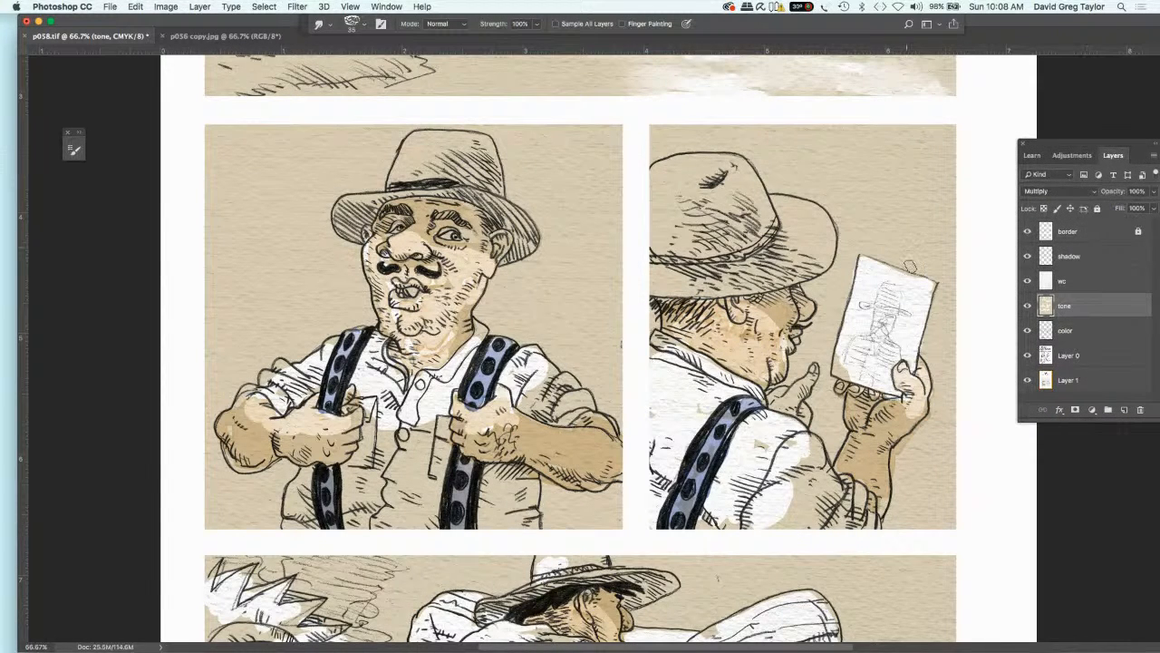
pyautogui.moveTo(1056, 145); pyautogui.dragTo(1093, 143)
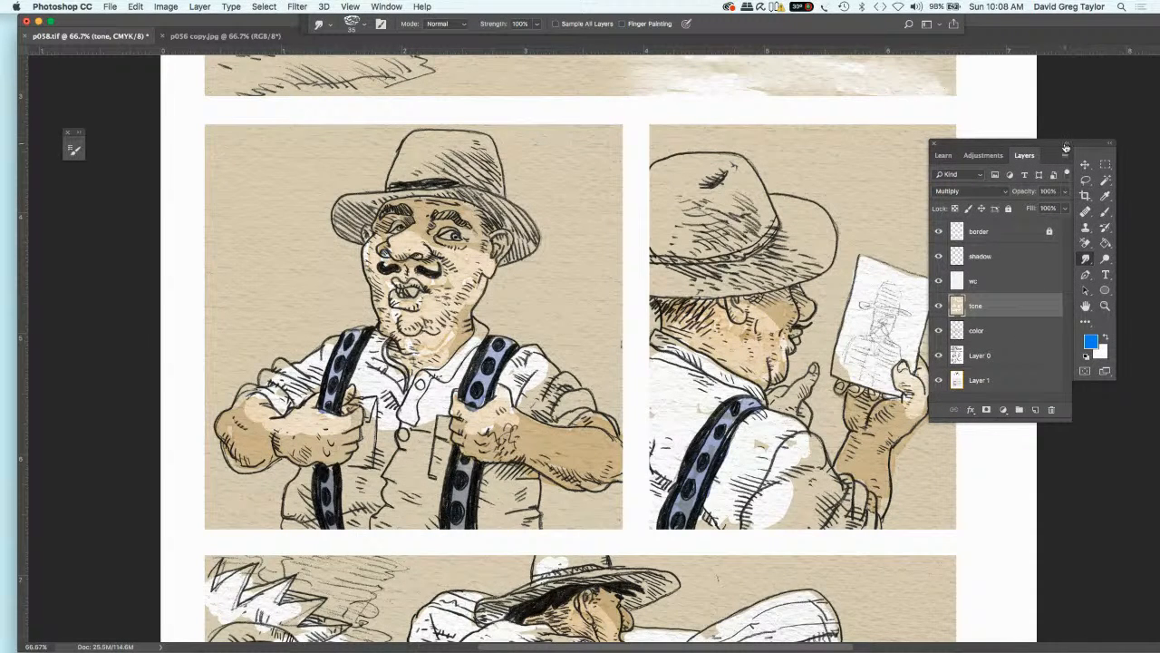
# - Move the floating Layers and tools panels to the empty area beside the page and shift the page clear of them
pyautogui.moveTo(996, 144); pyautogui.dragTo(99, 195)
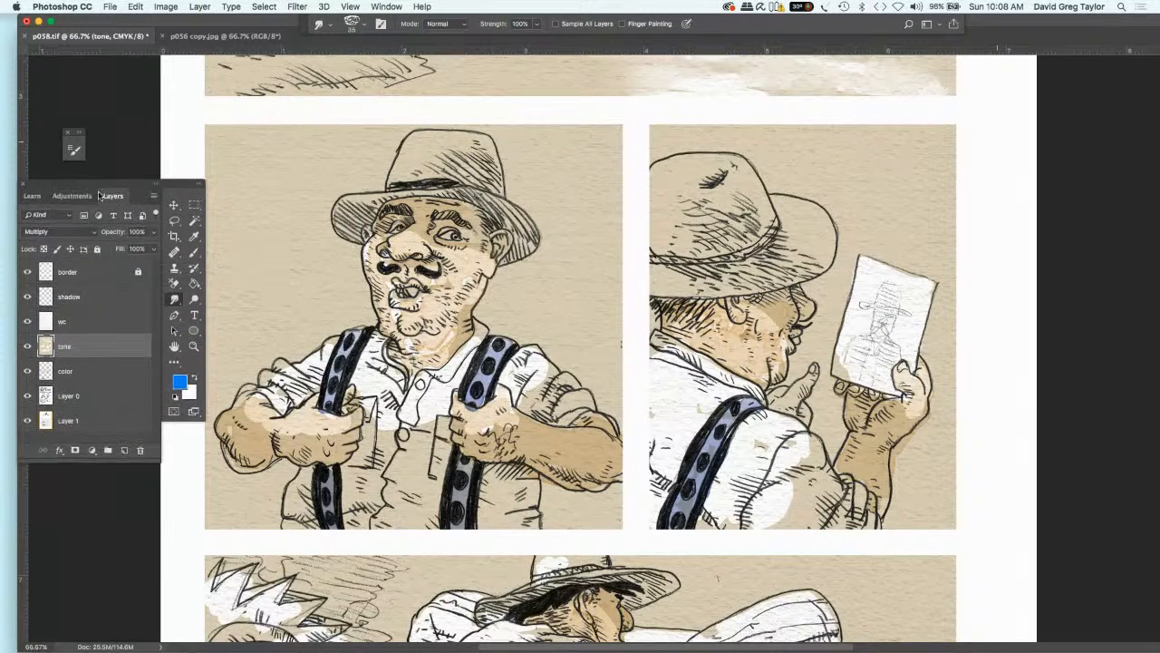
pyautogui.click(174, 345)
pyautogui.moveTo(361, 291); pyautogui.dragTo(491, 287)
pyautogui.moveTo(134, 183); pyautogui.dragTo(146, 172)
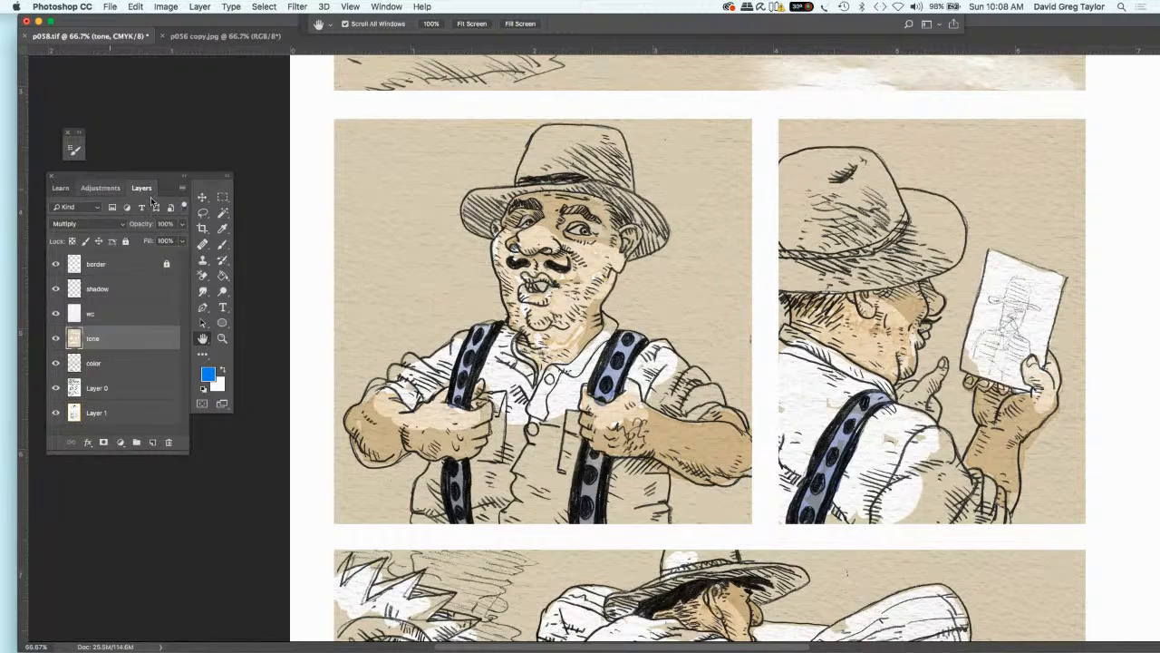
# - Activate the color layer and set a muted blue-grey foreground colour for the Brush tool
pyautogui.click(125, 363)
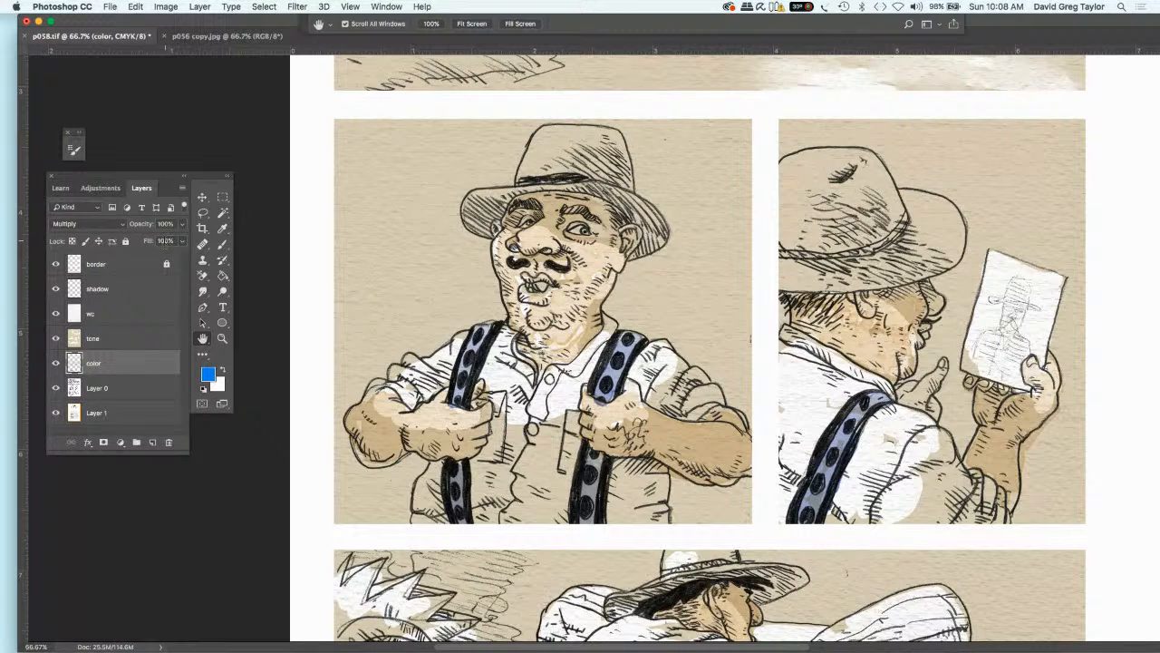
pyautogui.click(220, 247)
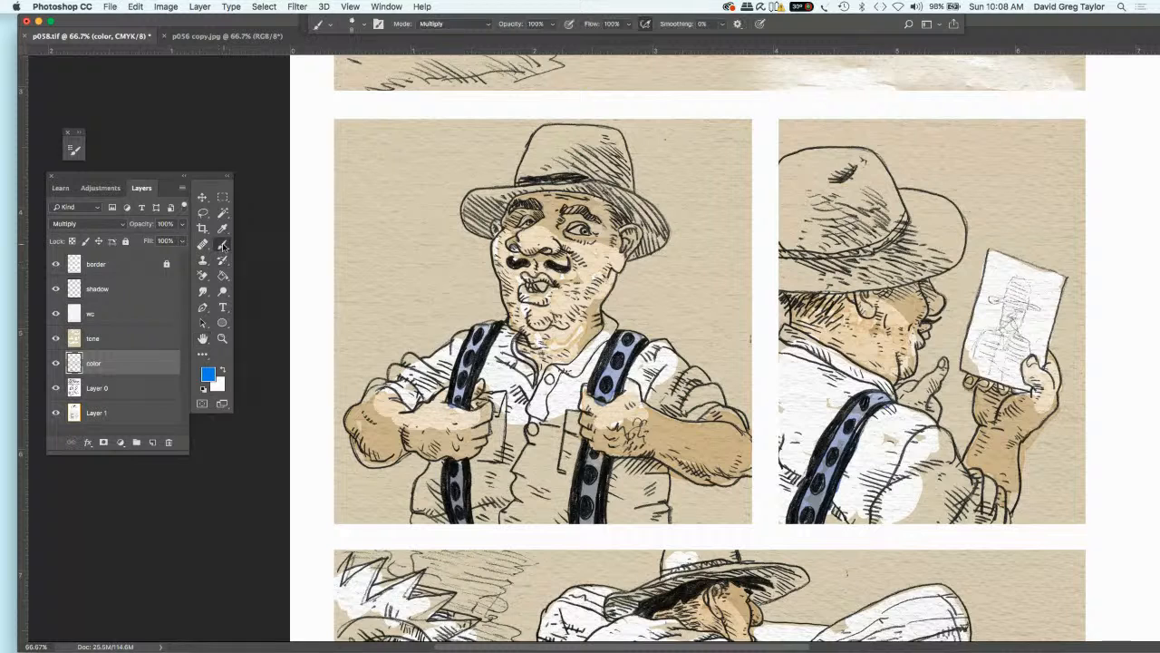
pyautogui.click(208, 373)
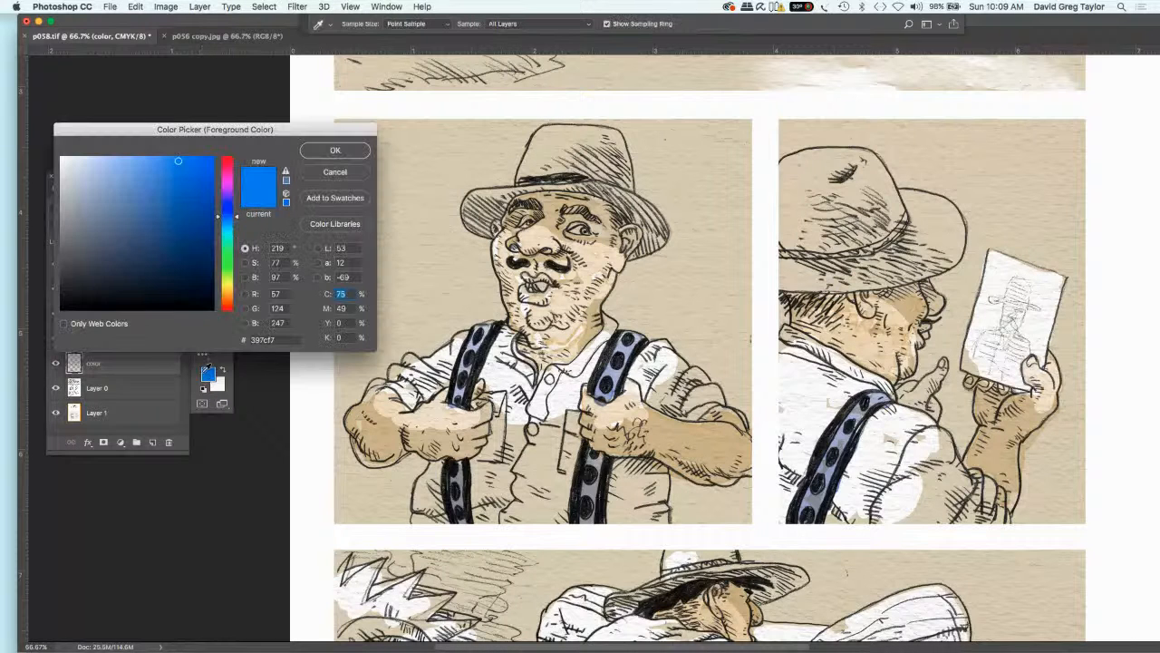
pyautogui.click(87, 204)
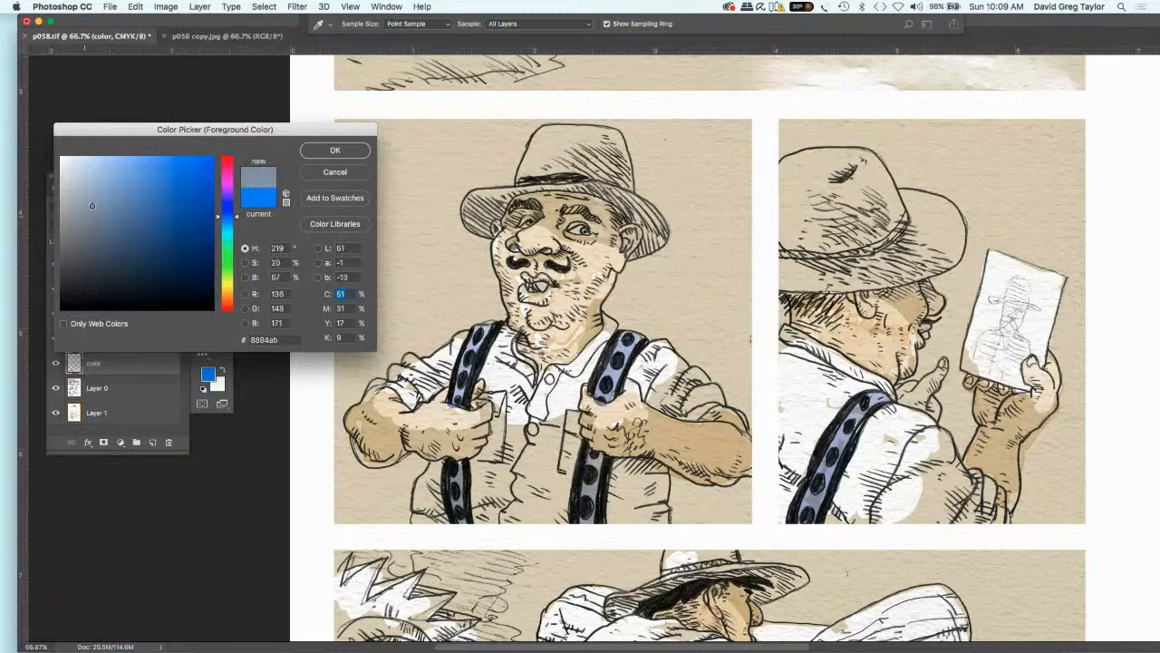
pyautogui.moveTo(87, 204); pyautogui.dragTo(87, 211)
pyautogui.click(328, 151)
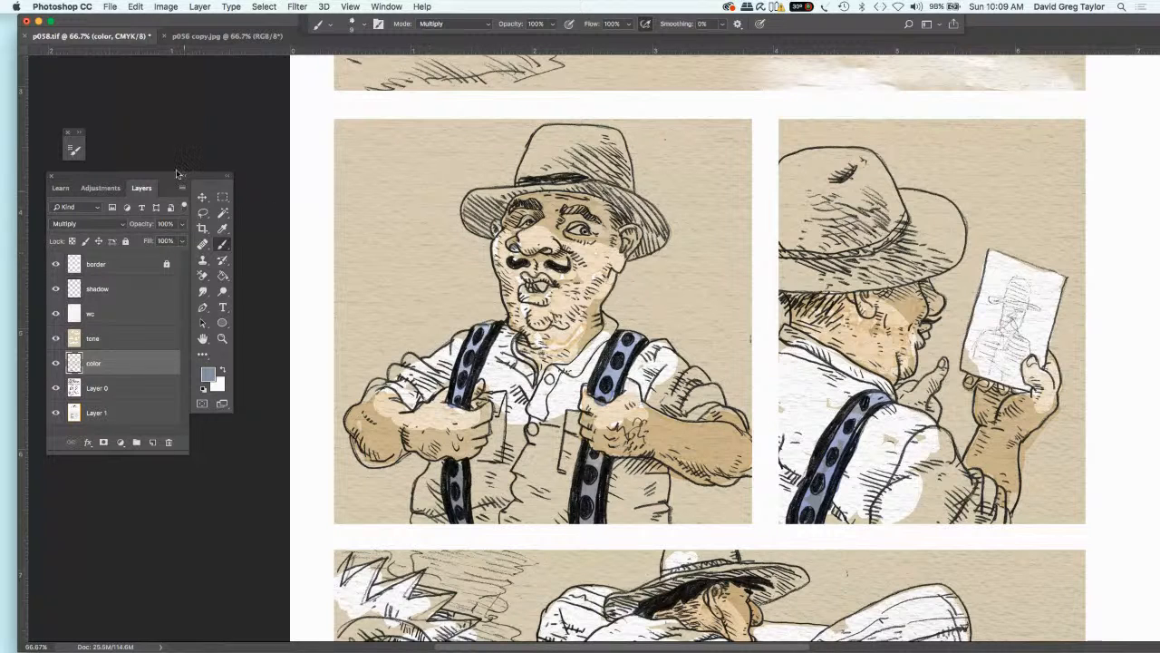
# - Set the watercolor brush size to 15 px and paint the crown and brim of the suspendered man's hat blue-grey
pyautogui.click(362, 28)
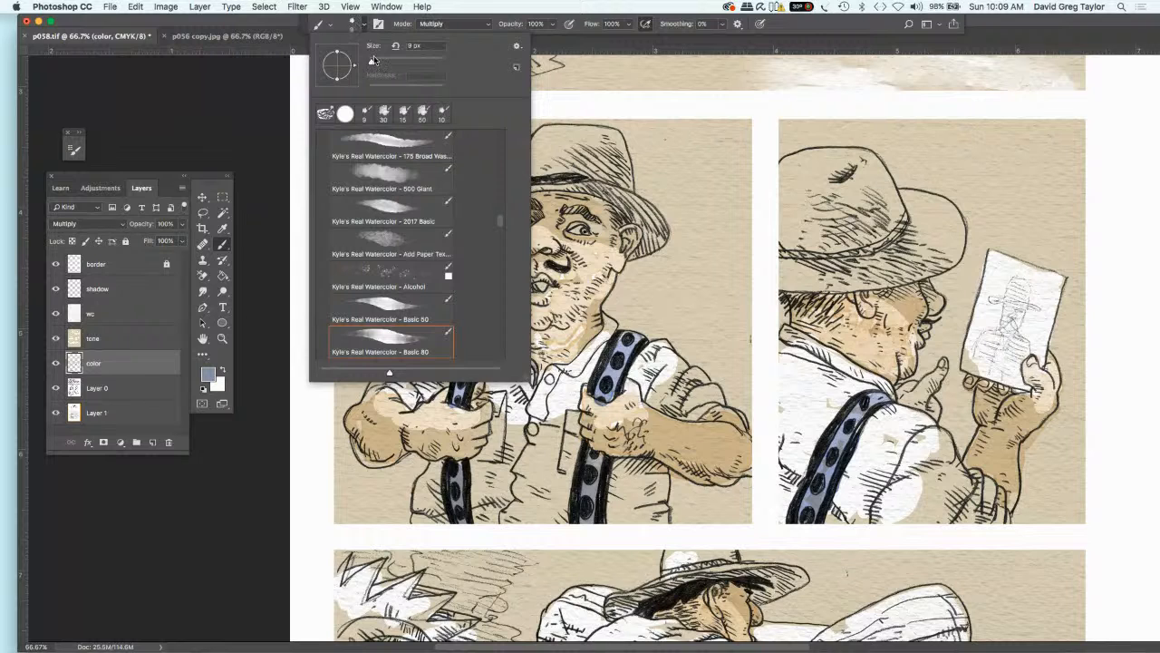
pyautogui.moveTo(370, 62); pyautogui.dragTo(374, 63)
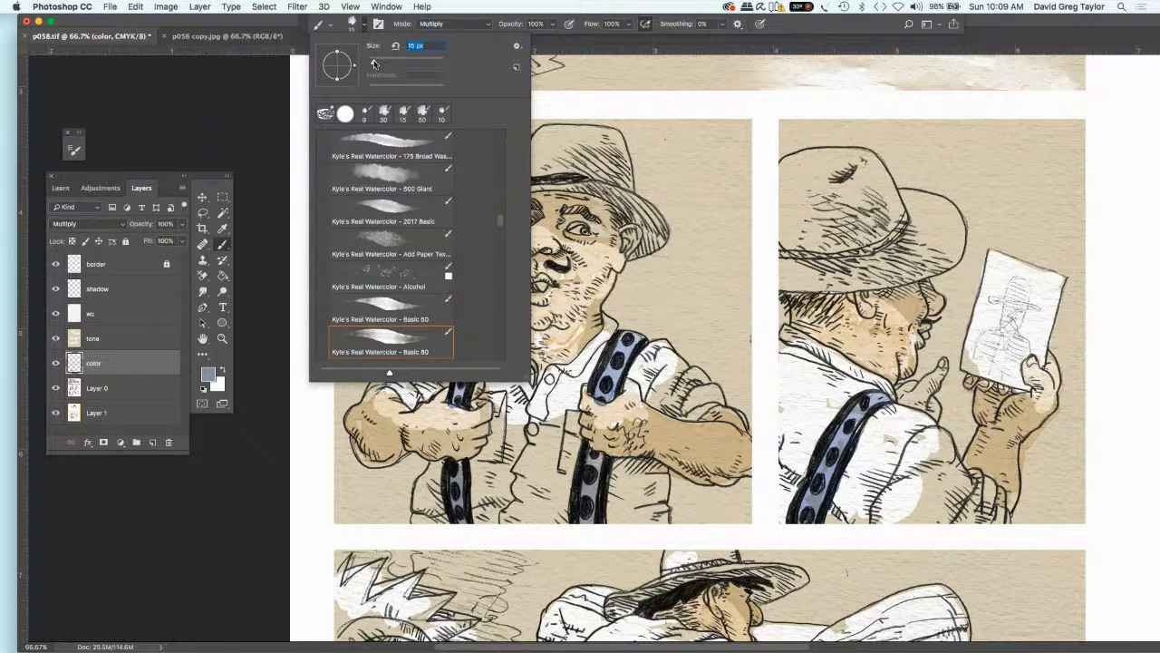
pyautogui.click(265, 171)
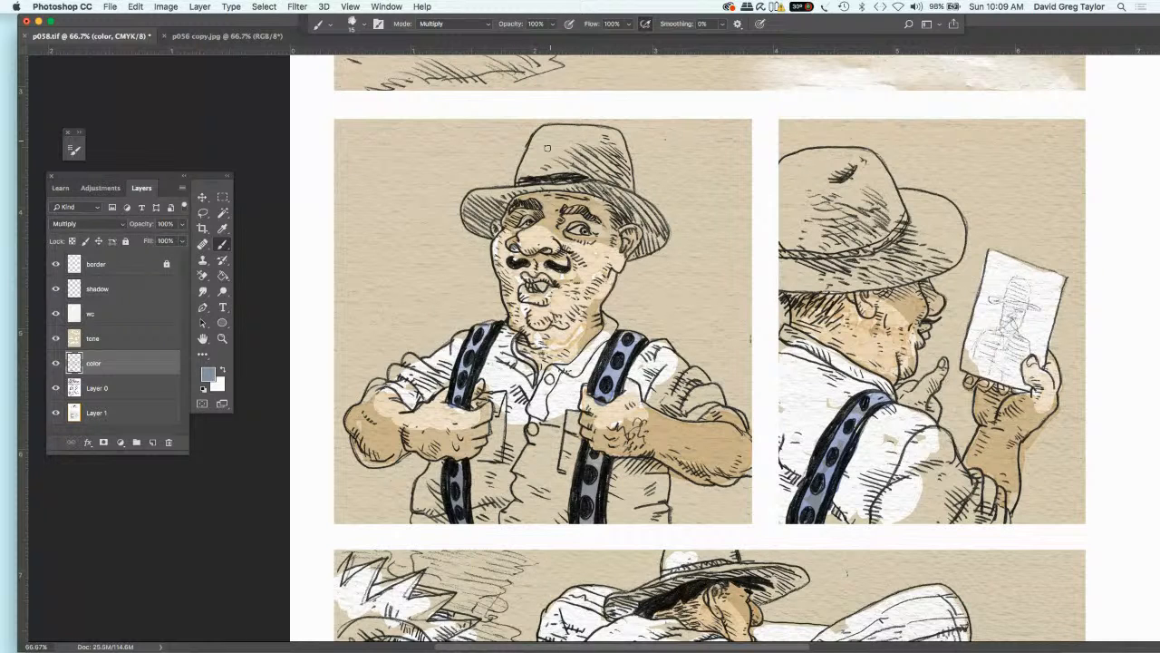
pyautogui.moveTo(540, 142)
pyautogui.mouseDown()
pyautogui.moveTo(579, 138)
pyautogui.moveTo(547, 132)
pyautogui.moveTo(562, 129)
pyautogui.moveTo(532, 144)
pyautogui.moveTo(539, 133)
pyautogui.moveTo(532, 170)
pyautogui.moveTo(562, 169)
pyautogui.moveTo(530, 170)
pyautogui.moveTo(562, 157)
pyautogui.moveTo(548, 145)
pyautogui.moveTo(532, 173)
pyautogui.moveTo(631, 184)
pyautogui.moveTo(627, 172)
pyautogui.moveTo(633, 186)
pyautogui.moveTo(621, 139)
pyautogui.moveTo(604, 133)
pyautogui.moveTo(613, 129)
pyautogui.moveTo(576, 138)
pyautogui.moveTo(611, 151)
pyautogui.moveTo(613, 138)
pyautogui.moveTo(619, 162)
pyautogui.moveTo(601, 156)
pyautogui.moveTo(607, 170)
pyautogui.moveTo(571, 154)
pyautogui.moveTo(593, 147)
pyautogui.moveTo(560, 141)
pyautogui.moveTo(557, 154)
pyautogui.moveTo(555, 133)
pyautogui.moveTo(527, 162)
pyautogui.mouseUp()
pyautogui.moveTo(481, 201)
pyautogui.mouseDown()
pyautogui.moveTo(501, 208)
pyautogui.moveTo(475, 235)
pyautogui.moveTo(469, 195)
pyautogui.moveTo(511, 193)
pyautogui.moveTo(477, 199)
pyautogui.moveTo(470, 221)
pyautogui.moveTo(459, 215)
pyautogui.moveTo(531, 192)
pyautogui.moveTo(625, 193)
pyautogui.moveTo(635, 210)
pyautogui.moveTo(618, 210)
pyautogui.moveTo(636, 222)
pyautogui.moveTo(647, 212)
pyautogui.moveTo(653, 237)
pyautogui.moveTo(662, 234)
pyautogui.moveTo(653, 241)
pyautogui.mouseUp()
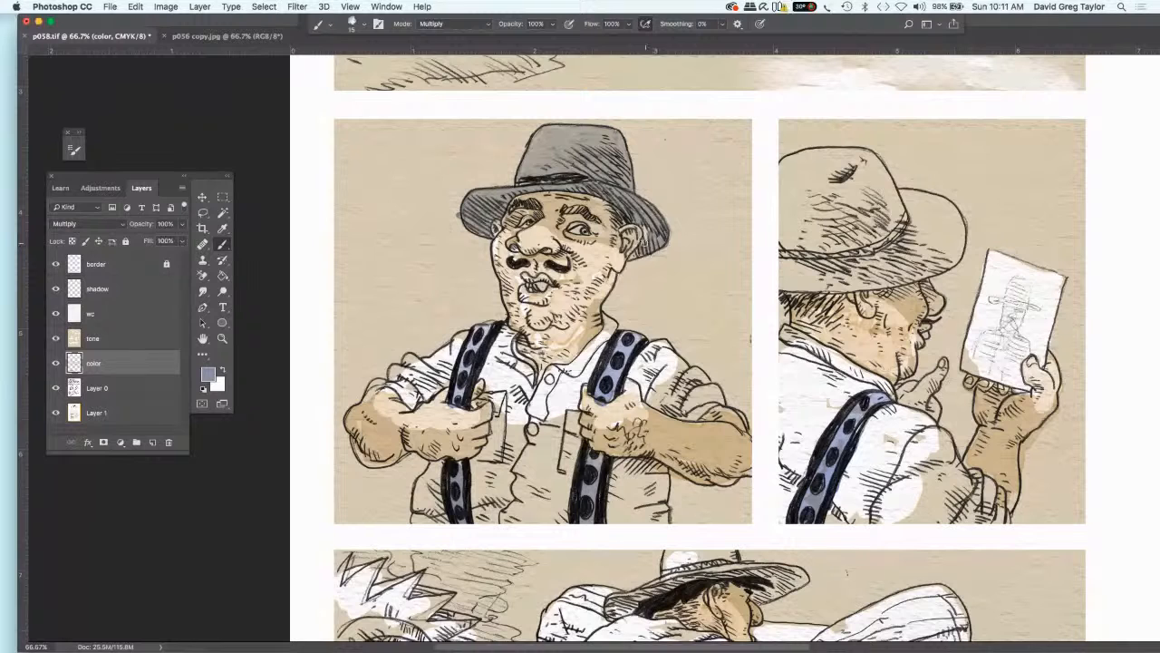
pyautogui.moveTo(644, 242)
pyautogui.mouseDown()
pyautogui.moveTo(631, 255)
pyautogui.moveTo(638, 249)
pyautogui.mouseUp()
# - Paint the hat of the man holding the drawing with the same blue-grey, filling its crown and brim
pyautogui.moveTo(798, 205)
pyautogui.mouseDown()
pyautogui.moveTo(829, 166)
pyautogui.moveTo(792, 158)
pyautogui.moveTo(858, 152)
pyautogui.moveTo(901, 221)
pyautogui.moveTo(830, 254)
pyautogui.moveTo(771, 249)
pyautogui.moveTo(783, 197)
pyautogui.moveTo(781, 216)
pyautogui.moveTo(841, 161)
pyautogui.moveTo(868, 177)
pyautogui.moveTo(839, 218)
pyautogui.moveTo(849, 220)
pyautogui.mouseUp()
pyautogui.moveTo(851, 231)
pyautogui.mouseDown()
pyautogui.moveTo(853, 215)
pyautogui.moveTo(872, 210)
pyautogui.moveTo(847, 238)
pyautogui.moveTo(798, 247)
pyautogui.moveTo(811, 236)
pyautogui.moveTo(791, 241)
pyautogui.moveTo(787, 230)
pyautogui.moveTo(796, 207)
pyautogui.moveTo(821, 217)
pyautogui.moveTo(846, 197)
pyautogui.moveTo(906, 195)
pyautogui.moveTo(927, 216)
pyautogui.moveTo(893, 217)
pyautogui.moveTo(928, 207)
pyautogui.moveTo(917, 194)
pyautogui.moveTo(962, 235)
pyautogui.moveTo(952, 260)
pyautogui.moveTo(920, 276)
pyautogui.moveTo(778, 281)
pyautogui.moveTo(791, 256)
pyautogui.moveTo(838, 262)
pyautogui.moveTo(805, 272)
pyautogui.moveTo(850, 270)
pyautogui.moveTo(787, 279)
pyautogui.moveTo(926, 261)
pyautogui.moveTo(943, 252)
pyautogui.moveTo(922, 215)
pyautogui.moveTo(943, 216)
pyautogui.moveTo(956, 255)
pyautogui.moveTo(920, 262)
pyautogui.moveTo(903, 250)
pyautogui.moveTo(915, 236)
pyautogui.moveTo(870, 261)
pyautogui.moveTo(911, 255)
pyautogui.moveTo(874, 268)
pyautogui.moveTo(897, 266)
pyautogui.mouseUp()
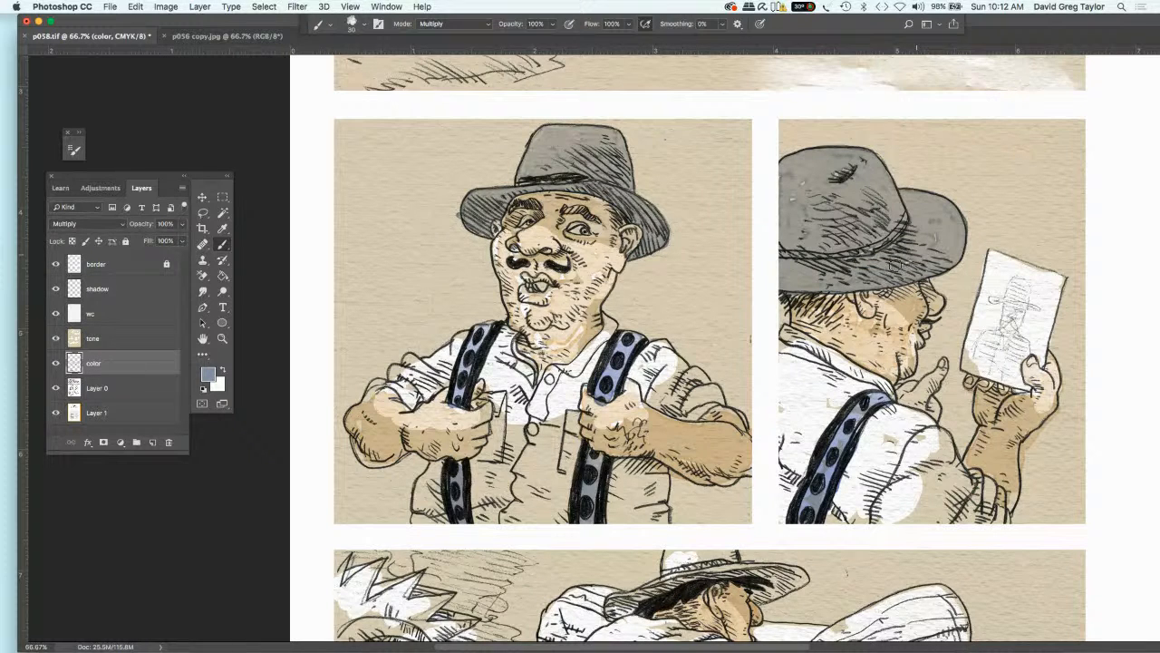
pyautogui.moveTo(790, 202); pyautogui.dragTo(785, 197)
# - Sample the brown of the man's hat in the middle panel of p056 copy.jpg and return to p058.tif
pyautogui.click(200, 35)
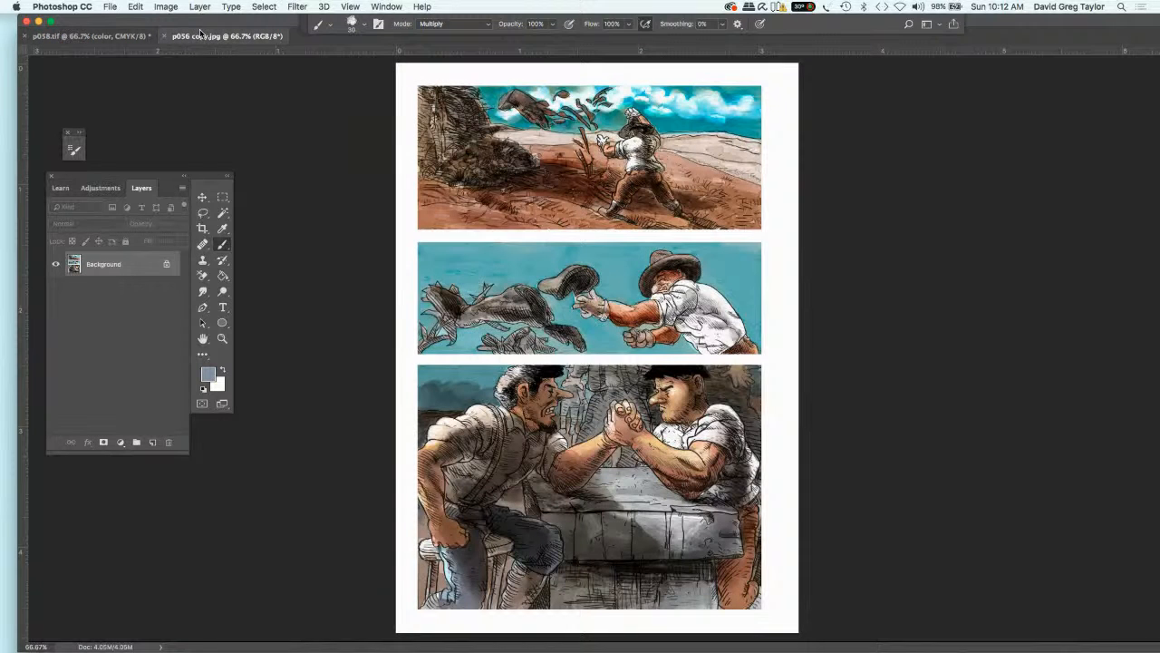
pyautogui.click(222, 229)
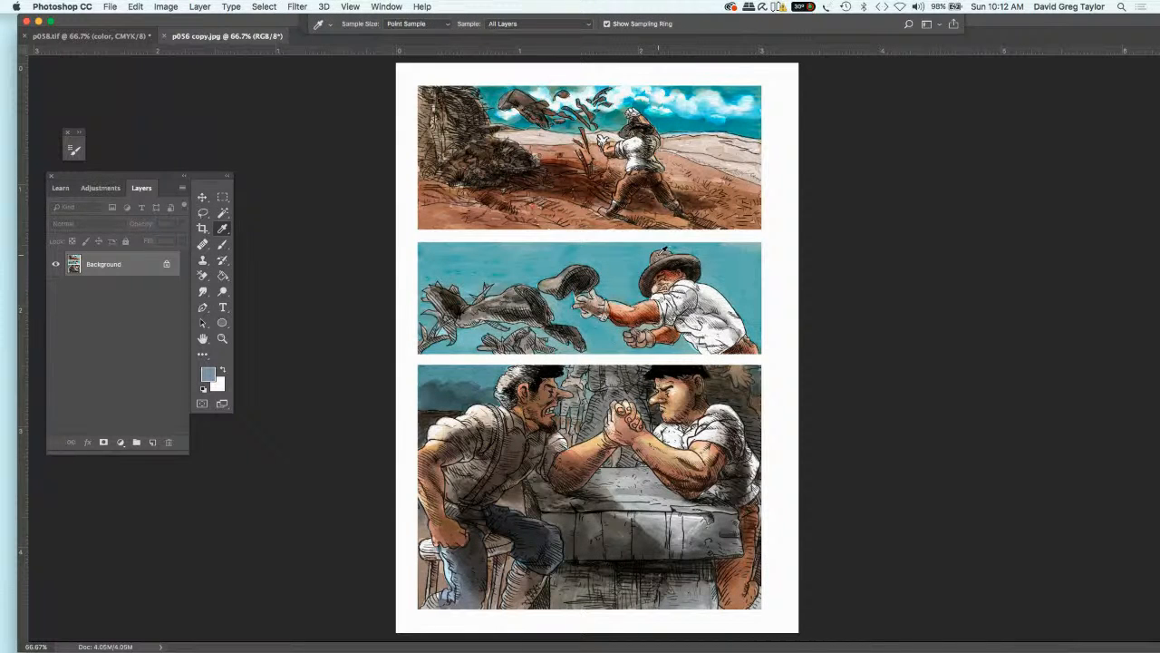
pyautogui.click(661, 255)
pyautogui.click(655, 261)
pyautogui.moveTo(654, 261); pyautogui.dragTo(643, 261)
pyautogui.click(95, 36)
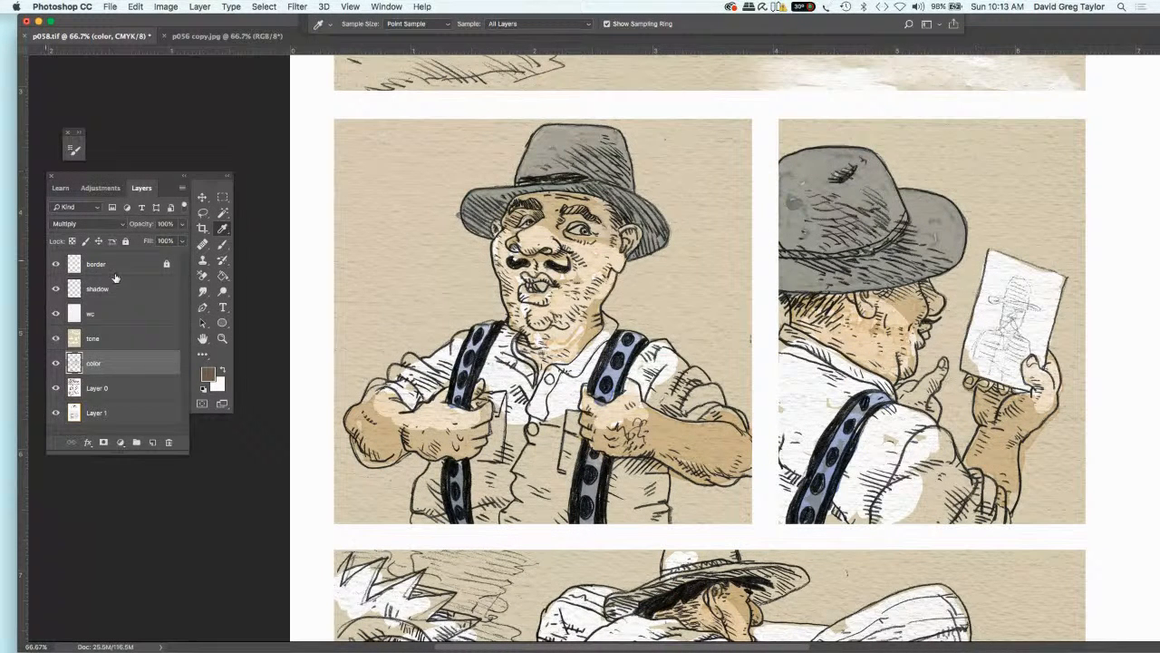
# - Brush the sampled brown over the crown and brim of the hat in the log-carrying panel
pyautogui.press('b')
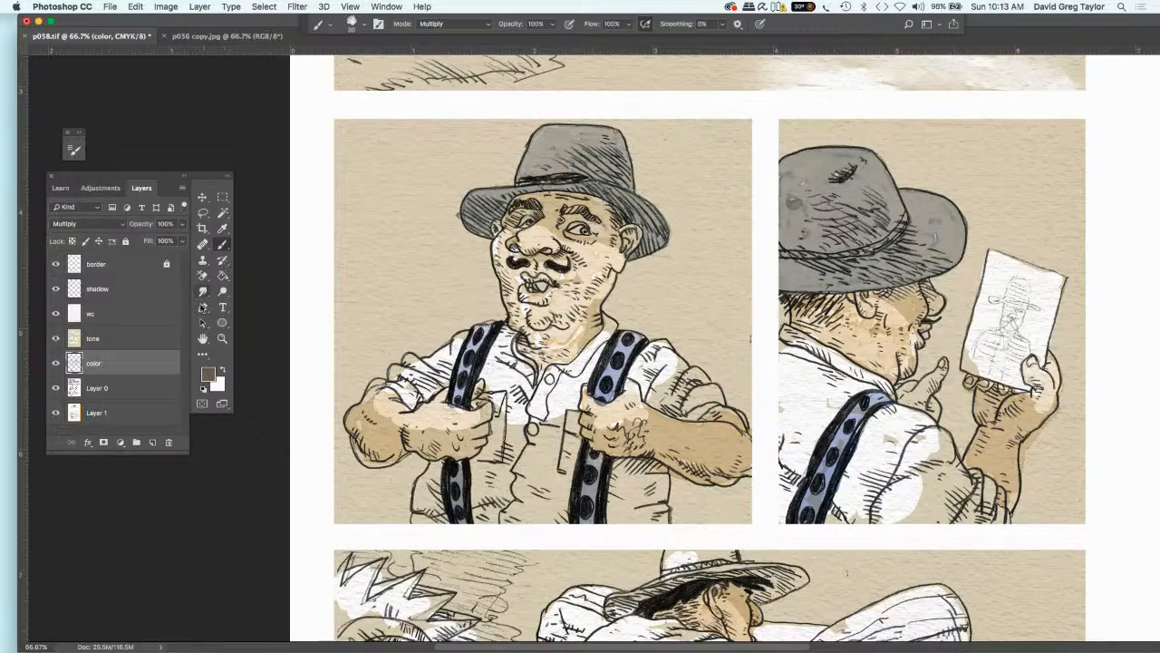
pyautogui.scroll(-2, 198, 293)
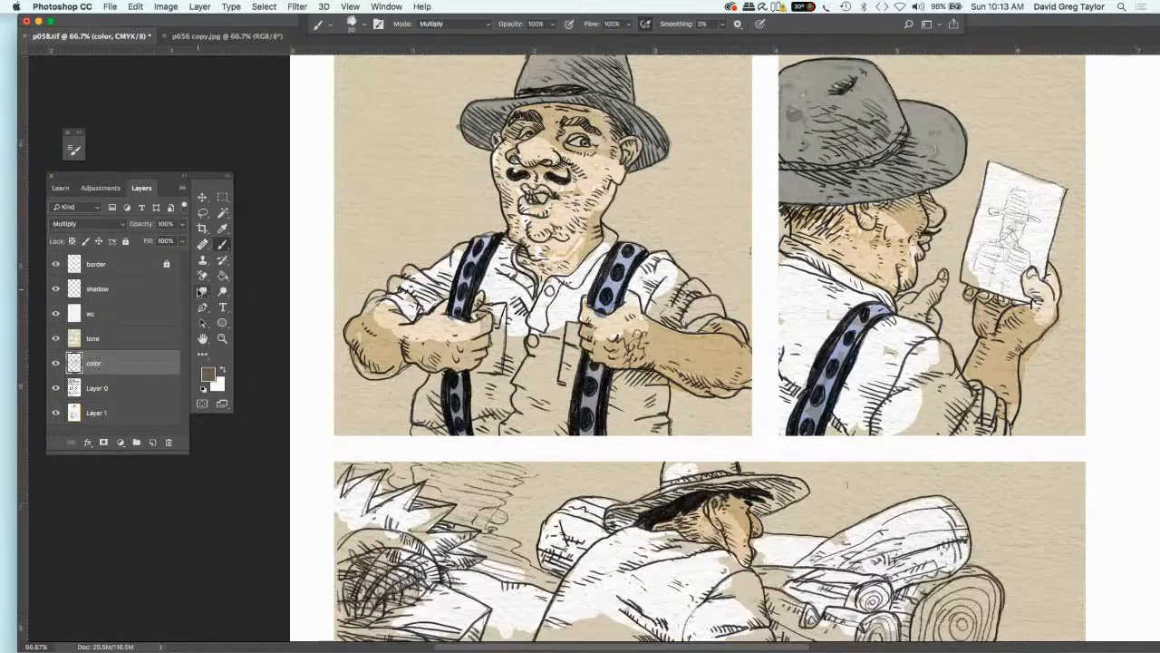
pyautogui.hscroll(-1, 198, 293)
pyautogui.scroll(-3, 198, 293)
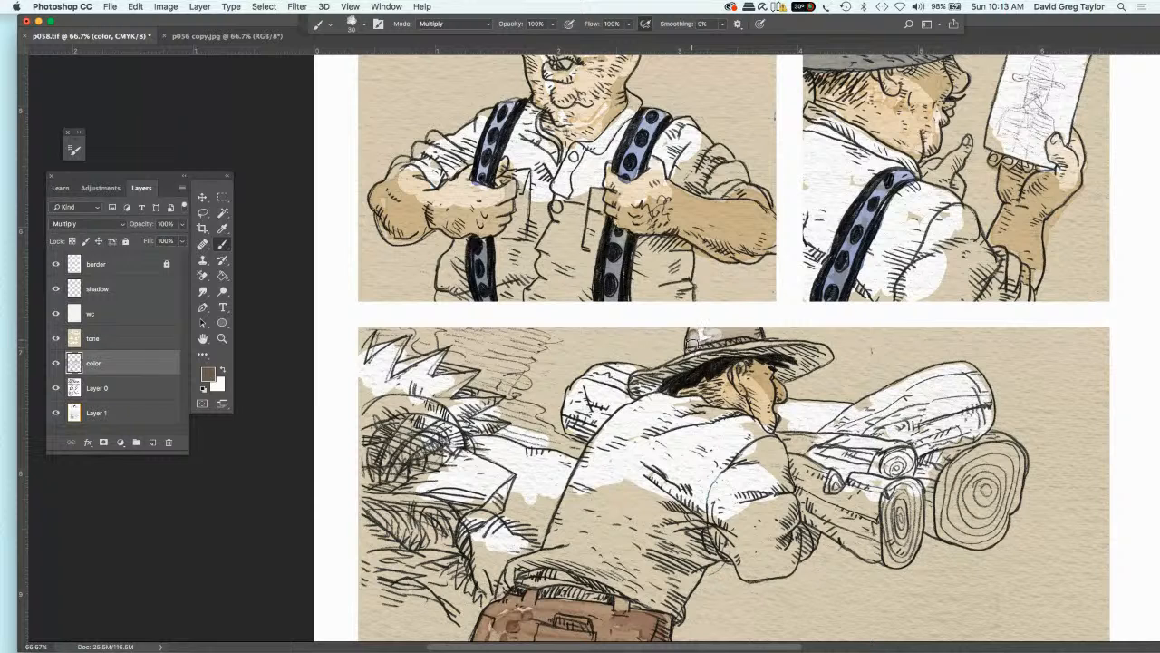
pyautogui.moveTo(695, 333)
pyautogui.mouseDown()
pyautogui.moveTo(721, 340)
pyautogui.moveTo(635, 388)
pyautogui.moveTo(661, 372)
pyautogui.mouseUp()
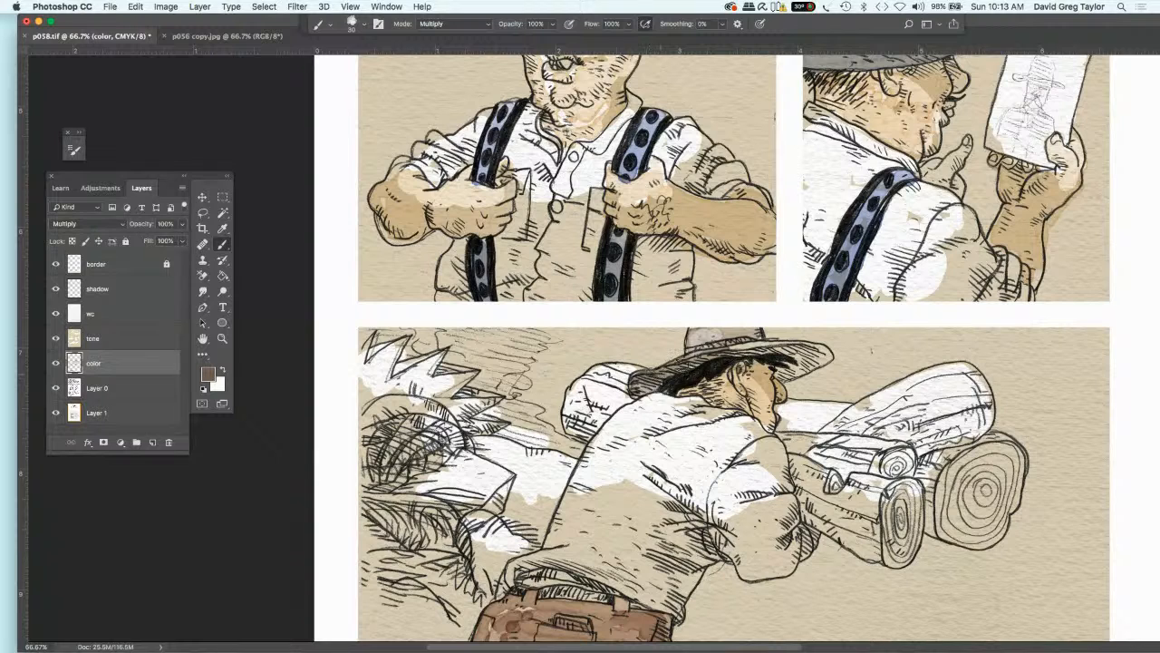
pyautogui.moveTo(723, 347)
pyautogui.mouseDown()
pyautogui.moveTo(825, 355)
pyautogui.moveTo(780, 374)
pyautogui.moveTo(800, 371)
pyautogui.moveTo(778, 370)
pyautogui.moveTo(800, 357)
pyautogui.mouseUp()
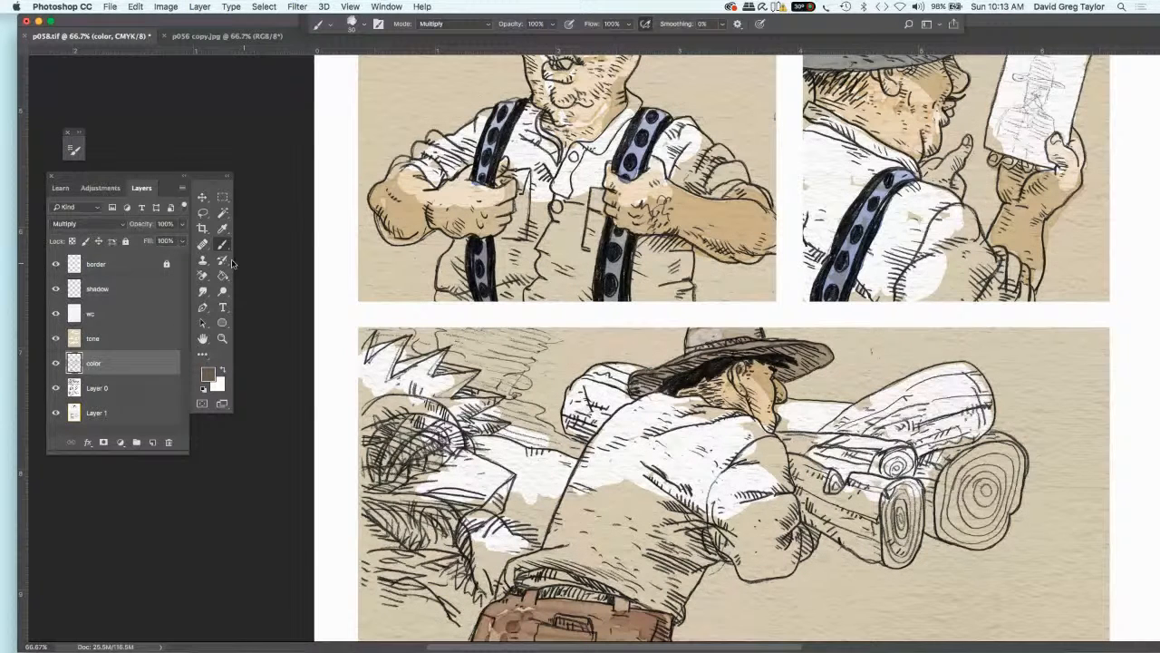
pyautogui.click(125, 338)
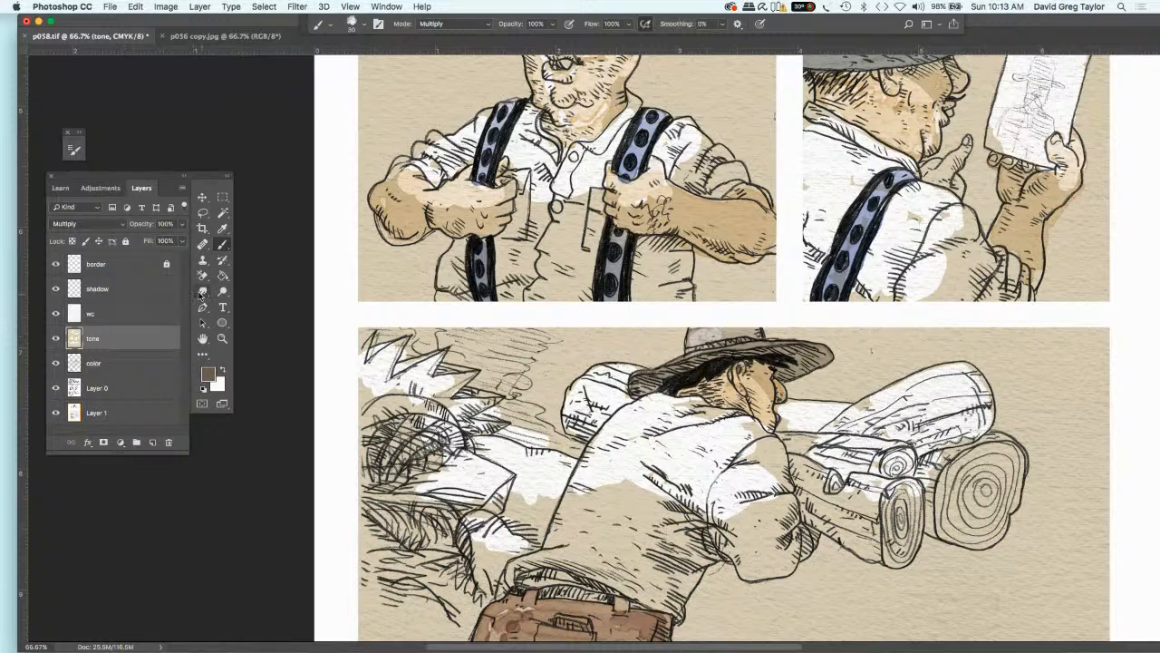
pyautogui.click(202, 290)
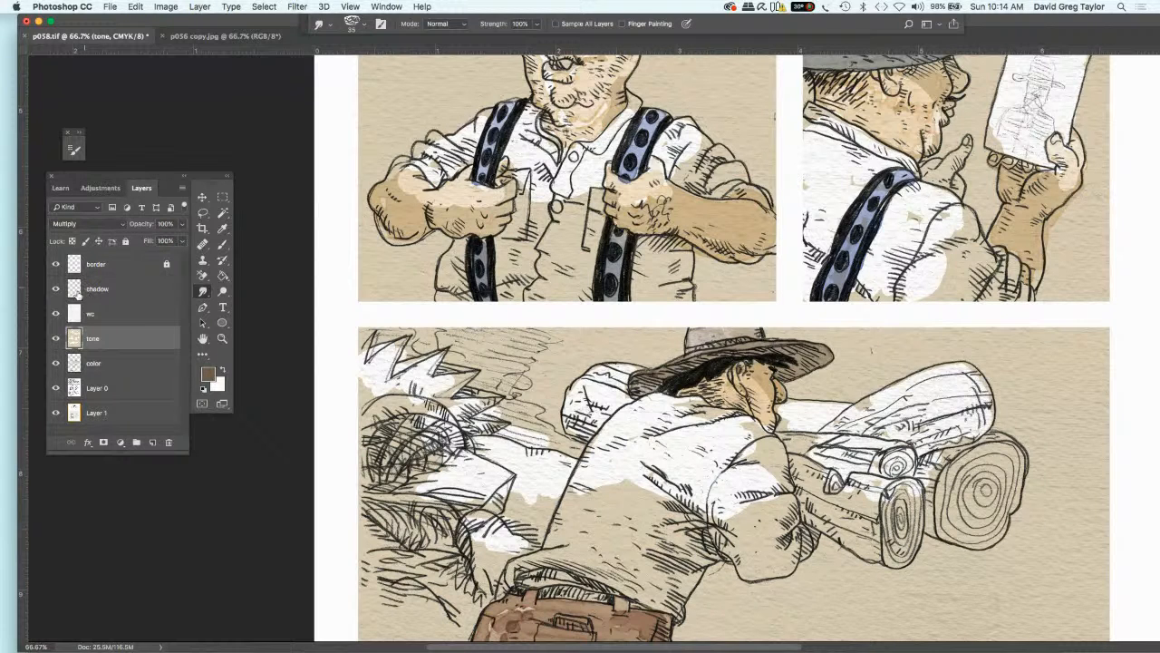
pyautogui.click(118, 363)
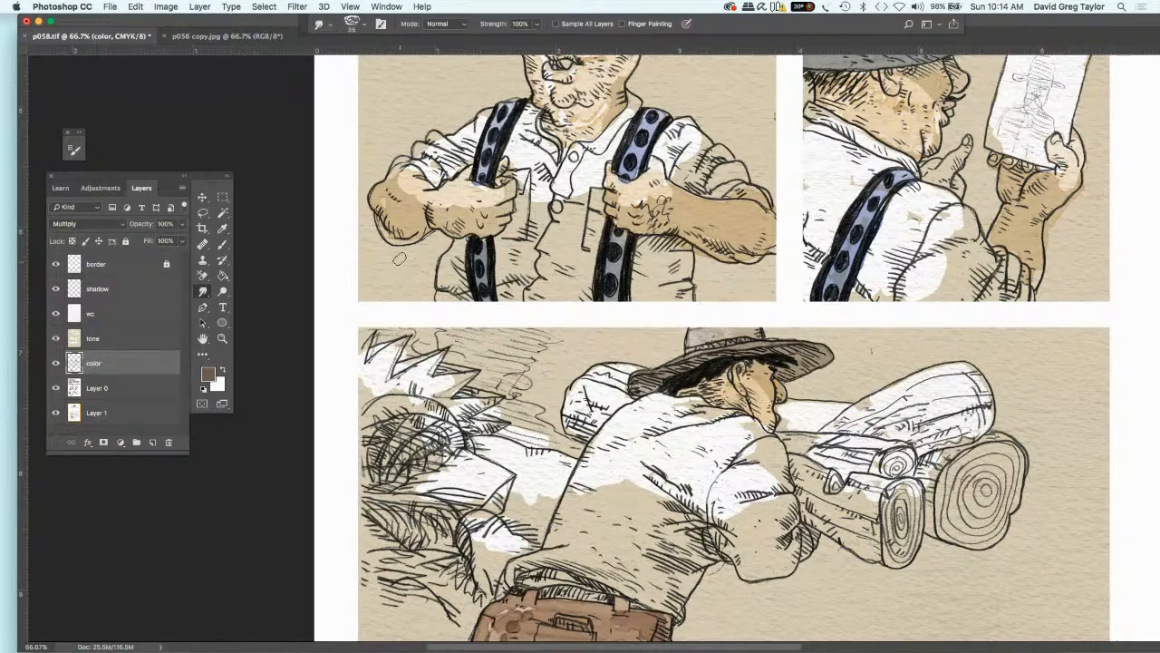
# - Sample the suspendered man's hat colour and adjust it to a muted warm grey with hue 20° for the log wagon panel
pyautogui.scroll(5, 399, 258)
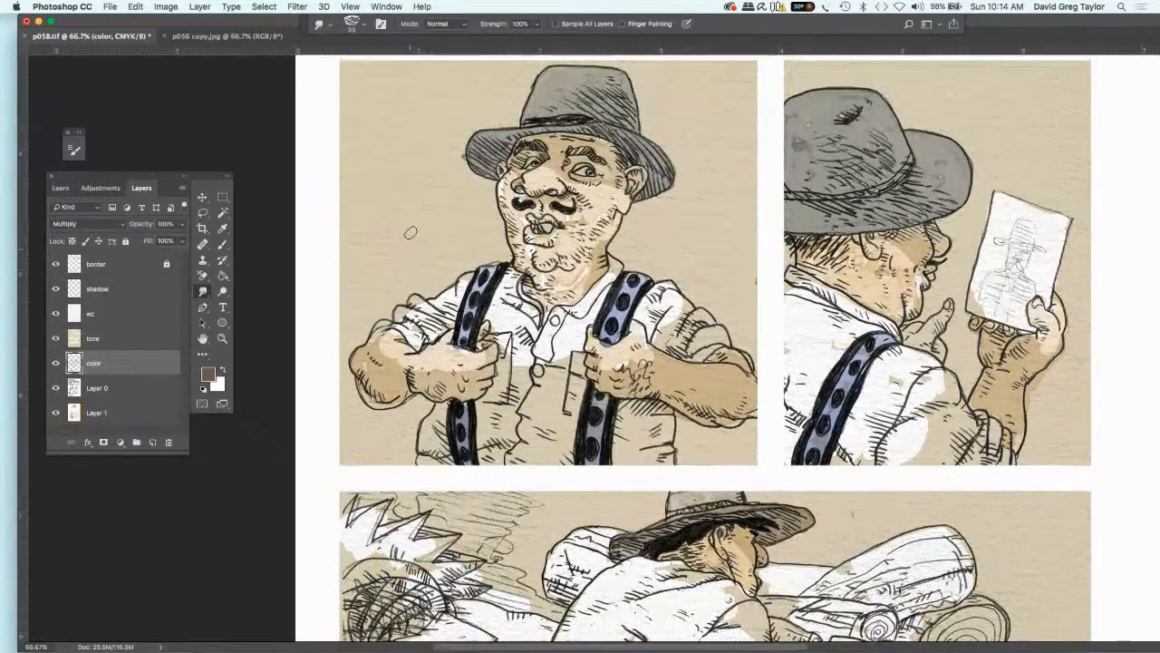
pyautogui.scroll(5, 410, 232)
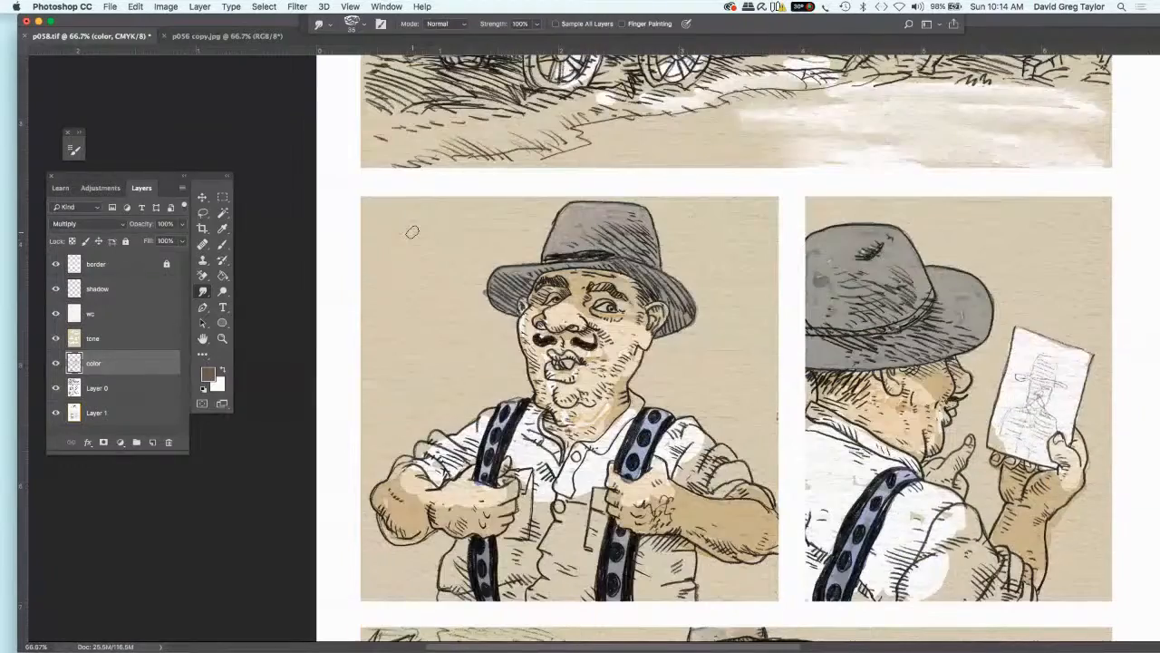
pyautogui.scroll(10, 412, 232)
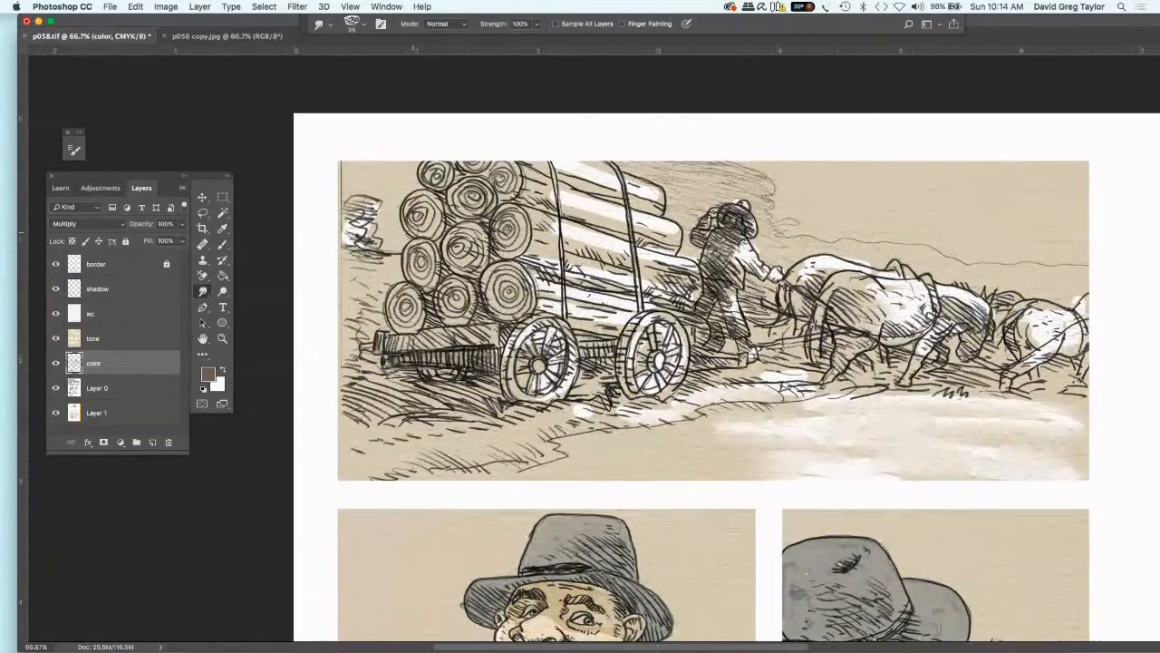
pyautogui.scroll(4, 413, 232)
pyautogui.scroll(-3, 413, 232)
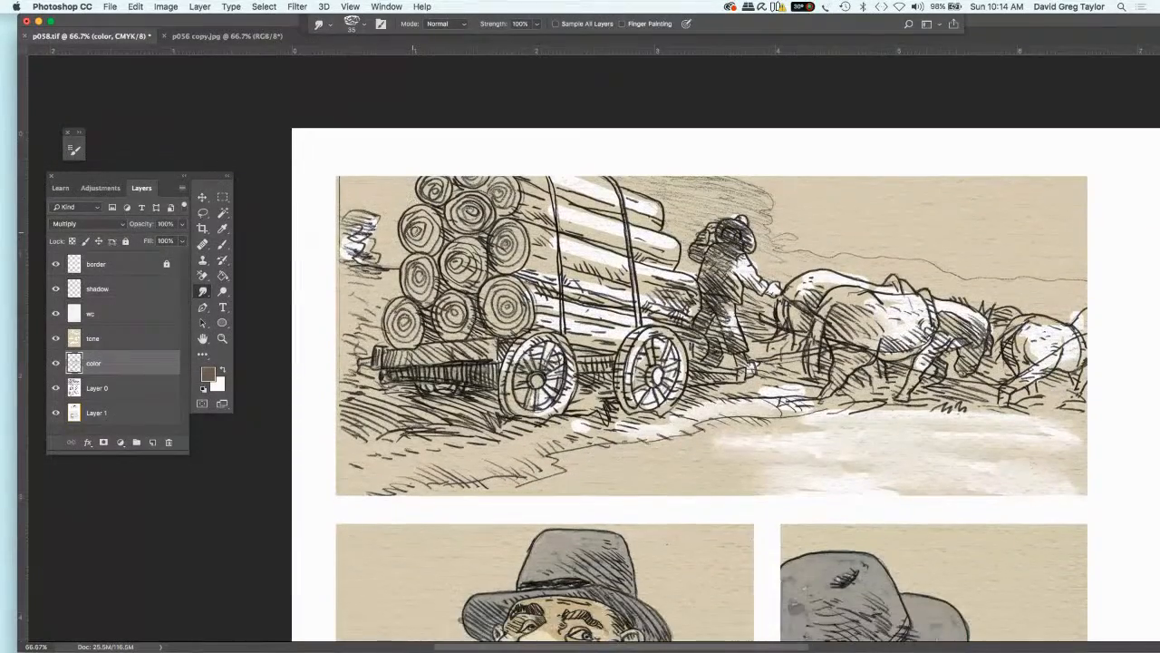
pyautogui.scroll(-1, 413, 232)
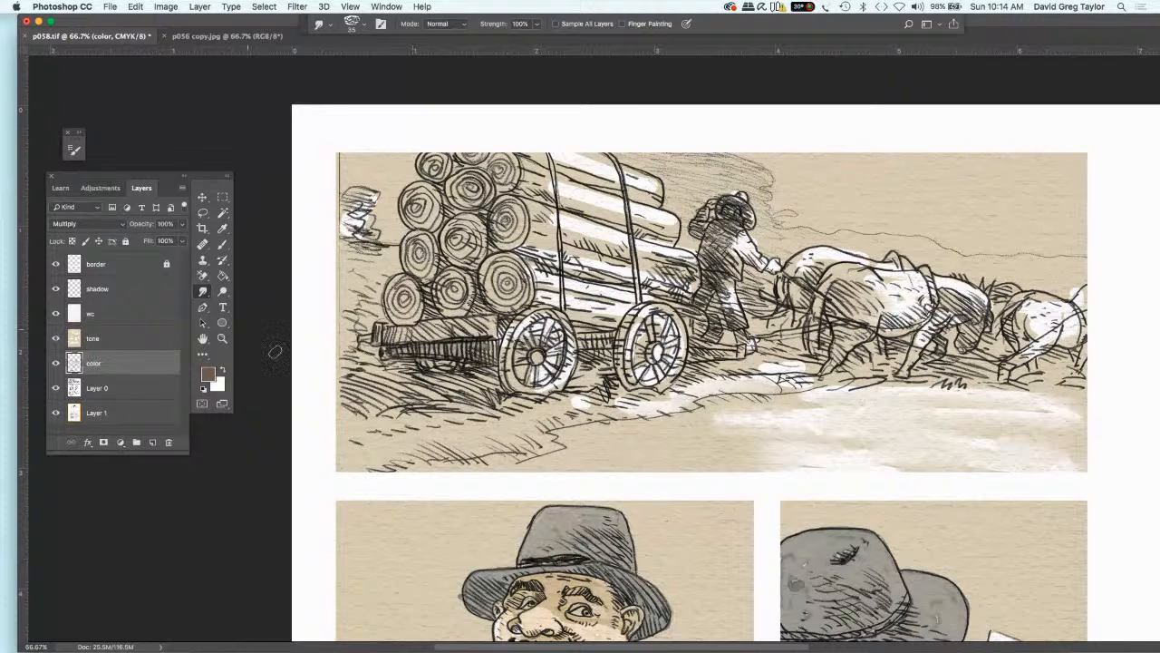
pyautogui.click(222, 228)
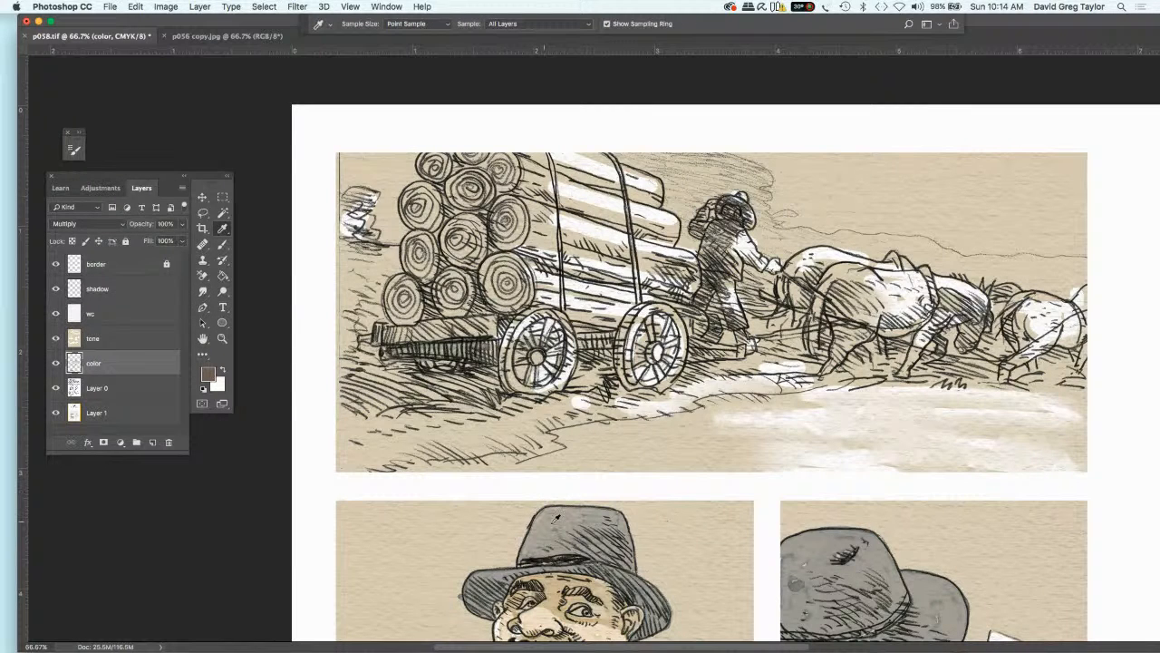
pyautogui.click(556, 517)
pyautogui.click(208, 372)
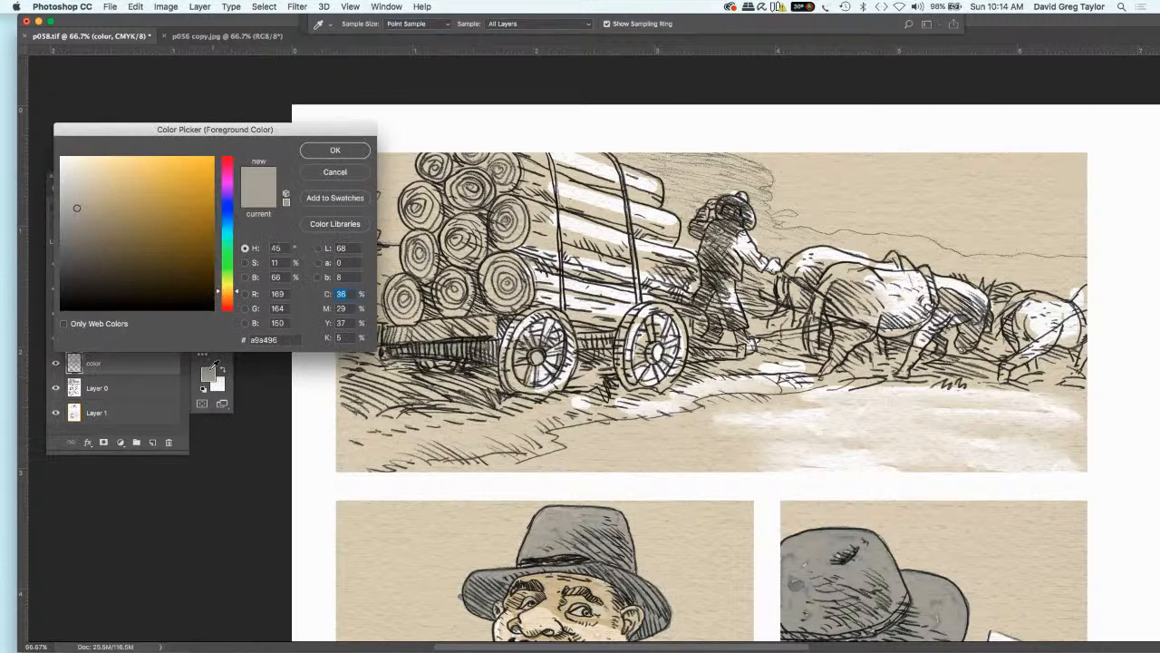
pyautogui.moveTo(76, 208); pyautogui.dragTo(84, 215)
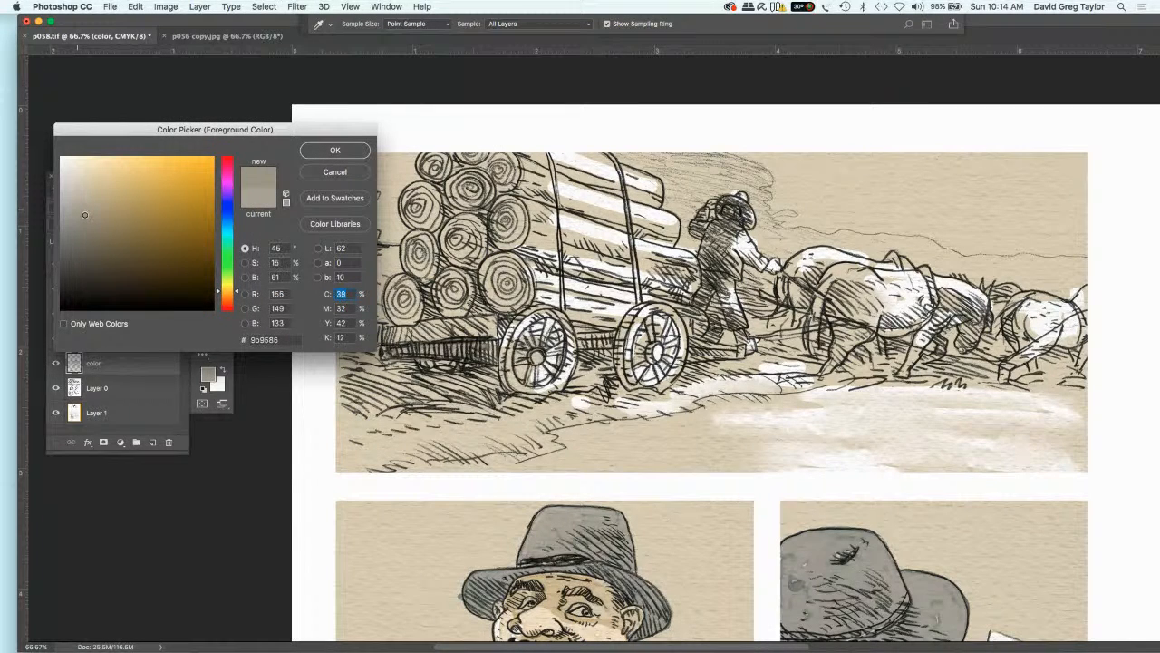
pyautogui.moveTo(236, 294); pyautogui.dragTo(235, 302)
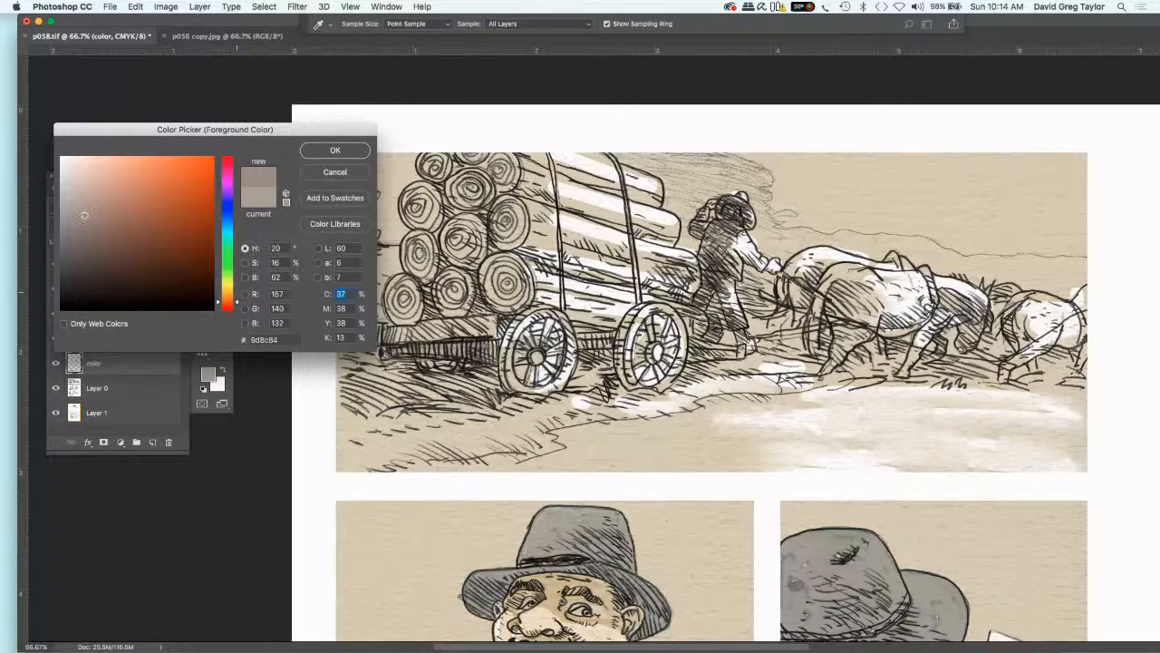
pyautogui.moveTo(83, 218); pyautogui.dragTo(69, 214)
pyautogui.click(313, 148)
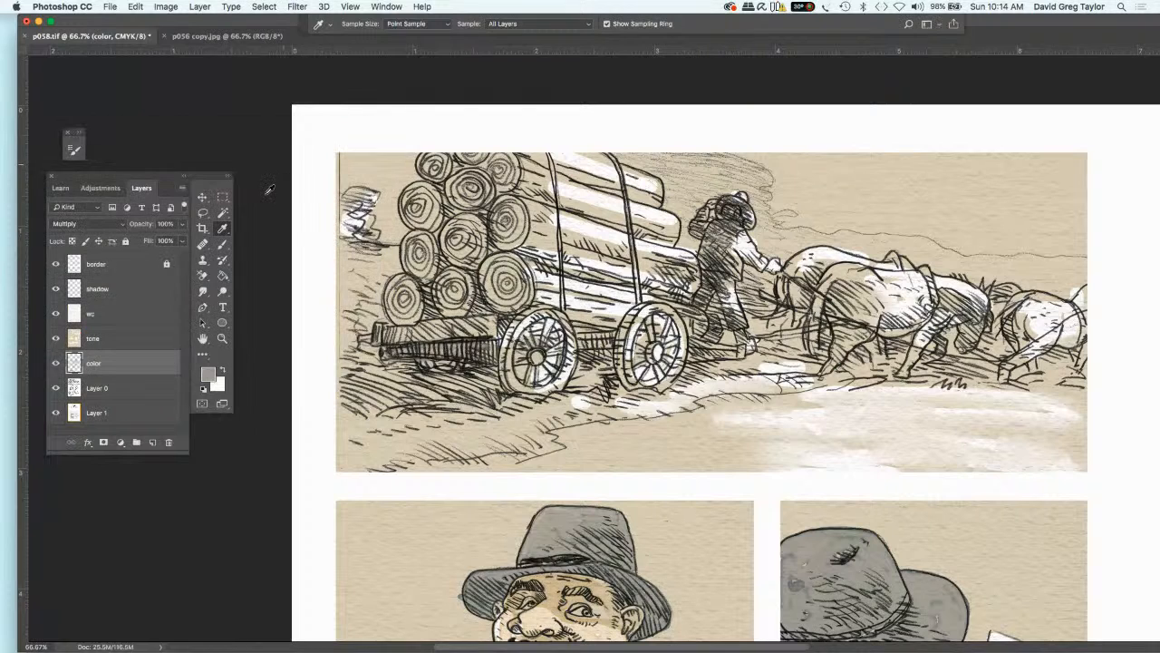
# - Brush the muted warm grey over the sides and cut ends of the logs stacked on the wagon
pyautogui.click(222, 244)
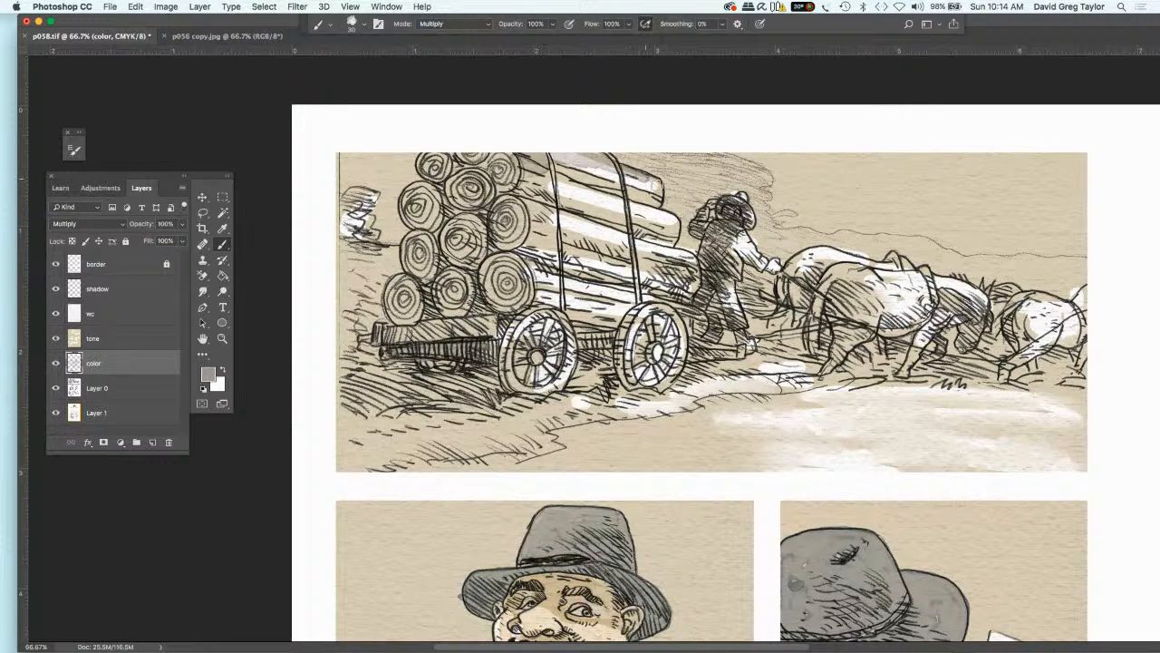
pyautogui.moveTo(654, 186)
pyautogui.mouseDown()
pyautogui.moveTo(648, 200)
pyautogui.moveTo(641, 188)
pyautogui.mouseUp()
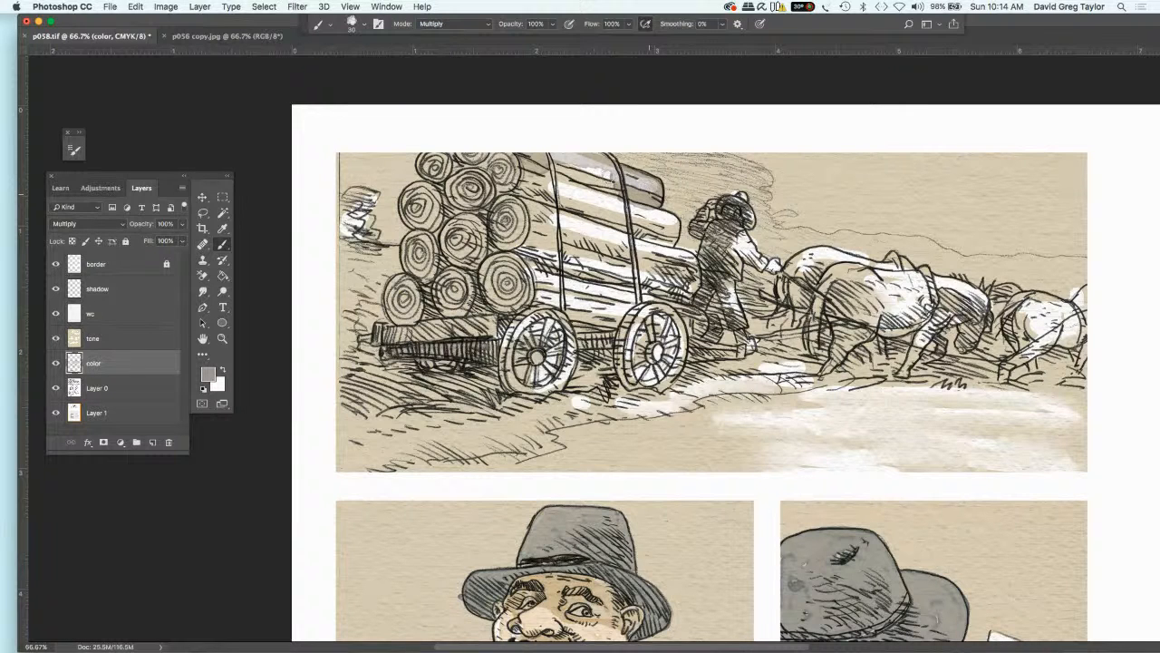
pyautogui.moveTo(613, 177)
pyautogui.mouseDown()
pyautogui.moveTo(580, 181)
pyautogui.moveTo(639, 222)
pyautogui.moveTo(635, 211)
pyautogui.moveTo(675, 220)
pyautogui.moveTo(656, 240)
pyautogui.mouseUp()
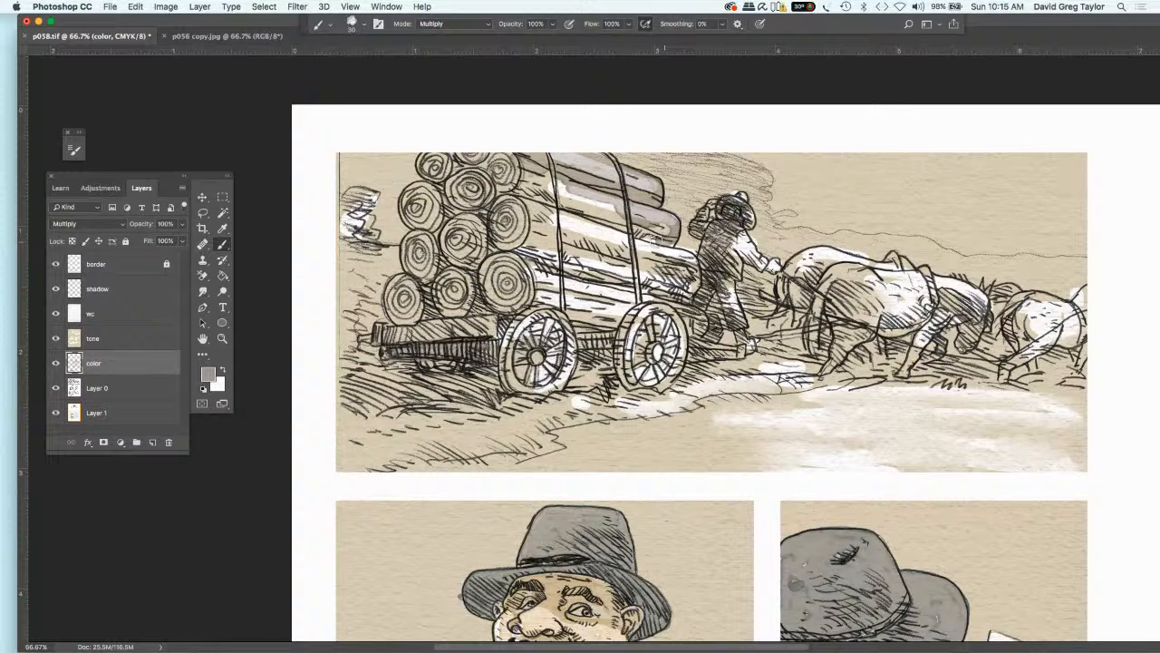
pyautogui.moveTo(669, 246)
pyautogui.mouseDown()
pyautogui.moveTo(635, 228)
pyautogui.moveTo(662, 225)
pyautogui.moveTo(599, 223)
pyautogui.moveTo(578, 210)
pyautogui.moveTo(608, 208)
pyautogui.moveTo(544, 194)
pyautogui.moveTo(607, 211)
pyautogui.moveTo(538, 170)
pyautogui.moveTo(522, 185)
pyautogui.moveTo(516, 171)
pyautogui.moveTo(540, 199)
pyautogui.moveTo(500, 192)
pyautogui.moveTo(508, 185)
pyautogui.moveTo(471, 156)
pyautogui.moveTo(443, 165)
pyautogui.moveTo(437, 150)
pyautogui.moveTo(425, 165)
pyautogui.moveTo(480, 181)
pyautogui.mouseUp()
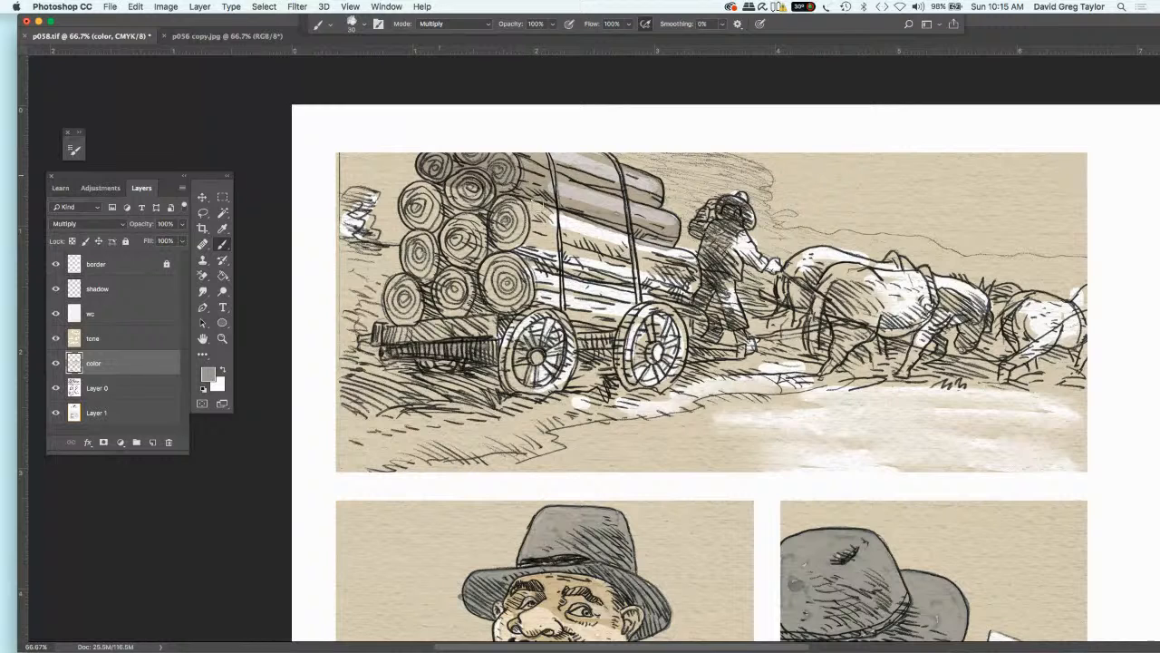
pyautogui.moveTo(602, 223)
pyautogui.mouseDown()
pyautogui.moveTo(686, 257)
pyautogui.moveTo(695, 274)
pyautogui.moveTo(683, 290)
pyautogui.moveTo(646, 299)
pyautogui.moveTo(700, 316)
pyautogui.moveTo(685, 328)
pyautogui.moveTo(698, 326)
pyautogui.moveTo(635, 290)
pyautogui.moveTo(618, 308)
pyautogui.moveTo(638, 310)
pyautogui.moveTo(582, 323)
pyautogui.moveTo(540, 299)
pyautogui.moveTo(506, 306)
pyautogui.moveTo(510, 292)
pyautogui.moveTo(490, 275)
pyautogui.moveTo(548, 283)
pyautogui.moveTo(542, 274)
pyautogui.moveTo(628, 299)
pyautogui.moveTo(587, 291)
pyautogui.moveTo(613, 295)
pyautogui.moveTo(589, 308)
pyautogui.moveTo(563, 294)
pyautogui.moveTo(605, 310)
pyautogui.moveTo(571, 295)
pyautogui.mouseUp()
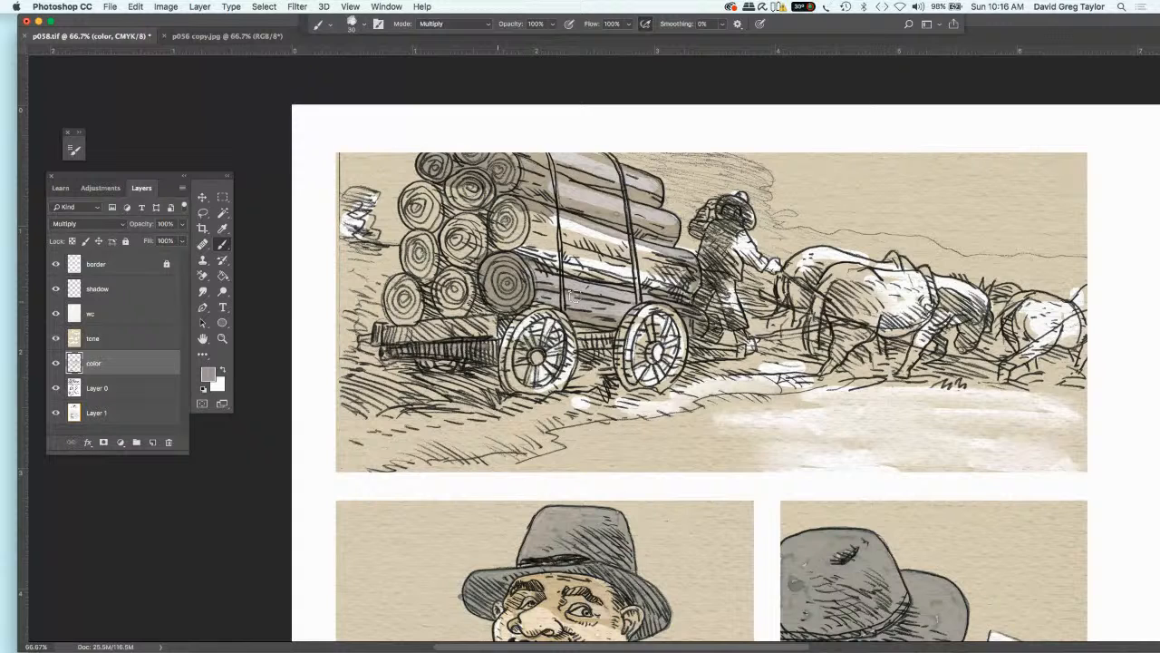
pyautogui.moveTo(676, 275)
pyautogui.mouseDown()
pyautogui.moveTo(625, 282)
pyautogui.moveTo(650, 254)
pyautogui.moveTo(640, 244)
pyautogui.moveTo(509, 212)
pyautogui.moveTo(583, 232)
pyautogui.moveTo(594, 251)
pyautogui.moveTo(638, 262)
pyautogui.moveTo(513, 226)
pyautogui.moveTo(651, 283)
pyautogui.moveTo(531, 254)
pyautogui.moveTo(475, 195)
pyautogui.moveTo(488, 208)
pyautogui.moveTo(495, 200)
pyautogui.moveTo(412, 192)
pyautogui.moveTo(423, 190)
pyautogui.moveTo(408, 208)
pyautogui.moveTo(427, 218)
pyautogui.moveTo(435, 243)
pyautogui.moveTo(458, 225)
pyautogui.moveTo(451, 237)
pyautogui.moveTo(470, 238)
pyautogui.moveTo(469, 225)
pyautogui.moveTo(452, 283)
pyautogui.moveTo(462, 259)
pyautogui.moveTo(479, 301)
pyautogui.moveTo(453, 263)
pyautogui.moveTo(452, 298)
pyautogui.moveTo(467, 274)
pyautogui.moveTo(465, 310)
pyautogui.mouseUp()
pyautogui.moveTo(458, 263)
pyautogui.mouseDown()
pyautogui.moveTo(424, 314)
pyautogui.moveTo(395, 311)
pyautogui.moveTo(471, 319)
pyautogui.moveTo(399, 288)
pyautogui.moveTo(419, 282)
pyautogui.moveTo(395, 288)
pyautogui.moveTo(424, 272)
pyautogui.moveTo(416, 246)
pyautogui.moveTo(431, 288)
pyautogui.moveTo(397, 292)
pyautogui.mouseUp()
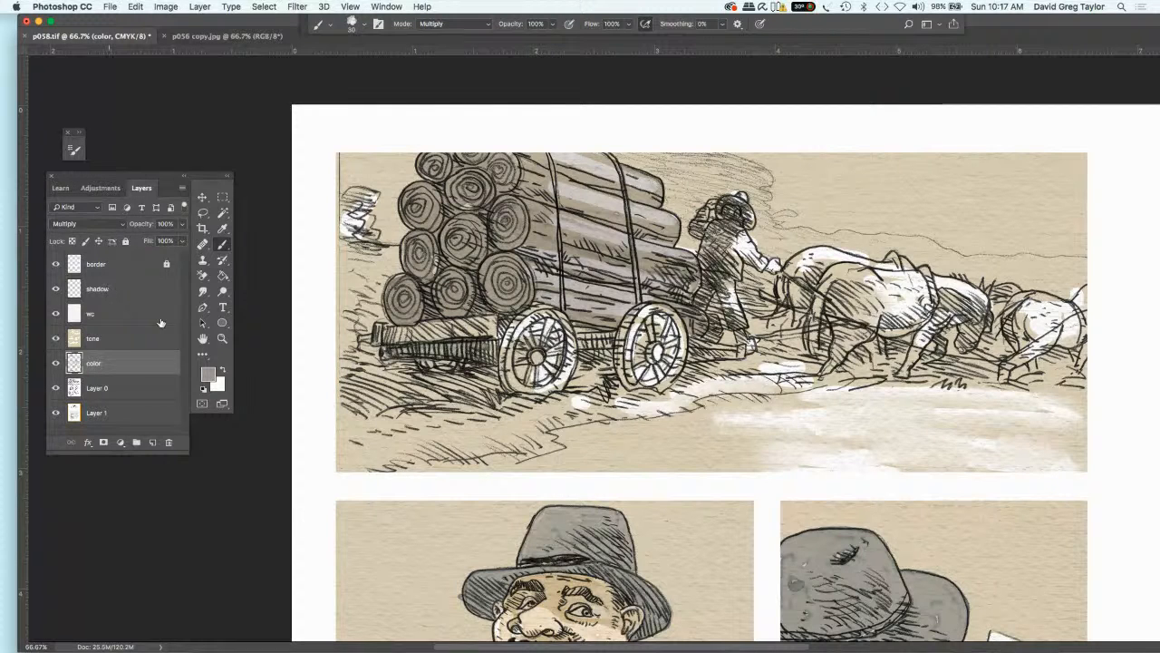
# - Paint the wagon's bed, axles, tongue and both wheels in a darker grey, #757473
pyautogui.click(208, 375)
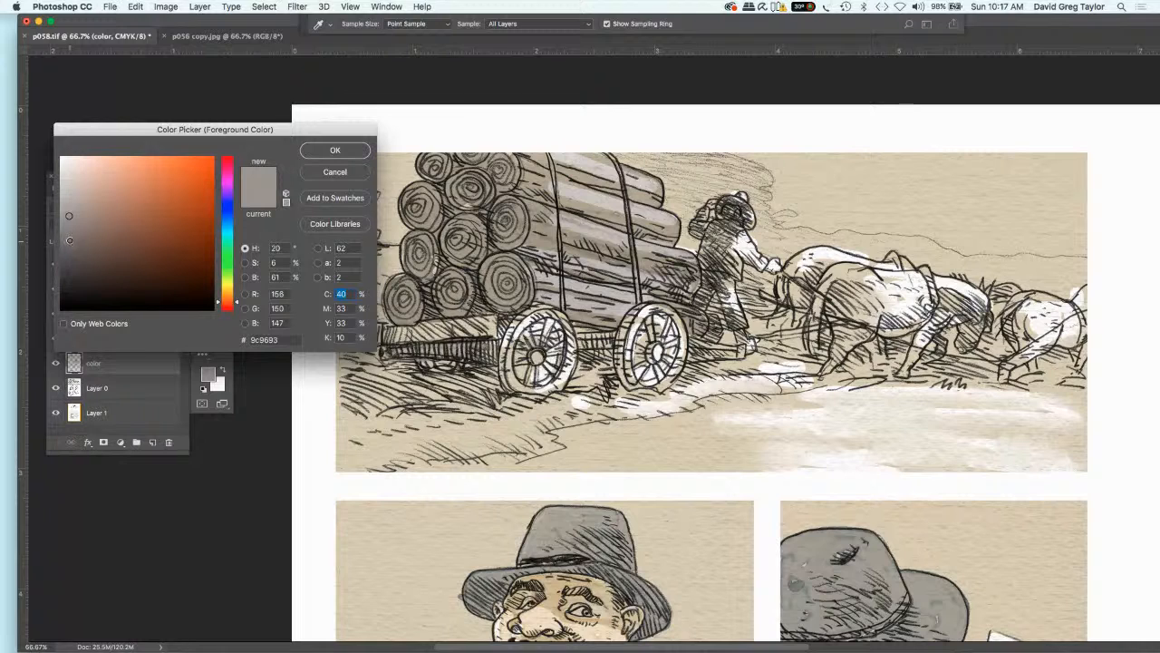
pyautogui.moveTo(70, 240); pyautogui.dragTo(62, 240)
pyautogui.click(312, 151)
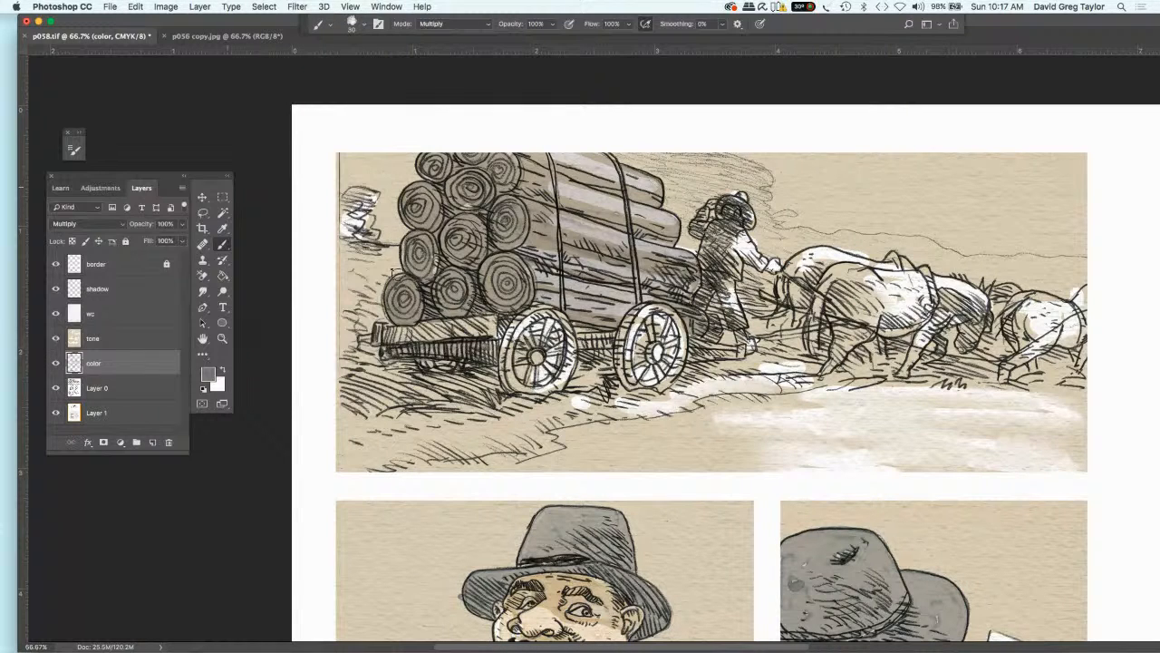
pyautogui.moveTo(426, 343)
pyautogui.mouseDown()
pyautogui.moveTo(480, 326)
pyautogui.moveTo(426, 325)
pyautogui.moveTo(485, 323)
pyautogui.moveTo(481, 345)
pyautogui.moveTo(495, 328)
pyautogui.moveTo(370, 333)
pyautogui.moveTo(476, 355)
pyautogui.moveTo(531, 318)
pyautogui.moveTo(557, 324)
pyautogui.moveTo(539, 312)
pyautogui.moveTo(566, 330)
pyautogui.moveTo(571, 373)
pyautogui.moveTo(555, 387)
pyautogui.moveTo(505, 379)
pyautogui.moveTo(507, 337)
pyautogui.moveTo(522, 335)
pyautogui.moveTo(511, 353)
pyautogui.moveTo(551, 331)
pyautogui.moveTo(525, 340)
pyautogui.moveTo(549, 372)
pyautogui.moveTo(522, 380)
pyautogui.moveTo(525, 363)
pyautogui.moveTo(555, 355)
pyautogui.moveTo(553, 325)
pyautogui.moveTo(555, 367)
pyautogui.moveTo(560, 332)
pyautogui.moveTo(573, 353)
pyautogui.moveTo(554, 331)
pyautogui.moveTo(481, 335)
pyautogui.moveTo(506, 350)
pyautogui.mouseUp()
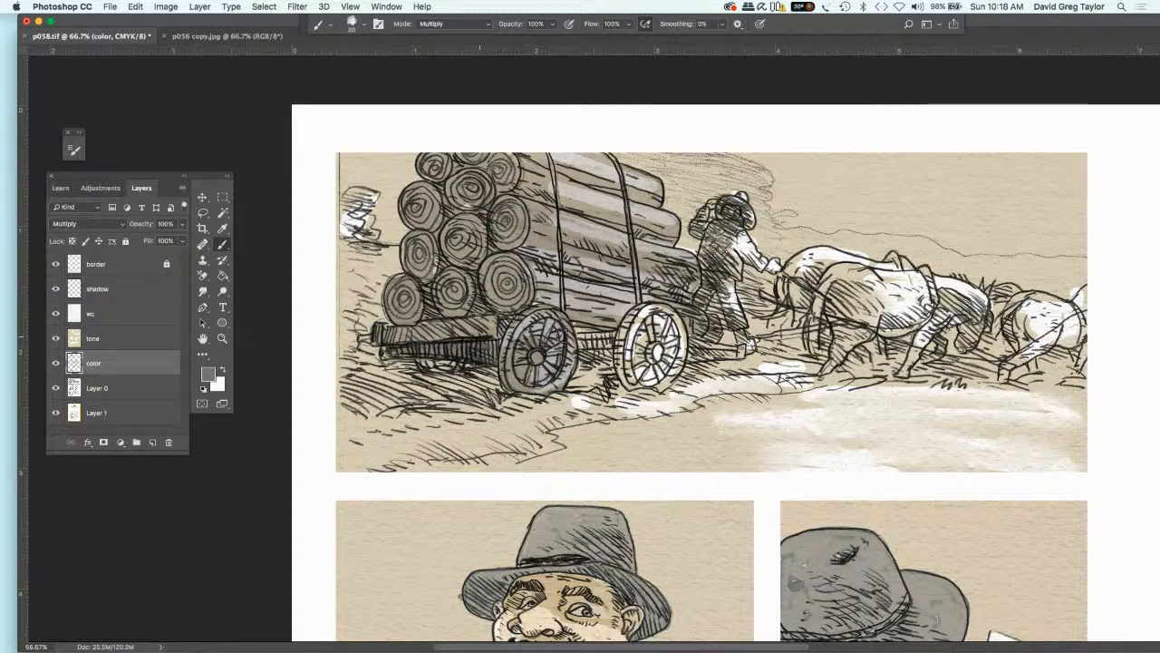
pyautogui.moveTo(557, 340)
pyautogui.mouseDown()
pyautogui.moveTo(622, 341)
pyautogui.moveTo(580, 359)
pyautogui.moveTo(600, 344)
pyautogui.mouseUp()
pyautogui.moveTo(624, 336)
pyautogui.mouseDown()
pyautogui.moveTo(651, 304)
pyautogui.moveTo(673, 302)
pyautogui.moveTo(679, 366)
pyautogui.moveTo(674, 320)
pyautogui.moveTo(680, 367)
pyautogui.moveTo(683, 350)
pyautogui.moveTo(651, 394)
pyautogui.moveTo(636, 390)
pyautogui.mouseUp()
pyautogui.moveTo(629, 373)
pyautogui.mouseDown()
pyautogui.moveTo(618, 379)
pyautogui.moveTo(616, 337)
pyautogui.moveTo(649, 317)
pyautogui.moveTo(666, 319)
pyautogui.moveTo(665, 361)
pyautogui.moveTo(633, 377)
pyautogui.moveTo(745, 348)
pyautogui.moveTo(692, 343)
pyautogui.moveTo(715, 367)
pyautogui.moveTo(743, 359)
pyautogui.mouseUp()
pyautogui.moveTo(629, 337)
pyautogui.mouseDown()
pyautogui.moveTo(638, 322)
pyautogui.moveTo(670, 327)
pyautogui.moveTo(645, 343)
pyautogui.moveTo(635, 371)
pyautogui.moveTo(576, 338)
pyautogui.moveTo(611, 339)
pyautogui.mouseUp()
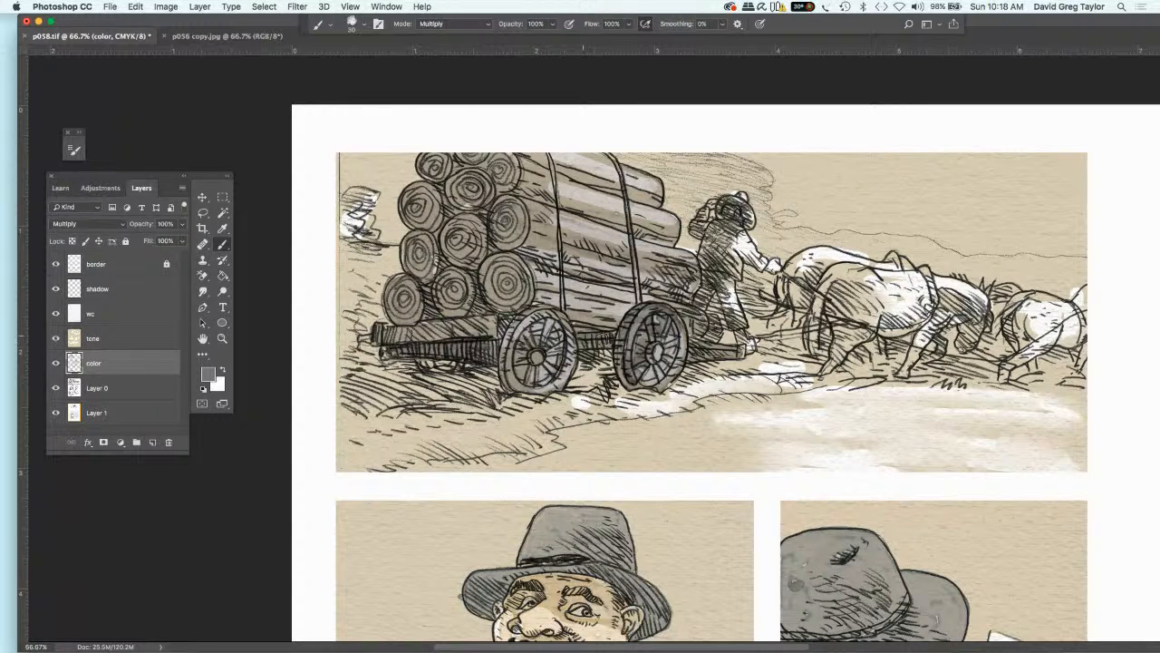
pyautogui.moveTo(531, 331)
pyautogui.mouseDown()
pyautogui.moveTo(536, 317)
pyautogui.moveTo(562, 326)
pyautogui.moveTo(508, 344)
pyautogui.moveTo(518, 334)
pyautogui.moveTo(510, 381)
pyautogui.moveTo(555, 375)
pyautogui.moveTo(544, 355)
pyautogui.moveTo(444, 330)
pyautogui.moveTo(513, 319)
pyautogui.moveTo(406, 327)
pyautogui.moveTo(419, 332)
pyautogui.moveTo(398, 333)
pyautogui.moveTo(426, 326)
pyautogui.moveTo(381, 348)
pyautogui.moveTo(467, 362)
pyautogui.moveTo(498, 350)
pyautogui.moveTo(454, 344)
pyautogui.moveTo(504, 337)
pyautogui.mouseUp()
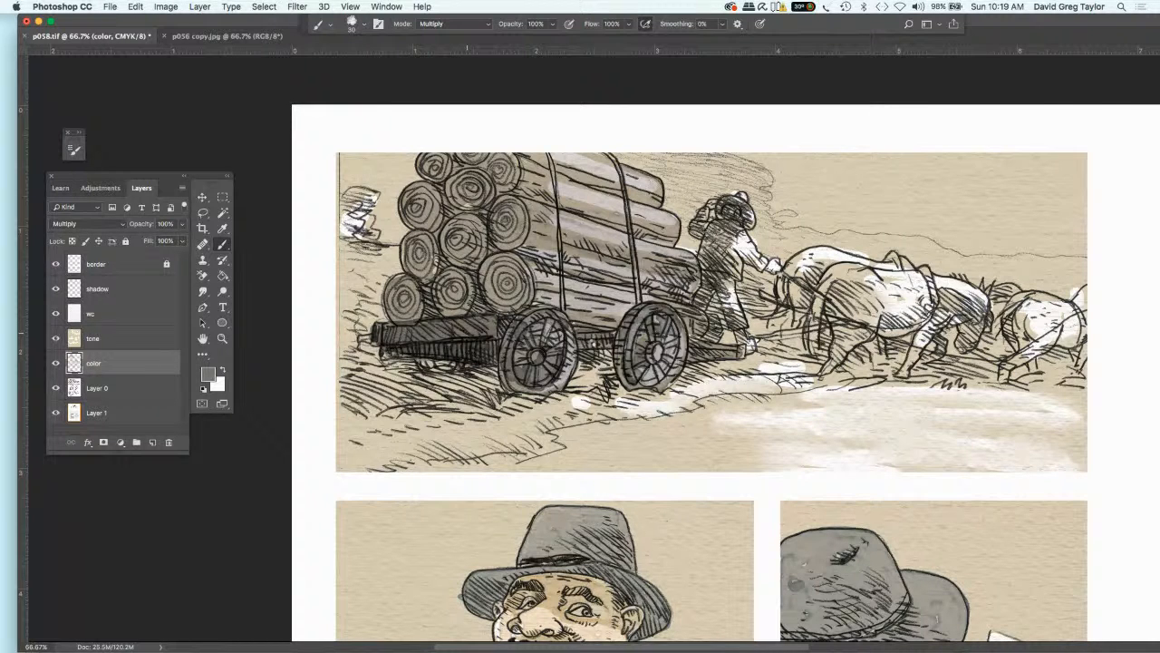
pyautogui.moveTo(600, 340)
pyautogui.mouseDown()
pyautogui.moveTo(498, 353)
pyautogui.moveTo(696, 352)
pyautogui.mouseUp()
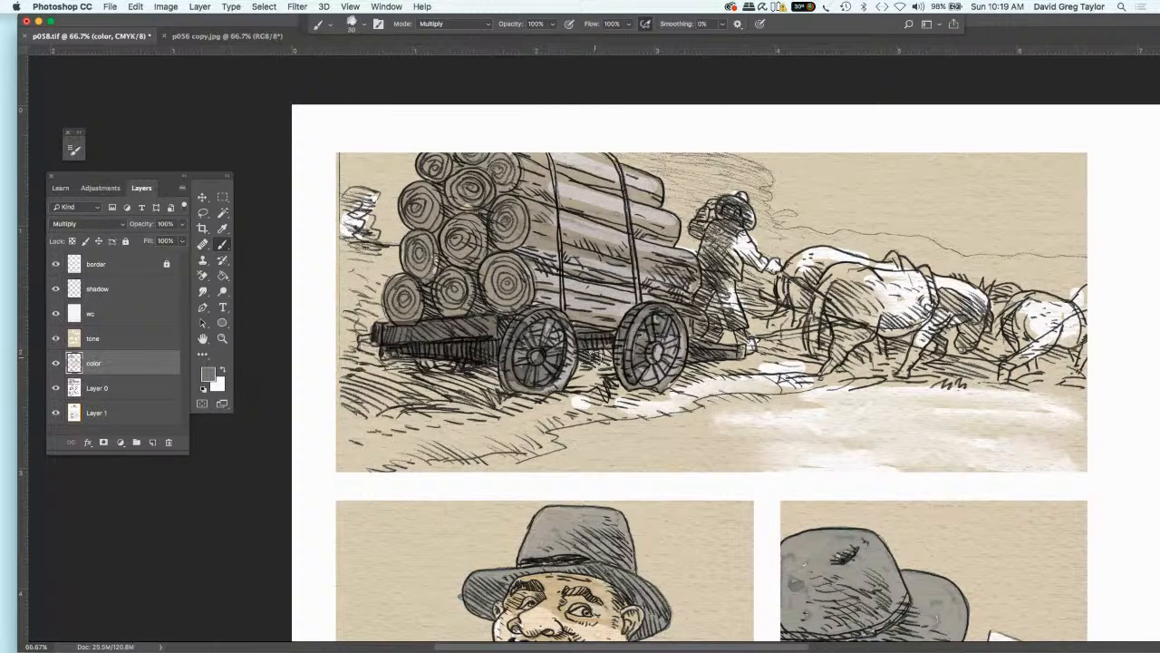
pyautogui.click(600, 363)
# - Lighten streaks along the logs with the Dodge tool set to Highlights at 100% exposure, and smudge them into the grey
pyautogui.click(222, 291)
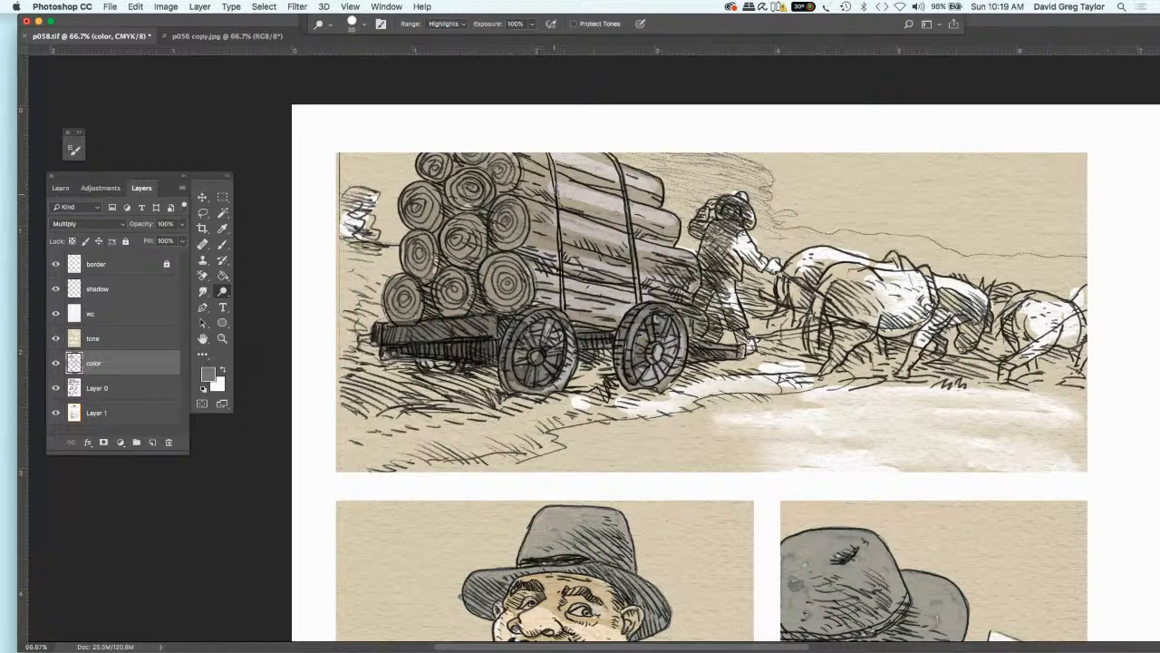
pyautogui.moveTo(564, 188)
pyautogui.mouseDown()
pyautogui.moveTo(624, 201)
pyautogui.moveTo(568, 167)
pyautogui.mouseUp()
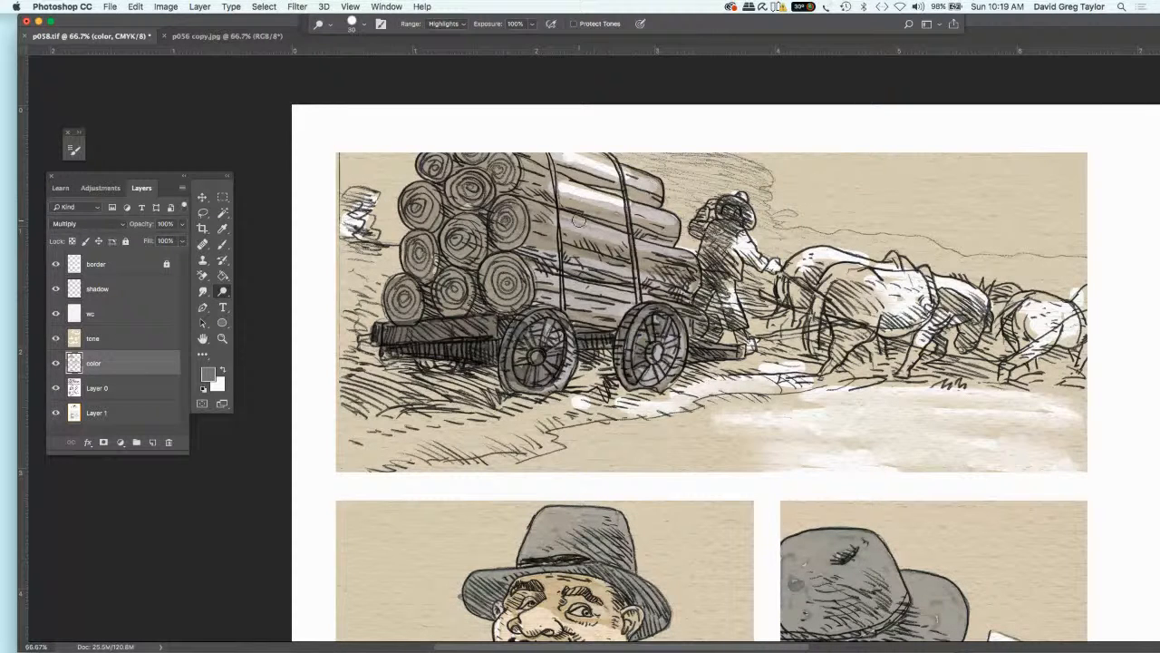
pyautogui.moveTo(577, 221); pyautogui.dragTo(635, 238)
pyautogui.moveTo(593, 270)
pyautogui.mouseDown()
pyautogui.moveTo(649, 277)
pyautogui.moveTo(609, 297)
pyautogui.mouseUp()
pyautogui.moveTo(671, 232); pyautogui.dragTo(596, 210)
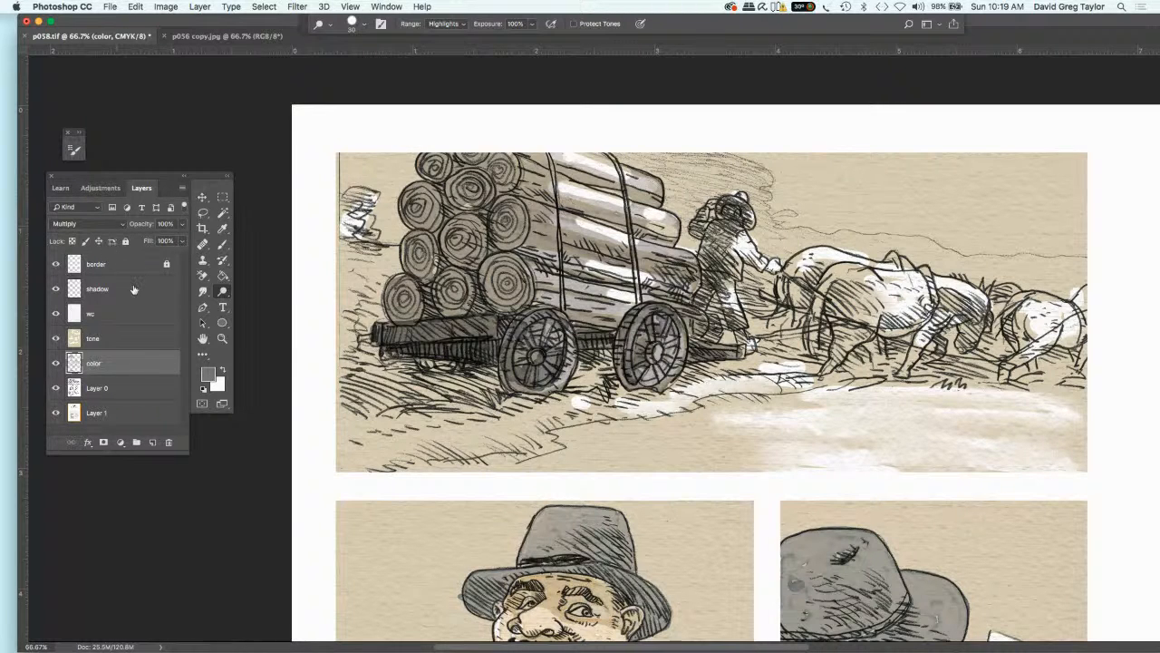
pyautogui.click(202, 290)
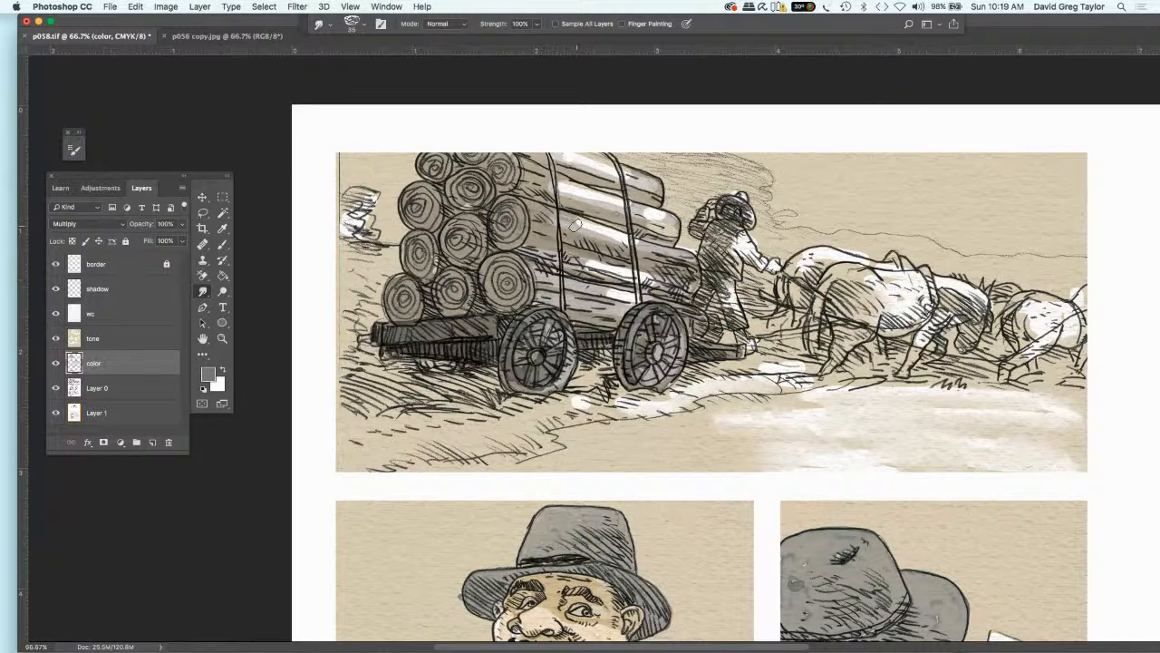
pyautogui.moveTo(574, 223); pyautogui.dragTo(631, 239)
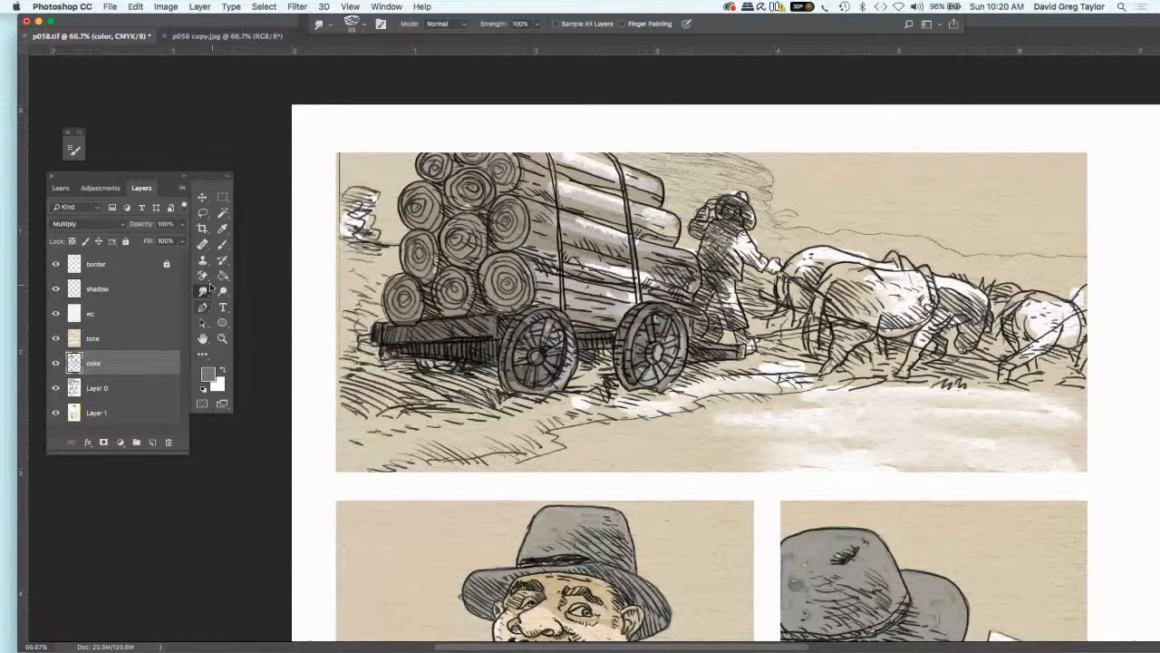
pyautogui.click(134, 338)
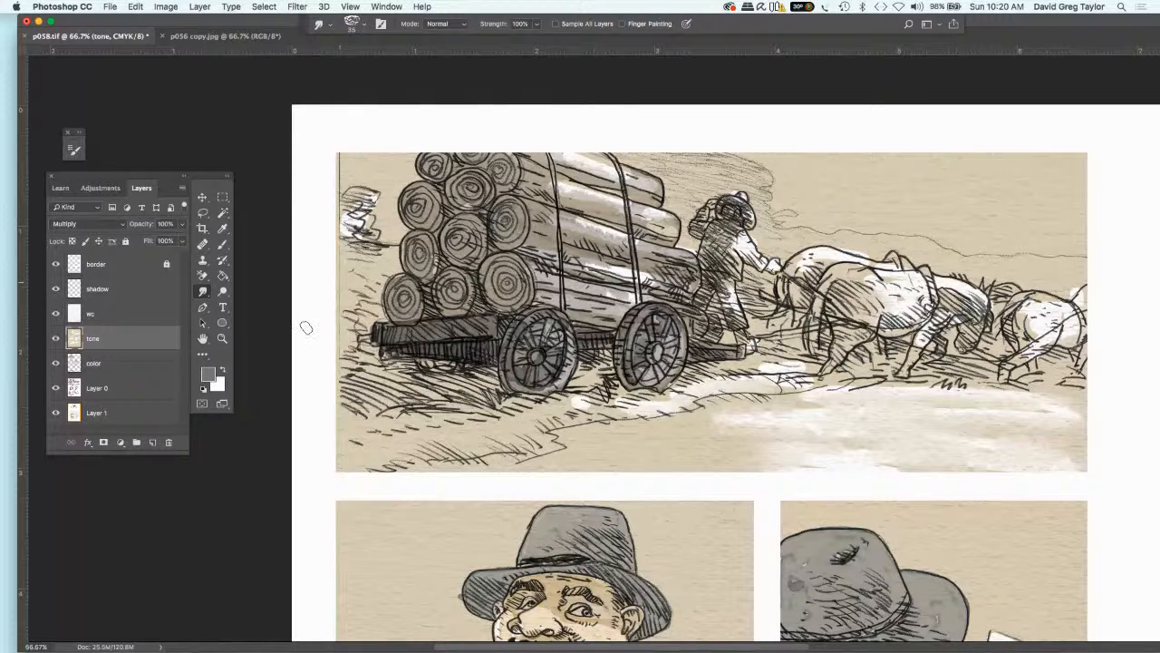
pyautogui.click(123, 365)
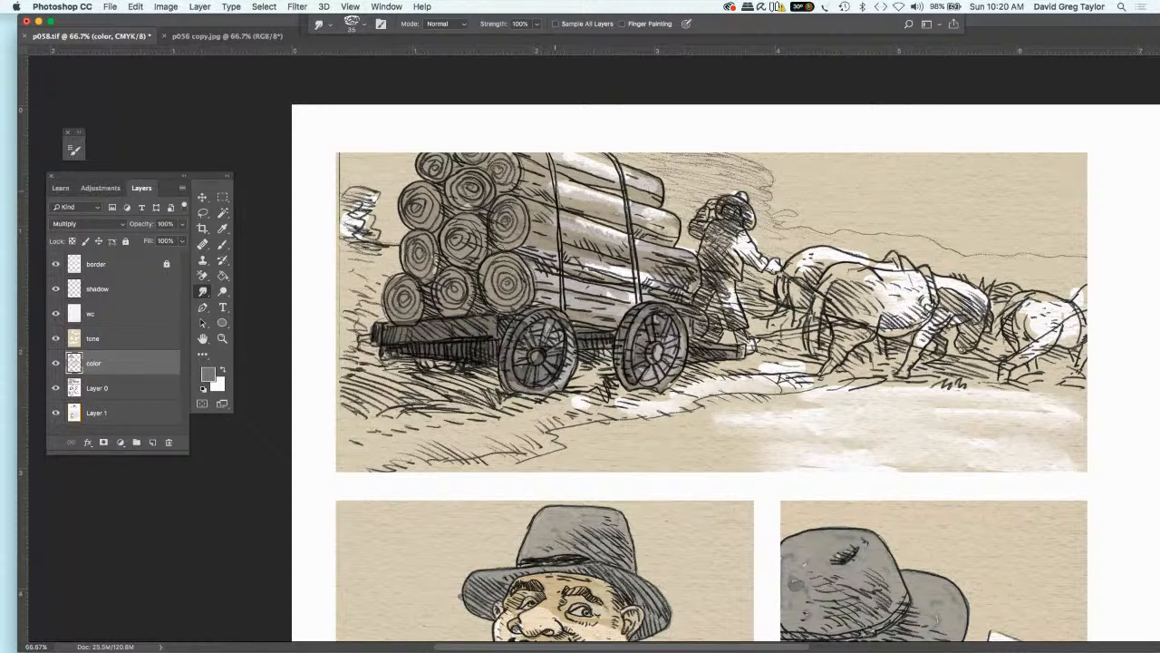
pyautogui.click(136, 337)
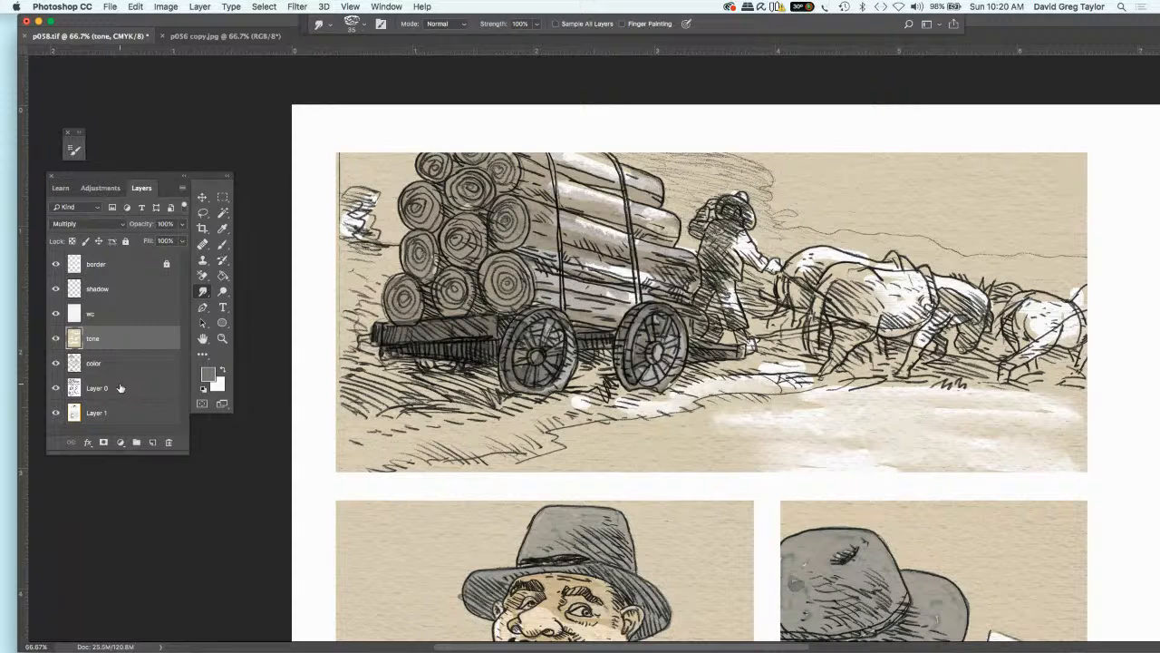
# - Brush a reddish tan of C 24, M 52, Y 55, K 0 over the wagon driver's figure and hat on the color layer
pyautogui.click(207, 379)
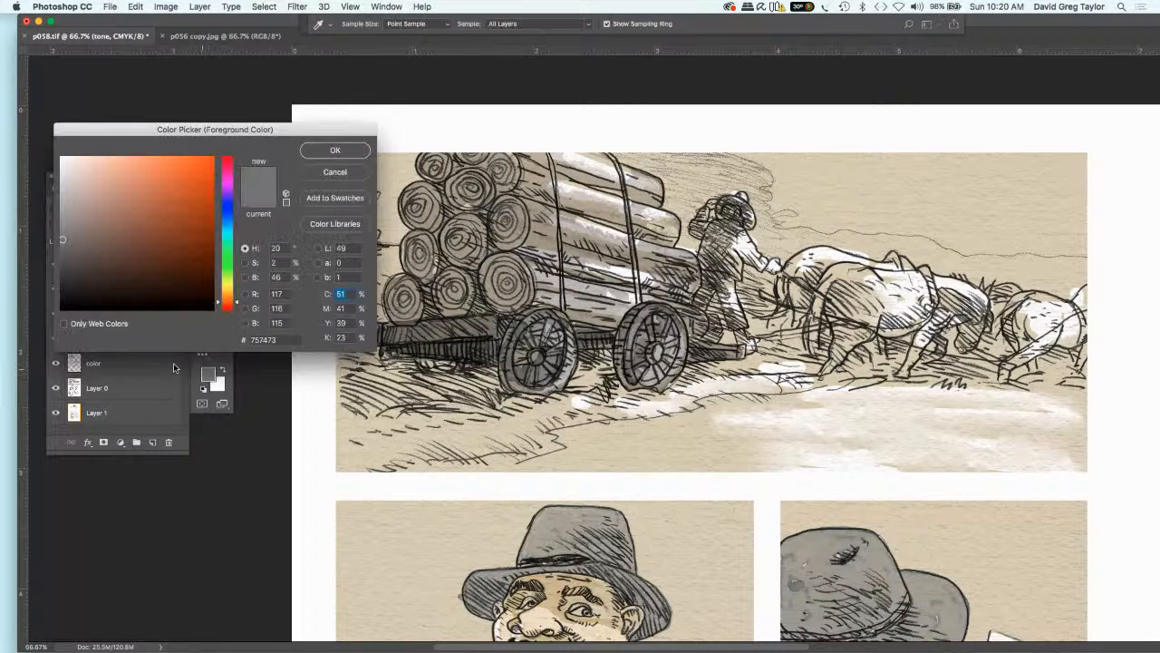
pyautogui.click(116, 218)
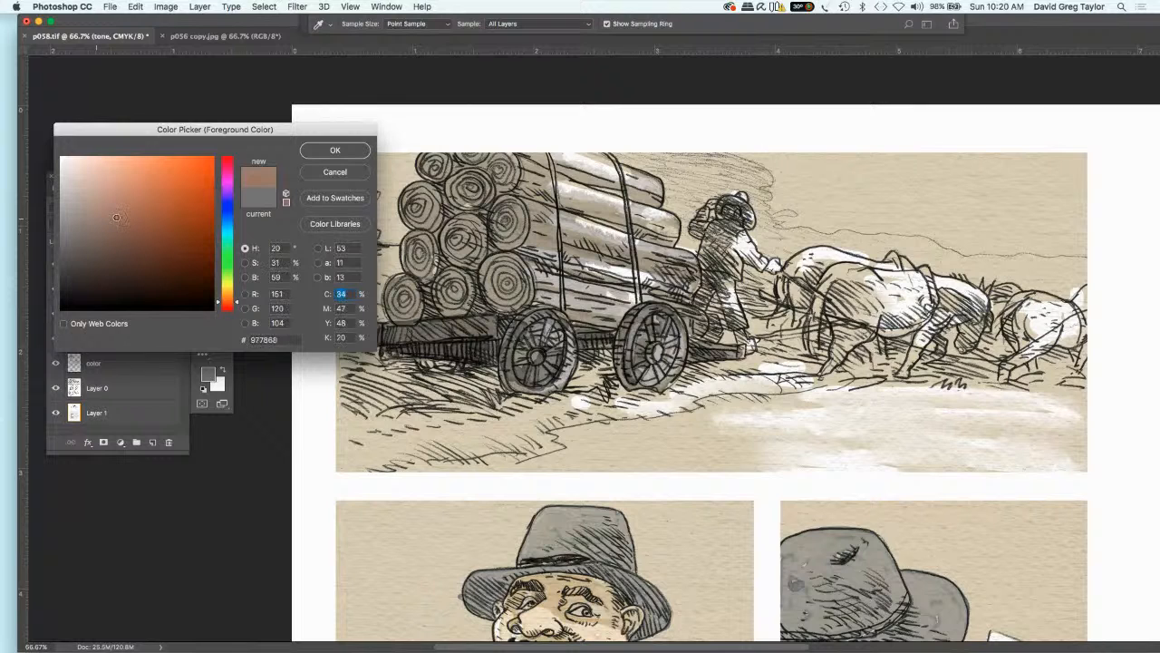
pyautogui.moveTo(116, 218); pyautogui.dragTo(127, 207)
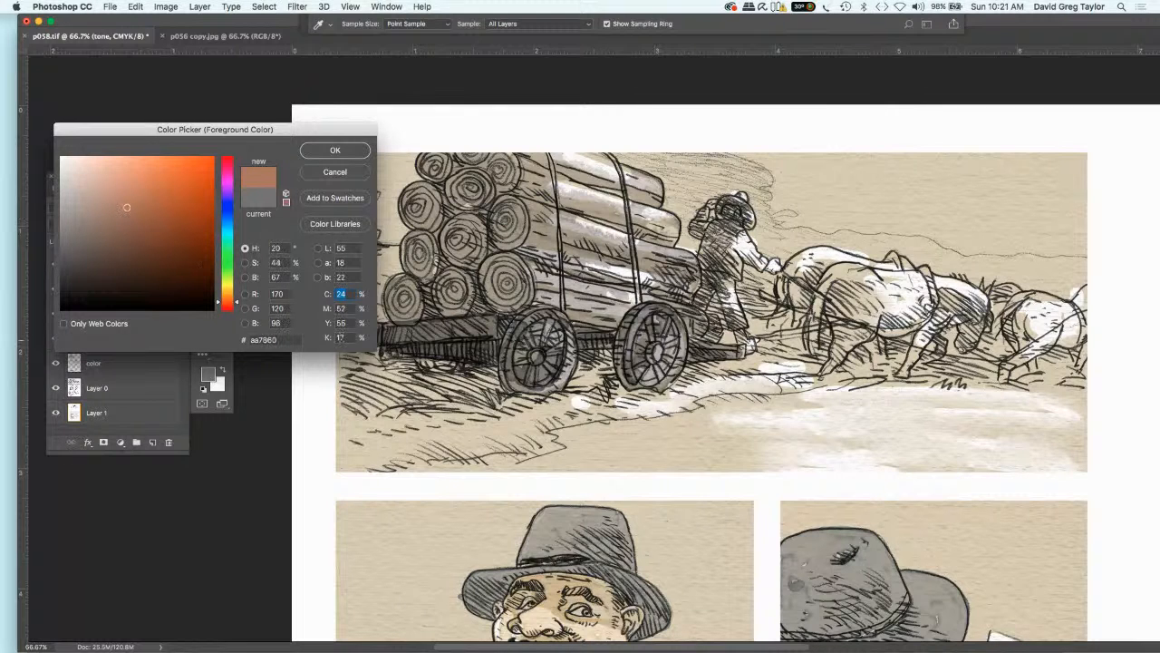
pyautogui.click(341, 337)
pyautogui.write('0')
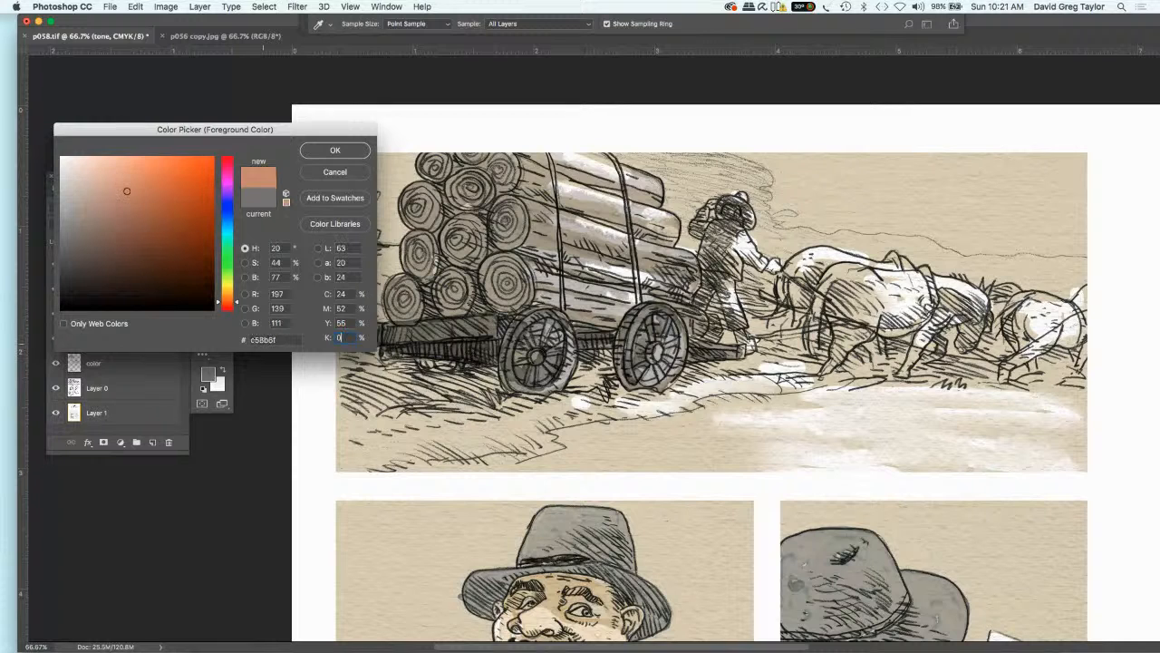
pyautogui.click(333, 152)
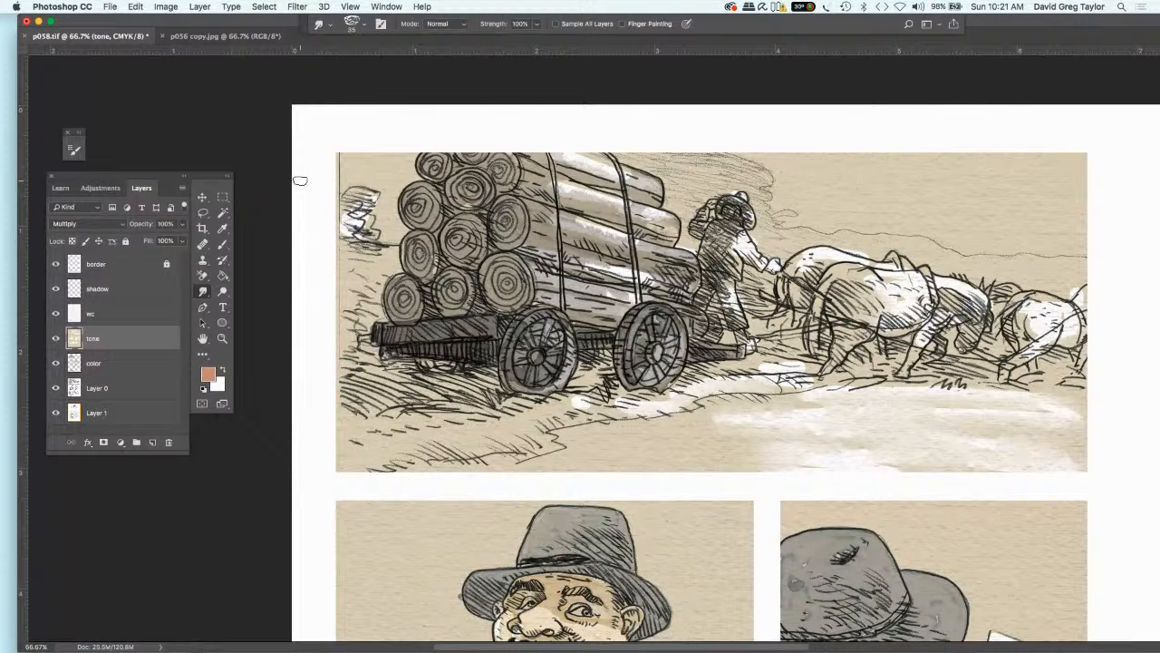
pyautogui.press('b')
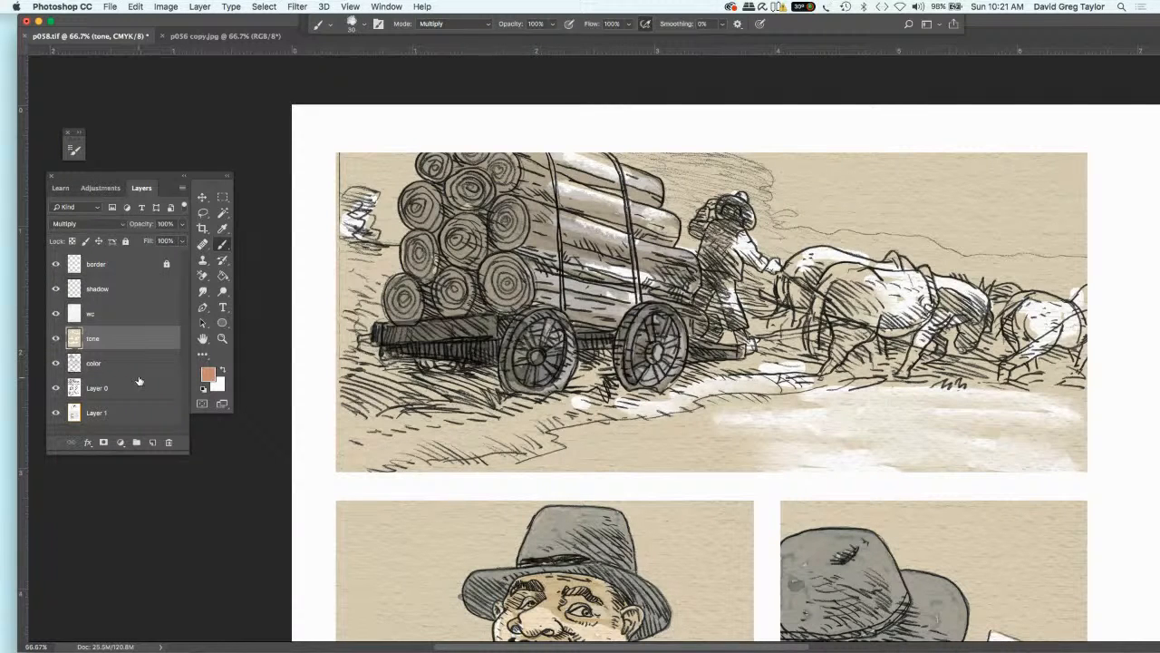
pyautogui.moveTo(150, 374); pyautogui.dragTo(147, 375)
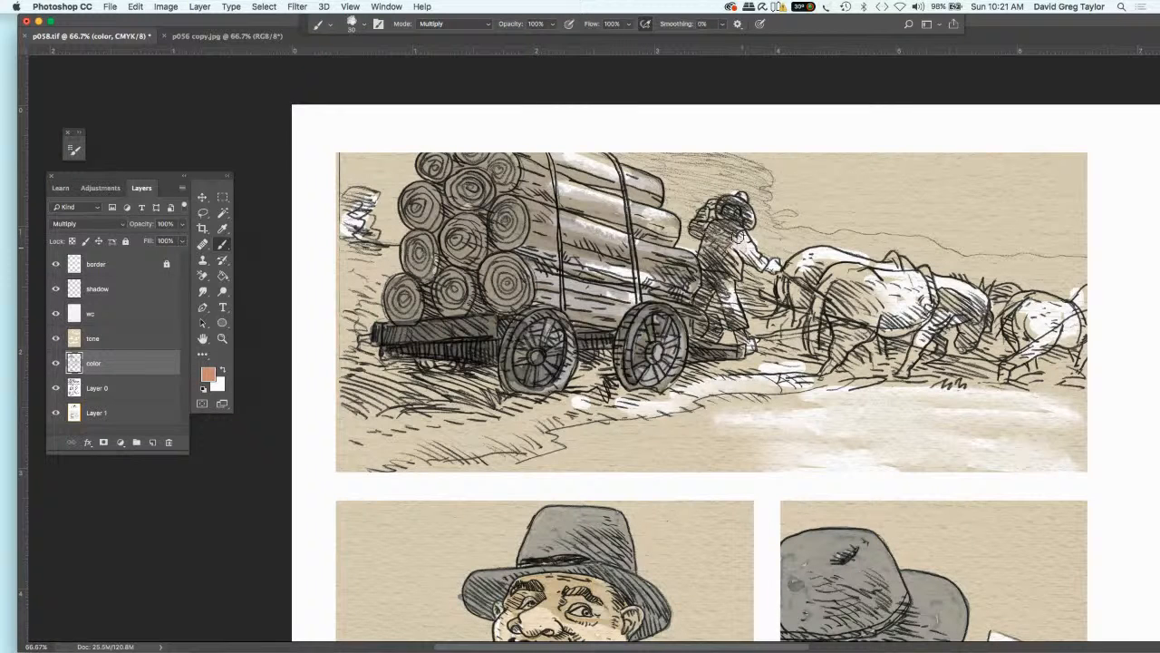
pyautogui.moveTo(739, 237)
pyautogui.mouseDown()
pyautogui.moveTo(750, 256)
pyautogui.moveTo(781, 265)
pyautogui.moveTo(724, 257)
pyautogui.moveTo(730, 277)
pyautogui.moveTo(725, 213)
pyautogui.mouseUp()
pyautogui.moveTo(722, 210)
pyautogui.mouseDown()
pyautogui.moveTo(736, 228)
pyautogui.moveTo(736, 194)
pyautogui.moveTo(738, 206)
pyautogui.moveTo(718, 203)
pyautogui.moveTo(701, 234)
pyautogui.moveTo(738, 337)
pyautogui.moveTo(710, 292)
pyautogui.moveTo(701, 310)
pyautogui.moveTo(733, 207)
pyautogui.moveTo(748, 254)
pyautogui.moveTo(738, 250)
pyautogui.moveTo(766, 265)
pyautogui.moveTo(734, 249)
pyautogui.moveTo(723, 264)
pyautogui.moveTo(713, 227)
pyautogui.moveTo(721, 240)
pyautogui.moveTo(703, 259)
pyautogui.moveTo(729, 245)
pyautogui.moveTo(736, 263)
pyautogui.moveTo(748, 242)
pyautogui.moveTo(713, 245)
pyautogui.moveTo(733, 239)
pyautogui.mouseUp()
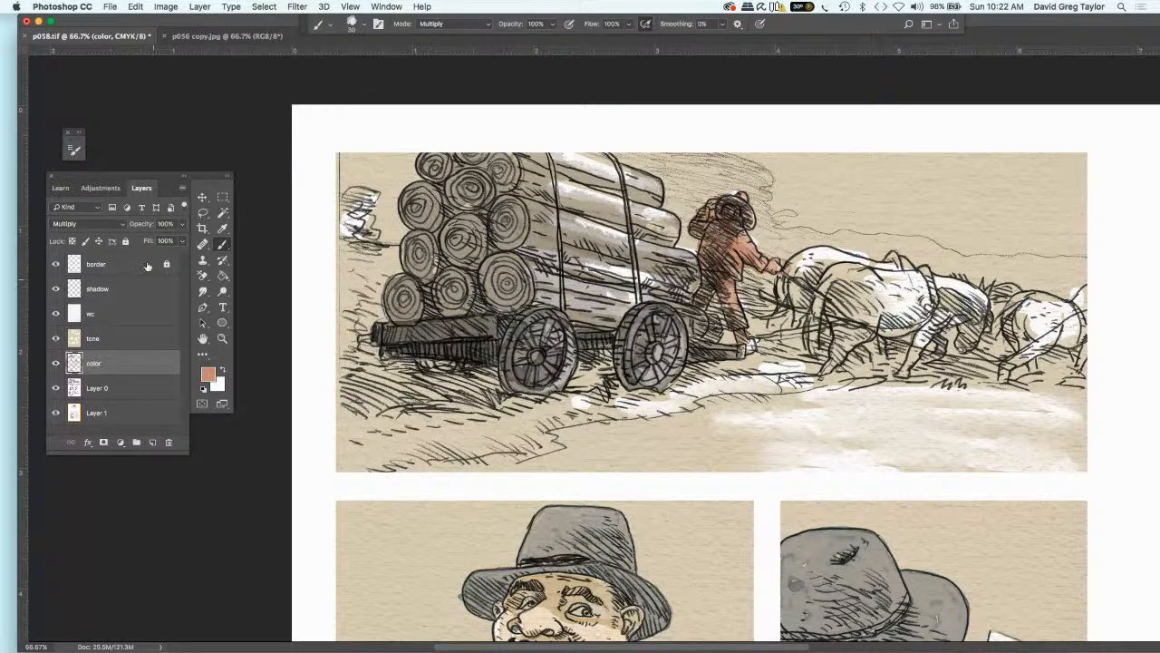
# - Paint the open ground in front of the wagon and oxen in golden ochre with C 15, M 38, Y 75, K 0
pyautogui.click(207, 375)
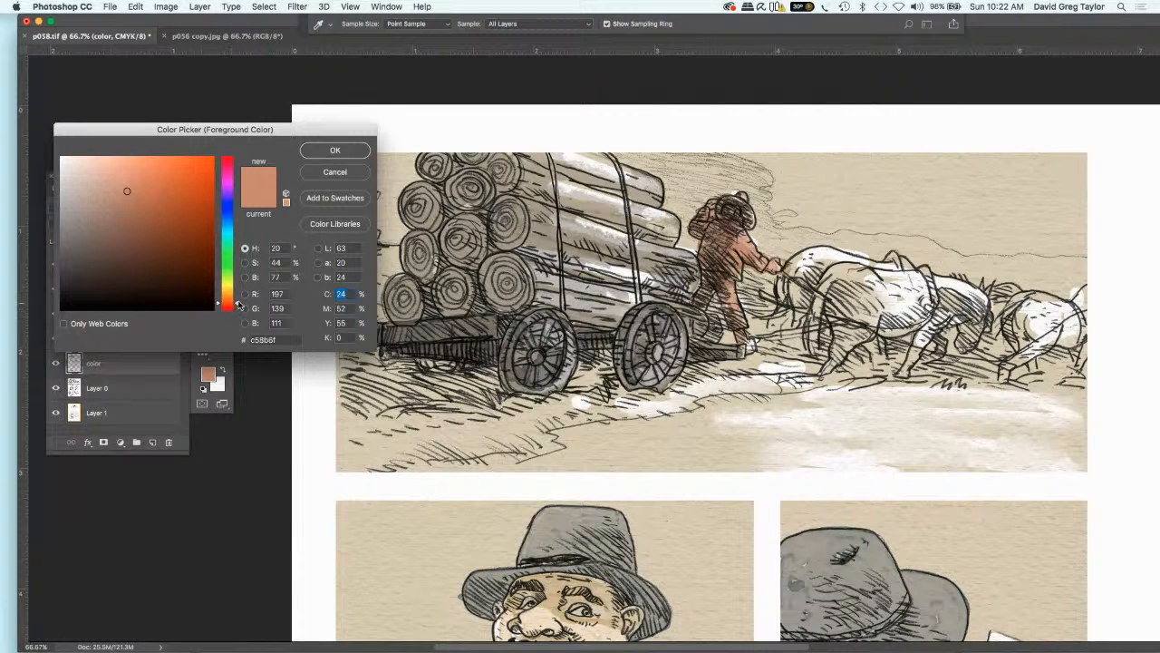
pyautogui.moveTo(236, 307); pyautogui.dragTo(235, 292)
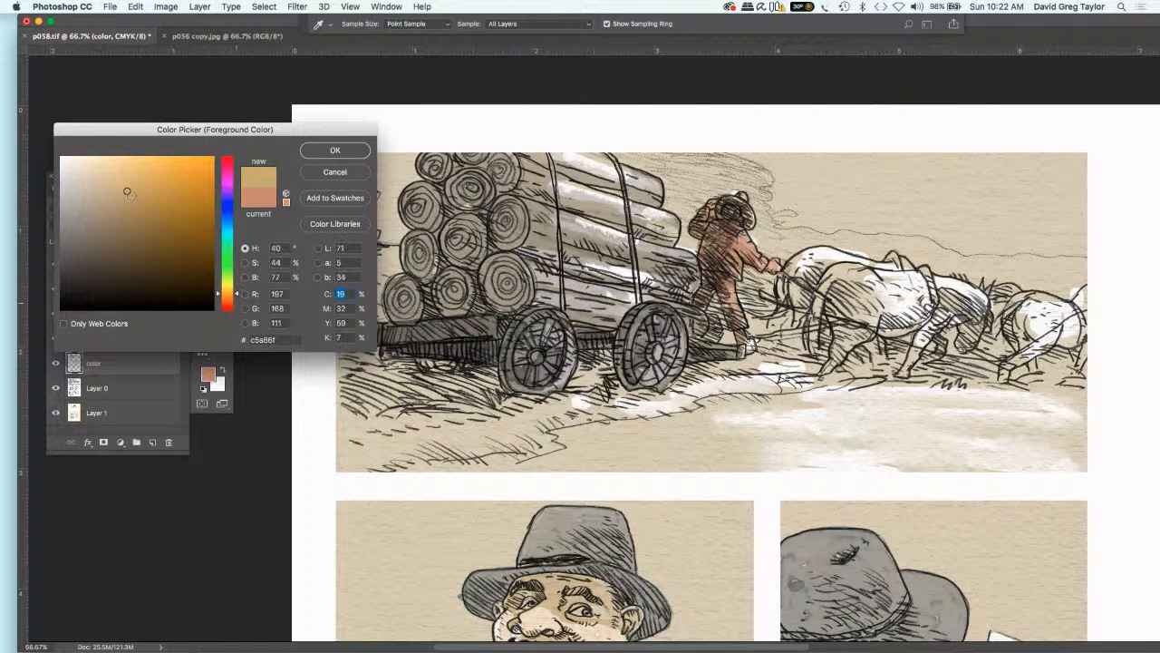
pyautogui.click(151, 188)
pyautogui.moveTo(151, 188); pyautogui.dragTo(154, 185)
pyautogui.click(338, 337)
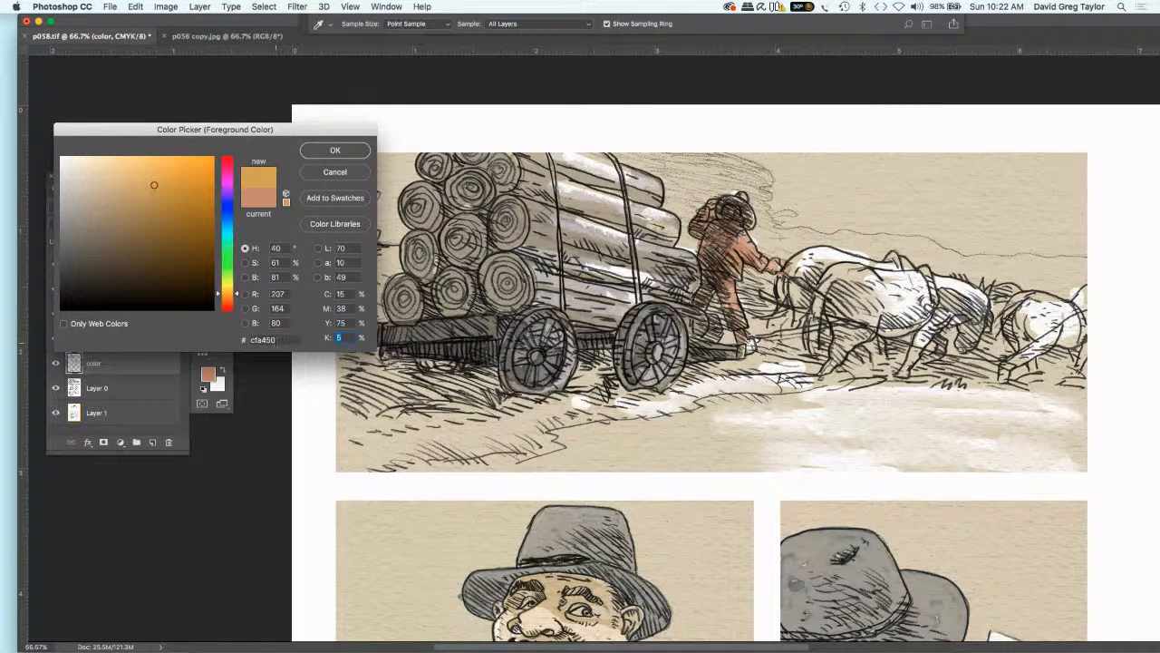
pyautogui.write('0')
pyautogui.press('Return')
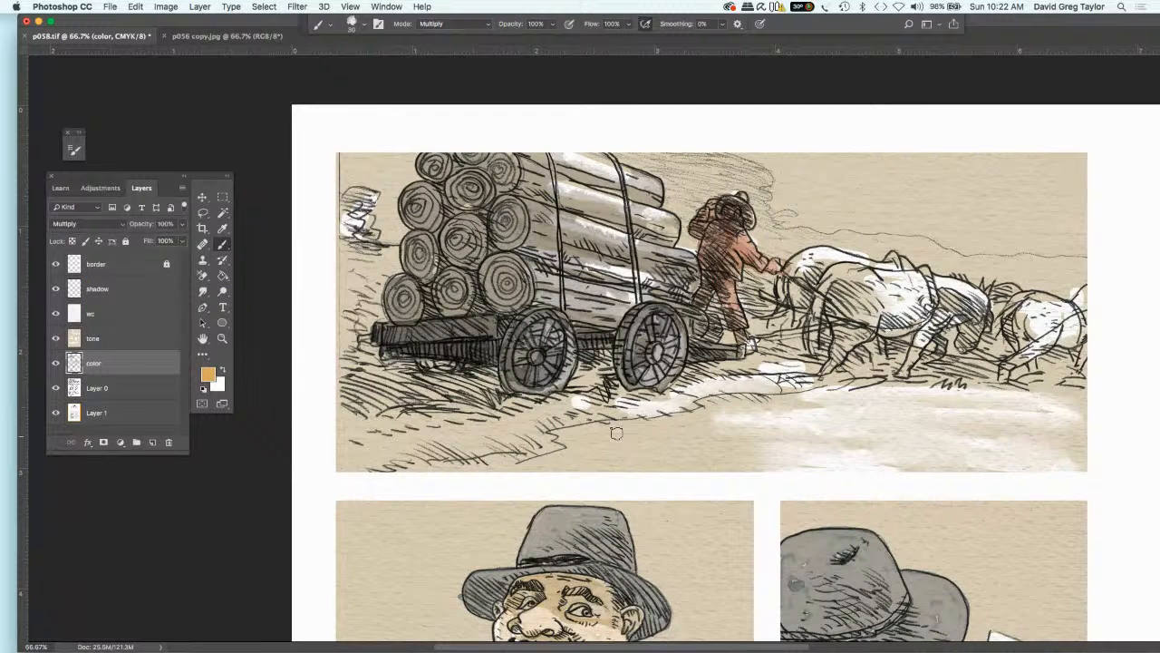
pyautogui.moveTo(617, 431)
pyautogui.mouseDown()
pyautogui.moveTo(669, 427)
pyautogui.moveTo(641, 428)
pyautogui.moveTo(724, 403)
pyautogui.moveTo(820, 400)
pyautogui.moveTo(760, 404)
pyautogui.moveTo(814, 427)
pyautogui.moveTo(777, 432)
pyautogui.mouseUp()
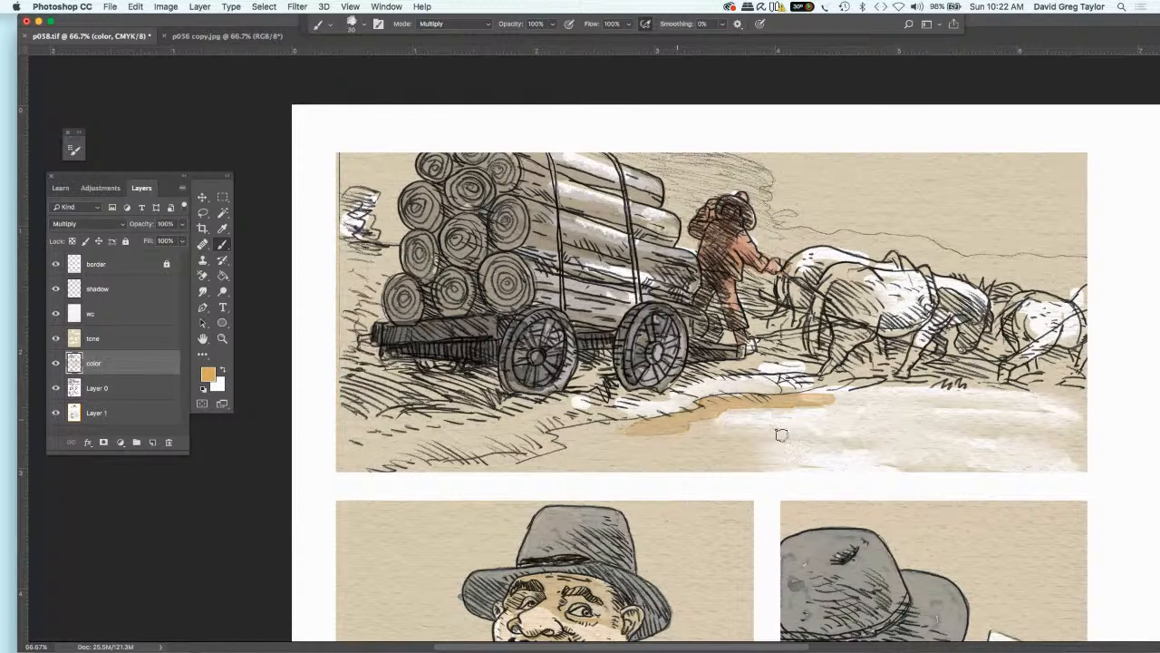
pyautogui.moveTo(753, 472)
pyautogui.mouseDown()
pyautogui.moveTo(603, 463)
pyautogui.moveTo(587, 437)
pyautogui.moveTo(636, 424)
pyautogui.moveTo(593, 435)
pyautogui.moveTo(716, 462)
pyautogui.moveTo(652, 462)
pyautogui.moveTo(592, 430)
pyautogui.moveTo(589, 449)
pyautogui.moveTo(573, 427)
pyautogui.moveTo(624, 424)
pyautogui.moveTo(558, 427)
pyautogui.moveTo(577, 447)
pyautogui.moveTo(559, 460)
pyautogui.moveTo(622, 464)
pyautogui.mouseUp()
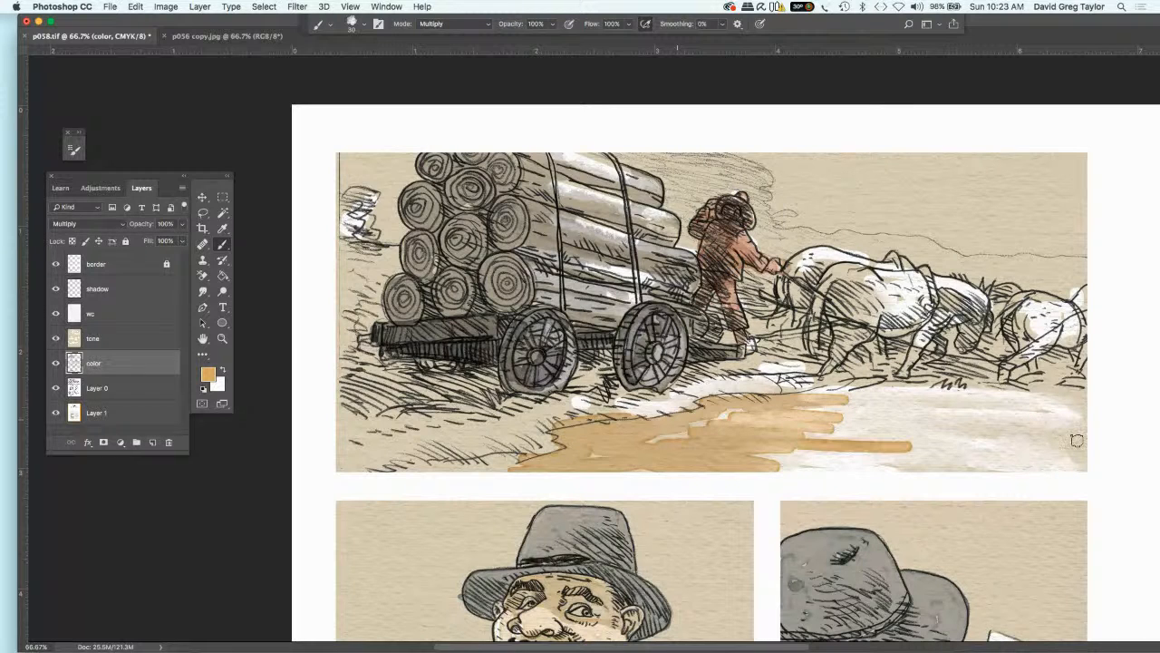
pyautogui.moveTo(943, 417); pyautogui.dragTo(958, 440)
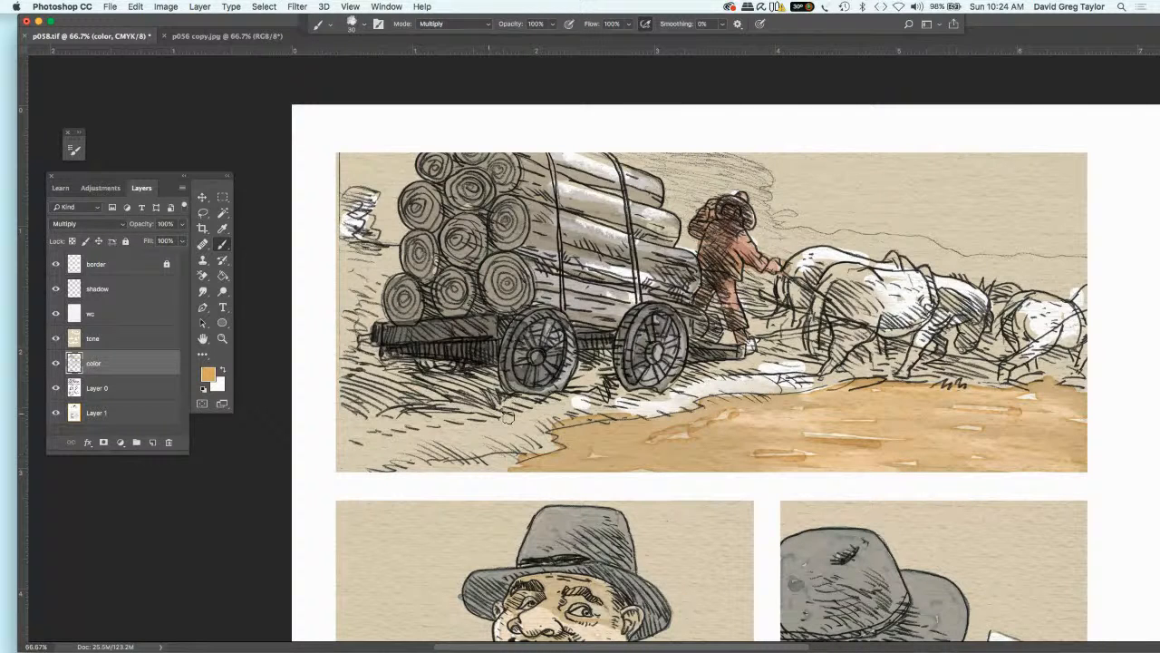
# - Extend the golden ochre over the hatched ground beneath and behind the wagon, around the driver's feet and between the oxen's legs
pyautogui.moveTo(544, 444)
pyautogui.mouseDown()
pyautogui.moveTo(512, 433)
pyautogui.moveTo(480, 459)
pyautogui.moveTo(372, 464)
pyautogui.moveTo(381, 441)
pyautogui.moveTo(436, 417)
pyautogui.moveTo(488, 413)
pyautogui.moveTo(482, 379)
pyautogui.moveTo(519, 399)
pyautogui.moveTo(562, 400)
pyautogui.moveTo(591, 380)
pyautogui.moveTo(667, 397)
pyautogui.moveTo(413, 441)
pyautogui.mouseUp()
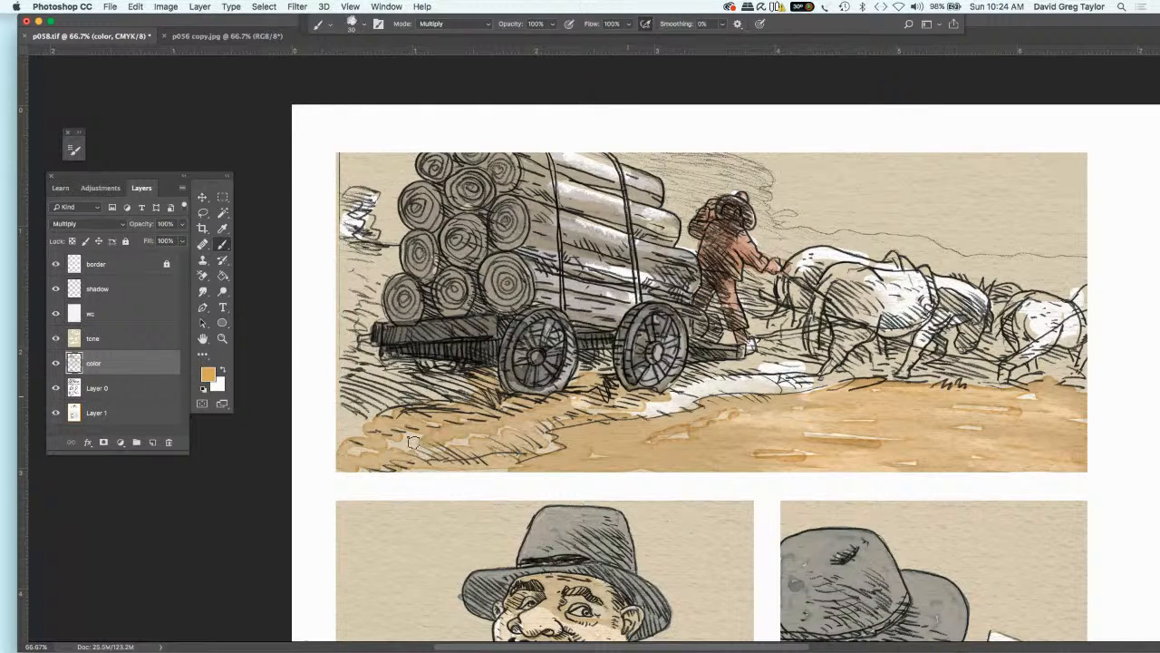
pyautogui.moveTo(670, 400)
pyautogui.mouseDown()
pyautogui.moveTo(650, 411)
pyautogui.moveTo(749, 364)
pyautogui.moveTo(802, 367)
pyautogui.moveTo(816, 382)
pyautogui.moveTo(725, 386)
pyautogui.moveTo(872, 366)
pyautogui.moveTo(843, 370)
pyautogui.moveTo(936, 381)
pyautogui.moveTo(969, 363)
pyautogui.moveTo(978, 373)
pyautogui.moveTo(1044, 373)
pyautogui.mouseUp()
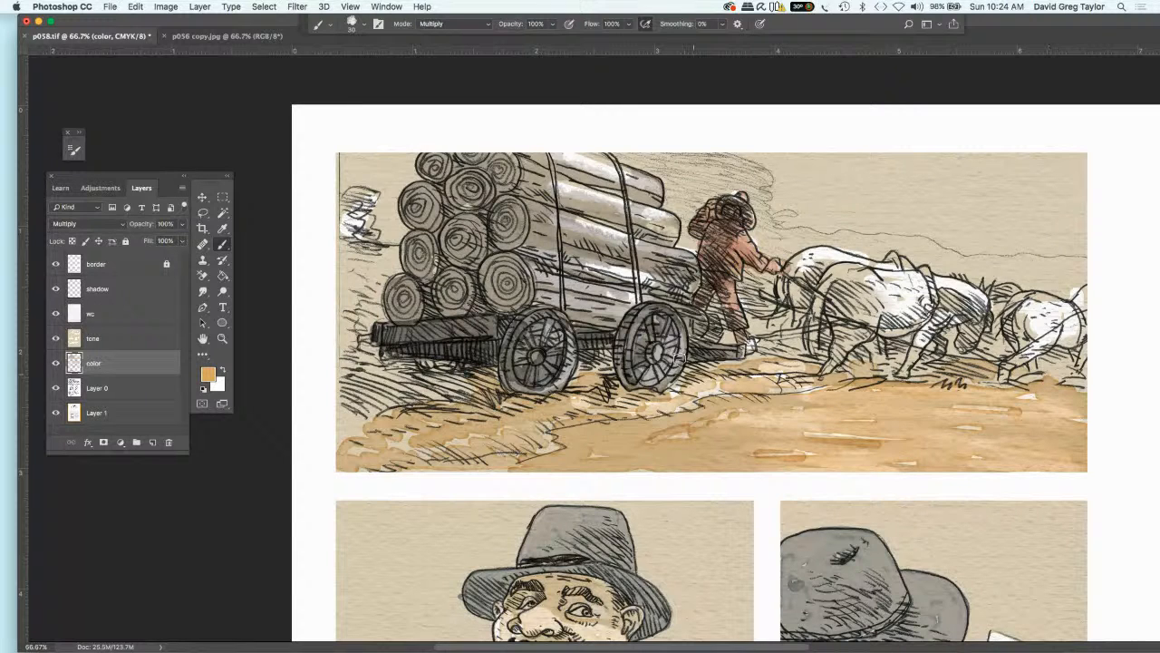
pyautogui.moveTo(422, 398)
pyautogui.mouseDown()
pyautogui.moveTo(458, 385)
pyautogui.moveTo(412, 367)
pyautogui.moveTo(359, 379)
pyautogui.moveTo(384, 366)
pyautogui.moveTo(390, 381)
pyautogui.moveTo(367, 415)
pyautogui.moveTo(334, 441)
pyautogui.moveTo(340, 372)
pyautogui.moveTo(339, 384)
pyautogui.mouseUp()
pyautogui.moveTo(342, 325); pyautogui.dragTo(347, 395)
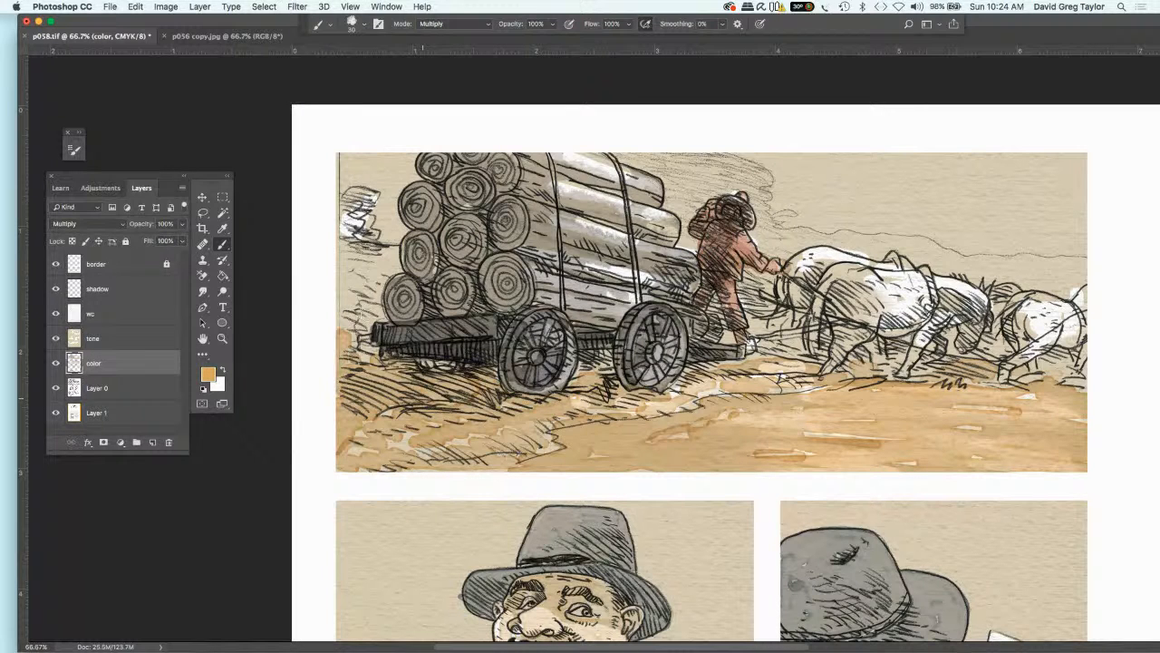
pyautogui.moveTo(381, 312)
pyautogui.mouseDown()
pyautogui.moveTo(364, 351)
pyautogui.moveTo(361, 282)
pyautogui.moveTo(383, 273)
pyautogui.moveTo(388, 255)
pyautogui.moveTo(340, 274)
pyautogui.moveTo(349, 279)
pyautogui.moveTo(337, 327)
pyautogui.mouseUp()
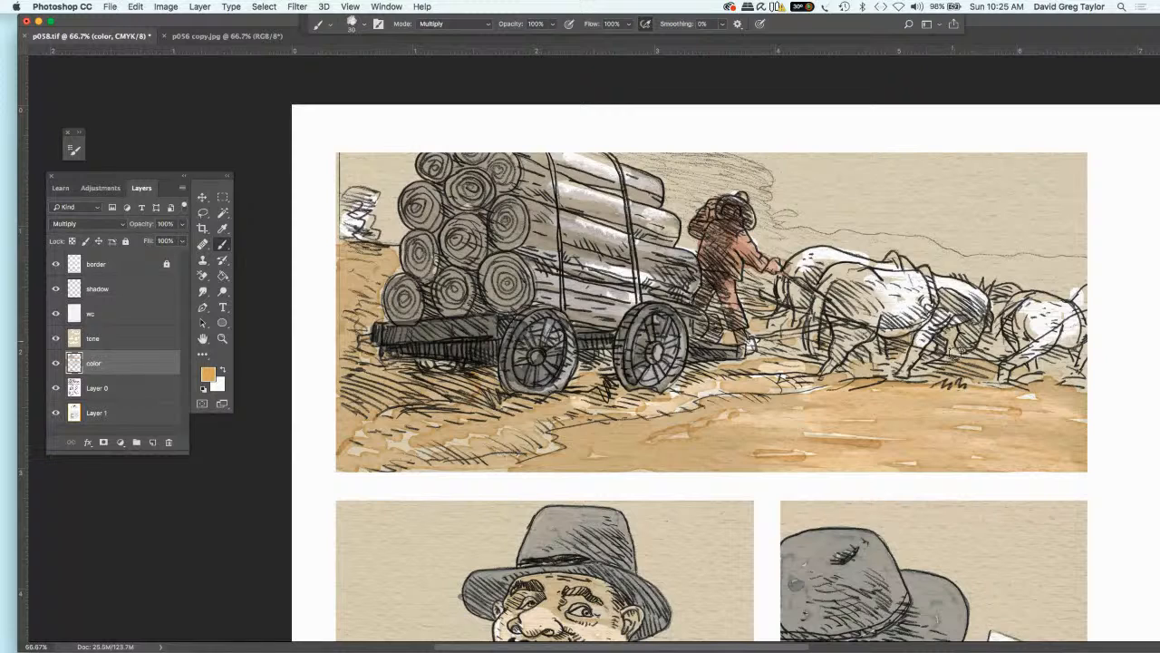
pyautogui.moveTo(1001, 357)
pyautogui.mouseDown()
pyautogui.moveTo(985, 349)
pyautogui.moveTo(1061, 363)
pyautogui.moveTo(1024, 363)
pyautogui.mouseUp()
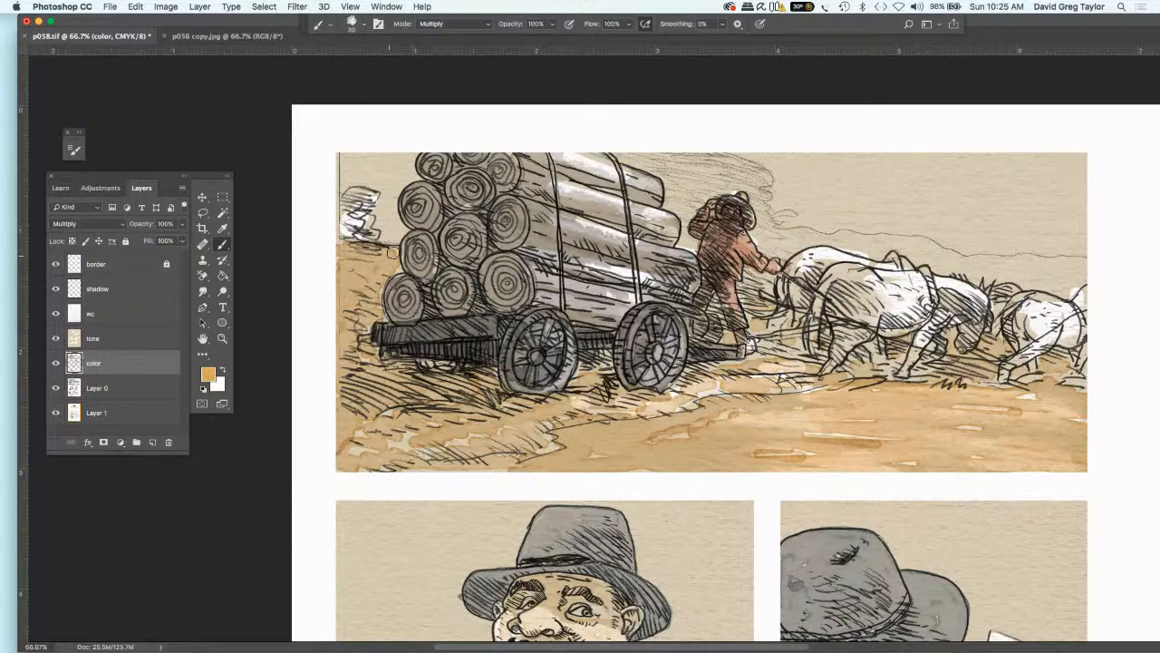
pyautogui.moveTo(382, 267)
pyautogui.mouseDown()
pyautogui.moveTo(349, 250)
pyautogui.moveTo(376, 254)
pyautogui.moveTo(388, 277)
pyautogui.moveTo(345, 291)
pyautogui.moveTo(363, 308)
pyautogui.moveTo(356, 317)
pyautogui.moveTo(381, 319)
pyautogui.moveTo(355, 337)
pyautogui.moveTo(339, 317)
pyautogui.moveTo(347, 301)
pyautogui.moveTo(349, 340)
pyautogui.moveTo(366, 331)
pyautogui.moveTo(358, 356)
pyautogui.moveTo(458, 382)
pyautogui.moveTo(448, 375)
pyautogui.moveTo(485, 376)
pyautogui.moveTo(475, 386)
pyautogui.moveTo(489, 375)
pyautogui.moveTo(476, 392)
pyautogui.moveTo(362, 397)
pyautogui.moveTo(358, 417)
pyautogui.moveTo(370, 433)
pyautogui.moveTo(466, 444)
pyautogui.moveTo(525, 431)
pyautogui.moveTo(559, 448)
pyautogui.moveTo(479, 468)
pyautogui.moveTo(510, 460)
pyautogui.moveTo(485, 462)
pyautogui.moveTo(544, 426)
pyautogui.moveTo(472, 460)
pyautogui.moveTo(562, 417)
pyautogui.moveTo(675, 406)
pyautogui.moveTo(659, 409)
pyautogui.moveTo(685, 399)
pyautogui.moveTo(694, 368)
pyautogui.moveTo(721, 361)
pyautogui.moveTo(802, 371)
pyautogui.moveTo(771, 390)
pyautogui.moveTo(795, 381)
pyautogui.moveTo(698, 395)
pyautogui.moveTo(848, 376)
pyautogui.moveTo(839, 381)
pyautogui.moveTo(865, 373)
pyautogui.moveTo(858, 366)
pyautogui.moveTo(926, 379)
pyautogui.moveTo(944, 367)
pyautogui.moveTo(915, 373)
pyautogui.moveTo(1002, 347)
pyautogui.moveTo(970, 379)
pyautogui.moveTo(1013, 376)
pyautogui.mouseUp()
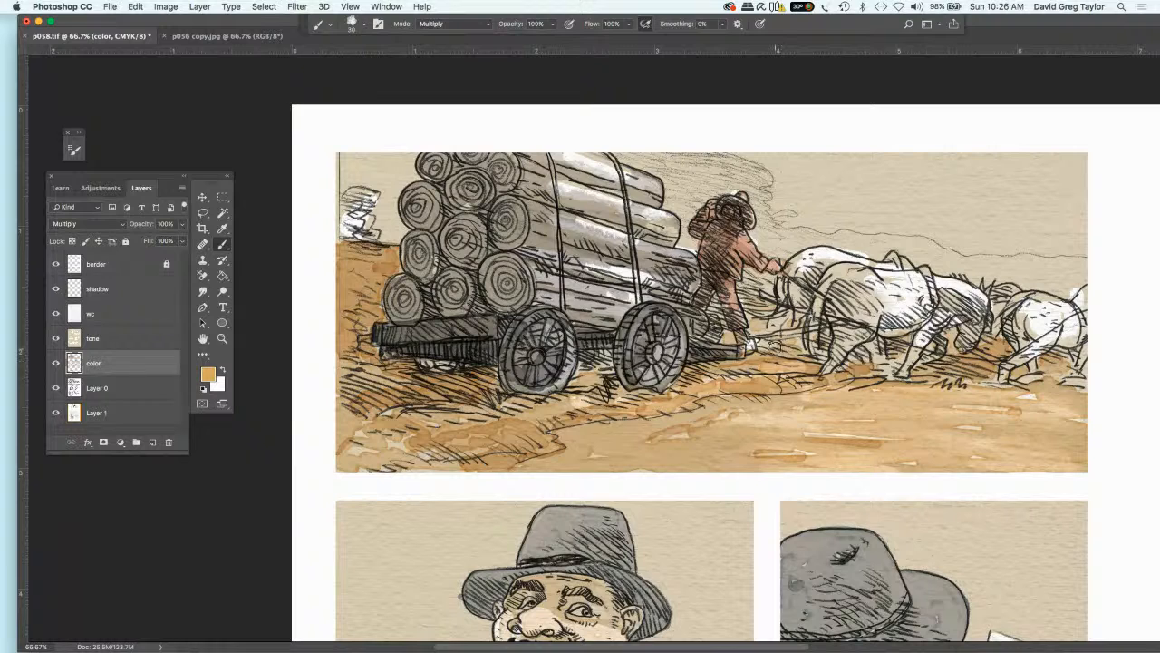
pyautogui.moveTo(752, 330); pyautogui.dragTo(723, 337)
# - Sample the dark grey of the rear wheel and brush it over the unpainted gaps in the wagon's undercarriage and wheels
pyautogui.click(223, 230)
pyautogui.click(519, 367)
pyautogui.click(505, 359)
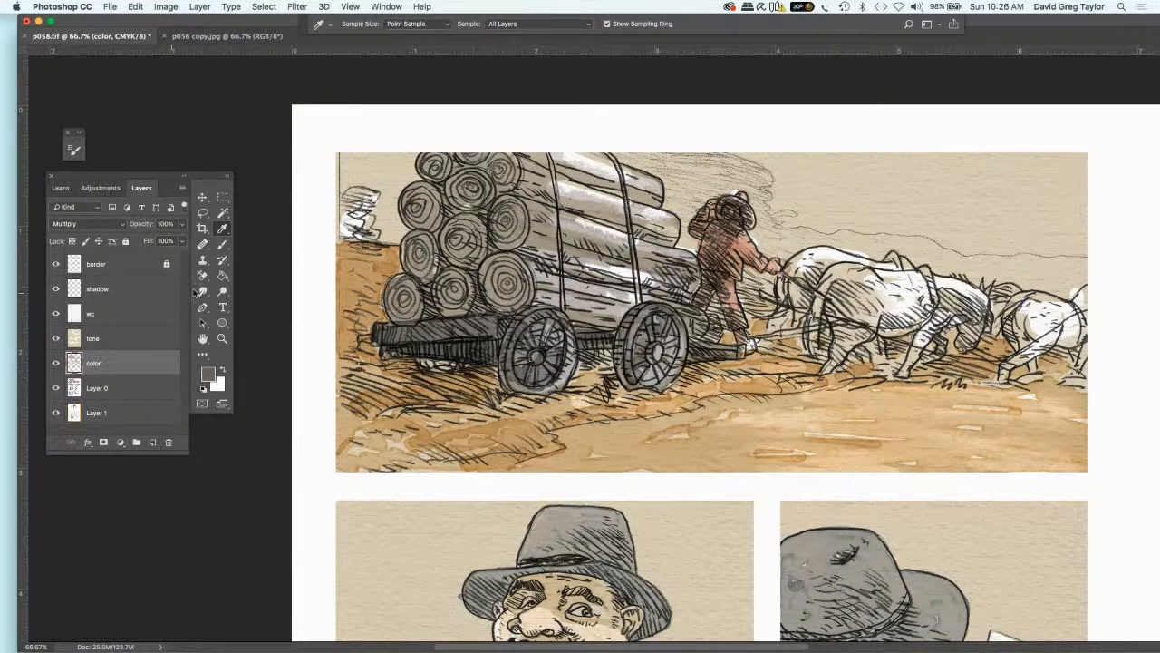
pyautogui.click(223, 245)
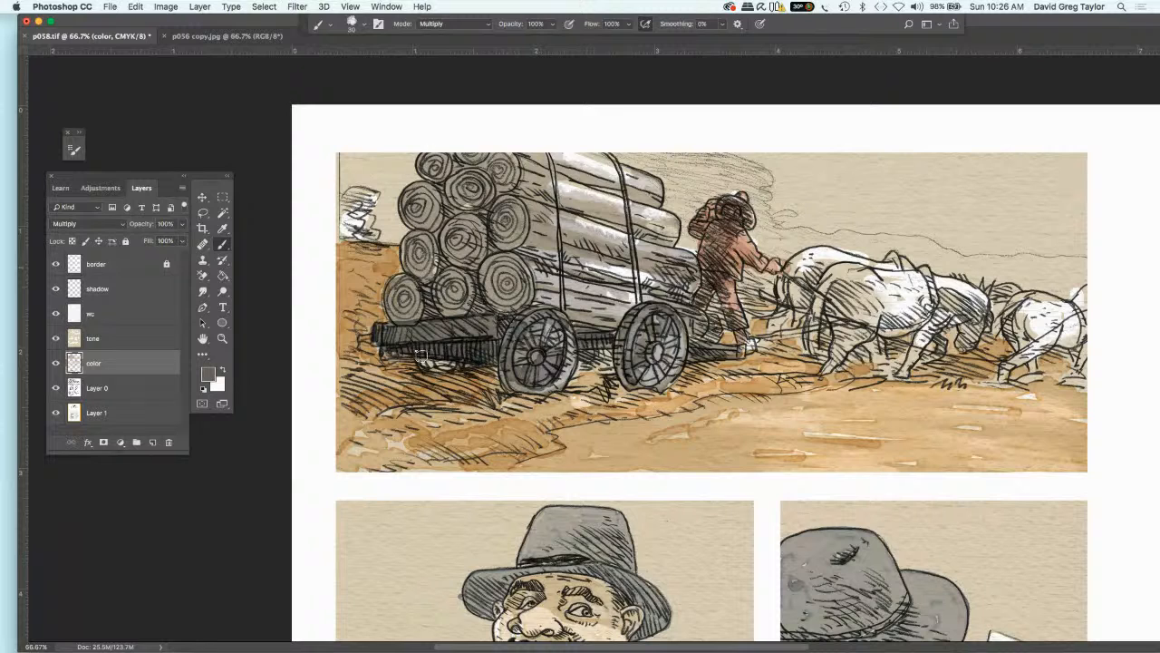
pyautogui.moveTo(420, 354)
pyautogui.mouseDown()
pyautogui.moveTo(449, 363)
pyautogui.moveTo(418, 363)
pyautogui.moveTo(483, 349)
pyautogui.mouseUp()
pyautogui.moveTo(595, 343)
pyautogui.mouseDown()
pyautogui.moveTo(593, 361)
pyautogui.moveTo(604, 359)
pyautogui.moveTo(587, 362)
pyautogui.moveTo(602, 360)
pyautogui.moveTo(550, 372)
pyautogui.mouseUp()
pyautogui.moveTo(634, 330)
pyautogui.mouseDown()
pyautogui.moveTo(647, 355)
pyautogui.moveTo(628, 351)
pyautogui.moveTo(640, 362)
pyautogui.mouseUp()
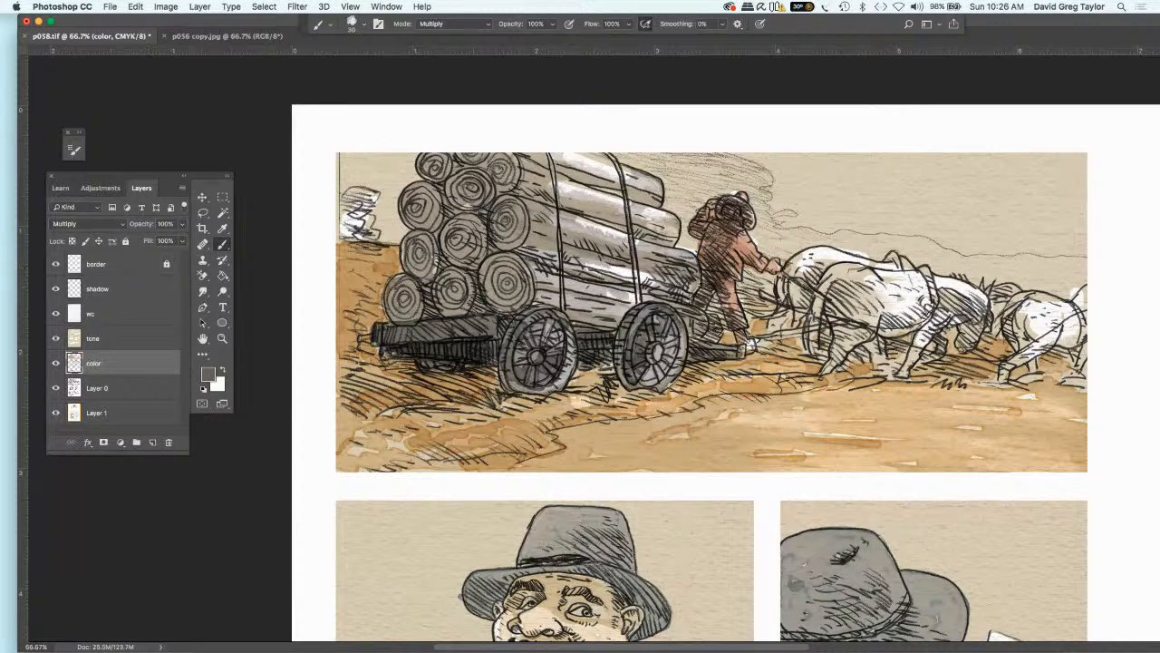
# - Set the foreground color to a reddish brown of C 30, M 49, Y 52, K 20 and shade the hatched foreground ground below the wagon
pyautogui.click(222, 227)
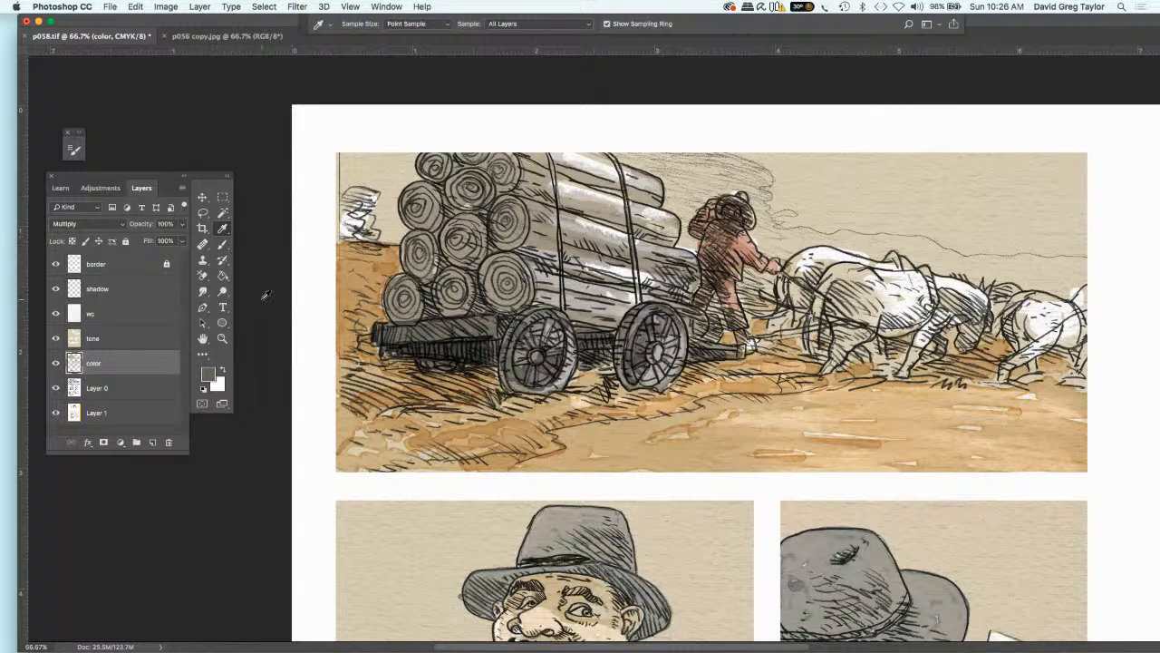
pyautogui.click(208, 373)
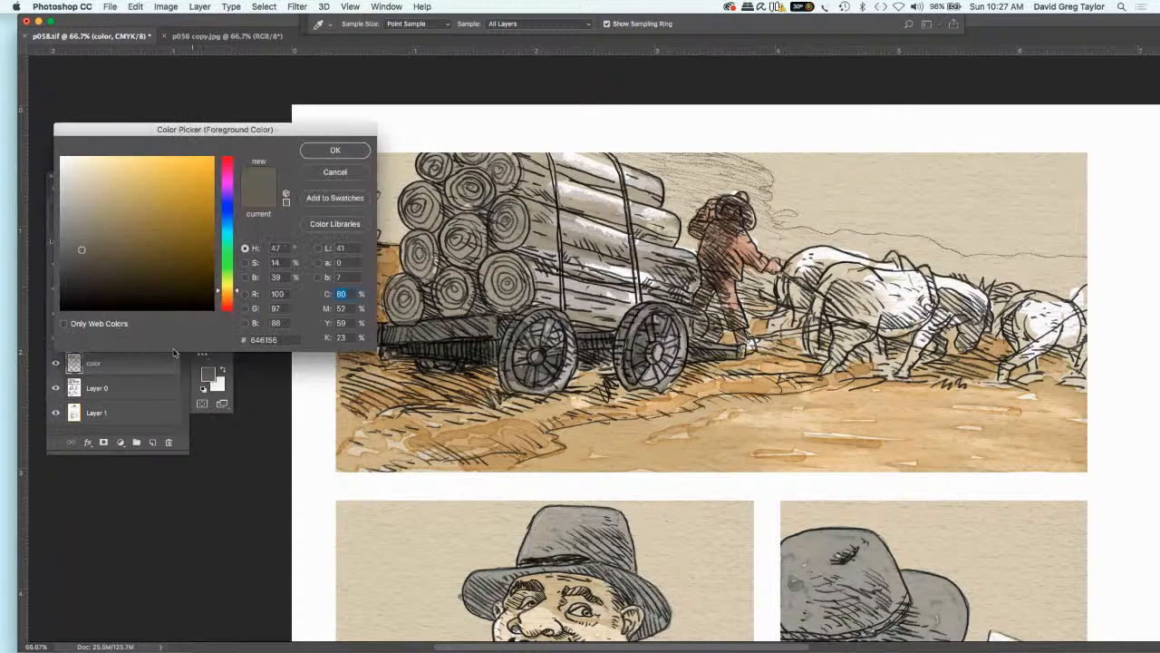
pyautogui.click(236, 300)
pyautogui.moveTo(236, 300); pyautogui.dragTo(236, 303)
pyautogui.moveTo(106, 213); pyautogui.dragTo(115, 215)
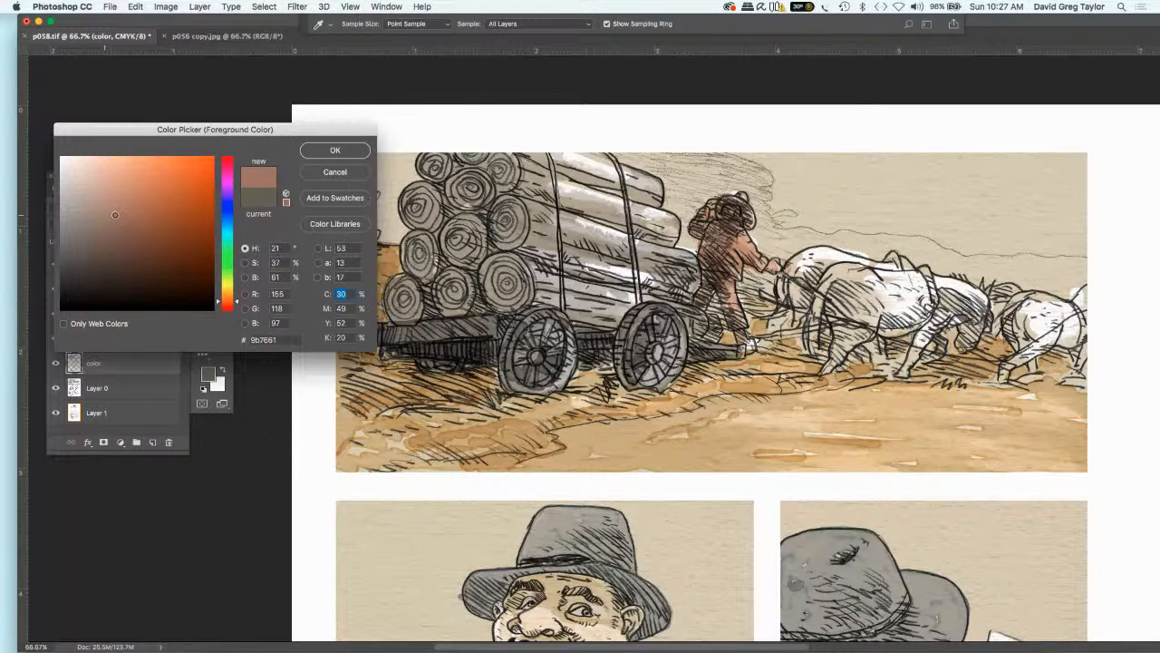
pyautogui.press('Return')
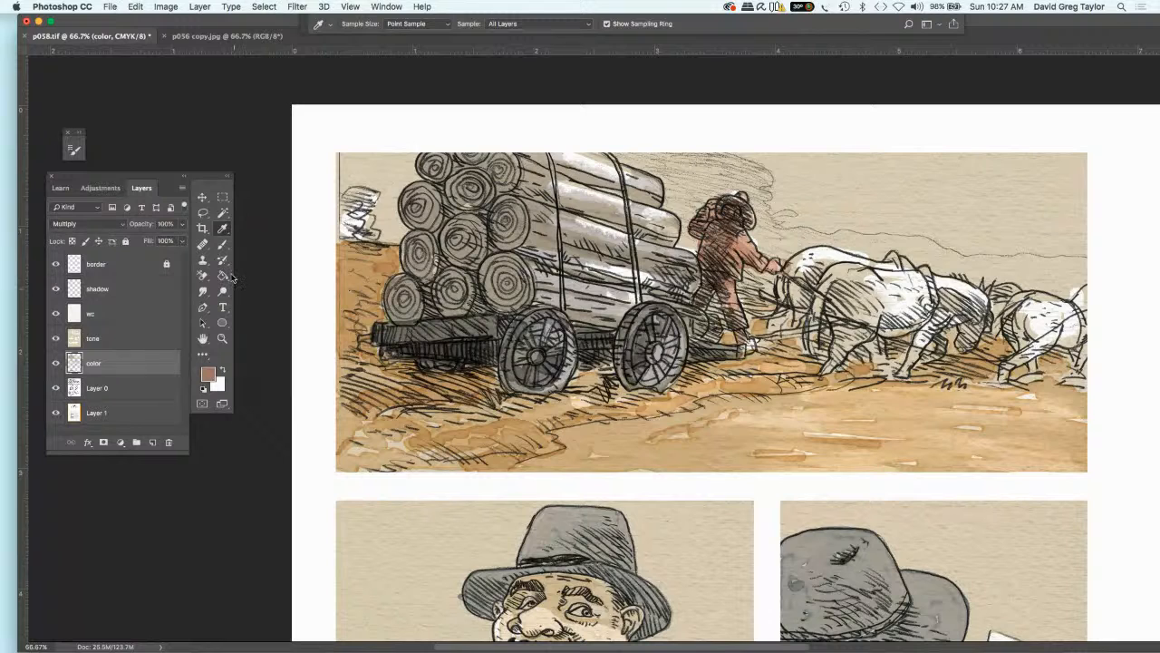
pyautogui.click(222, 244)
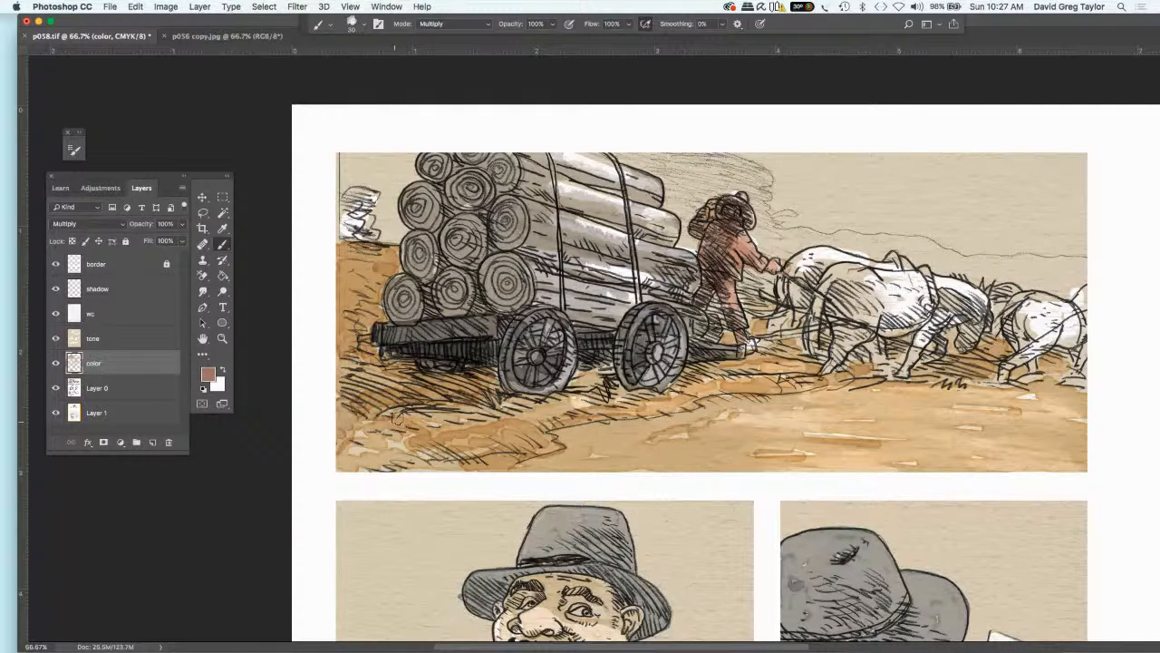
pyautogui.moveTo(562, 405)
pyautogui.mouseDown()
pyautogui.moveTo(542, 438)
pyautogui.moveTo(505, 457)
pyautogui.mouseUp()
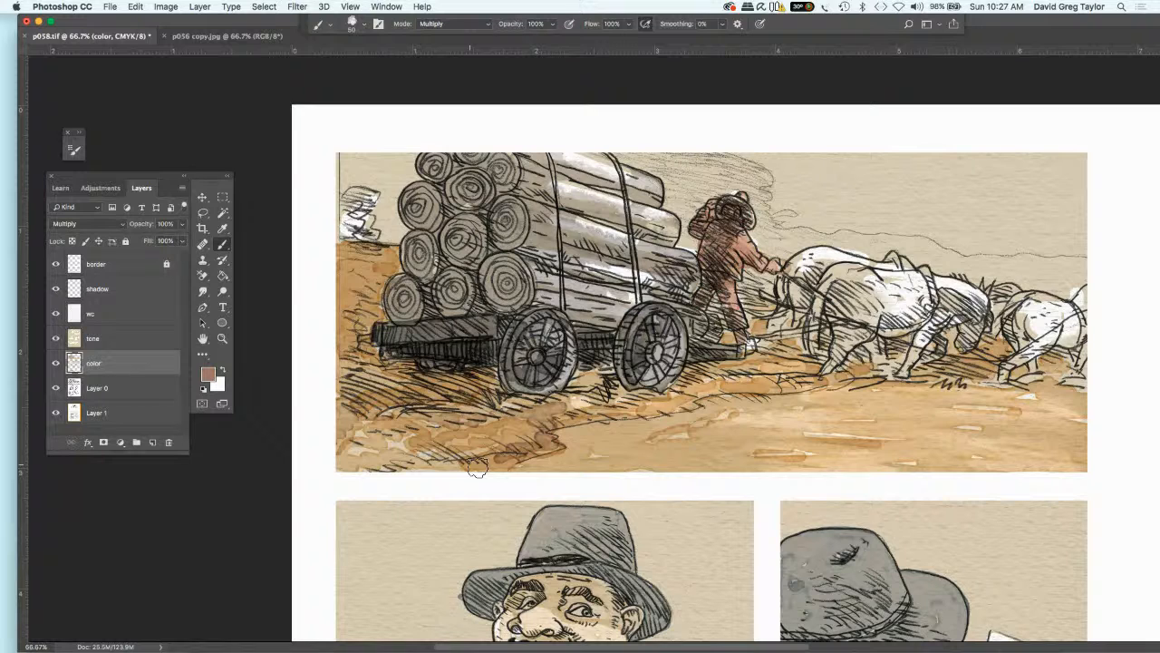
pyautogui.moveTo(470, 456)
pyautogui.mouseDown()
pyautogui.moveTo(412, 427)
pyautogui.moveTo(439, 409)
pyautogui.moveTo(503, 418)
pyautogui.mouseUp()
pyautogui.moveTo(367, 441)
pyautogui.mouseDown()
pyautogui.moveTo(347, 448)
pyautogui.moveTo(455, 465)
pyautogui.moveTo(367, 458)
pyautogui.moveTo(362, 372)
pyautogui.moveTo(336, 388)
pyautogui.mouseUp()
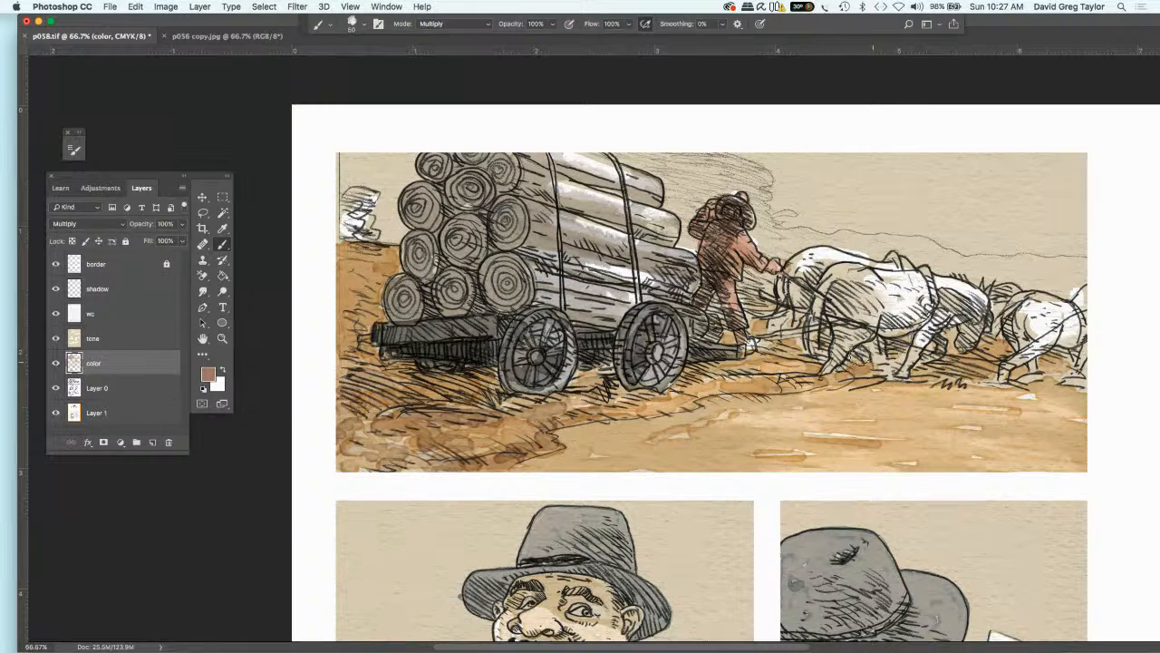
# - Brush the same reddish brown under the oxen, and deepen the ground shading below the wagon and around its wheels
pyautogui.moveTo(874, 340)
pyautogui.mouseDown()
pyautogui.moveTo(908, 365)
pyautogui.moveTo(963, 368)
pyautogui.moveTo(1008, 353)
pyautogui.moveTo(1028, 374)
pyautogui.mouseUp()
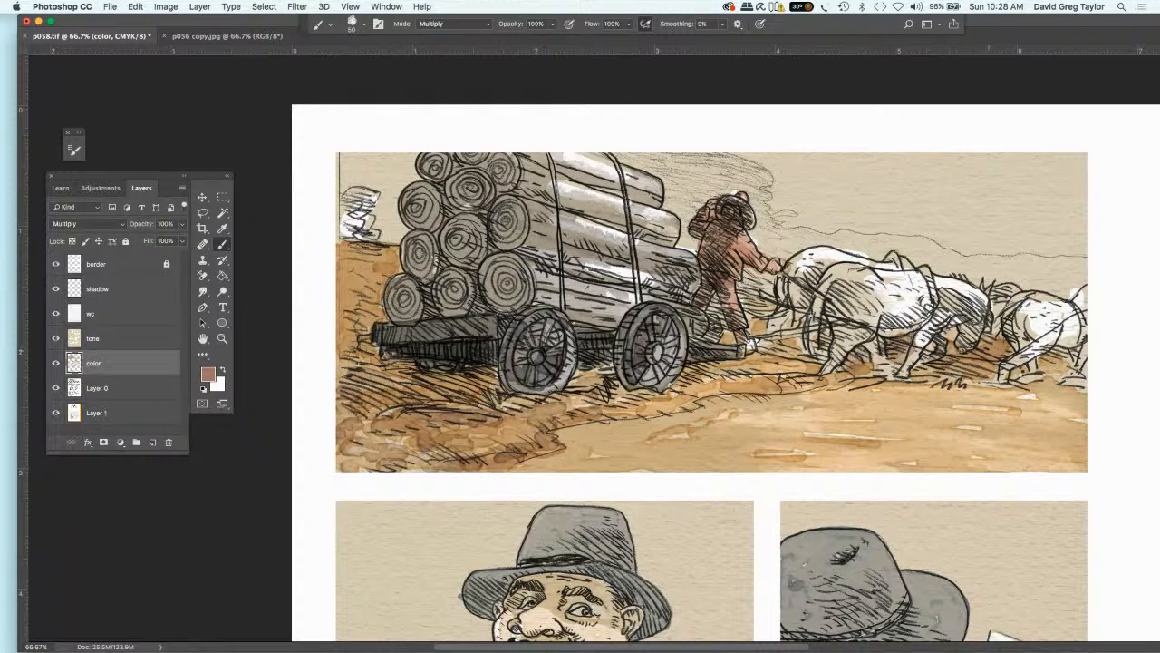
pyautogui.moveTo(1000, 380); pyautogui.dragTo(1031, 364)
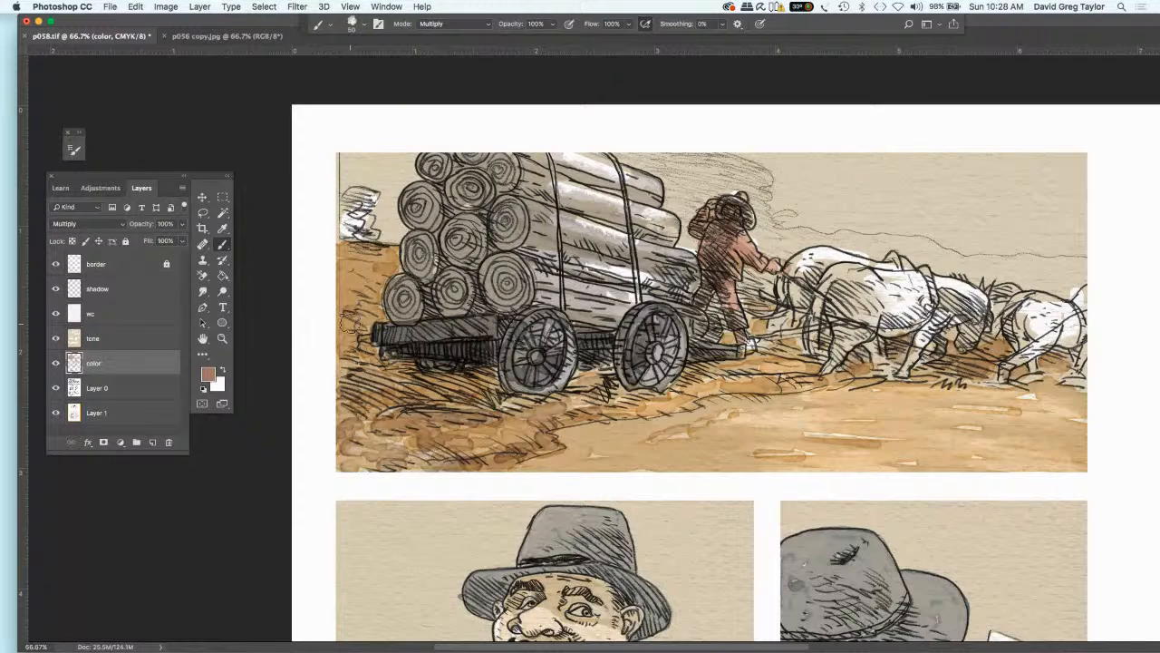
pyautogui.moveTo(363, 433); pyautogui.dragTo(438, 445)
pyautogui.moveTo(453, 451)
pyautogui.mouseDown()
pyautogui.moveTo(494, 448)
pyautogui.moveTo(533, 424)
pyautogui.moveTo(470, 395)
pyautogui.moveTo(550, 405)
pyautogui.moveTo(571, 398)
pyautogui.moveTo(544, 389)
pyautogui.moveTo(600, 381)
pyautogui.moveTo(591, 374)
pyautogui.mouseUp()
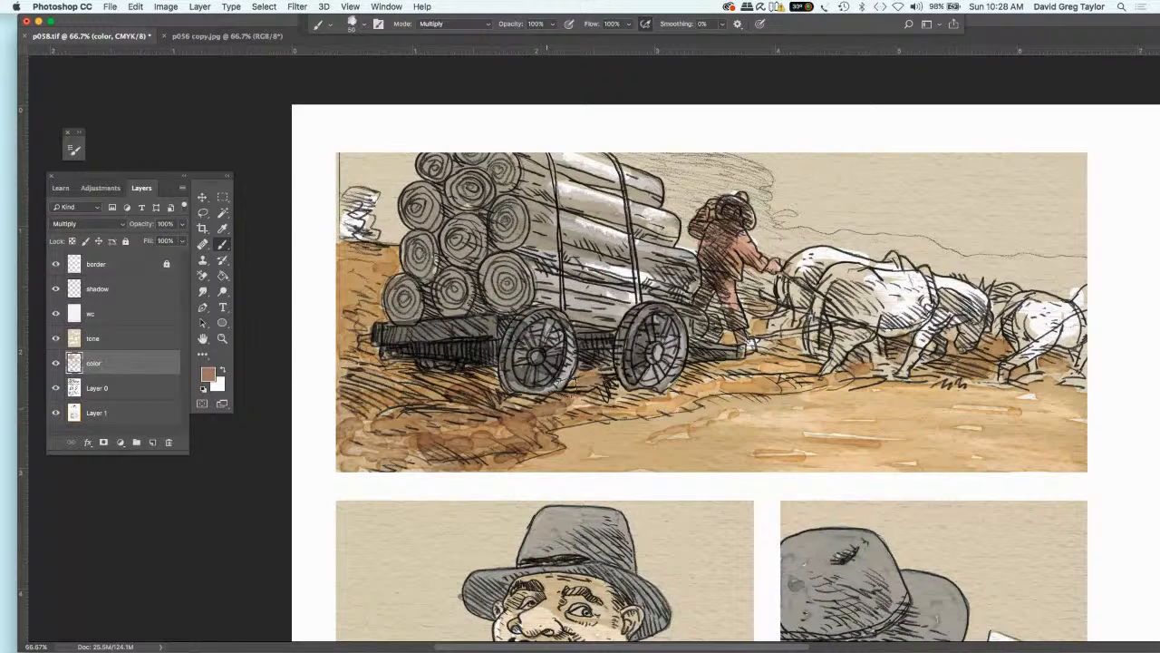
pyautogui.moveTo(598, 380); pyautogui.dragTo(576, 368)
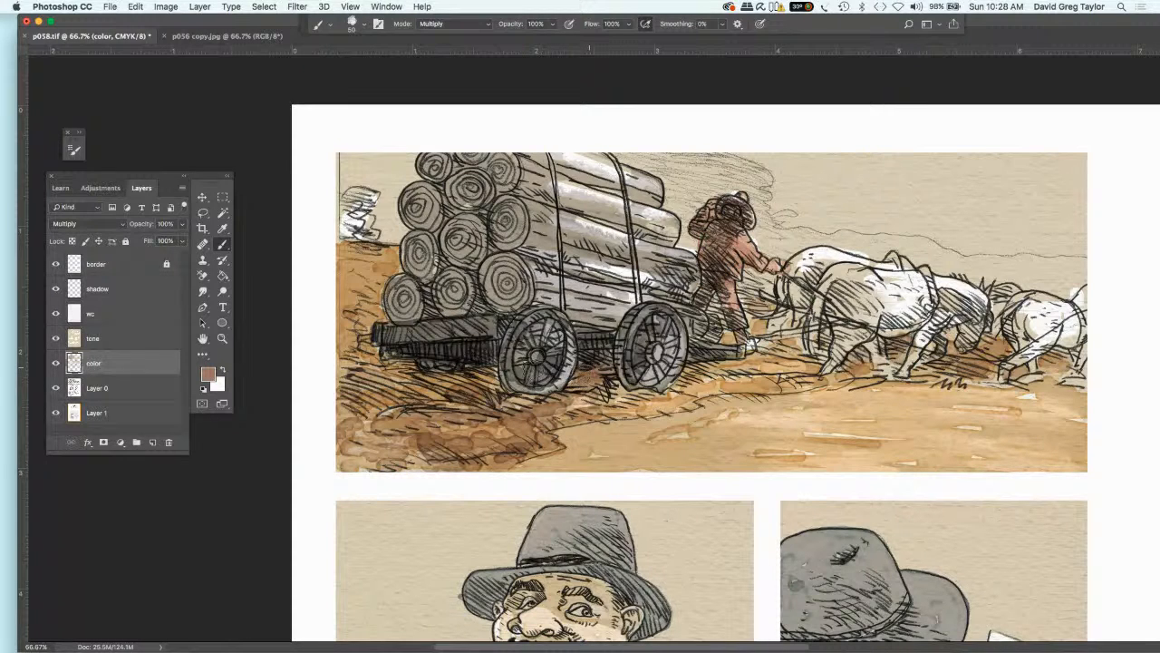
pyautogui.moveTo(497, 373)
pyautogui.mouseDown()
pyautogui.moveTo(443, 380)
pyautogui.moveTo(408, 364)
pyautogui.moveTo(435, 381)
pyautogui.moveTo(401, 390)
pyautogui.moveTo(444, 394)
pyautogui.moveTo(403, 396)
pyautogui.moveTo(353, 368)
pyautogui.moveTo(408, 399)
pyautogui.moveTo(350, 373)
pyautogui.mouseUp()
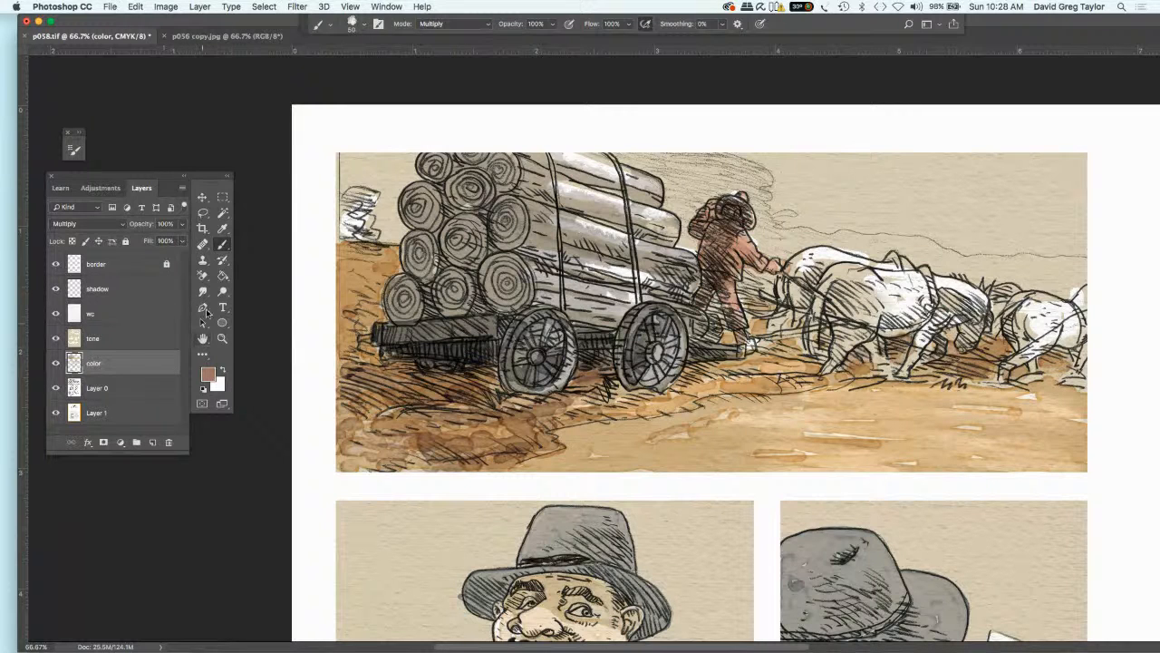
# - Paint the sky above the oxen and beside the log pile in light blue with C 44, M 0, Y 7, K 0
pyautogui.click(208, 372)
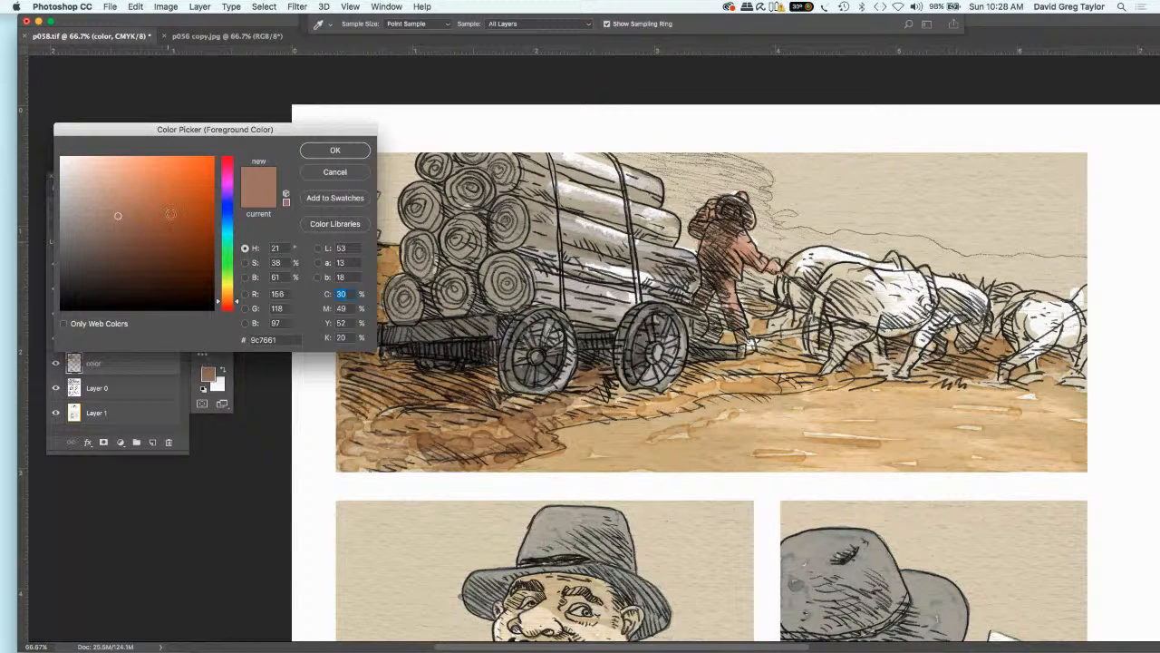
pyautogui.moveTo(224, 219); pyautogui.dragTo(217, 226)
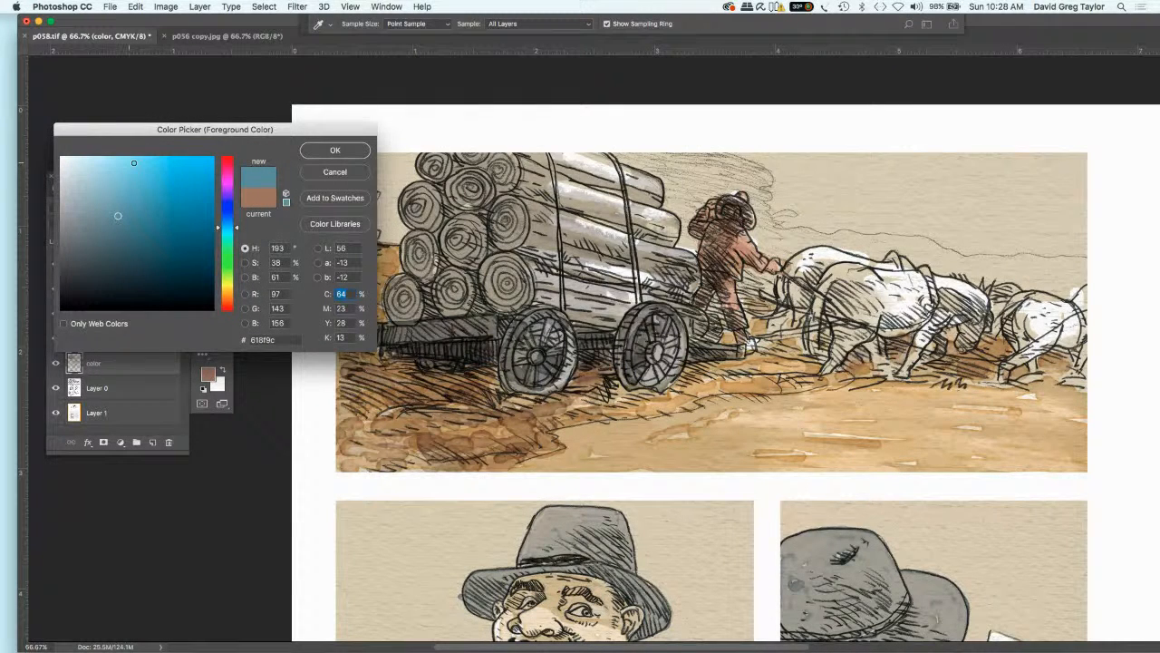
pyautogui.moveTo(127, 161); pyautogui.dragTo(121, 165)
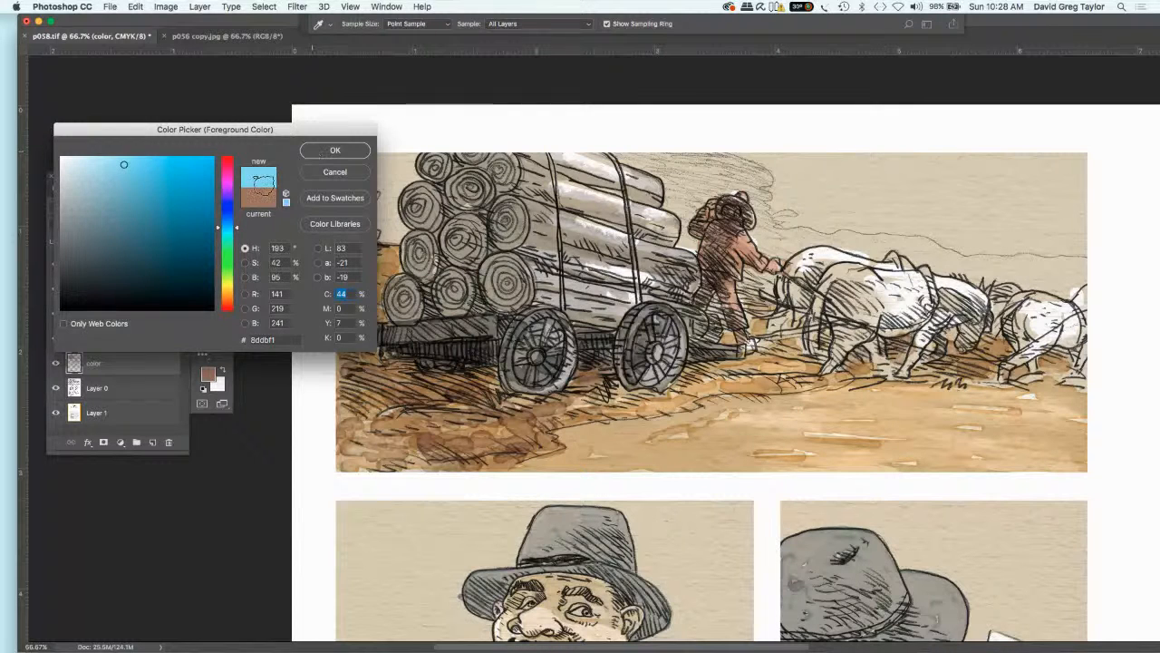
pyautogui.click(317, 153)
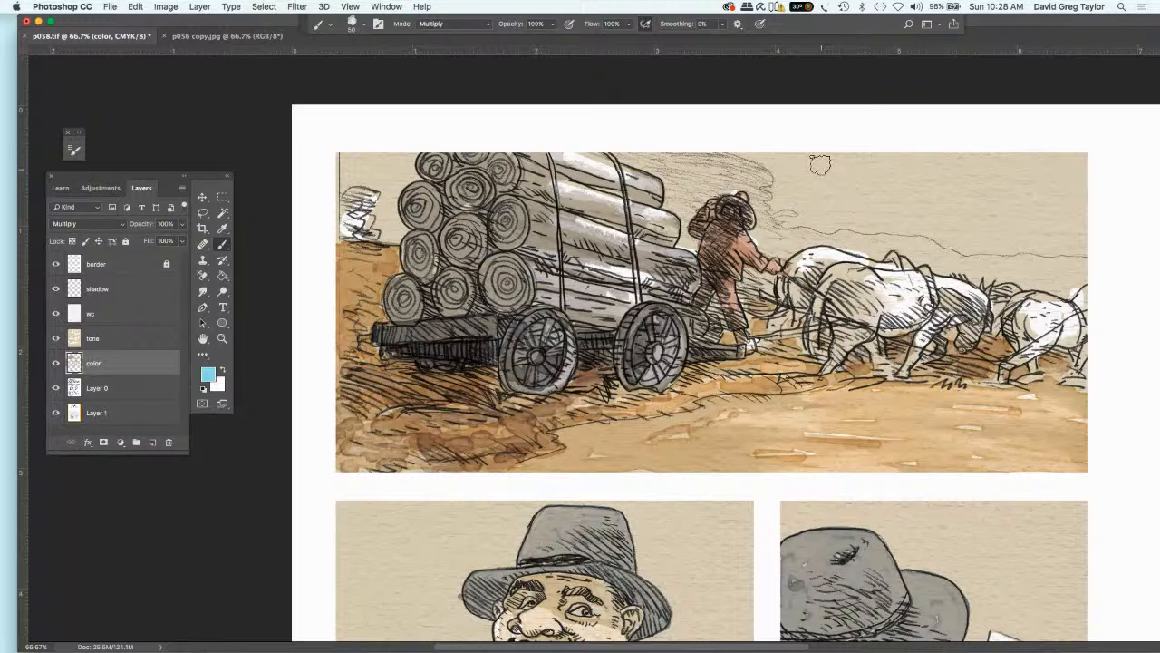
pyautogui.moveTo(901, 163)
pyautogui.mouseDown()
pyautogui.moveTo(742, 152)
pyautogui.moveTo(776, 169)
pyautogui.moveTo(790, 191)
pyautogui.moveTo(779, 201)
pyautogui.moveTo(819, 207)
pyautogui.moveTo(789, 219)
pyautogui.moveTo(1077, 250)
pyautogui.moveTo(989, 247)
pyautogui.moveTo(976, 227)
pyautogui.moveTo(924, 217)
pyautogui.mouseUp()
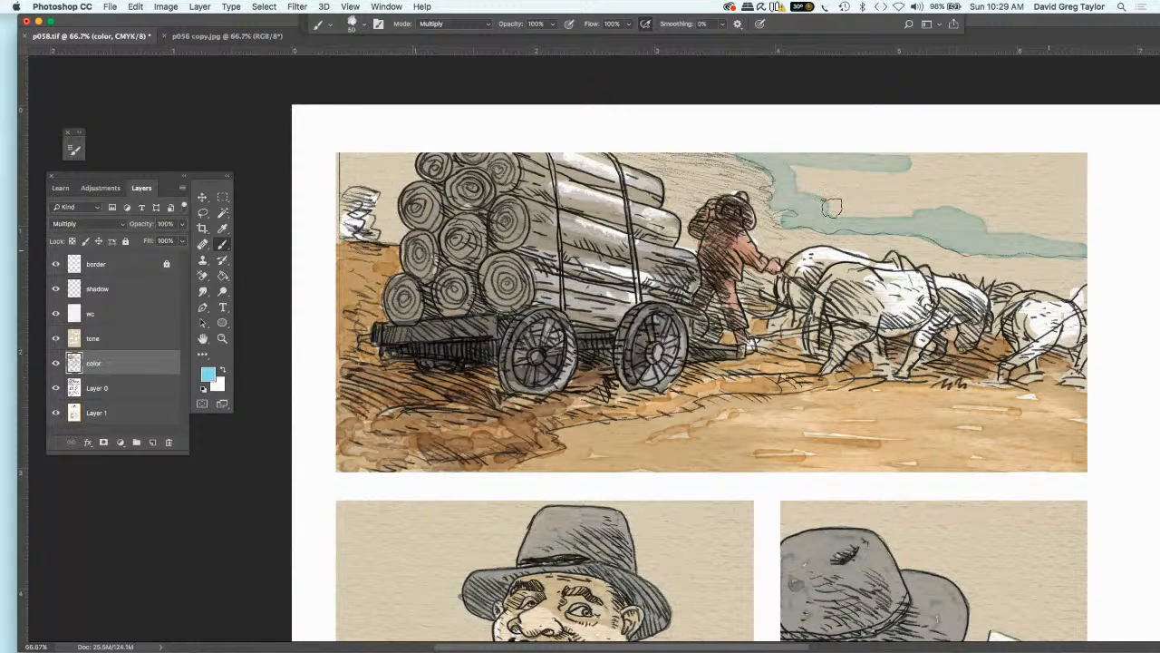
pyautogui.moveTo(831, 207)
pyautogui.mouseDown()
pyautogui.moveTo(874, 210)
pyautogui.moveTo(825, 200)
pyautogui.moveTo(784, 167)
pyautogui.moveTo(1117, 152)
pyautogui.moveTo(1061, 173)
pyautogui.moveTo(1036, 218)
pyautogui.moveTo(1067, 225)
pyautogui.moveTo(1040, 236)
pyautogui.moveTo(1072, 241)
pyautogui.moveTo(1042, 241)
pyautogui.moveTo(1079, 245)
pyautogui.moveTo(993, 223)
pyautogui.mouseUp()
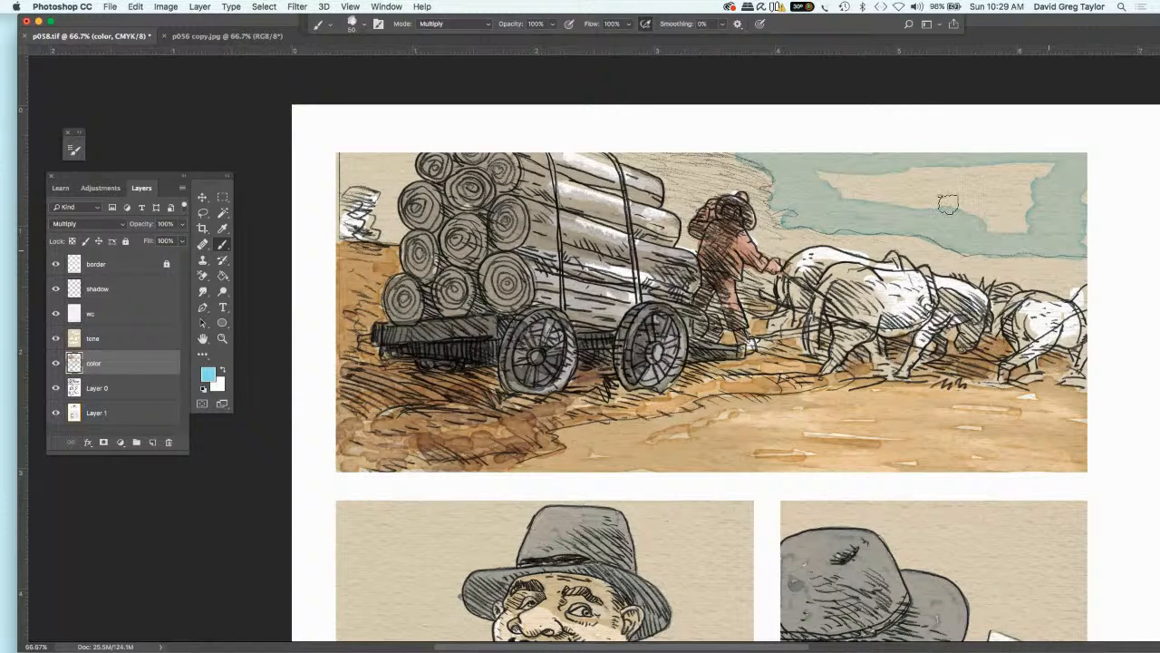
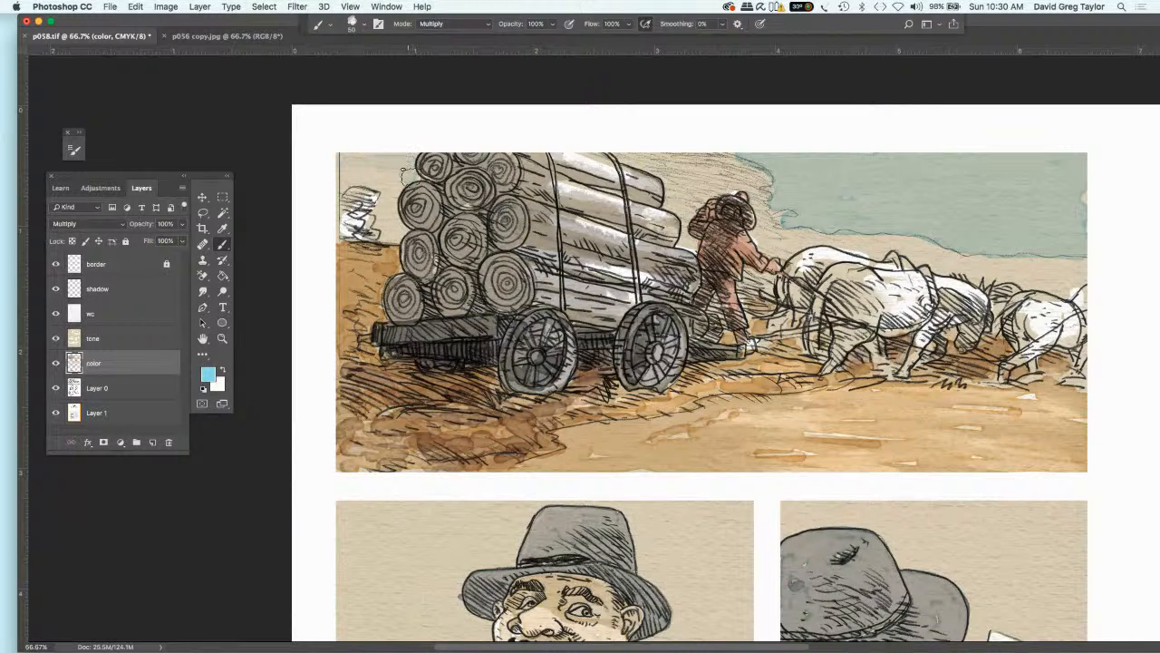
pyautogui.moveTo(402, 169)
pyautogui.mouseDown()
pyautogui.moveTo(392, 234)
pyautogui.moveTo(389, 190)
pyautogui.moveTo(333, 161)
pyautogui.moveTo(353, 177)
pyautogui.moveTo(328, 170)
pyautogui.moveTo(401, 161)
pyautogui.moveTo(389, 231)
pyautogui.moveTo(386, 202)
pyautogui.mouseUp()
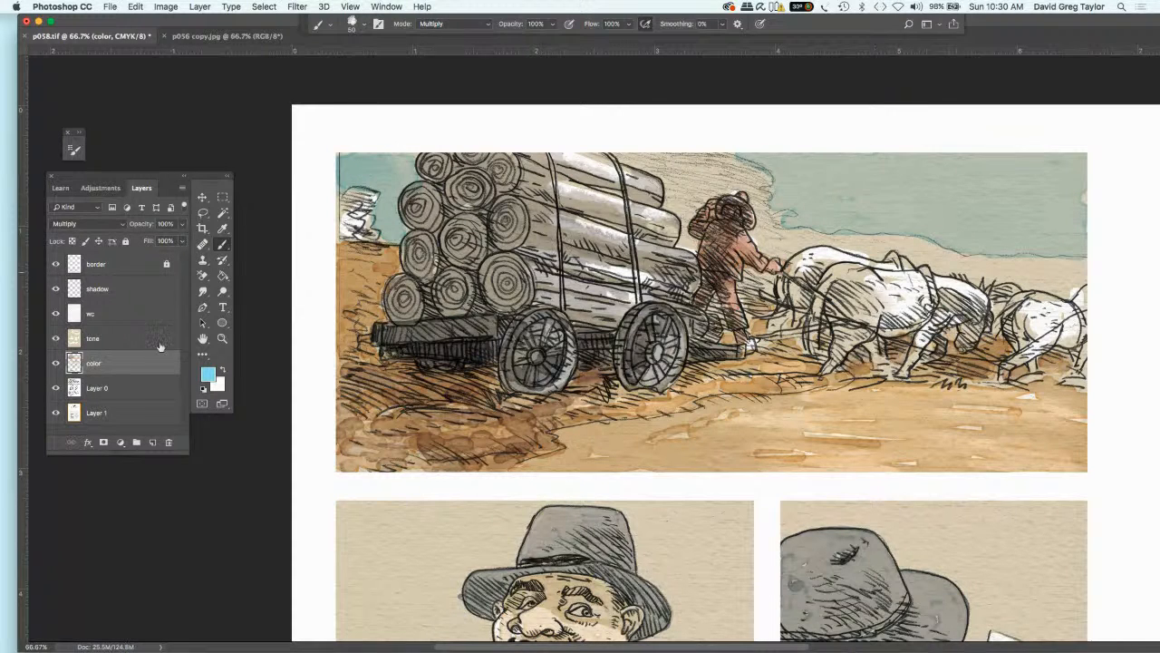
# - Dodge away the scribbled cloud lines between the logs and the driver on Layer 0, using Highlights at 100% exposure
pyautogui.moveTo(122, 396); pyautogui.dragTo(126, 396)
pyautogui.click(222, 293)
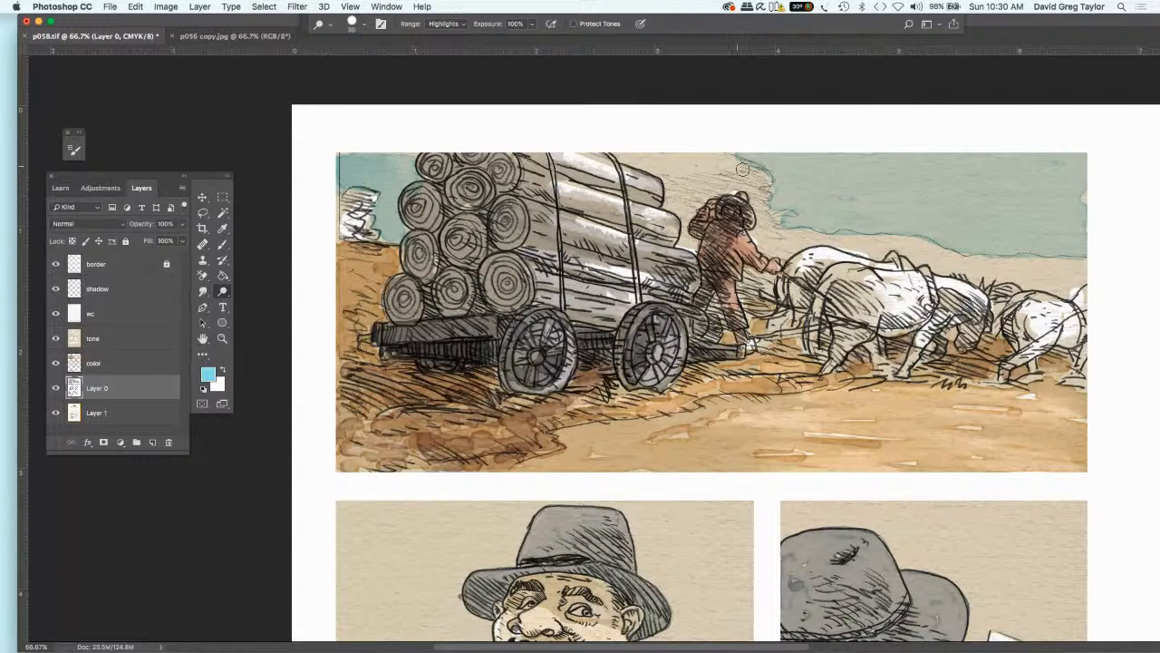
pyautogui.moveTo(724, 161)
pyautogui.mouseDown()
pyautogui.moveTo(764, 177)
pyautogui.moveTo(670, 185)
pyautogui.mouseUp()
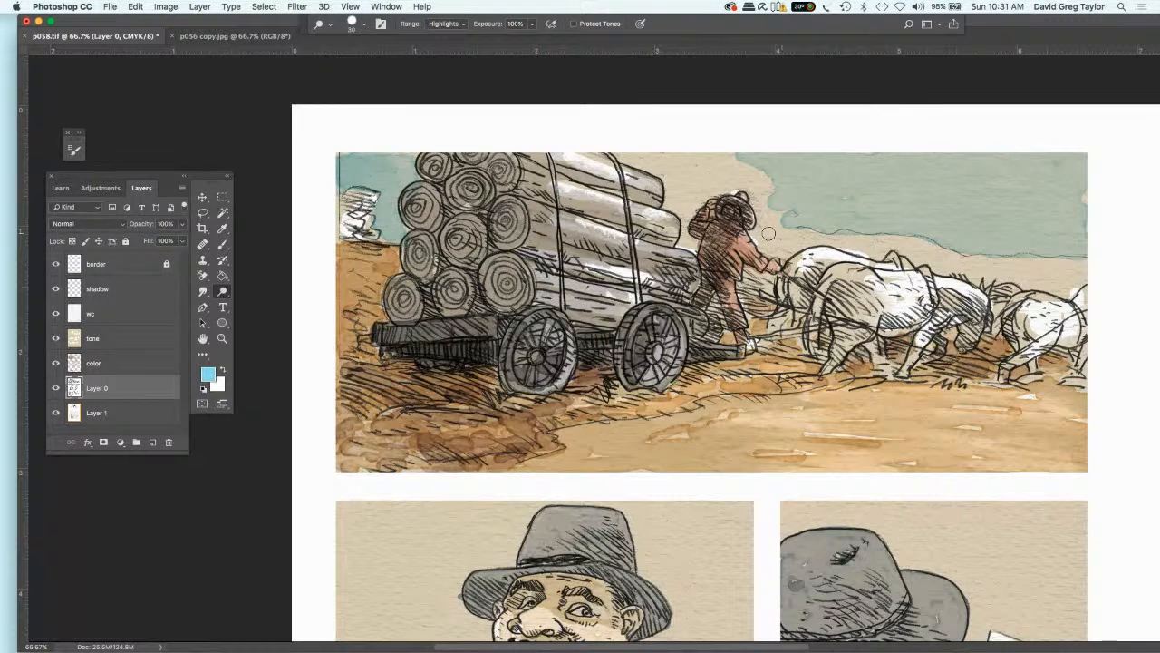
# - Sample the dark line color from the wagon and draw a thin horizon line behind the oxen on Layer 0 with a smaller brush
pyautogui.click(221, 246)
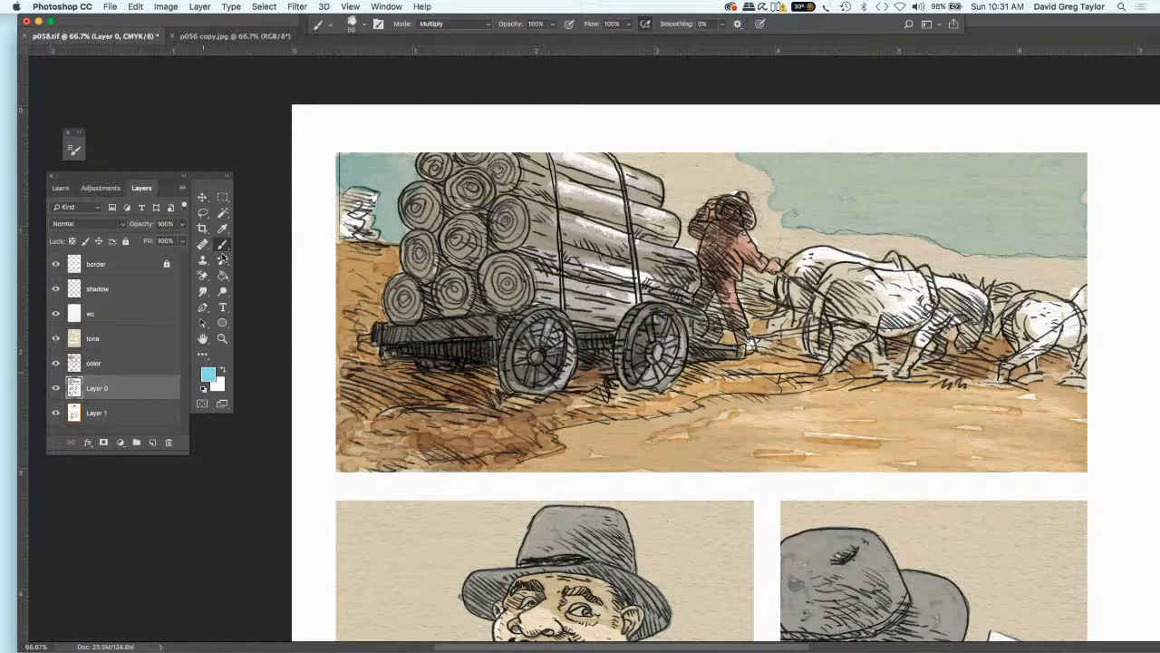
pyautogui.click(222, 228)
pyautogui.click(423, 348)
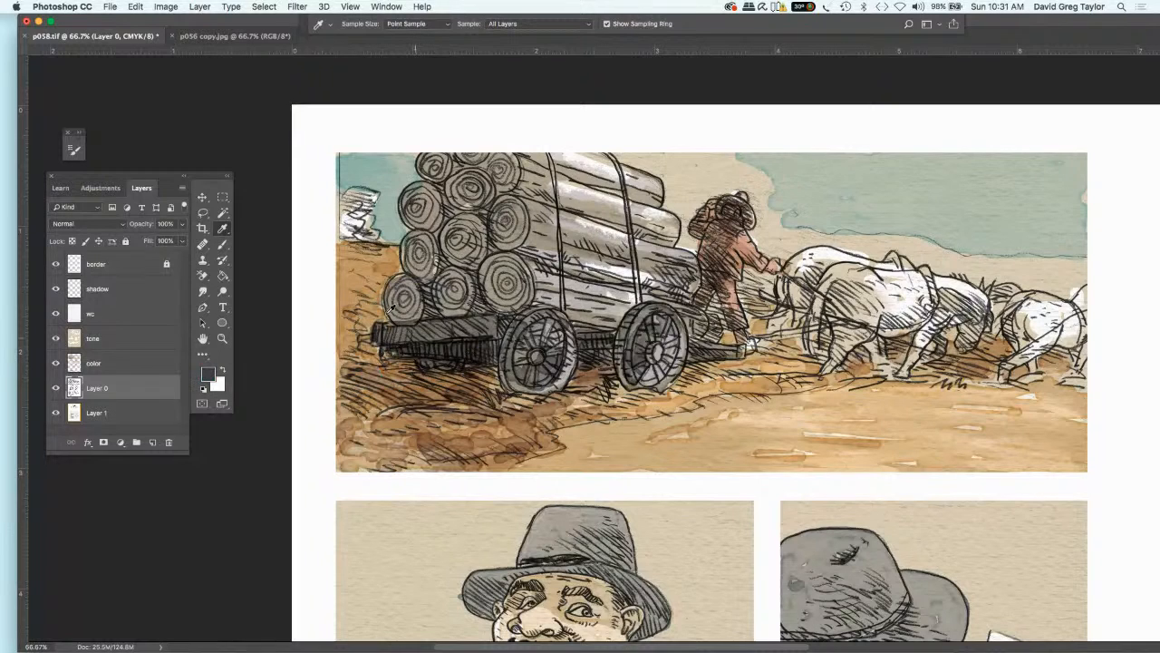
pyautogui.click(222, 245)
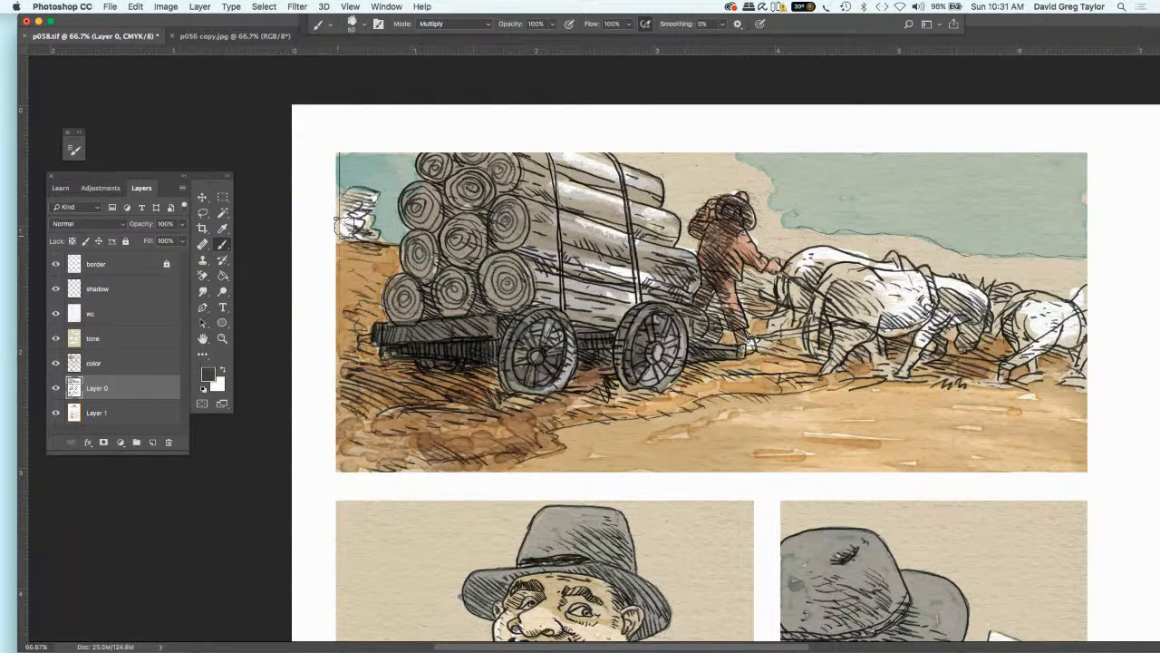
pyautogui.press('[')
pyautogui.press('[')
pyautogui.press('[')
pyautogui.press('[')
pyautogui.press('[')
pyautogui.press('[')
pyautogui.press('[')
pyautogui.press('[')
pyautogui.press('[')
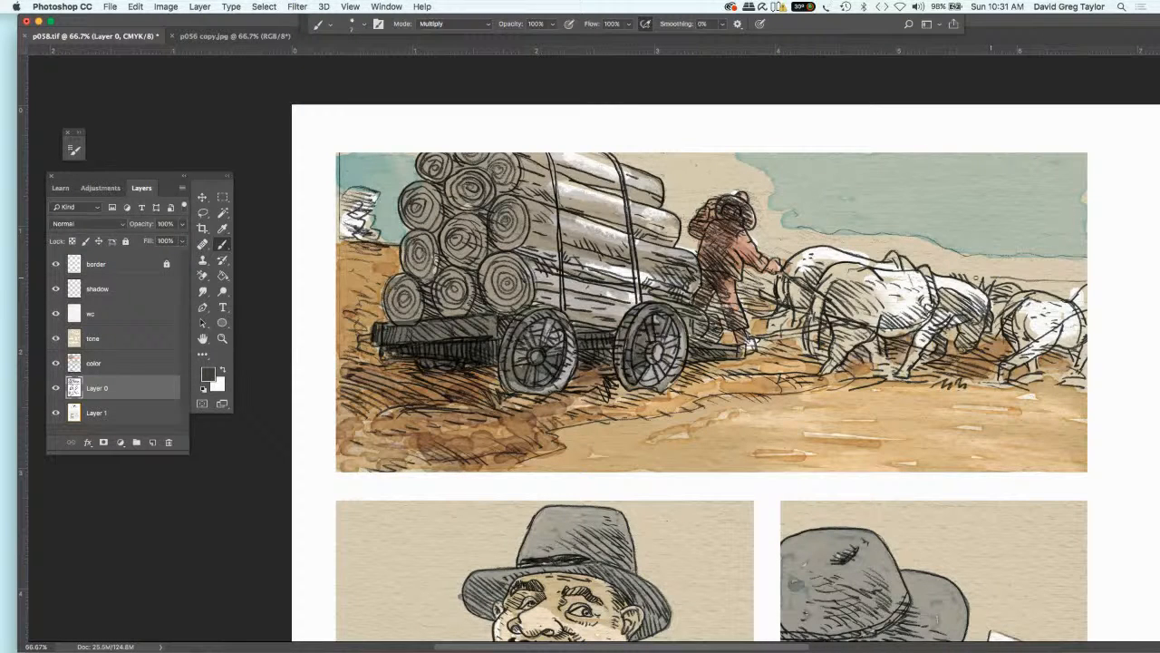
# - Dodge the cloud band on the tone layer to white, from beside the logs past the driver and along above the oxen
pyautogui.click(221, 290)
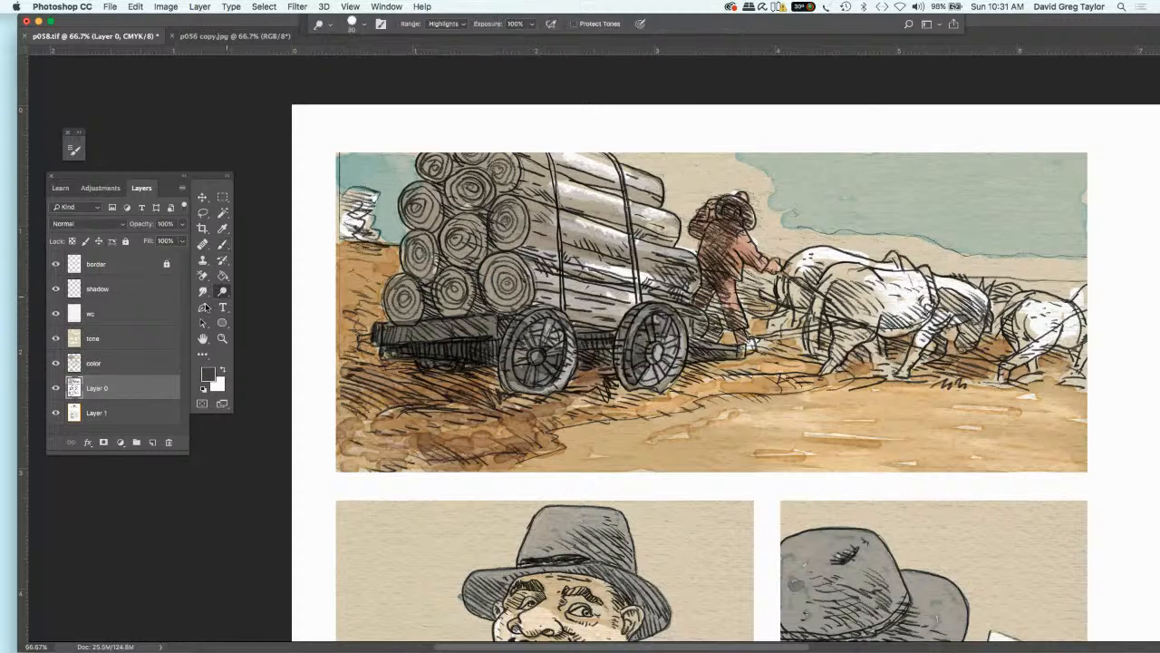
pyautogui.click(120, 338)
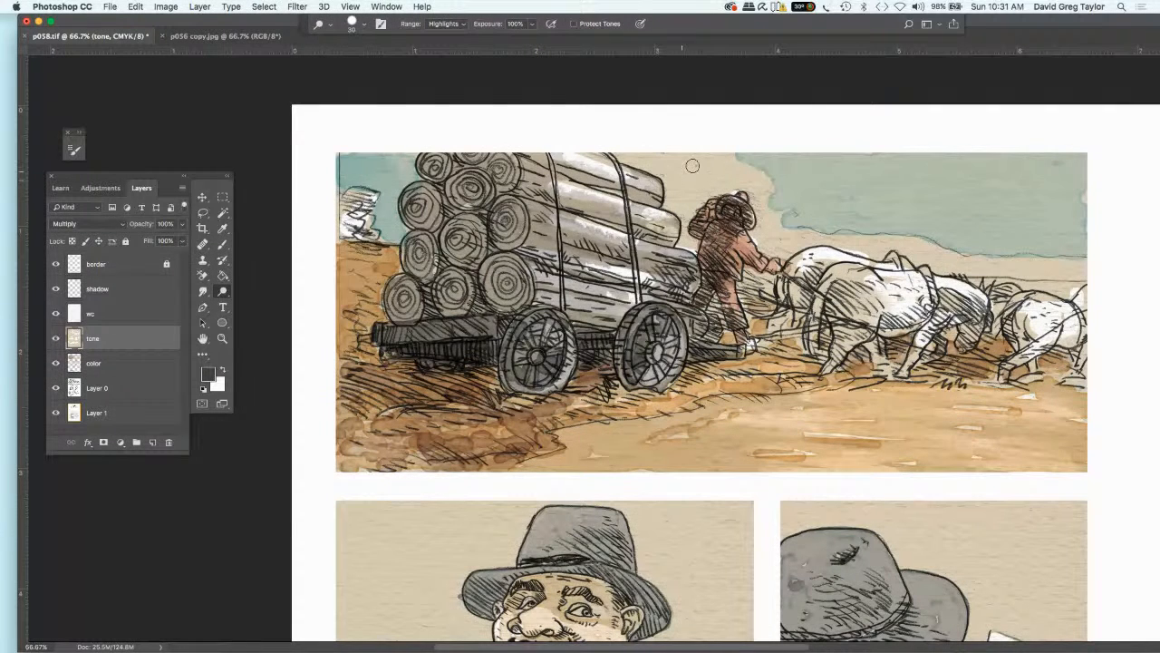
pyautogui.moveTo(693, 166)
pyautogui.mouseDown()
pyautogui.moveTo(747, 169)
pyautogui.moveTo(749, 183)
pyautogui.moveTo(701, 196)
pyautogui.moveTo(687, 243)
pyautogui.moveTo(687, 208)
pyautogui.moveTo(671, 203)
pyautogui.moveTo(664, 174)
pyautogui.moveTo(621, 156)
pyautogui.moveTo(741, 168)
pyautogui.moveTo(675, 182)
pyautogui.moveTo(724, 177)
pyautogui.mouseUp()
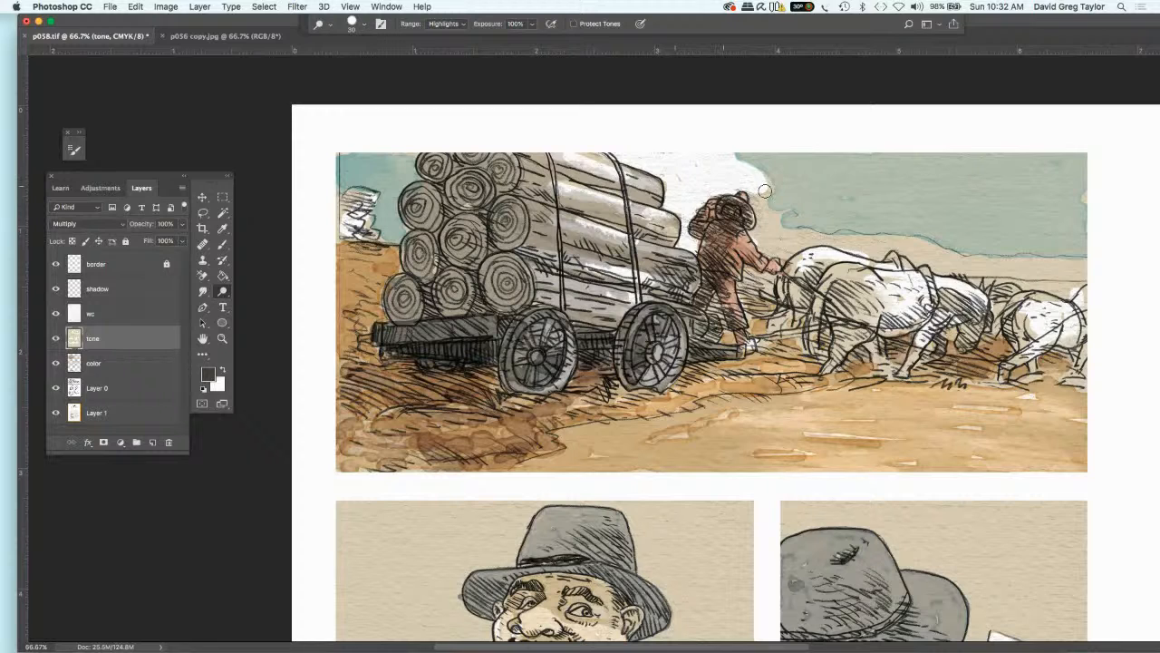
pyautogui.moveTo(767, 190)
pyautogui.mouseDown()
pyautogui.moveTo(773, 245)
pyautogui.moveTo(827, 231)
pyautogui.moveTo(878, 251)
pyautogui.moveTo(902, 238)
pyautogui.moveTo(910, 253)
pyautogui.moveTo(938, 247)
pyautogui.moveTo(929, 259)
pyautogui.moveTo(954, 264)
pyautogui.moveTo(1089, 270)
pyautogui.moveTo(980, 262)
pyautogui.mouseUp()
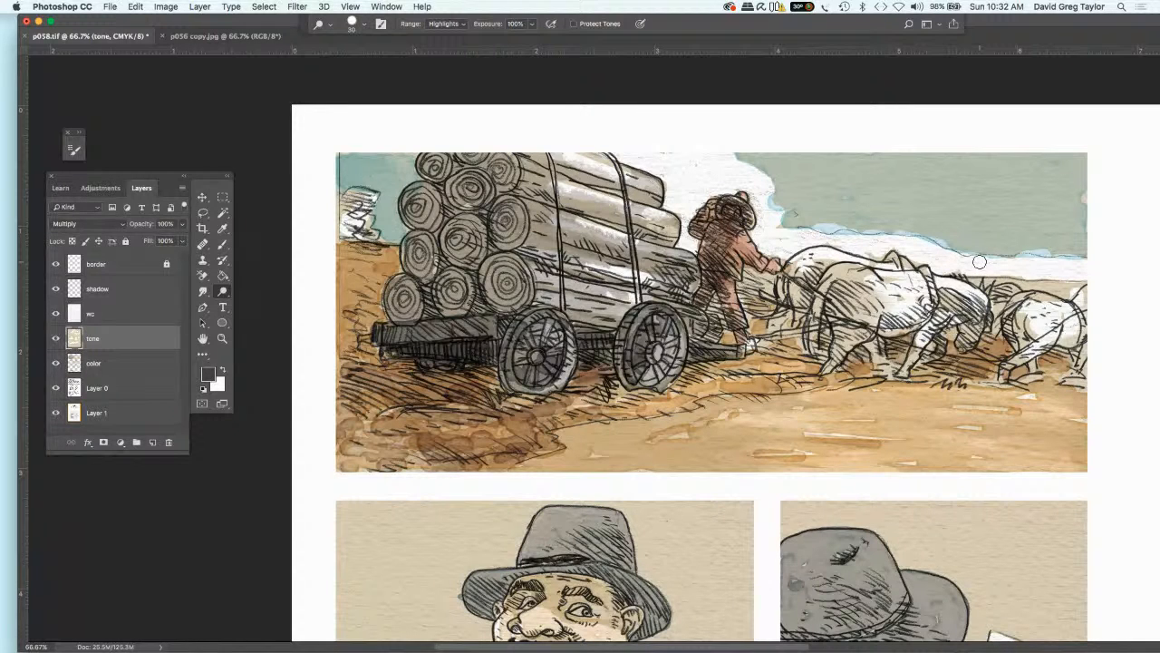
# - Dodge a white cloud into the small patch of sky beside the log ends, on both the tone and color layers
pyautogui.moveTo(358, 160)
pyautogui.mouseDown()
pyautogui.moveTo(404, 170)
pyautogui.moveTo(412, 159)
pyautogui.moveTo(407, 176)
pyautogui.moveTo(375, 160)
pyautogui.moveTo(321, 166)
pyautogui.mouseUp()
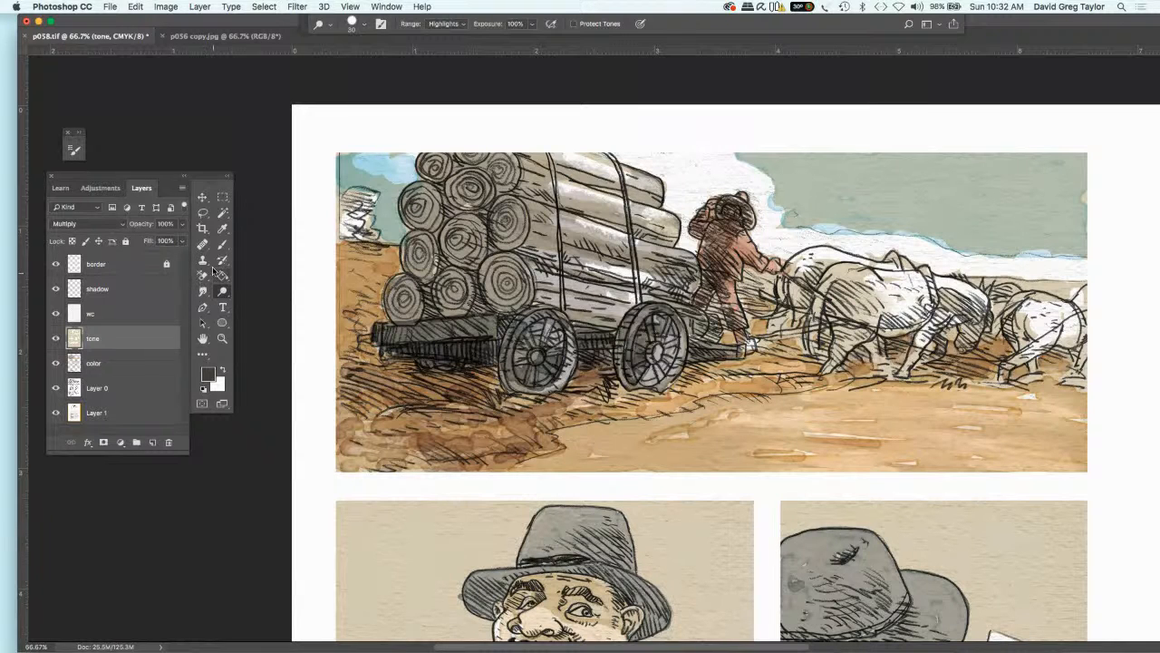
pyautogui.click(114, 364)
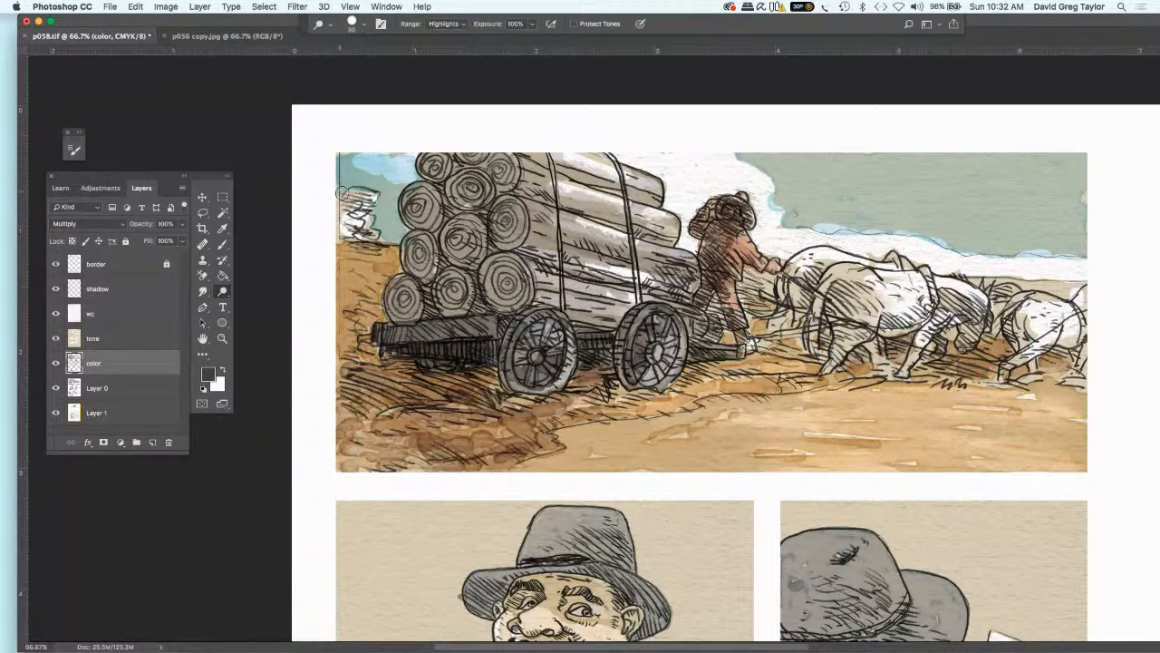
pyautogui.moveTo(374, 174)
pyautogui.mouseDown()
pyautogui.moveTo(398, 169)
pyautogui.moveTo(361, 170)
pyautogui.mouseUp()
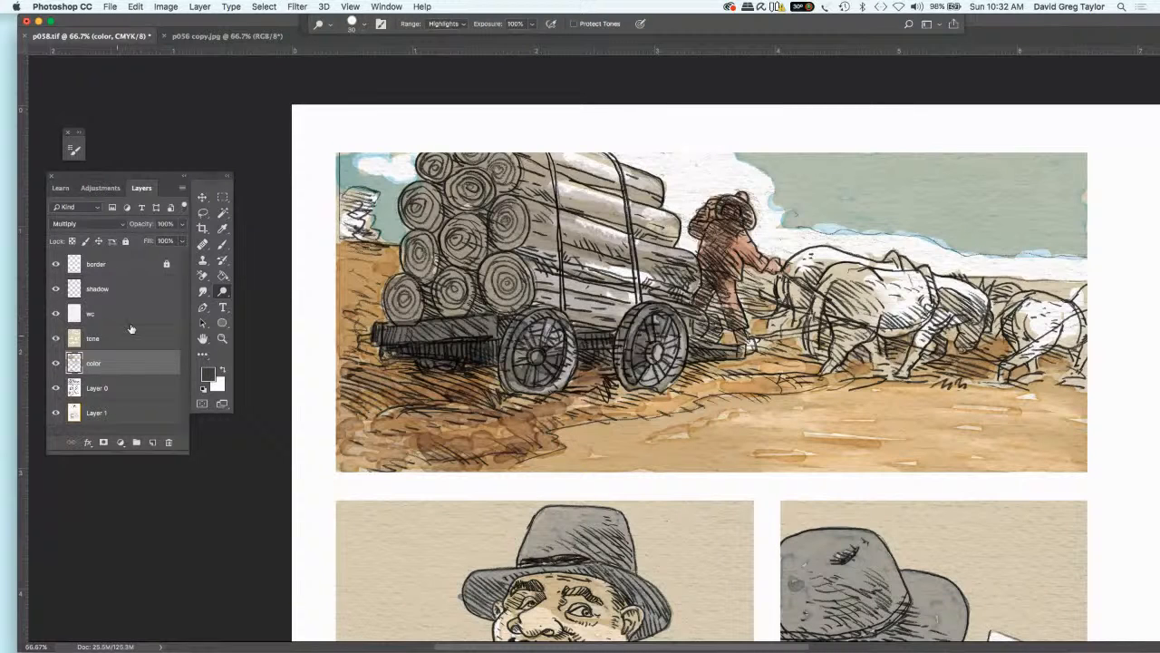
# - Set the foreground color to a golden ochre of C 22, M 42, Y 96, K 0
pyautogui.click(208, 377)
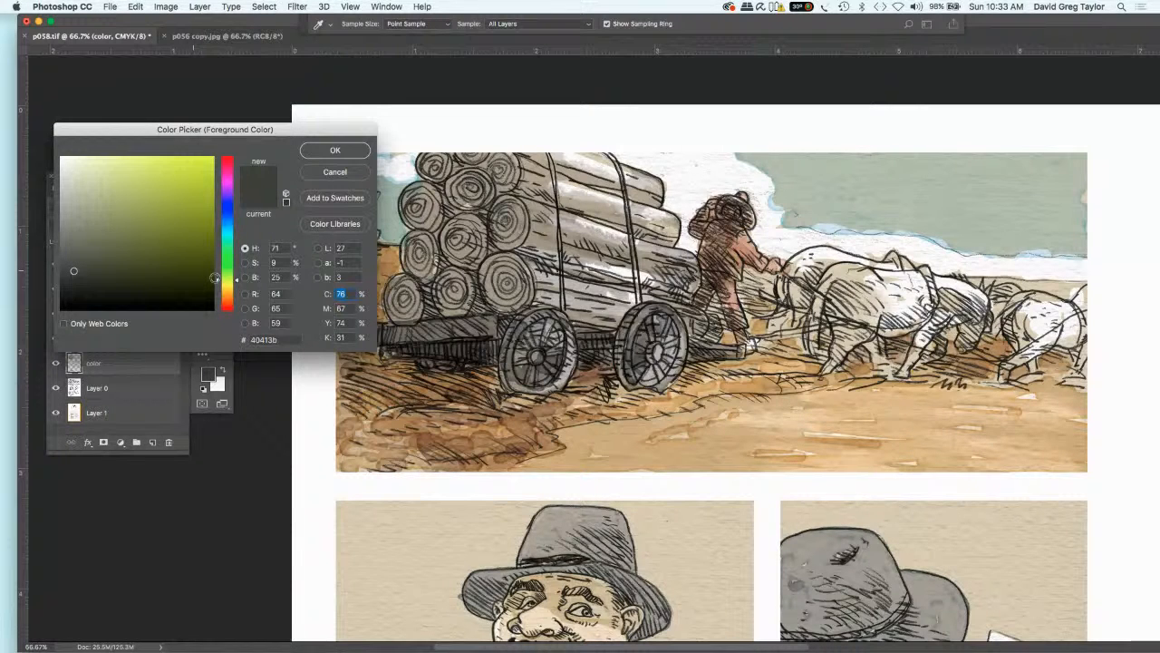
pyautogui.click(235, 288)
pyautogui.moveTo(236, 290); pyautogui.dragTo(234, 290)
pyautogui.click(88, 255)
pyautogui.moveTo(88, 255); pyautogui.dragTo(197, 207)
pyautogui.press('Down')
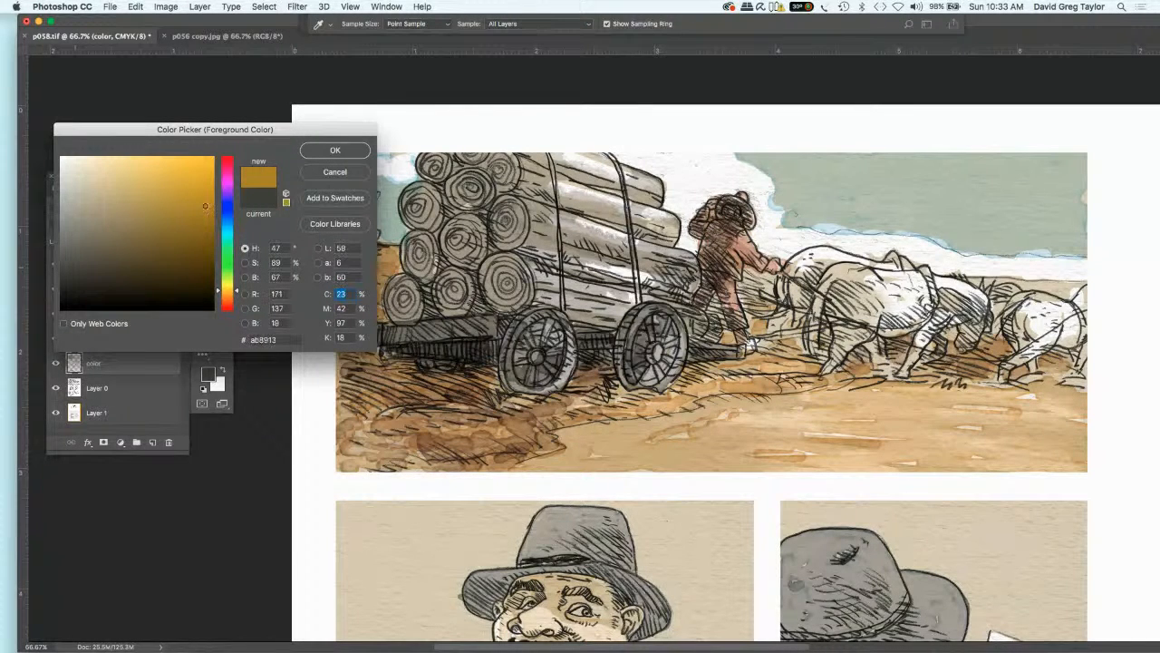
pyautogui.click(332, 338)
pyautogui.click(352, 151)
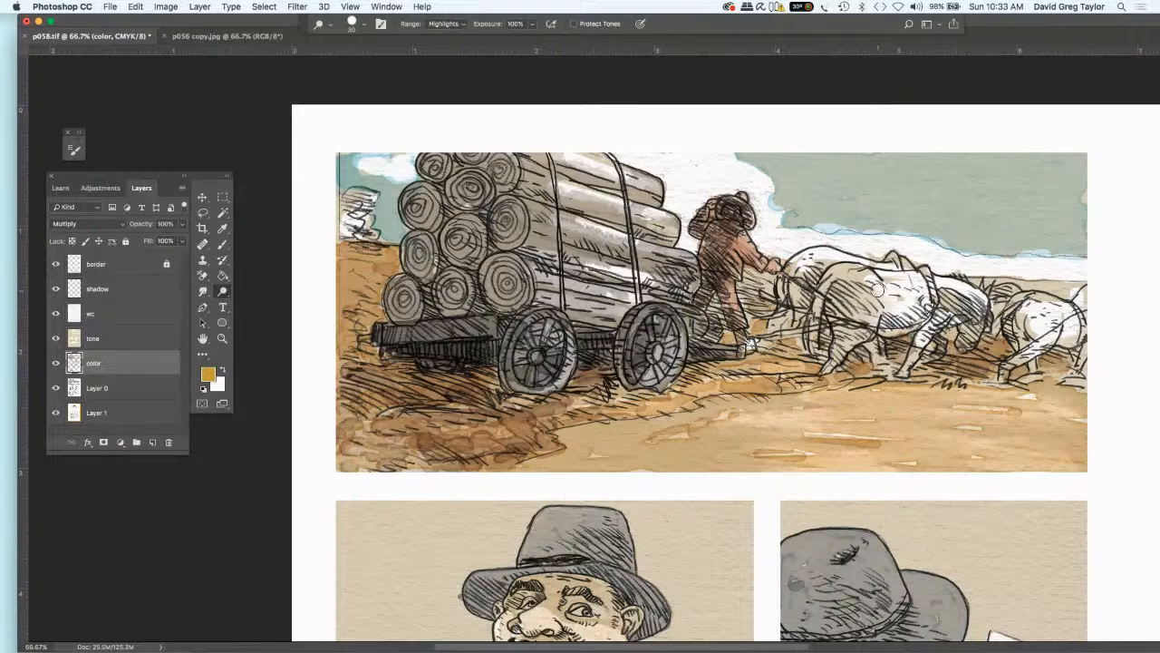
# - Brush the golden ochre over the two nearest oxen on the color layer, layering strokes to deepen the shading on their bodies and legs
pyautogui.click(222, 244)
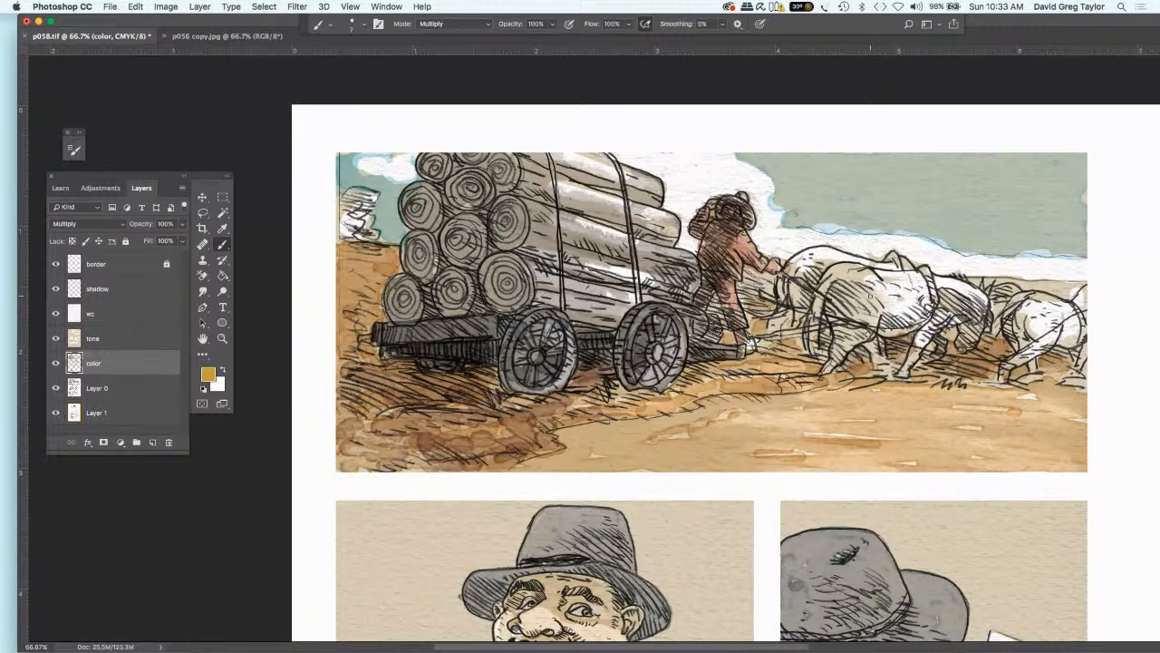
pyautogui.press(']')
pyautogui.moveTo(832, 273)
pyautogui.mouseDown()
pyautogui.moveTo(883, 275)
pyautogui.moveTo(921, 295)
pyautogui.moveTo(959, 281)
pyautogui.moveTo(984, 290)
pyautogui.moveTo(979, 334)
pyautogui.moveTo(963, 345)
pyautogui.moveTo(946, 308)
pyautogui.moveTo(986, 306)
pyautogui.moveTo(940, 292)
pyautogui.moveTo(921, 315)
pyautogui.moveTo(952, 328)
pyautogui.moveTo(917, 337)
pyautogui.moveTo(906, 367)
pyautogui.moveTo(929, 339)
pyautogui.moveTo(876, 328)
pyautogui.moveTo(864, 347)
pyautogui.moveTo(877, 359)
pyautogui.moveTo(830, 361)
pyautogui.mouseUp()
pyautogui.moveTo(847, 310); pyautogui.dragTo(826, 330)
pyautogui.moveTo(839, 279)
pyautogui.mouseDown()
pyautogui.moveTo(823, 312)
pyautogui.moveTo(809, 300)
pyautogui.moveTo(821, 283)
pyautogui.moveTo(803, 339)
pyautogui.mouseUp()
pyautogui.moveTo(821, 301)
pyautogui.mouseDown()
pyautogui.moveTo(803, 337)
pyautogui.moveTo(811, 355)
pyautogui.moveTo(816, 336)
pyautogui.mouseUp()
pyautogui.moveTo(831, 314); pyautogui.dragTo(820, 333)
pyautogui.moveTo(894, 285)
pyautogui.mouseDown()
pyautogui.moveTo(870, 309)
pyautogui.moveTo(844, 299)
pyautogui.mouseUp()
pyautogui.moveTo(917, 288)
pyautogui.mouseDown()
pyautogui.moveTo(906, 307)
pyautogui.moveTo(927, 308)
pyautogui.moveTo(839, 311)
pyautogui.moveTo(832, 325)
pyautogui.moveTo(846, 339)
pyautogui.mouseUp()
pyautogui.moveTo(879, 266); pyautogui.dragTo(857, 269)
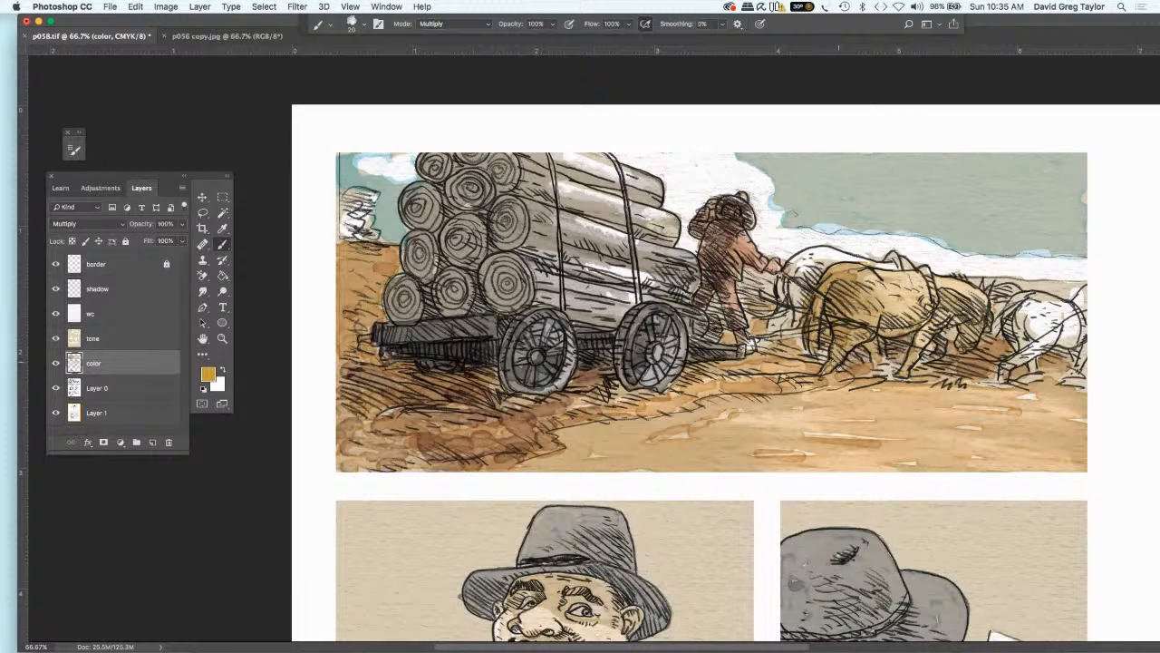
pyautogui.moveTo(836, 328)
pyautogui.mouseDown()
pyautogui.moveTo(902, 334)
pyautogui.moveTo(915, 323)
pyautogui.moveTo(859, 297)
pyautogui.moveTo(871, 314)
pyautogui.moveTo(934, 320)
pyautogui.moveTo(960, 304)
pyautogui.moveTo(933, 300)
pyautogui.moveTo(969, 313)
pyautogui.moveTo(963, 337)
pyautogui.moveTo(986, 319)
pyautogui.moveTo(937, 312)
pyautogui.moveTo(934, 341)
pyautogui.moveTo(923, 326)
pyautogui.moveTo(957, 312)
pyautogui.moveTo(939, 301)
pyautogui.moveTo(965, 343)
pyautogui.moveTo(983, 346)
pyautogui.mouseUp()
pyautogui.moveTo(984, 307)
pyautogui.mouseDown()
pyautogui.moveTo(973, 330)
pyautogui.moveTo(995, 303)
pyautogui.moveTo(920, 335)
pyautogui.moveTo(830, 292)
pyautogui.moveTo(837, 273)
pyautogui.moveTo(812, 312)
pyautogui.moveTo(834, 317)
pyautogui.moveTo(825, 337)
pyautogui.moveTo(839, 337)
pyautogui.mouseUp()
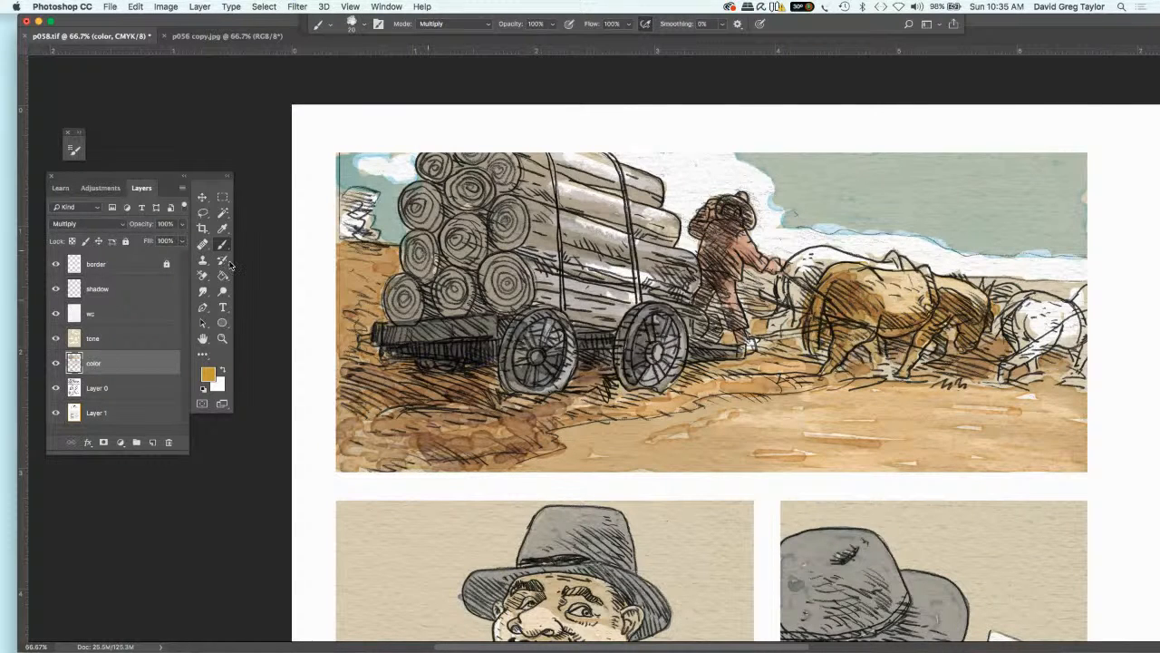
# - Set the foreground color to an orange of C 16, M 73, Y 96, K 5
pyautogui.click(208, 375)
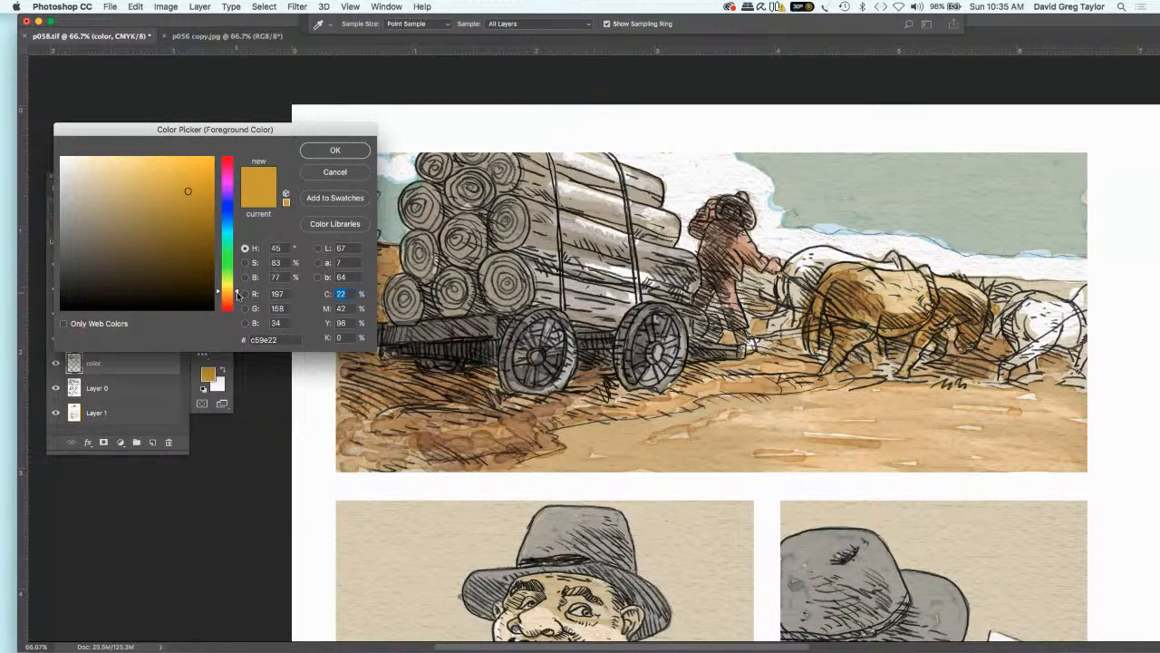
pyautogui.moveTo(237, 295); pyautogui.dragTo(238, 300)
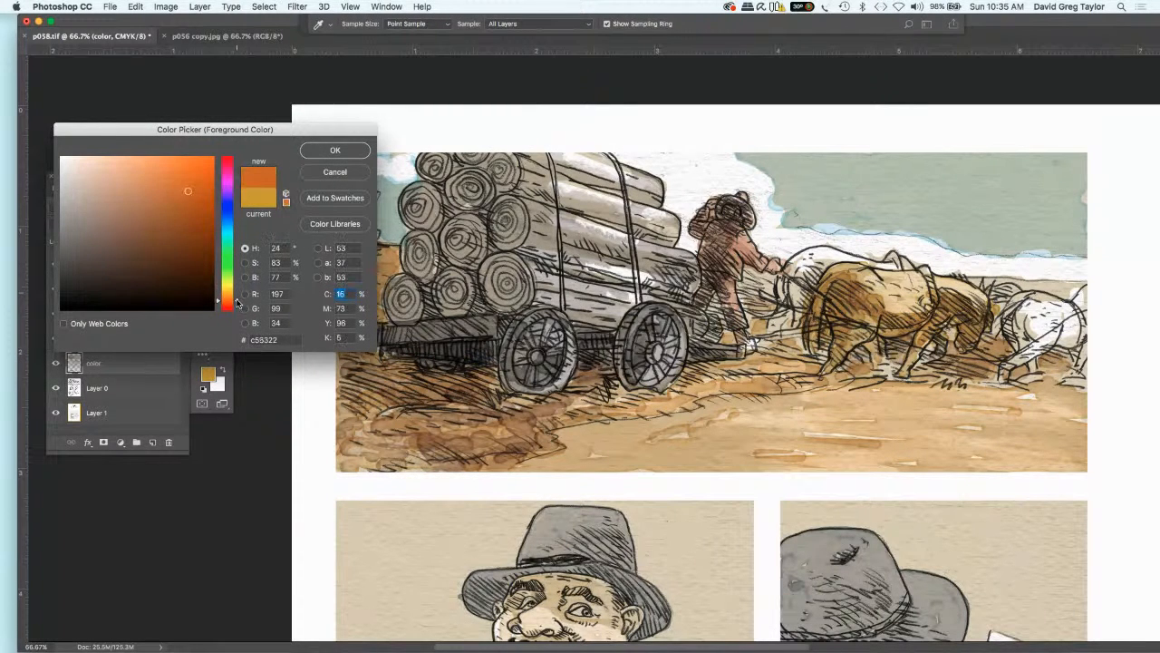
pyautogui.click(324, 151)
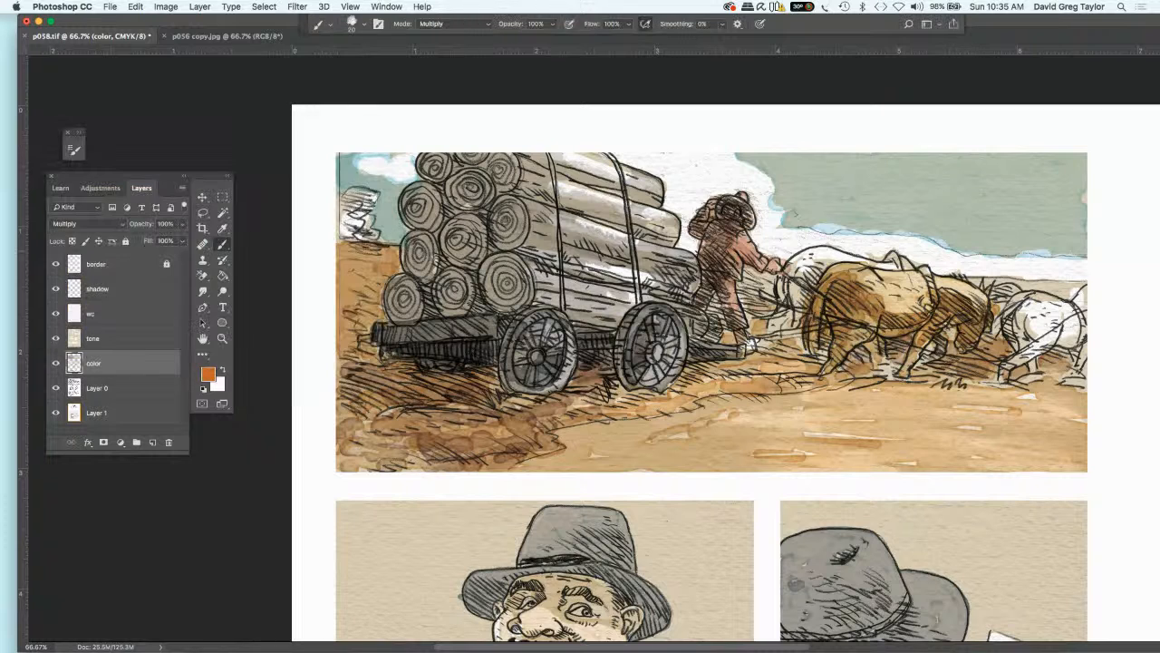
# - Brush the orange over the far ox behind the ochre pair and the small area between the ochre and white oxen
pyautogui.moveTo(801, 262)
pyautogui.mouseDown()
pyautogui.moveTo(897, 260)
pyautogui.moveTo(889, 267)
pyautogui.mouseUp()
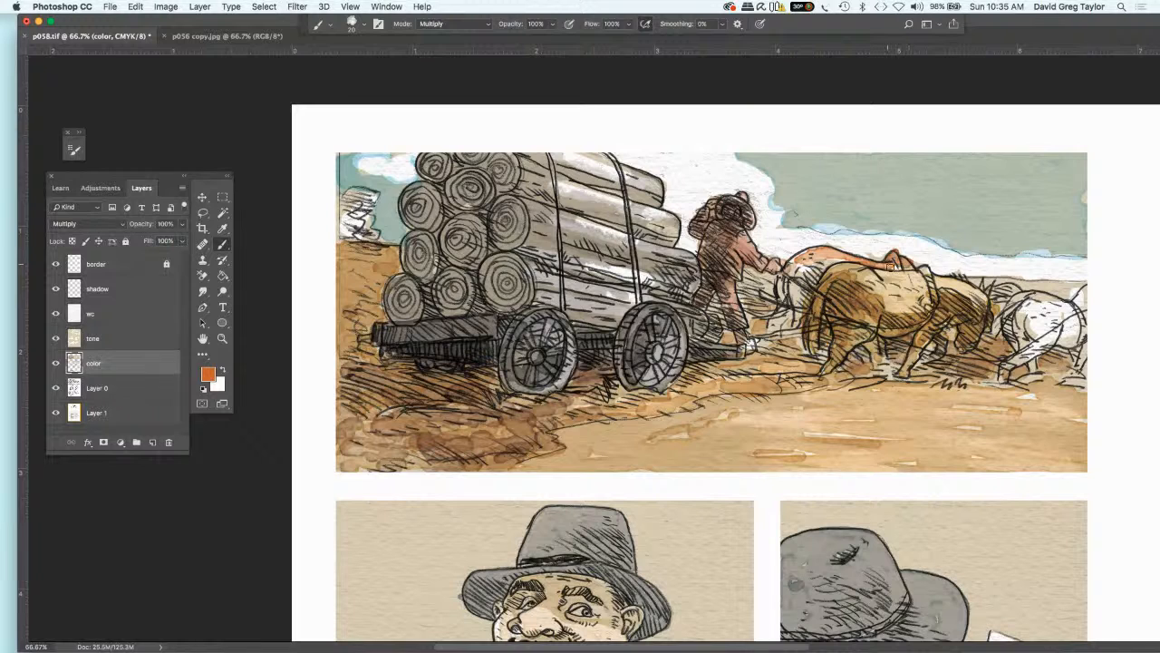
pyautogui.moveTo(832, 259)
pyautogui.mouseDown()
pyautogui.moveTo(787, 260)
pyautogui.moveTo(790, 281)
pyautogui.moveTo(809, 276)
pyautogui.moveTo(816, 288)
pyautogui.moveTo(774, 326)
pyautogui.mouseUp()
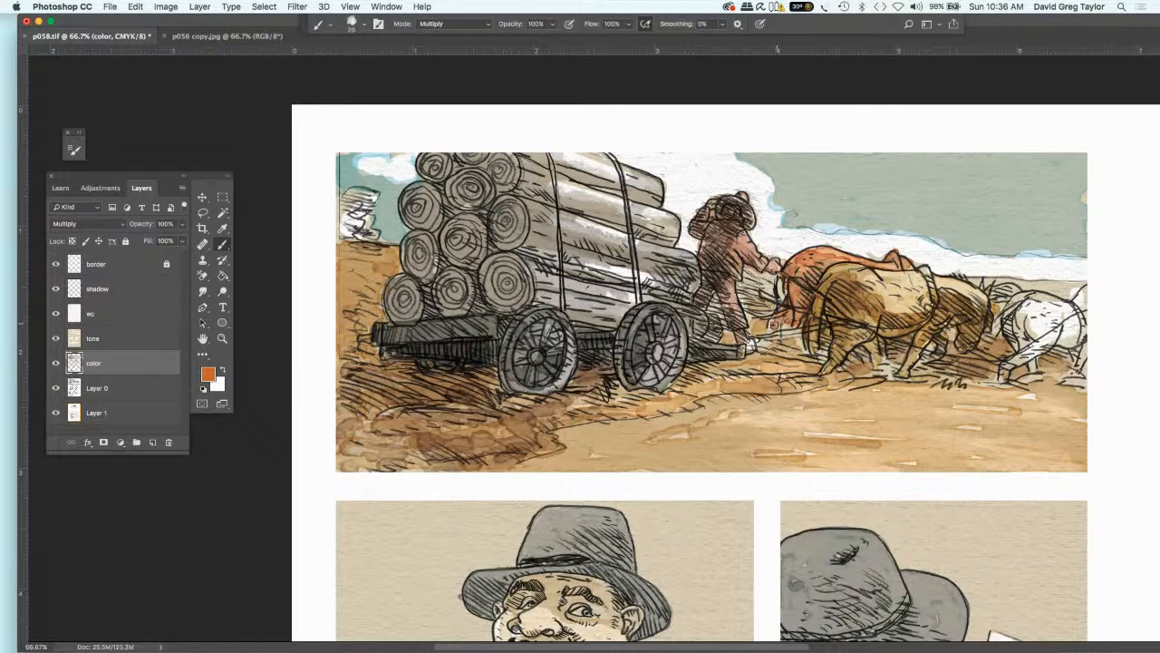
pyautogui.moveTo(792, 281); pyautogui.dragTo(779, 295)
pyautogui.moveTo(832, 257); pyautogui.dragTo(910, 264)
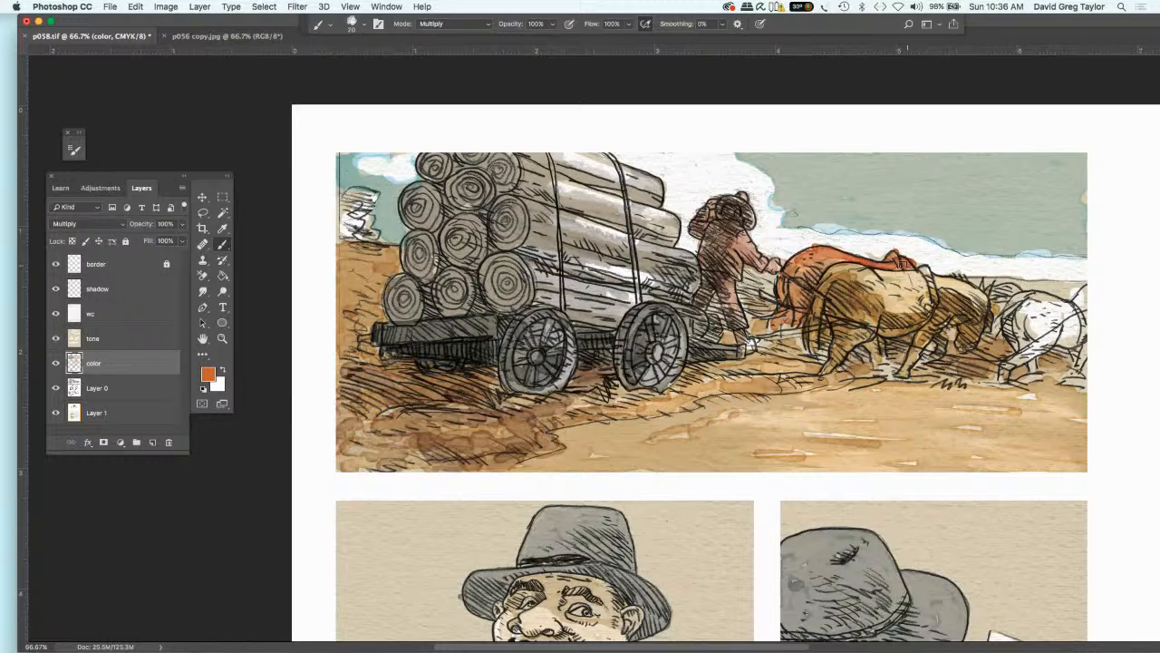
pyautogui.moveTo(900, 263); pyautogui.dragTo(820, 268)
pyautogui.moveTo(995, 292)
pyautogui.mouseDown()
pyautogui.moveTo(1006, 294)
pyautogui.moveTo(989, 323)
pyautogui.mouseUp()
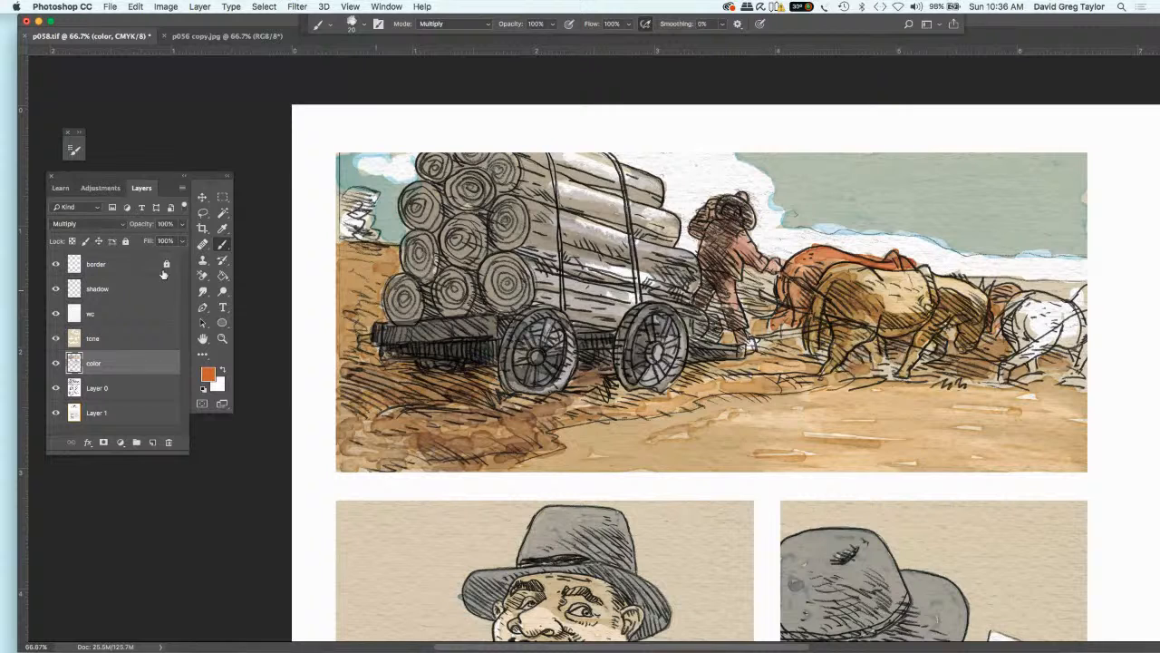
# - Dodge the white ox at the panel's edge on the tone layer, the color layer and Layer 0
pyautogui.hotkey('alt', ']')
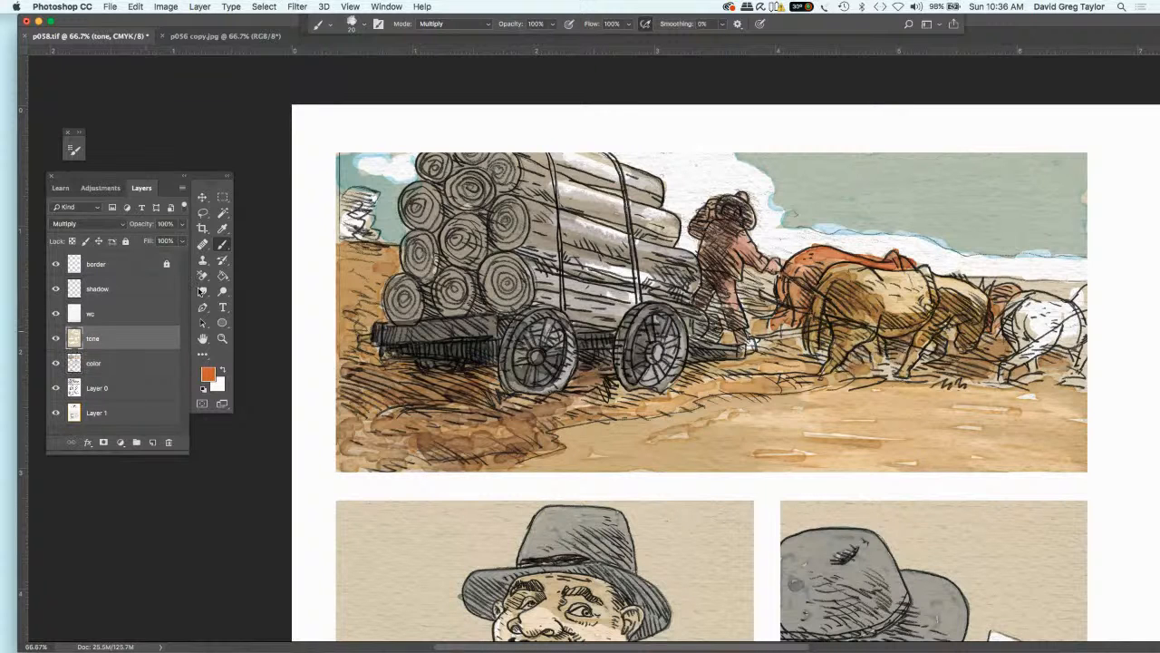
pyautogui.click(221, 290)
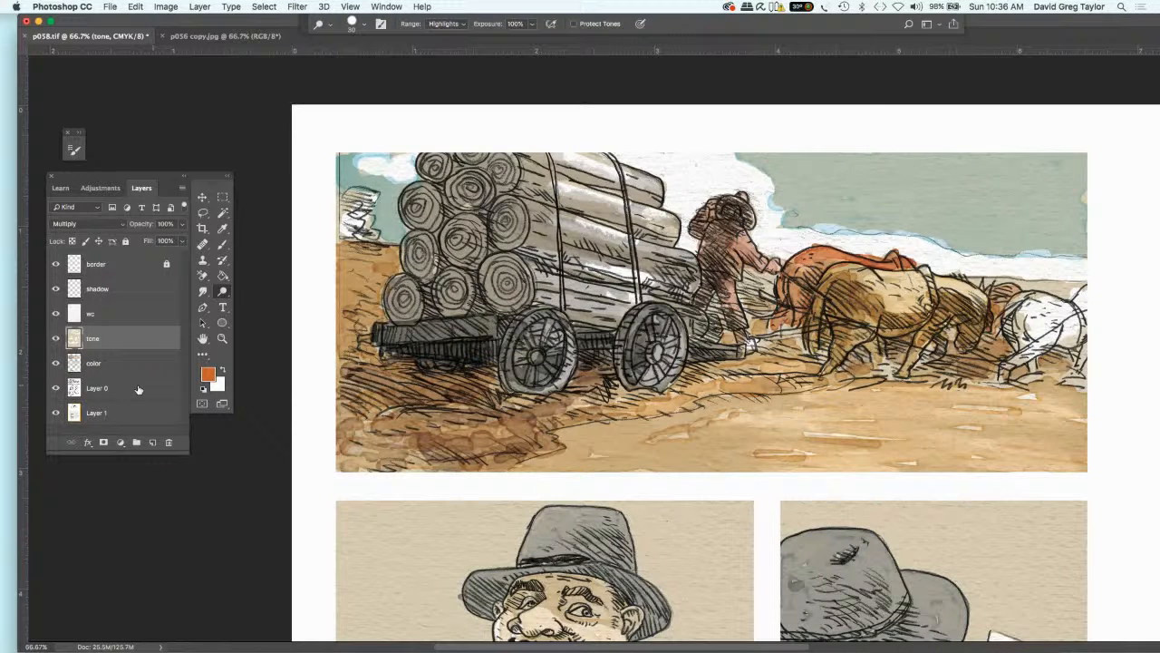
pyautogui.click(150, 363)
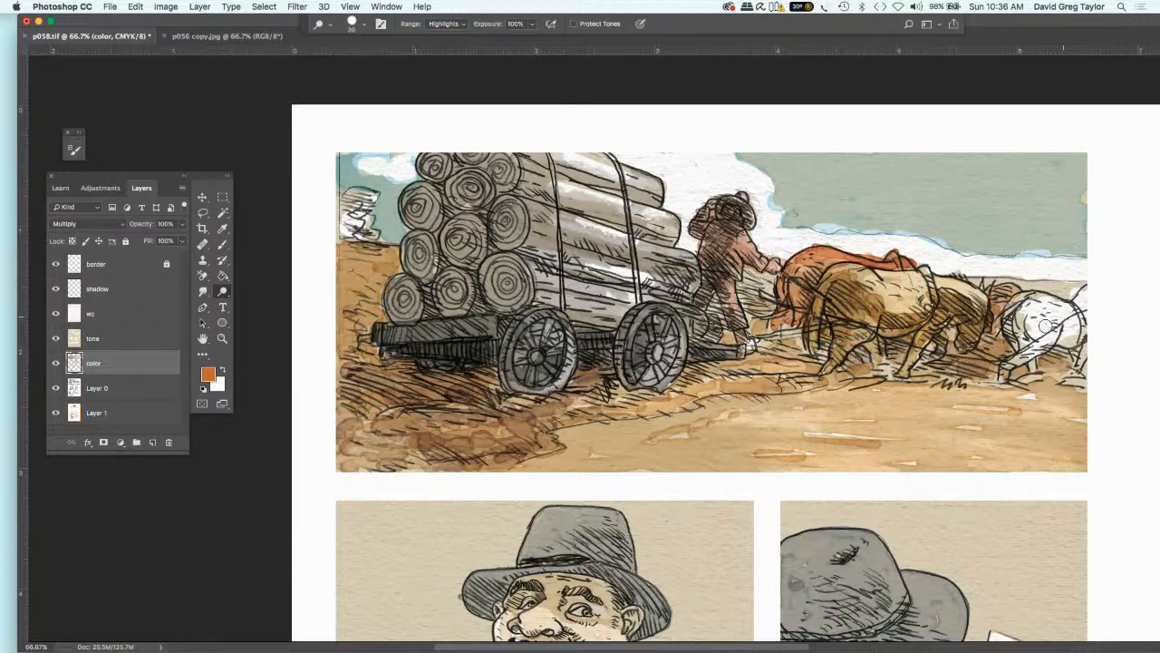
pyautogui.click(147, 385)
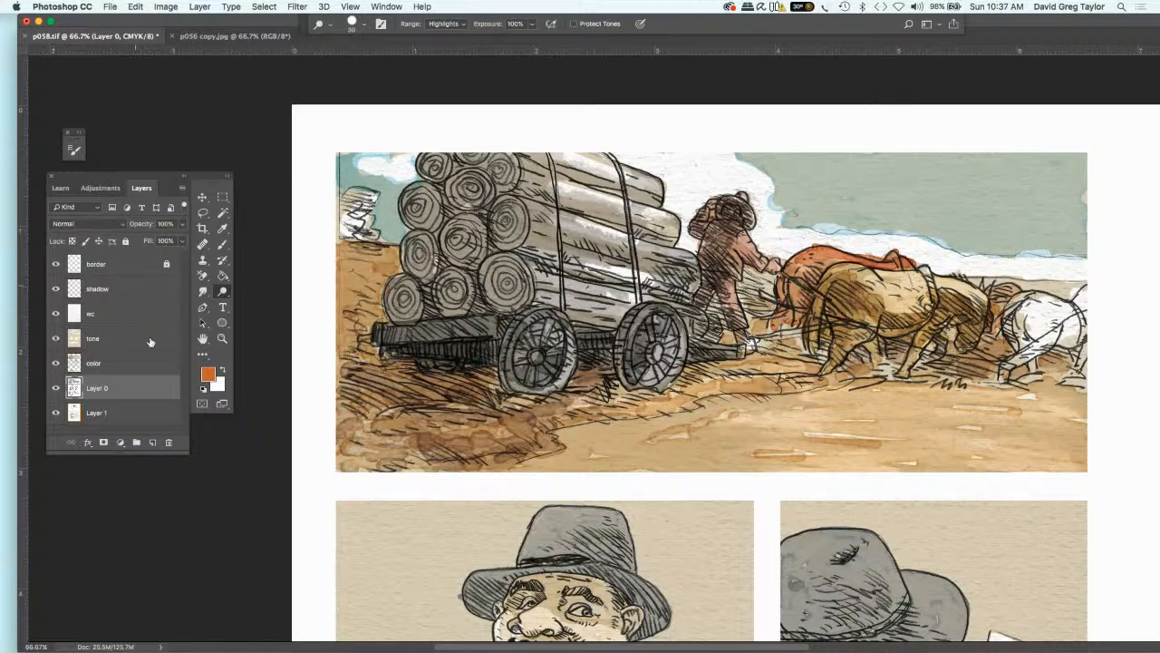
# - Brush more of the same orange over the far ox on the color layer to deepen it to a rich reddish tone
pyautogui.click(116, 363)
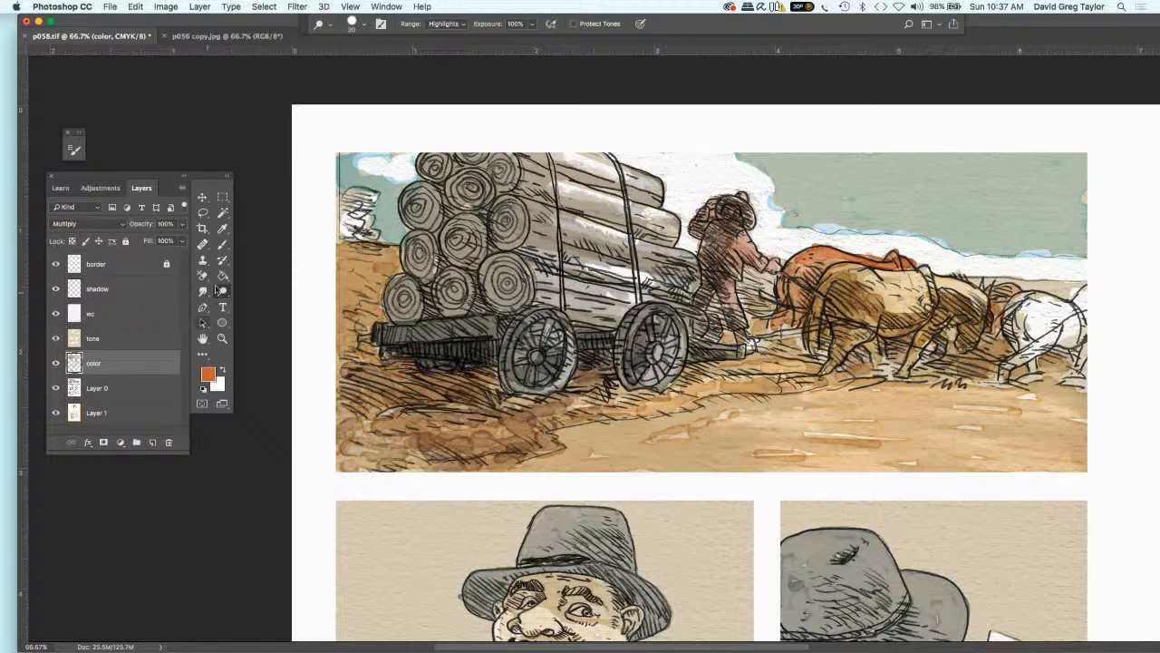
pyautogui.click(223, 245)
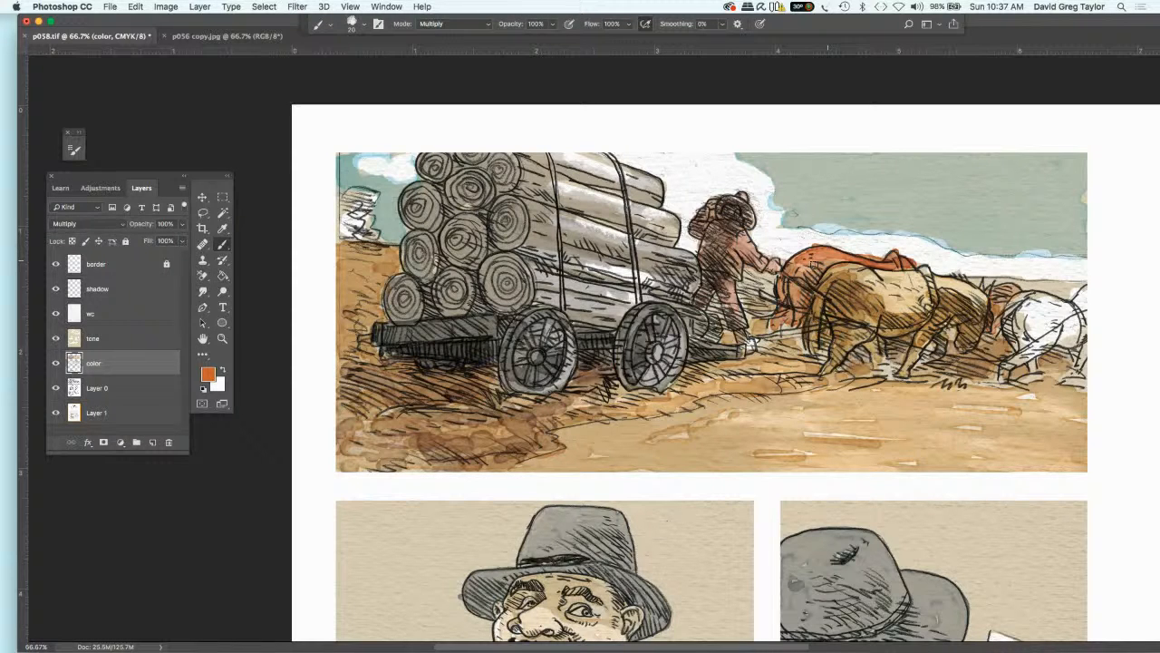
pyautogui.moveTo(814, 263)
pyautogui.mouseDown()
pyautogui.moveTo(837, 257)
pyautogui.moveTo(794, 267)
pyautogui.moveTo(793, 285)
pyautogui.mouseUp()
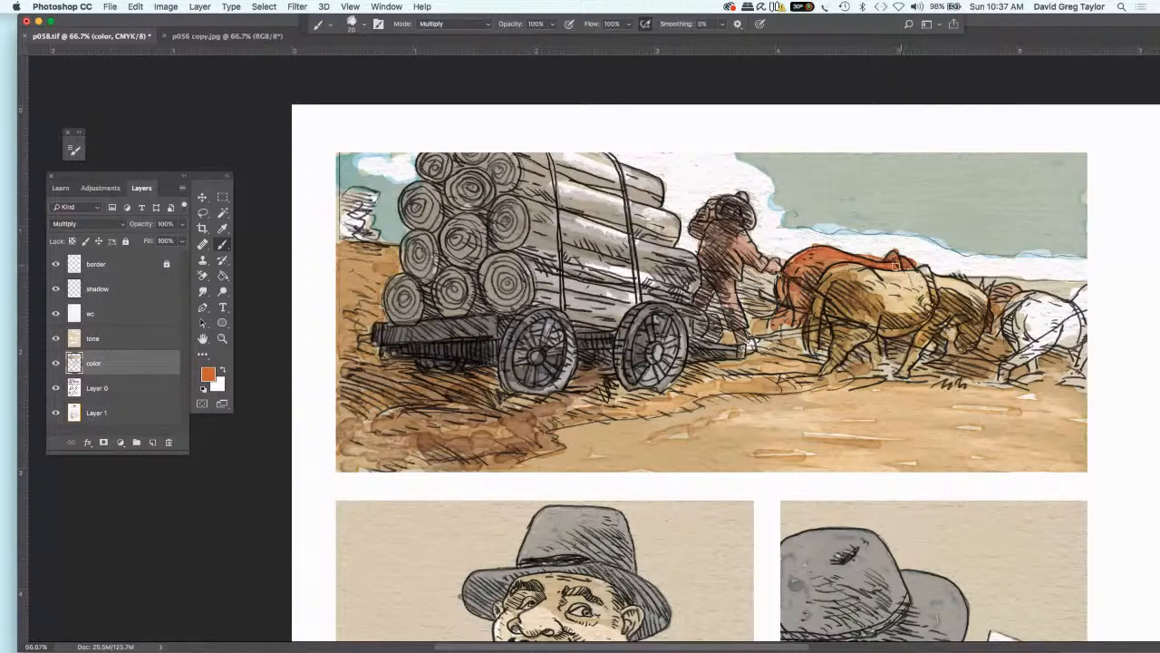
pyautogui.moveTo(896, 266)
pyautogui.mouseDown()
pyautogui.moveTo(799, 258)
pyautogui.moveTo(787, 316)
pyautogui.mouseUp()
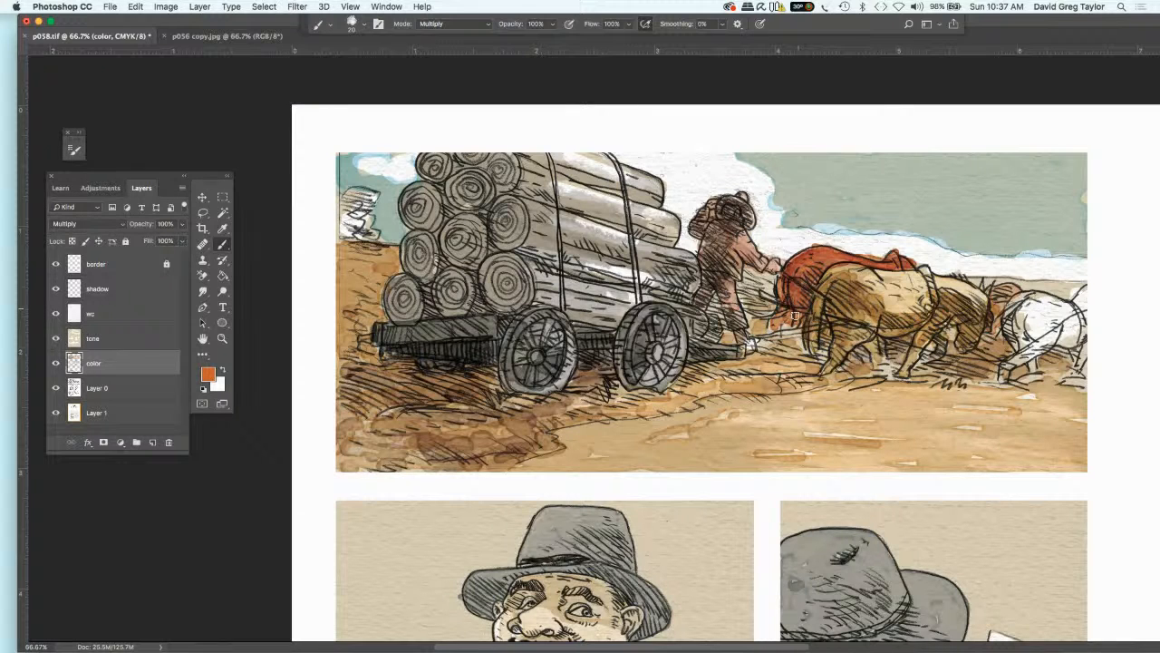
pyautogui.moveTo(781, 314); pyautogui.dragTo(777, 319)
pyautogui.moveTo(828, 258)
pyautogui.mouseDown()
pyautogui.moveTo(793, 283)
pyautogui.moveTo(791, 311)
pyautogui.mouseUp()
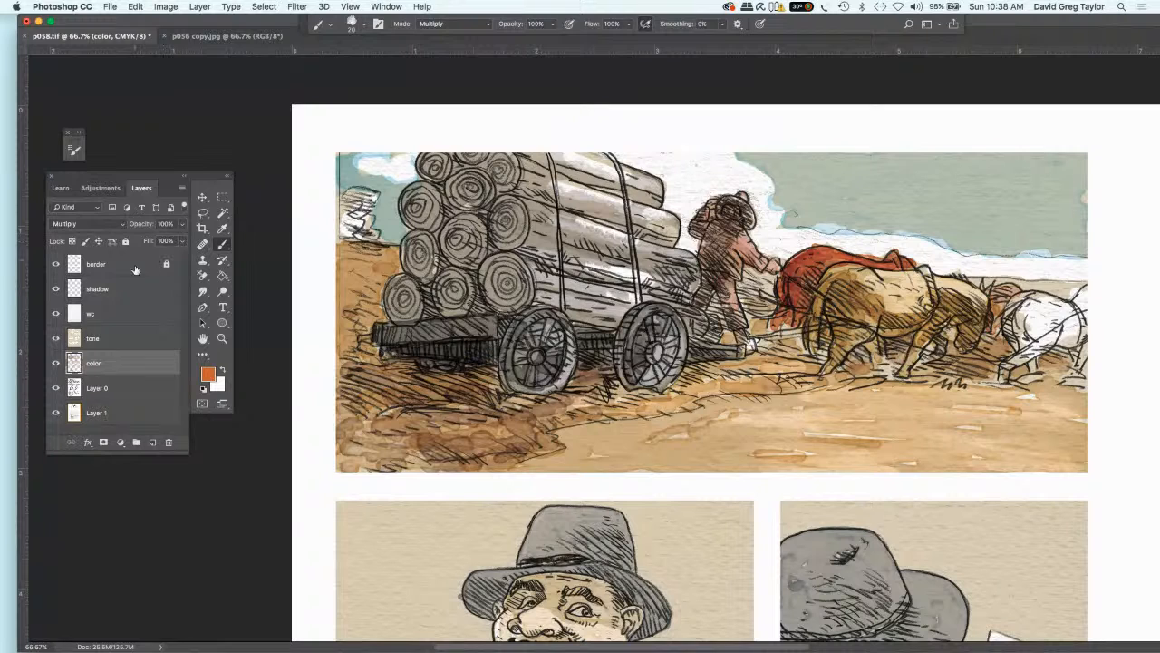
# - Dodge Layer 0 along the edge of the white cloud above the oxen, out toward the panel's far side
pyautogui.click(122, 390)
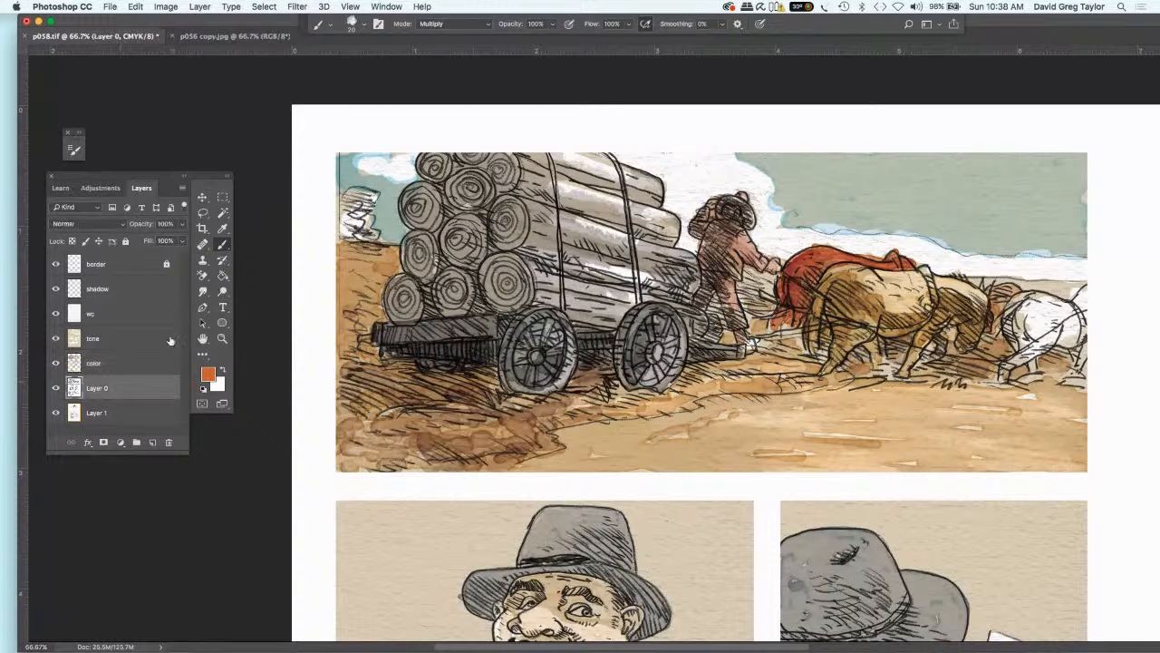
pyautogui.press('o')
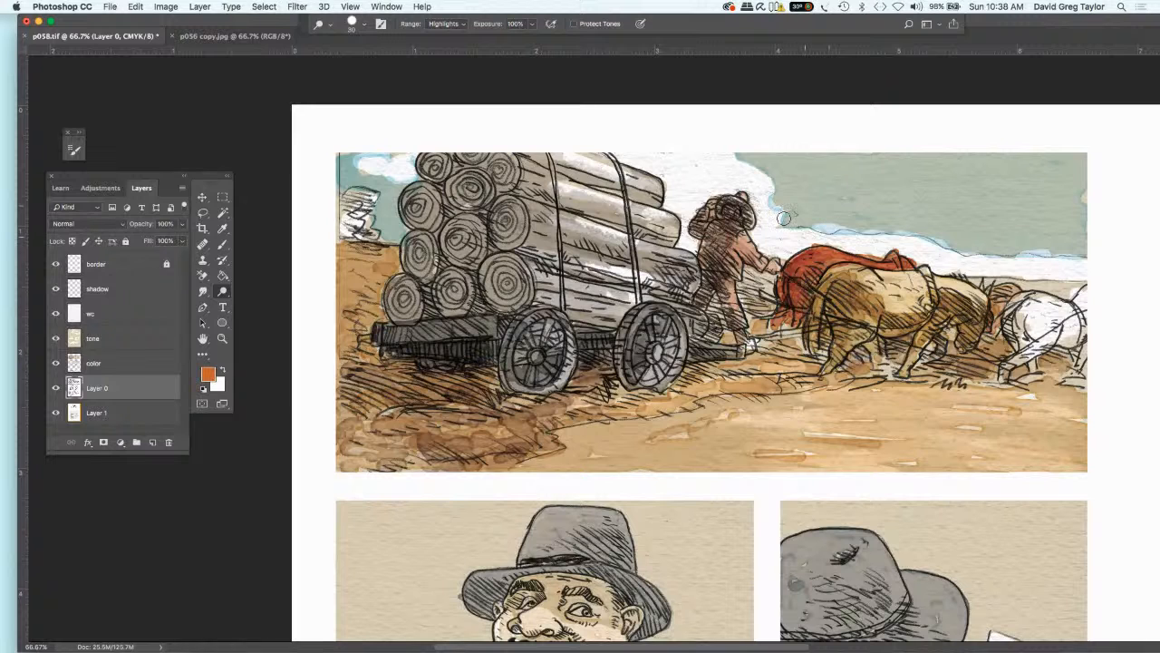
pyautogui.moveTo(793, 222); pyautogui.dragTo(863, 237)
pyautogui.moveTo(990, 258); pyautogui.dragTo(1029, 260)
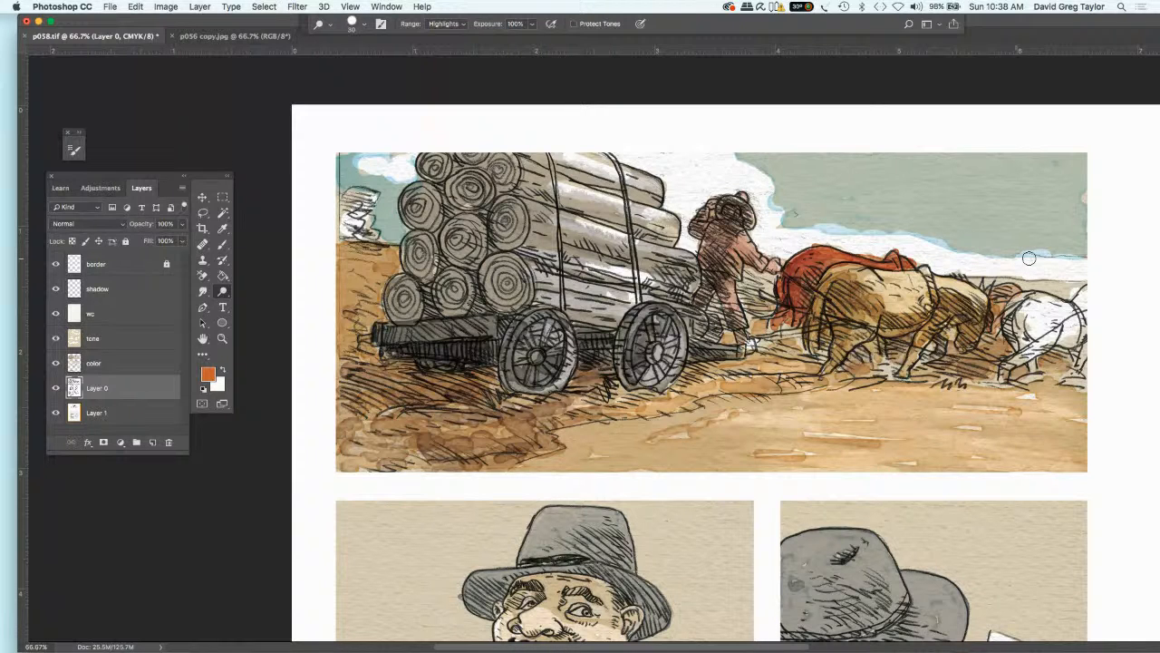
# - Dodge the tone layer along the cloud's edge beside the driver to bring out lighter blue patches in the sky
pyautogui.click(124, 368)
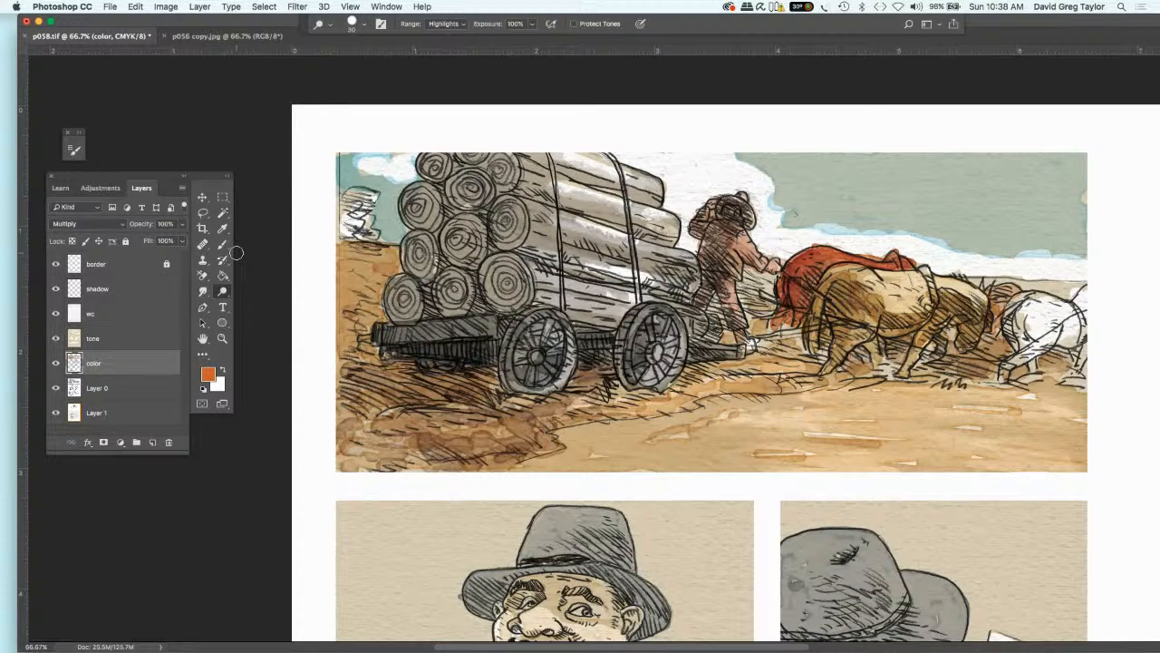
pyautogui.click(106, 340)
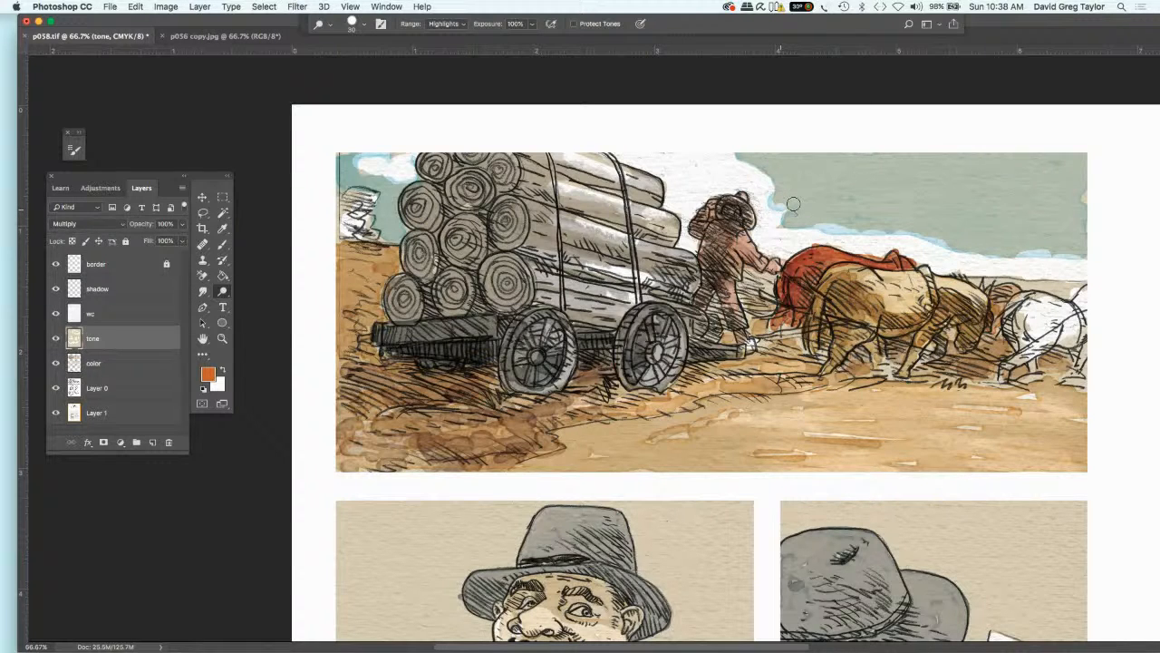
pyautogui.moveTo(793, 204)
pyautogui.mouseDown()
pyautogui.moveTo(838, 211)
pyautogui.moveTo(802, 215)
pyautogui.mouseUp()
pyautogui.moveTo(766, 182); pyautogui.dragTo(781, 192)
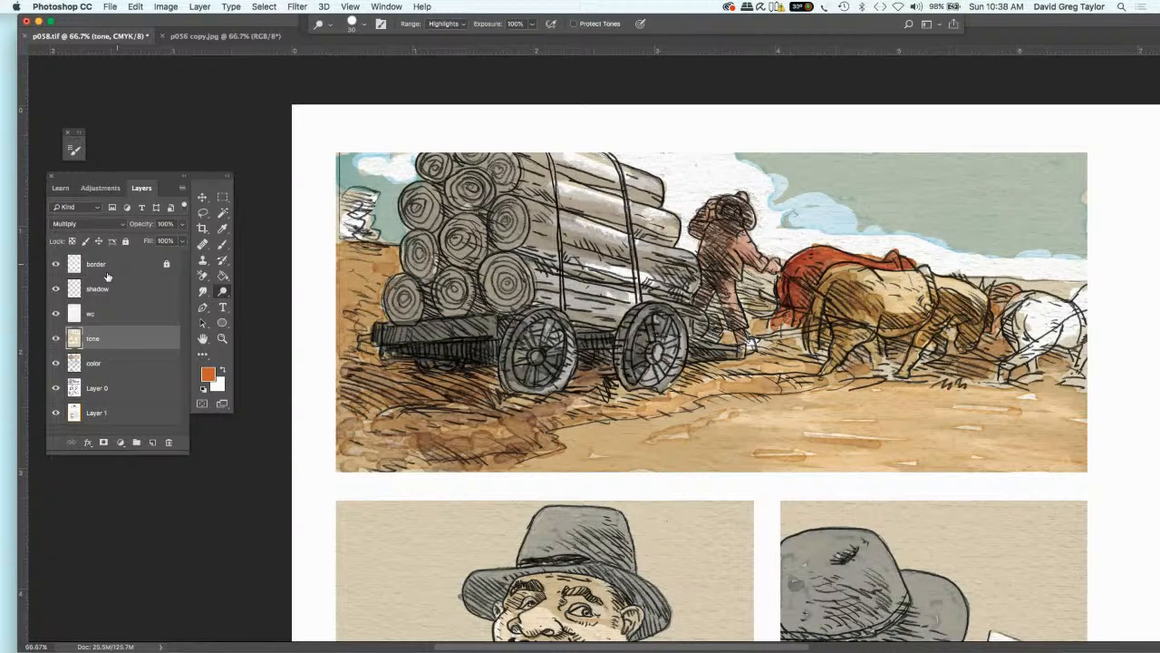
# - Sample the light sky blue as foreground color with the tone layer hidden, then show that layer again
pyautogui.click(124, 368)
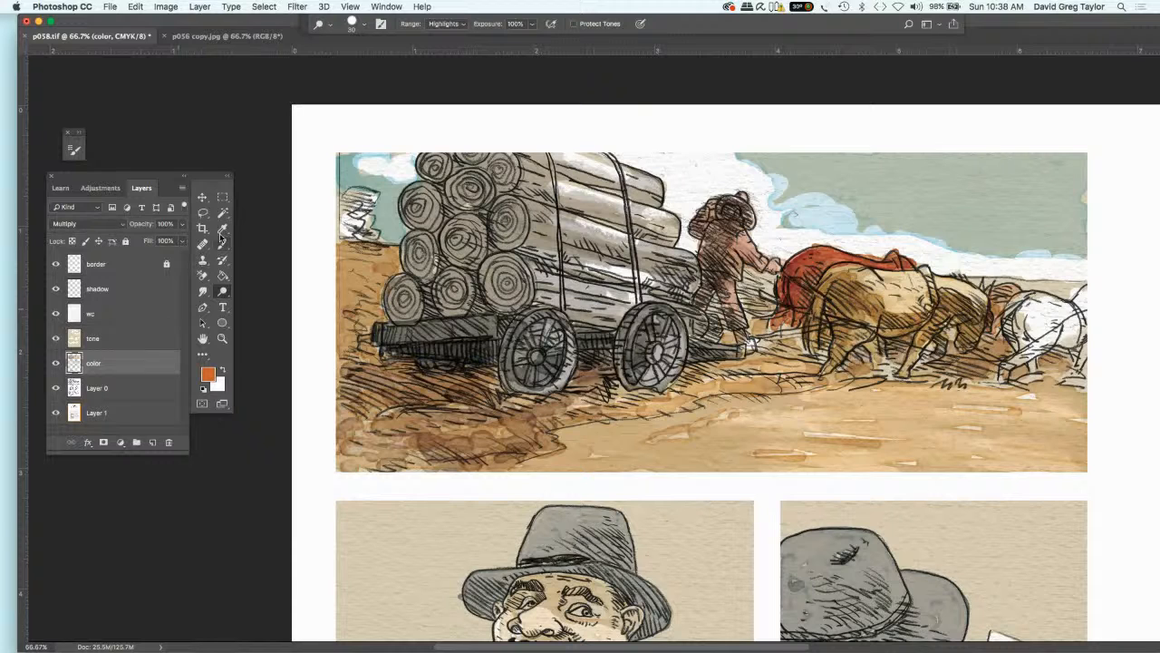
pyautogui.click(223, 230)
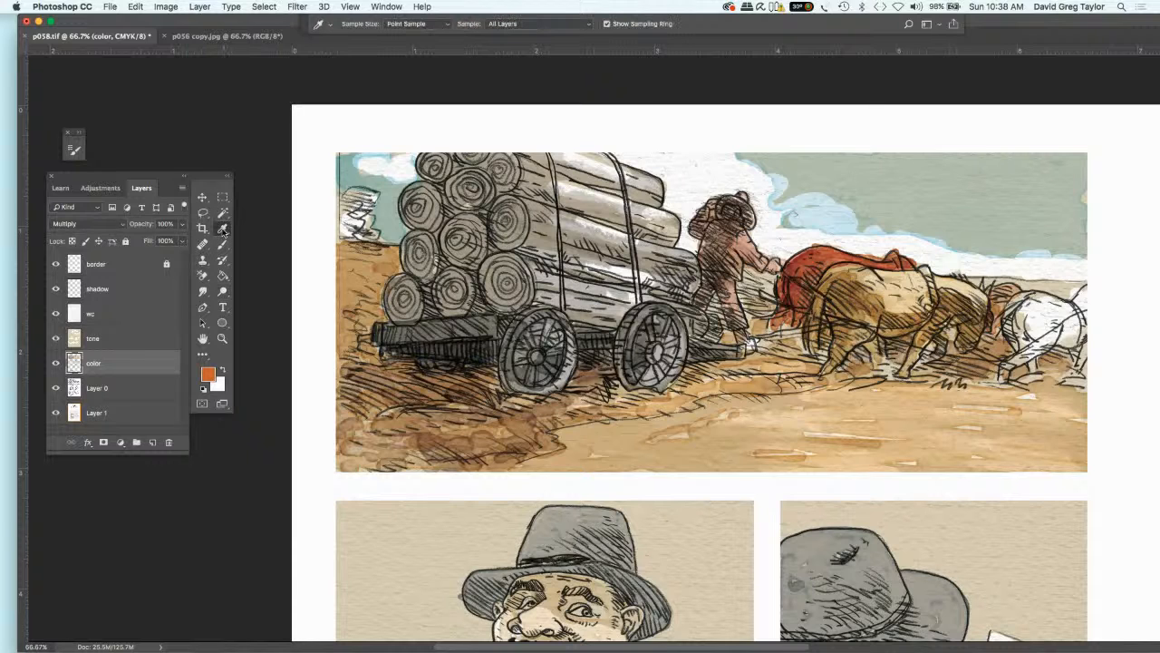
pyautogui.click(55, 338)
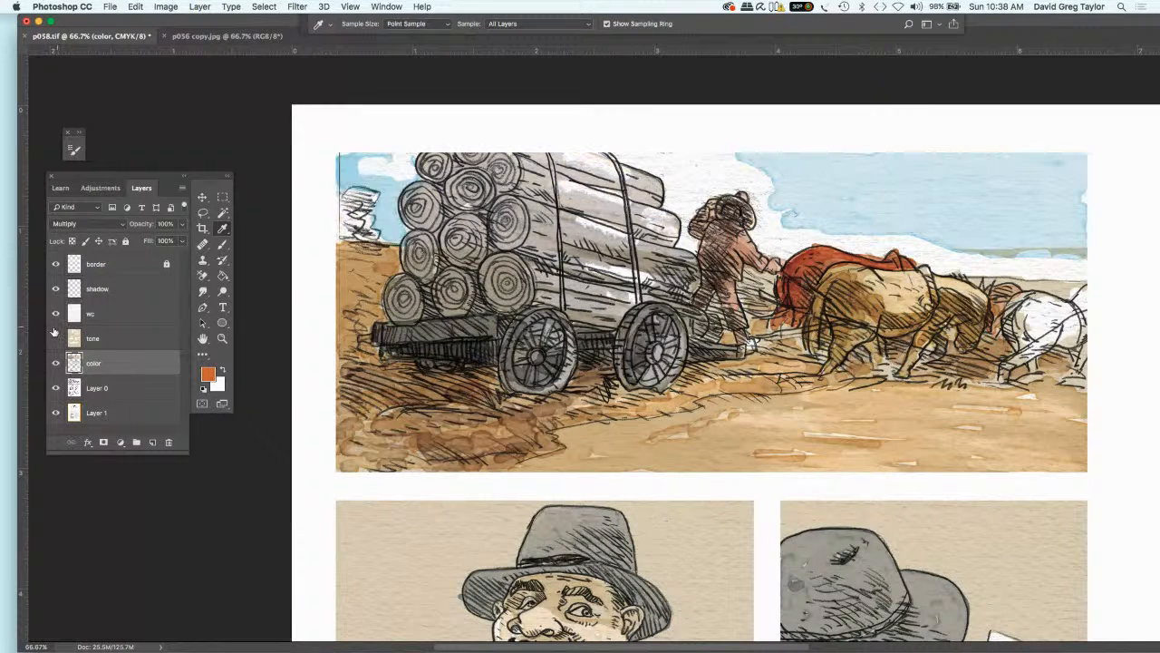
pyautogui.click(353, 186)
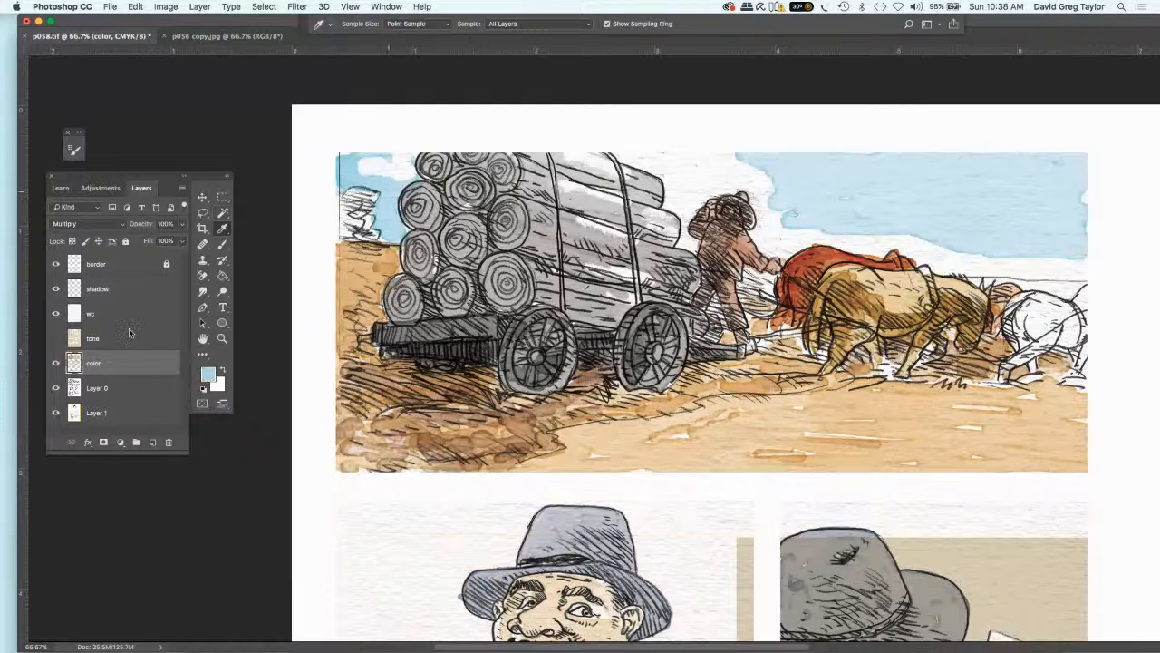
pyautogui.click(58, 339)
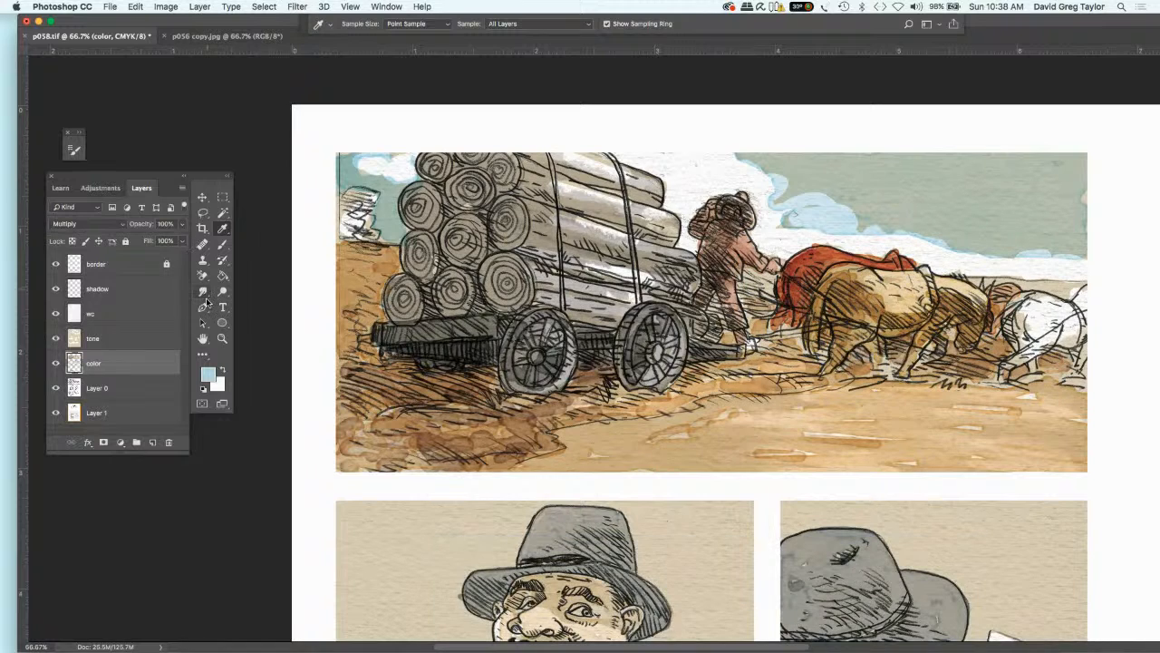
# - Brush the light blue on the color layer as billowing cloud shading around the driver's hat and beside the logs
pyautogui.click(222, 245)
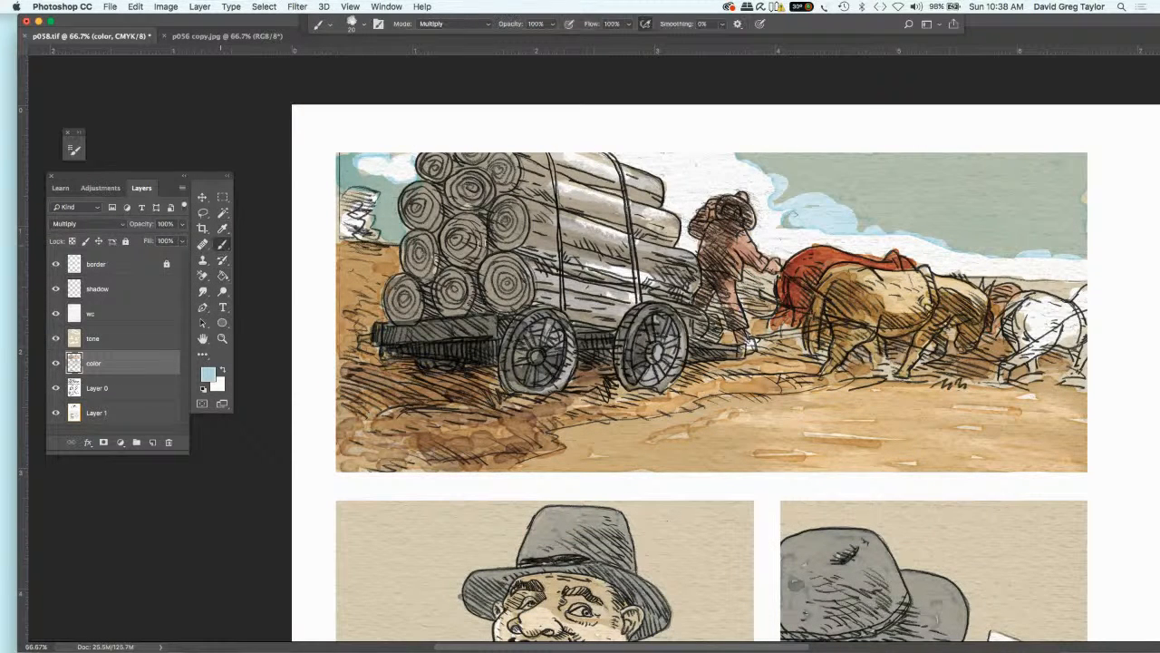
pyautogui.click(791, 218)
pyautogui.moveTo(813, 213)
pyautogui.mouseDown()
pyautogui.moveTo(817, 237)
pyautogui.moveTo(840, 242)
pyautogui.moveTo(861, 216)
pyautogui.moveTo(893, 229)
pyautogui.moveTo(850, 226)
pyautogui.mouseUp()
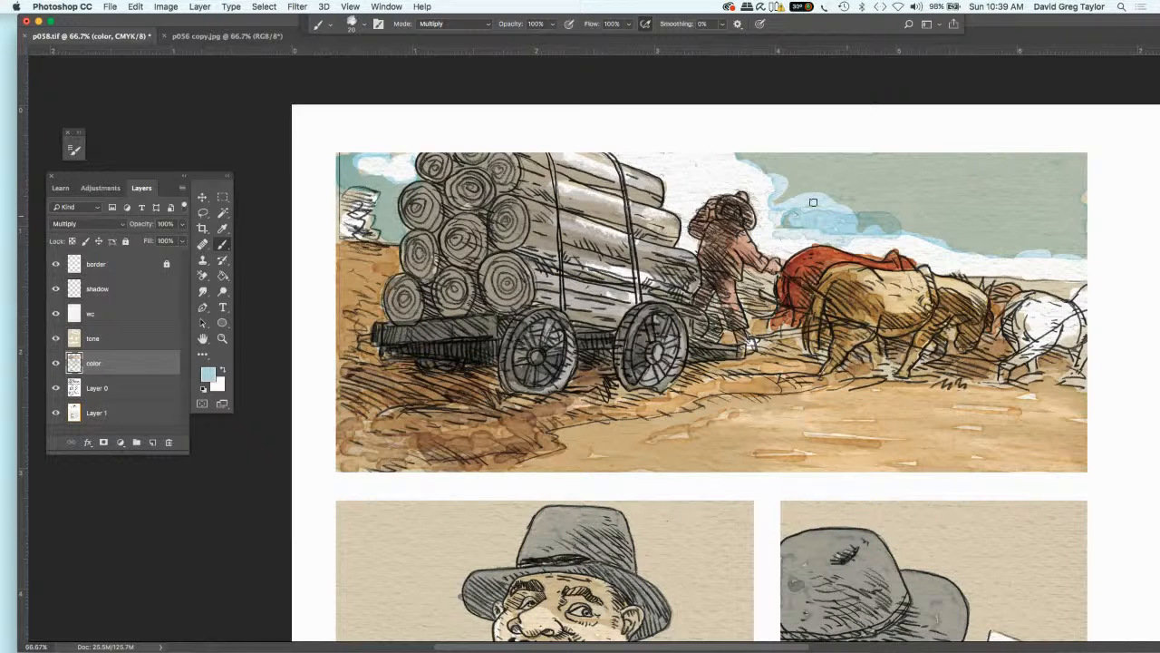
pyautogui.moveTo(781, 209); pyautogui.dragTo(819, 193)
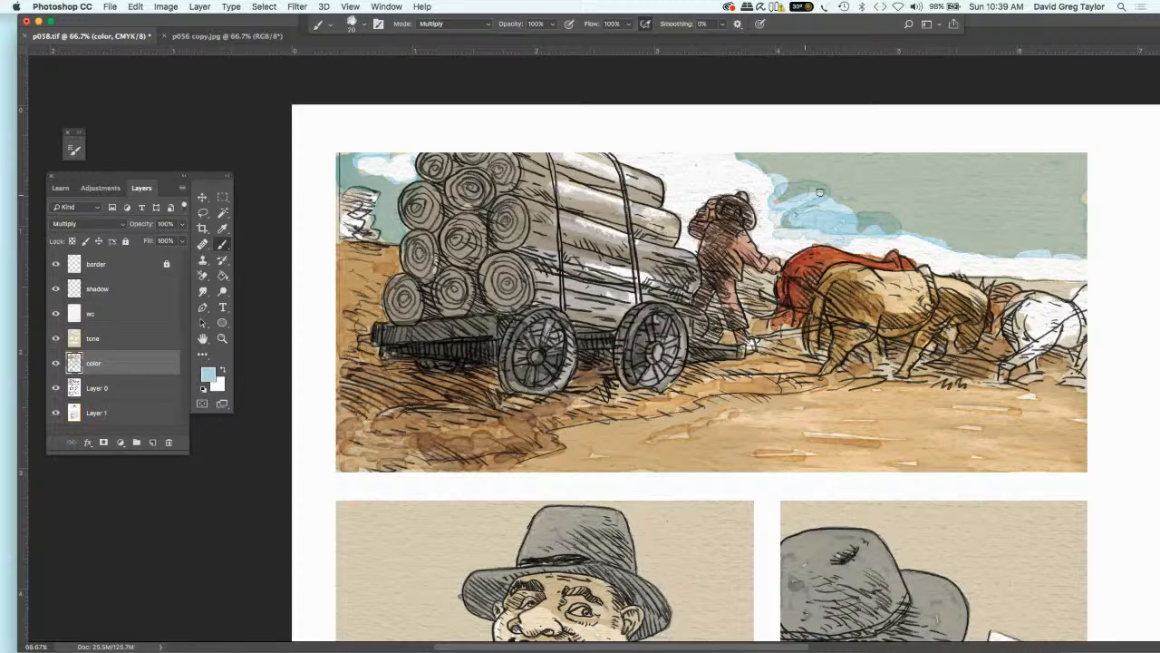
pyautogui.moveTo(776, 203)
pyautogui.mouseDown()
pyautogui.moveTo(760, 209)
pyautogui.moveTo(772, 171)
pyautogui.moveTo(769, 186)
pyautogui.moveTo(736, 188)
pyautogui.mouseUp()
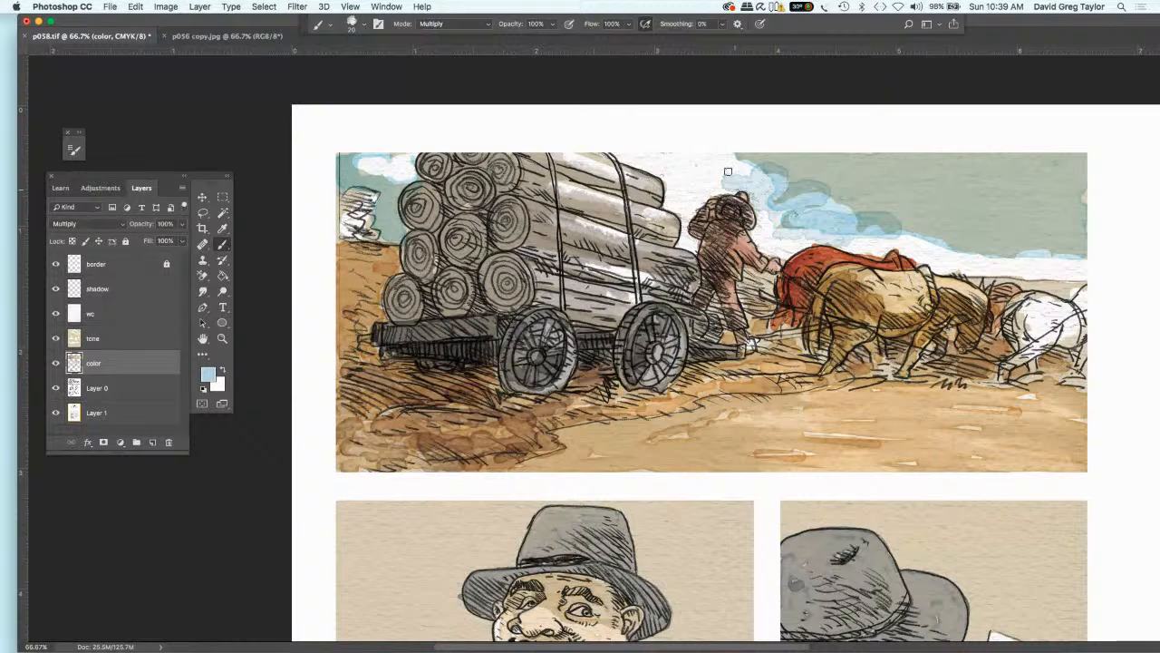
pyautogui.moveTo(714, 169)
pyautogui.mouseDown()
pyautogui.moveTo(669, 163)
pyautogui.moveTo(683, 154)
pyautogui.moveTo(701, 170)
pyautogui.mouseUp()
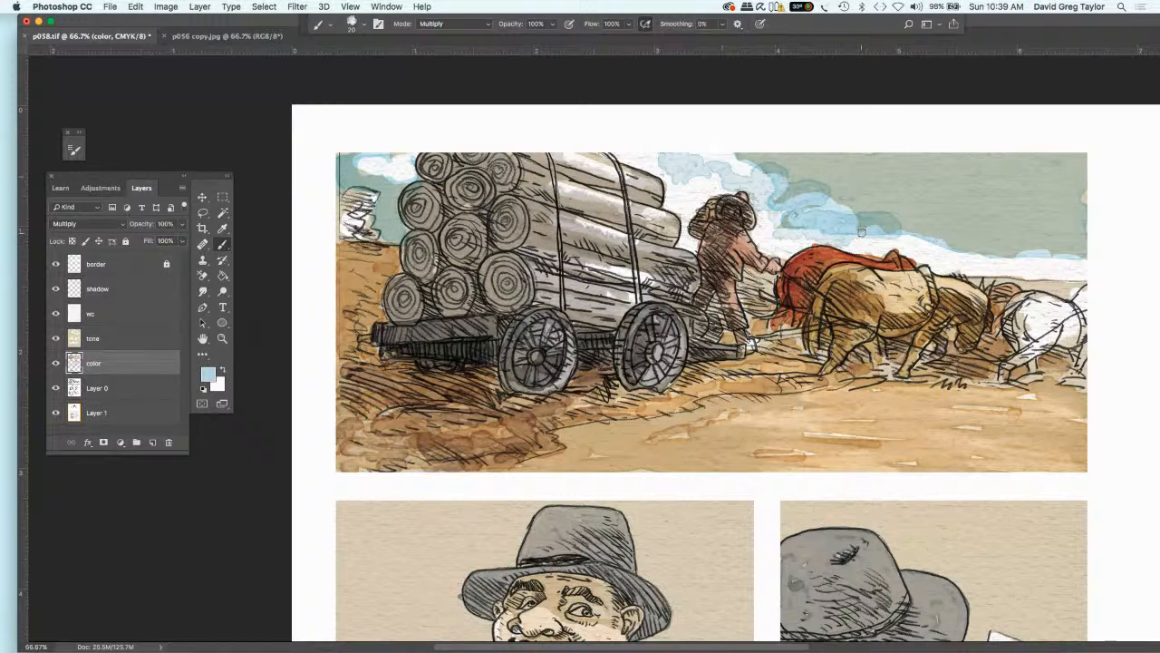
# - Extend the light blue cloud puffs above the oxen and layer more strokes to deepen the cloud shading
pyautogui.moveTo(904, 243)
pyautogui.mouseDown()
pyautogui.moveTo(933, 214)
pyautogui.moveTo(957, 232)
pyautogui.moveTo(943, 226)
pyautogui.mouseUp()
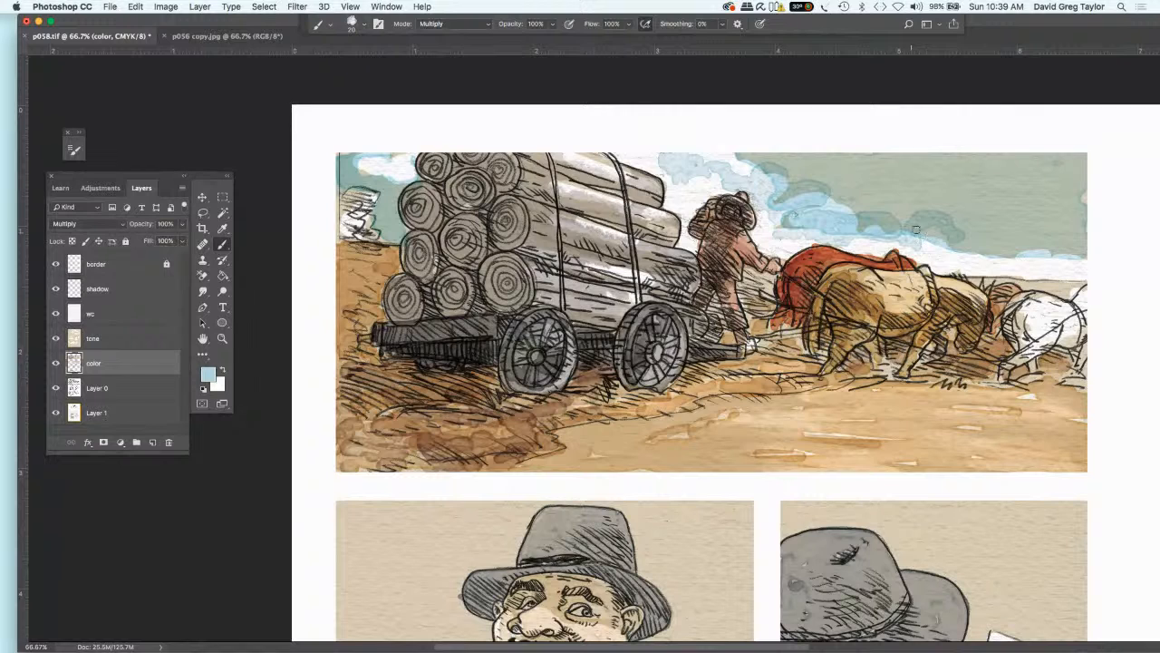
pyautogui.moveTo(916, 229); pyautogui.dragTo(937, 258)
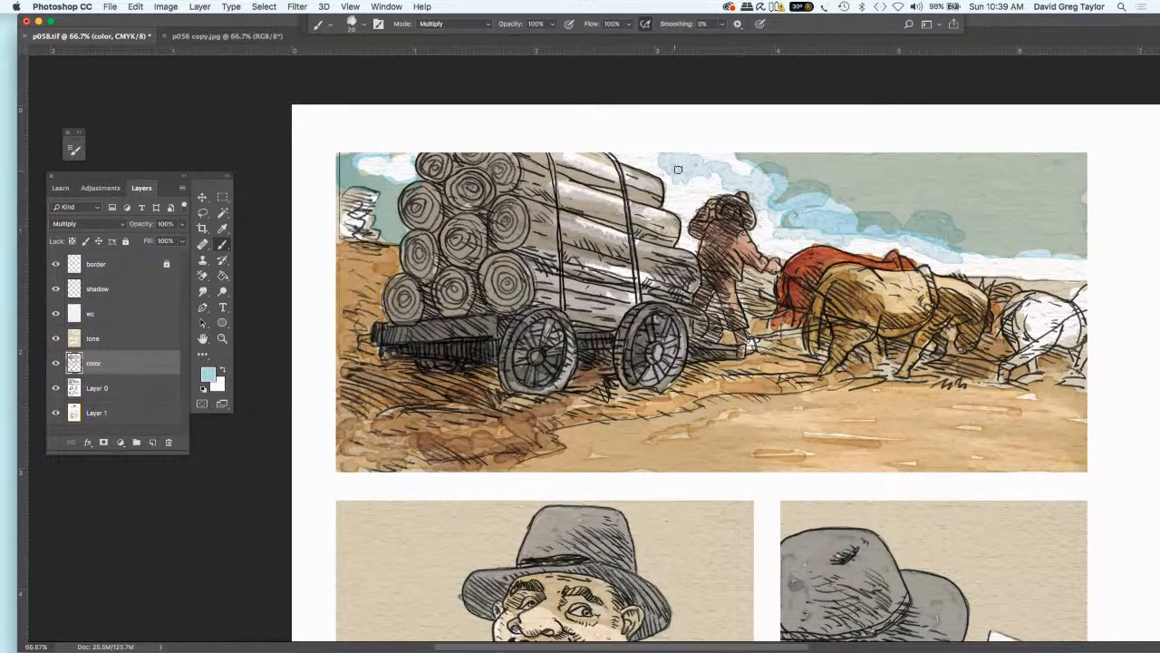
pyautogui.moveTo(669, 171); pyautogui.dragTo(684, 178)
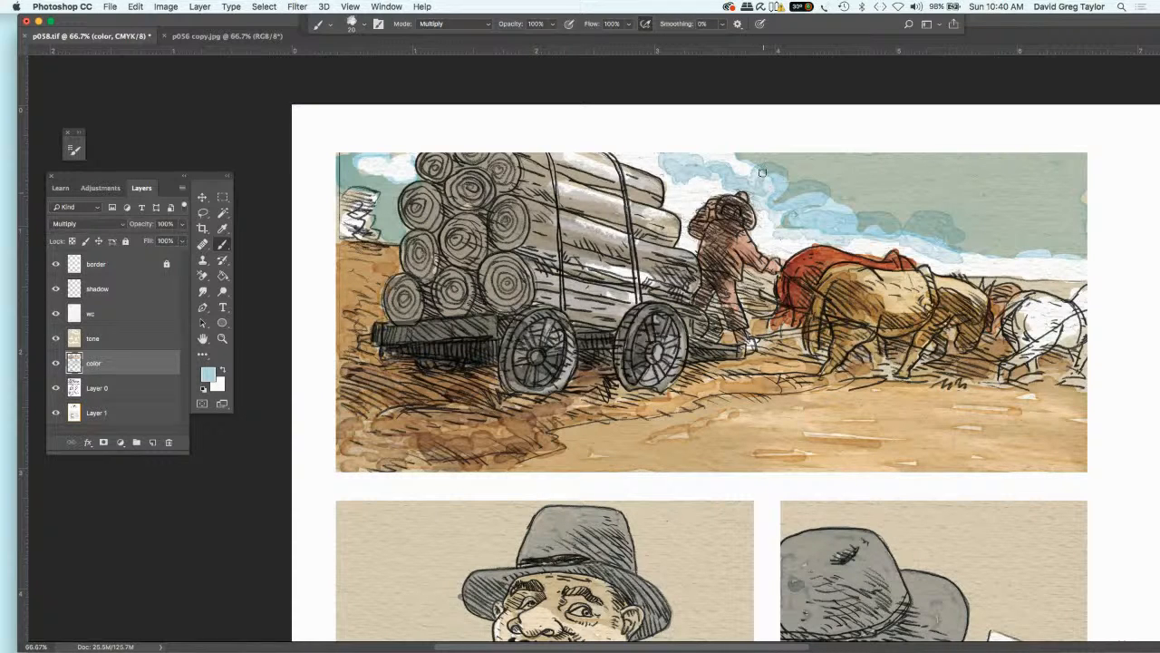
pyautogui.moveTo(762, 172)
pyautogui.mouseDown()
pyautogui.moveTo(804, 190)
pyautogui.moveTo(791, 202)
pyautogui.moveTo(821, 221)
pyautogui.moveTo(883, 234)
pyautogui.moveTo(934, 230)
pyautogui.mouseUp()
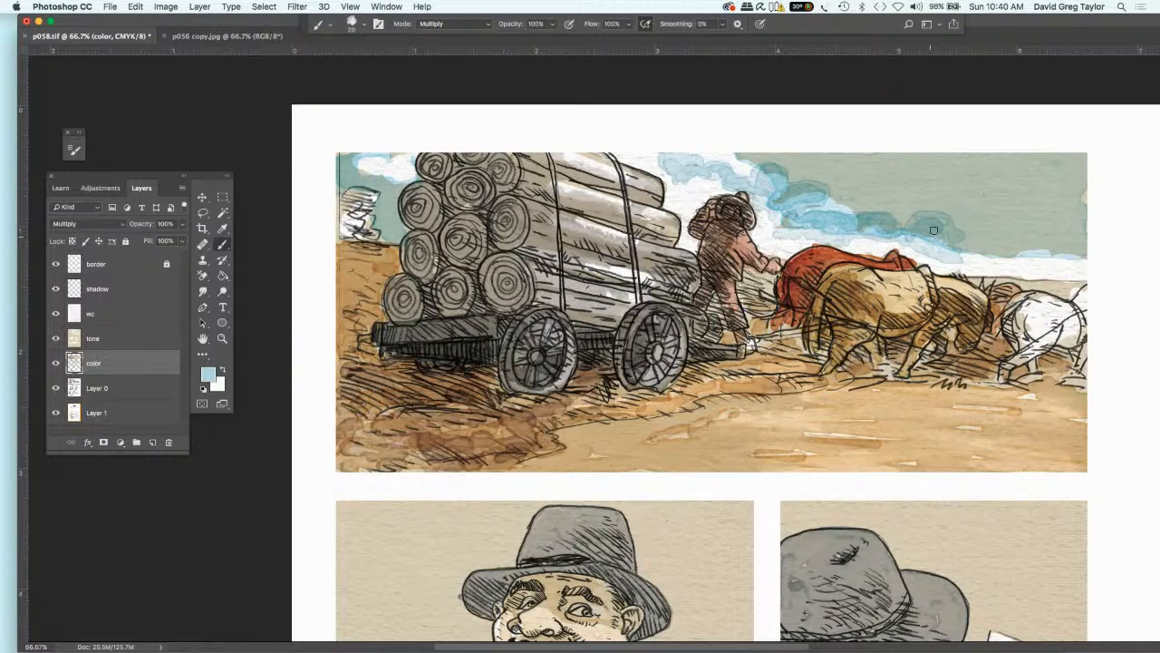
pyautogui.moveTo(944, 242); pyautogui.dragTo(937, 250)
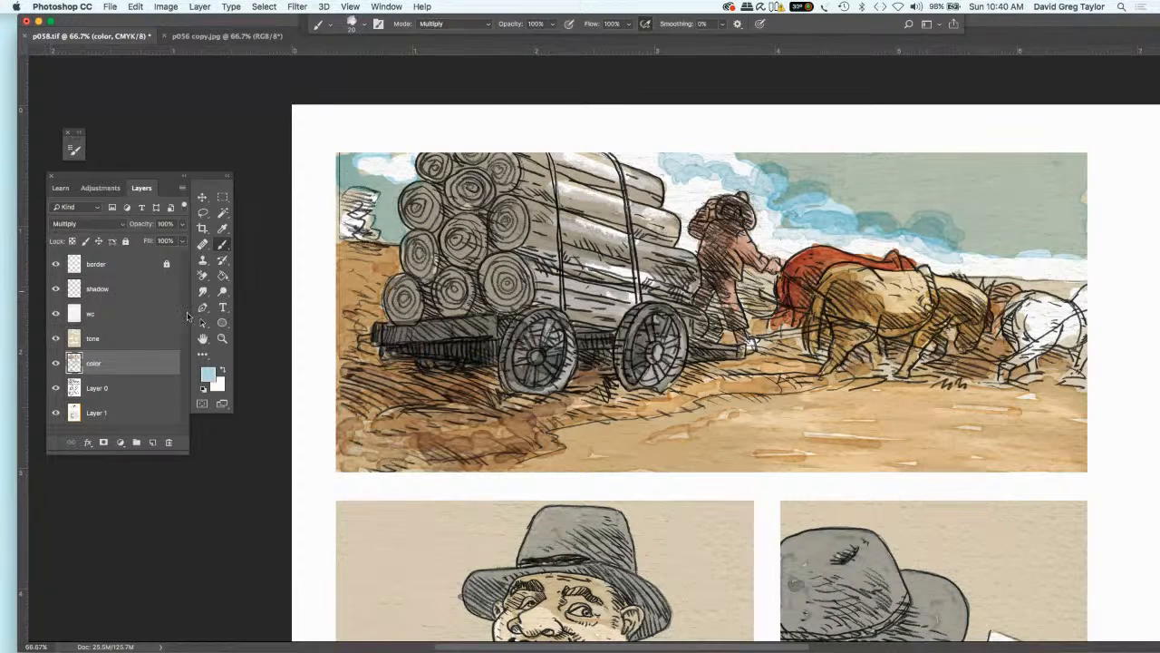
# - Set the foreground color to a brighter, more saturated sky blue
pyautogui.click(123, 341)
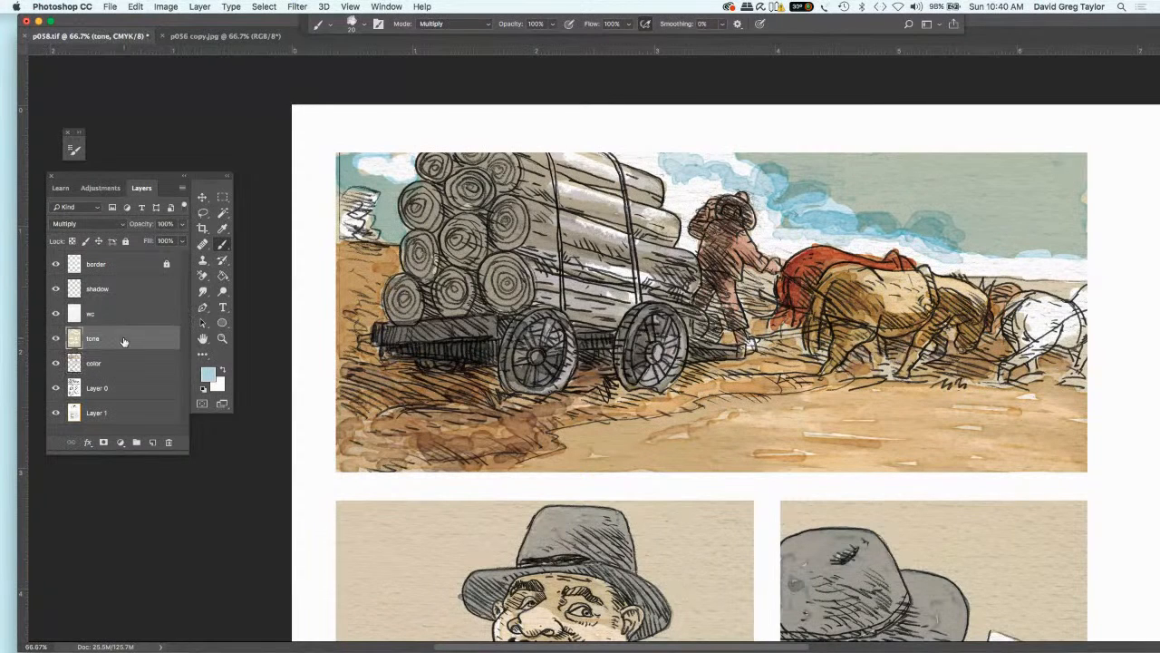
pyautogui.click(208, 373)
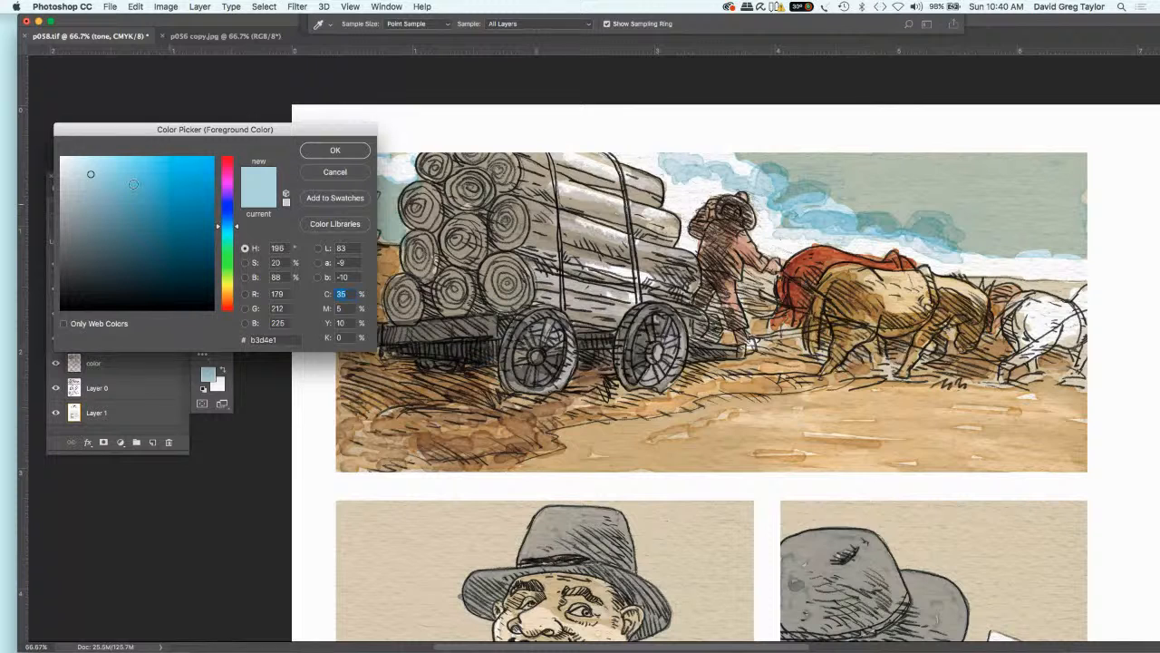
pyautogui.click(203, 169)
pyautogui.click(315, 153)
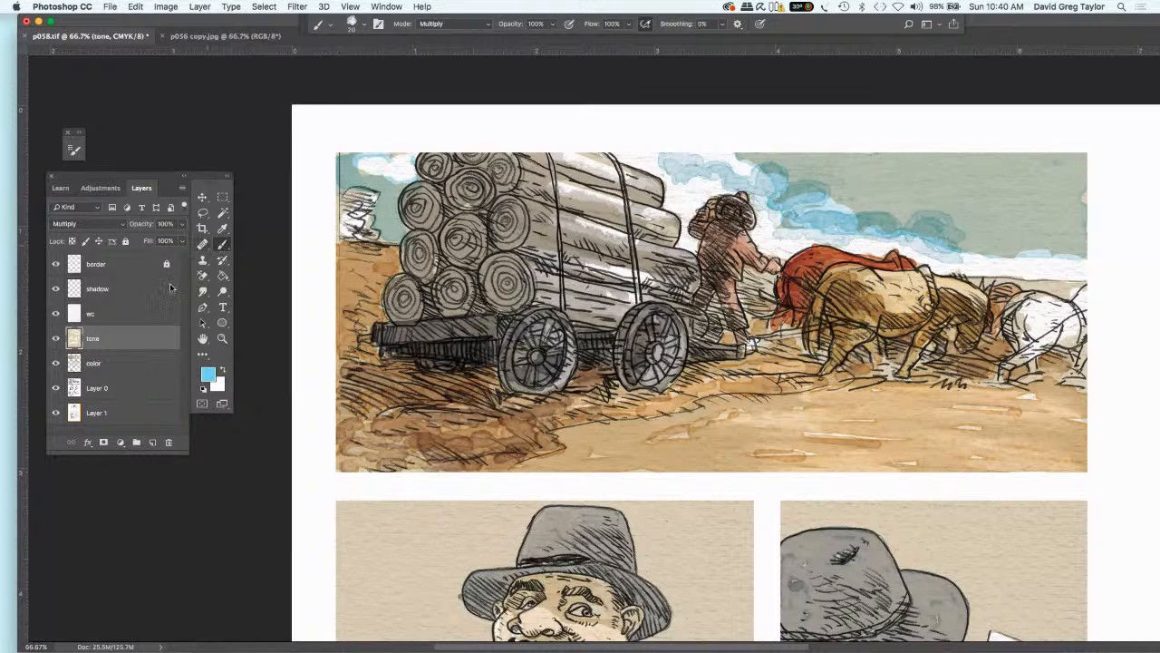
# - Brush the brighter blue over the cloud shading on the color layer, from the logs to above the red ox
pyautogui.click(130, 363)
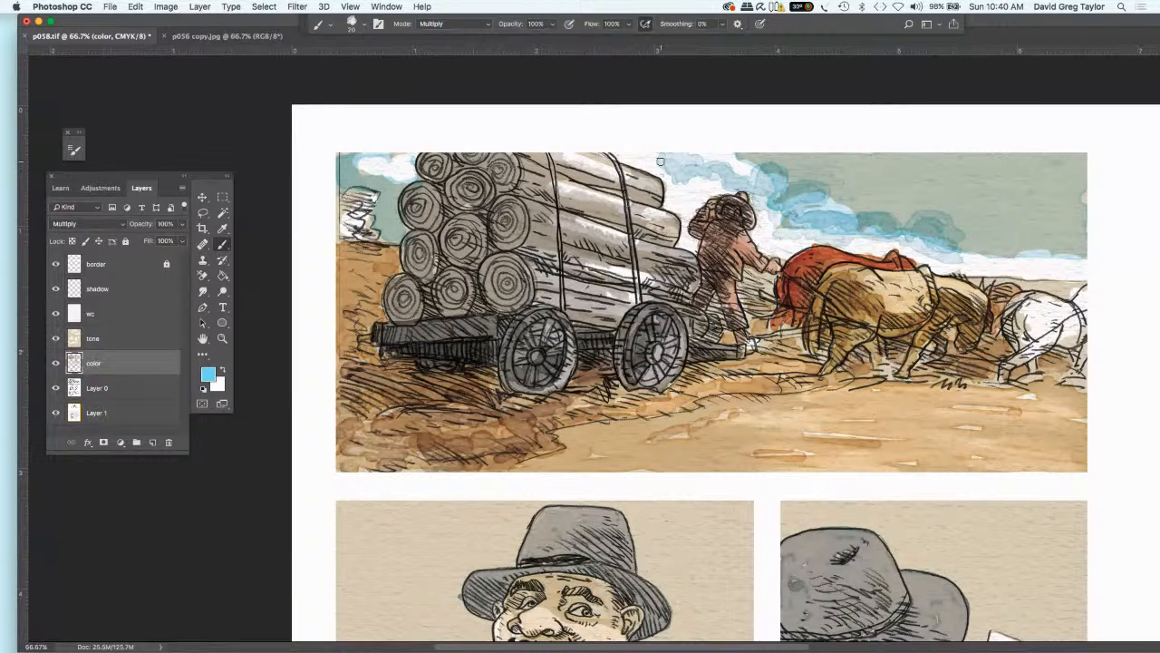
pyautogui.moveTo(664, 164)
pyautogui.mouseDown()
pyautogui.moveTo(687, 176)
pyautogui.moveTo(726, 171)
pyautogui.mouseUp()
pyautogui.moveTo(740, 175)
pyautogui.mouseDown()
pyautogui.moveTo(784, 169)
pyautogui.moveTo(779, 187)
pyautogui.moveTo(764, 187)
pyautogui.moveTo(778, 208)
pyautogui.moveTo(808, 189)
pyautogui.moveTo(805, 220)
pyautogui.moveTo(846, 215)
pyautogui.moveTo(851, 227)
pyautogui.moveTo(896, 233)
pyautogui.moveTo(869, 227)
pyautogui.mouseUp()
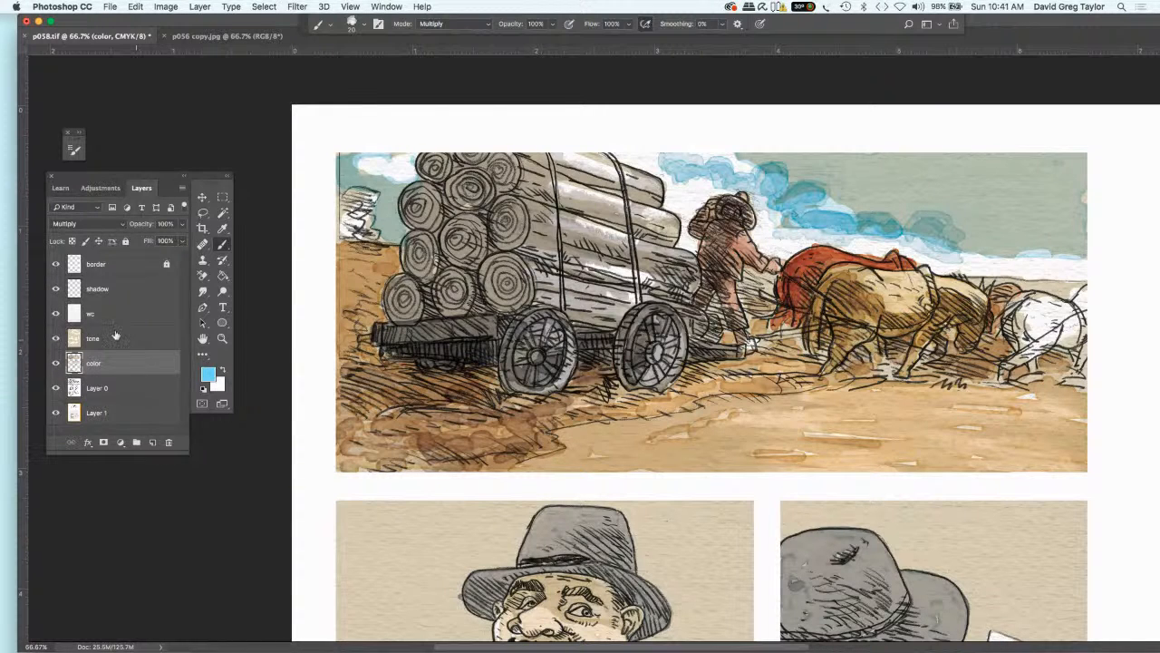
# - Set the shadow layer's blend mode to Multiply
pyautogui.click(135, 288)
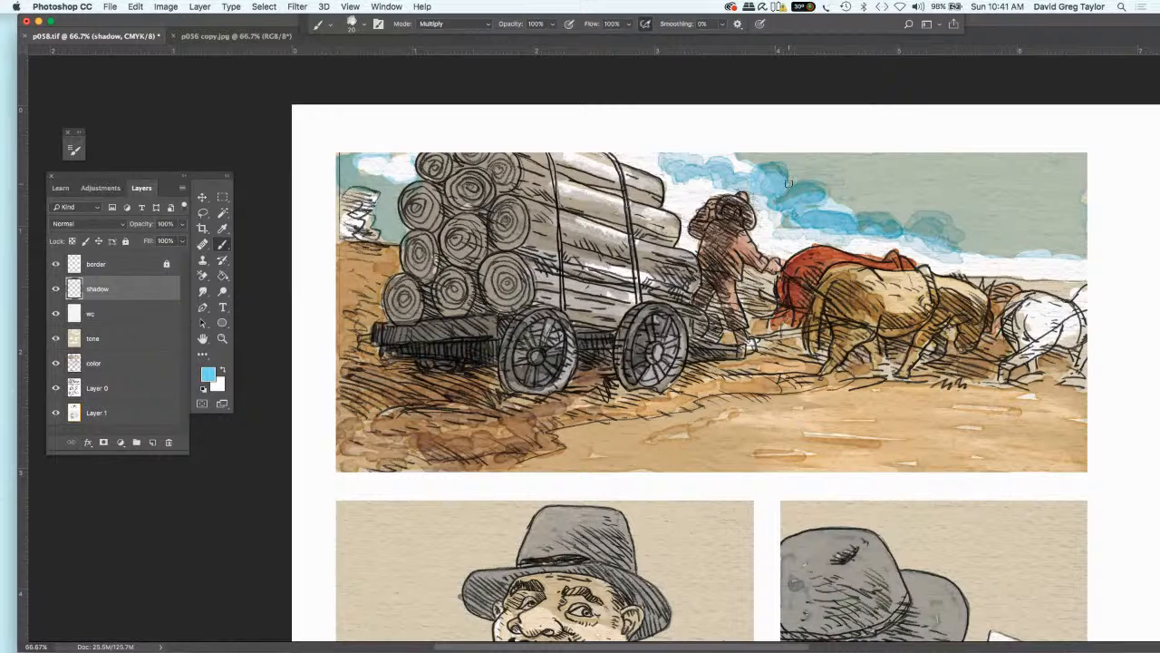
pyautogui.click(96, 224)
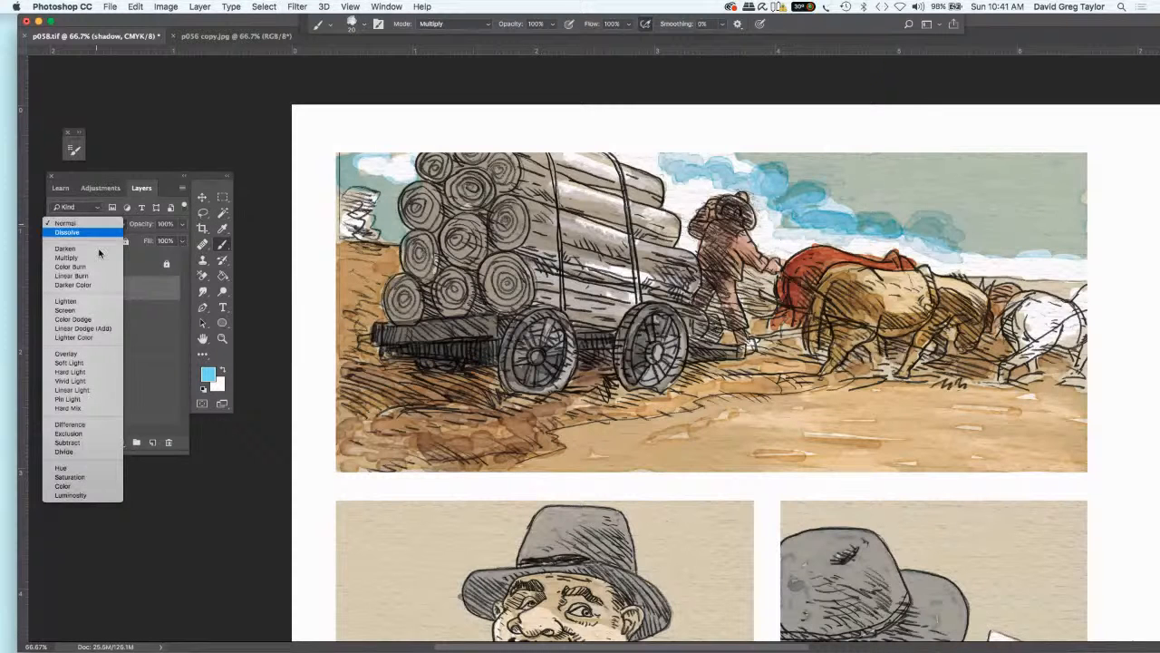
pyautogui.click(98, 256)
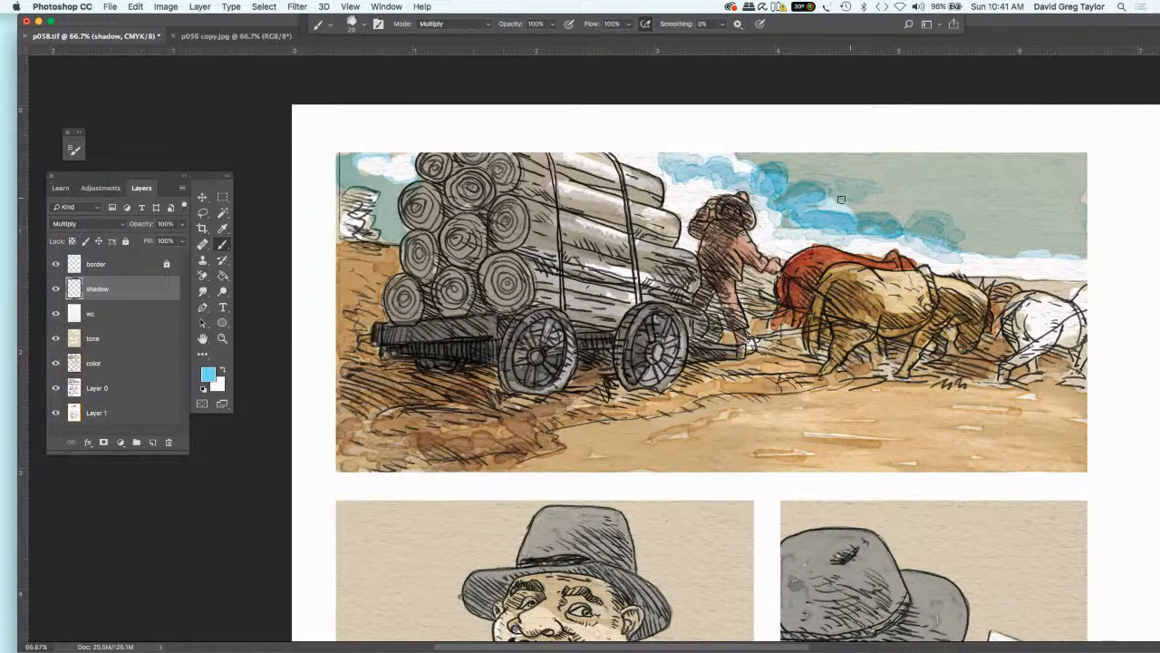
# - Brush the bright blue over the open sky above the oxen and the cloud near the logs on the shadow layer
pyautogui.moveTo(870, 198)
pyautogui.mouseDown()
pyautogui.moveTo(956, 165)
pyautogui.moveTo(997, 186)
pyautogui.moveTo(1049, 178)
pyautogui.moveTo(1049, 155)
pyautogui.moveTo(1036, 165)
pyautogui.moveTo(1050, 157)
pyautogui.moveTo(1002, 166)
pyautogui.moveTo(1071, 168)
pyautogui.moveTo(961, 161)
pyautogui.moveTo(1021, 167)
pyautogui.moveTo(966, 168)
pyautogui.moveTo(998, 178)
pyautogui.moveTo(982, 174)
pyautogui.mouseUp()
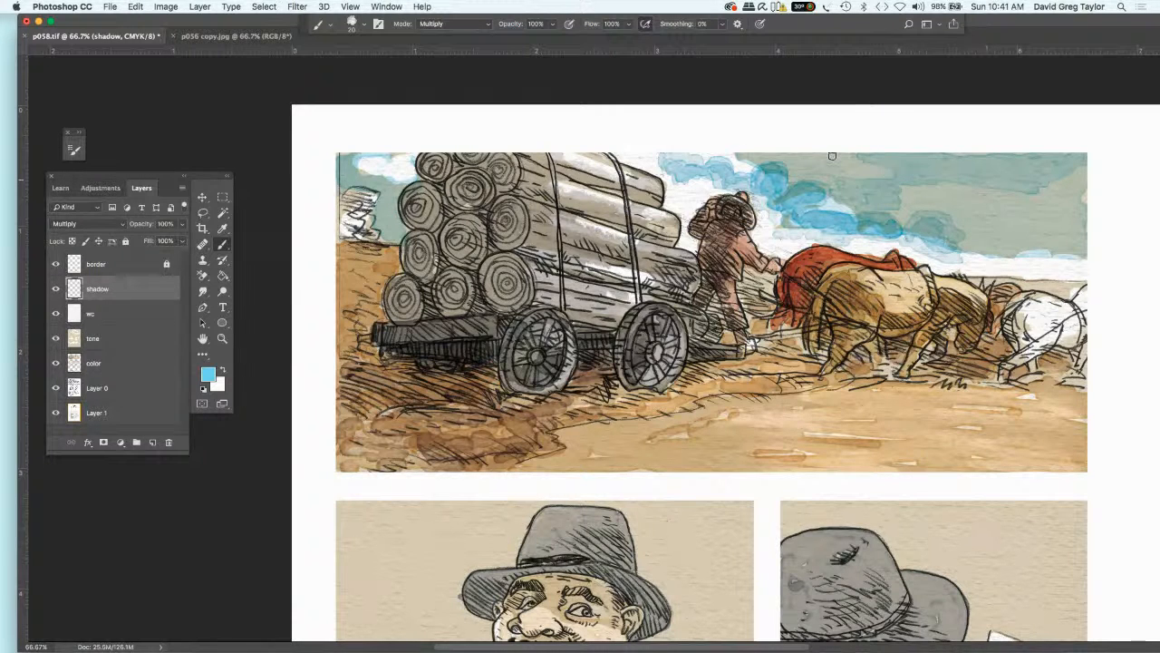
pyautogui.moveTo(832, 155); pyautogui.dragTo(828, 156)
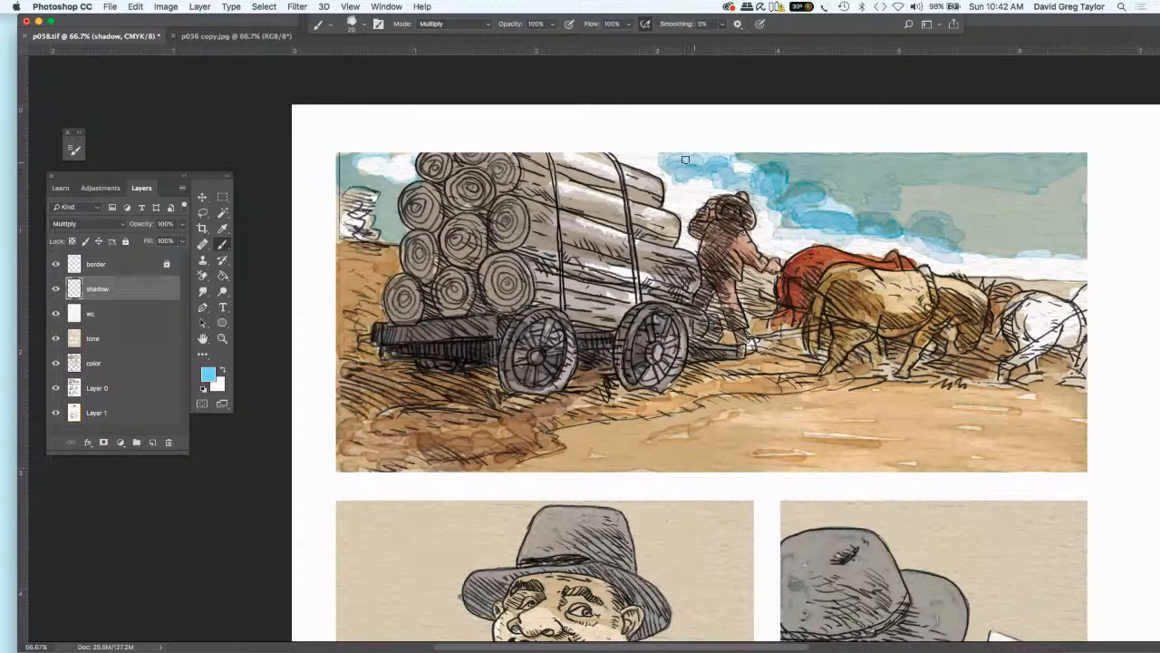
pyautogui.moveTo(732, 168); pyautogui.dragTo(726, 180)
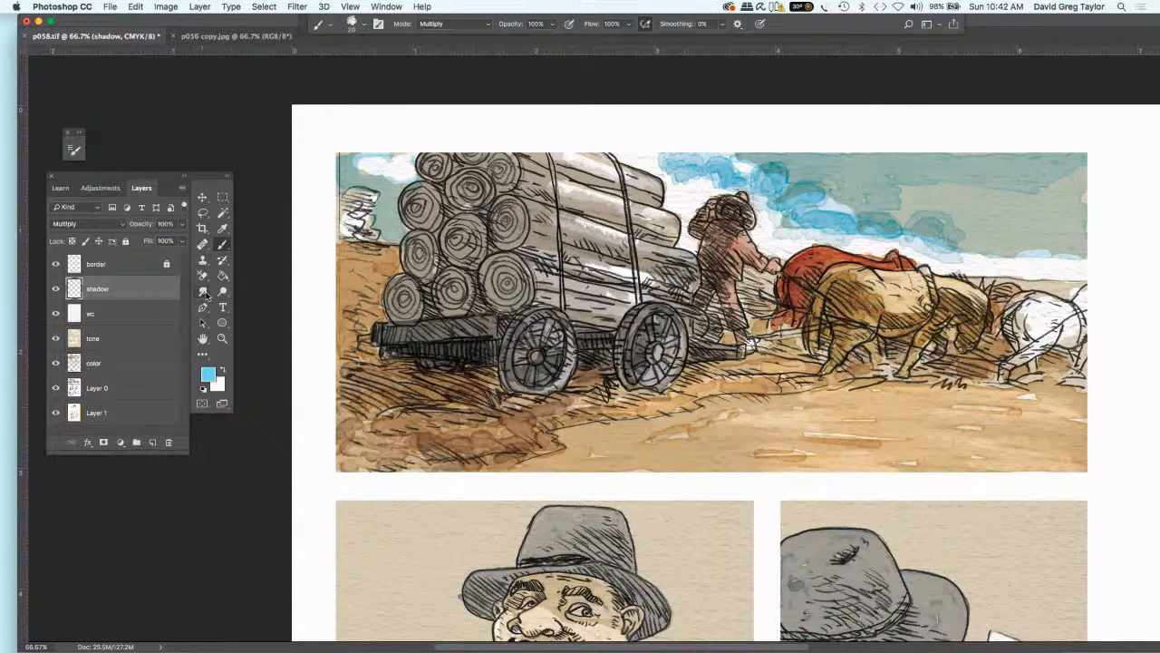
# - Smudge the blue cloud shading on the color layer to blend it from above the red ox to the logs
pyautogui.click(204, 292)
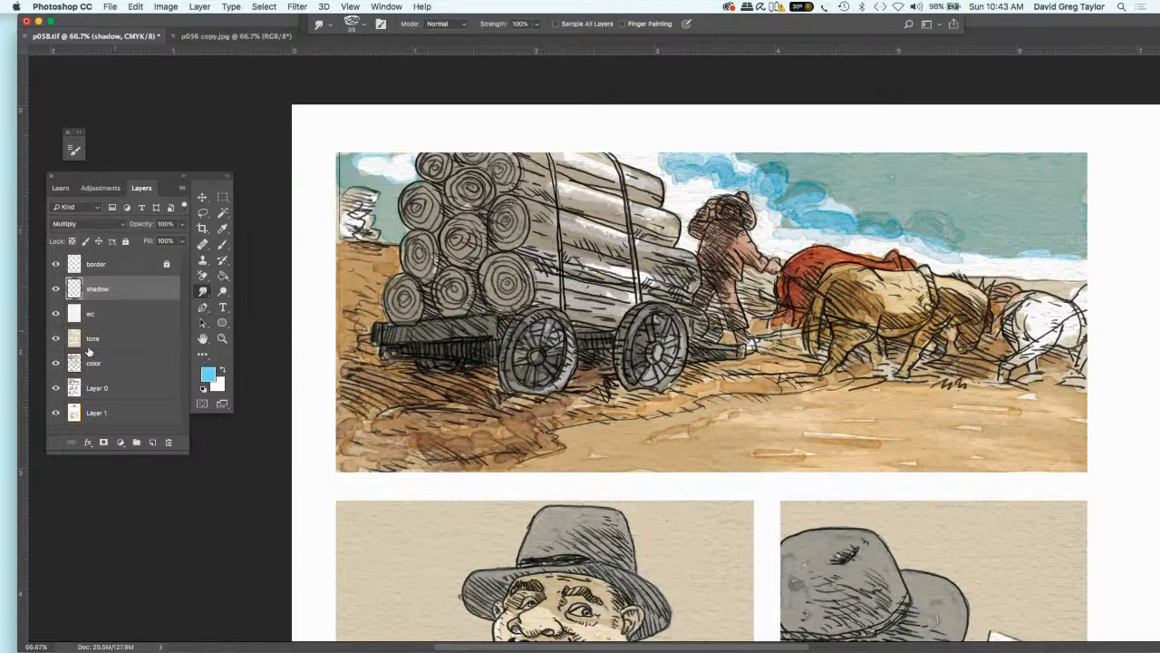
pyautogui.click(114, 364)
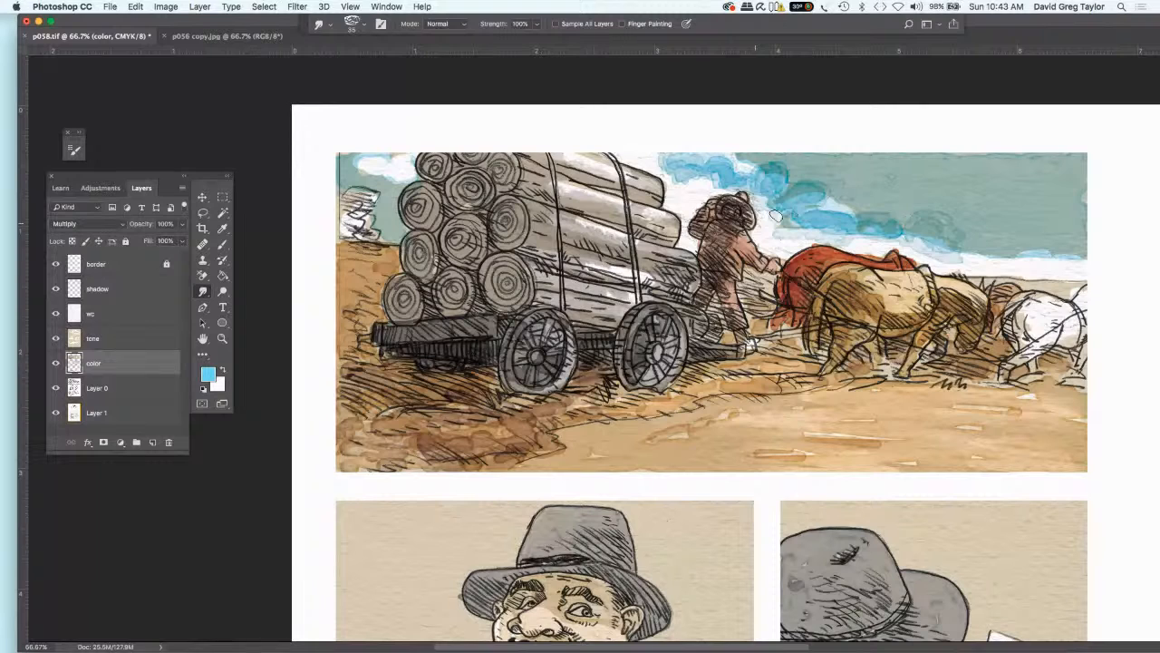
pyautogui.moveTo(799, 209)
pyautogui.mouseDown()
pyautogui.moveTo(828, 186)
pyautogui.moveTo(827, 201)
pyautogui.mouseUp()
pyautogui.moveTo(743, 182)
pyautogui.mouseDown()
pyautogui.moveTo(751, 161)
pyautogui.moveTo(675, 182)
pyautogui.moveTo(668, 155)
pyautogui.mouseUp()
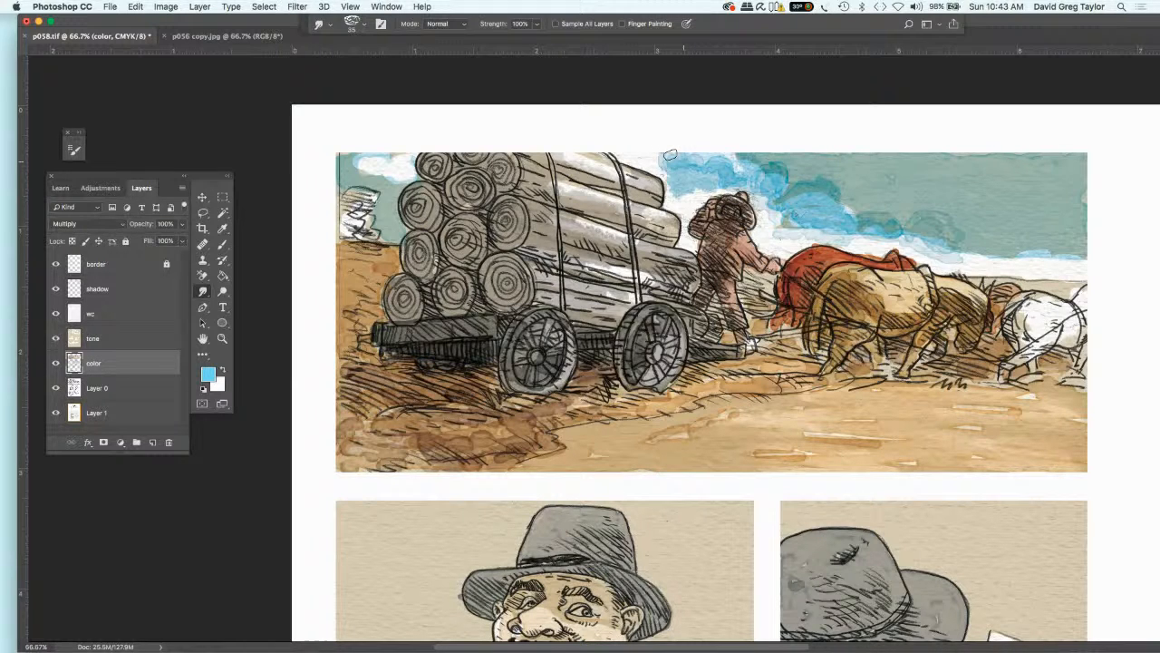
# - Smudge the cloud edge above the red ox and dodge the blue cloud shading from the logs to the oxen on the color layer
pyautogui.moveTo(783, 214)
pyautogui.mouseDown()
pyautogui.moveTo(905, 238)
pyautogui.moveTo(924, 255)
pyautogui.moveTo(873, 232)
pyautogui.moveTo(881, 209)
pyautogui.moveTo(857, 221)
pyautogui.moveTo(977, 249)
pyautogui.moveTo(868, 231)
pyautogui.mouseUp()
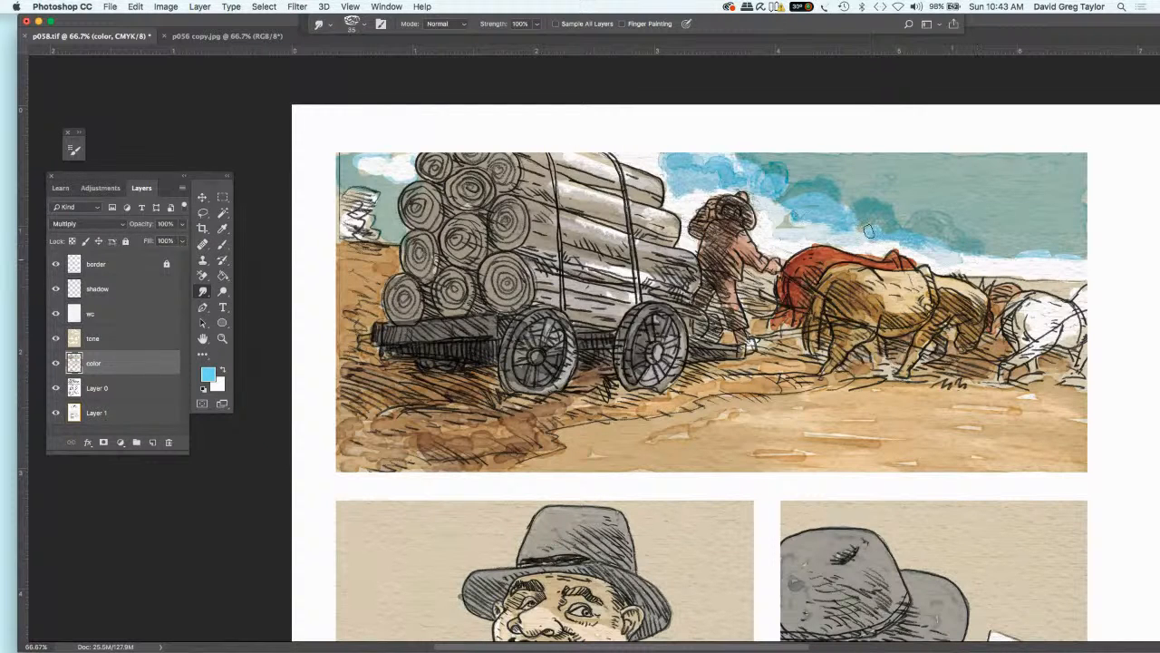
pyautogui.click(124, 338)
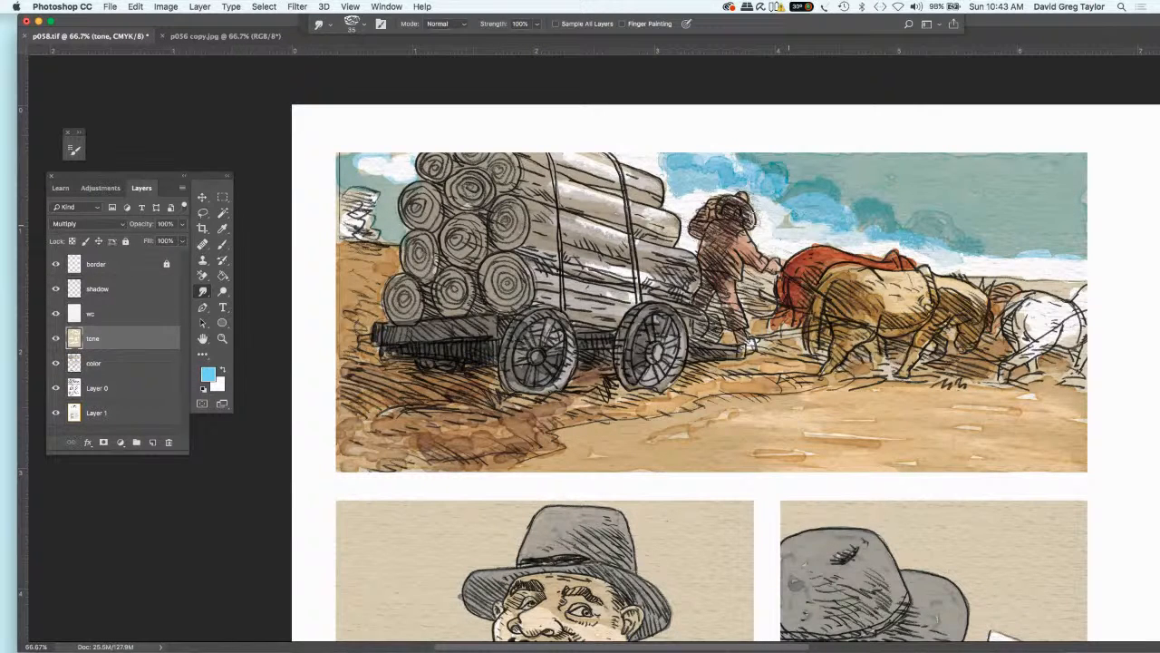
pyautogui.press('o')
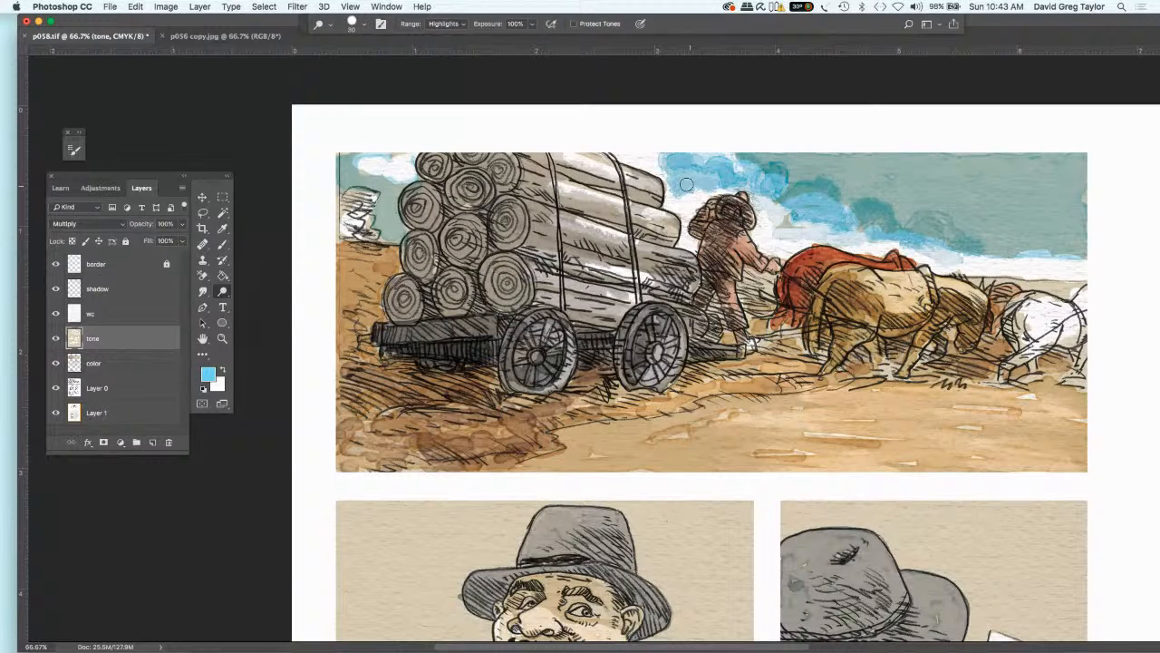
pyautogui.click(137, 280)
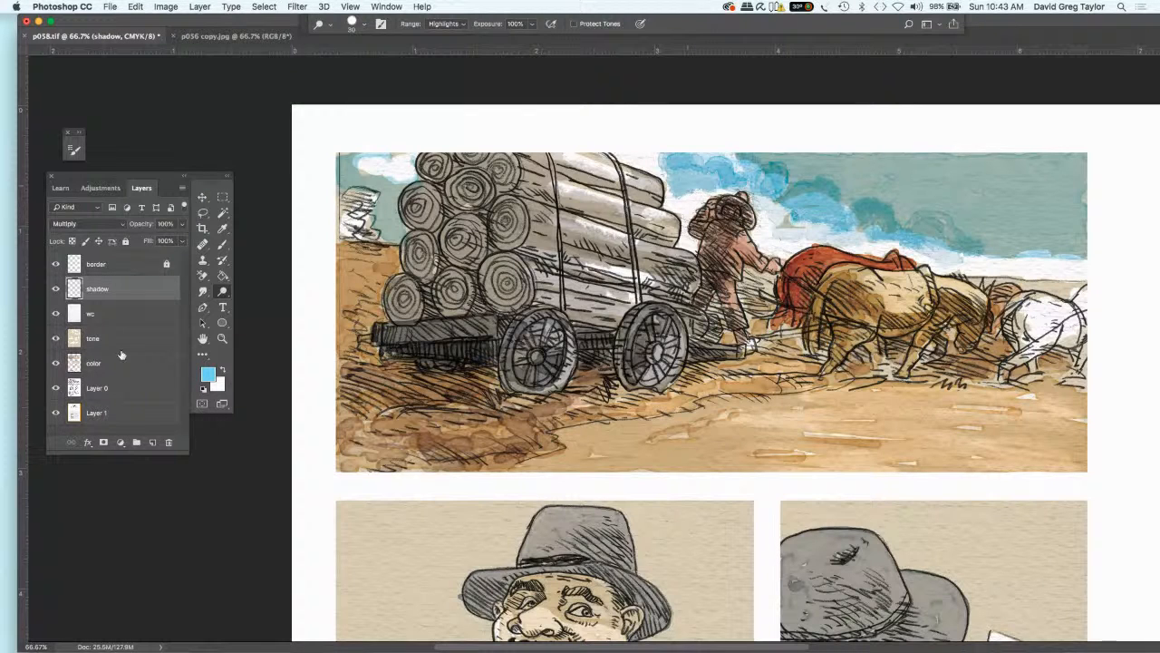
pyautogui.click(114, 391)
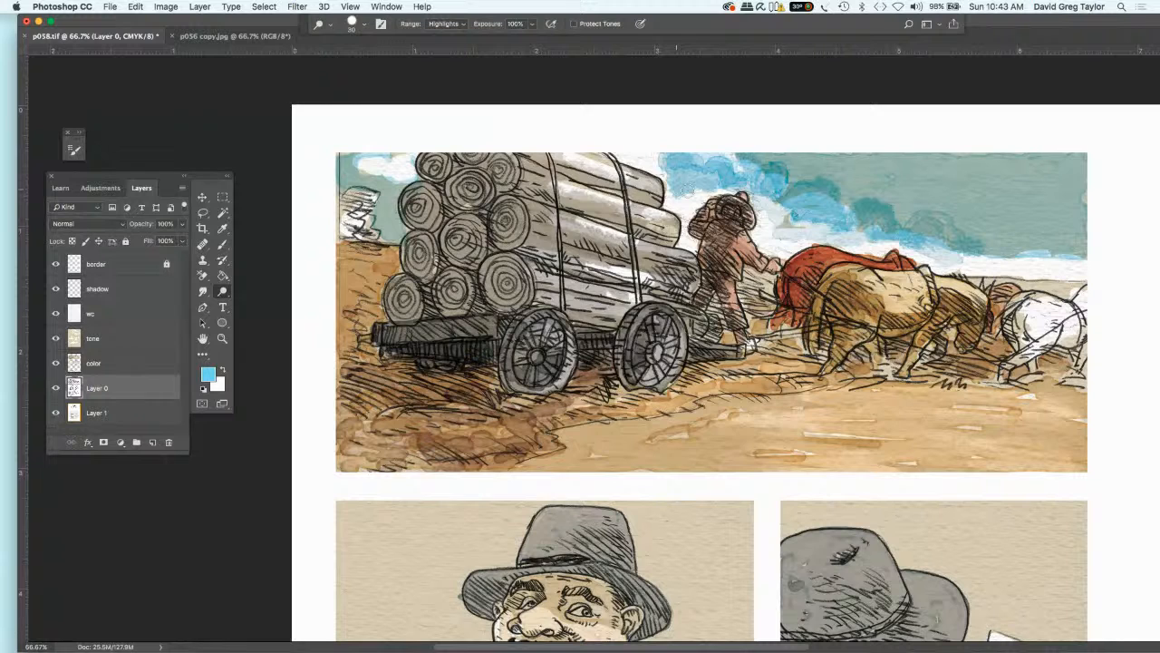
pyautogui.click(125, 366)
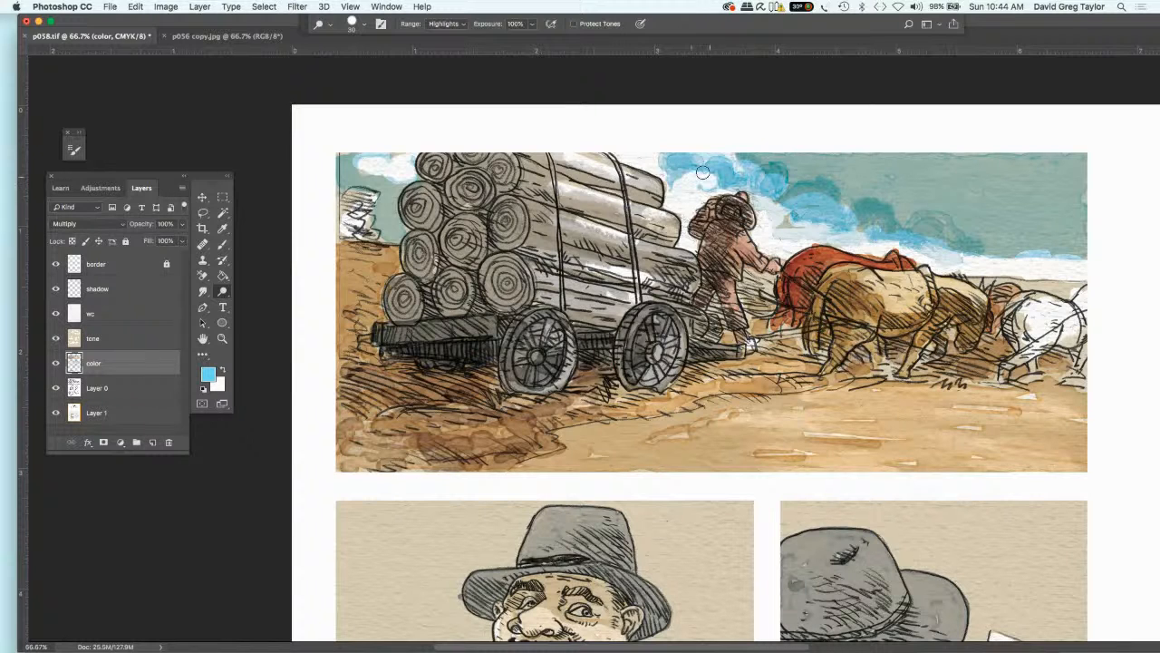
pyautogui.moveTo(678, 173); pyautogui.dragTo(665, 161)
pyautogui.moveTo(722, 186)
pyautogui.mouseDown()
pyautogui.moveTo(698, 162)
pyautogui.moveTo(758, 186)
pyautogui.moveTo(787, 218)
pyautogui.moveTo(832, 218)
pyautogui.mouseUp()
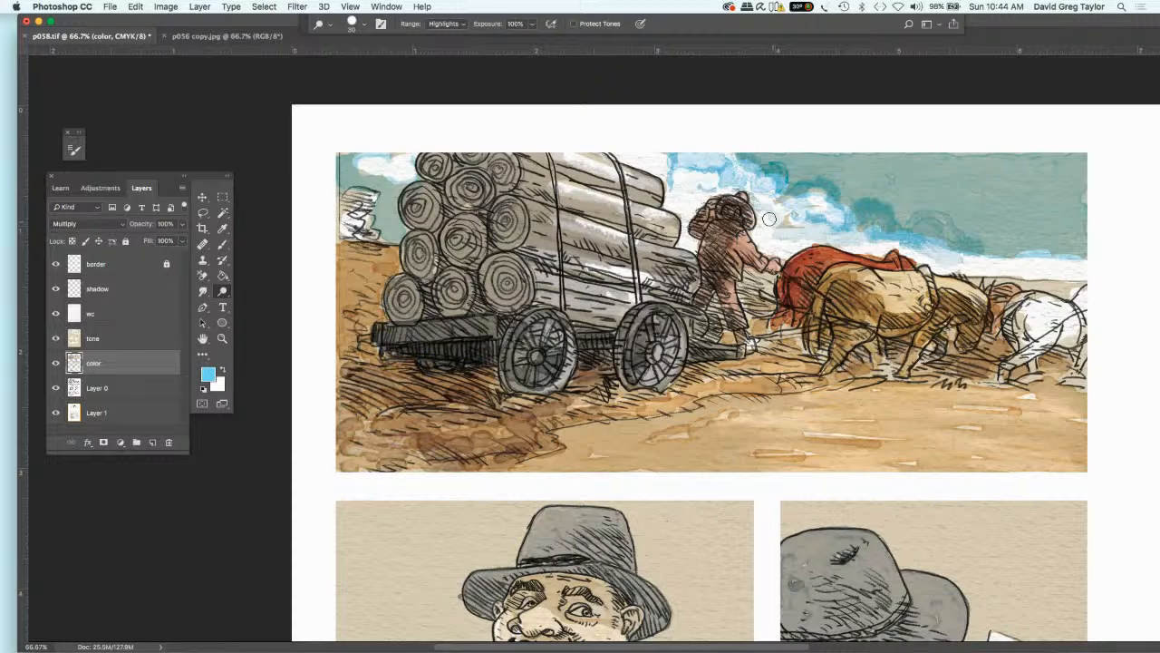
pyautogui.moveTo(769, 218); pyautogui.dragTo(803, 233)
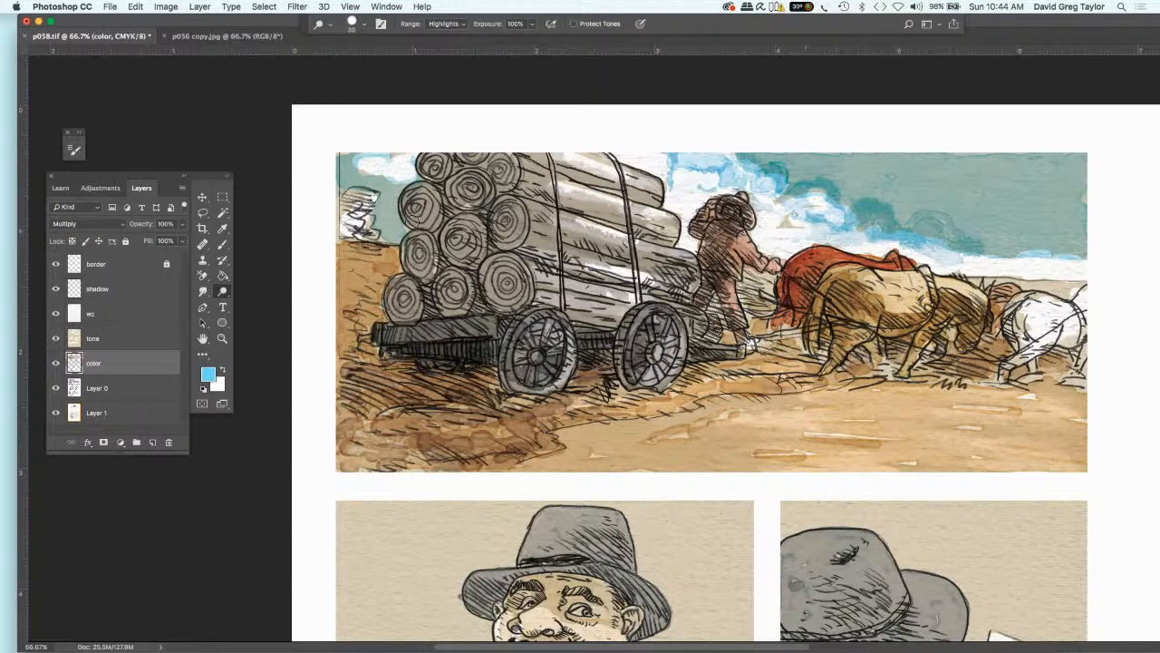
# - Dodge the clouds between the driver and the oxen on the tone layer, and the blue beside the logs on the color layer
pyautogui.click(149, 338)
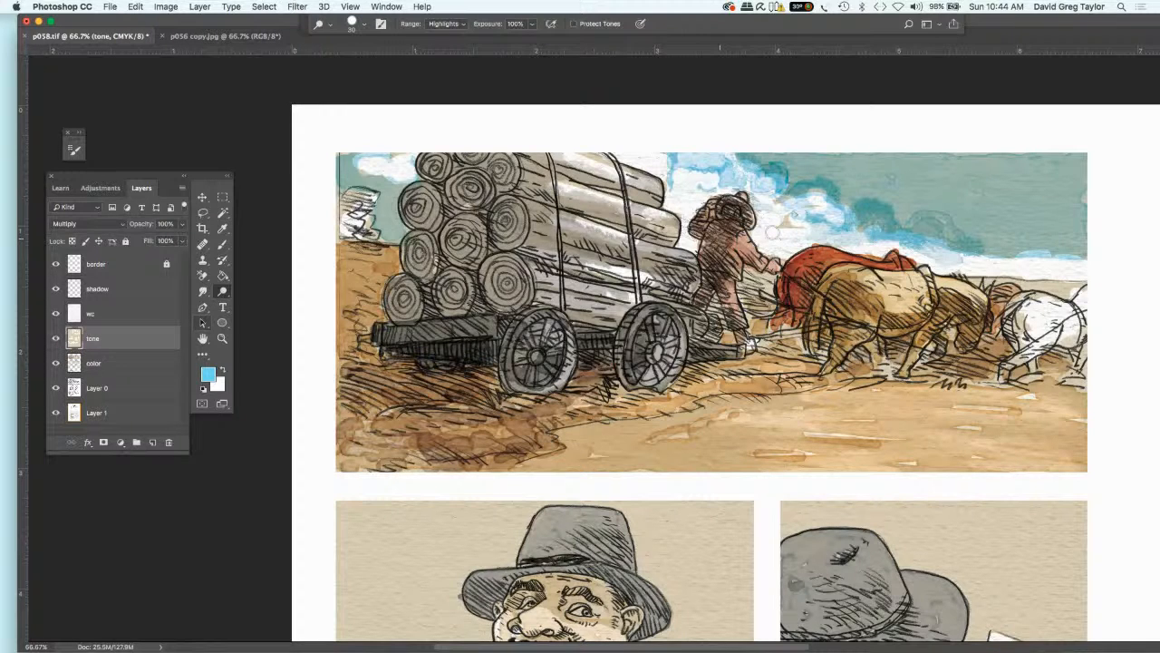
pyautogui.moveTo(773, 232)
pyautogui.mouseDown()
pyautogui.moveTo(792, 202)
pyautogui.moveTo(809, 222)
pyautogui.moveTo(883, 221)
pyautogui.mouseUp()
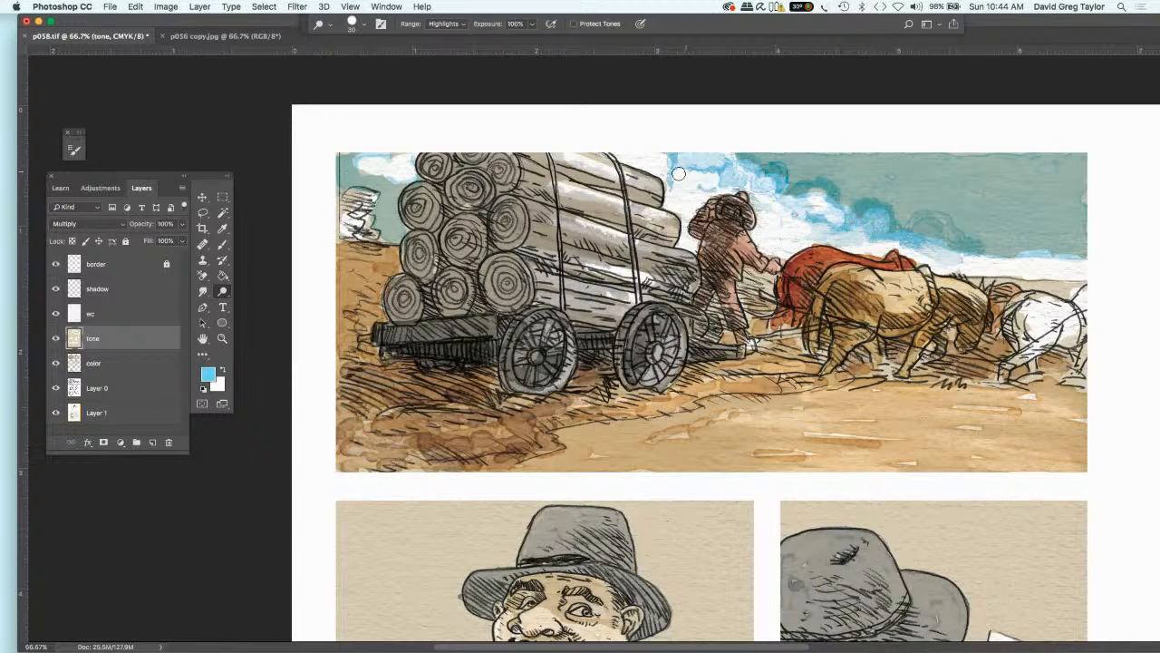
pyautogui.click(109, 363)
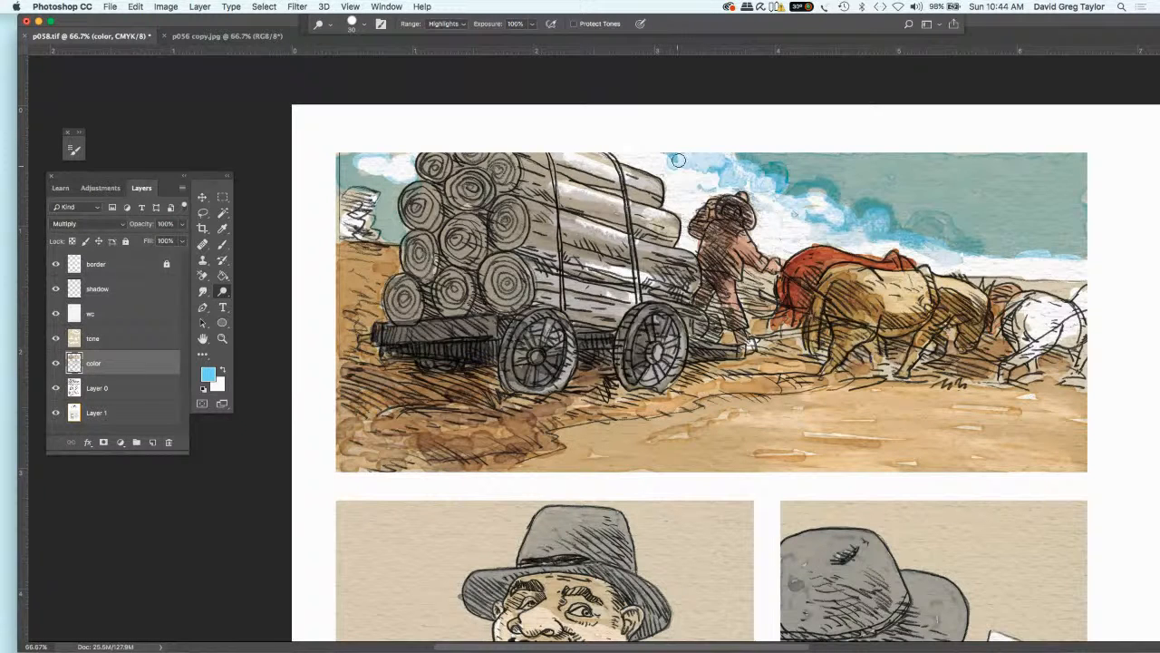
# - Dodge the tone layer across the open sky above the oxen and the sky patch behind the log pile
pyautogui.click(148, 288)
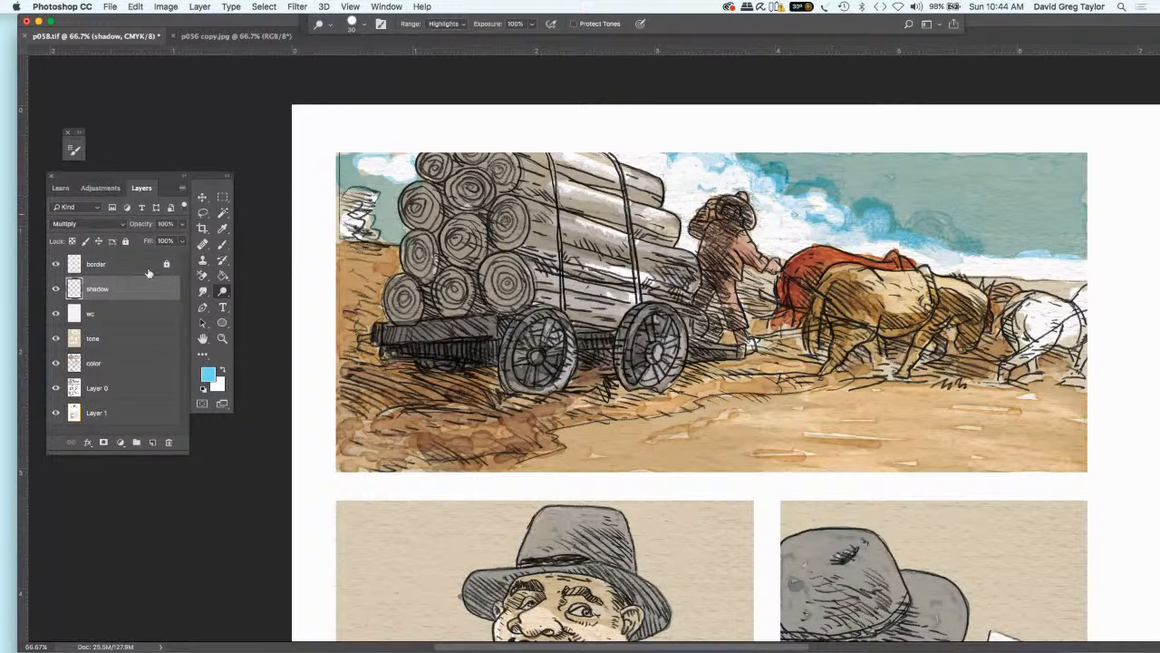
pyautogui.click(121, 338)
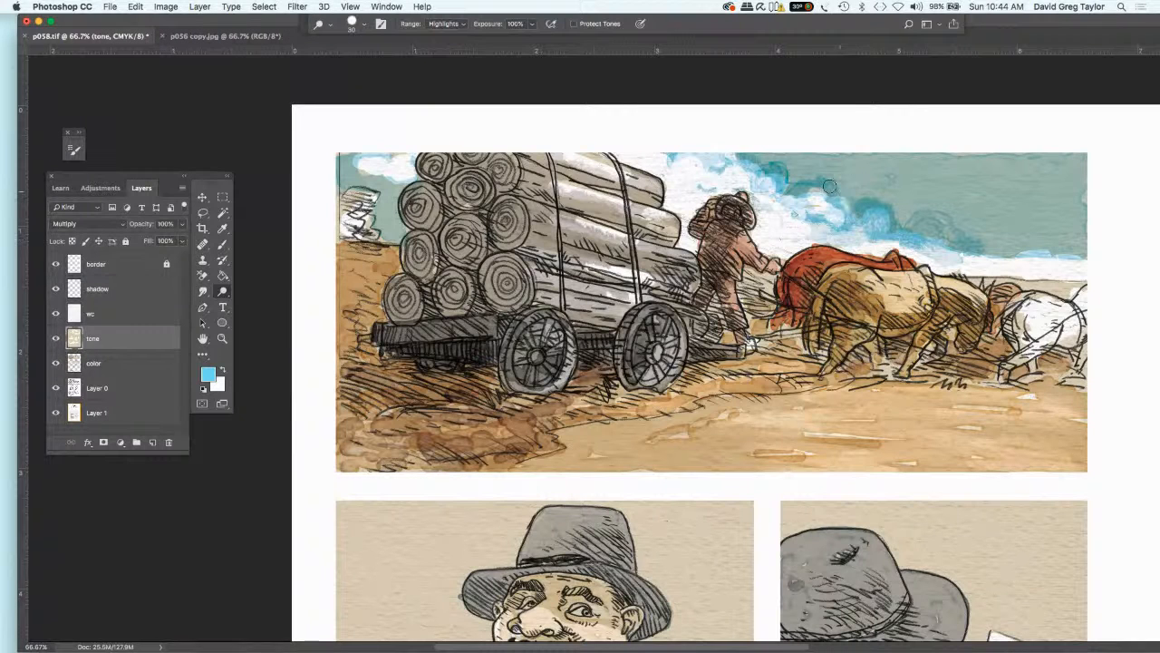
pyautogui.moveTo(830, 161)
pyautogui.mouseDown()
pyautogui.moveTo(1090, 171)
pyautogui.moveTo(1030, 155)
pyautogui.moveTo(810, 177)
pyautogui.moveTo(795, 164)
pyautogui.moveTo(900, 218)
pyautogui.mouseUp()
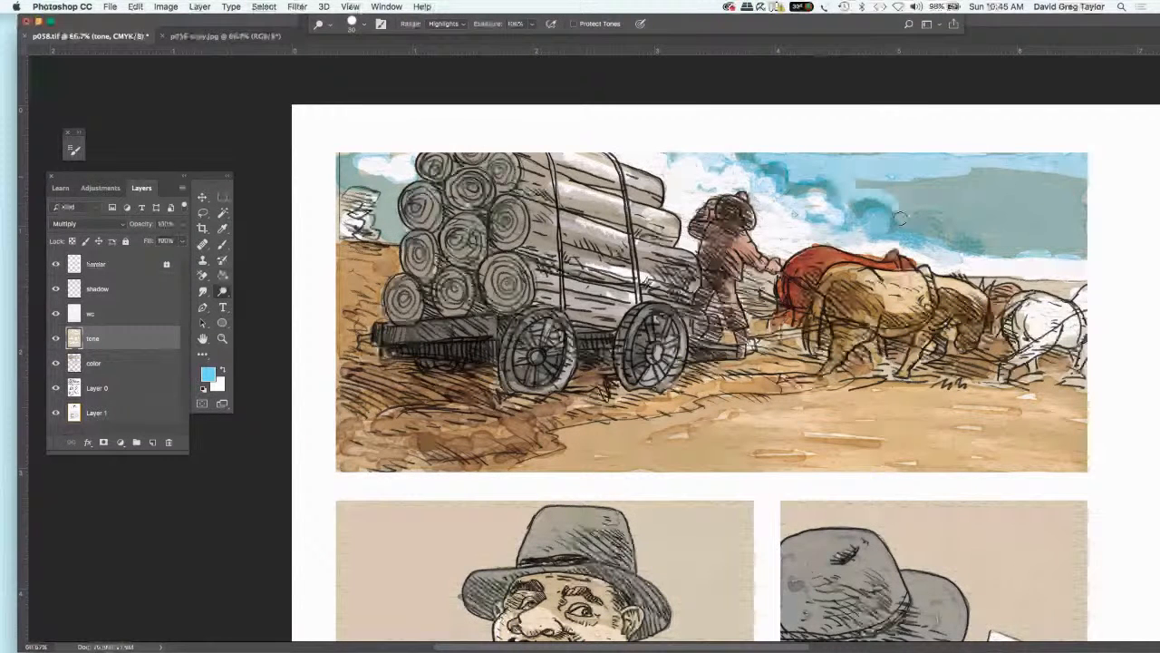
pyautogui.moveTo(900, 217)
pyautogui.mouseDown()
pyautogui.moveTo(970, 246)
pyautogui.moveTo(1085, 251)
pyautogui.moveTo(1081, 179)
pyautogui.moveTo(1022, 179)
pyautogui.mouseUp()
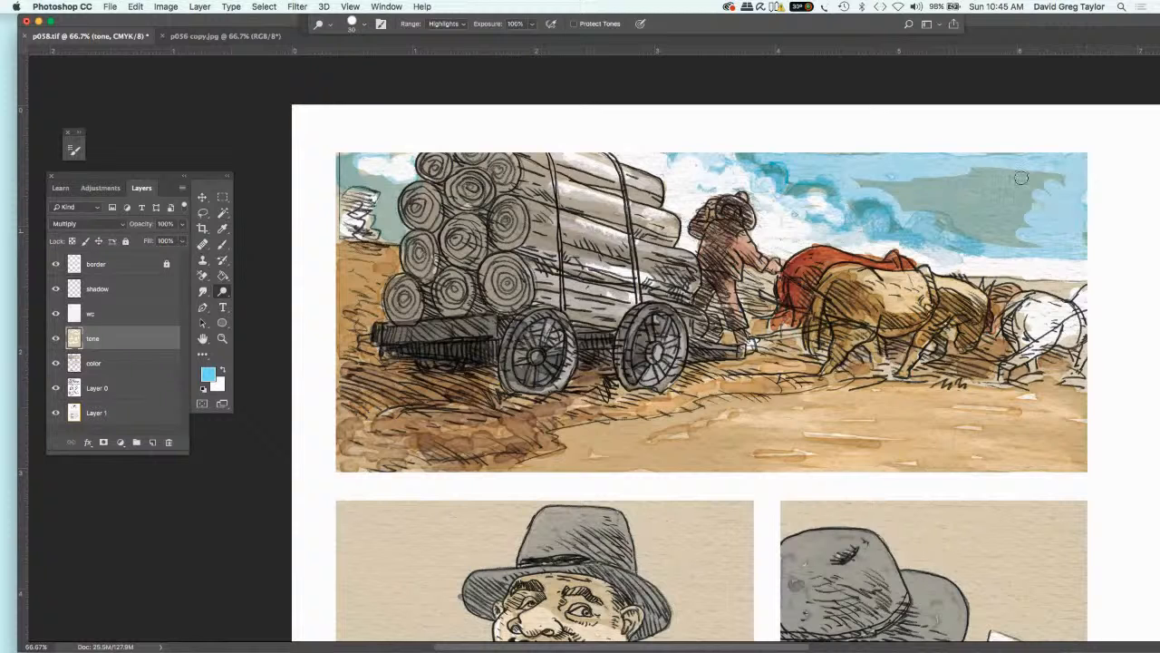
pyautogui.moveTo(954, 166)
pyautogui.mouseDown()
pyautogui.moveTo(874, 189)
pyautogui.moveTo(995, 241)
pyautogui.moveTo(949, 213)
pyautogui.moveTo(1025, 209)
pyautogui.mouseUp()
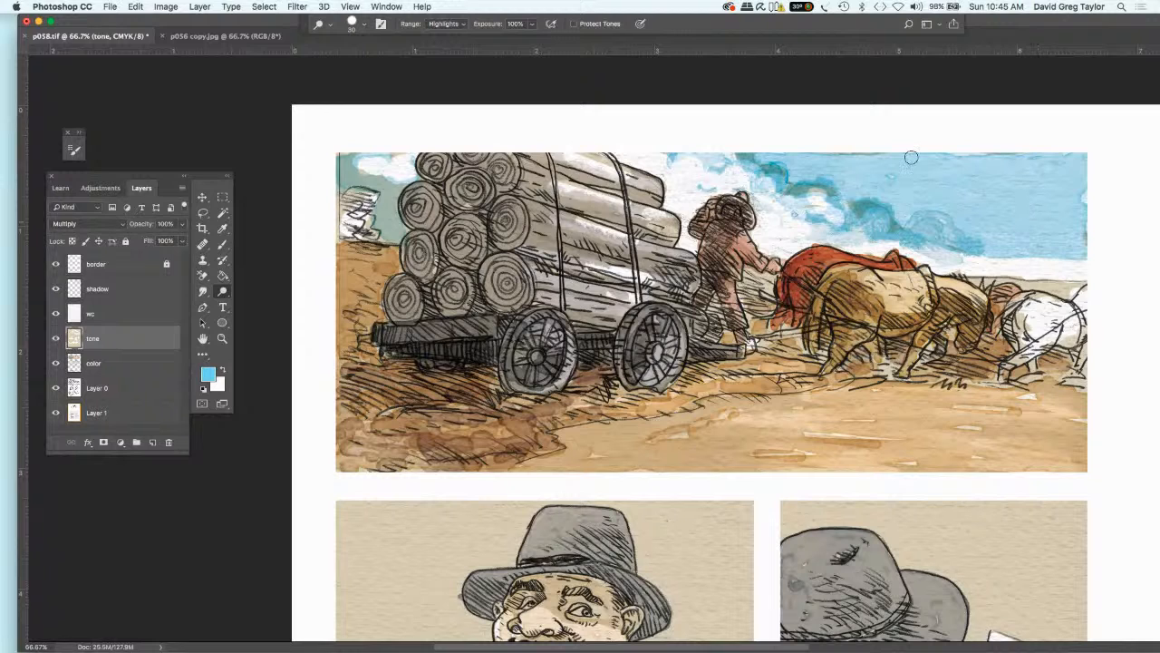
pyautogui.moveTo(911, 157); pyautogui.dragTo(754, 158)
pyautogui.moveTo(343, 175)
pyautogui.mouseDown()
pyautogui.moveTo(381, 190)
pyautogui.moveTo(350, 169)
pyautogui.moveTo(377, 189)
pyautogui.moveTo(387, 223)
pyautogui.mouseUp()
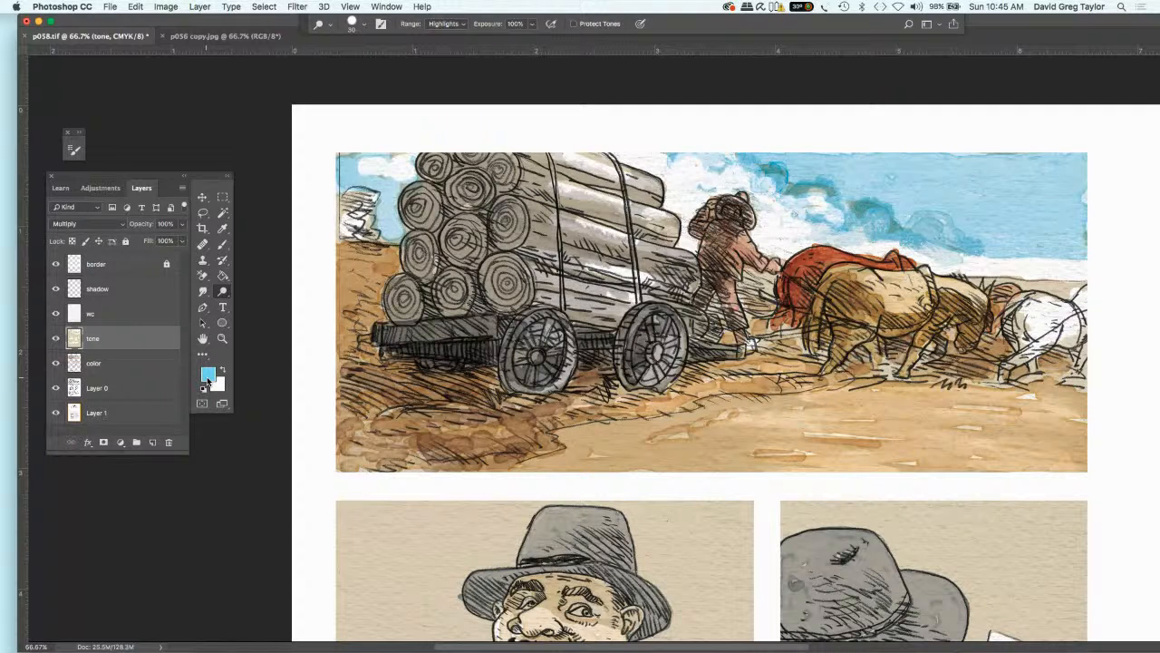
# - Set the foreground color to bright blue #0593f7 and make the color layer active
pyautogui.click(207, 379)
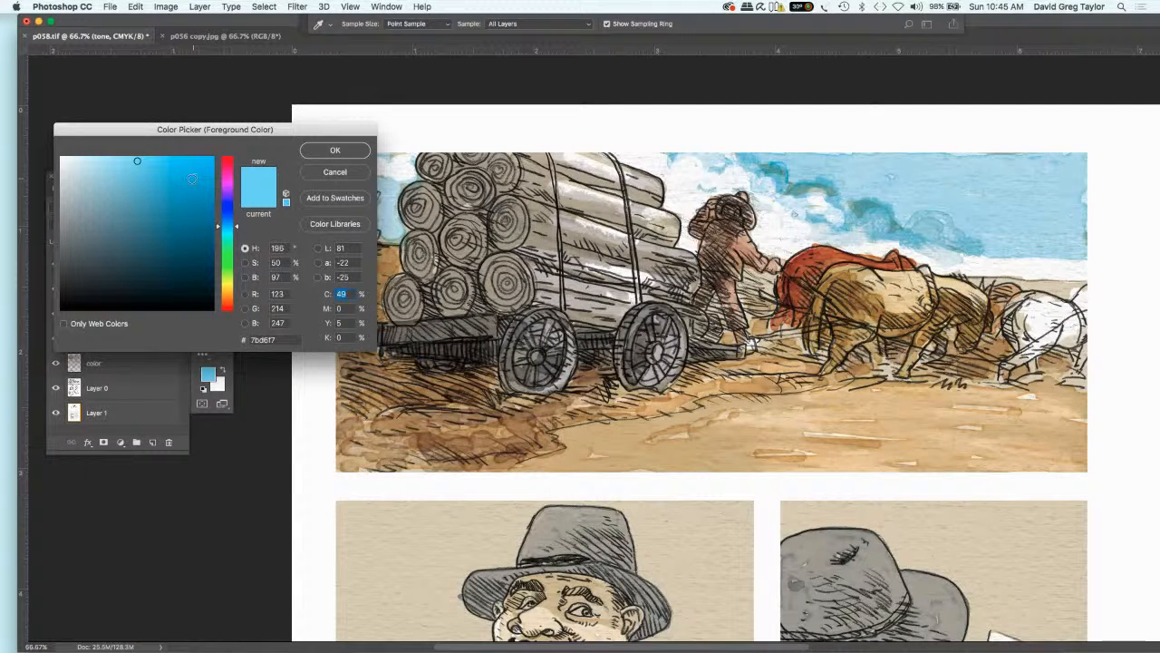
pyautogui.moveTo(193, 179); pyautogui.dragTo(210, 160)
pyautogui.moveTo(237, 228); pyautogui.dragTo(239, 223)
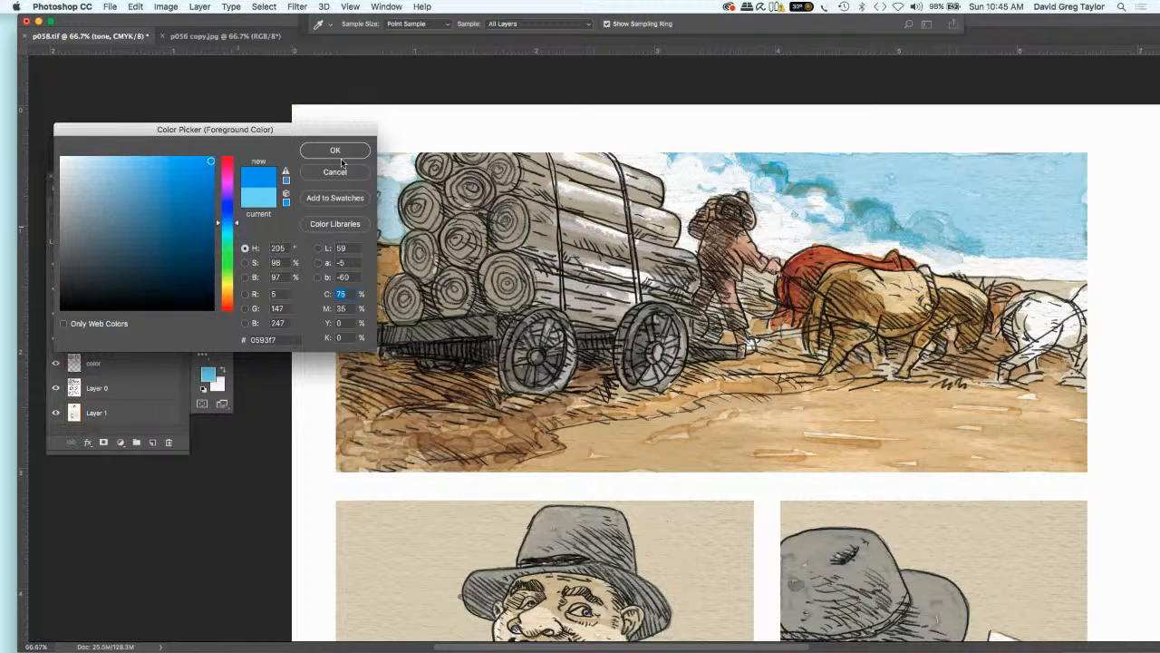
pyautogui.click(340, 156)
pyautogui.hotkey('alt', '[')
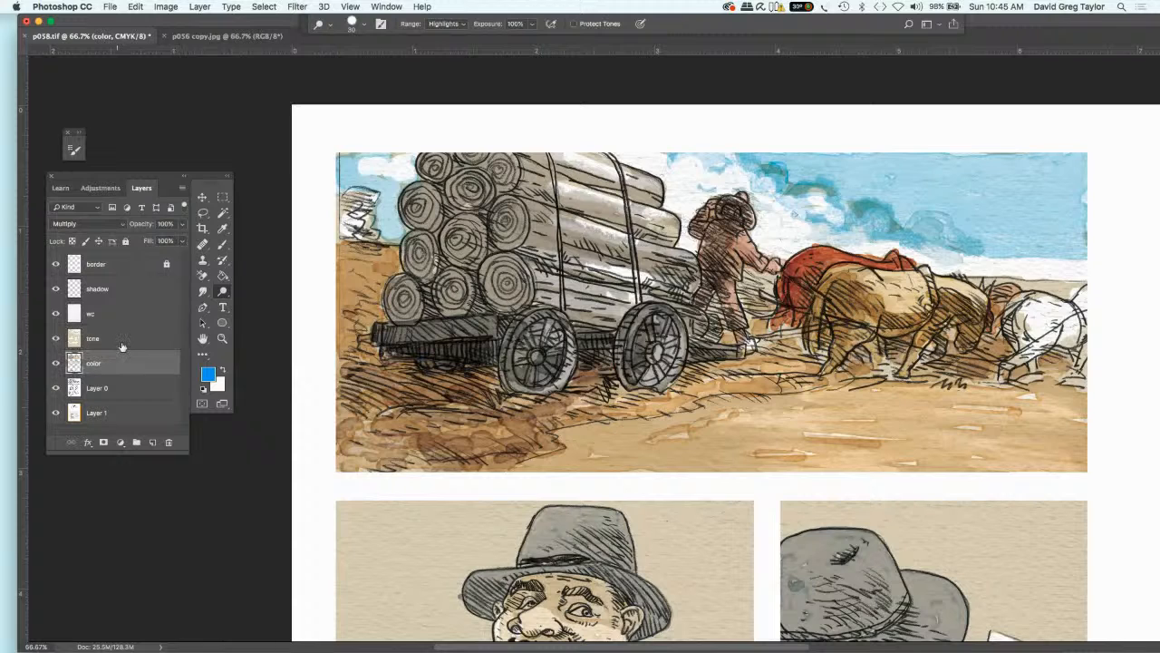
# - Paint the open sky above the oxen and behind the log pile bright blue on the color layer with a size 40 Multiply brush
pyautogui.moveTo(837, 167); pyautogui.dragTo(895, 165)
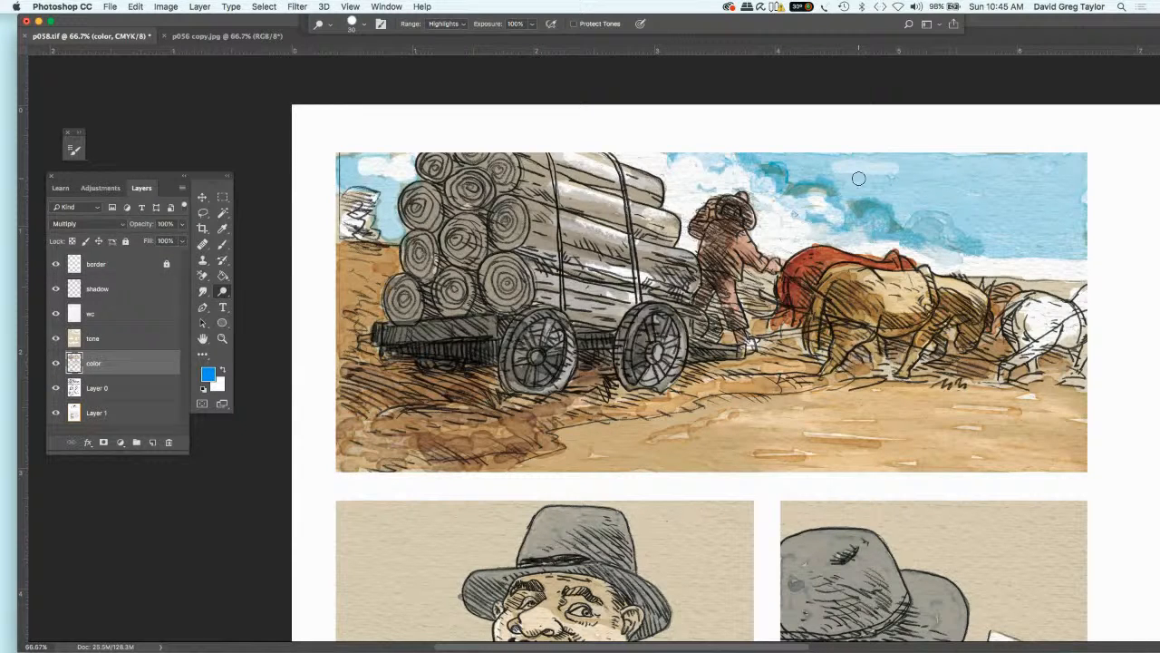
pyautogui.press('super+z')
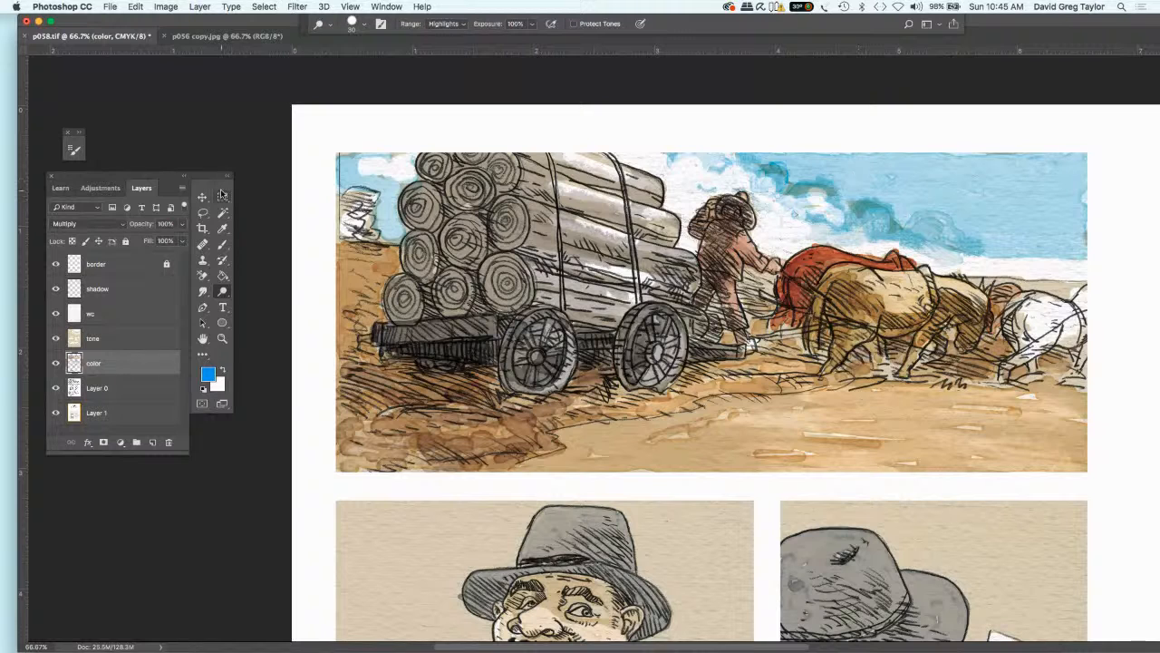
pyautogui.click(222, 244)
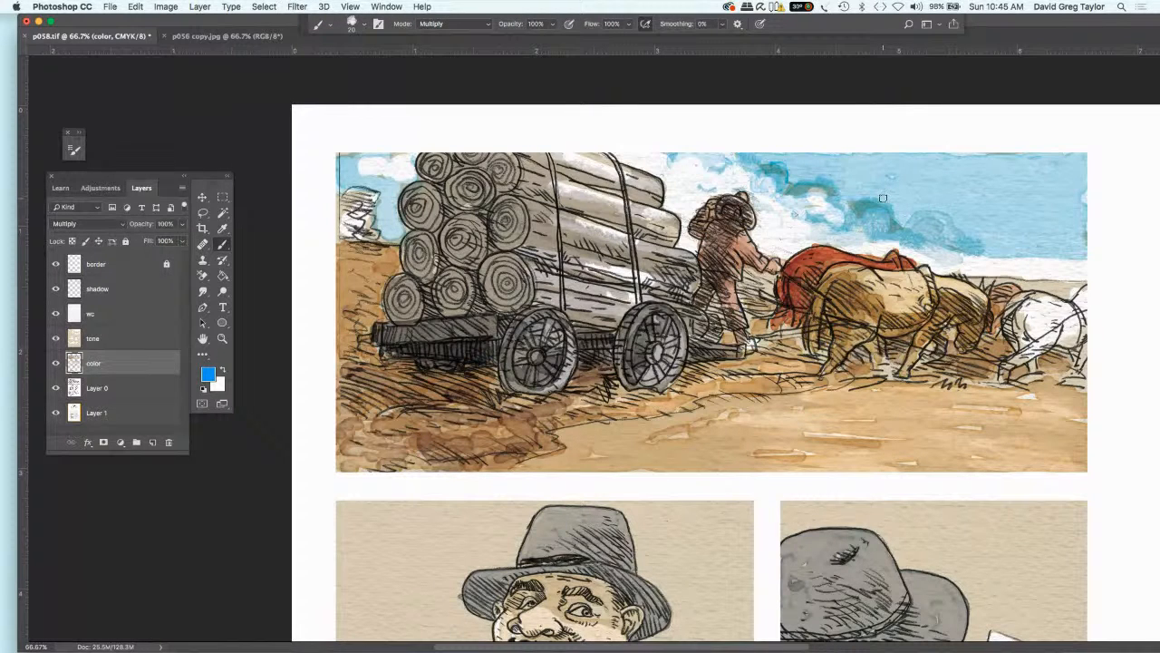
pyautogui.press(']')
pyautogui.press(']')
pyautogui.moveTo(826, 171)
pyautogui.mouseDown()
pyautogui.moveTo(854, 165)
pyautogui.moveTo(757, 159)
pyautogui.moveTo(797, 181)
pyautogui.moveTo(845, 181)
pyautogui.moveTo(855, 187)
pyautogui.moveTo(840, 194)
pyautogui.moveTo(888, 200)
pyautogui.moveTo(901, 219)
pyautogui.moveTo(938, 215)
pyautogui.moveTo(986, 249)
pyautogui.moveTo(943, 222)
pyautogui.moveTo(986, 249)
pyautogui.moveTo(1097, 251)
pyautogui.moveTo(963, 231)
pyautogui.moveTo(950, 221)
pyautogui.moveTo(1094, 233)
pyautogui.moveTo(1017, 223)
pyautogui.moveTo(1074, 219)
pyautogui.moveTo(1039, 207)
pyautogui.moveTo(907, 203)
pyautogui.moveTo(851, 156)
pyautogui.moveTo(1081, 162)
pyautogui.moveTo(1091, 165)
pyautogui.moveTo(902, 174)
pyautogui.moveTo(904, 185)
pyautogui.moveTo(1083, 184)
pyautogui.moveTo(948, 199)
pyautogui.moveTo(1083, 200)
pyautogui.mouseUp()
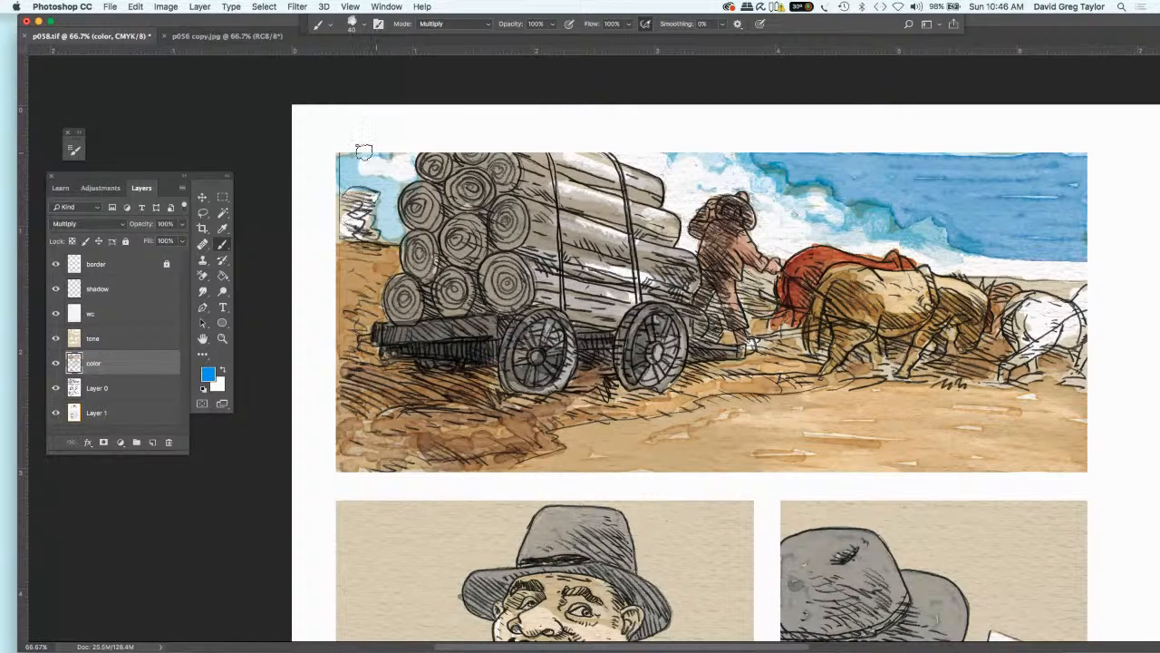
pyautogui.moveTo(364, 150)
pyautogui.mouseDown()
pyautogui.moveTo(349, 162)
pyautogui.moveTo(358, 180)
pyautogui.moveTo(401, 191)
pyautogui.moveTo(385, 201)
pyautogui.moveTo(337, 178)
pyautogui.mouseUp()
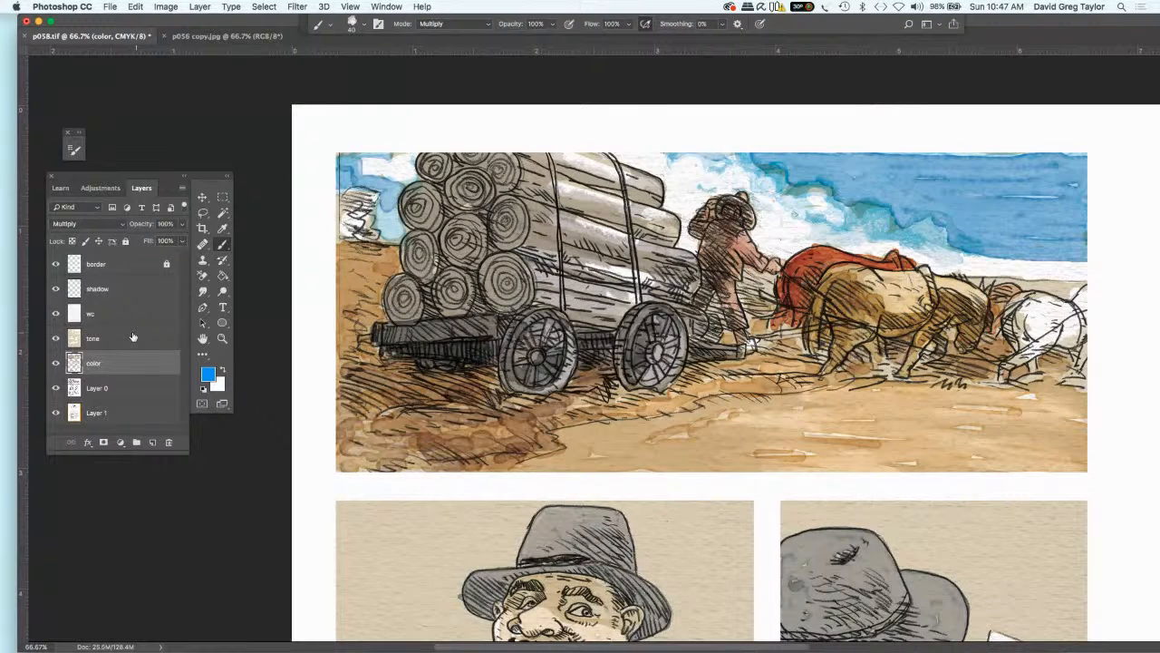
# - Smudge the cloud edges into the blue sky on the color layer, shaping cloud tops above the red, tan and white oxen
pyautogui.click(201, 292)
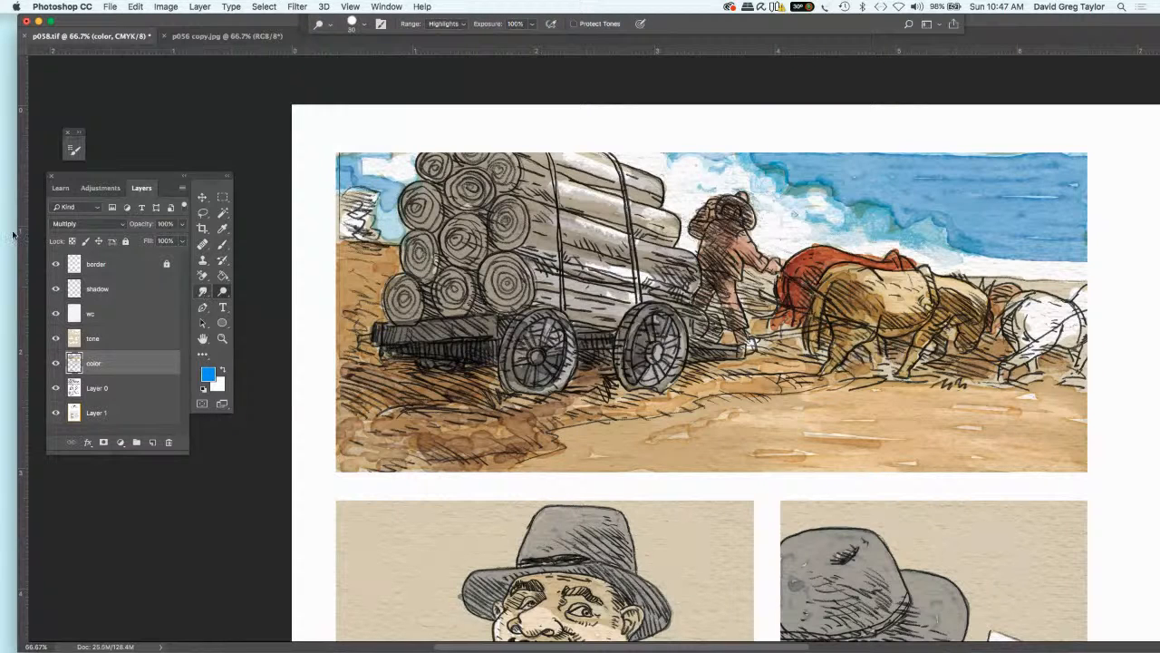
pyautogui.click(201, 291)
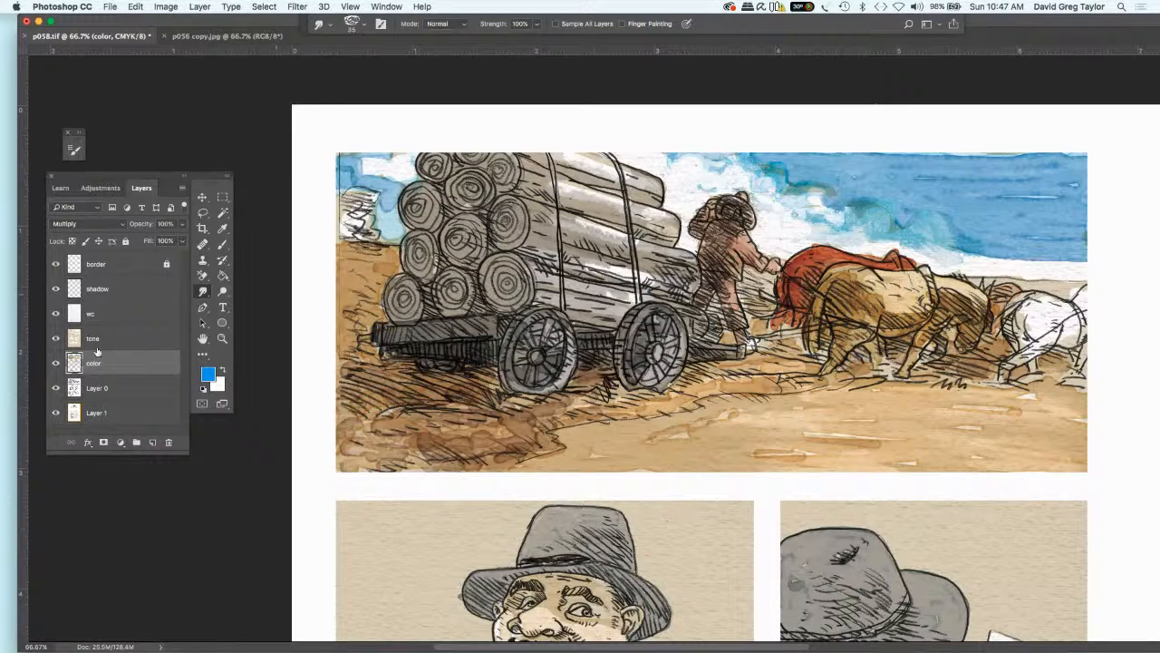
pyautogui.click(119, 339)
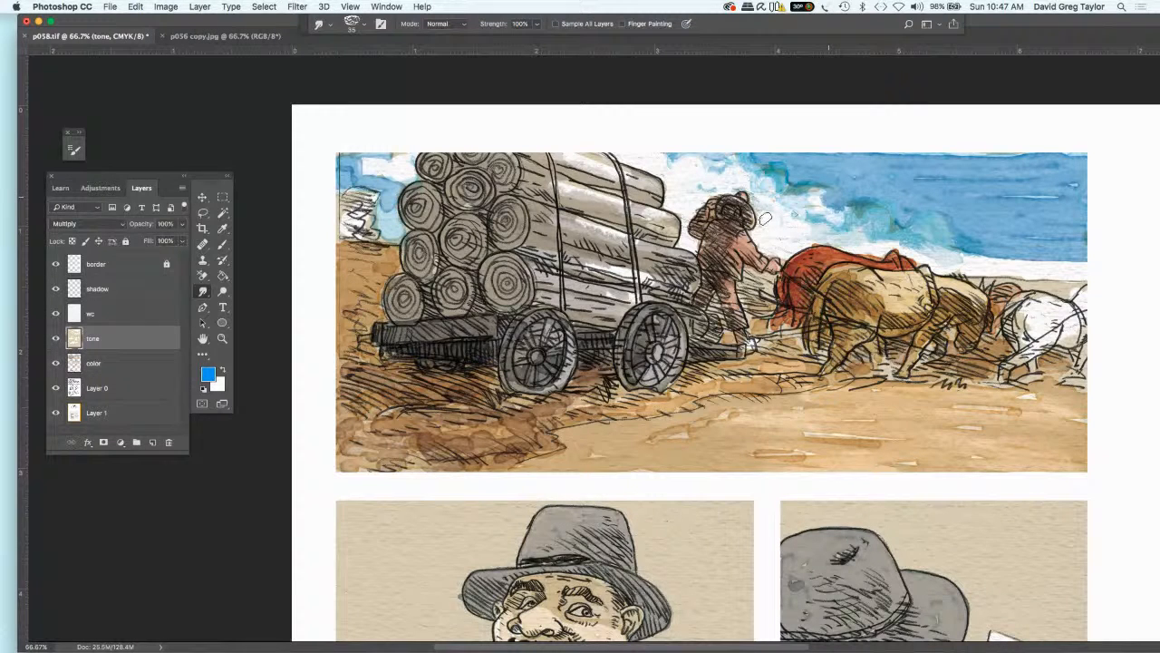
pyautogui.click(119, 364)
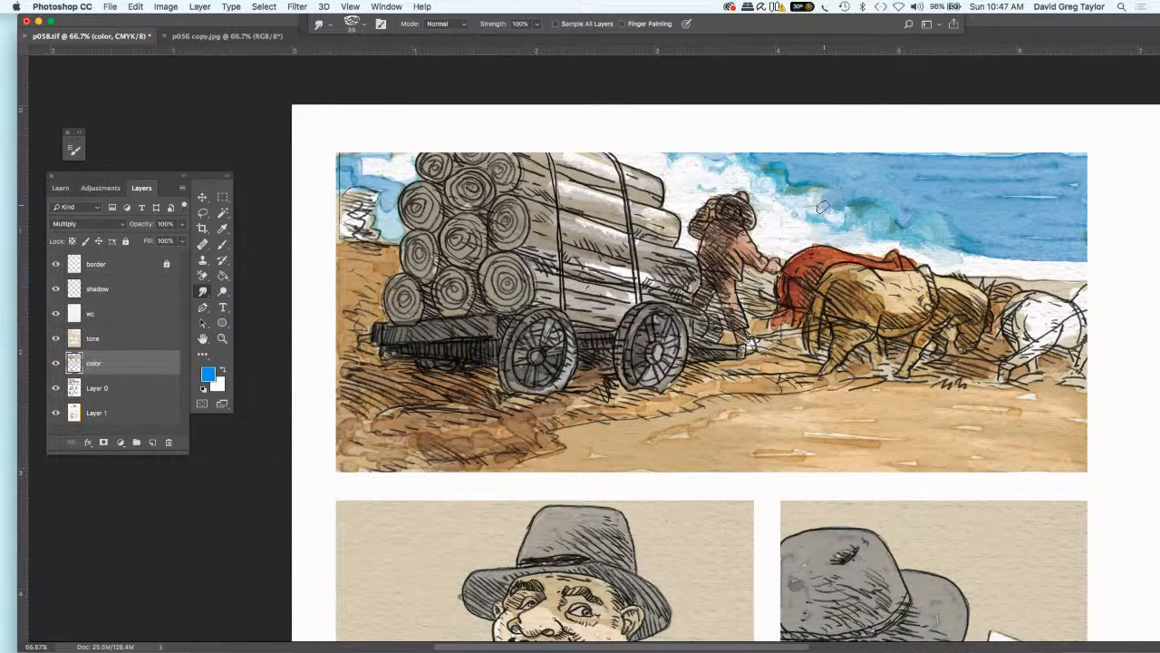
pyautogui.moveTo(832, 208); pyautogui.dragTo(865, 203)
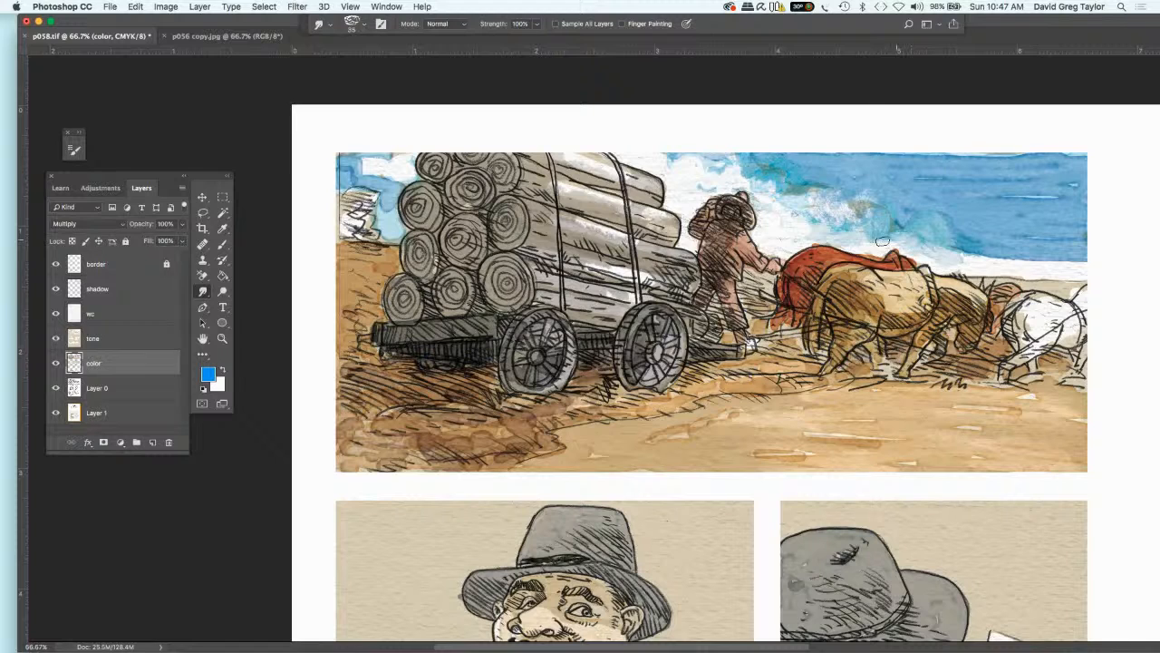
pyautogui.moveTo(918, 236)
pyautogui.mouseDown()
pyautogui.moveTo(923, 247)
pyautogui.moveTo(959, 237)
pyautogui.moveTo(863, 216)
pyautogui.mouseUp()
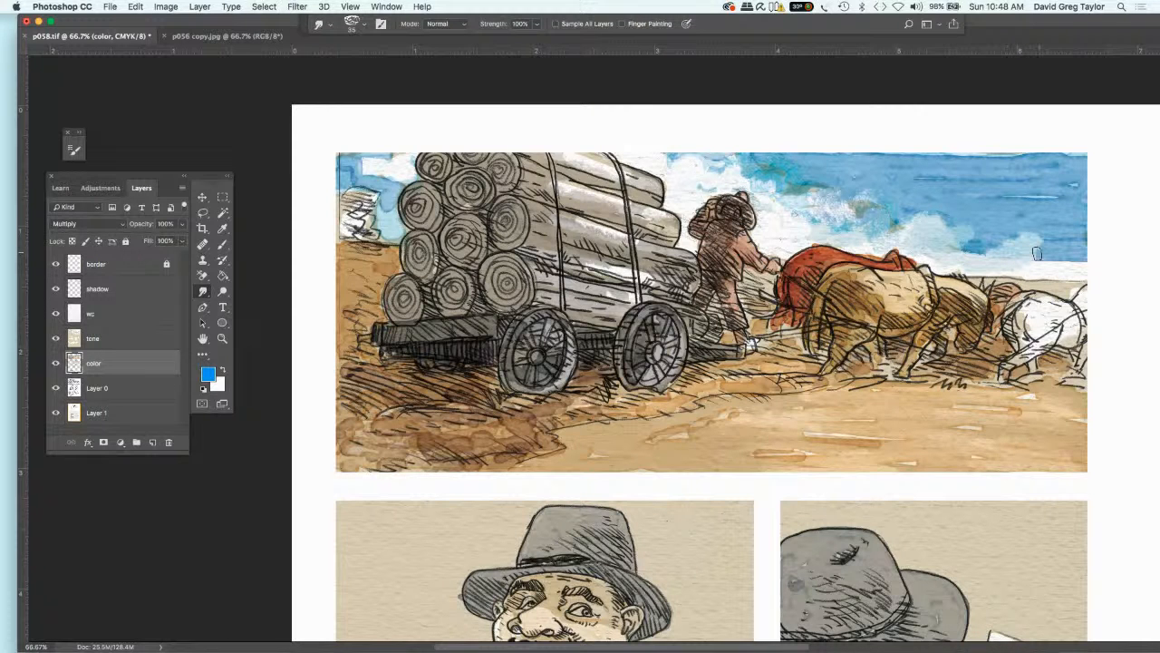
pyautogui.moveTo(1015, 240)
pyautogui.mouseDown()
pyautogui.moveTo(1060, 227)
pyautogui.moveTo(1081, 257)
pyautogui.mouseUp()
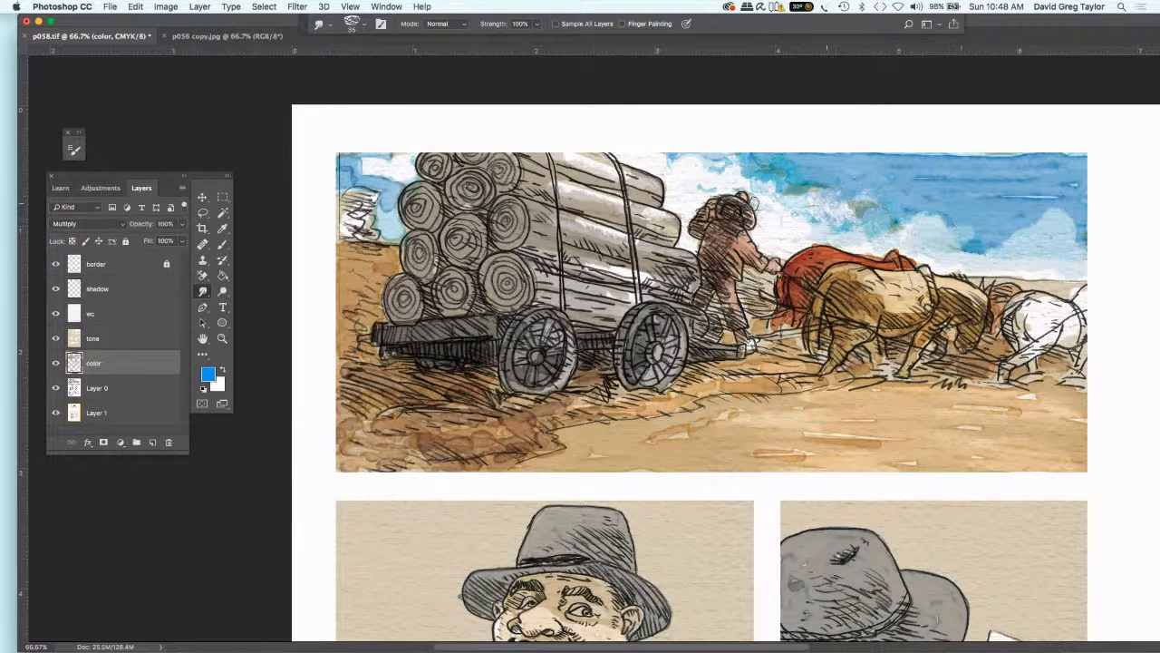
# - Smudge the tone layer over the clouds above the oxen and dodge away the brownish patch there
pyautogui.click(124, 340)
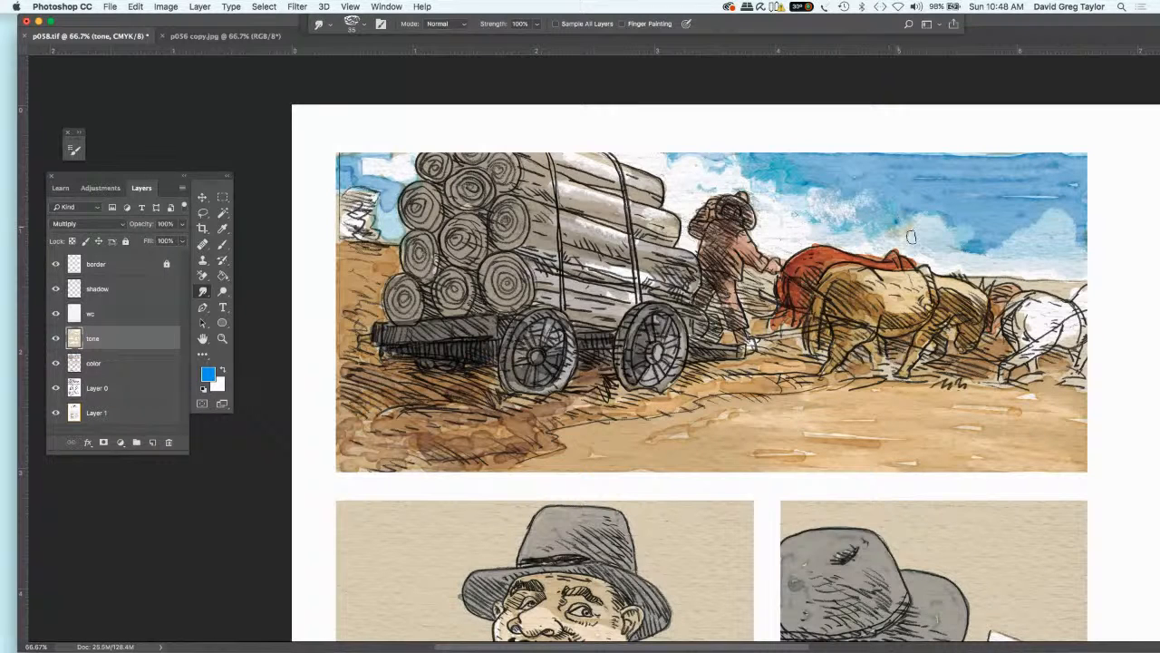
pyautogui.moveTo(926, 227); pyautogui.dragTo(917, 234)
pyautogui.click(222, 291)
pyautogui.click(935, 236)
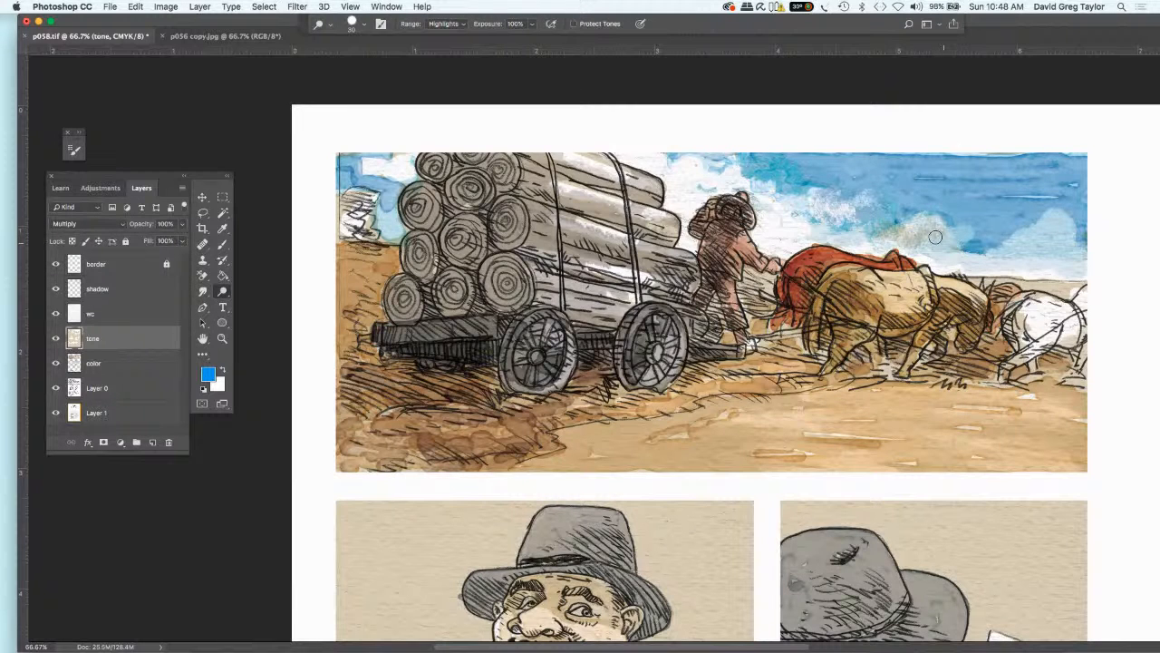
pyautogui.moveTo(936, 236); pyautogui.dragTo(886, 232)
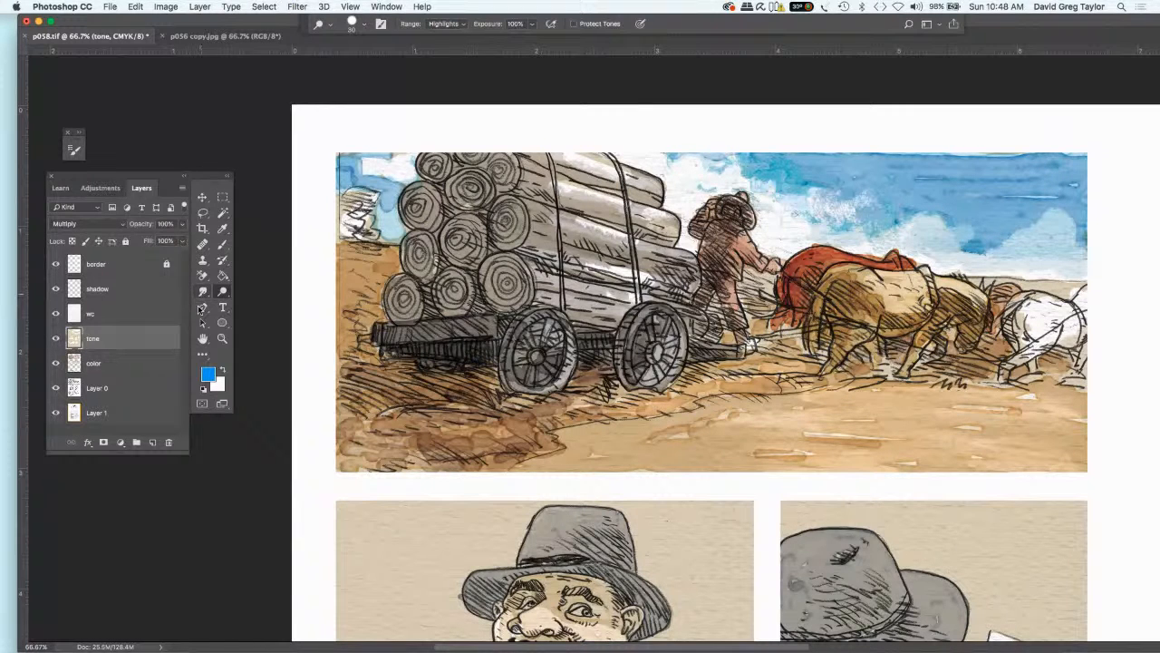
# - Dodge the highlights of the clouds on the color layer at 100% exposure, above the oxen, around the driver's head and beside the log pile
pyautogui.click(108, 362)
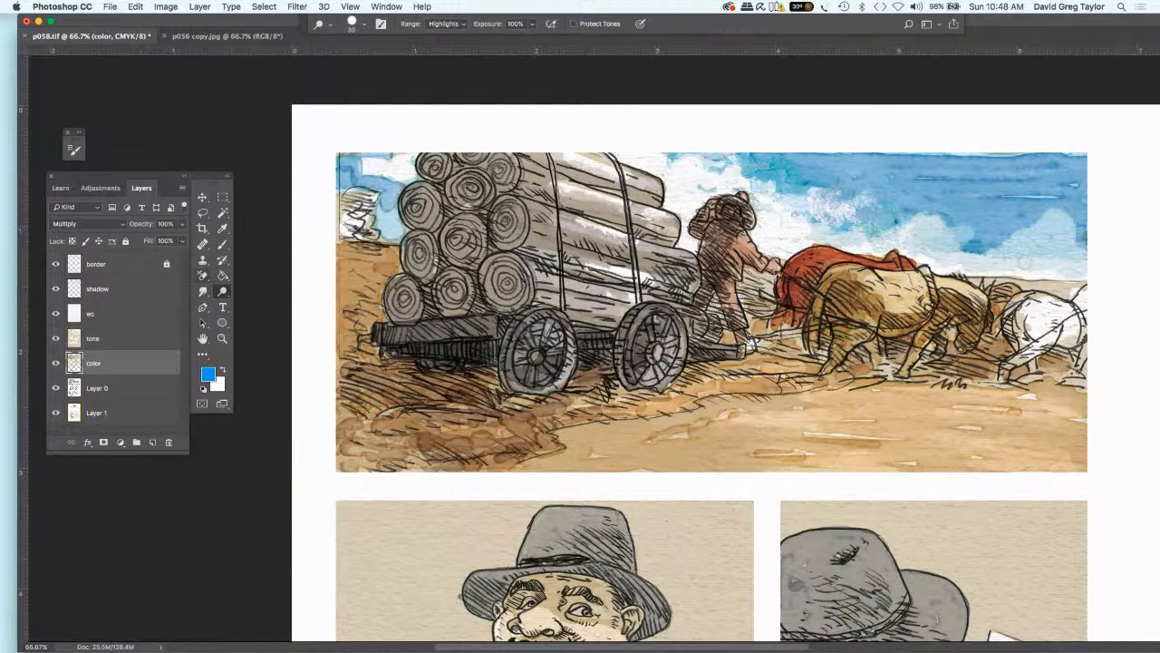
pyautogui.moveTo(1018, 244)
pyautogui.mouseDown()
pyautogui.moveTo(1037, 243)
pyautogui.moveTo(1019, 232)
pyautogui.moveTo(1016, 258)
pyautogui.moveTo(1049, 267)
pyautogui.moveTo(1057, 249)
pyautogui.moveTo(1067, 267)
pyautogui.moveTo(946, 261)
pyautogui.moveTo(939, 249)
pyautogui.mouseUp()
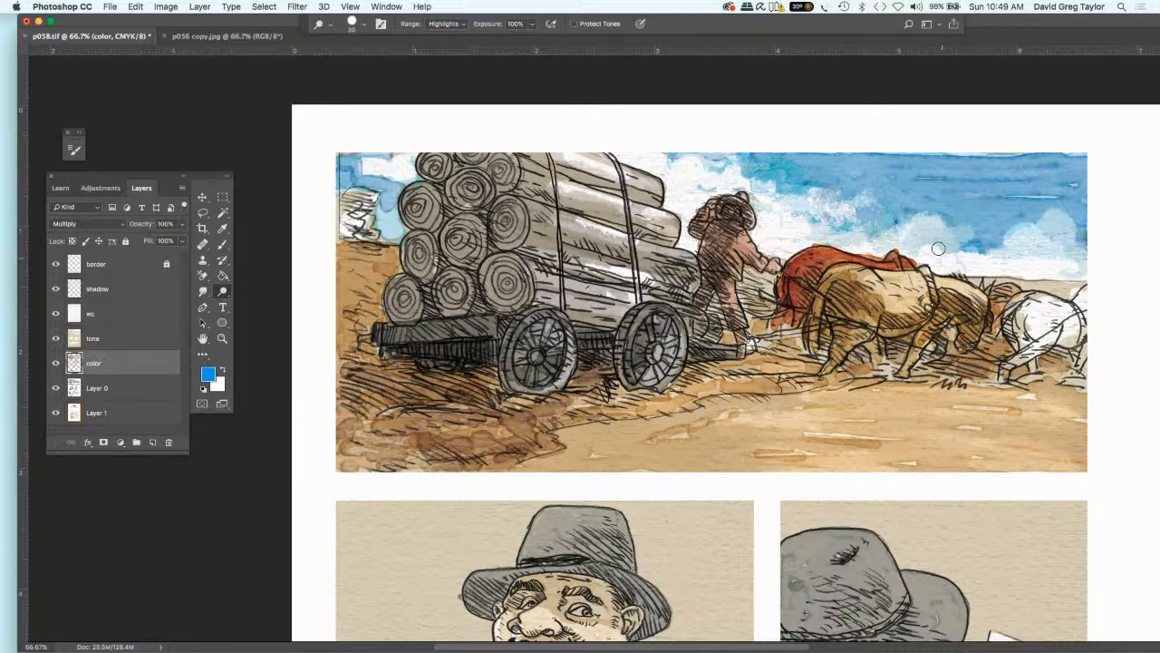
pyautogui.moveTo(800, 208)
pyautogui.mouseDown()
pyautogui.moveTo(774, 200)
pyautogui.moveTo(772, 180)
pyautogui.moveTo(735, 184)
pyautogui.mouseUp()
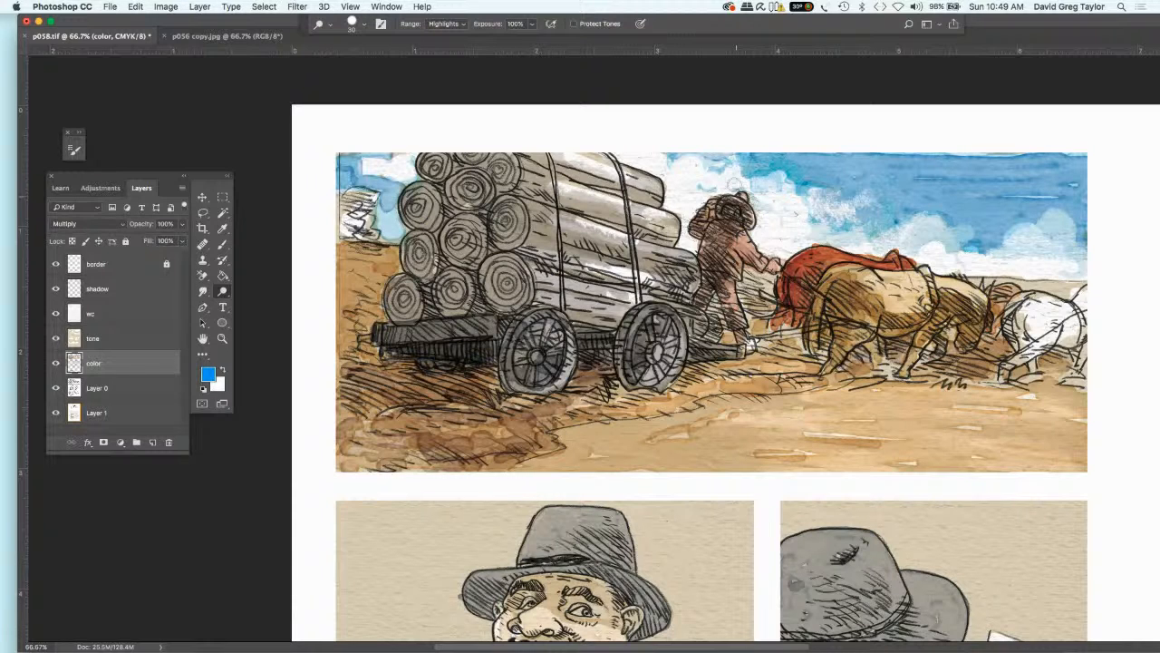
pyautogui.moveTo(735, 185); pyautogui.dragTo(705, 186)
pyautogui.moveTo(812, 210); pyautogui.dragTo(871, 237)
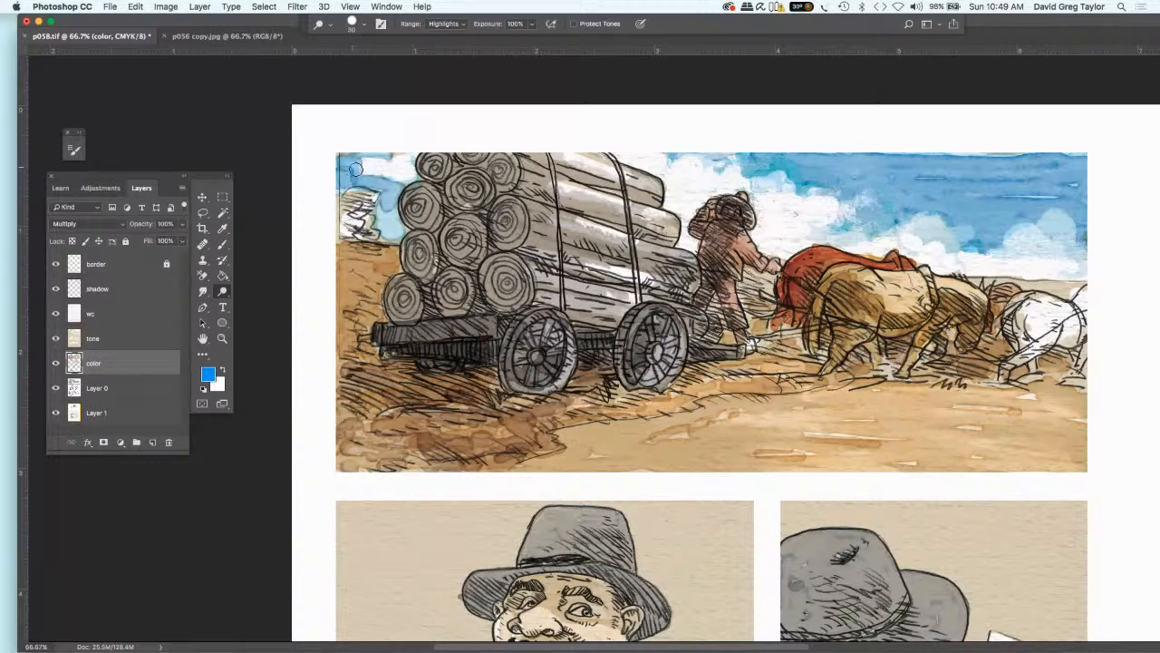
pyautogui.moveTo(371, 178)
pyautogui.mouseDown()
pyautogui.moveTo(391, 187)
pyautogui.moveTo(355, 166)
pyautogui.moveTo(375, 156)
pyautogui.mouseUp()
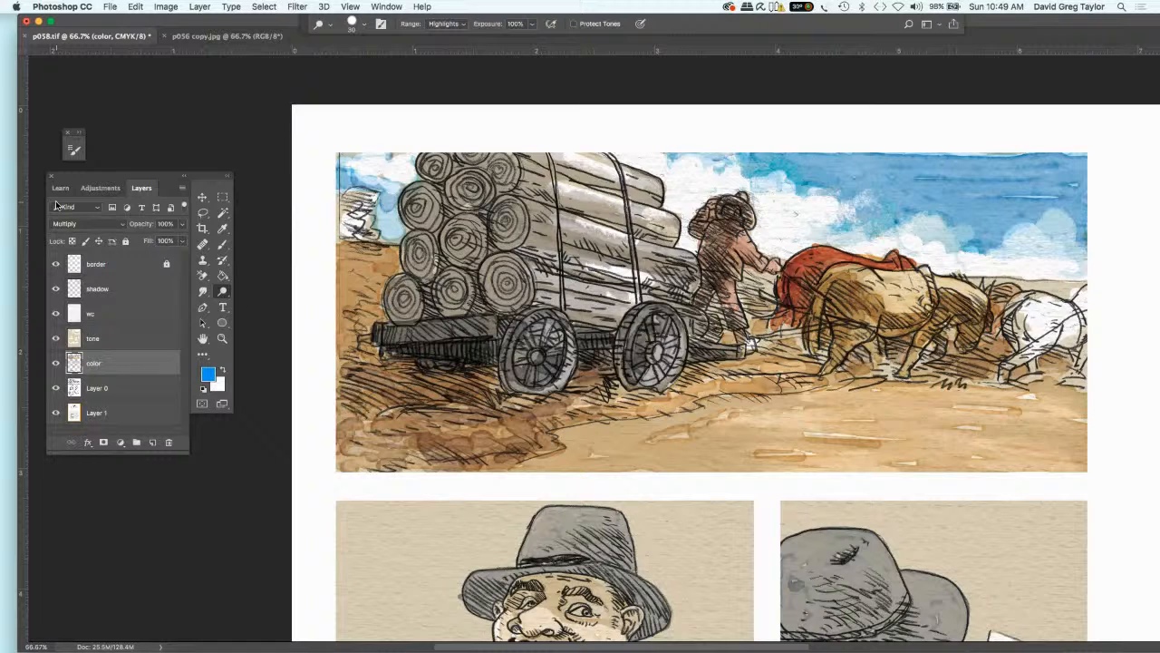
# - Paint more bright blue into the sky patch behind the log pile with a Multiply brush and smudge its cloud edges
pyautogui.click(222, 245)
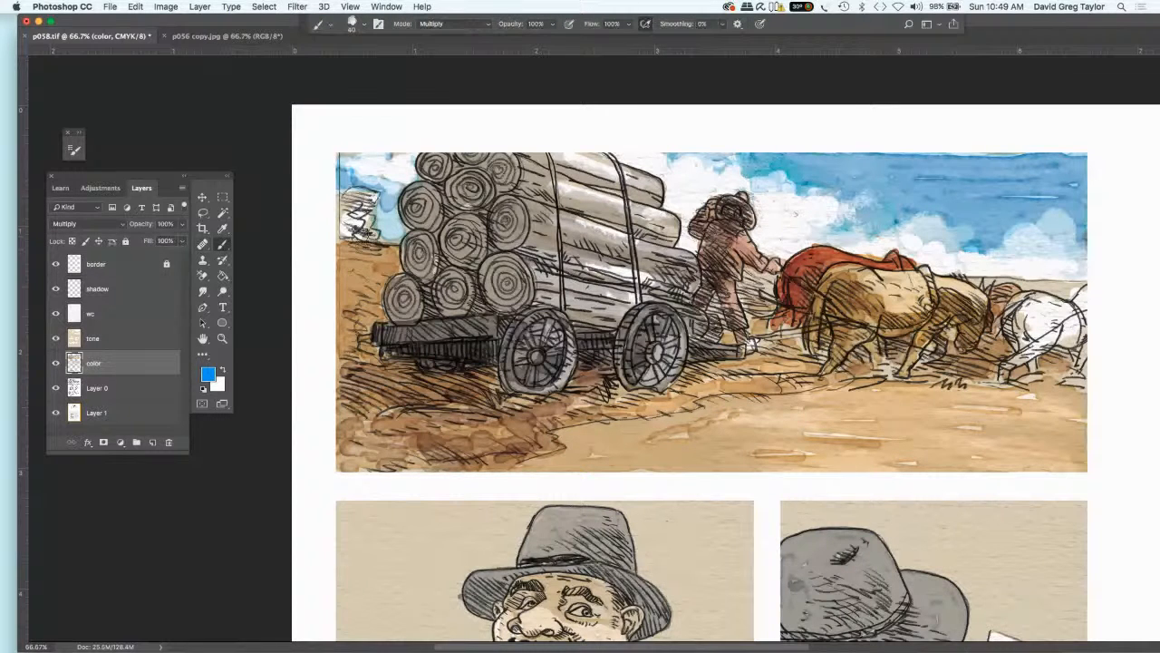
pyautogui.moveTo(385, 222)
pyautogui.mouseDown()
pyautogui.moveTo(390, 214)
pyautogui.moveTo(401, 233)
pyautogui.moveTo(387, 227)
pyautogui.moveTo(392, 193)
pyautogui.moveTo(364, 186)
pyautogui.mouseUp()
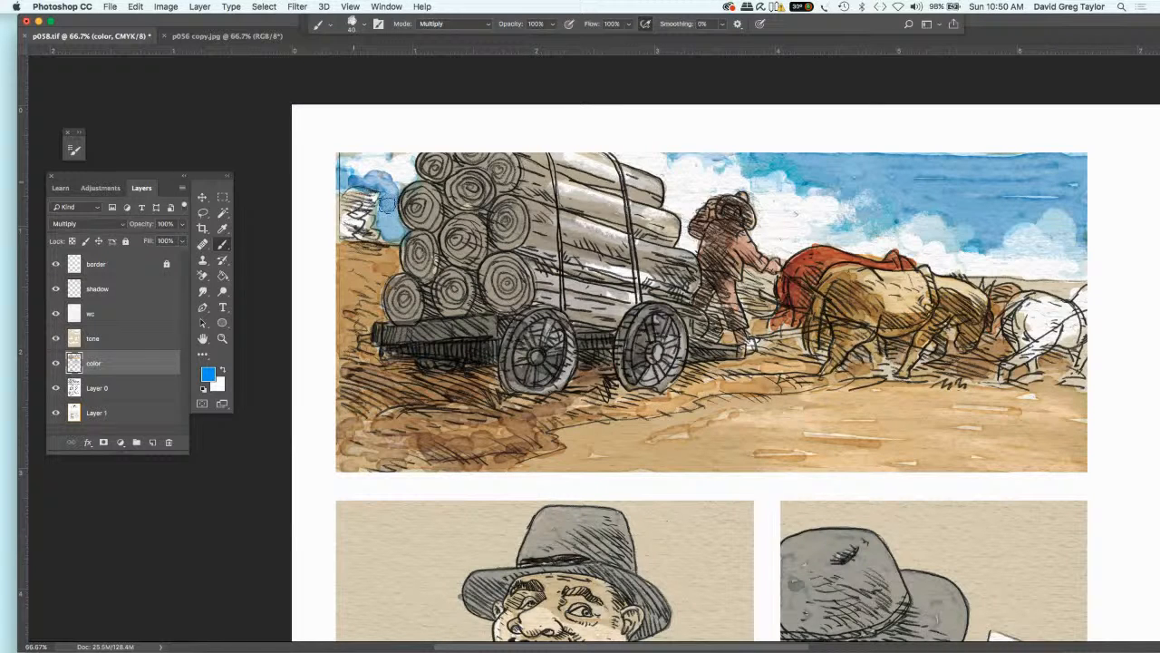
pyautogui.moveTo(386, 205); pyautogui.dragTo(388, 236)
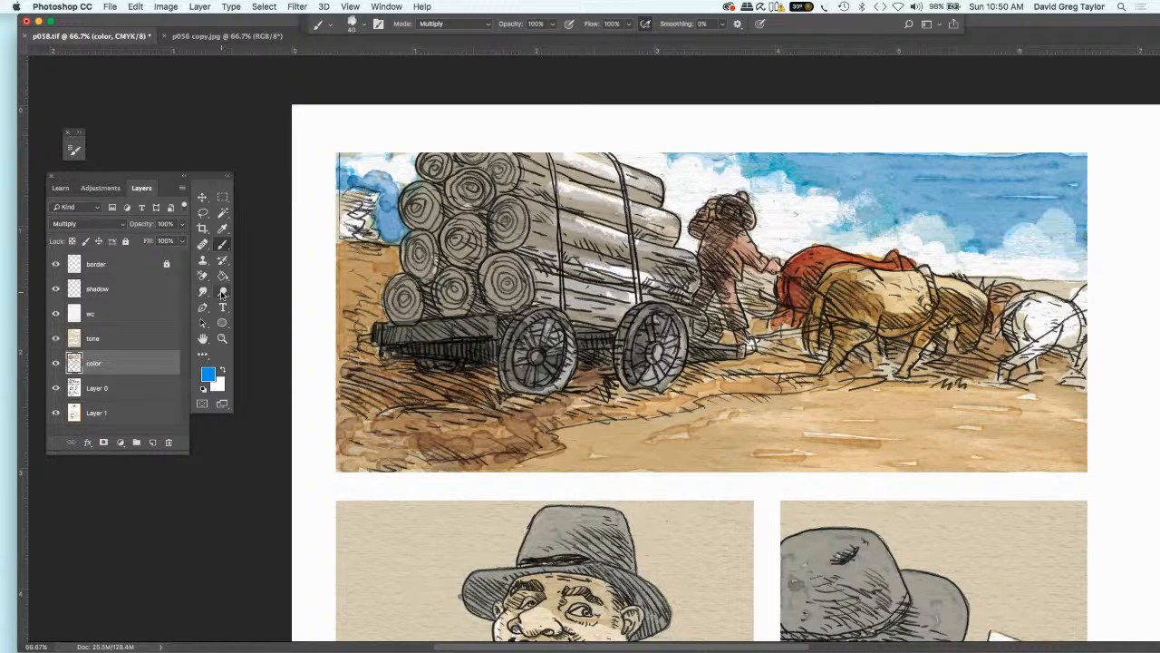
pyautogui.click(201, 289)
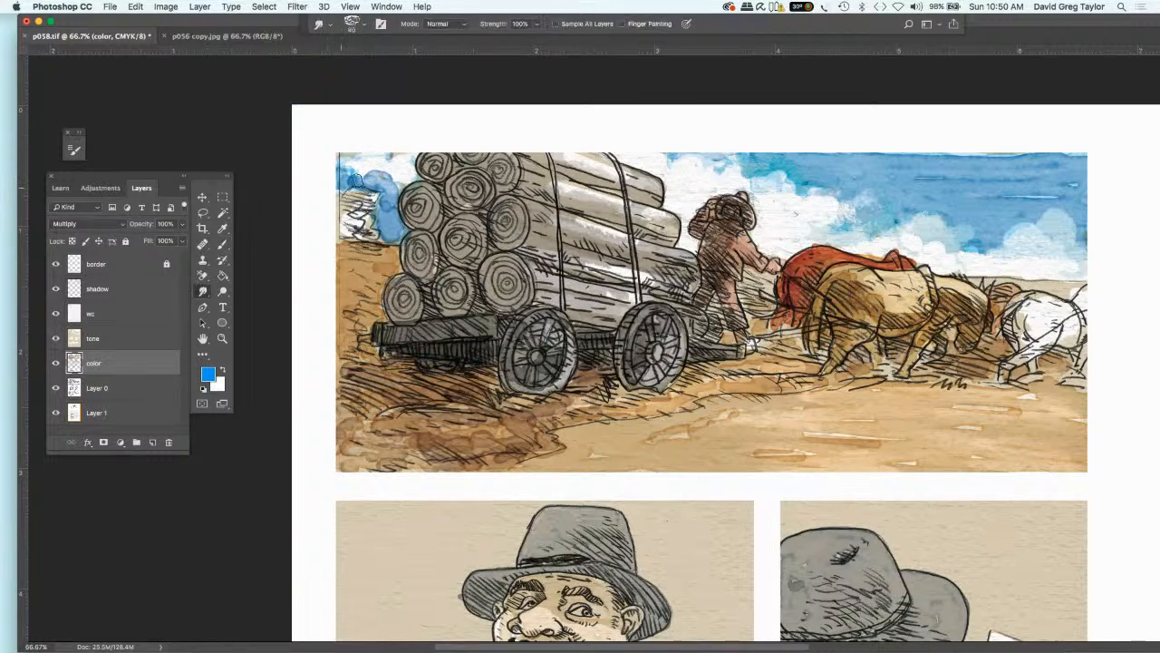
pyautogui.moveTo(360, 172)
pyautogui.mouseDown()
pyautogui.moveTo(383, 166)
pyautogui.moveTo(373, 198)
pyautogui.mouseUp()
# - Review the colouring of the whole page at print size and return to the wagon panel at 66.7% zoom
pyautogui.press('super+minus')
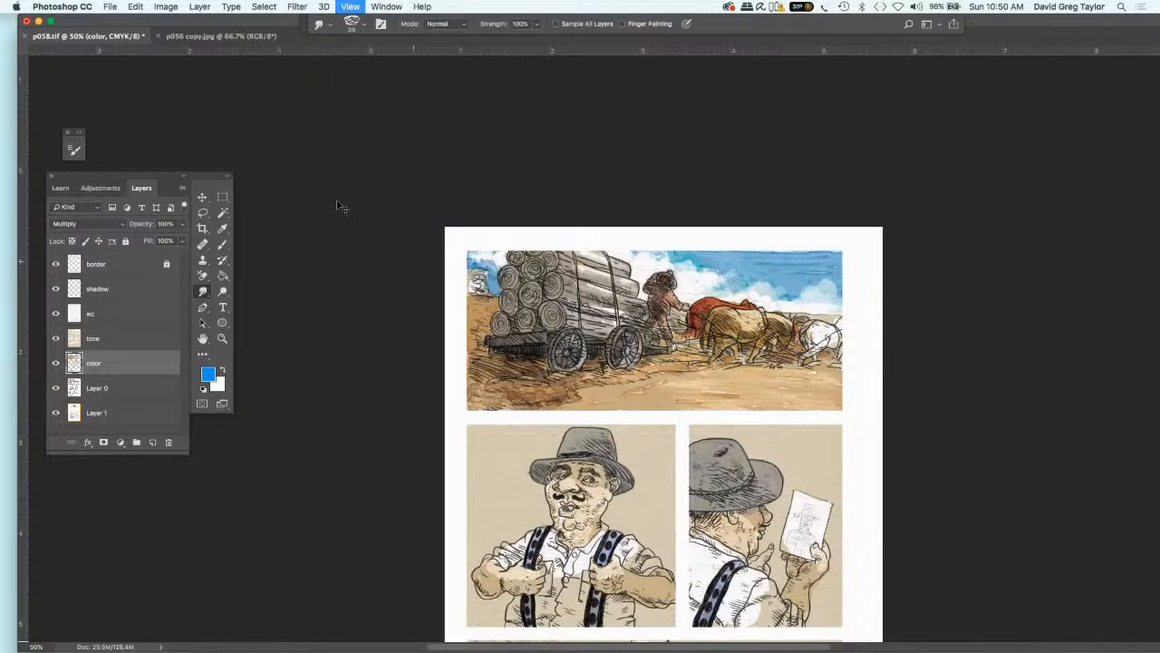
pyautogui.press('super+minus')
pyautogui.press('super+minus')
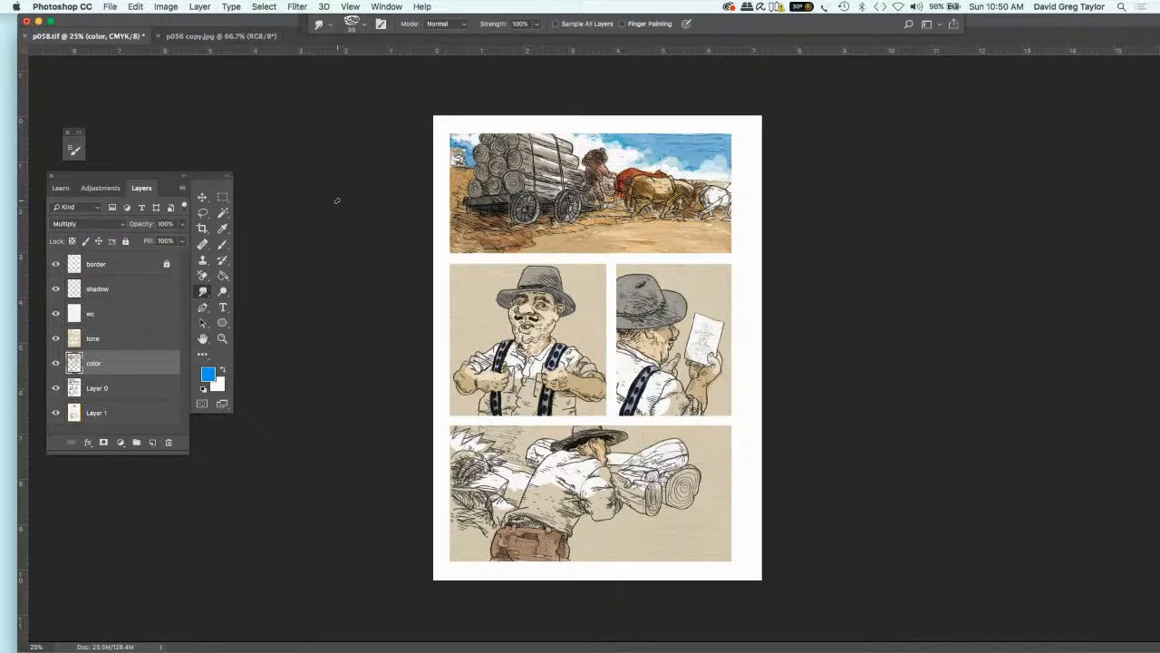
pyautogui.click(223, 198)
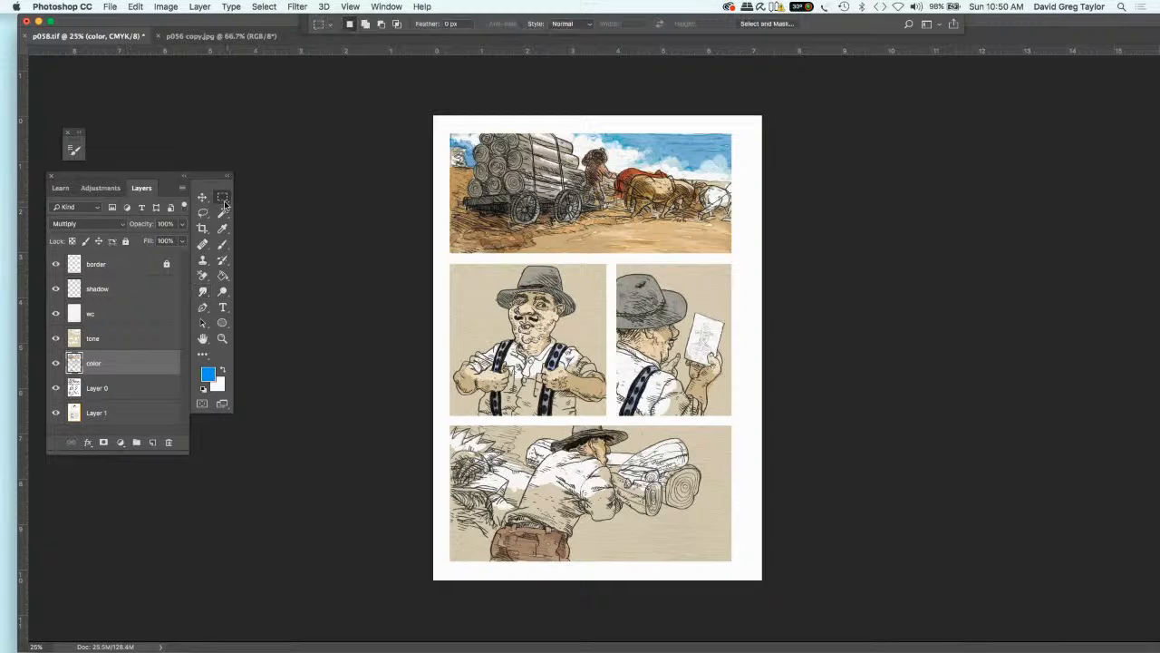
pyautogui.click(349, 8)
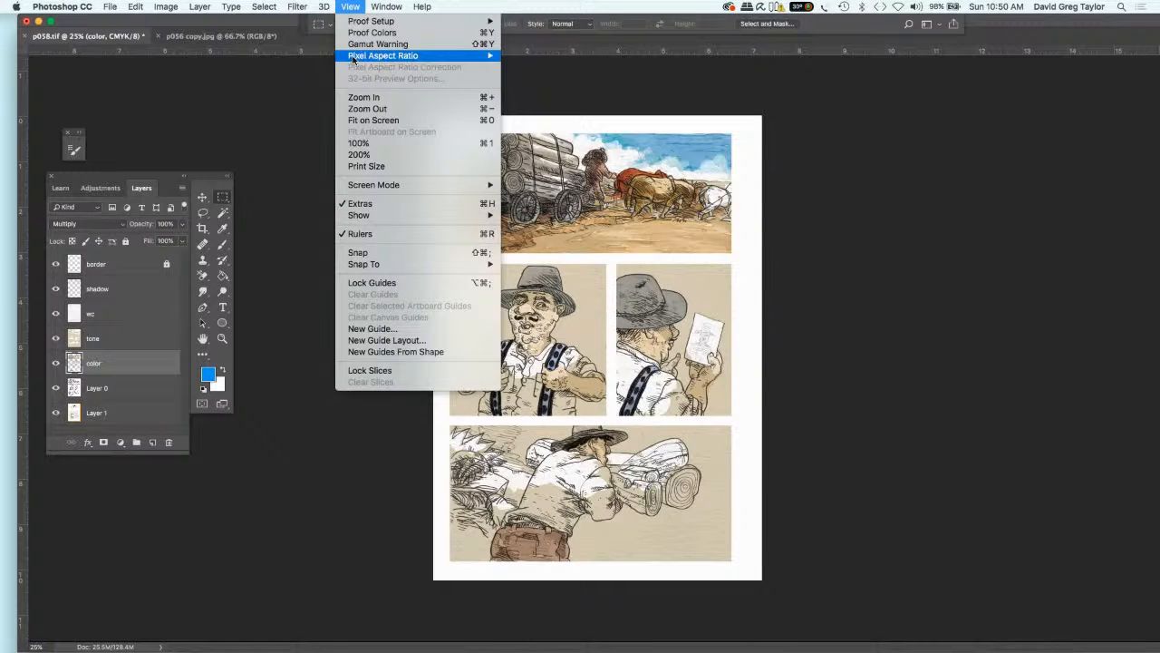
pyautogui.click(351, 167)
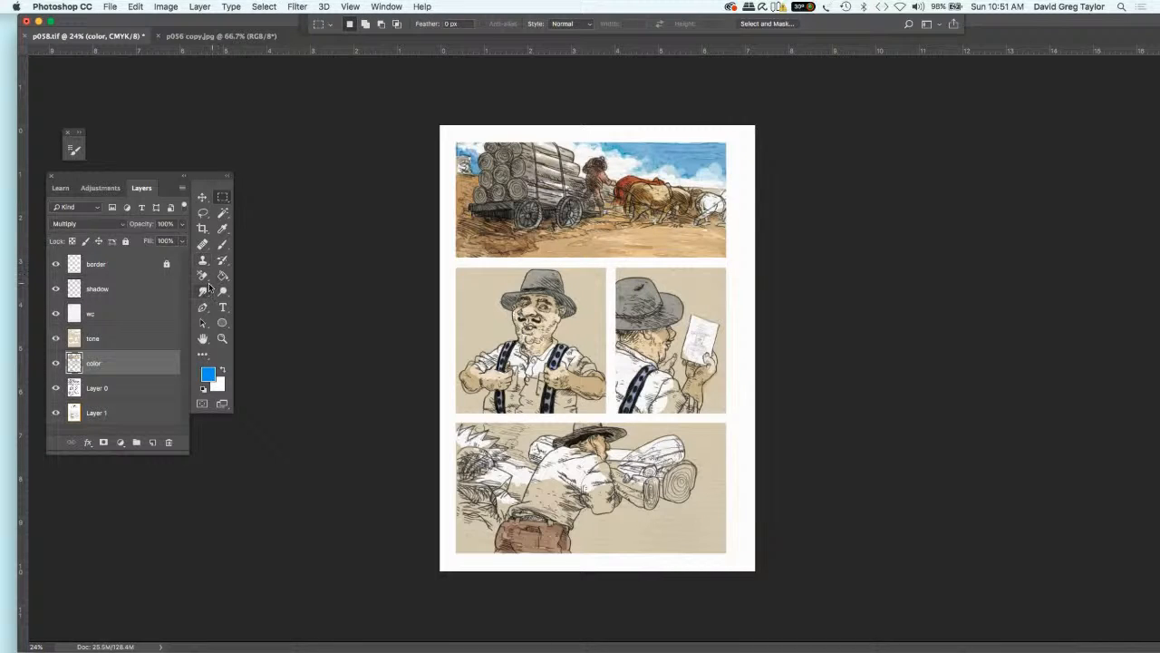
pyautogui.click(219, 244)
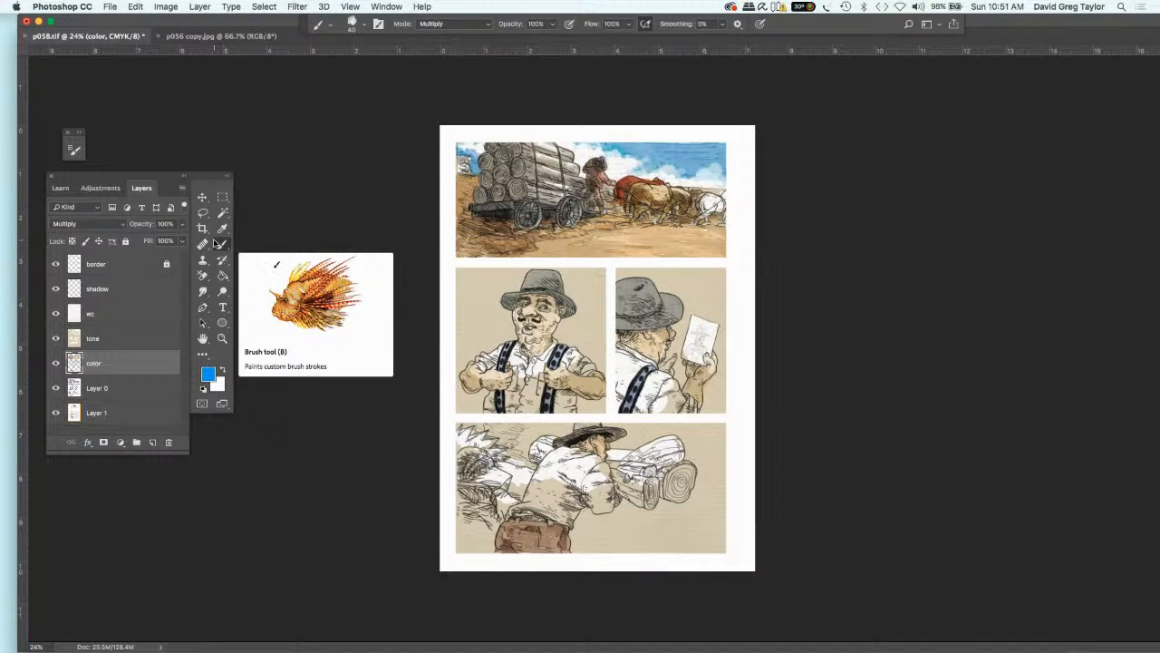
pyautogui.press('super+plus')
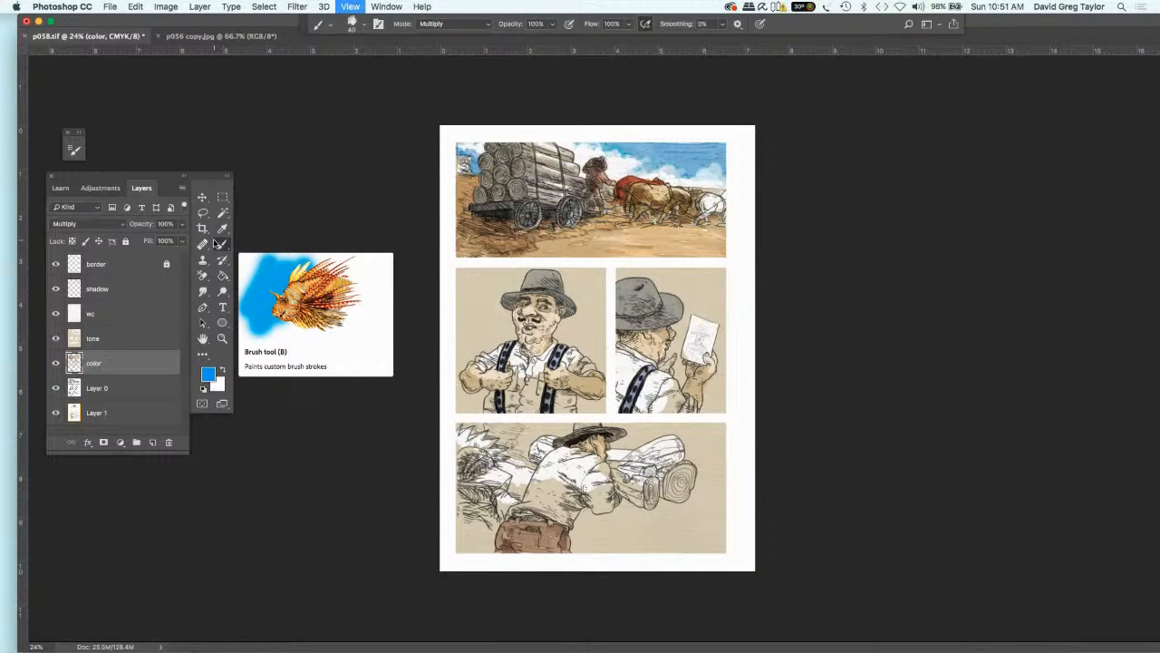
pyautogui.press('super+plus')
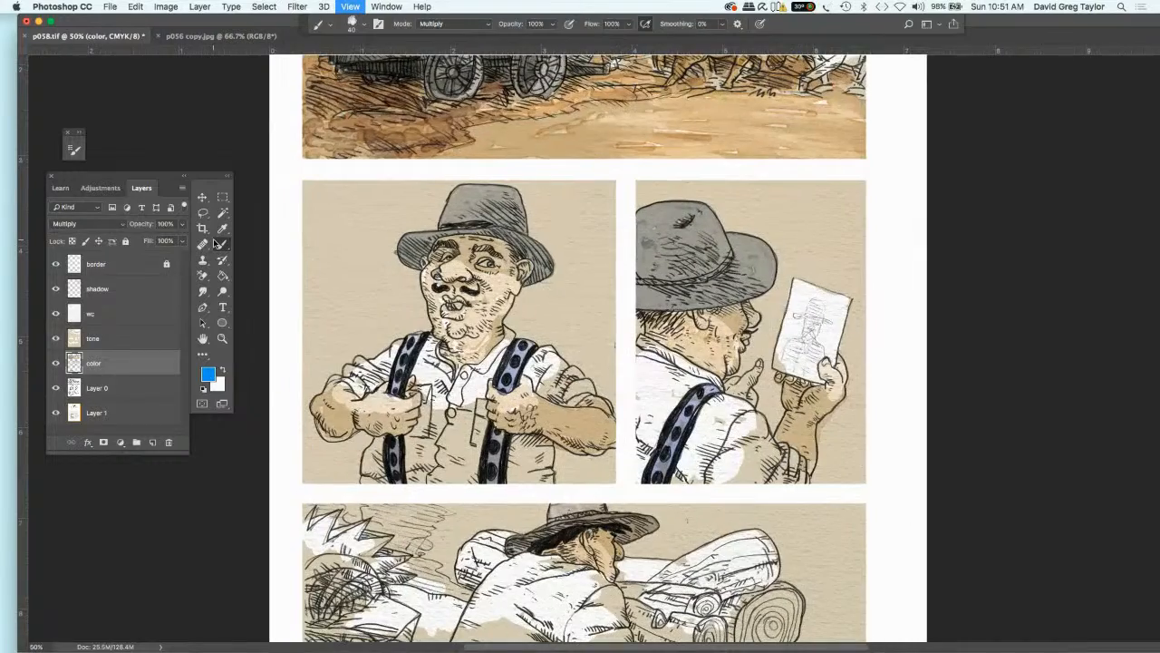
pyautogui.press('super+plus')
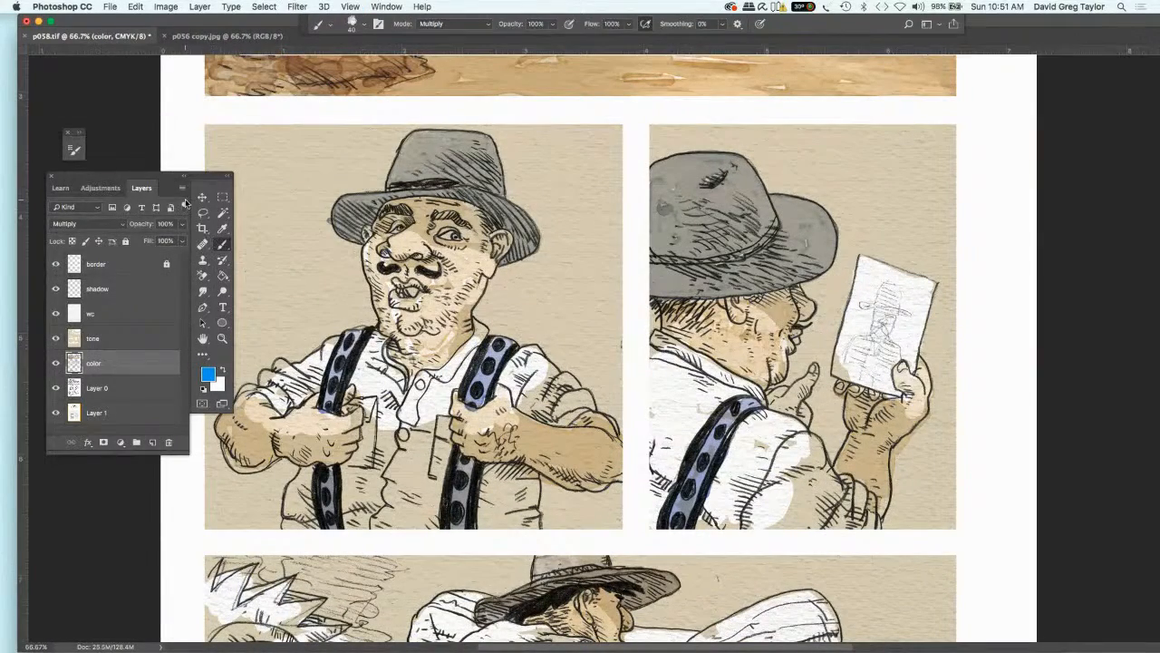
pyautogui.press('h')
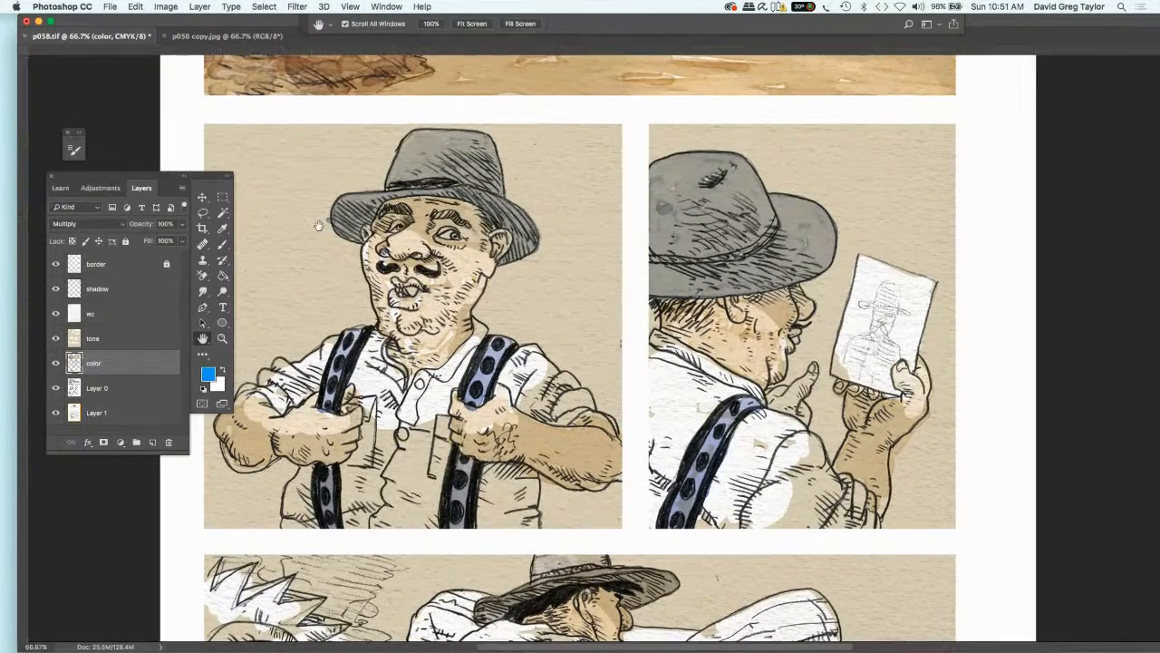
pyautogui.moveTo(318, 225); pyautogui.dragTo(312, 239)
pyautogui.scroll(10, 330, 419)
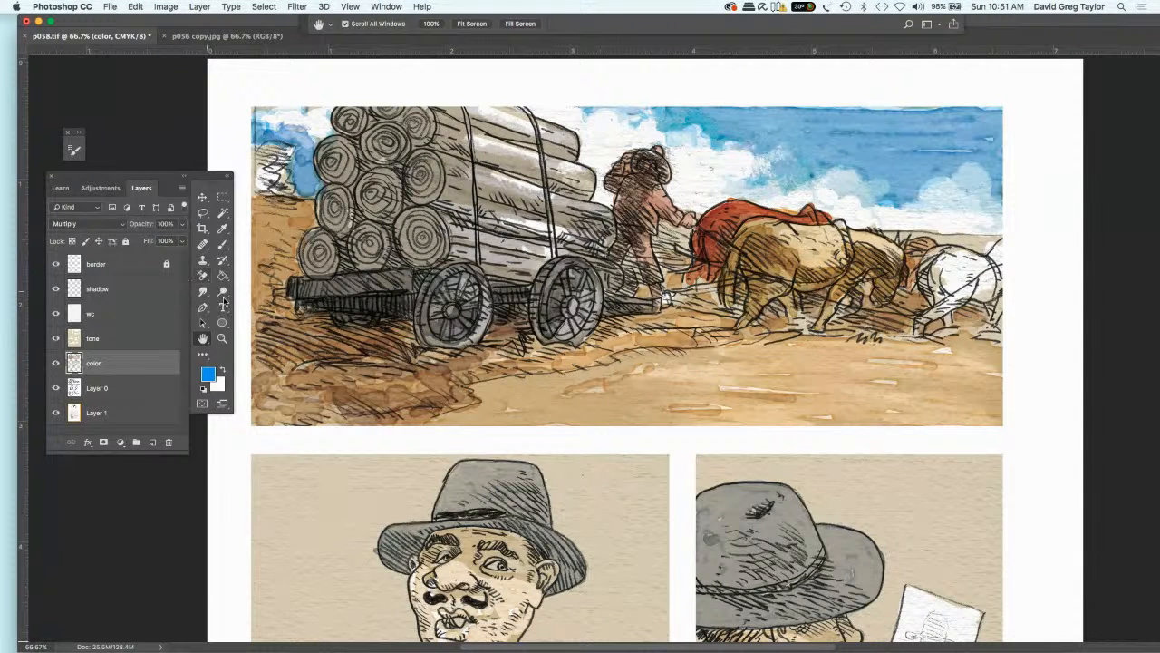
# - Burn the highlights at 100% exposure to darken the driver, the oxen's shaded sides, the logs' undersides and the ground beneath the cart
pyautogui.moveTo(219, 288); pyautogui.dragTo(252, 302)
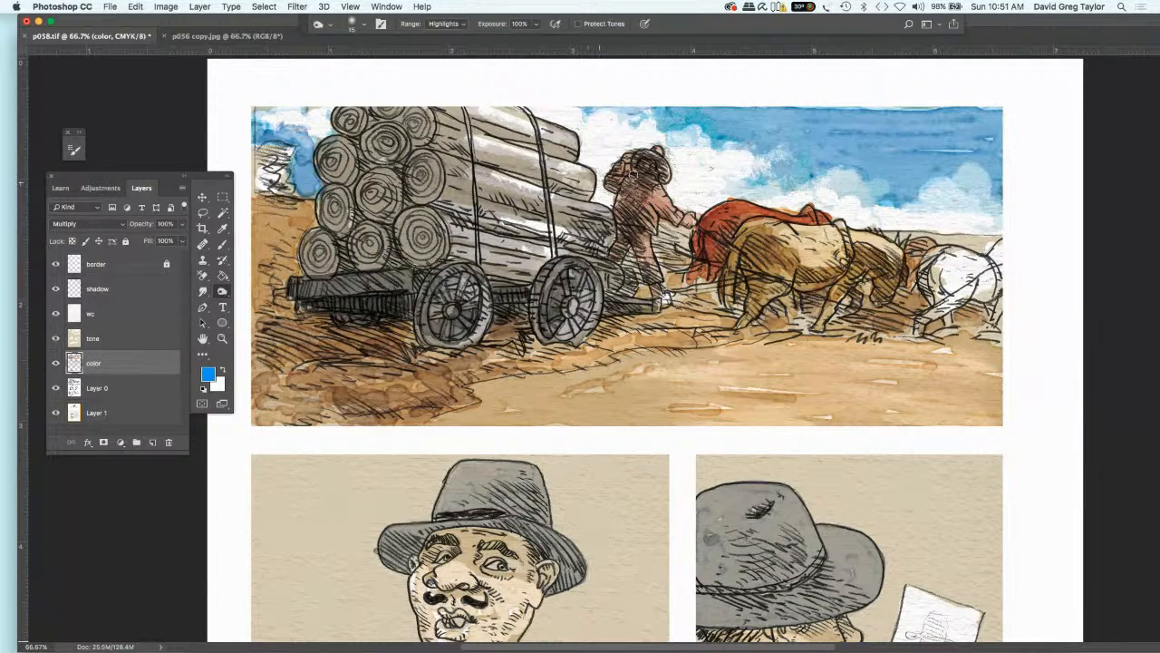
pyautogui.moveTo(639, 166)
pyautogui.mouseDown()
pyautogui.moveTo(664, 172)
pyautogui.moveTo(642, 160)
pyautogui.moveTo(658, 171)
pyautogui.moveTo(638, 164)
pyautogui.moveTo(622, 182)
pyautogui.moveTo(640, 197)
pyautogui.moveTo(619, 242)
pyautogui.moveTo(645, 265)
pyautogui.moveTo(653, 197)
pyautogui.moveTo(640, 161)
pyautogui.moveTo(624, 168)
pyautogui.moveTo(628, 233)
pyautogui.moveTo(642, 237)
pyautogui.moveTo(621, 239)
pyautogui.moveTo(636, 183)
pyautogui.moveTo(655, 166)
pyautogui.moveTo(630, 164)
pyautogui.moveTo(649, 165)
pyautogui.mouseUp()
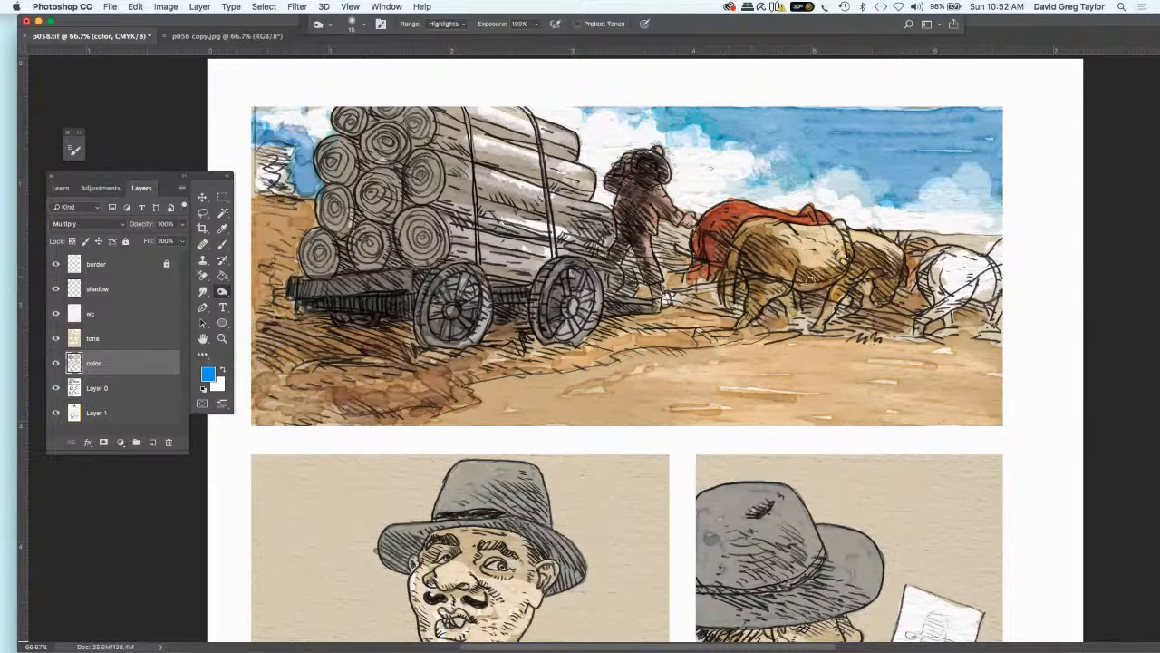
pyautogui.moveTo(866, 271)
pyautogui.mouseDown()
pyautogui.moveTo(863, 261)
pyautogui.moveTo(885, 269)
pyautogui.moveTo(876, 295)
pyautogui.moveTo(826, 275)
pyautogui.moveTo(735, 292)
pyautogui.moveTo(732, 269)
pyautogui.moveTo(736, 292)
pyautogui.mouseUp()
pyautogui.moveTo(735, 252)
pyautogui.mouseDown()
pyautogui.moveTo(728, 297)
pyautogui.moveTo(743, 238)
pyautogui.moveTo(717, 274)
pyautogui.mouseUp()
pyautogui.moveTo(644, 263)
pyautogui.mouseDown()
pyautogui.moveTo(682, 253)
pyautogui.moveTo(644, 265)
pyautogui.mouseUp()
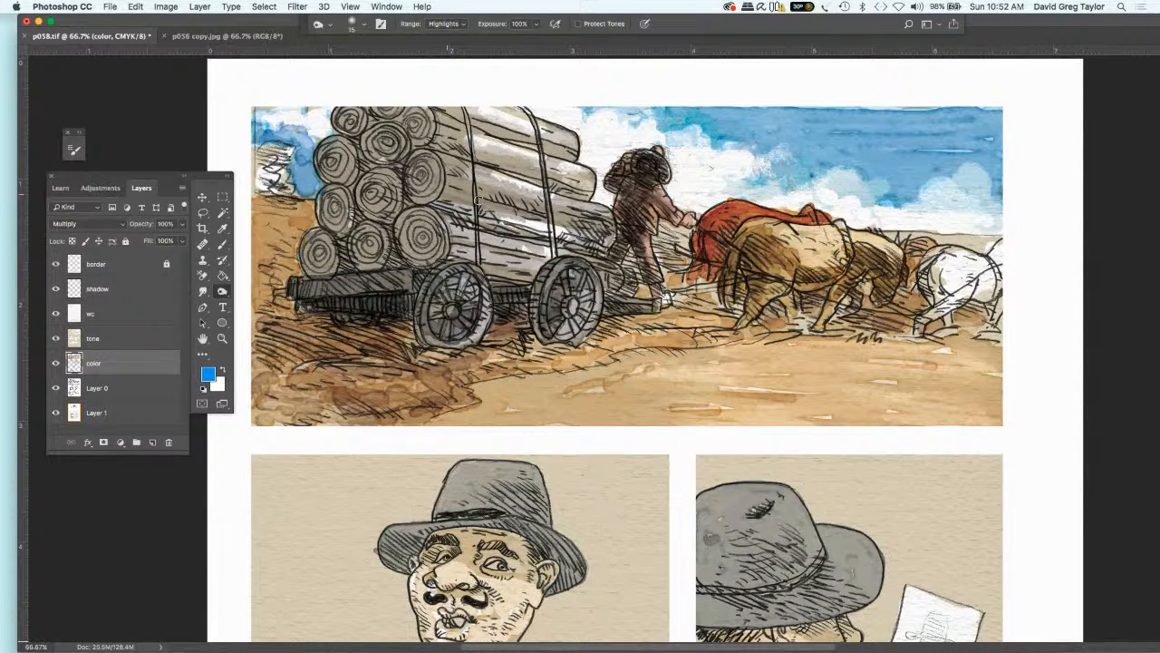
pyautogui.moveTo(476, 201)
pyautogui.mouseDown()
pyautogui.moveTo(521, 218)
pyautogui.moveTo(473, 208)
pyautogui.moveTo(457, 218)
pyautogui.moveTo(525, 234)
pyautogui.moveTo(455, 254)
pyautogui.moveTo(531, 277)
pyautogui.moveTo(510, 274)
pyautogui.mouseUp()
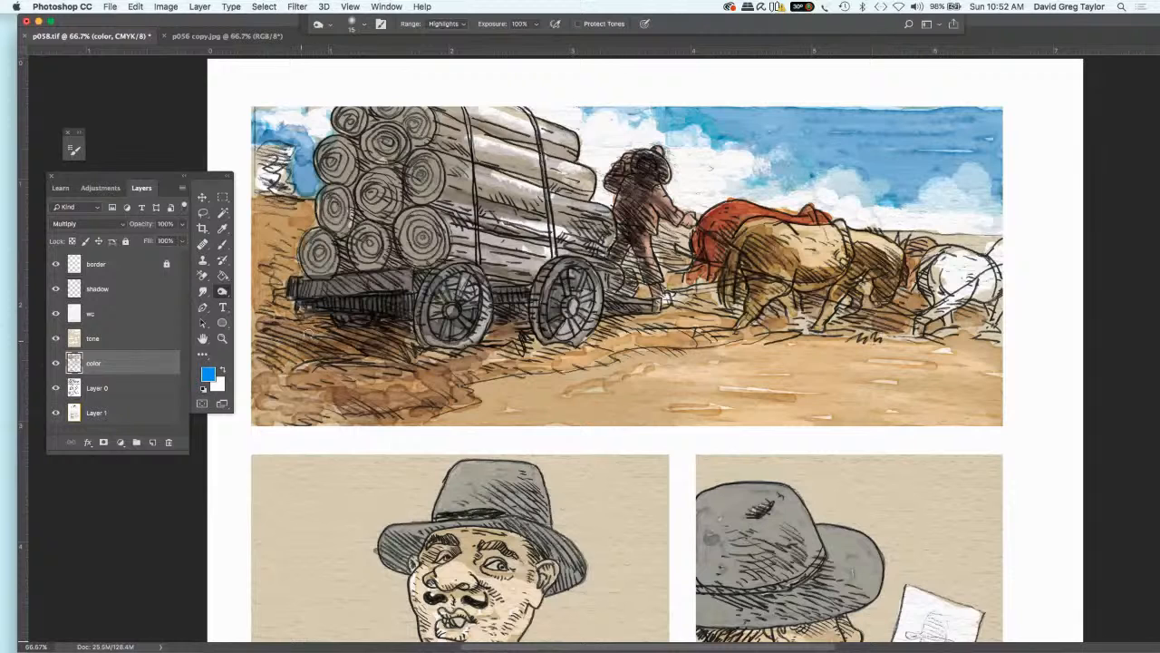
pyautogui.moveTo(307, 330)
pyautogui.mouseDown()
pyautogui.moveTo(291, 326)
pyautogui.moveTo(325, 326)
pyautogui.moveTo(288, 318)
pyautogui.mouseUp()
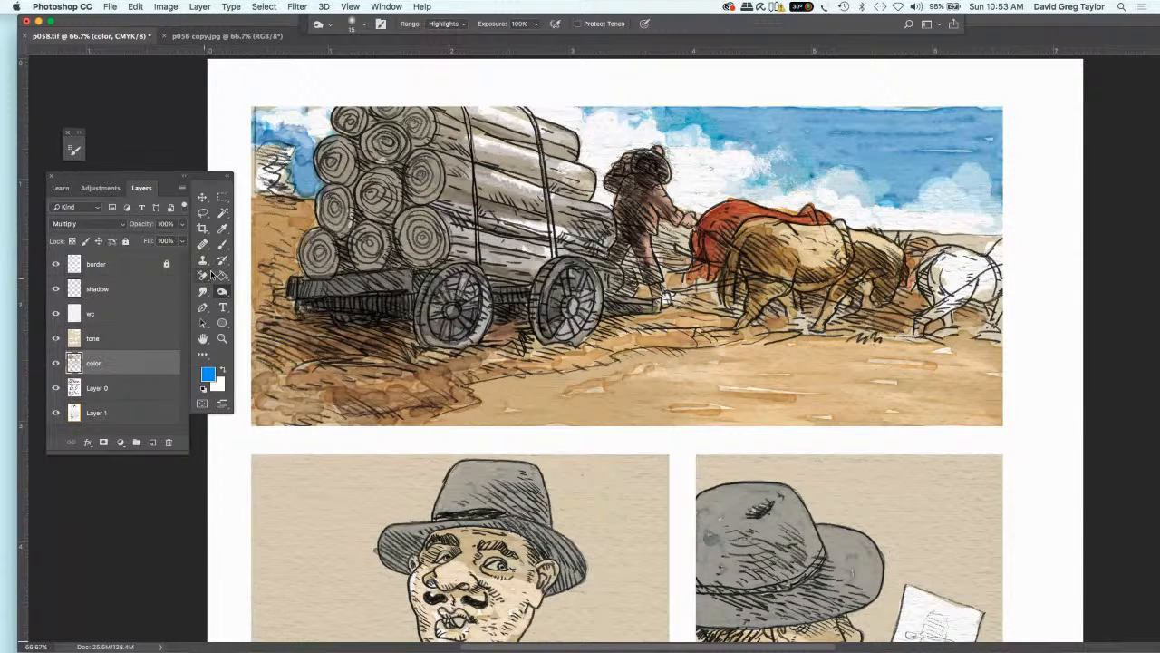
# - Dodge the highlights on the cut ends of the stacked logs at 100% exposure
pyautogui.click(224, 293)
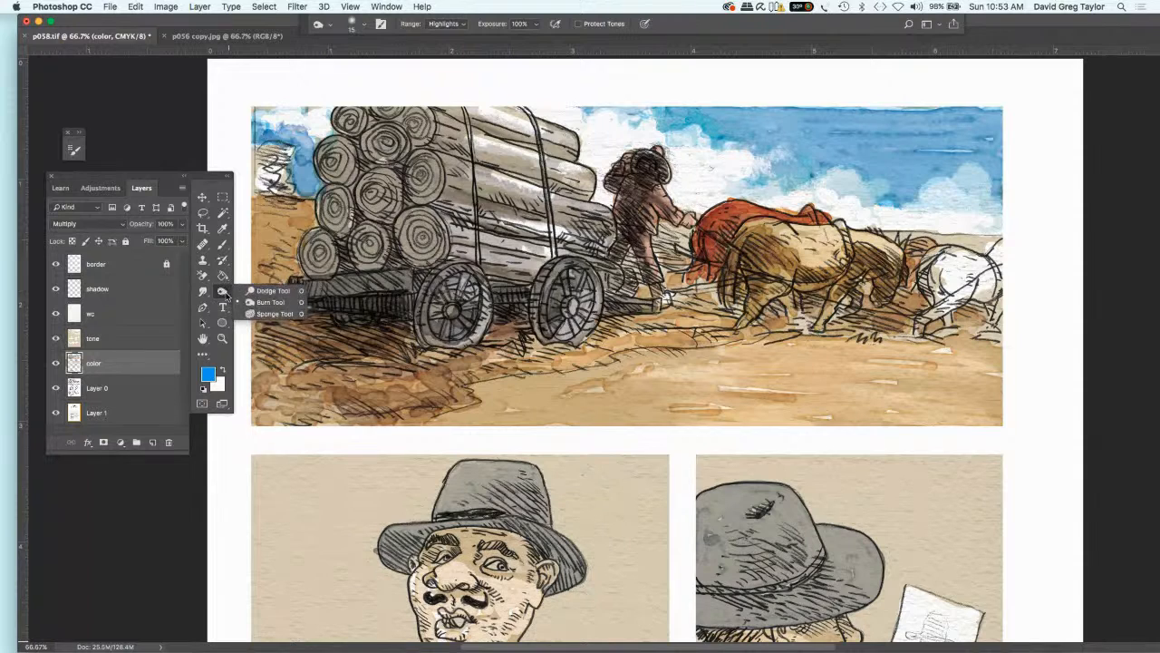
pyautogui.click(270, 290)
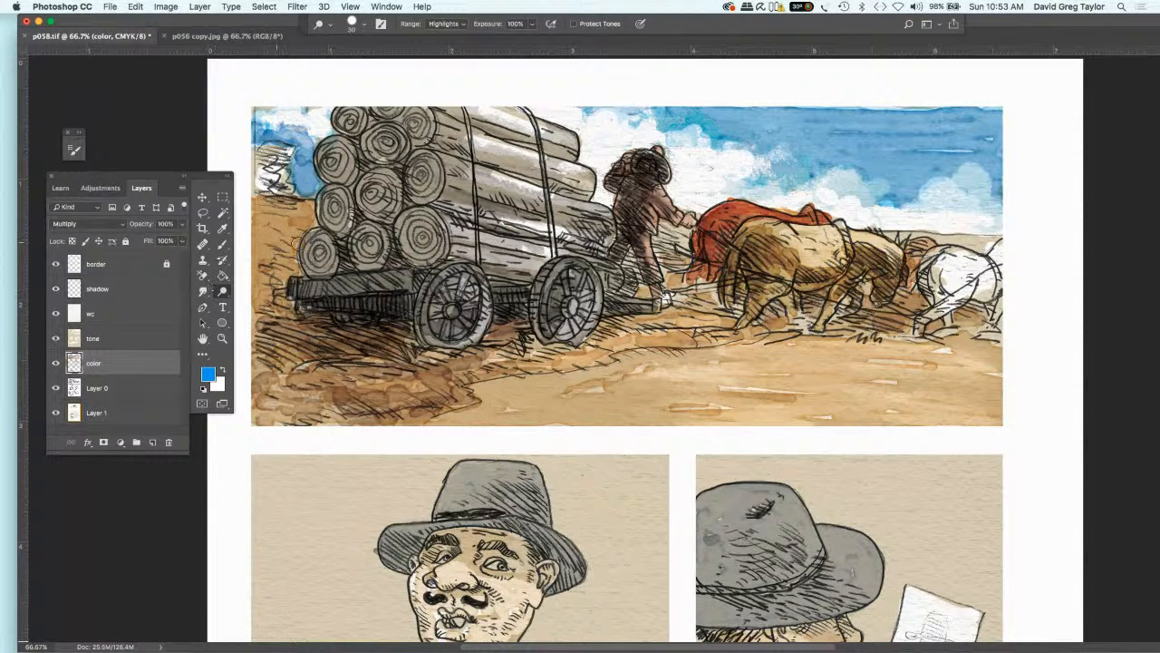
pyautogui.moveTo(404, 227)
pyautogui.mouseDown()
pyautogui.moveTo(428, 230)
pyautogui.moveTo(417, 239)
pyautogui.moveTo(426, 227)
pyautogui.moveTo(424, 245)
pyautogui.moveTo(412, 117)
pyautogui.moveTo(378, 136)
pyautogui.moveTo(375, 209)
pyautogui.moveTo(379, 192)
pyautogui.moveTo(358, 249)
pyautogui.moveTo(380, 248)
pyautogui.mouseUp()
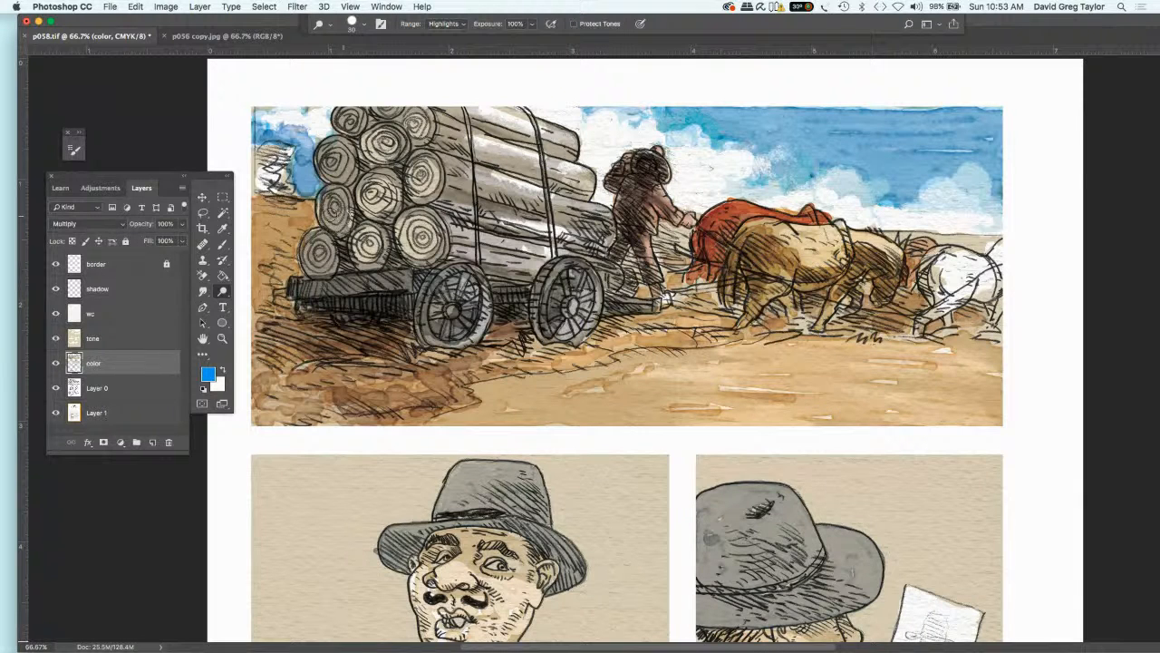
pyautogui.moveTo(334, 213)
pyautogui.mouseDown()
pyautogui.moveTo(318, 253)
pyautogui.moveTo(335, 165)
pyautogui.mouseUp()
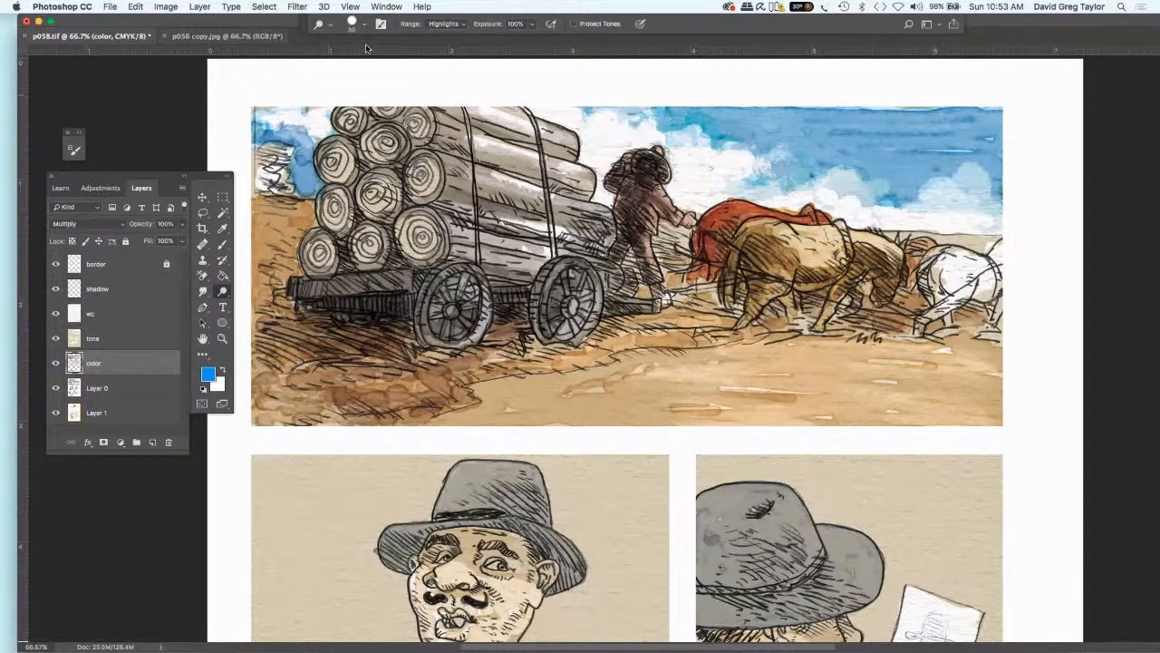
# - Check the full page at print size and fitted to the screen, and enlarge the two middle portrait panels to 50%
pyautogui.click(350, 7)
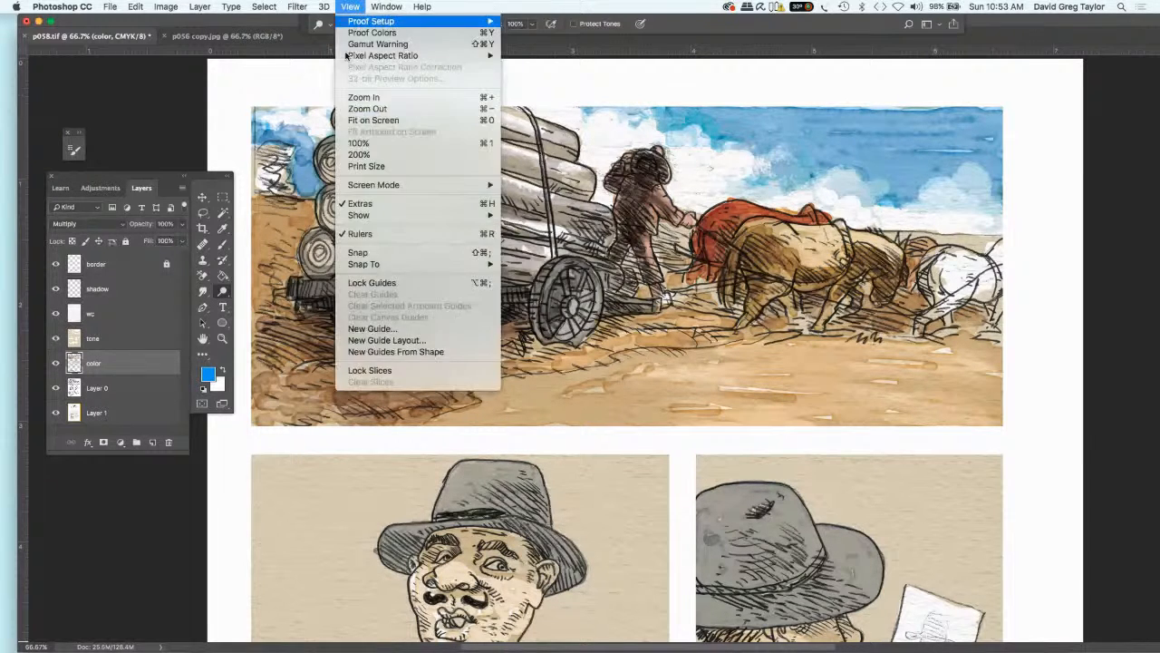
pyautogui.click(366, 166)
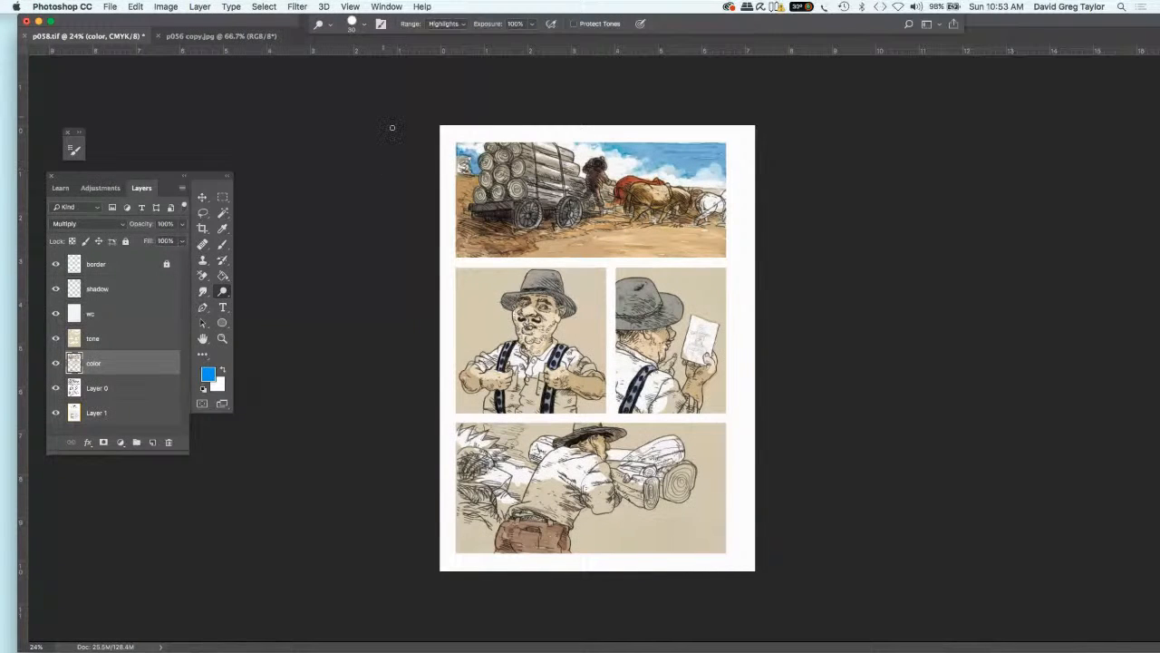
pyautogui.click(350, 7)
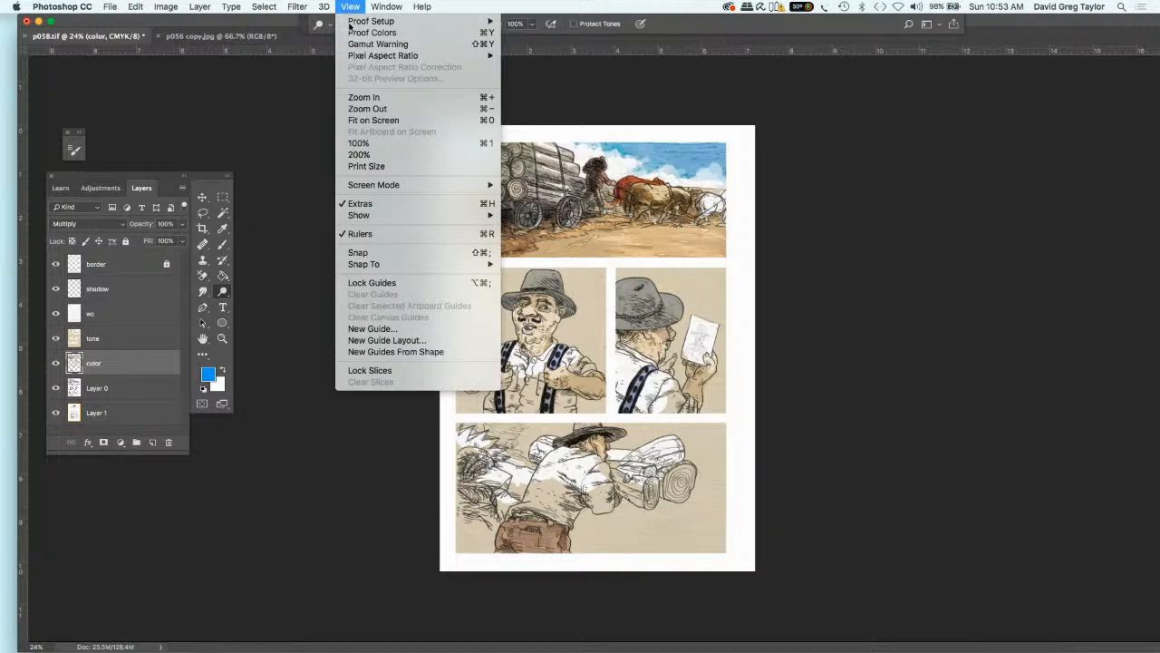
pyautogui.click(353, 121)
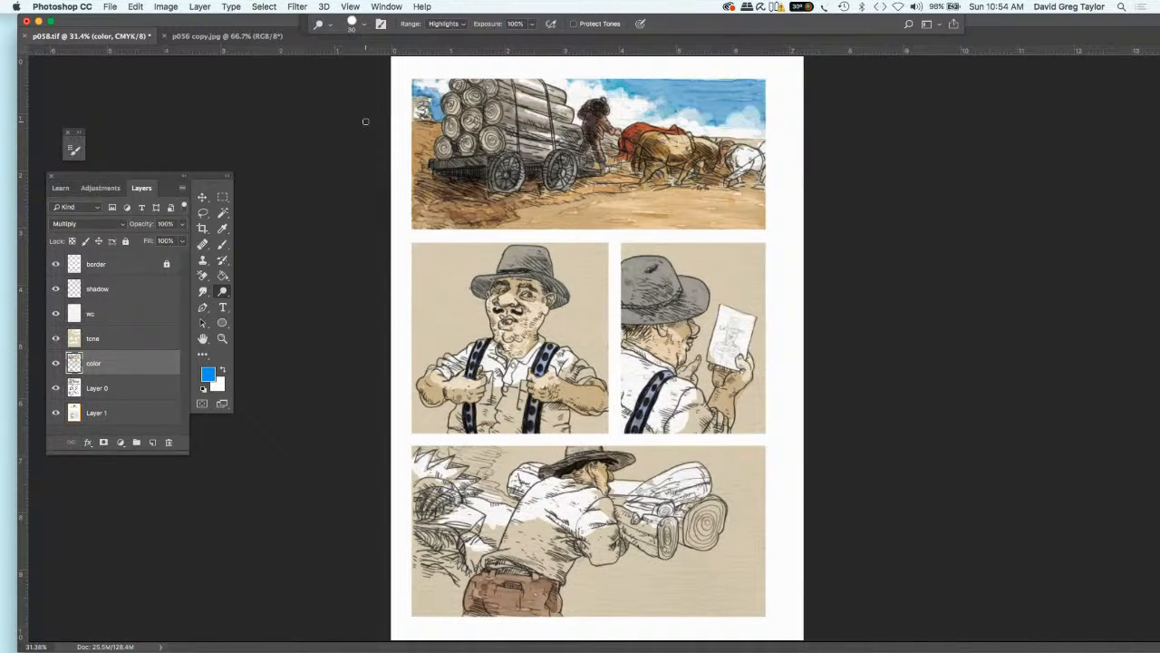
pyautogui.press('super+equal')
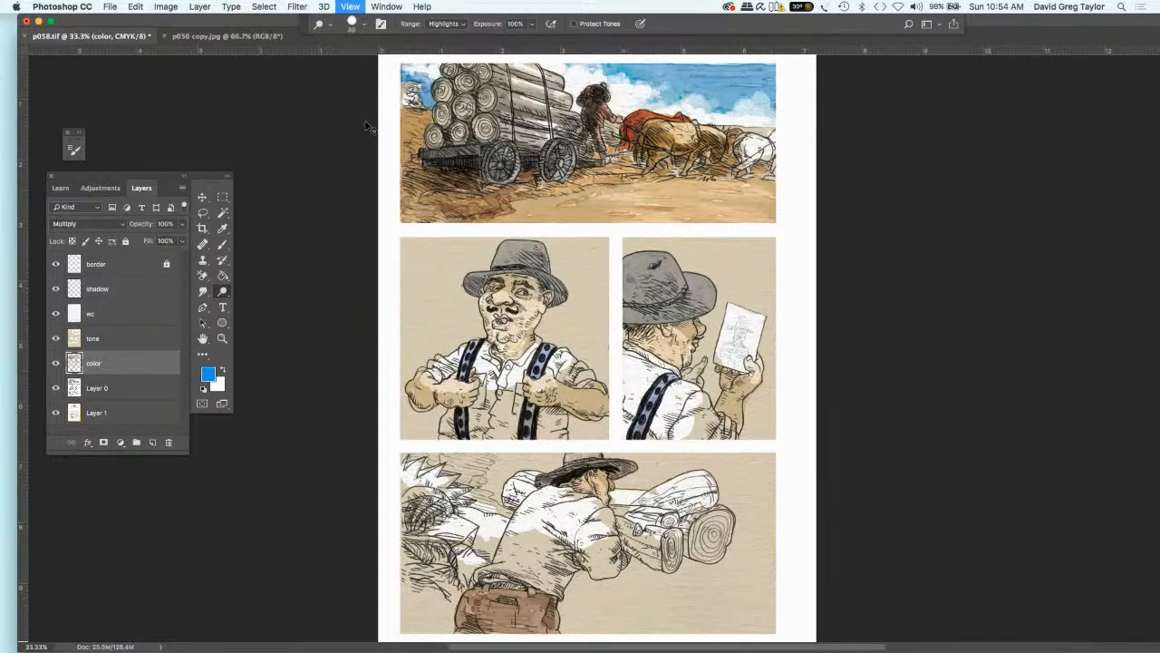
pyautogui.press('super+equal')
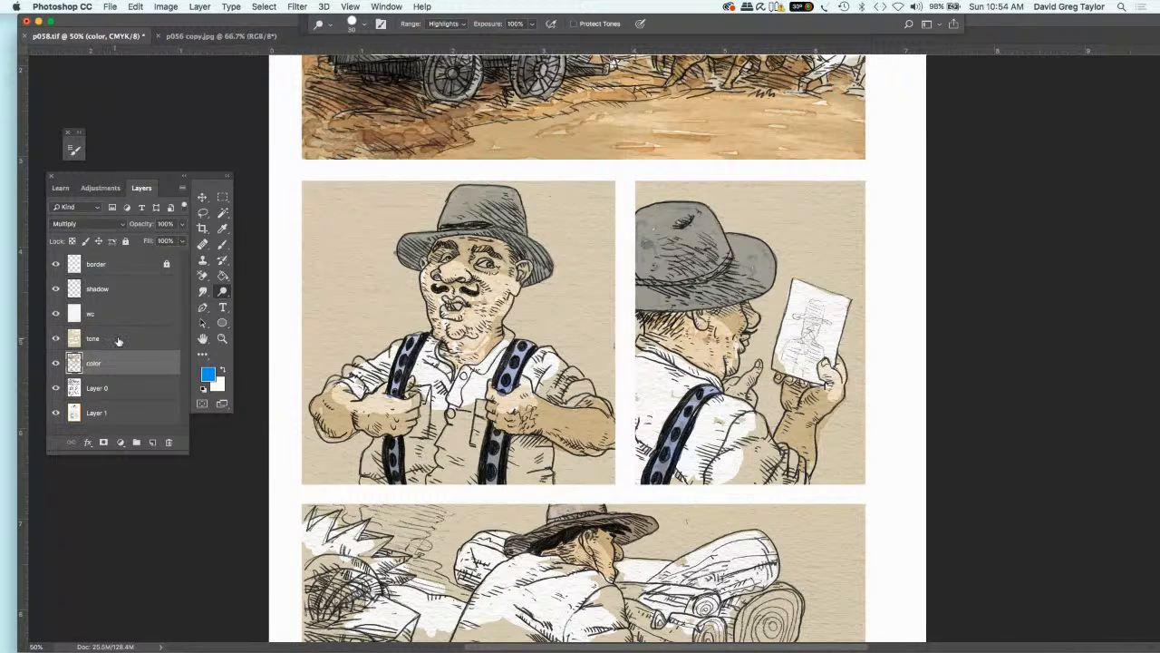
# - With a neutral grey foreground colour, brush a shadow on the shadow layer across the suspendered man's eyes beneath his hat brim
pyautogui.click(210, 378)
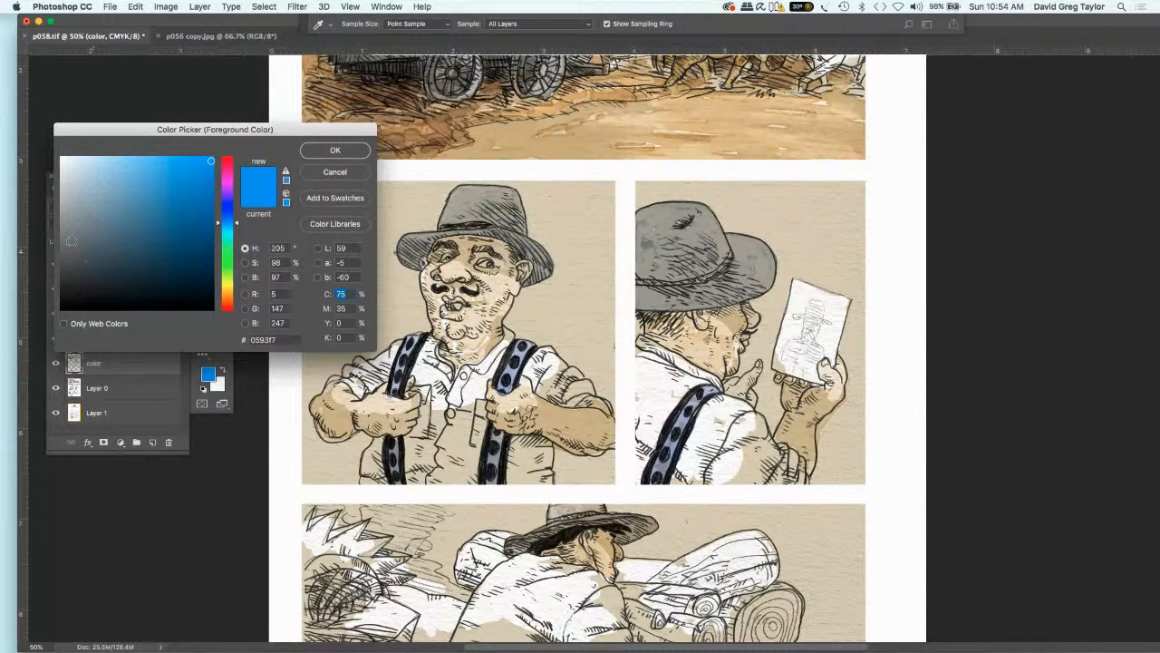
pyautogui.click(68, 230)
pyautogui.moveTo(68, 230); pyautogui.dragTo(61, 233)
pyautogui.click(318, 154)
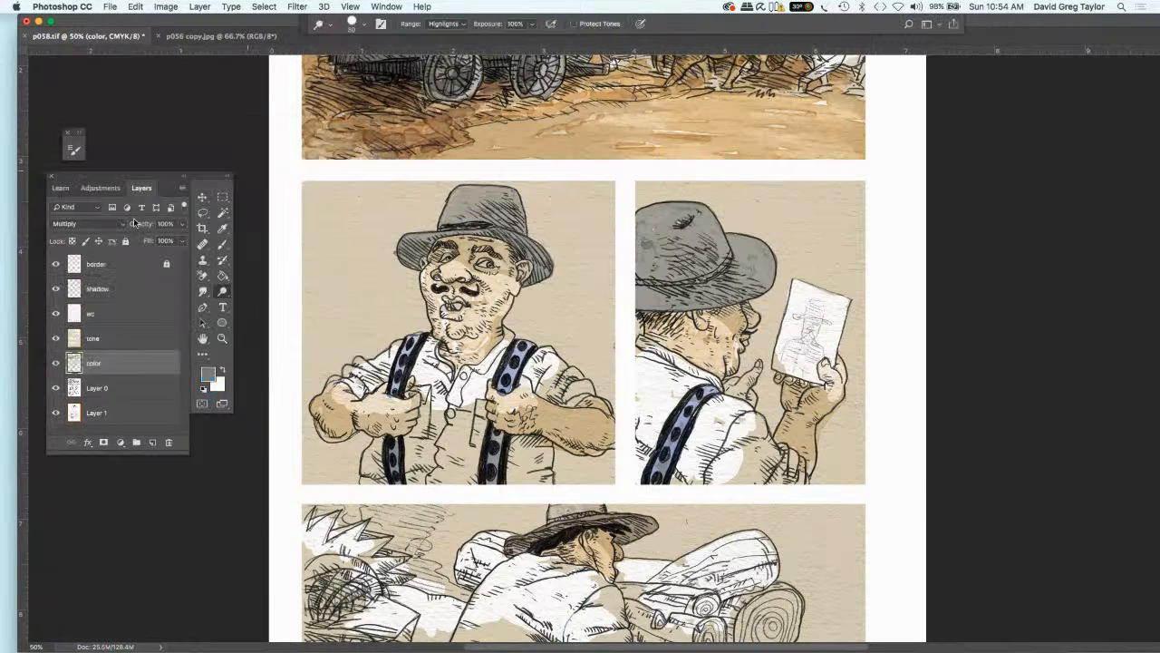
pyautogui.click(118, 281)
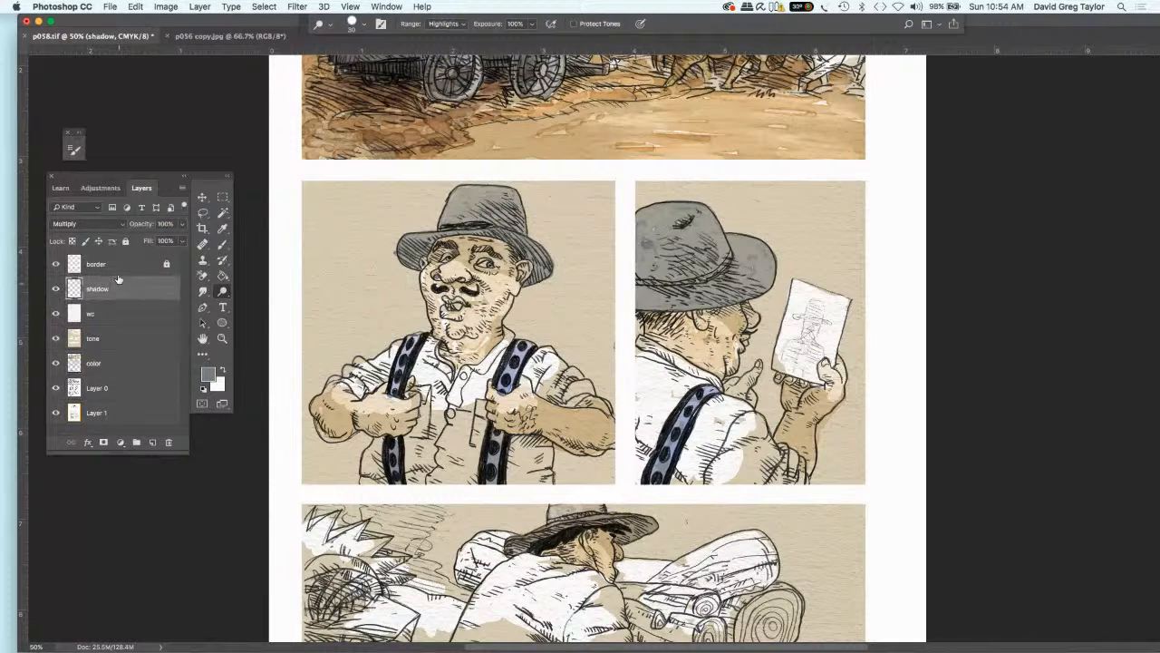
pyautogui.click(223, 247)
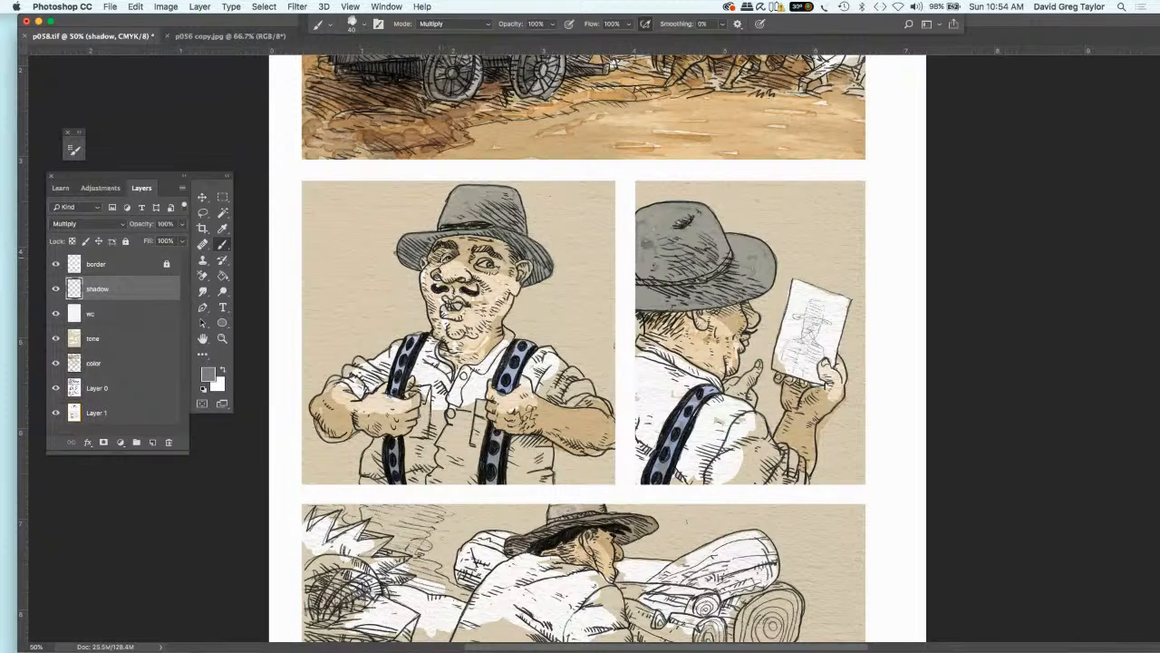
pyautogui.moveTo(446, 254)
pyautogui.mouseDown()
pyautogui.moveTo(494, 245)
pyautogui.moveTo(531, 283)
pyautogui.moveTo(541, 262)
pyautogui.moveTo(445, 233)
pyautogui.moveTo(484, 234)
pyautogui.moveTo(416, 239)
pyautogui.moveTo(404, 252)
pyautogui.moveTo(466, 241)
pyautogui.moveTo(522, 253)
pyautogui.moveTo(473, 243)
pyautogui.moveTo(497, 264)
pyautogui.moveTo(482, 261)
pyautogui.moveTo(514, 270)
pyautogui.moveTo(448, 259)
pyautogui.mouseUp()
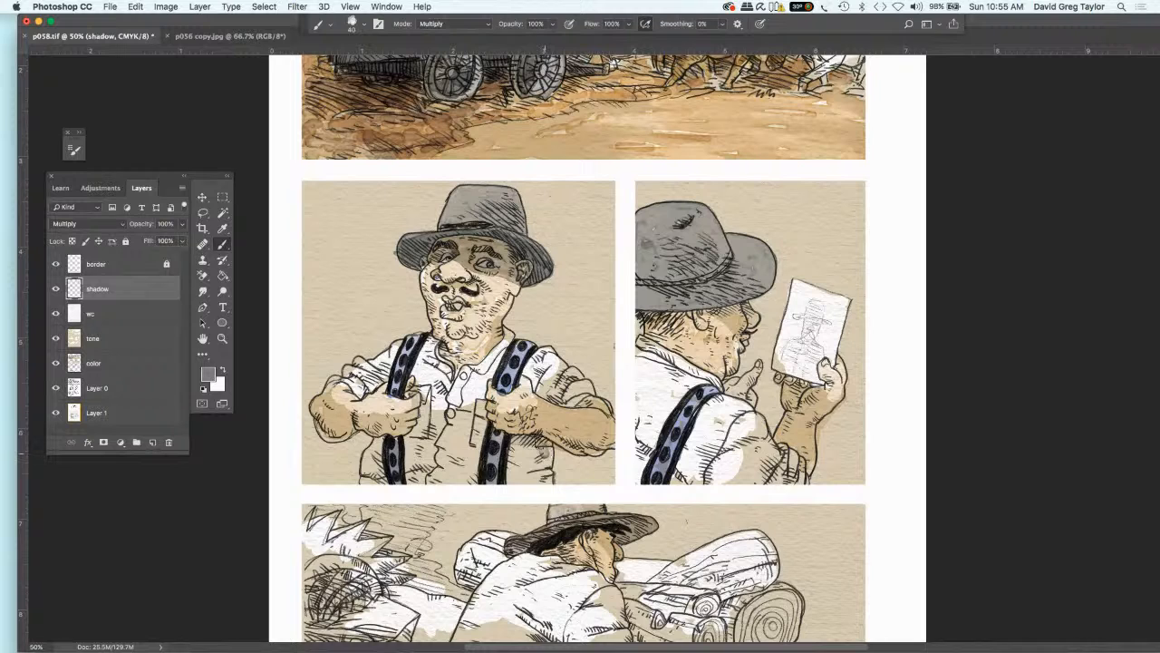
# - Paint grey shadows on the undersides of the suspendered man's forearms and over the lower part of his shirt
pyautogui.moveTo(542, 447)
pyautogui.mouseDown()
pyautogui.moveTo(516, 446)
pyautogui.moveTo(549, 435)
pyautogui.moveTo(602, 444)
pyautogui.mouseUp()
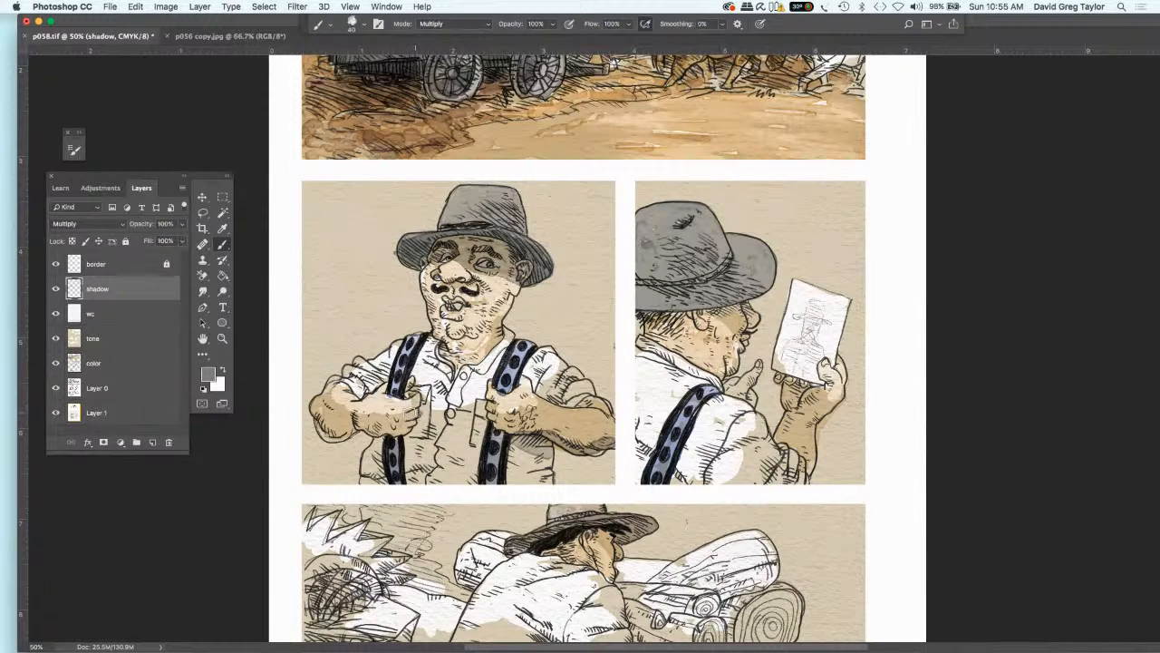
pyautogui.moveTo(363, 426)
pyautogui.mouseDown()
pyautogui.moveTo(390, 429)
pyautogui.moveTo(317, 420)
pyautogui.moveTo(315, 404)
pyautogui.moveTo(356, 389)
pyautogui.mouseUp()
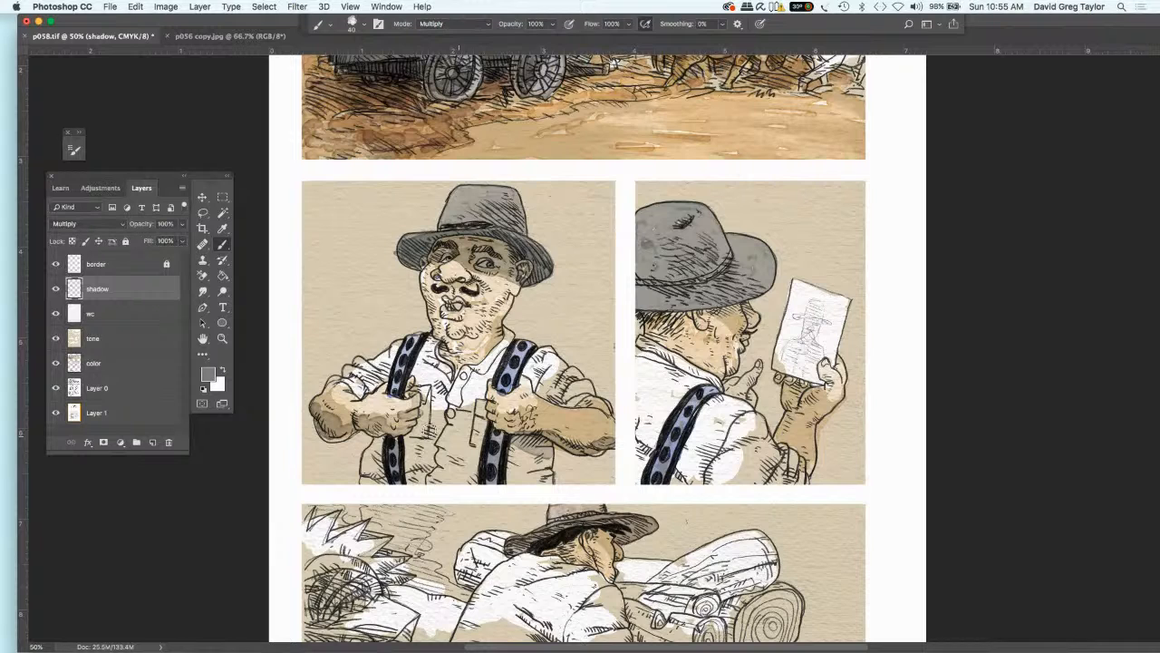
pyautogui.moveTo(428, 425)
pyautogui.mouseDown()
pyautogui.moveTo(479, 405)
pyautogui.moveTo(526, 453)
pyautogui.moveTo(547, 457)
pyautogui.moveTo(545, 444)
pyautogui.moveTo(538, 476)
pyautogui.moveTo(488, 483)
pyautogui.moveTo(494, 471)
pyautogui.moveTo(477, 431)
pyautogui.moveTo(473, 448)
pyautogui.moveTo(469, 419)
pyautogui.moveTo(471, 437)
pyautogui.moveTo(479, 408)
pyautogui.moveTo(437, 426)
pyautogui.moveTo(427, 426)
pyautogui.moveTo(450, 421)
pyautogui.moveTo(413, 418)
pyautogui.moveTo(426, 442)
pyautogui.moveTo(420, 411)
pyautogui.moveTo(439, 458)
pyautogui.moveTo(422, 412)
pyautogui.moveTo(478, 476)
pyautogui.moveTo(439, 481)
pyautogui.moveTo(453, 446)
pyautogui.moveTo(386, 475)
pyautogui.moveTo(460, 459)
pyautogui.moveTo(367, 471)
pyautogui.moveTo(460, 466)
pyautogui.moveTo(379, 452)
pyautogui.moveTo(458, 474)
pyautogui.moveTo(380, 446)
pyautogui.moveTo(399, 438)
pyautogui.moveTo(450, 480)
pyautogui.moveTo(401, 425)
pyautogui.moveTo(370, 466)
pyautogui.moveTo(329, 417)
pyautogui.moveTo(376, 451)
pyautogui.moveTo(413, 438)
pyautogui.moveTo(452, 489)
pyautogui.mouseUp()
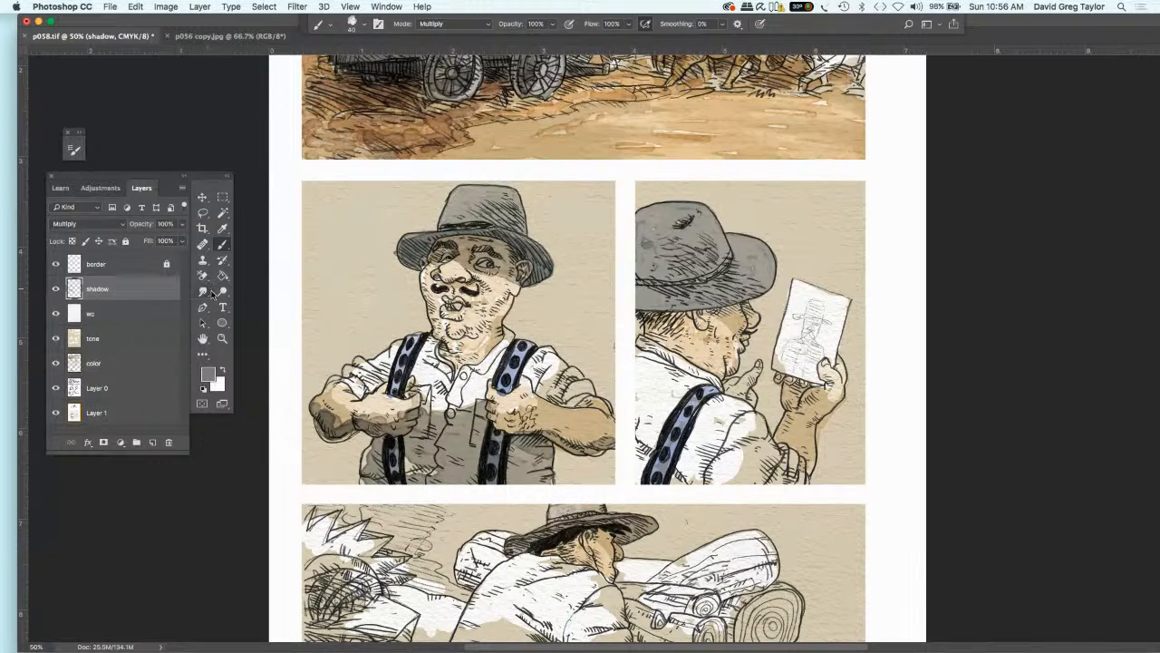
# - Dodge the highlights of the elbow shadow at 100% exposure and smudge the forearm shadows at 100% strength to soften them
pyautogui.click(222, 291)
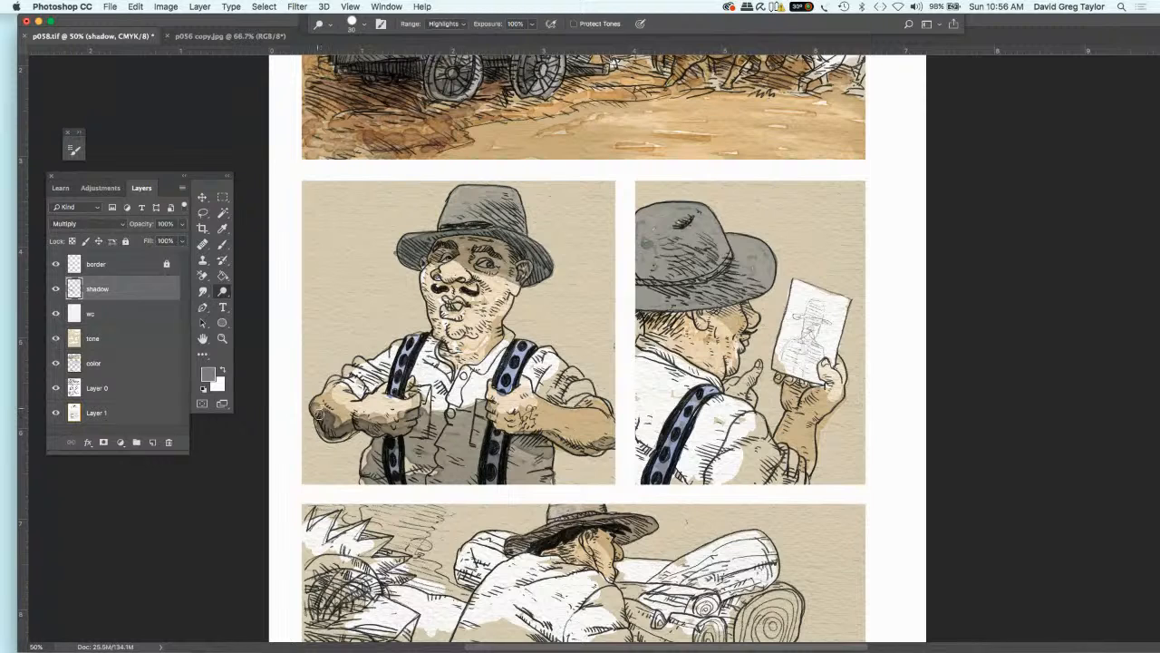
pyautogui.moveTo(319, 416)
pyautogui.mouseDown()
pyautogui.moveTo(326, 428)
pyautogui.moveTo(388, 426)
pyautogui.moveTo(327, 426)
pyautogui.mouseUp()
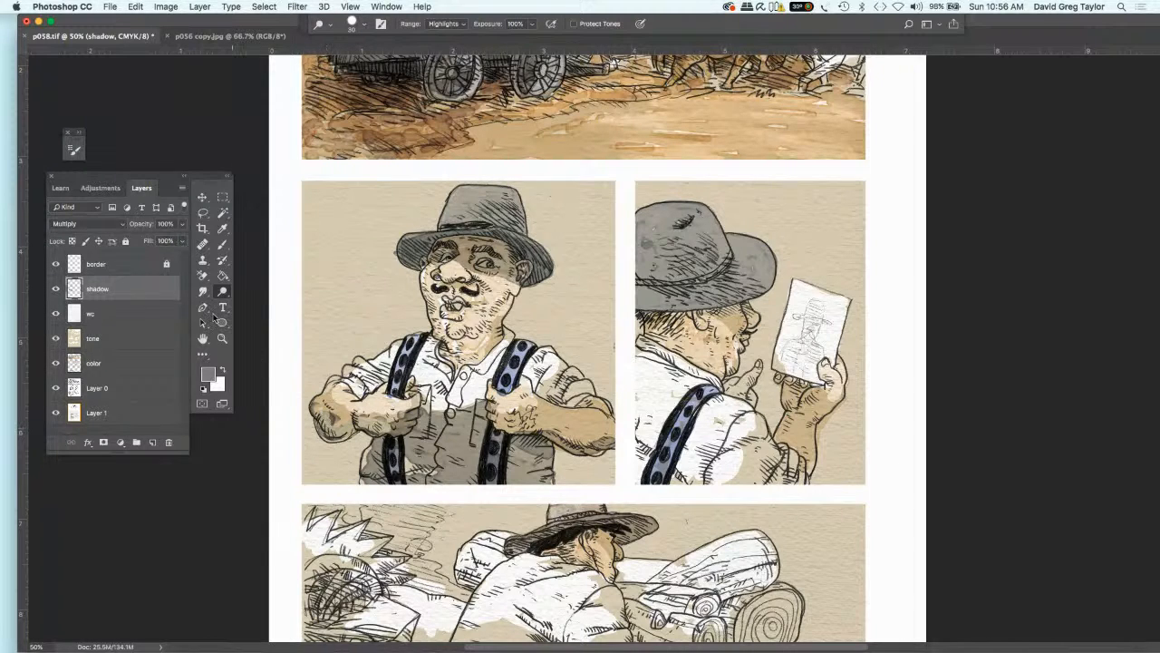
pyautogui.click(203, 292)
pyautogui.moveTo(326, 415)
pyautogui.mouseDown()
pyautogui.moveTo(367, 426)
pyautogui.moveTo(335, 431)
pyautogui.moveTo(354, 426)
pyautogui.moveTo(325, 426)
pyautogui.moveTo(318, 404)
pyautogui.mouseUp()
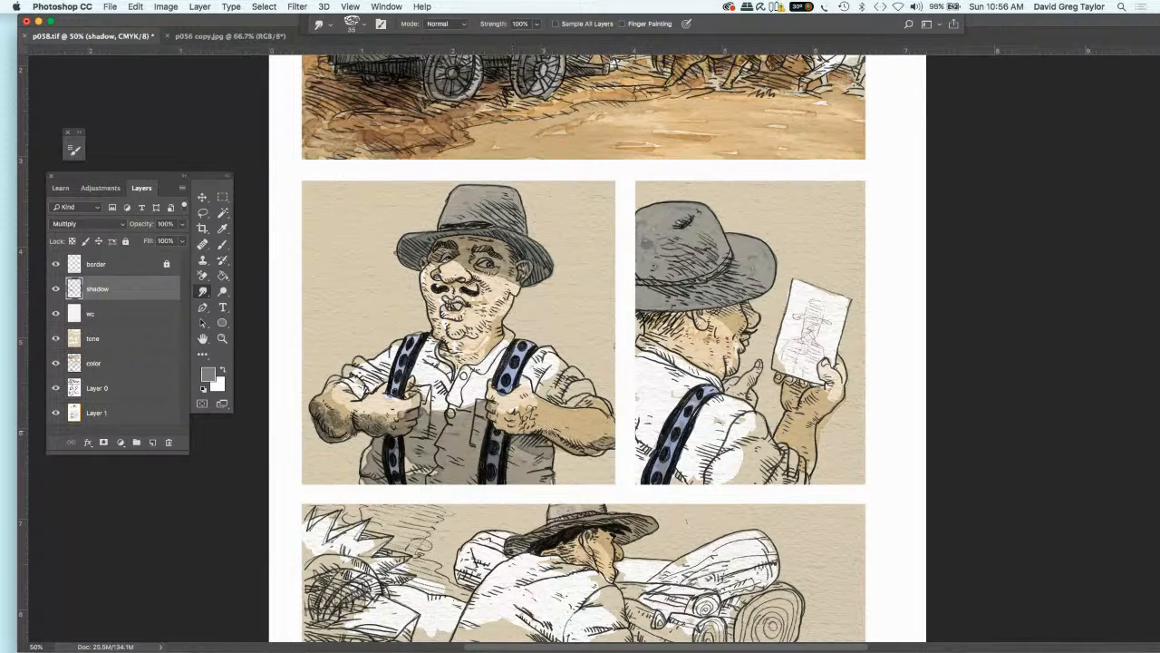
pyautogui.moveTo(537, 431); pyautogui.dragTo(603, 443)
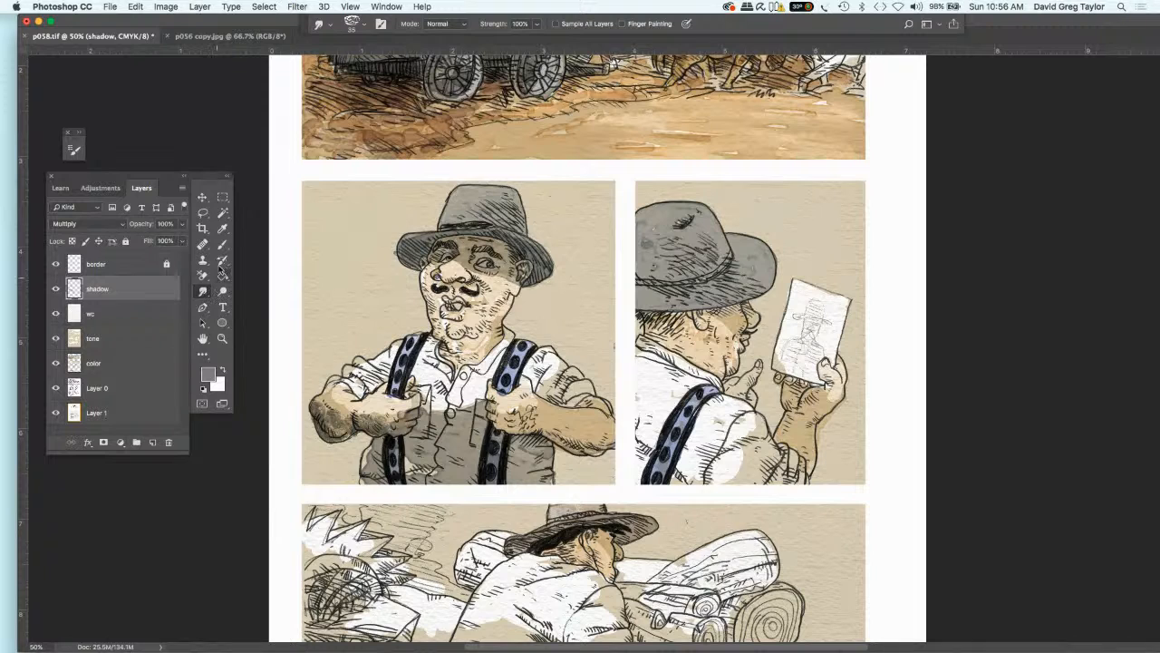
# - Add more grey shadow along the underside of the forearm nearest the panel divider and smudge its edge at 100% strength
pyautogui.click(223, 246)
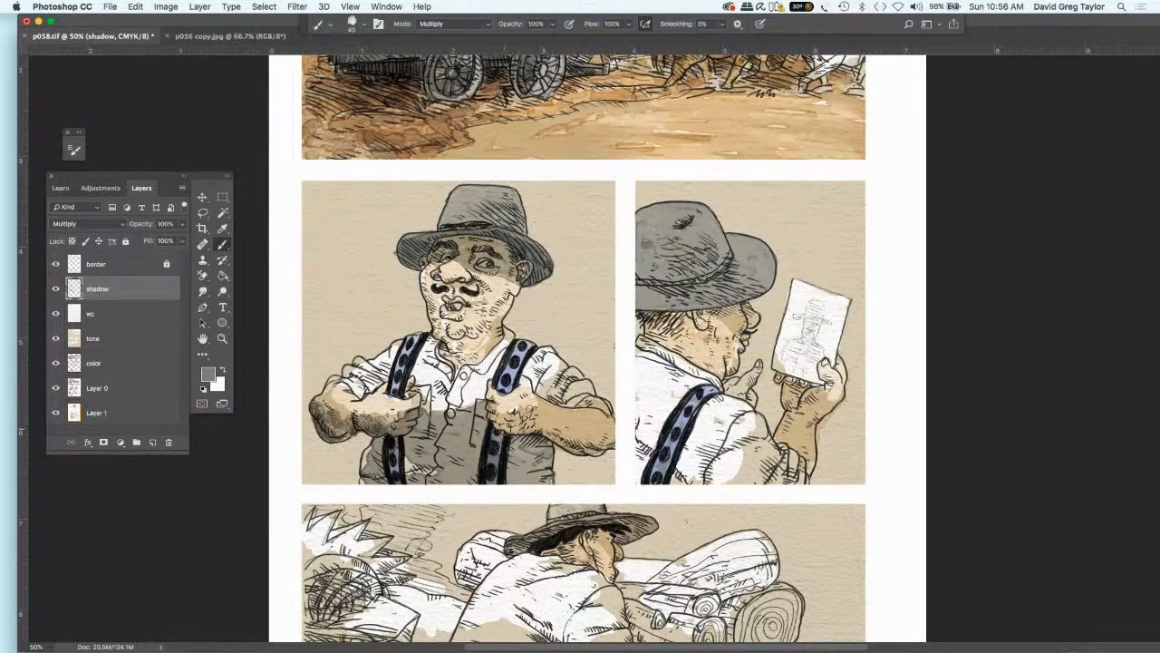
pyautogui.moveTo(526, 426)
pyautogui.mouseDown()
pyautogui.moveTo(602, 442)
pyautogui.moveTo(529, 424)
pyautogui.mouseUp()
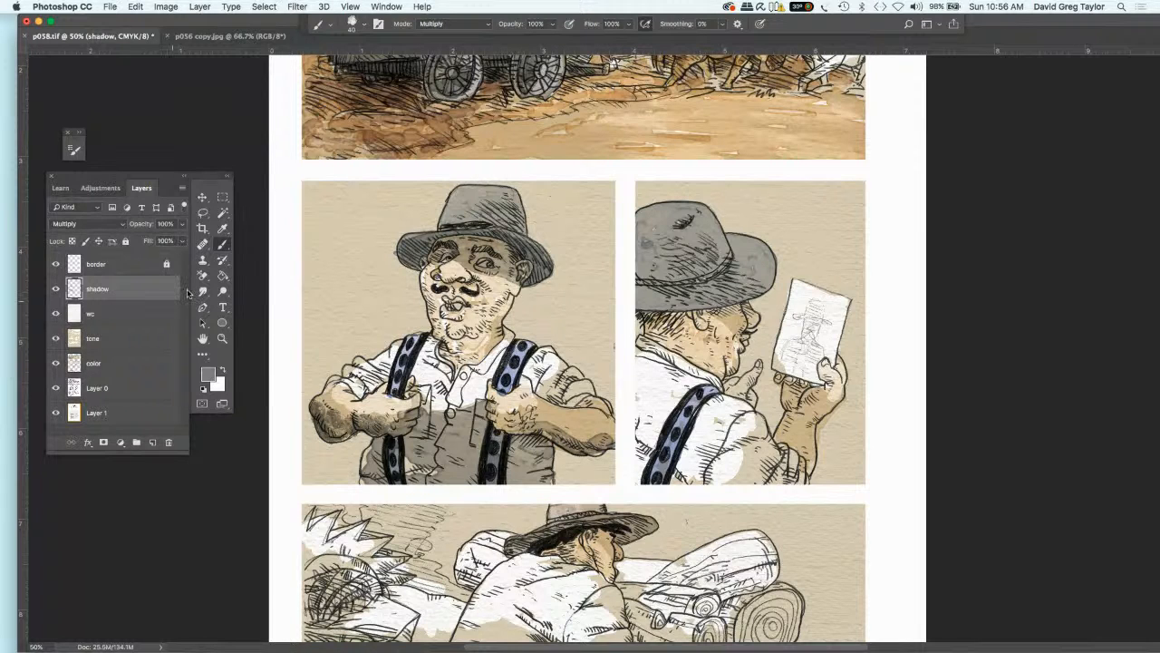
pyautogui.click(203, 291)
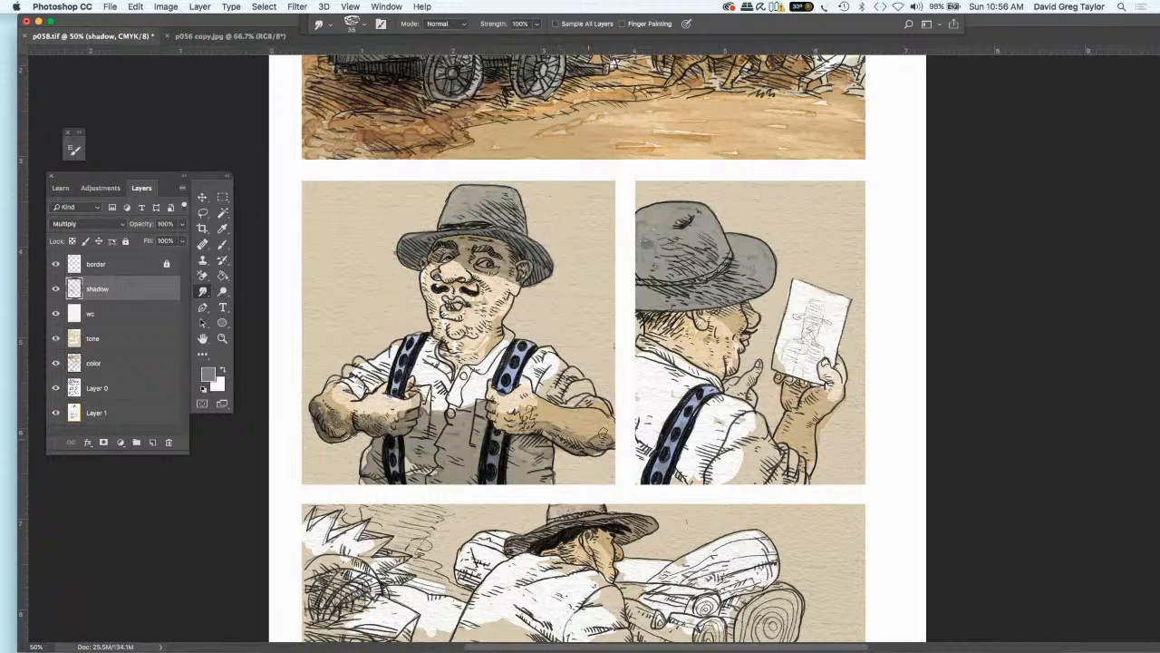
pyautogui.moveTo(546, 424); pyautogui.dragTo(517, 423)
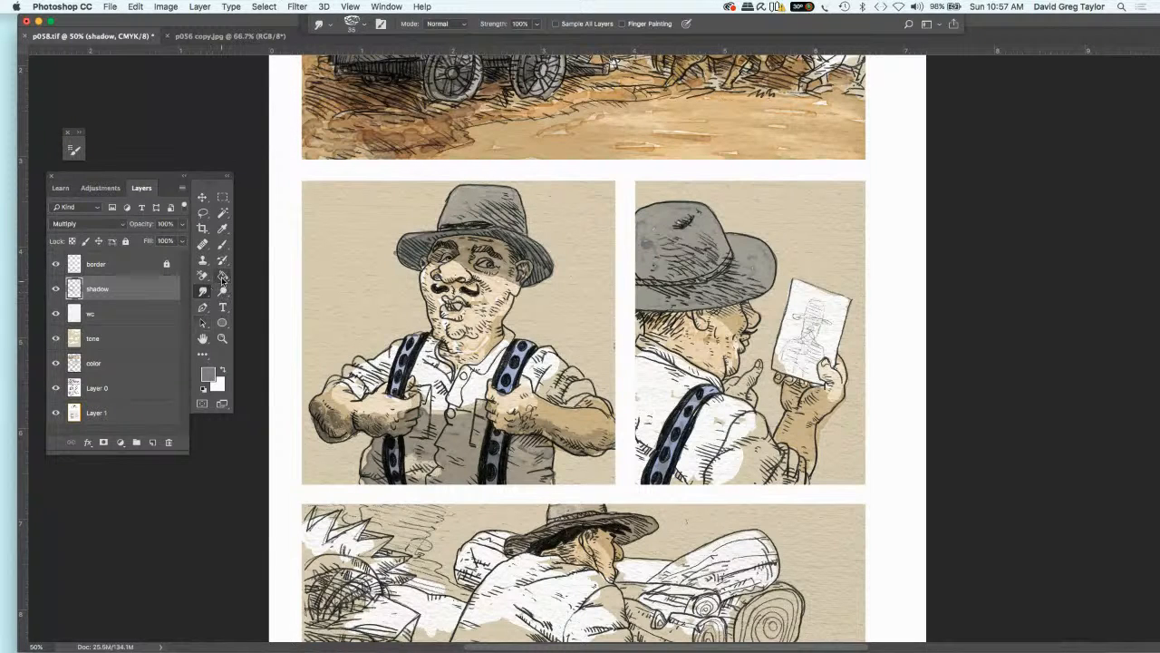
# - Burn the highlights at 100% exposure to deepen the shadow on the man's face directly under his hat brim
pyautogui.click(223, 296)
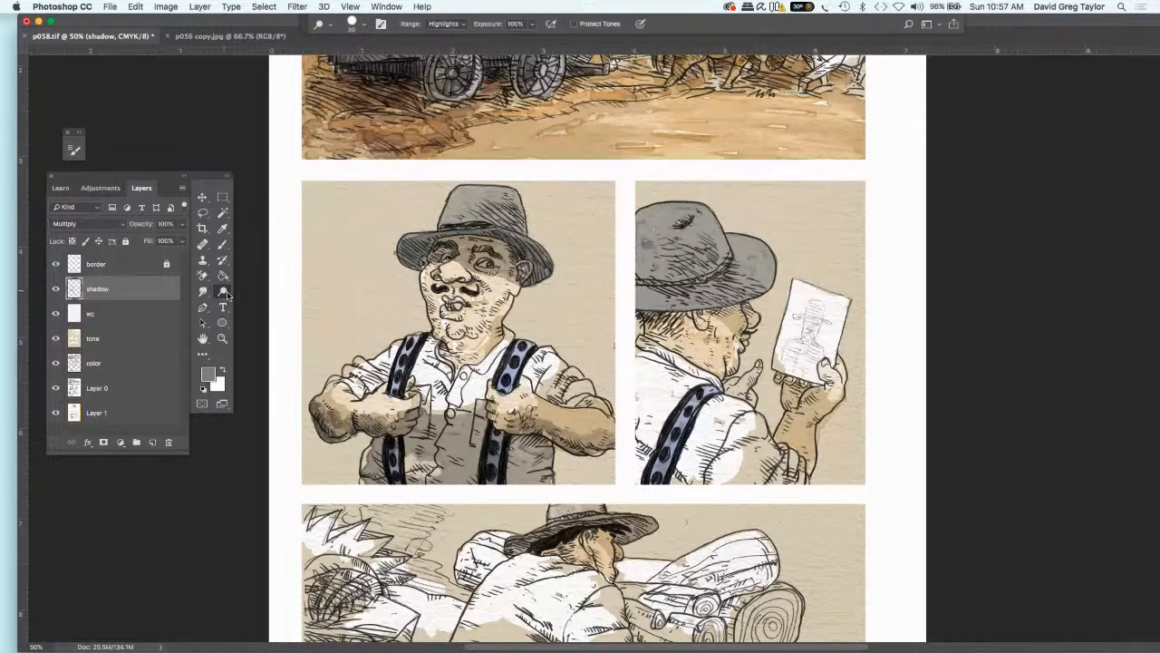
pyautogui.click(226, 293)
pyautogui.click(251, 302)
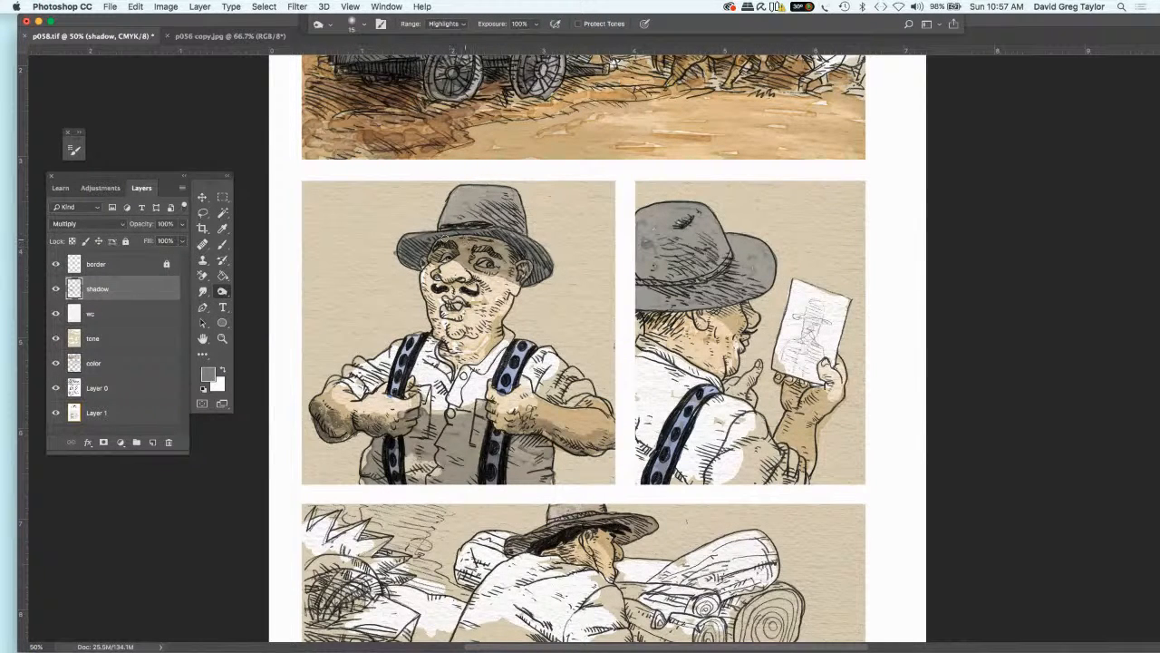
pyautogui.moveTo(444, 238)
pyautogui.mouseDown()
pyautogui.moveTo(509, 246)
pyautogui.moveTo(476, 242)
pyautogui.mouseUp()
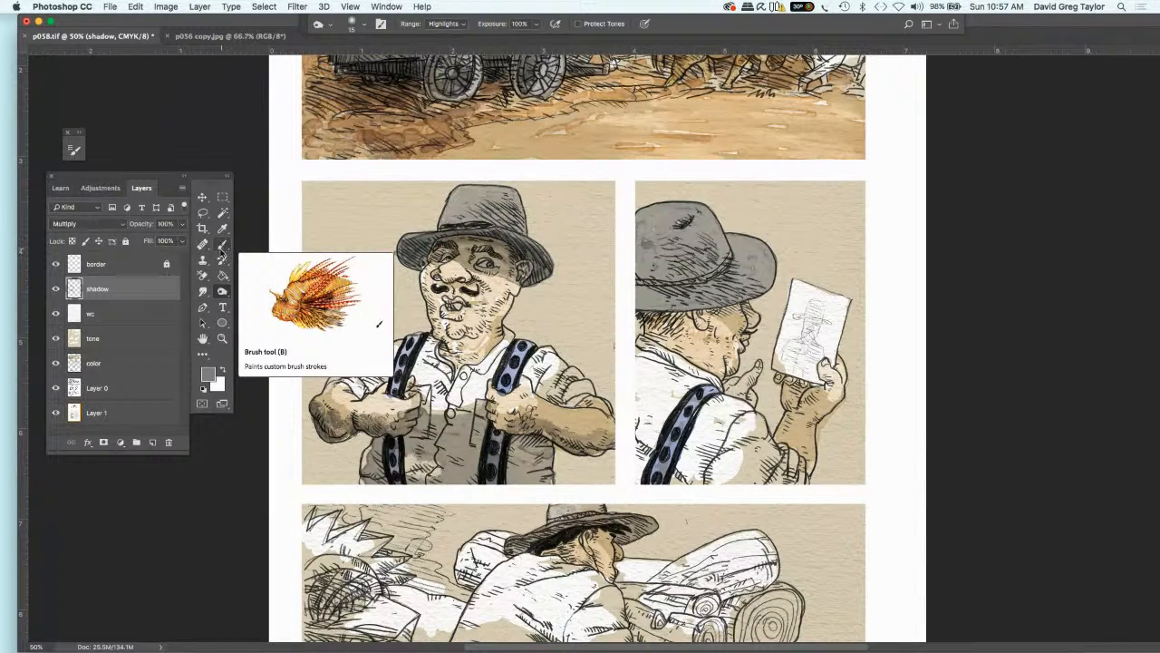
# - Sample the light skin tone on the man's hand and shift the foreground colour to pink #fbbfaa
pyautogui.click(222, 248)
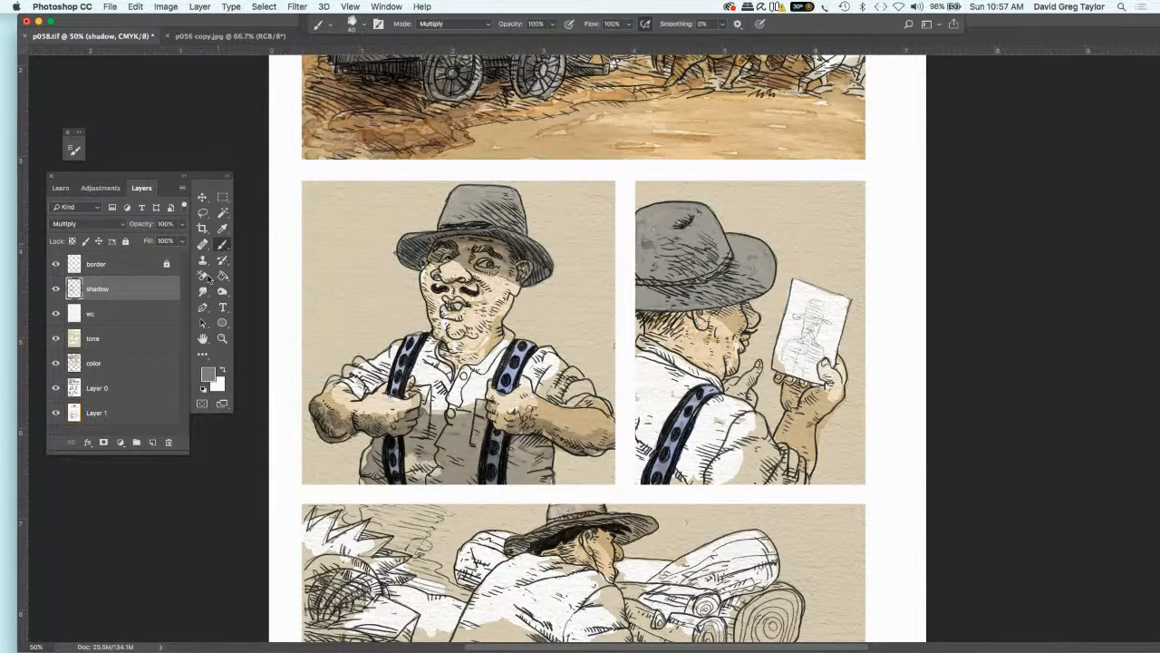
pyautogui.click(223, 230)
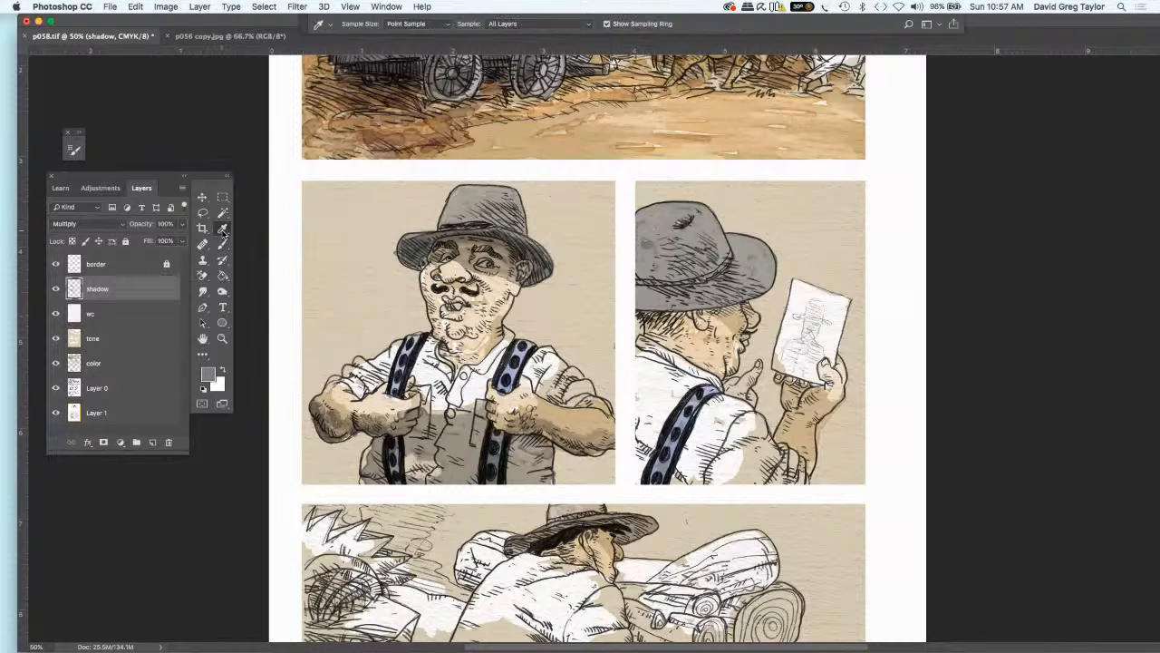
pyautogui.click(383, 400)
pyautogui.click(207, 374)
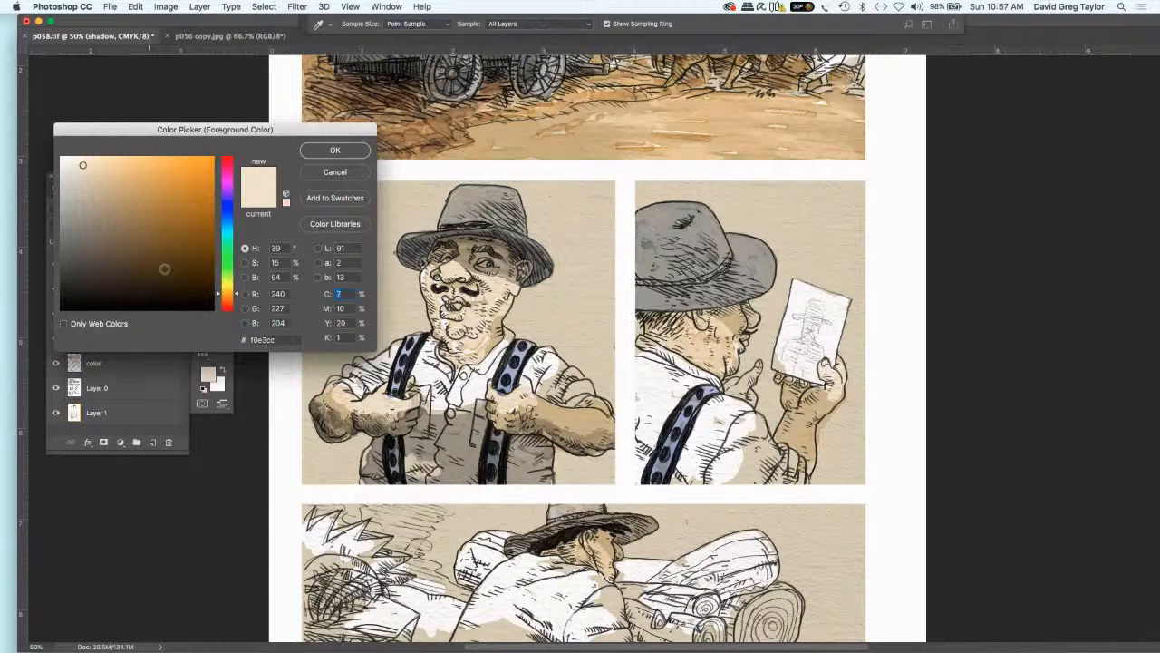
pyautogui.moveTo(236, 297); pyautogui.dragTo(240, 309)
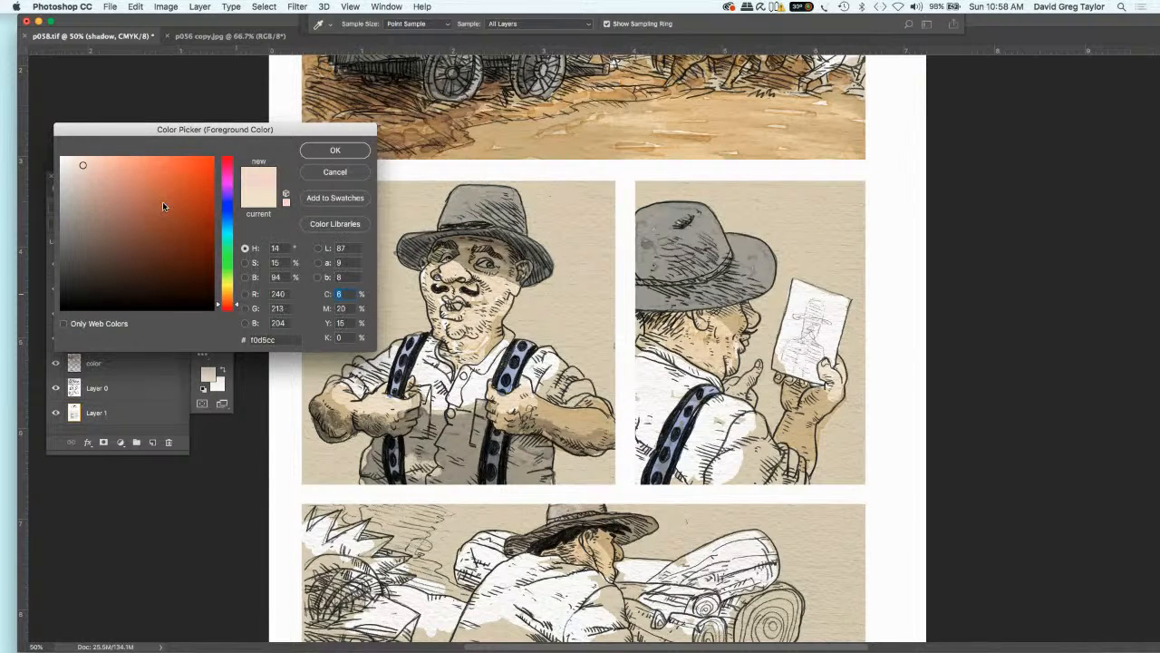
pyautogui.moveTo(103, 156); pyautogui.dragTo(108, 159)
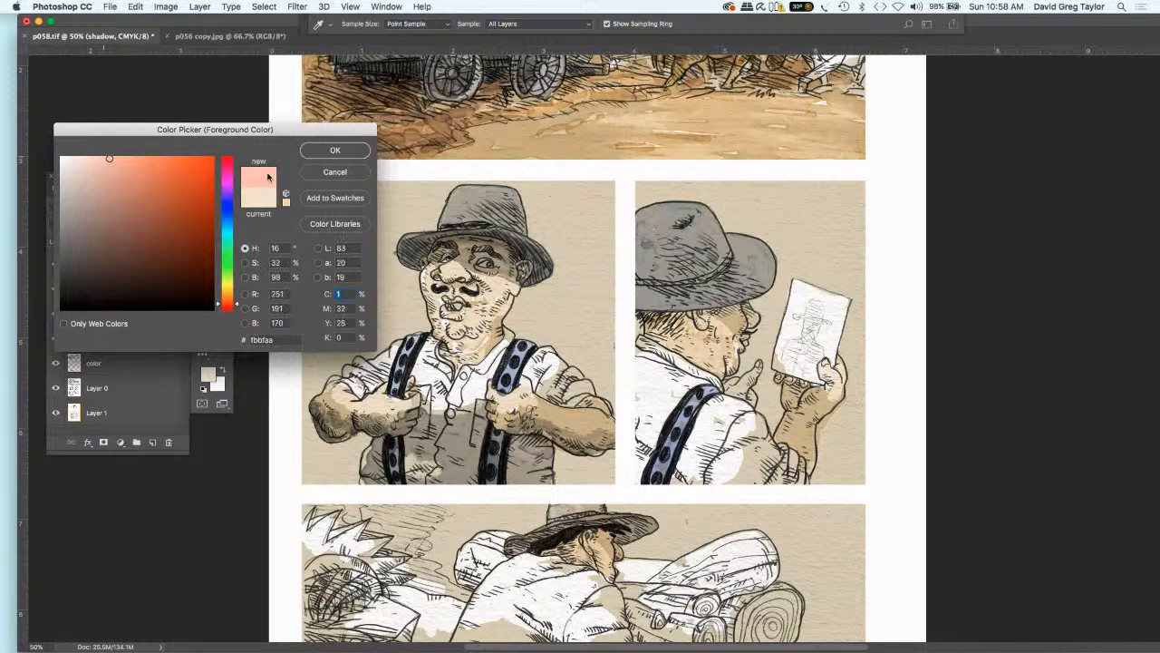
pyautogui.click(334, 150)
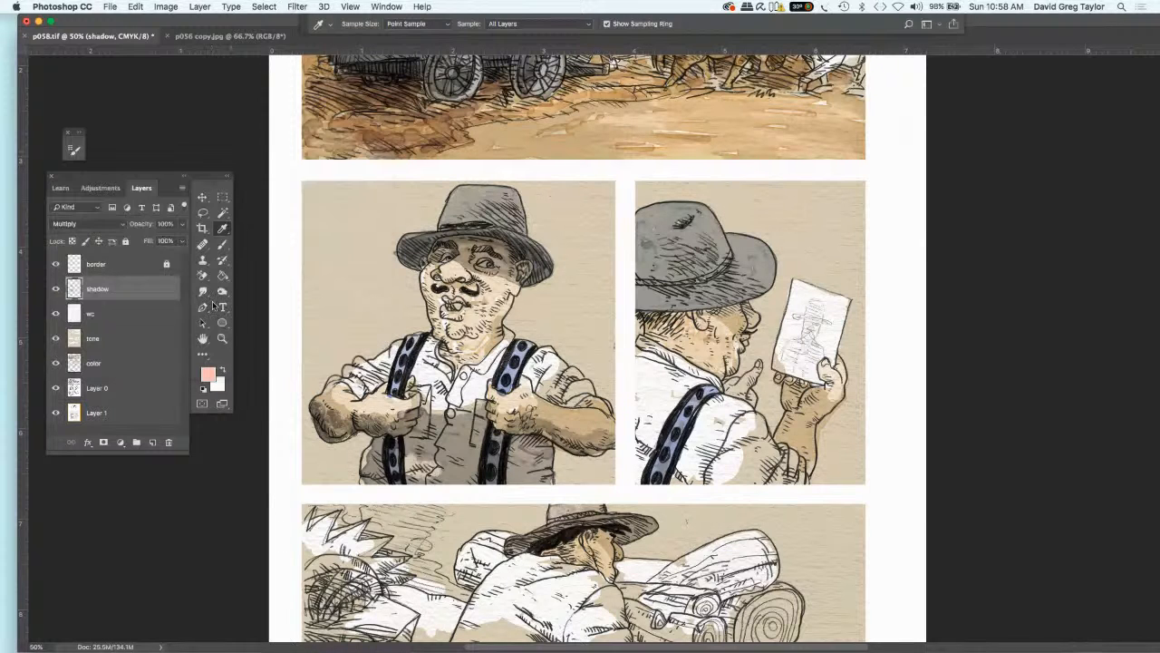
# - Brush the pink onto the color layer over the man's cheeks, chin, nose and both forearms
pyautogui.click(224, 245)
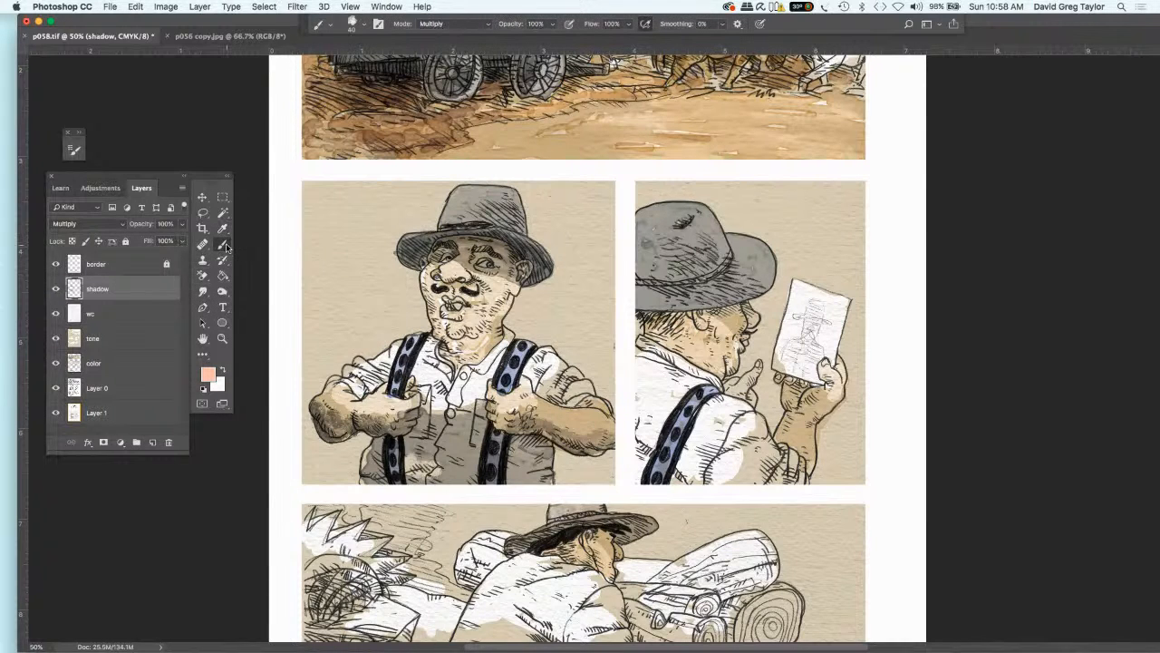
pyautogui.click(124, 364)
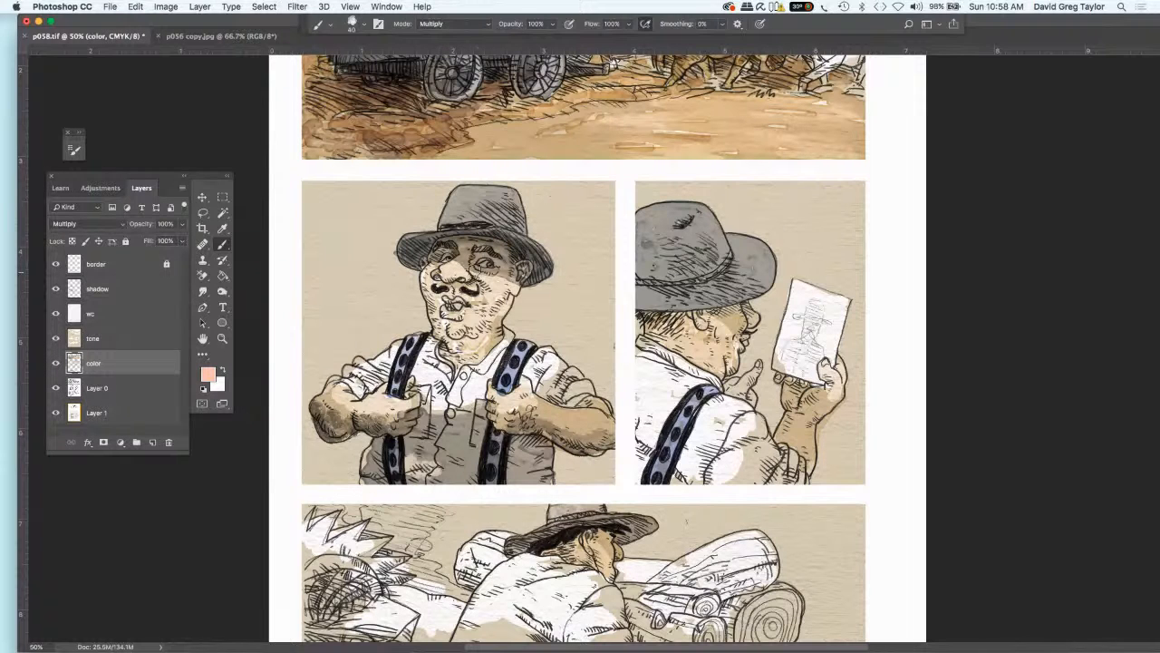
pyautogui.moveTo(518, 285)
pyautogui.mouseDown()
pyautogui.moveTo(503, 290)
pyautogui.moveTo(481, 349)
pyautogui.moveTo(453, 349)
pyautogui.moveTo(490, 337)
pyautogui.mouseUp()
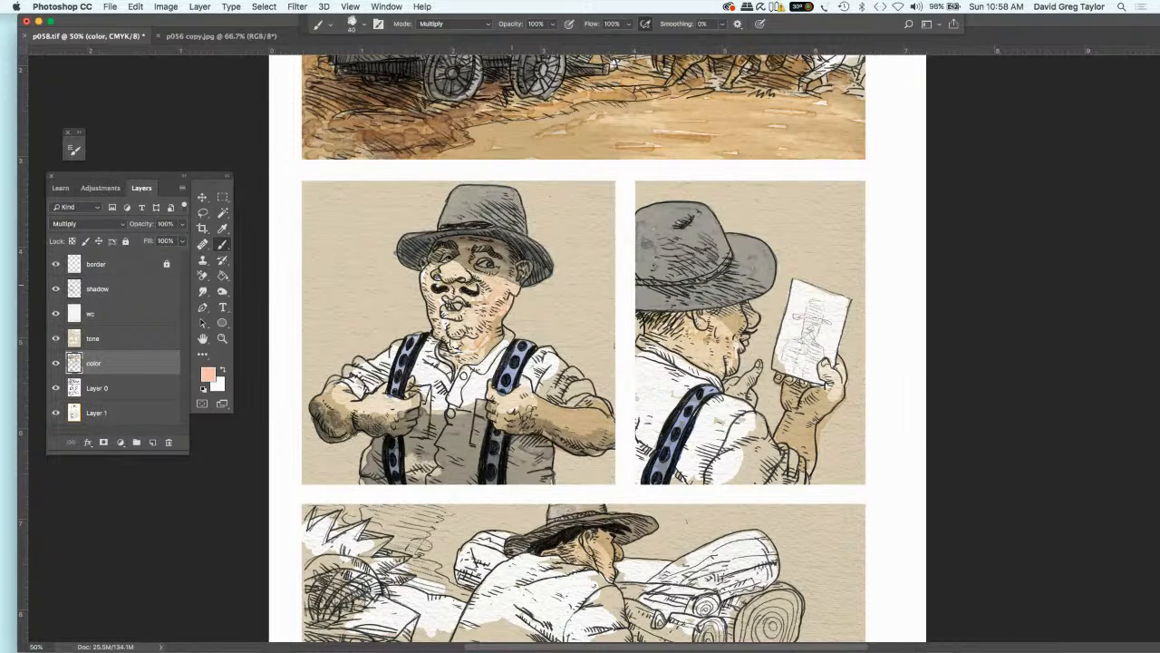
pyautogui.moveTo(444, 274)
pyautogui.mouseDown()
pyautogui.moveTo(458, 271)
pyautogui.moveTo(428, 283)
pyautogui.moveTo(425, 272)
pyautogui.mouseUp()
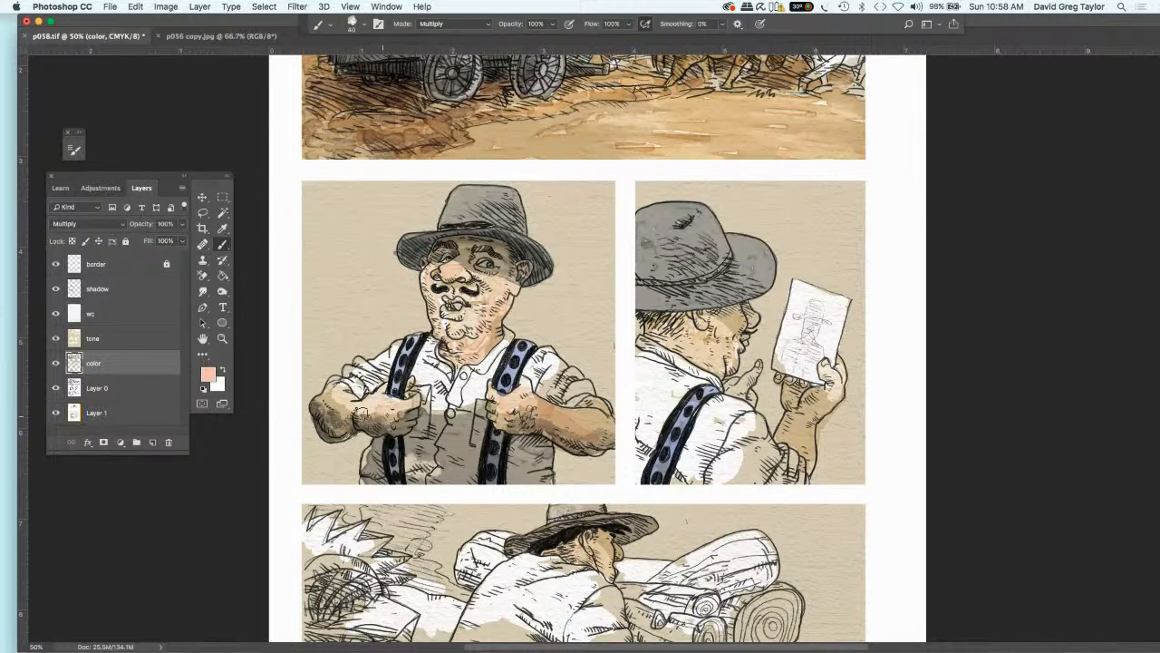
pyautogui.moveTo(355, 407)
pyautogui.mouseDown()
pyautogui.moveTo(319, 407)
pyautogui.moveTo(324, 400)
pyautogui.mouseUp()
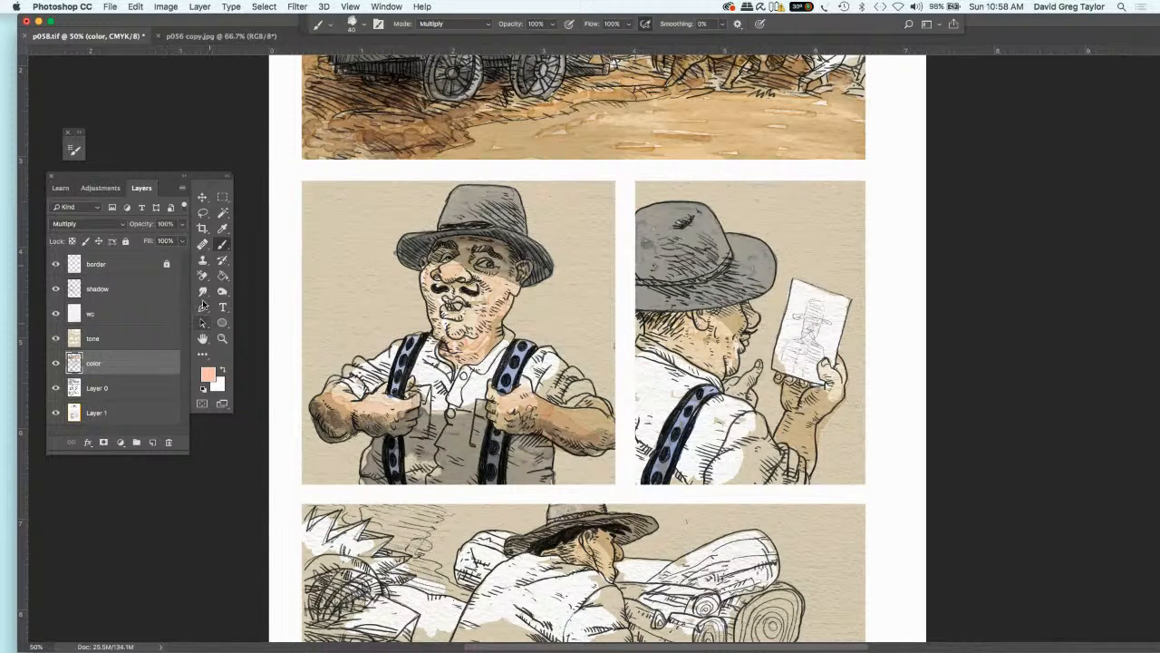
# - Burn the highlights at 100% exposure on the color layer to deepen the skin colour around the man's nose and eyes
pyautogui.click(222, 291)
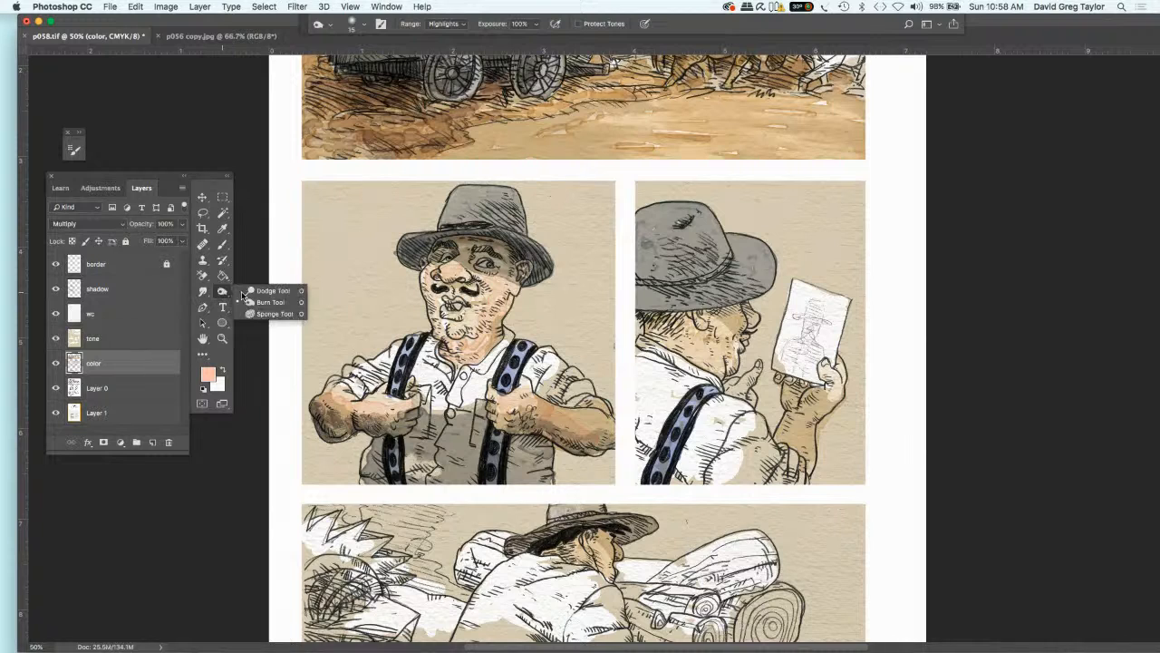
pyautogui.click(384, 272)
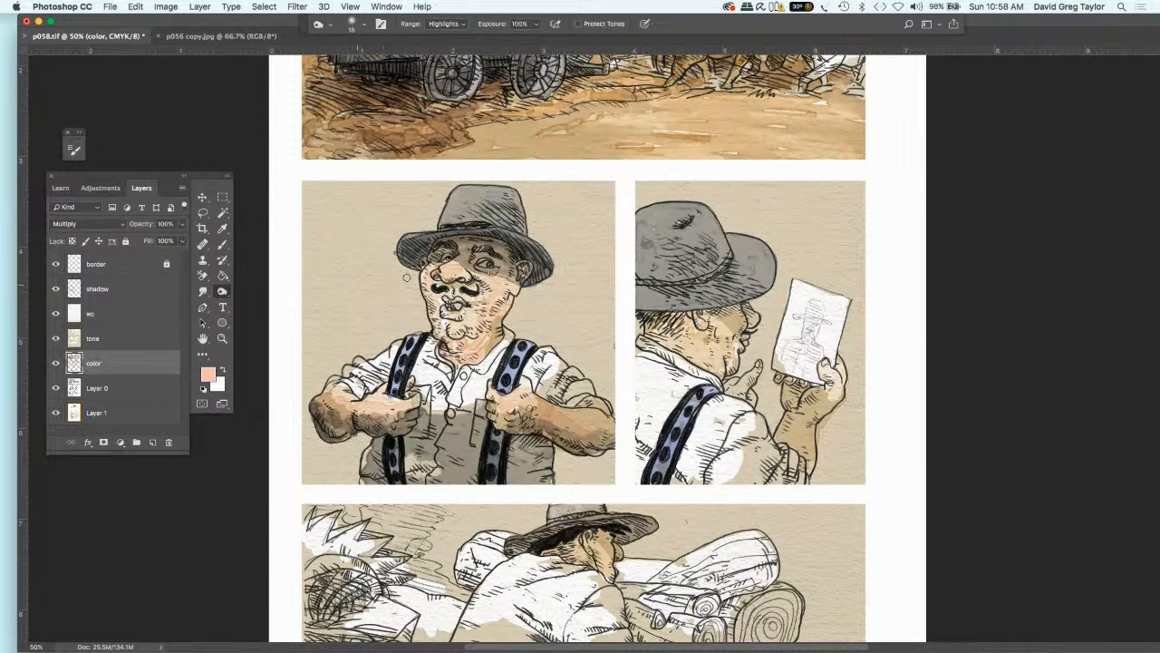
pyautogui.moveTo(463, 270)
pyautogui.mouseDown()
pyautogui.moveTo(443, 277)
pyautogui.moveTo(473, 261)
pyautogui.mouseUp()
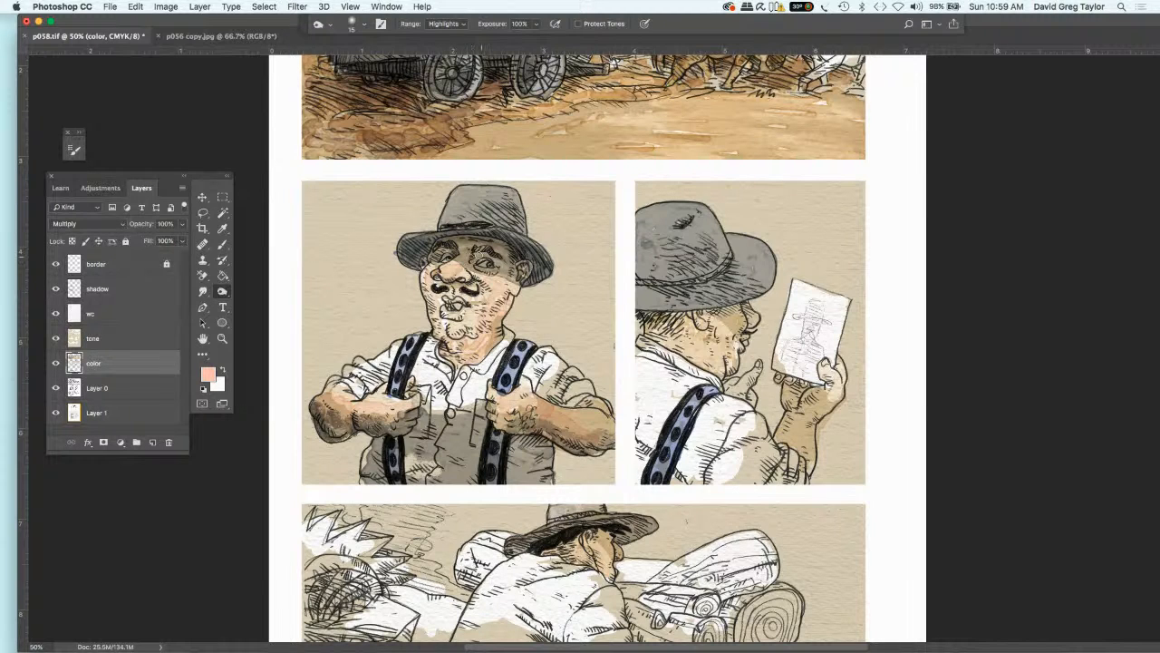
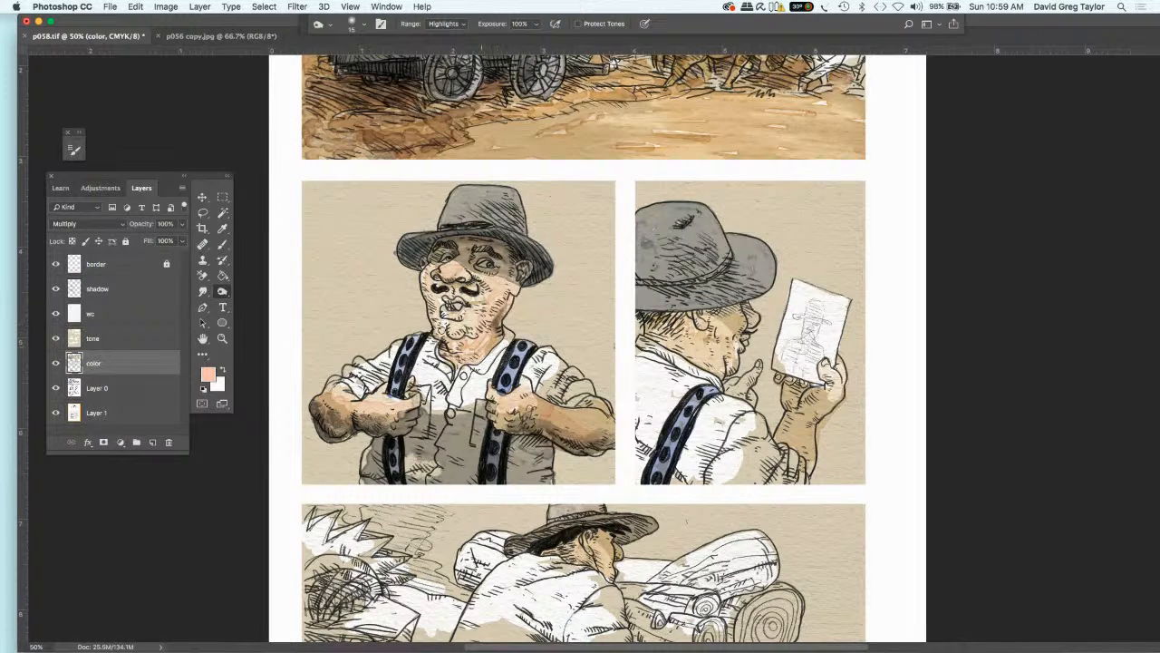
# - Dodge the highlights at 100% exposure on the man's nose and smudge the skin colour from his nose down to his chin
pyautogui.click(202, 292)
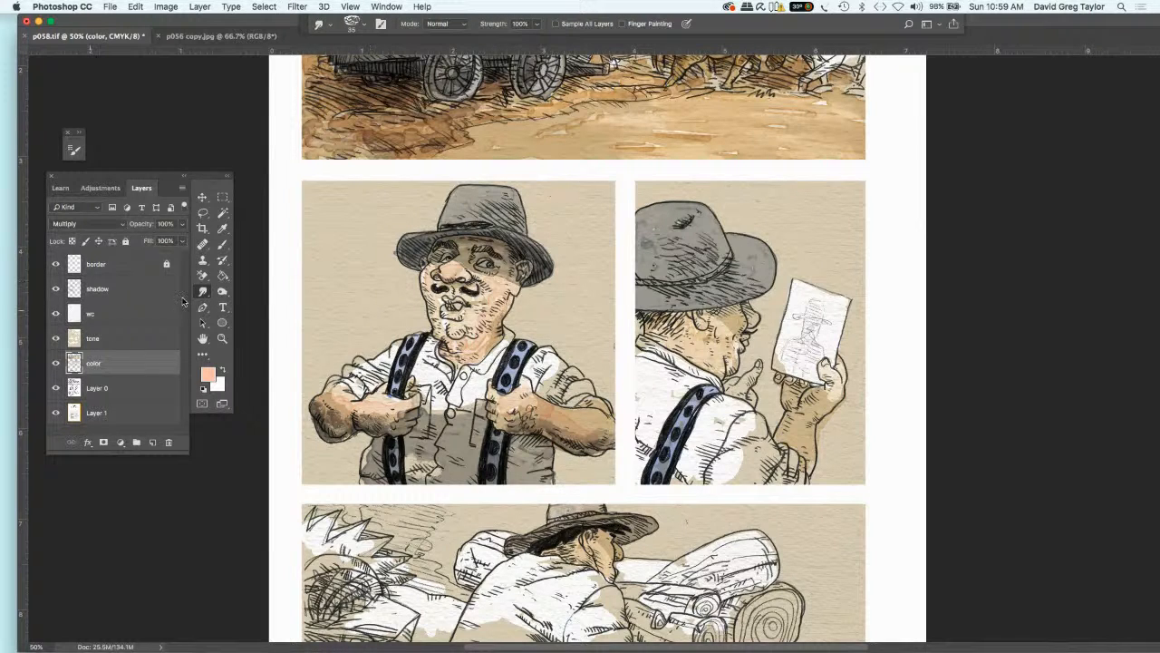
pyautogui.click(222, 291)
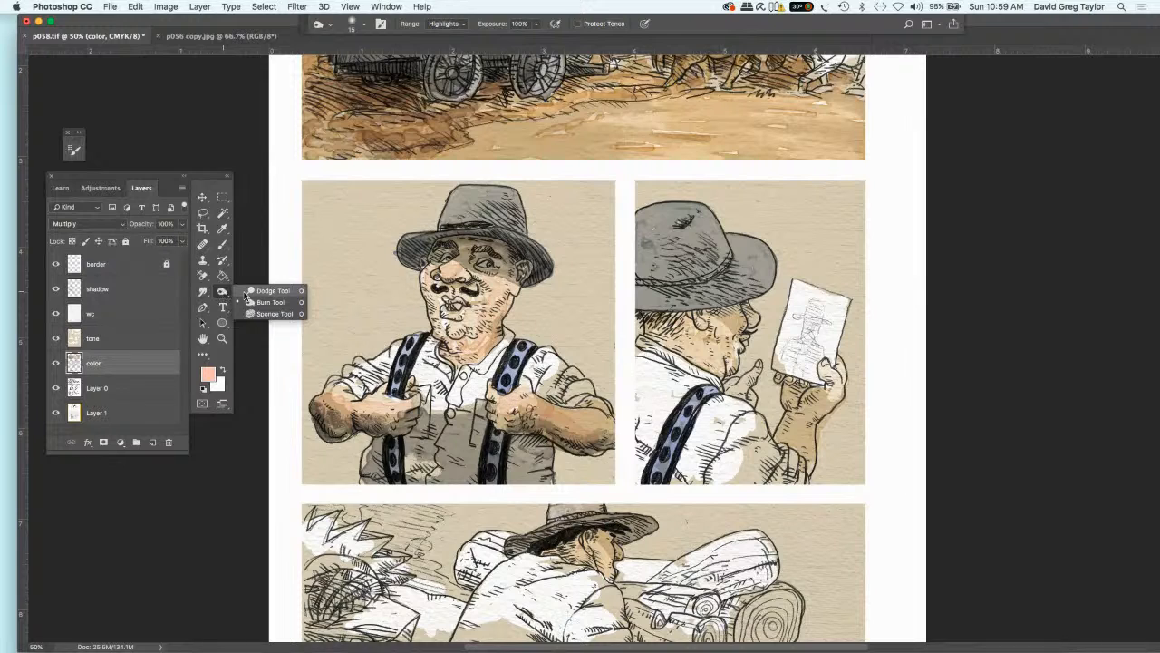
pyautogui.click(263, 286)
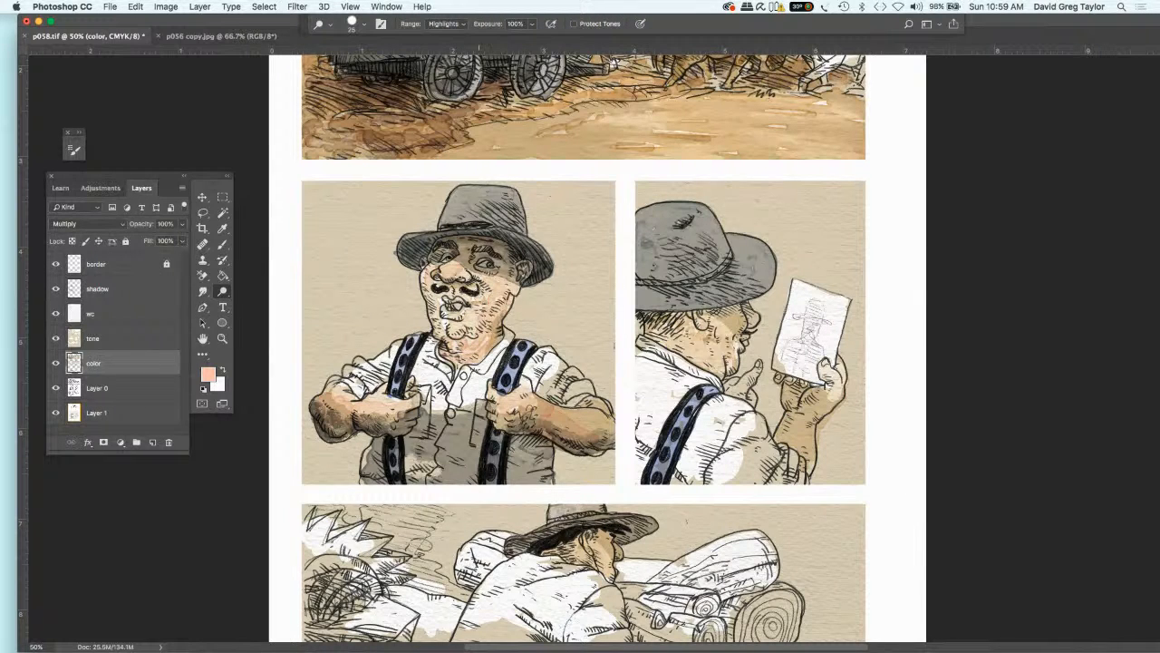
pyautogui.press('[')
pyautogui.press('[')
pyautogui.moveTo(454, 270); pyautogui.dragTo(460, 272)
pyautogui.click(201, 290)
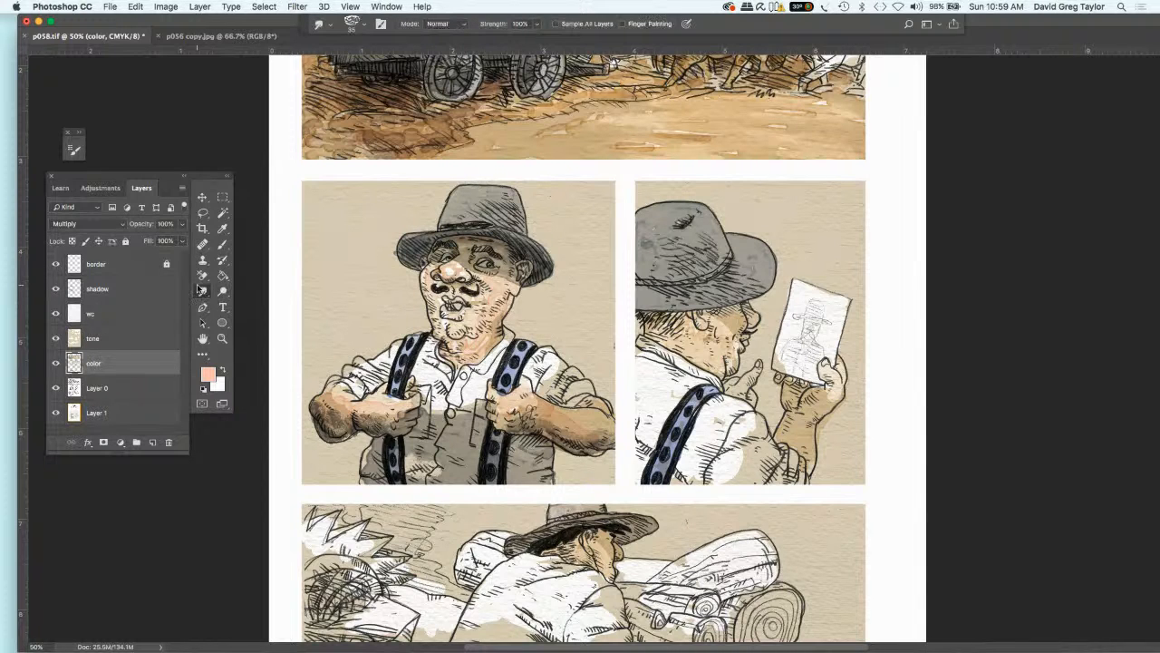
pyautogui.moveTo(453, 270); pyautogui.dragTo(441, 335)
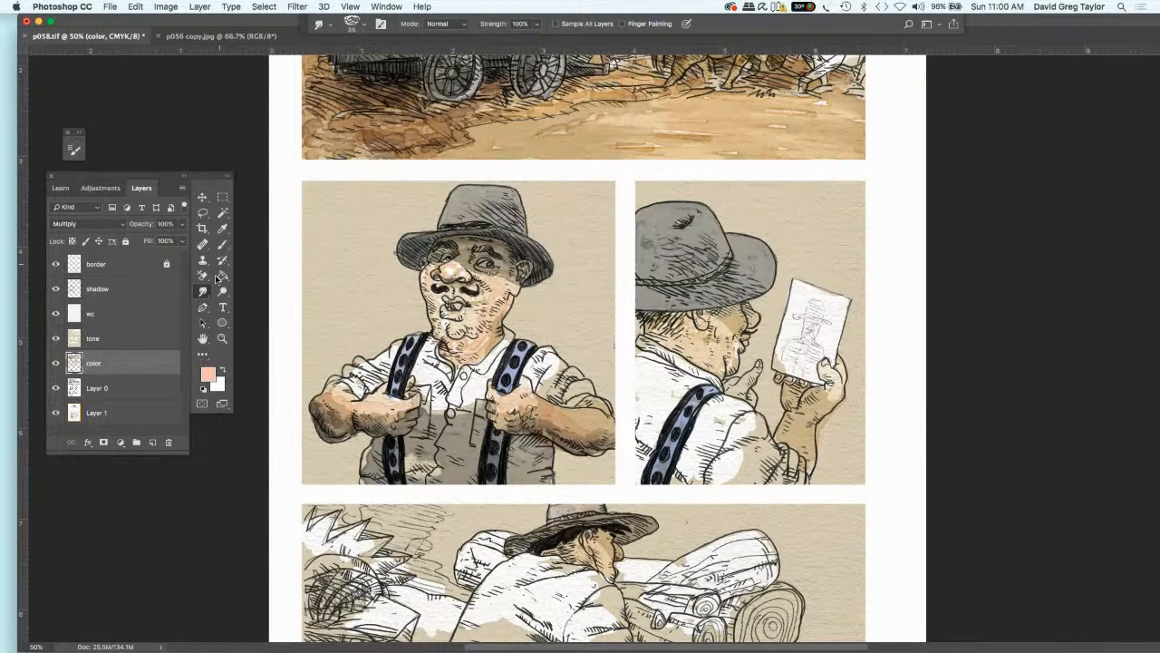
# - Set the foreground colour to pale green #b2dbce
pyautogui.click(207, 373)
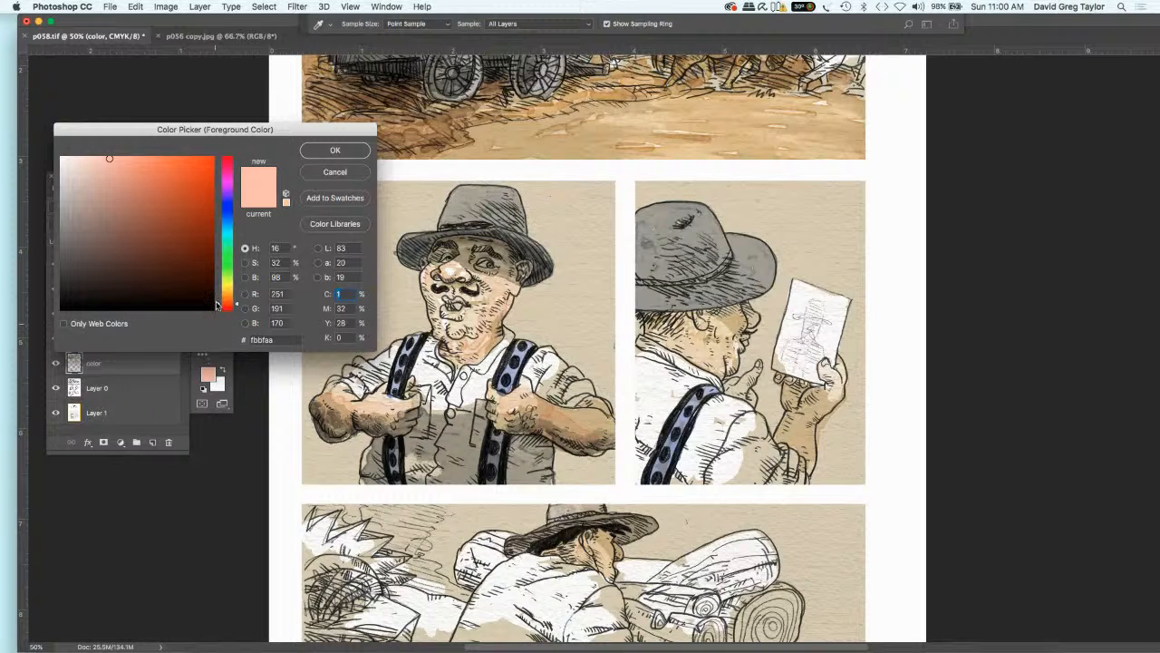
pyautogui.moveTo(227, 275); pyautogui.dragTo(227, 242)
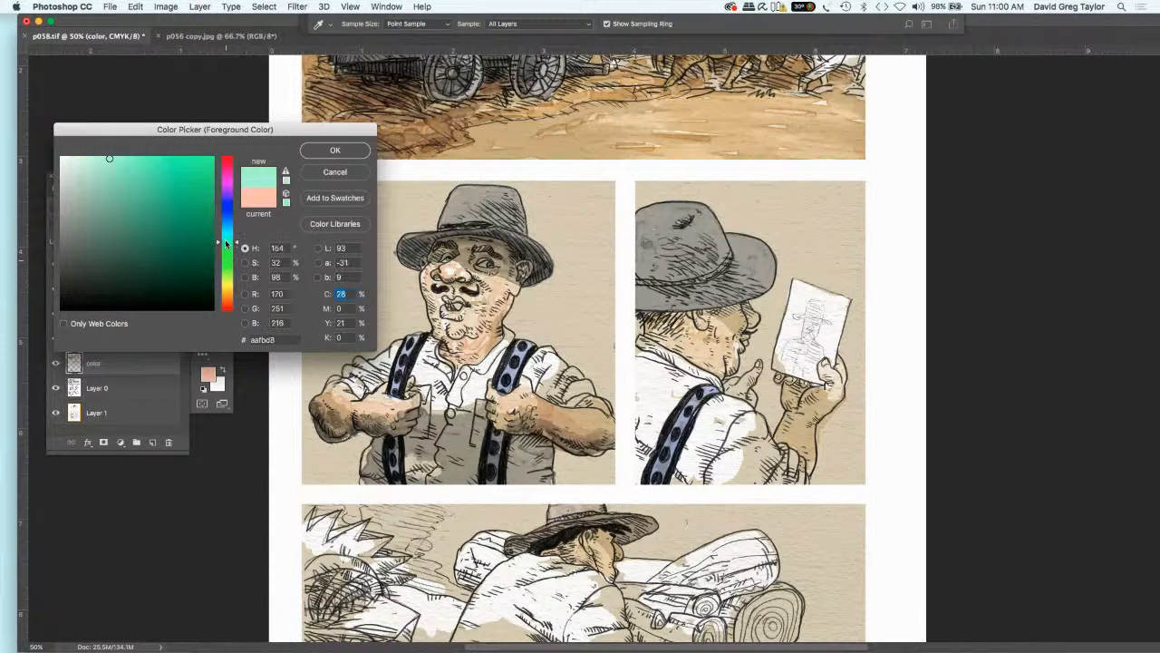
pyautogui.moveTo(95, 172); pyautogui.dragTo(89, 177)
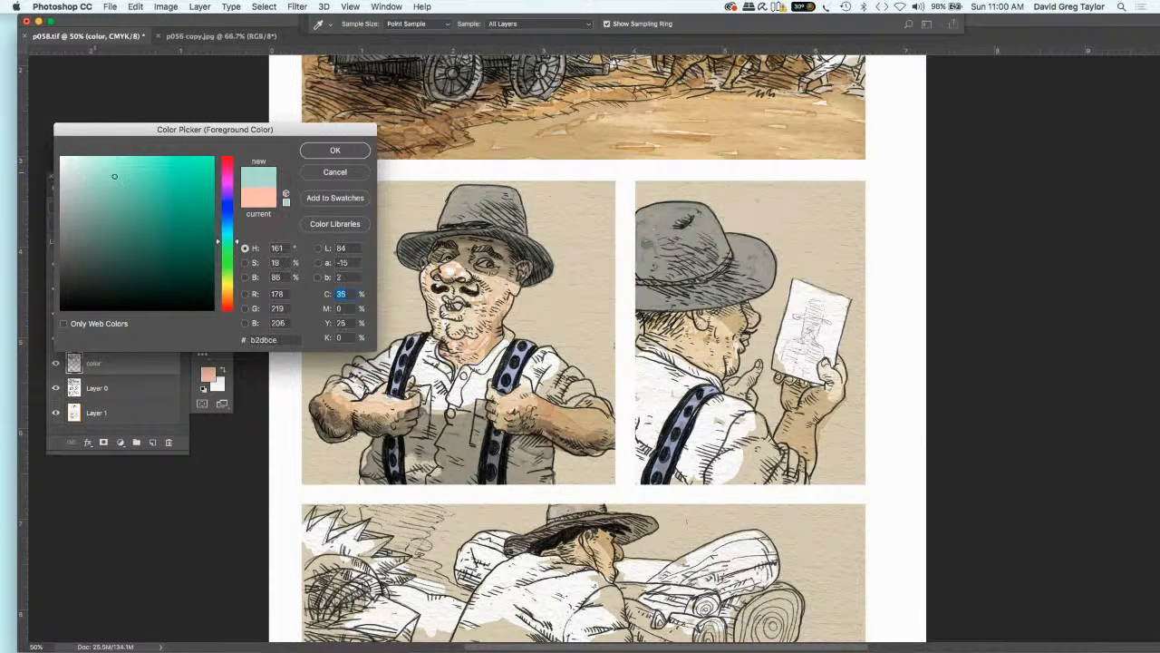
pyautogui.click(322, 150)
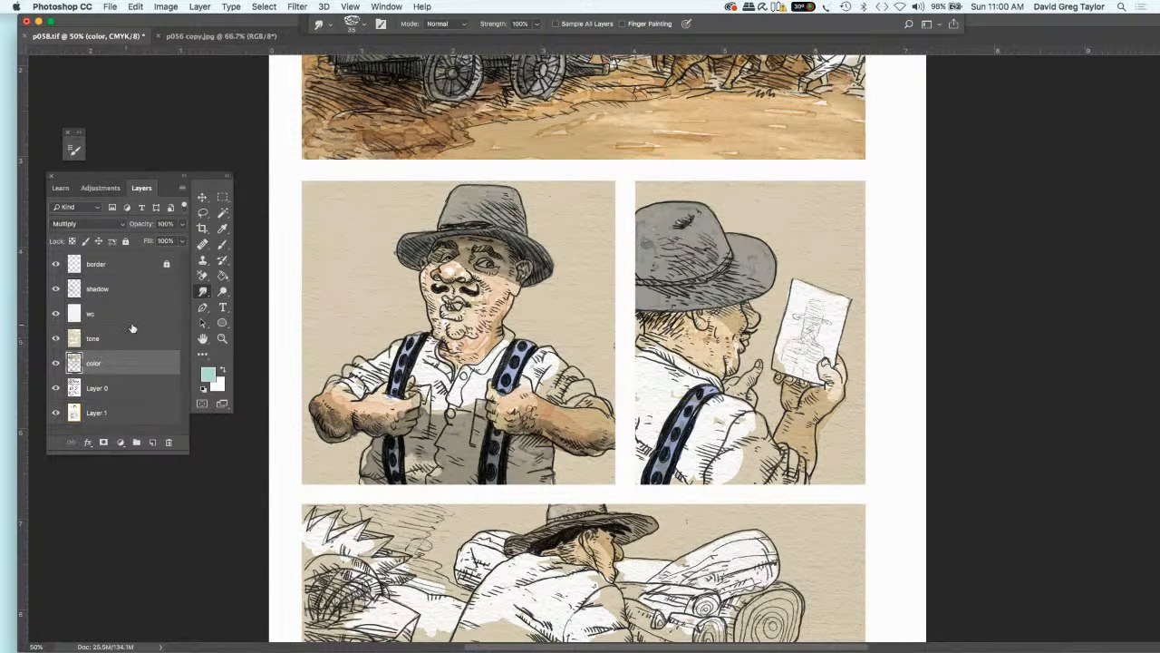
# - Brush the pale green in Multiply mode onto the shadow layer, filling the background behind the man from his hat's crown to the panel's right edge
pyautogui.click(136, 288)
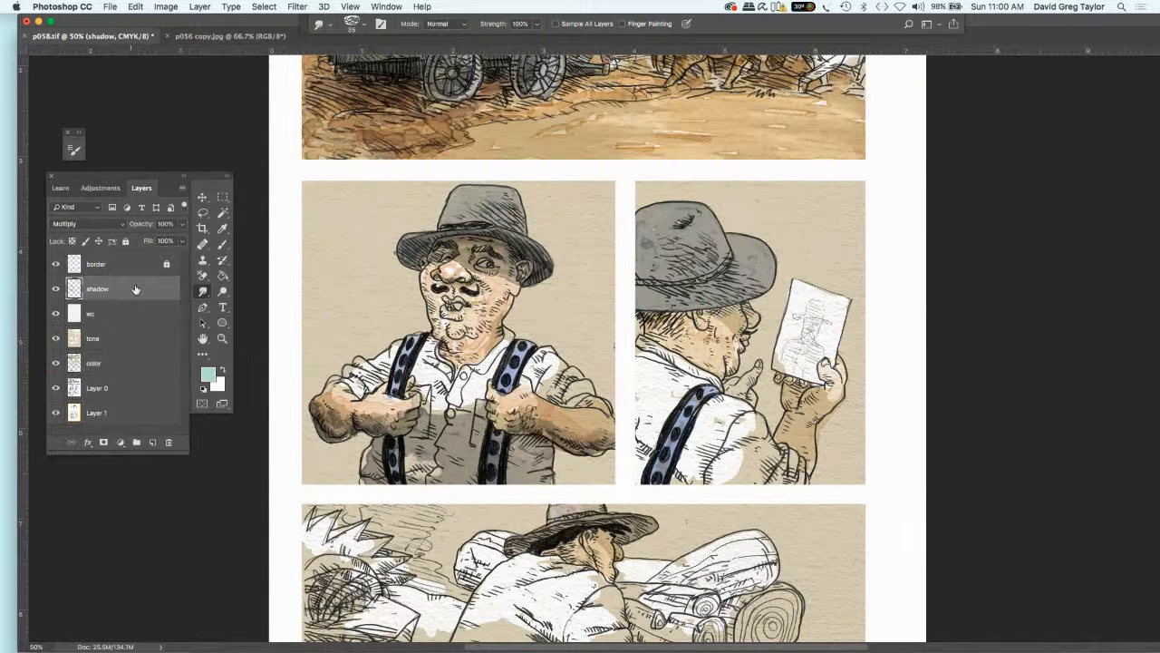
pyautogui.click(220, 245)
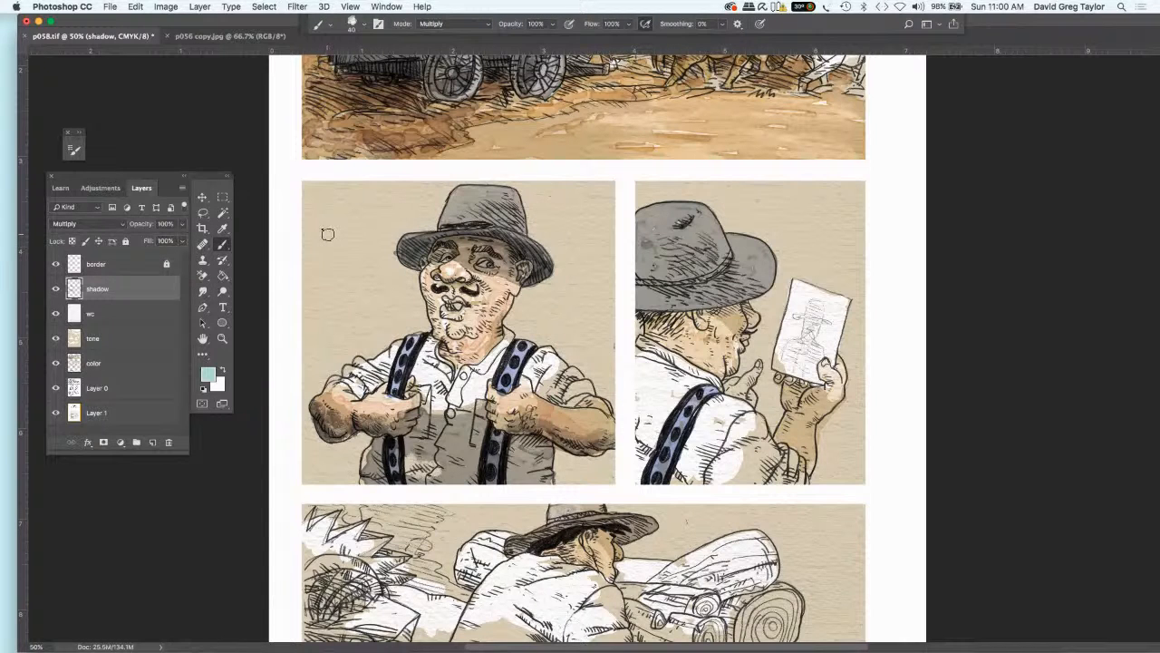
pyautogui.press(']')
pyautogui.press(']')
pyautogui.press(']')
pyautogui.moveTo(548, 226)
pyautogui.mouseDown()
pyautogui.moveTo(595, 207)
pyautogui.moveTo(548, 189)
pyautogui.moveTo(618, 181)
pyautogui.moveTo(534, 182)
pyautogui.moveTo(547, 212)
pyautogui.moveTo(520, 186)
pyautogui.moveTo(541, 213)
pyautogui.mouseUp()
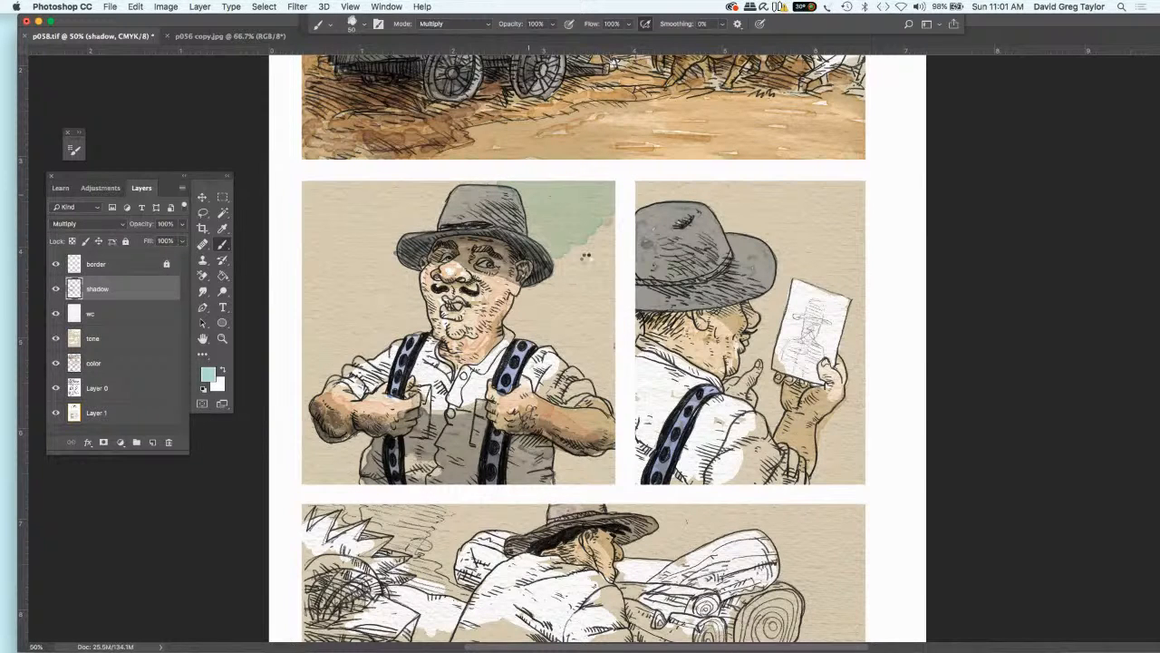
pyautogui.moveTo(586, 257); pyautogui.dragTo(583, 261)
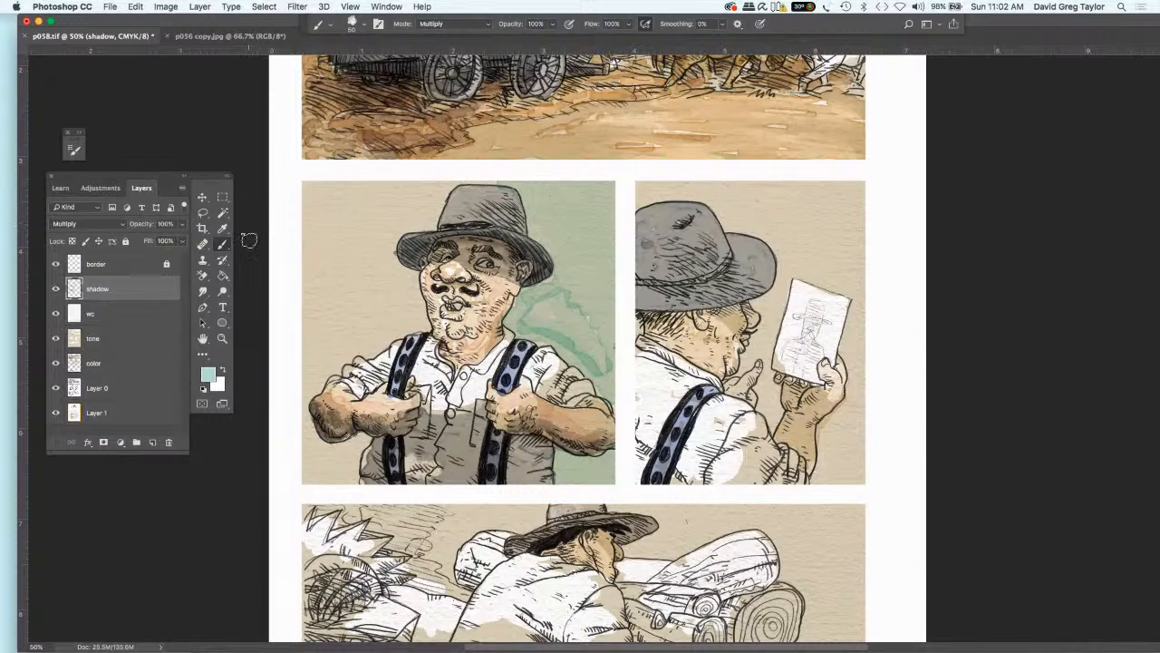
# - Smudge the overlapping green strokes on the right side of the portrait background into an even tone at 100% strength
pyautogui.click(202, 290)
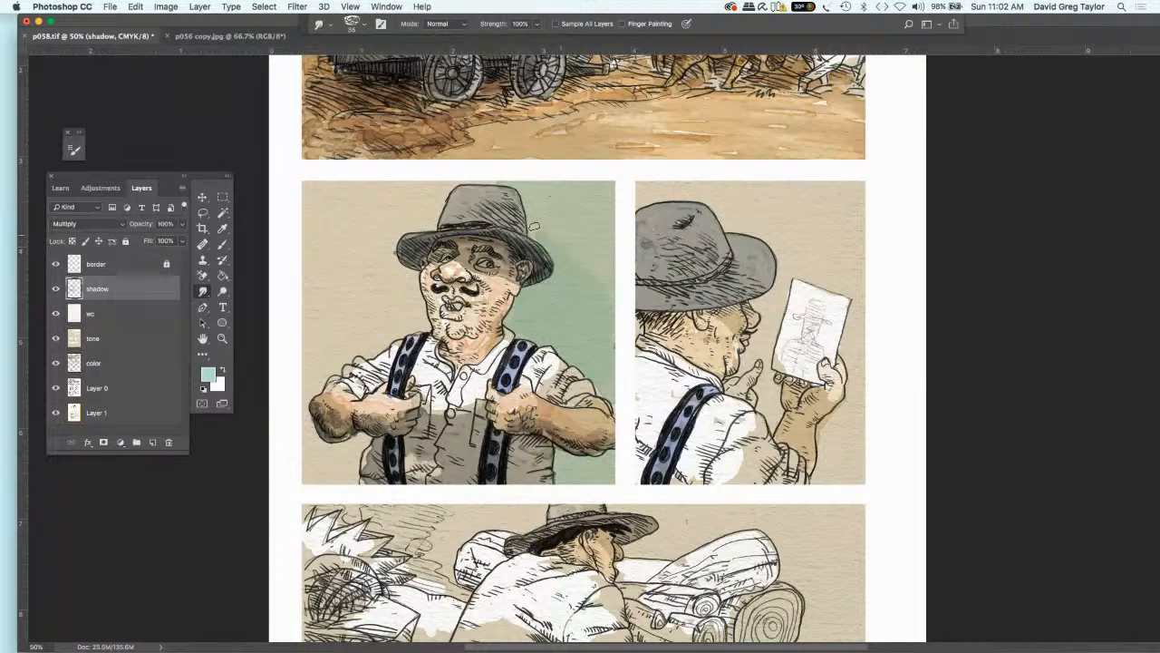
pyautogui.moveTo(551, 221)
pyautogui.mouseDown()
pyautogui.moveTo(584, 242)
pyautogui.moveTo(603, 268)
pyautogui.mouseUp()
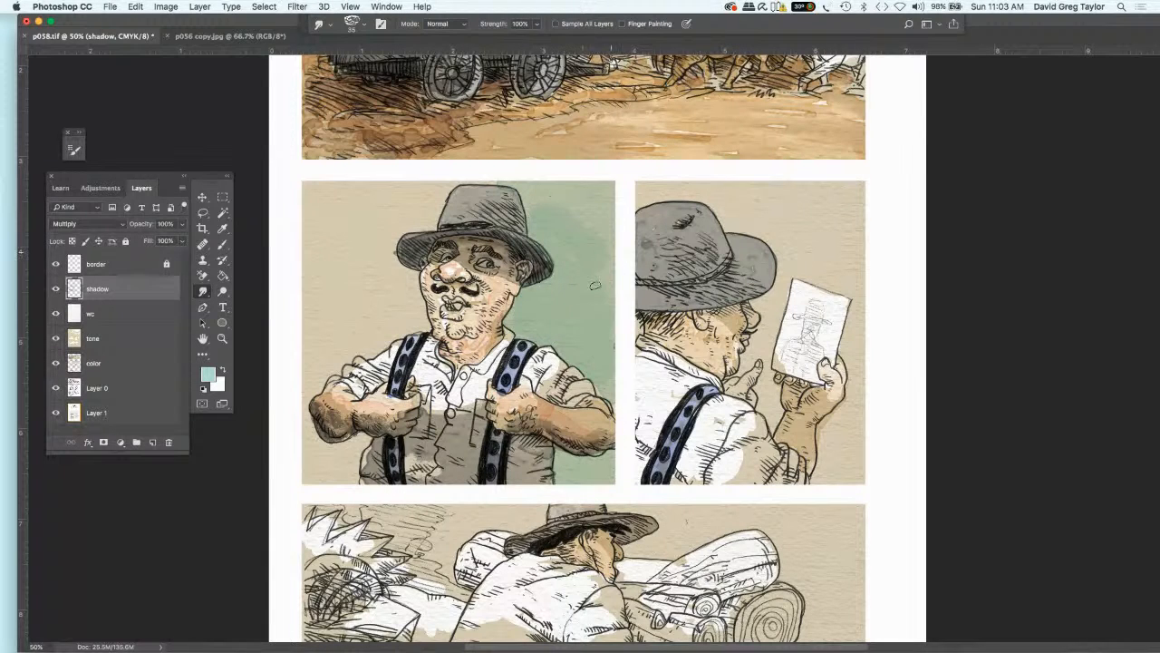
pyautogui.moveTo(540, 208)
pyautogui.mouseDown()
pyautogui.moveTo(526, 191)
pyautogui.moveTo(542, 203)
pyautogui.moveTo(589, 195)
pyautogui.moveTo(599, 237)
pyautogui.moveTo(602, 195)
pyautogui.moveTo(587, 222)
pyautogui.moveTo(609, 256)
pyautogui.mouseUp()
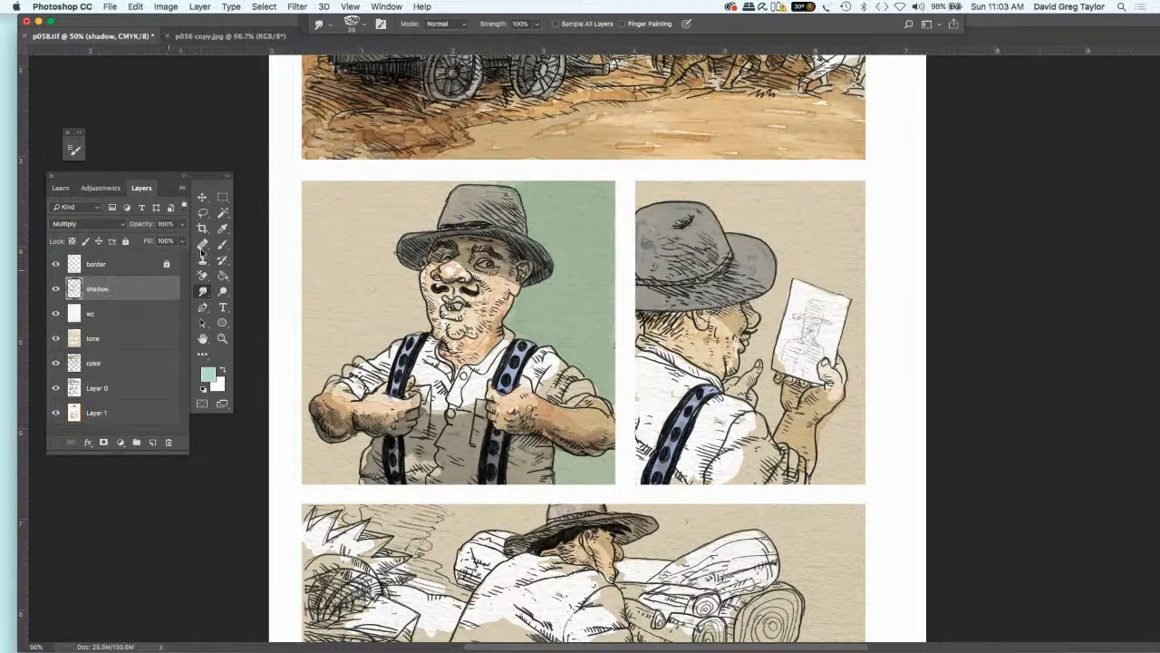
# - Brush the same pale green over the remaining portrait background to the left of the man, around his hat, shoulder and elbow
pyautogui.press('b')
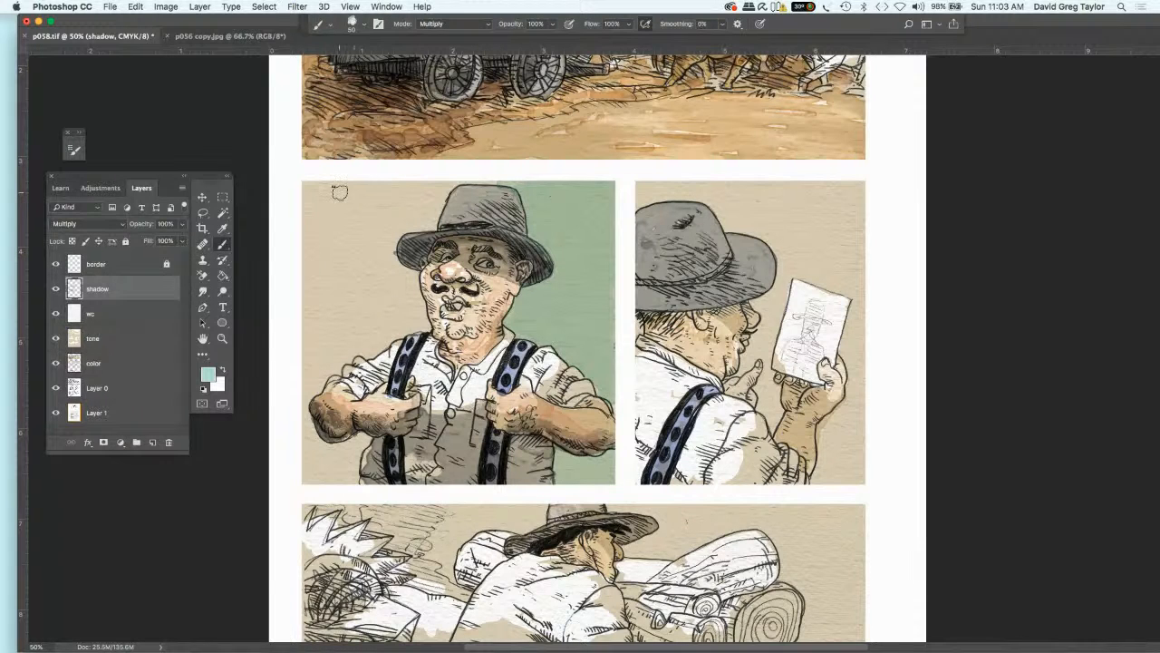
pyautogui.moveTo(349, 192); pyautogui.dragTo(500, 175)
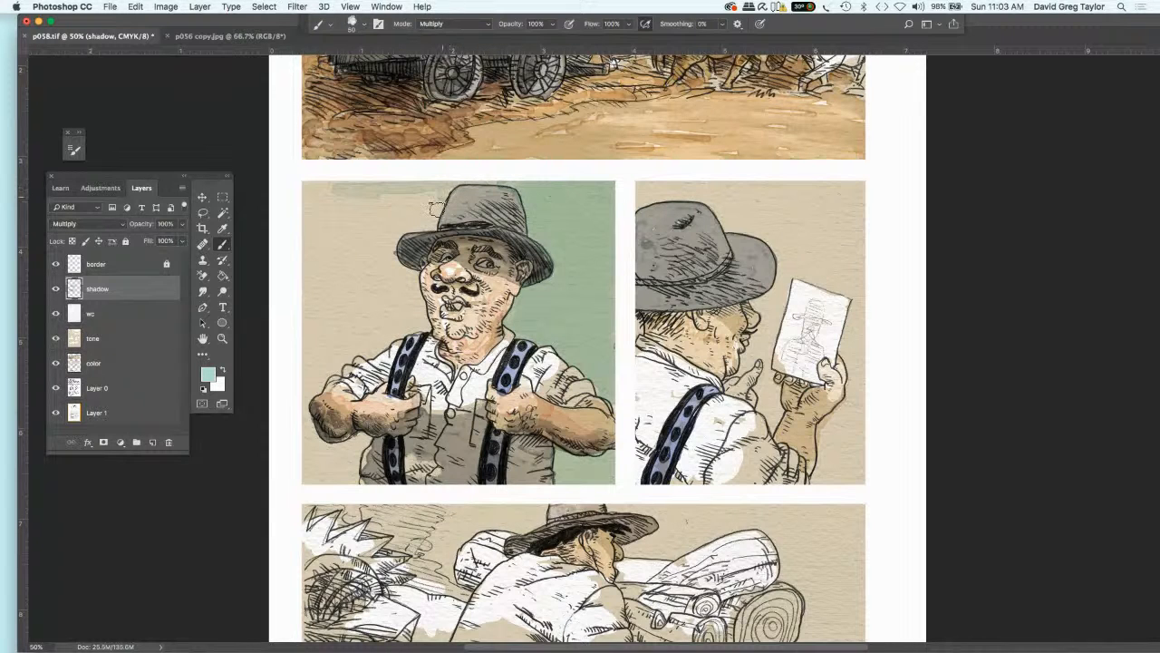
pyautogui.moveTo(432, 218)
pyautogui.mouseDown()
pyautogui.moveTo(400, 230)
pyautogui.moveTo(390, 264)
pyautogui.mouseUp()
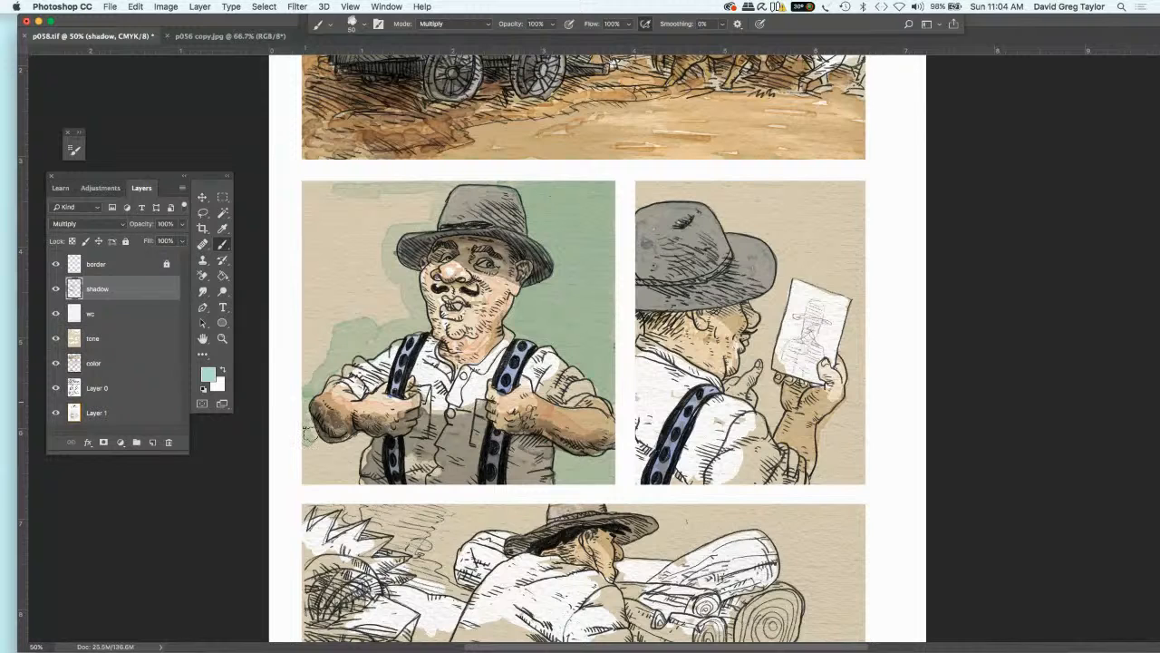
pyautogui.moveTo(344, 450); pyautogui.dragTo(361, 439)
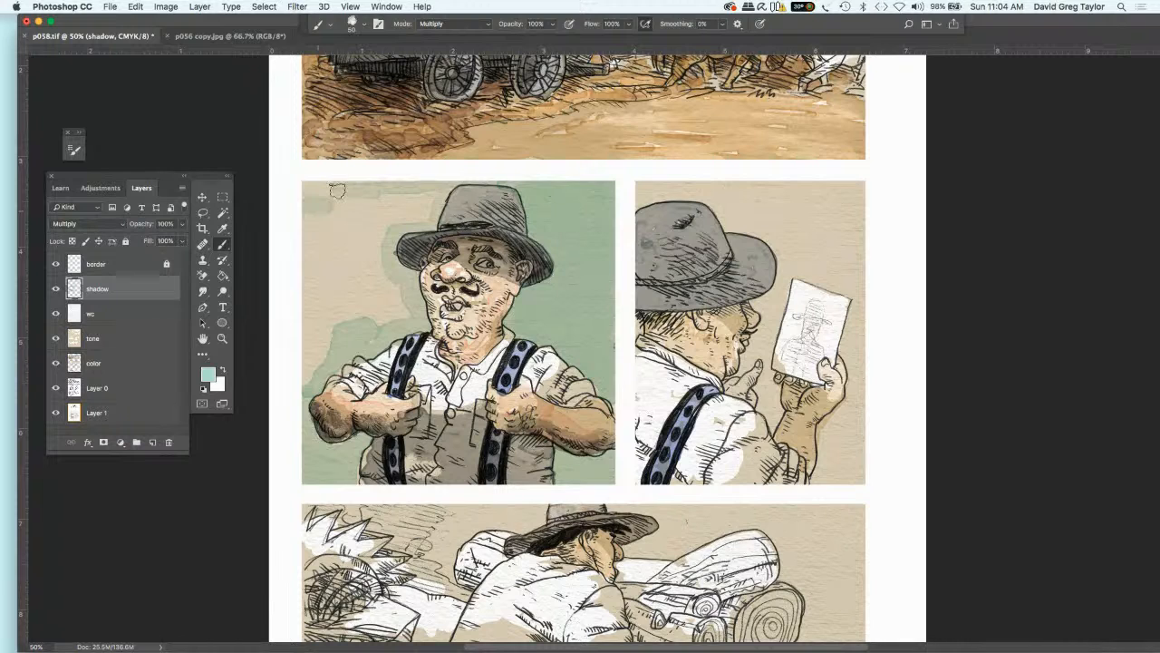
pyautogui.moveTo(312, 186)
pyautogui.mouseDown()
pyautogui.moveTo(429, 192)
pyautogui.moveTo(391, 231)
pyautogui.moveTo(396, 312)
pyautogui.moveTo(318, 313)
pyautogui.moveTo(300, 369)
pyautogui.moveTo(310, 244)
pyautogui.moveTo(336, 206)
pyautogui.moveTo(370, 239)
pyautogui.moveTo(323, 270)
pyautogui.moveTo(318, 295)
pyautogui.moveTo(296, 309)
pyautogui.mouseUp()
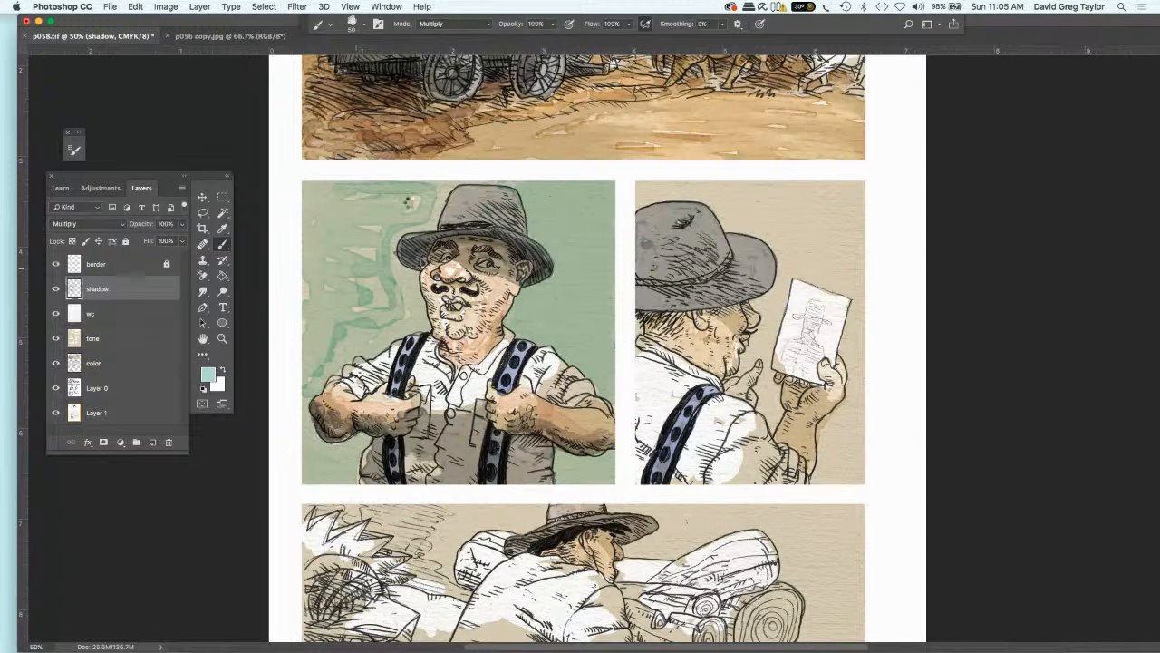
pyautogui.moveTo(355, 297); pyautogui.dragTo(313, 258)
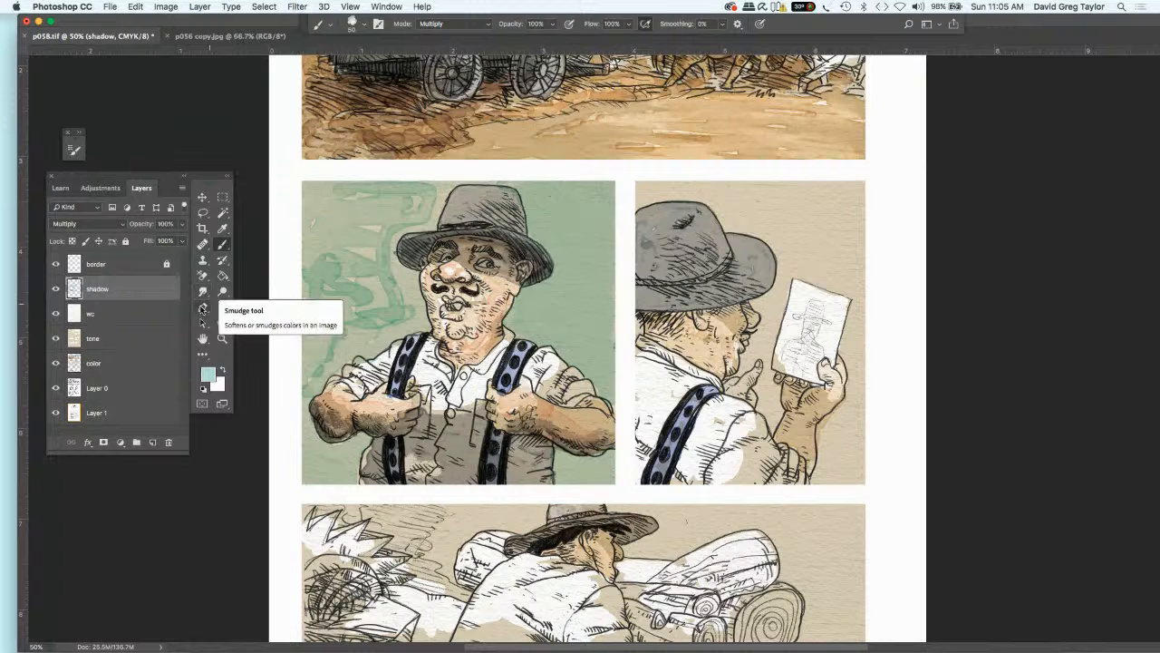
# - Smudge the darker green streaks on the left side of the portrait background into an even tone
pyautogui.click(204, 291)
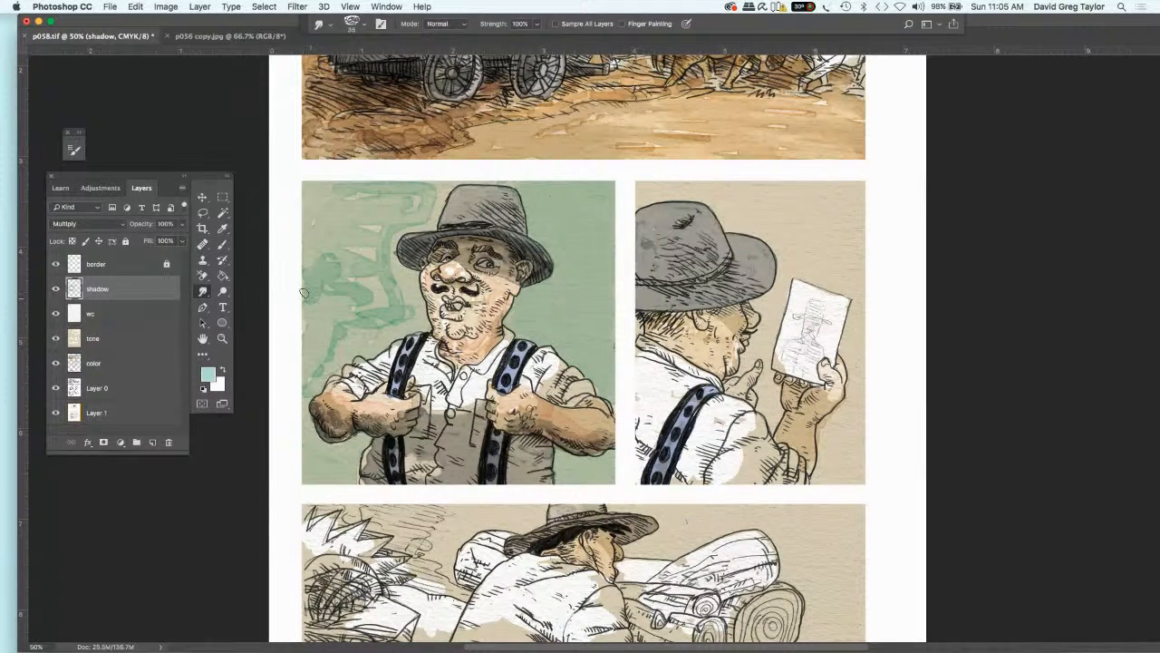
pyautogui.moveTo(319, 258); pyautogui.dragTo(390, 264)
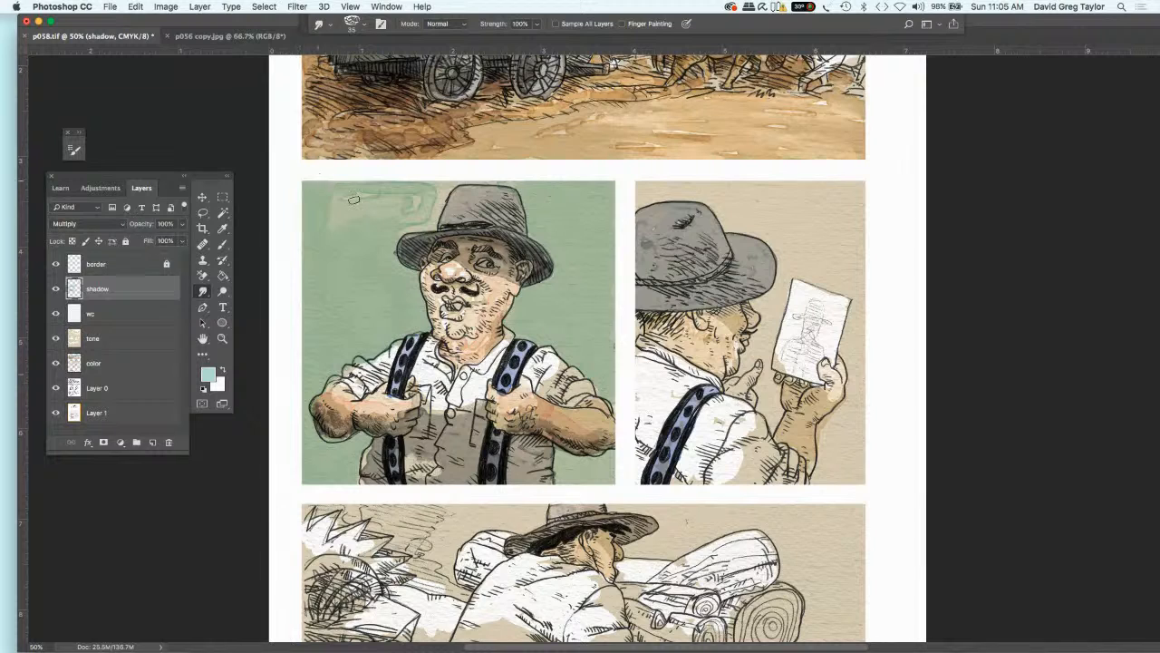
pyautogui.moveTo(368, 218)
pyautogui.mouseDown()
pyautogui.moveTo(437, 201)
pyautogui.moveTo(429, 224)
pyautogui.moveTo(404, 228)
pyautogui.moveTo(413, 204)
pyautogui.moveTo(438, 198)
pyautogui.mouseUp()
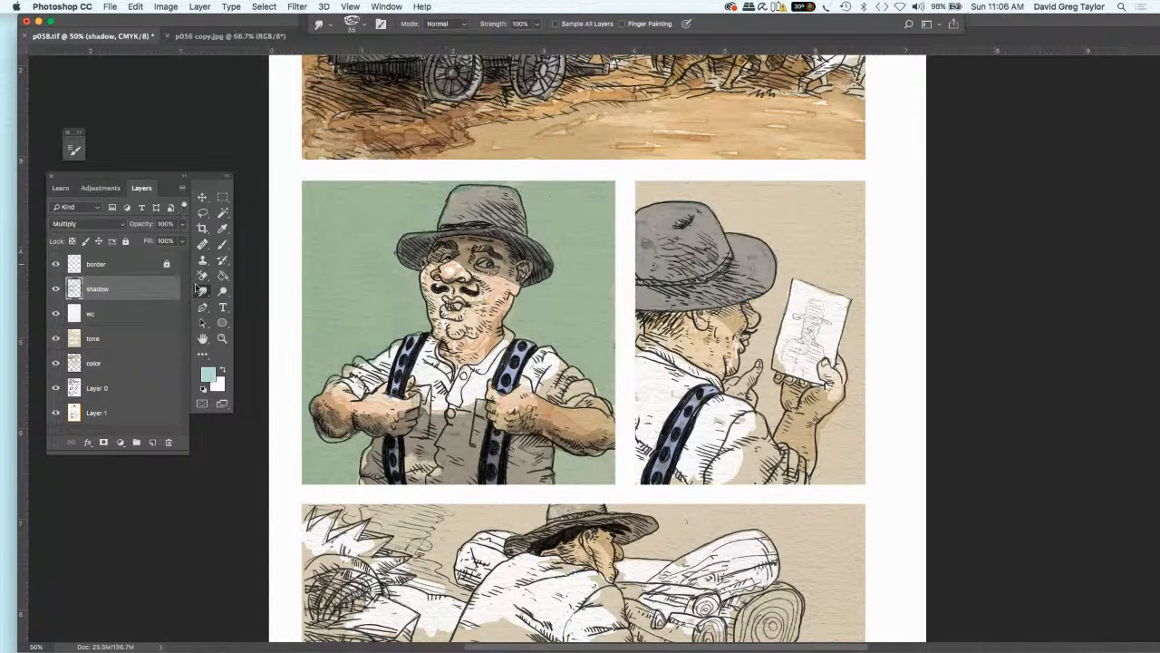
# - Dodge the highlights at 100% exposure on the shadow layer to clear the green overlap along the edges of the man's hat
pyautogui.click(222, 290)
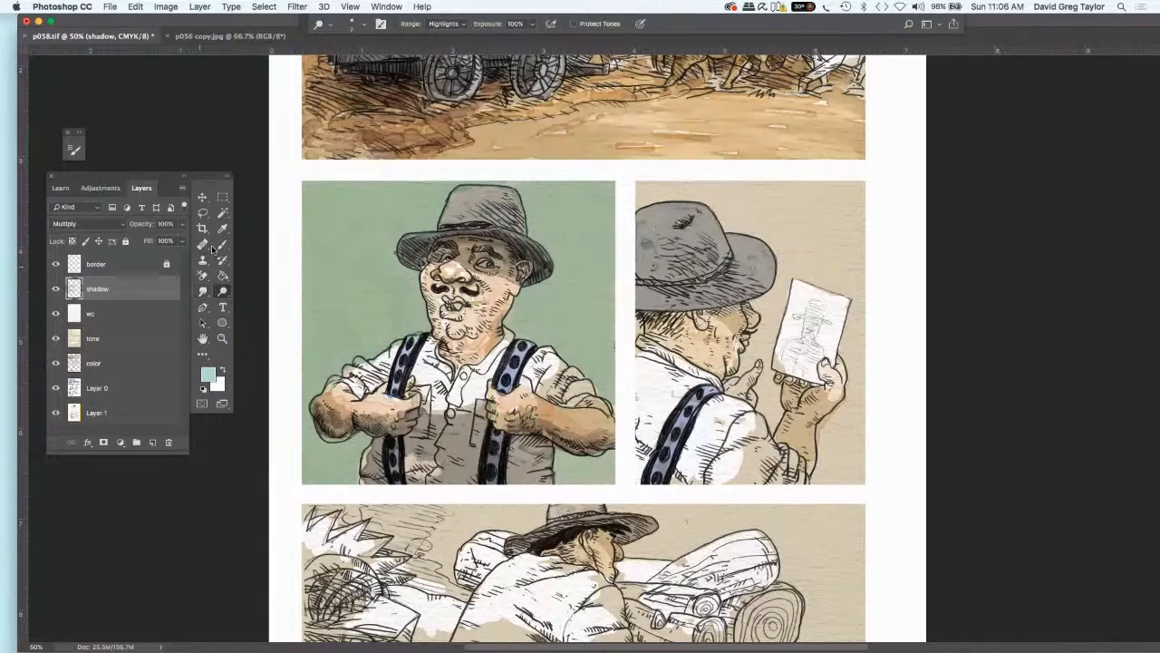
pyautogui.moveTo(417, 234)
pyautogui.mouseDown()
pyautogui.moveTo(438, 235)
pyautogui.moveTo(424, 235)
pyautogui.mouseUp()
pyautogui.press('super+equal')
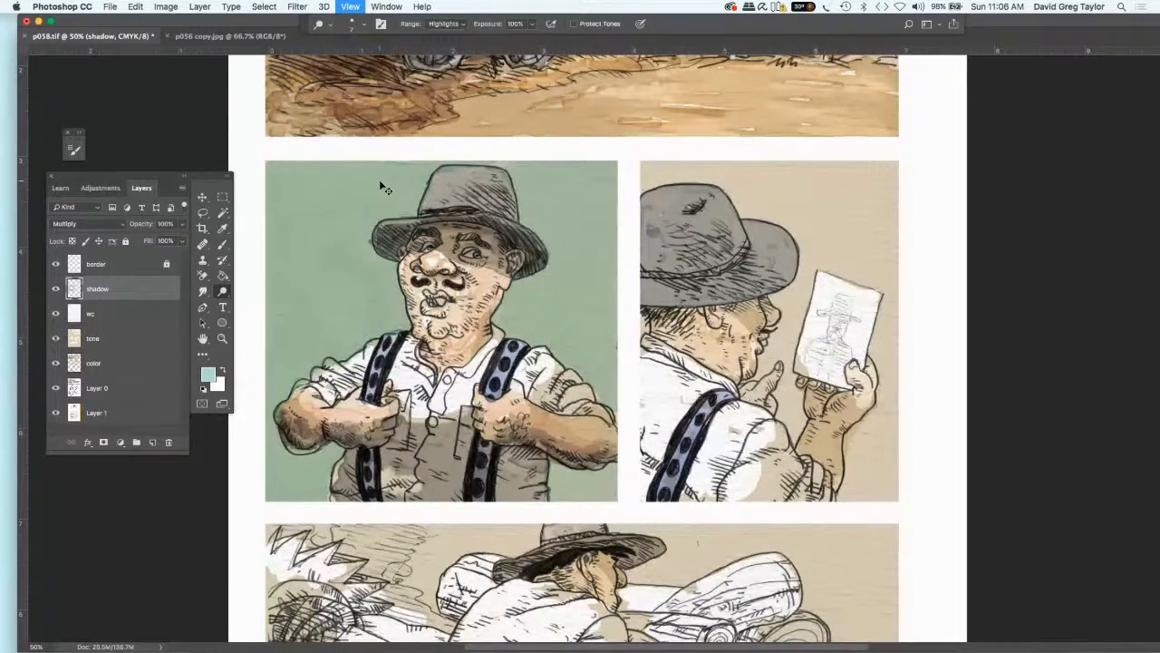
pyautogui.press('super+equal')
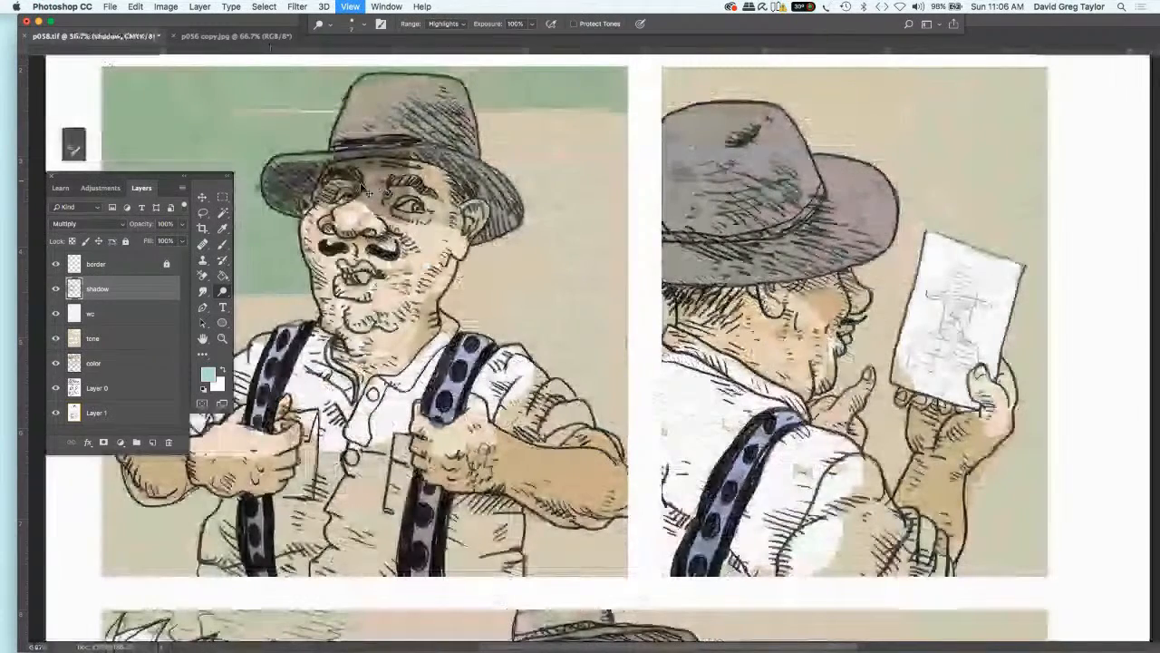
pyautogui.press('super+equal')
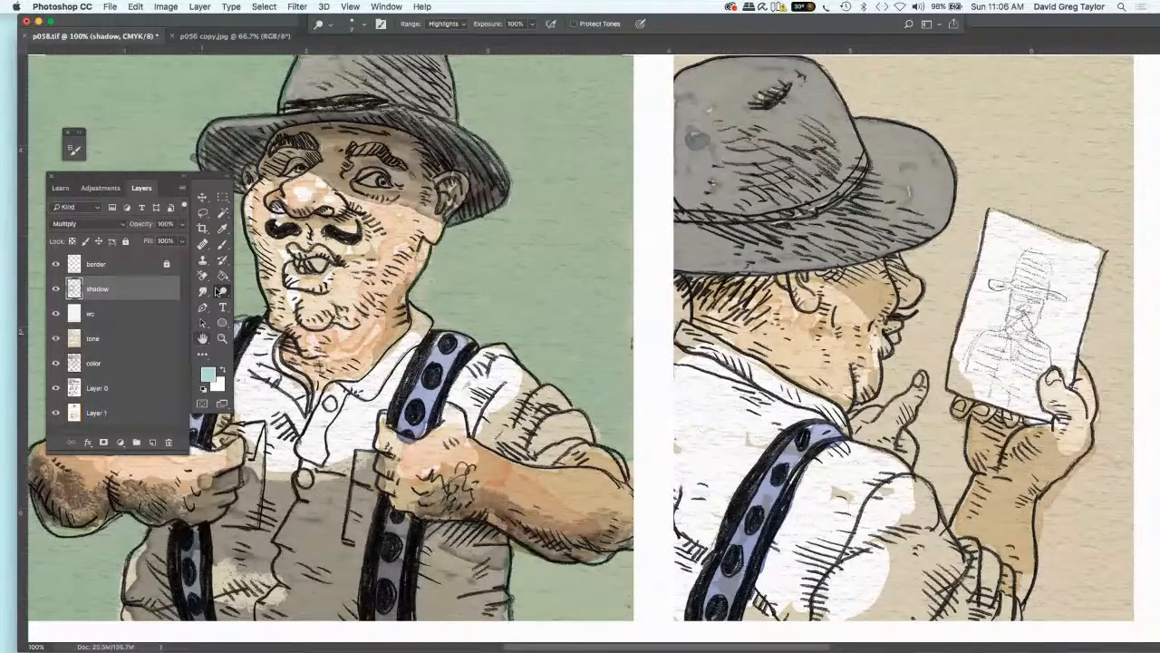
pyautogui.press('h')
pyautogui.moveTo(359, 266); pyautogui.dragTo(379, 299)
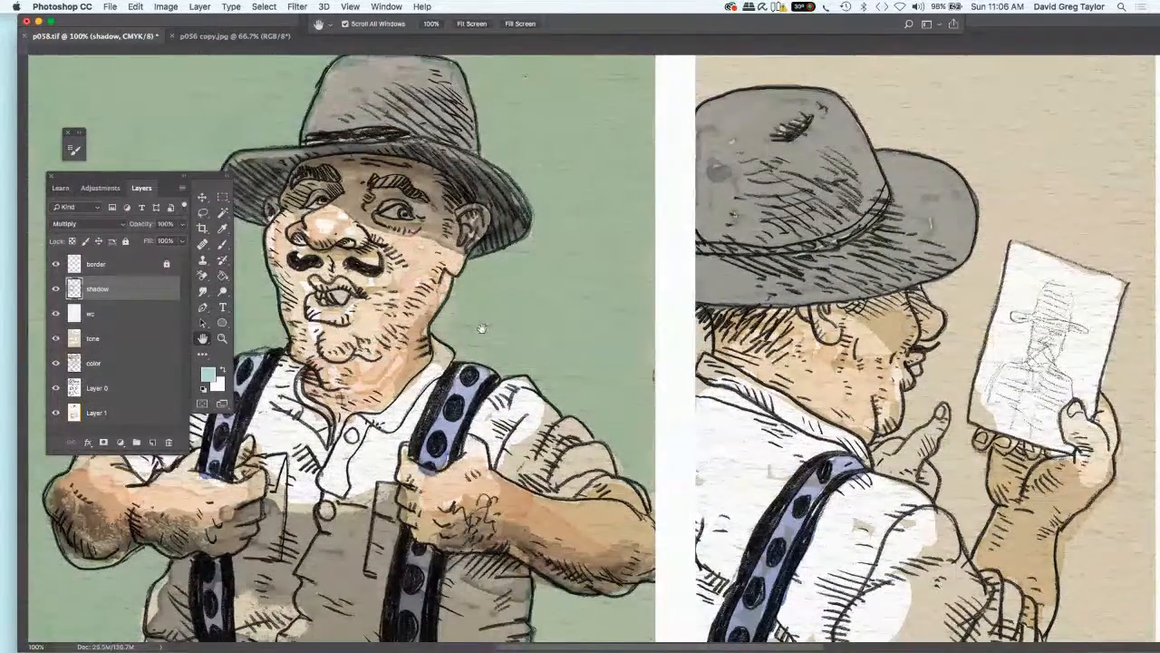
pyautogui.moveTo(482, 329); pyautogui.dragTo(635, 413)
pyautogui.click(224, 292)
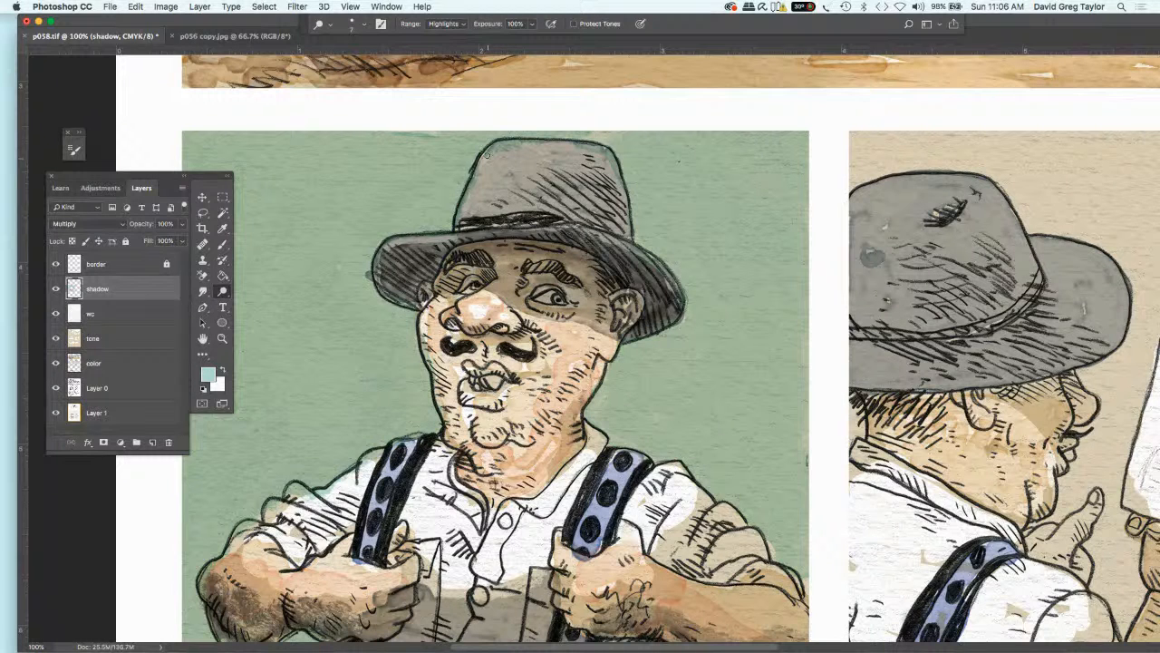
pyautogui.moveTo(497, 143); pyautogui.dragTo(522, 144)
pyautogui.moveTo(555, 142)
pyautogui.mouseDown()
pyautogui.moveTo(606, 148)
pyautogui.moveTo(624, 186)
pyautogui.mouseUp()
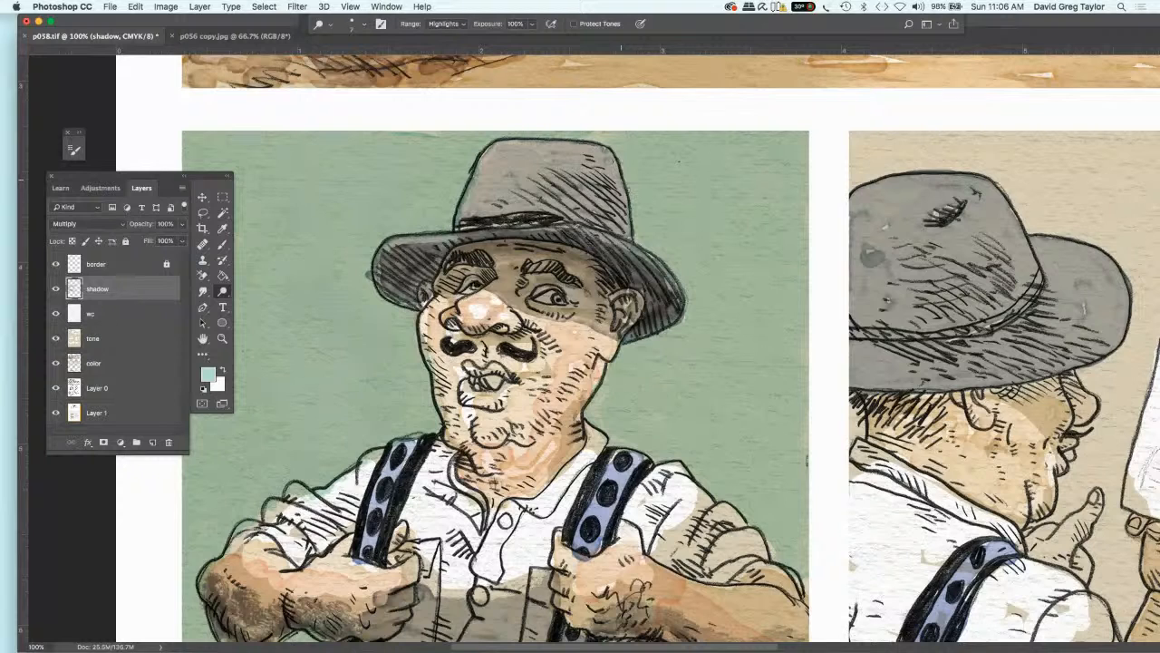
pyautogui.moveTo(474, 182); pyautogui.dragTo(458, 223)
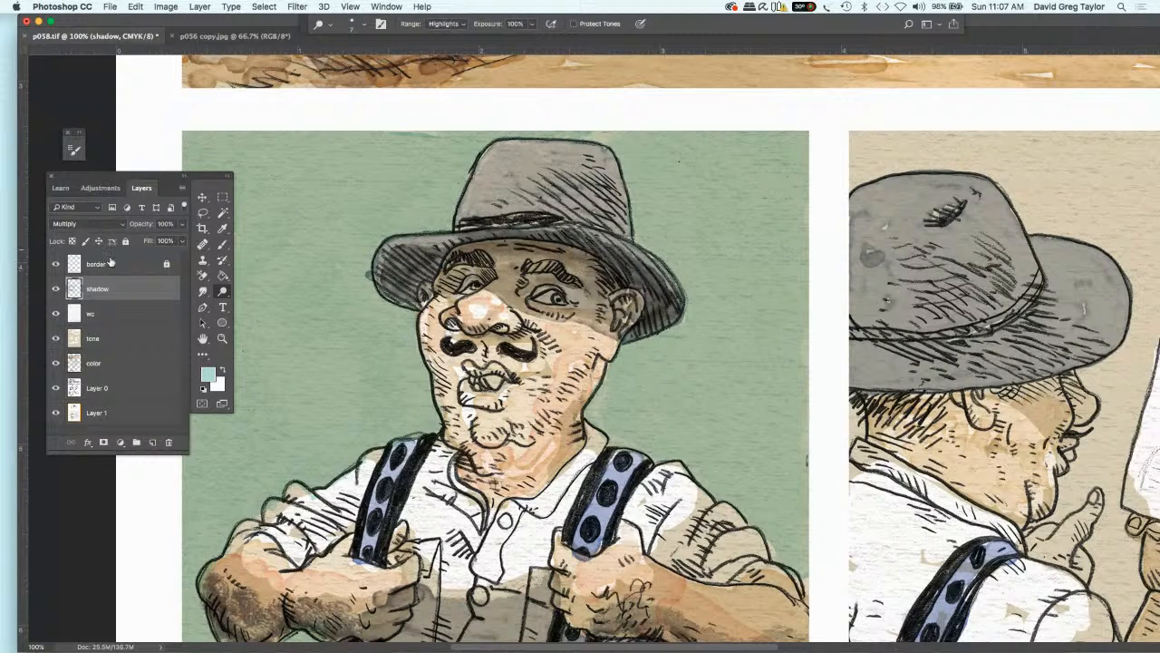
# - Make the color layer active and check its contents by hiding it and showing it again
pyautogui.click(116, 364)
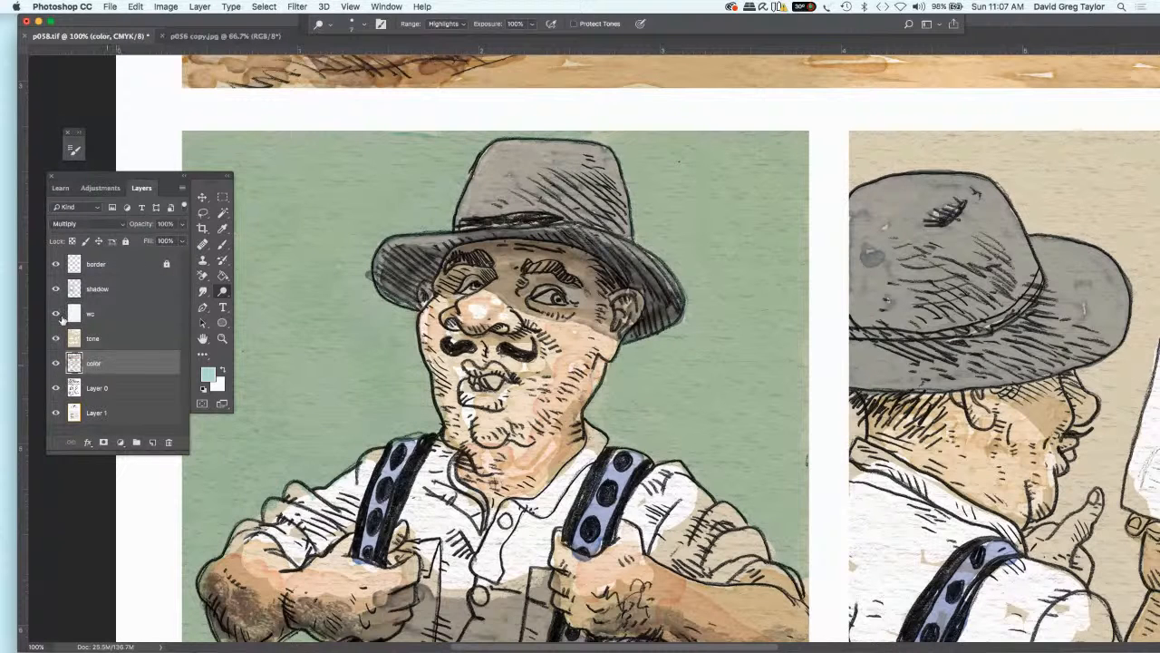
pyautogui.click(53, 368)
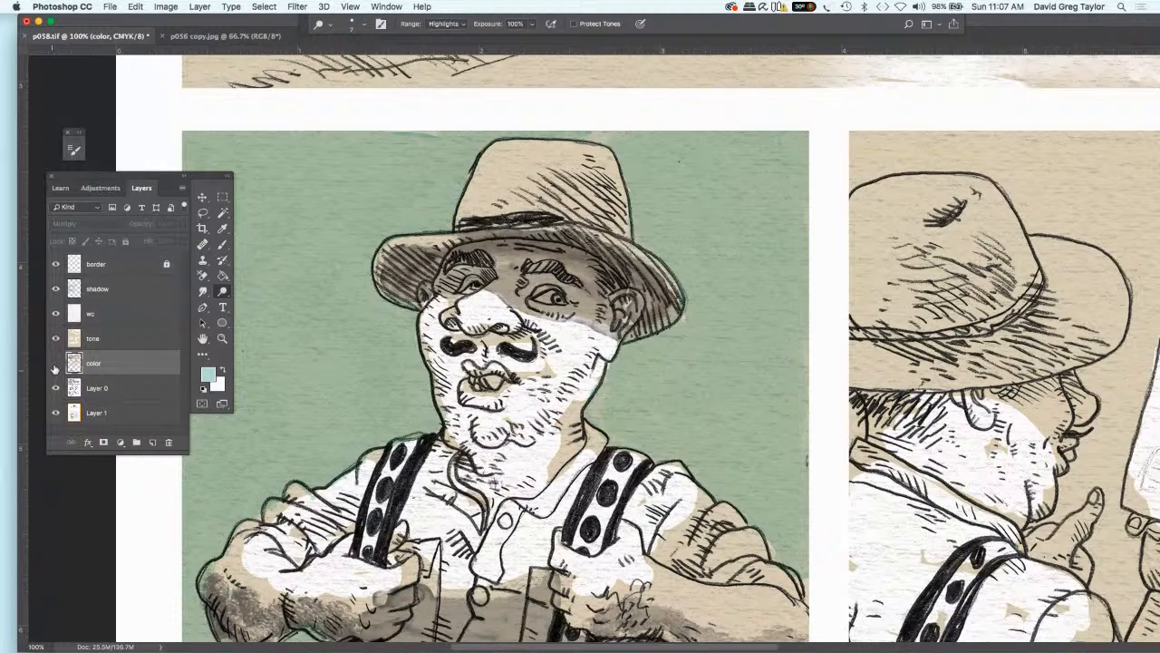
pyautogui.click(55, 364)
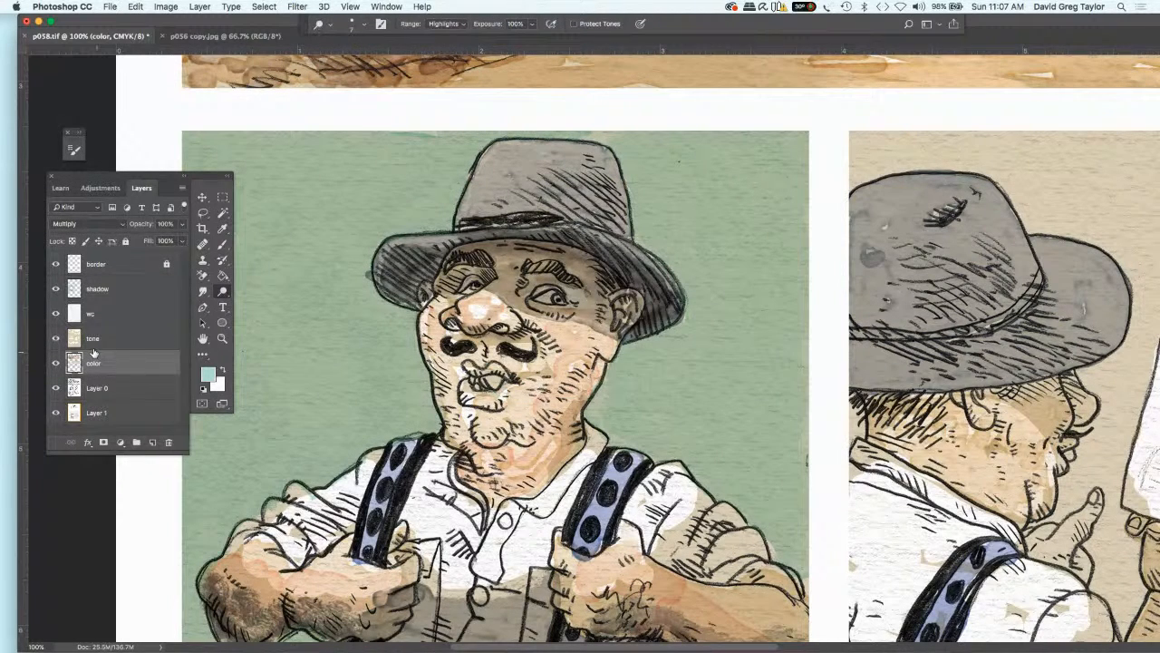
# - Select the whole suspendered man's panel with a rectangular marquee and apply a Hue/Saturation adjustment to it on the color layer
pyautogui.press('super+minus')
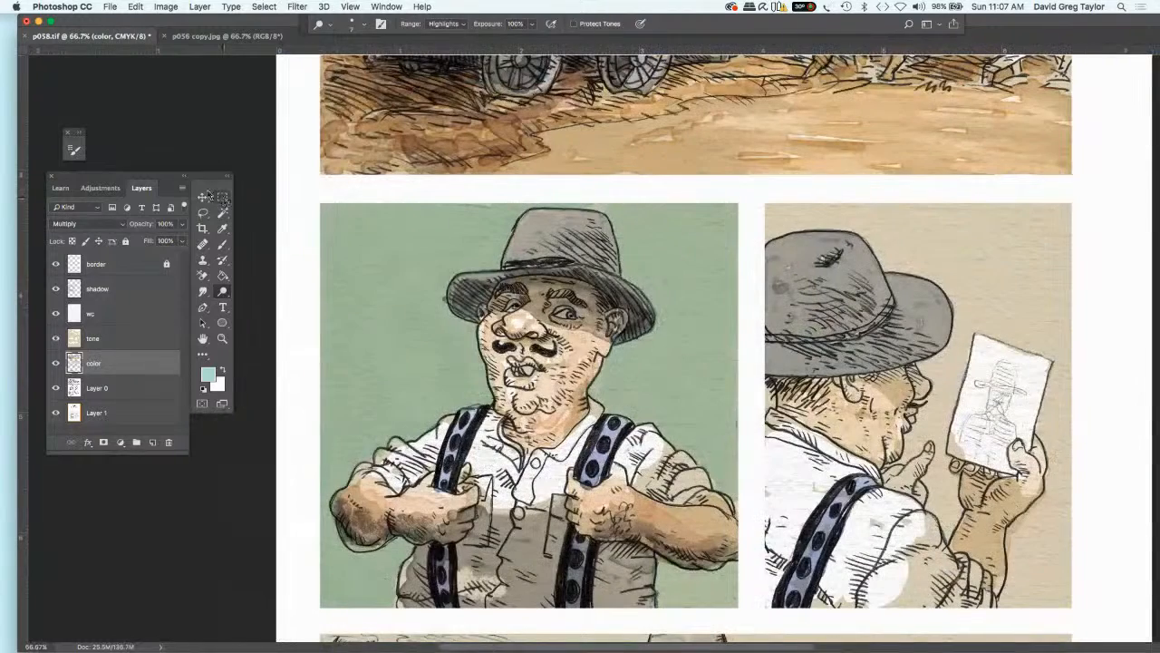
pyautogui.press('m')
pyautogui.moveTo(310, 197); pyautogui.dragTo(745, 614)
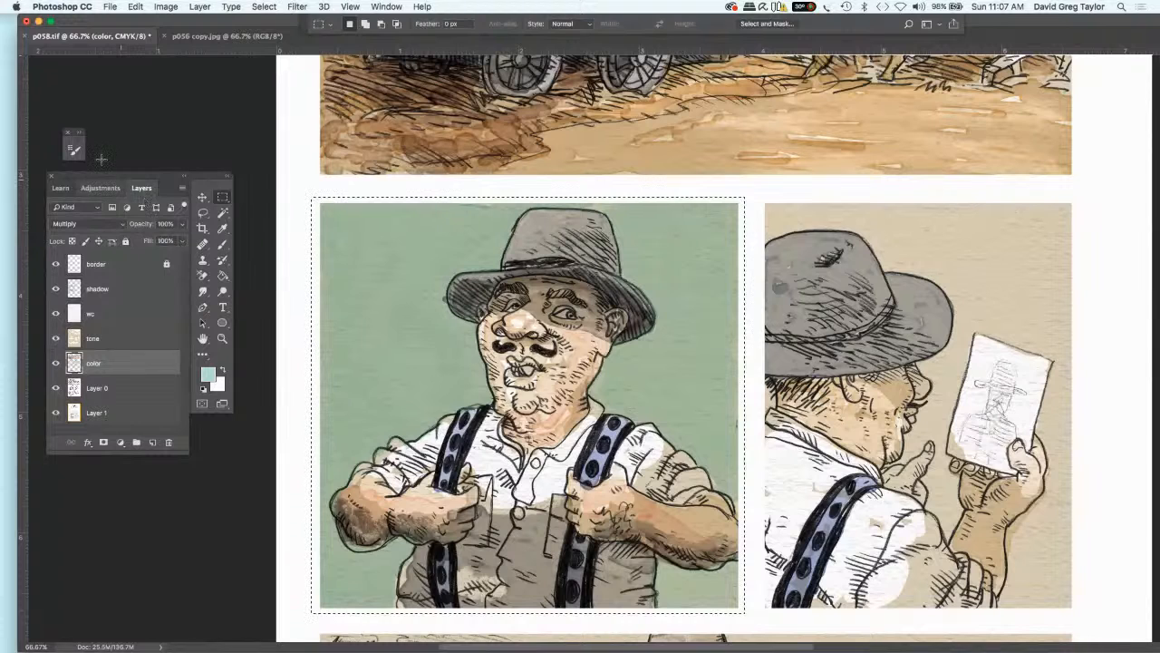
pyautogui.click(165, 7)
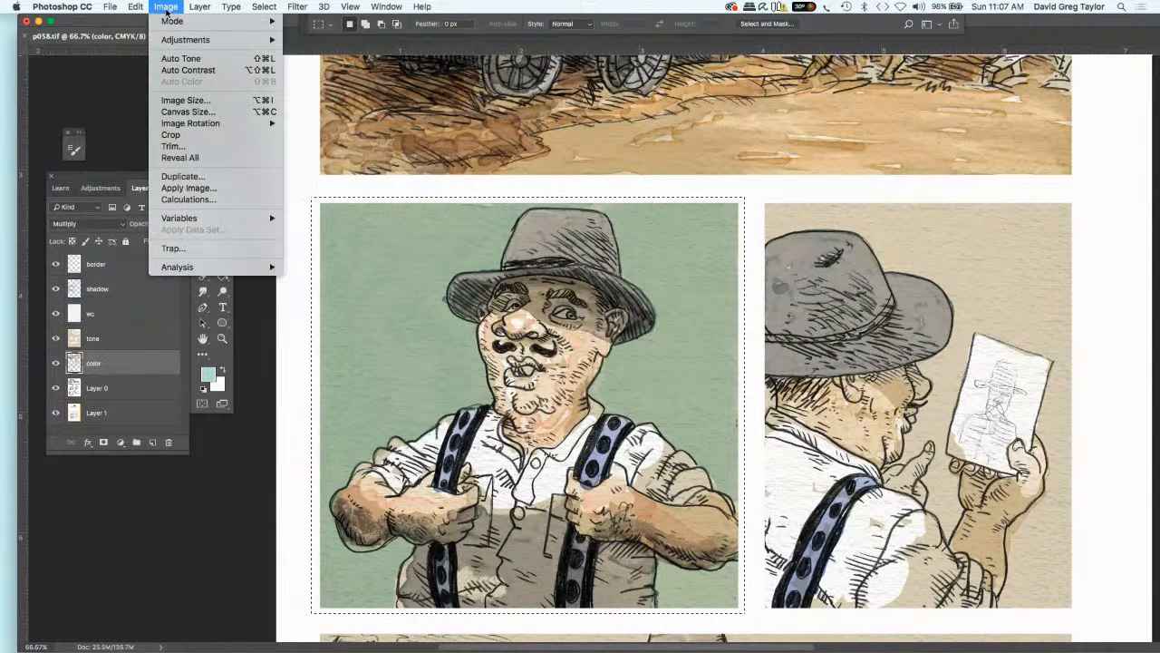
pyautogui.moveTo(197, 42)
pyautogui.click(323, 104)
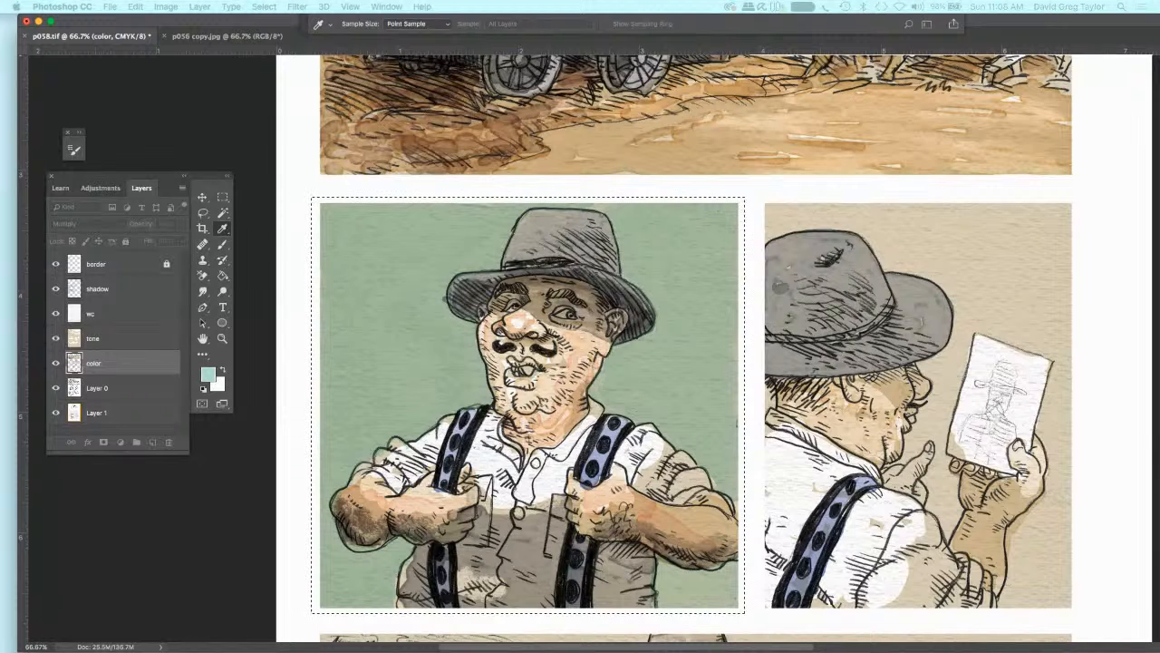
pyautogui.press('Return')
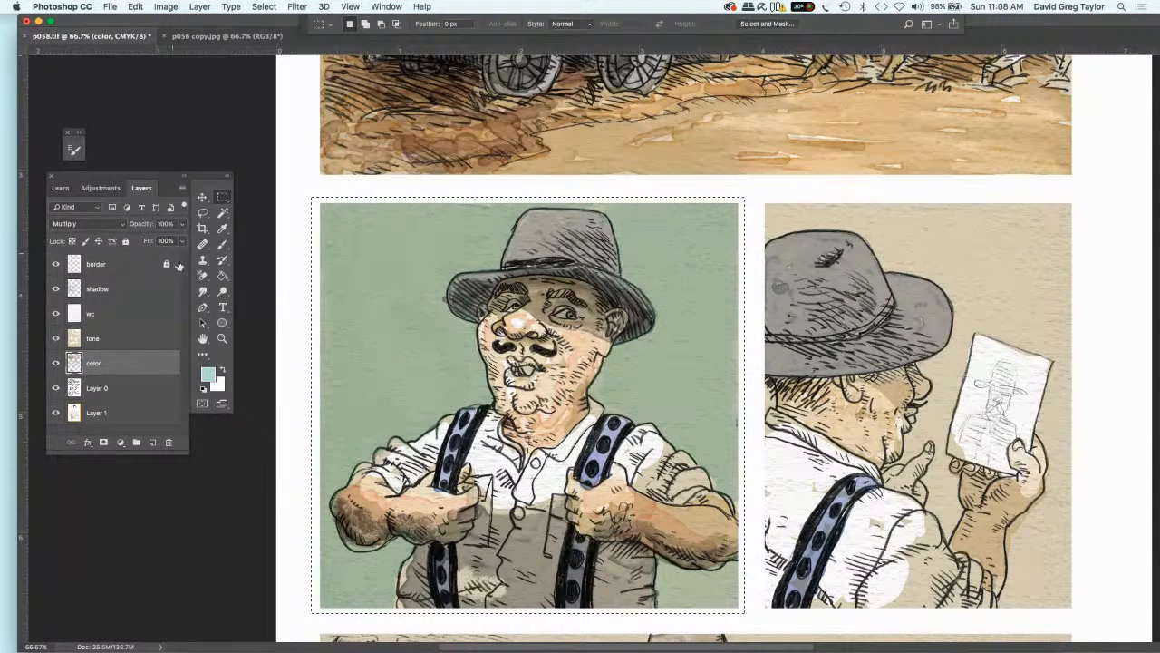
# - Switch to the Smudge tool for the color layer
pyautogui.click(203, 291)
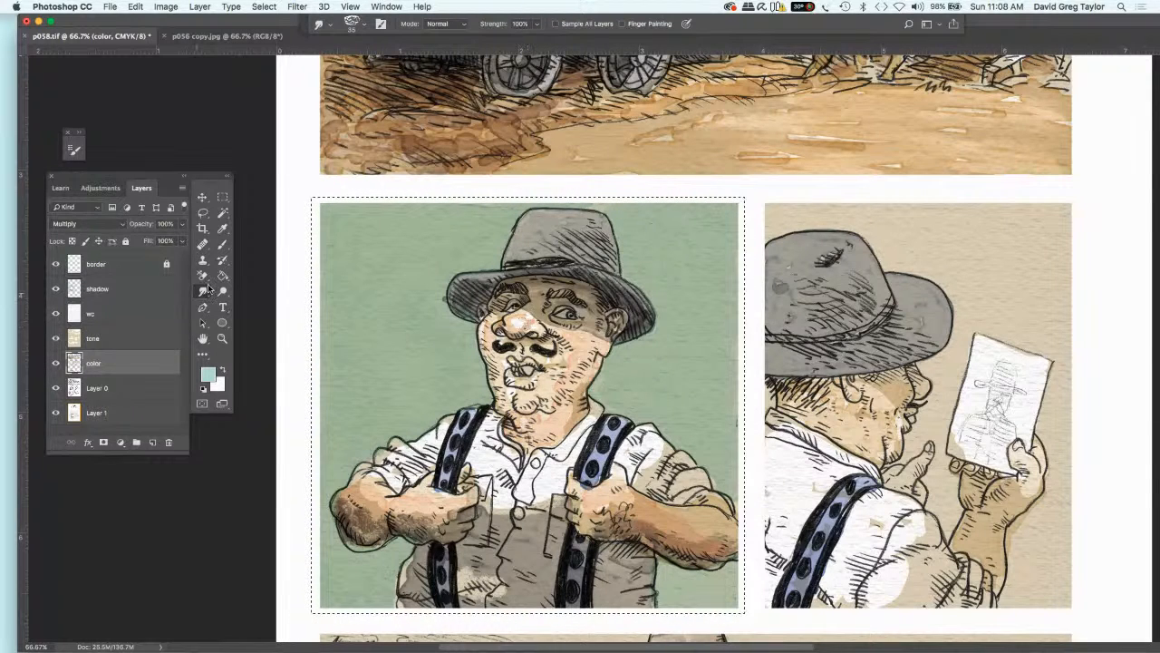
# - Burn darker shading into the face, ear and hat brim of the man facing forward, on the color layer
pyautogui.click(222, 291)
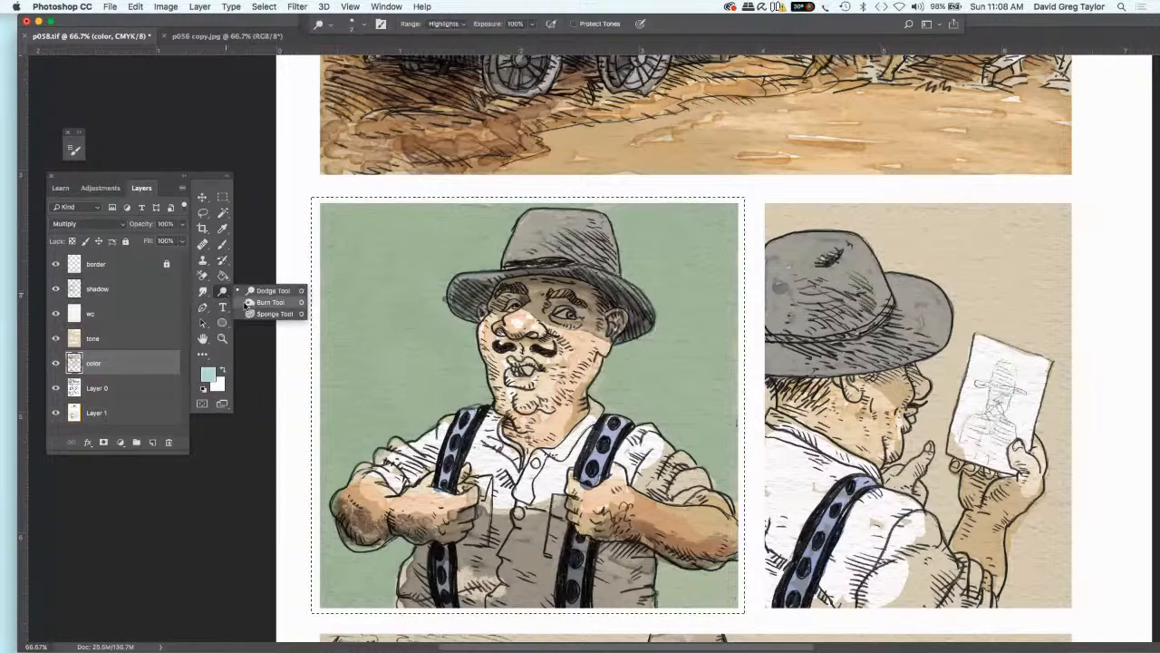
pyautogui.click(258, 300)
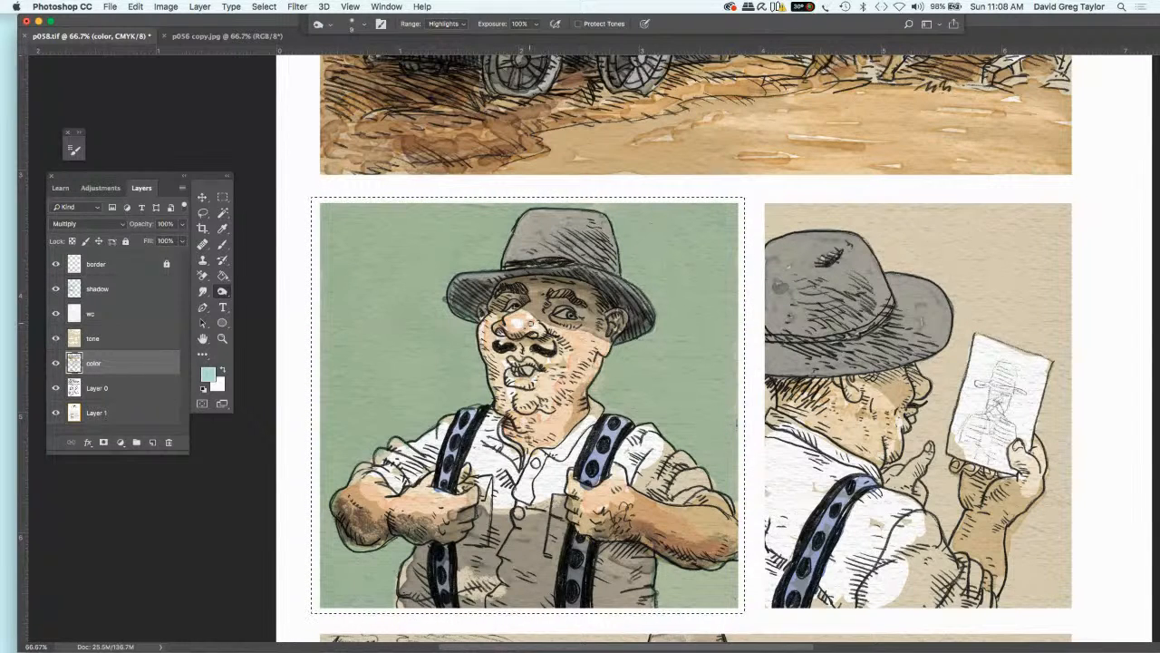
pyautogui.moveTo(510, 322); pyautogui.dragTo(506, 318)
pyautogui.moveTo(590, 362); pyautogui.dragTo(577, 397)
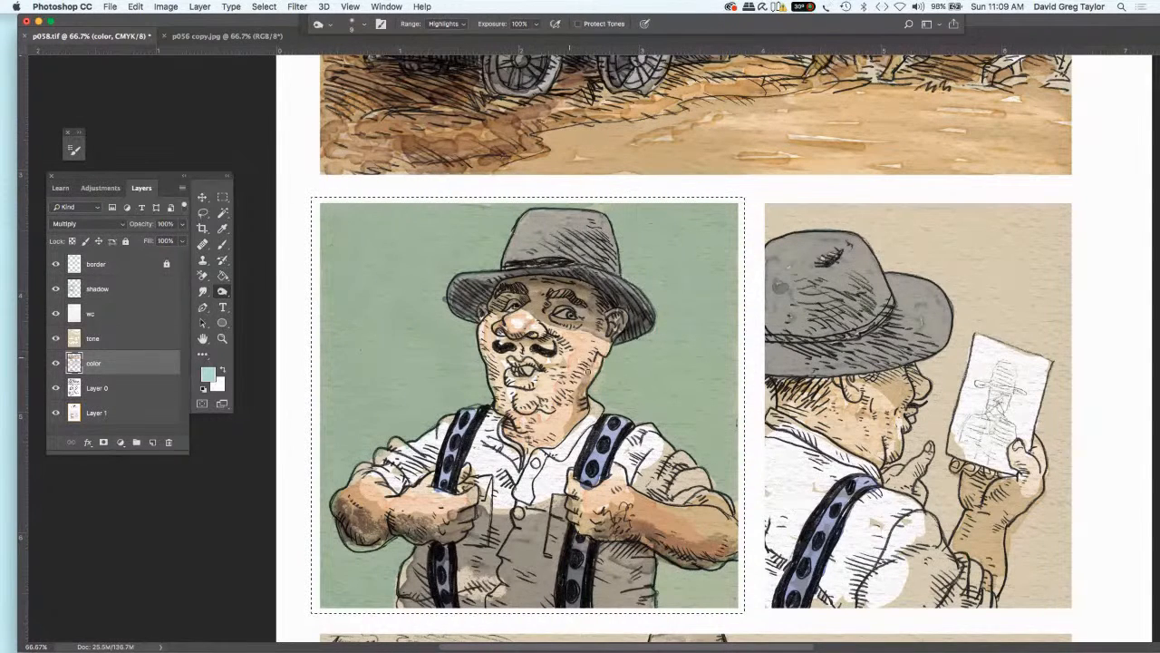
pyautogui.moveTo(620, 295); pyautogui.dragTo(629, 299)
pyautogui.click(614, 296)
pyautogui.click(637, 322)
pyautogui.click(642, 326)
pyautogui.moveTo(589, 281); pyautogui.dragTo(575, 276)
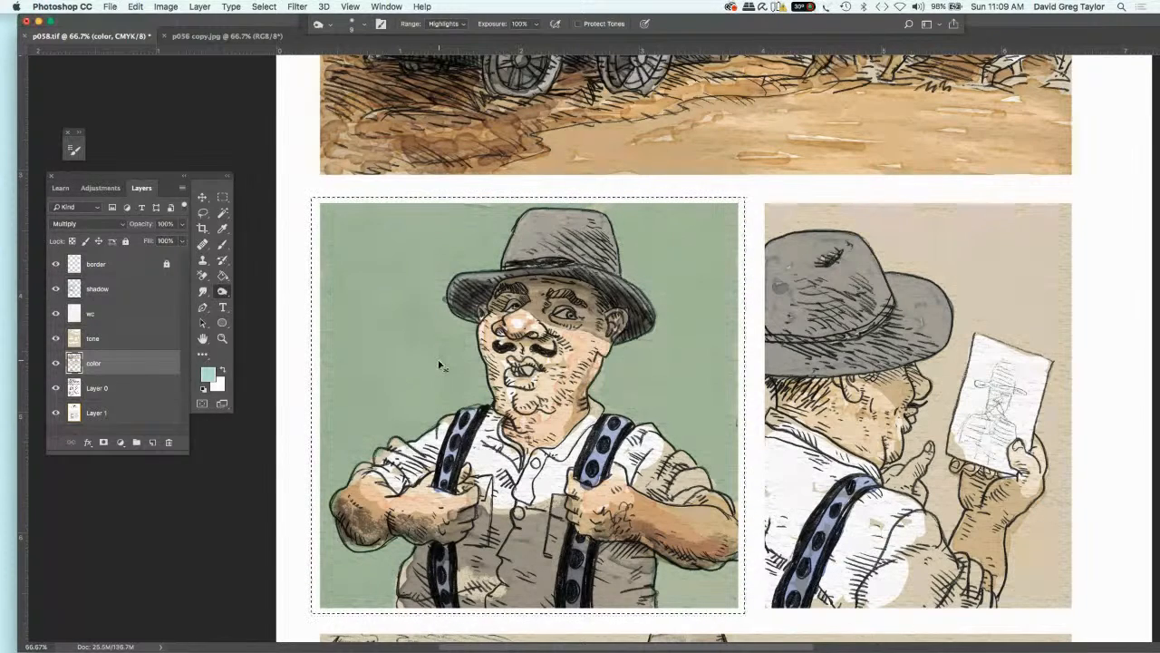
# - Paint the background of the panel with the man holding the drawing pale green on the shadow layer
pyautogui.press('super+minus')
pyautogui.press('super+minus')
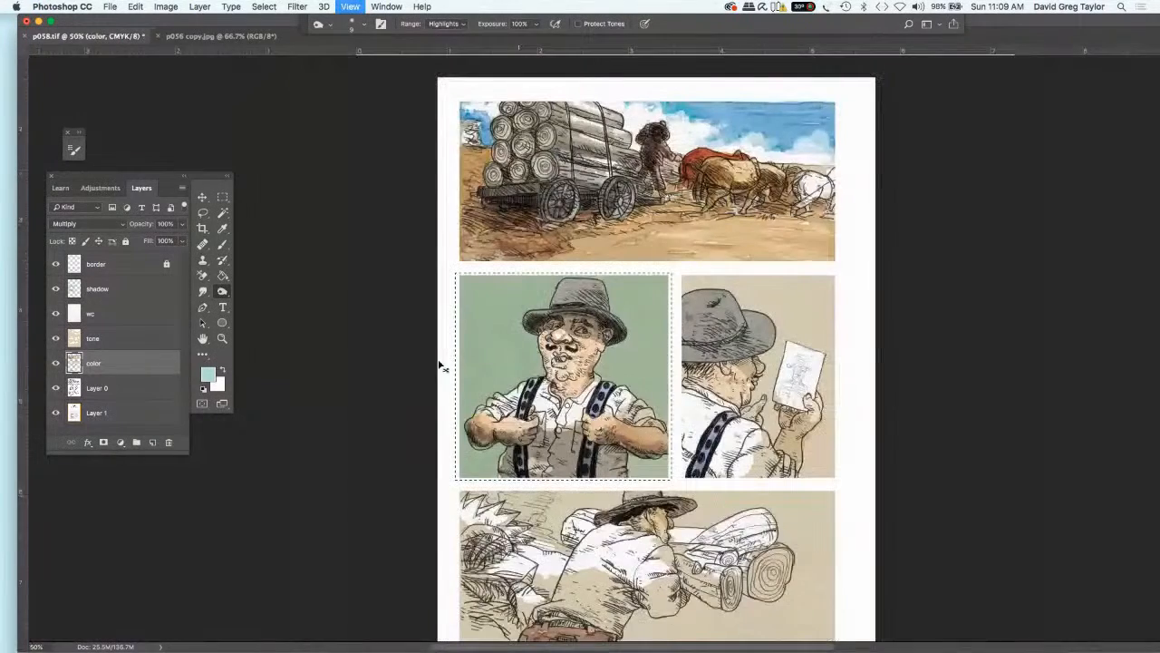
pyautogui.press('super+minus')
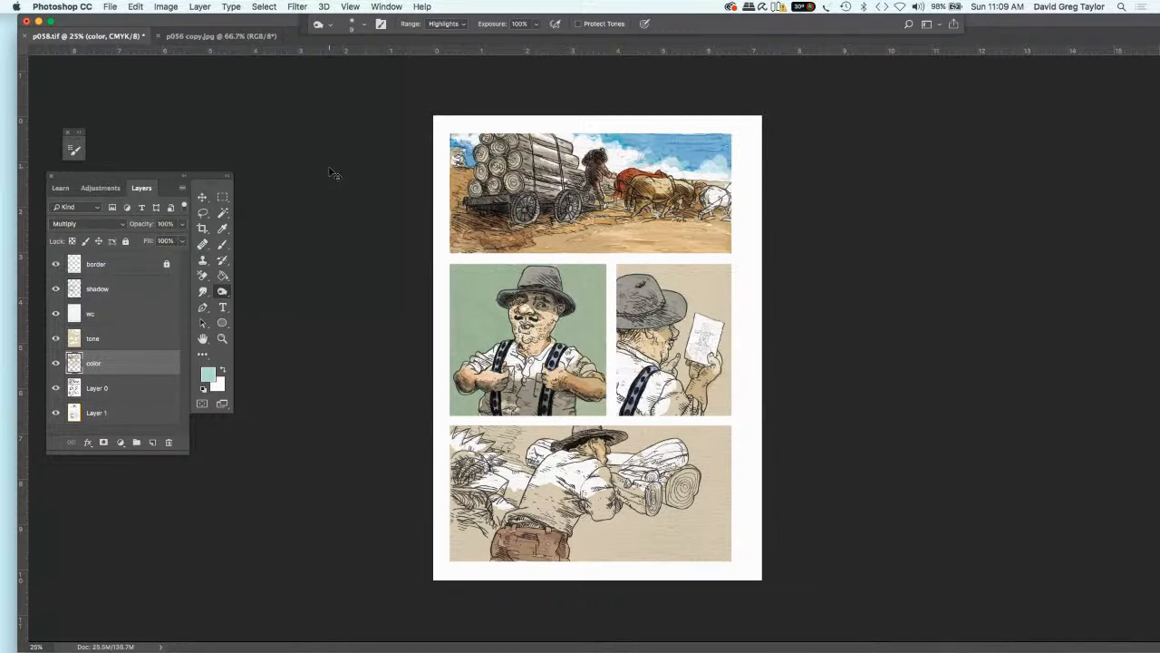
pyautogui.press('super+equal')
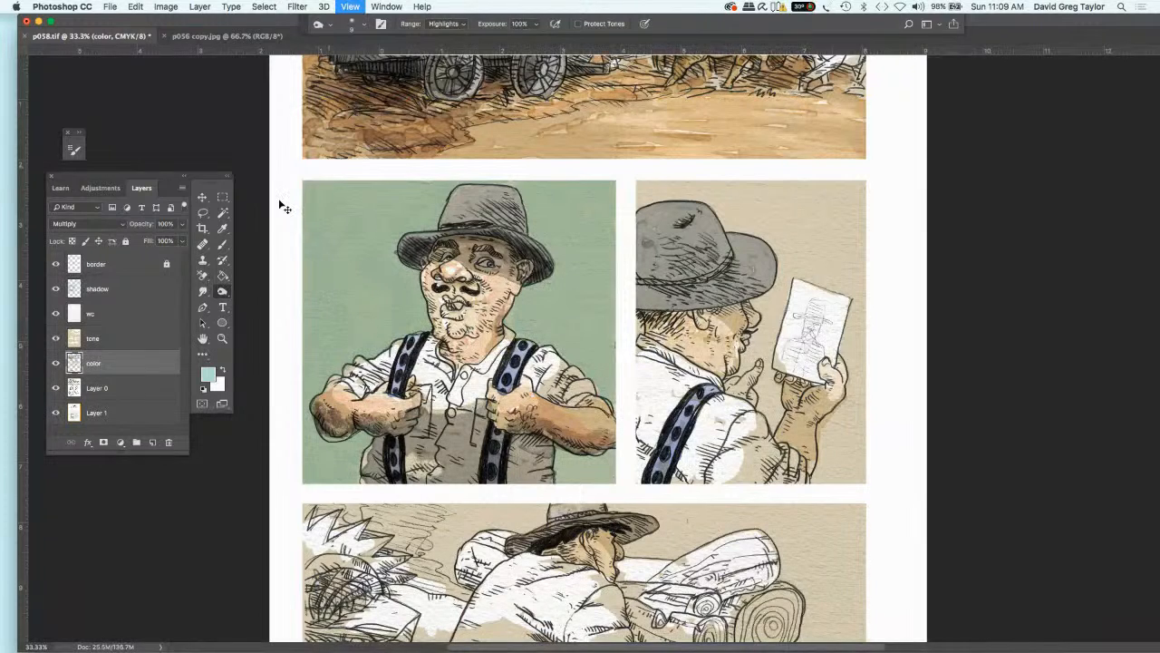
pyautogui.press('super+equal')
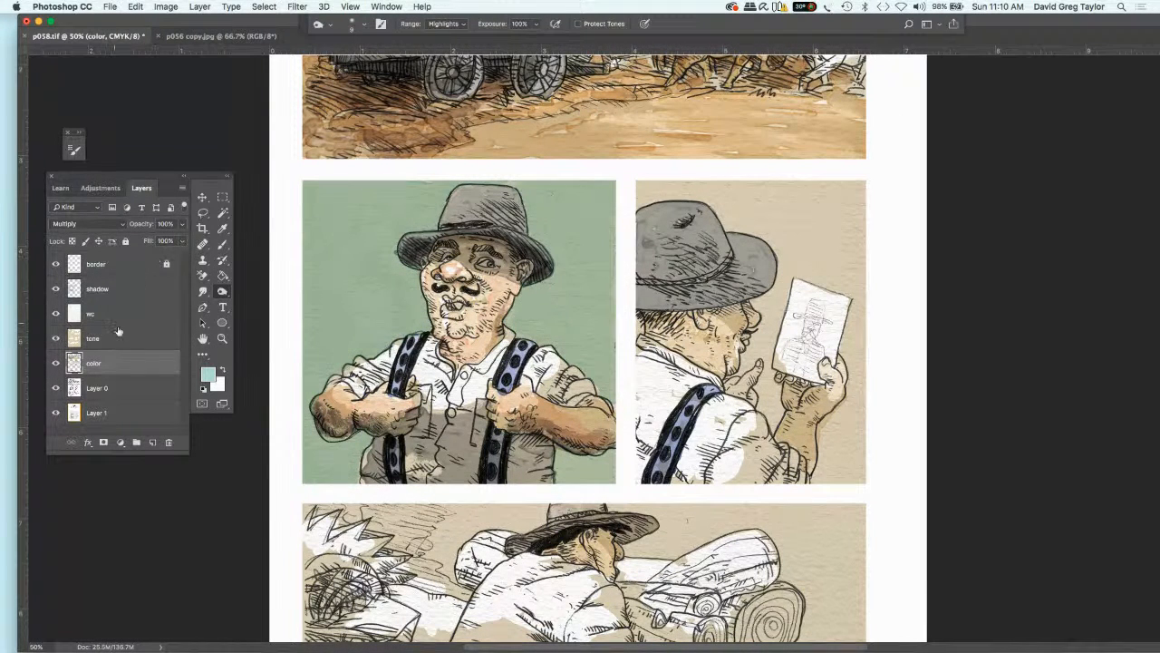
pyautogui.click(222, 246)
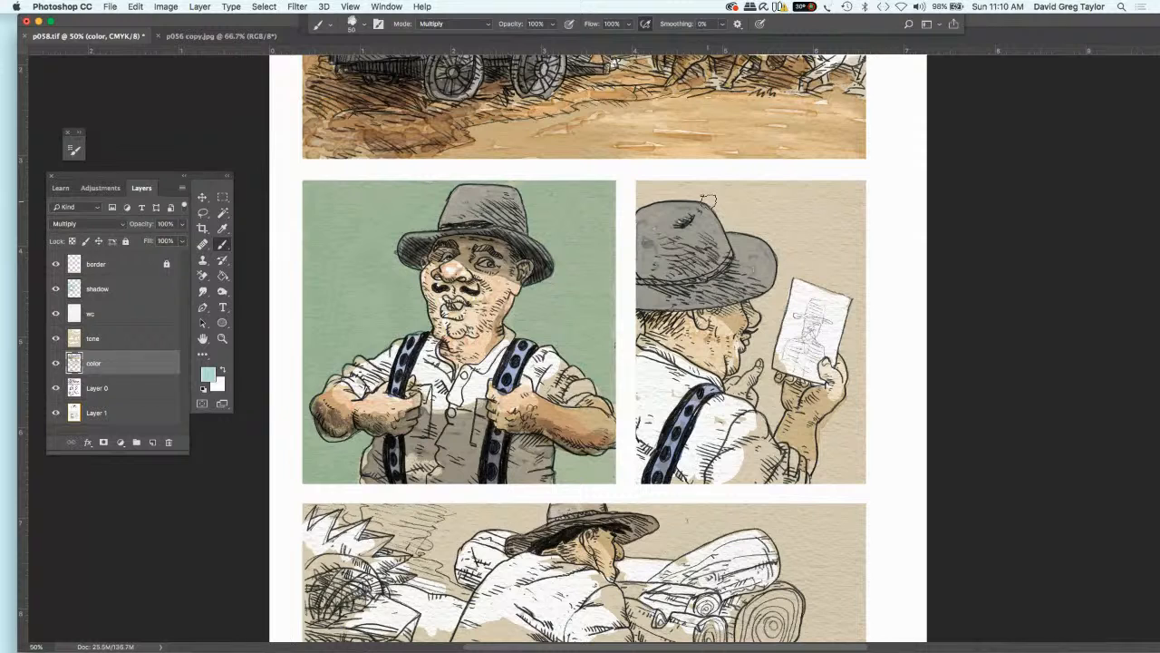
pyautogui.click(137, 284)
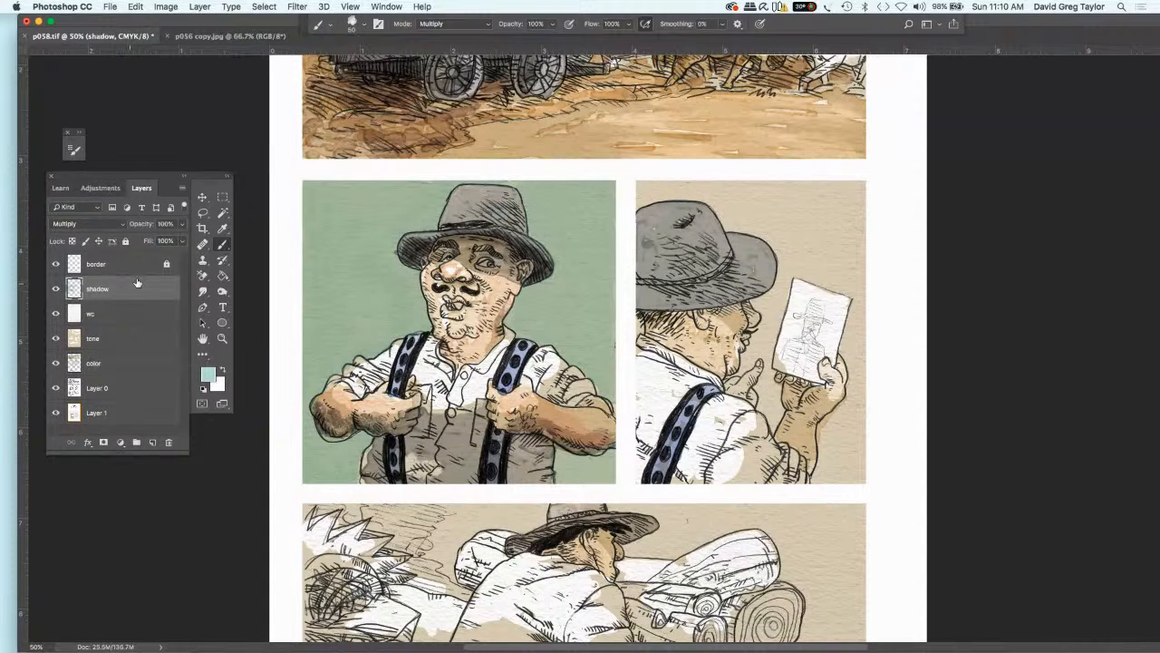
pyautogui.moveTo(742, 192)
pyautogui.mouseDown()
pyautogui.moveTo(711, 194)
pyautogui.moveTo(748, 201)
pyautogui.moveTo(661, 190)
pyautogui.moveTo(698, 193)
pyautogui.moveTo(647, 193)
pyautogui.moveTo(682, 191)
pyautogui.moveTo(631, 210)
pyautogui.moveTo(633, 197)
pyautogui.mouseUp()
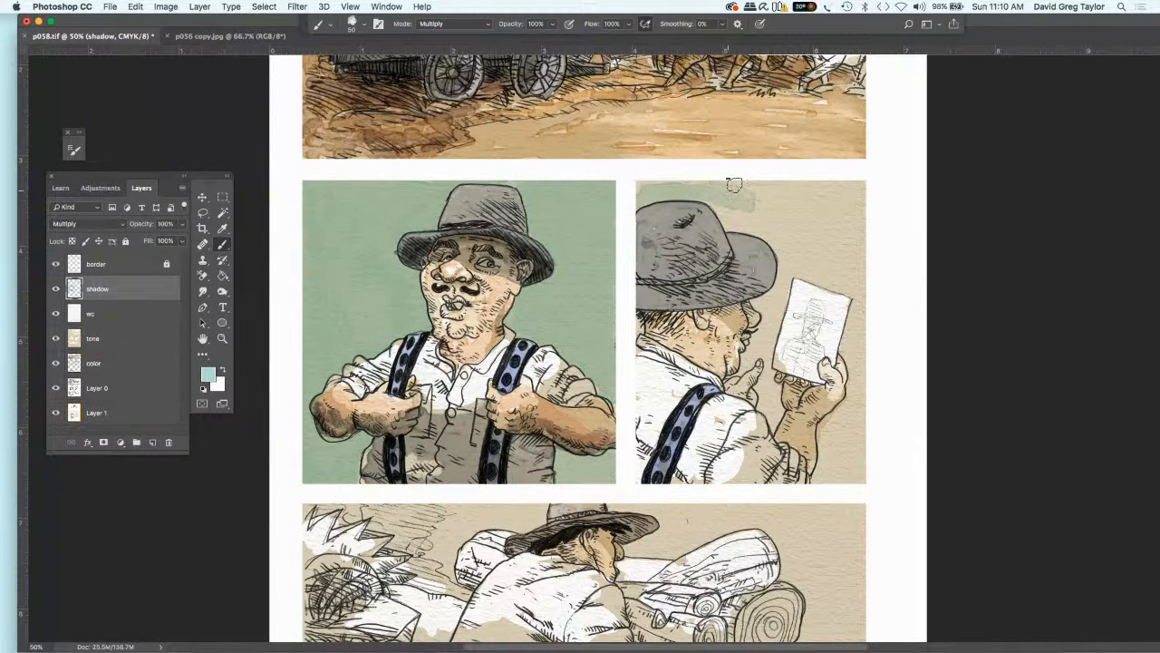
pyautogui.moveTo(730, 187)
pyautogui.mouseDown()
pyautogui.moveTo(774, 190)
pyautogui.moveTo(792, 225)
pyautogui.moveTo(843, 265)
pyautogui.moveTo(832, 283)
pyautogui.mouseUp()
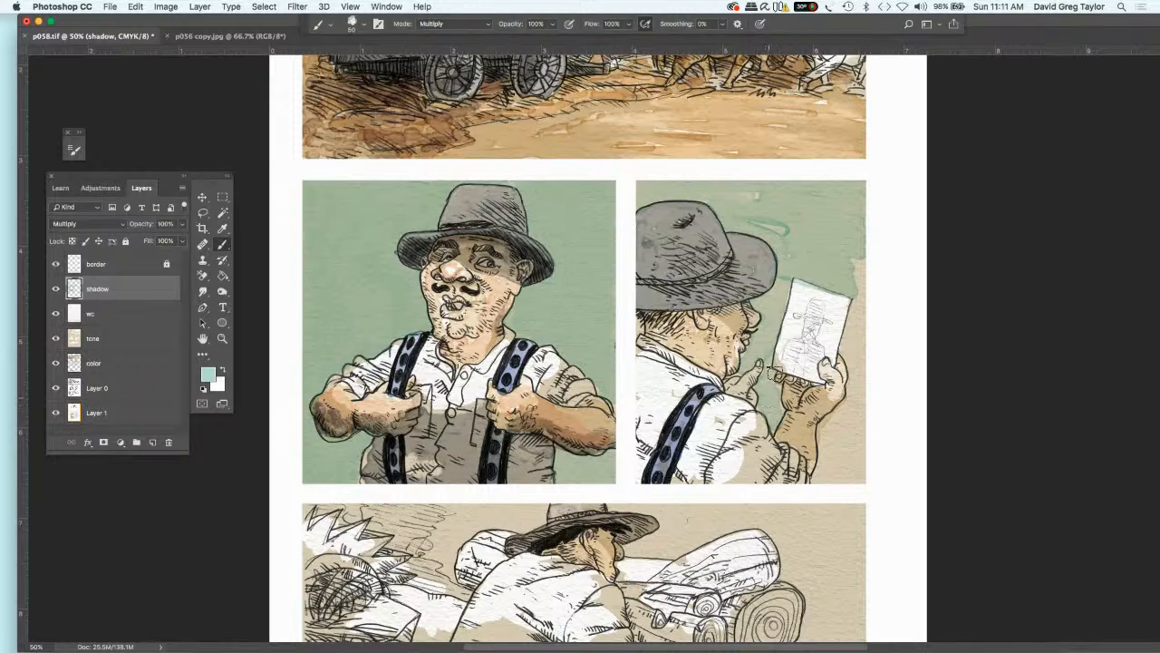
pyautogui.click(857, 257)
pyautogui.moveTo(858, 275)
pyautogui.mouseDown()
pyautogui.moveTo(854, 390)
pyautogui.moveTo(863, 365)
pyautogui.moveTo(862, 264)
pyautogui.moveTo(869, 314)
pyautogui.moveTo(853, 413)
pyautogui.moveTo(824, 431)
pyautogui.moveTo(822, 483)
pyautogui.moveTo(858, 480)
pyautogui.moveTo(858, 416)
pyautogui.moveTo(849, 446)
pyautogui.moveTo(836, 437)
pyautogui.moveTo(836, 465)
pyautogui.moveTo(850, 471)
pyautogui.moveTo(852, 444)
pyautogui.mouseUp()
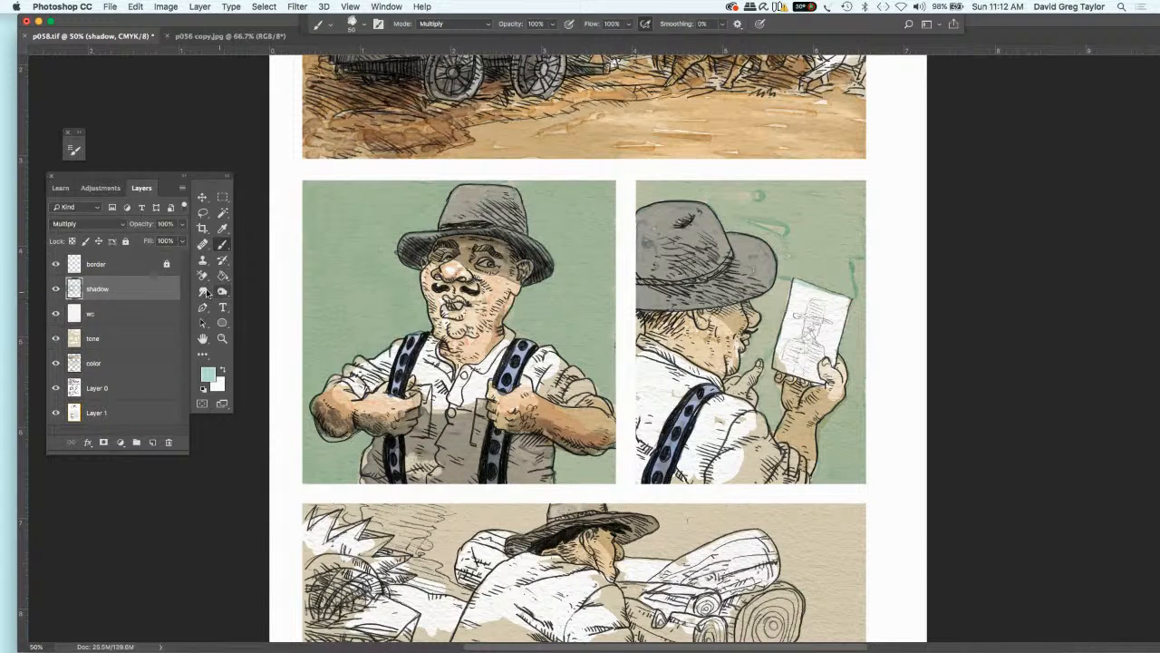
# - Smudge the green strokes in that panel's background to blend the overlaps and edges
pyautogui.click(202, 290)
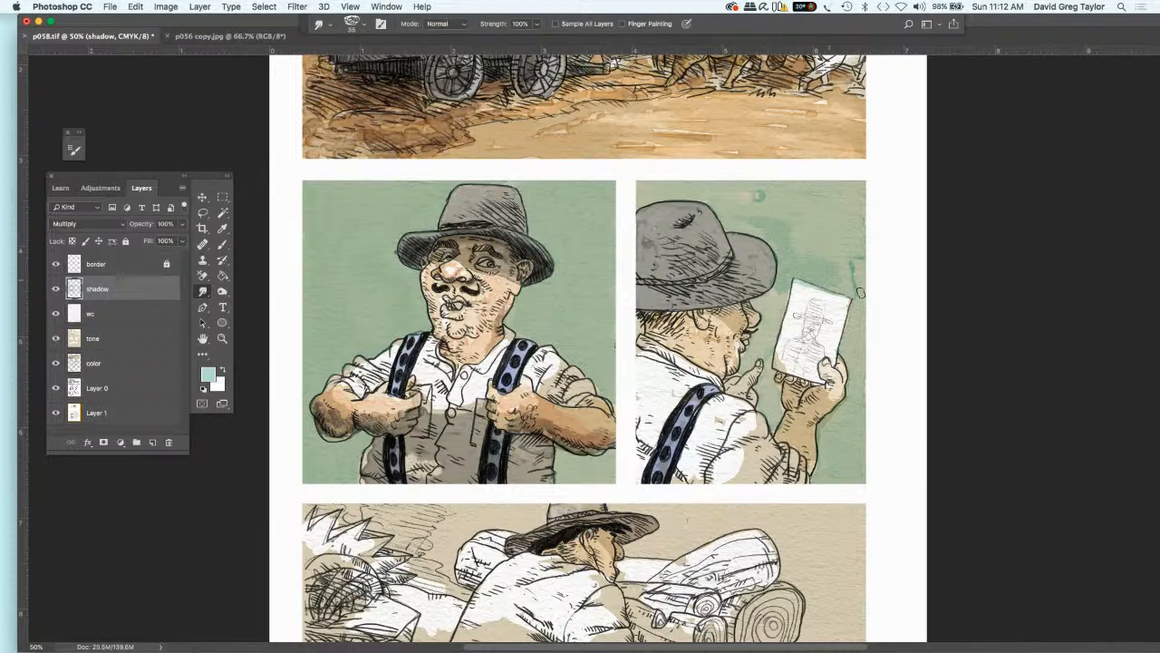
pyautogui.moveTo(860, 247)
pyautogui.mouseDown()
pyautogui.moveTo(855, 200)
pyautogui.moveTo(838, 188)
pyautogui.moveTo(817, 207)
pyautogui.moveTo(839, 216)
pyautogui.moveTo(789, 216)
pyautogui.moveTo(838, 246)
pyautogui.moveTo(815, 266)
pyautogui.moveTo(846, 277)
pyautogui.moveTo(850, 190)
pyautogui.moveTo(827, 202)
pyautogui.moveTo(751, 193)
pyautogui.moveTo(766, 215)
pyautogui.moveTo(746, 223)
pyautogui.moveTo(761, 229)
pyautogui.moveTo(777, 225)
pyautogui.moveTo(728, 192)
pyautogui.moveTo(678, 188)
pyautogui.mouseUp()
pyautogui.moveTo(855, 295)
pyautogui.mouseDown()
pyautogui.moveTo(857, 232)
pyautogui.moveTo(829, 271)
pyautogui.moveTo(788, 277)
pyautogui.moveTo(757, 304)
pyautogui.moveTo(776, 308)
pyautogui.moveTo(782, 296)
pyautogui.moveTo(757, 331)
pyautogui.moveTo(766, 353)
pyautogui.moveTo(763, 342)
pyautogui.moveTo(747, 359)
pyautogui.moveTo(760, 378)
pyautogui.moveTo(767, 353)
pyautogui.moveTo(773, 419)
pyautogui.mouseUp()
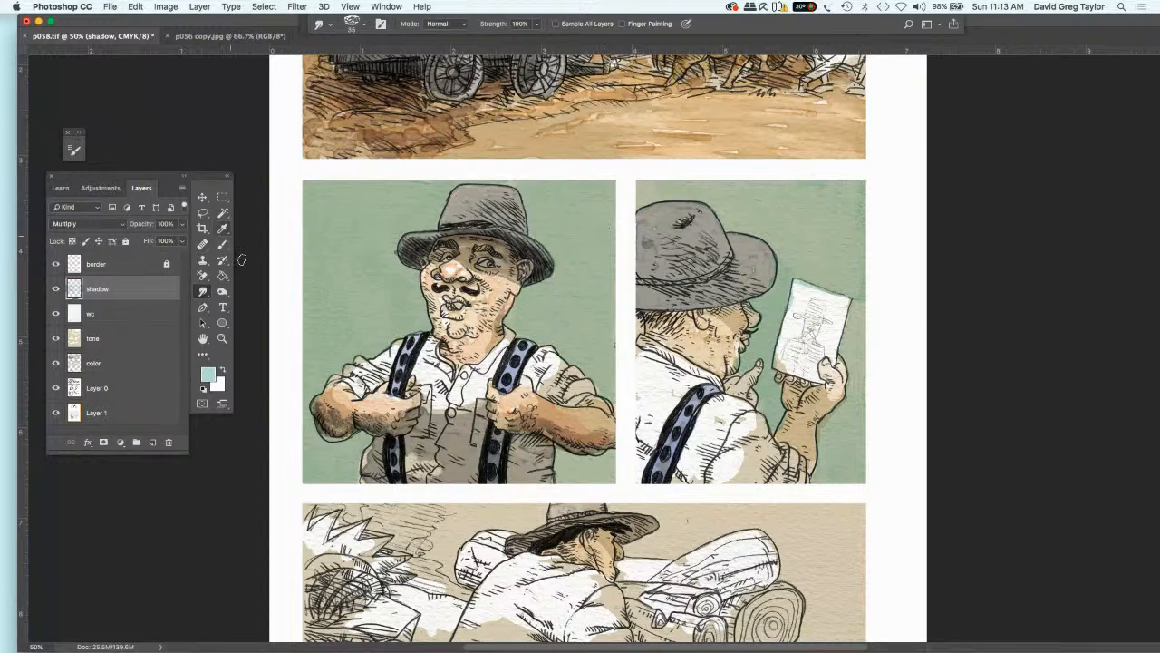
# - Try to lighten the edge of the held paper with the Dodge tool
pyautogui.click(222, 291)
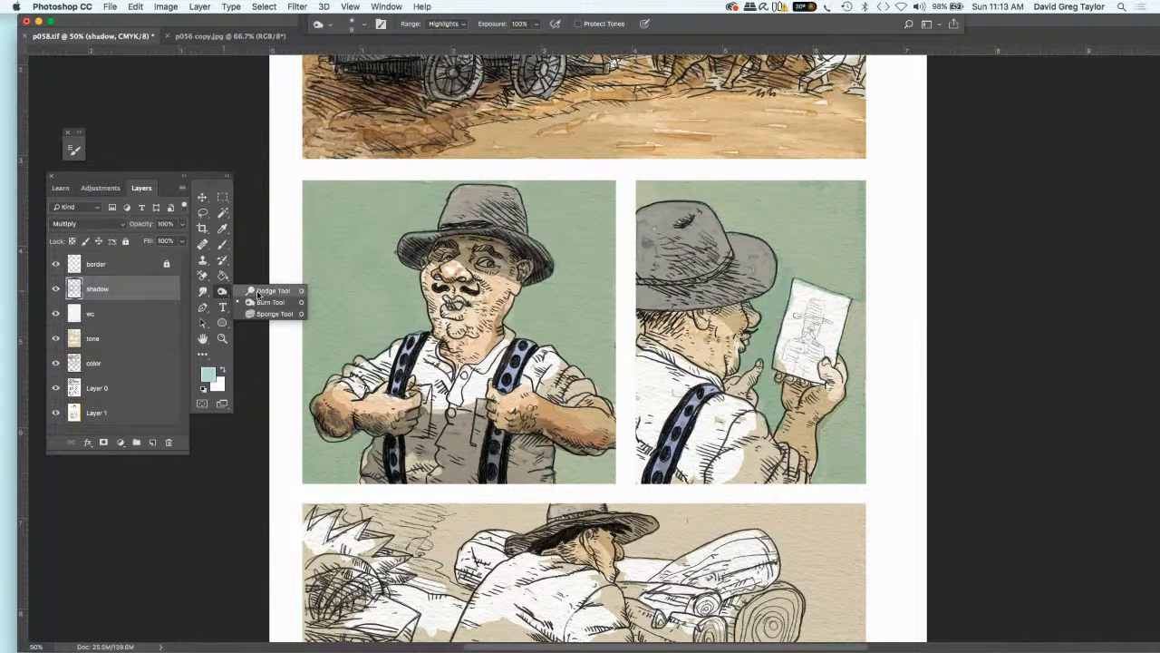
pyautogui.click(258, 293)
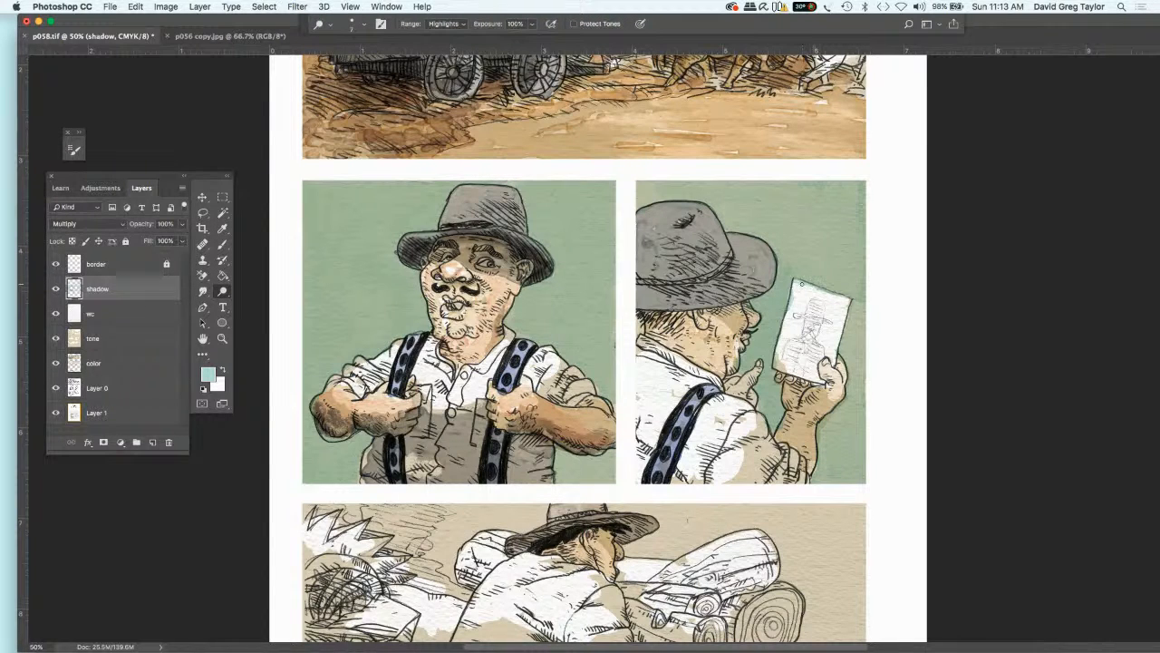
pyautogui.moveTo(798, 281)
pyautogui.mouseDown()
pyautogui.moveTo(846, 297)
pyautogui.moveTo(790, 303)
pyautogui.mouseUp()
pyautogui.press('super+z')
# - Sample the skin tone from the forward-facing man's face and adjust it to a light orange foreground color
pyautogui.click(222, 245)
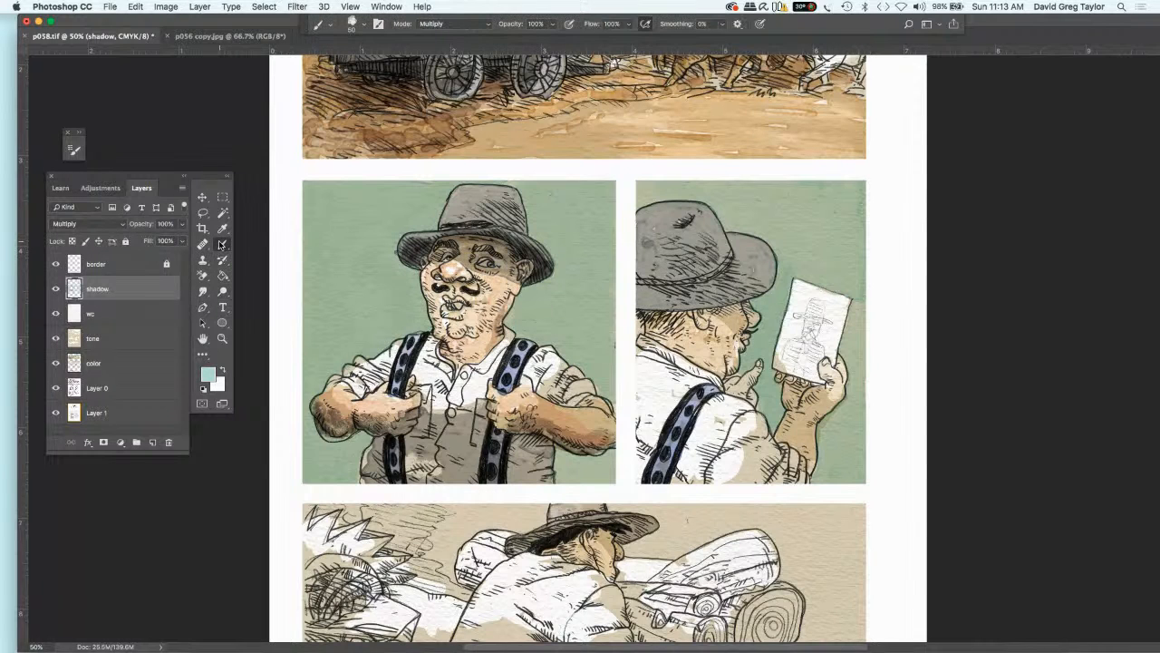
pyautogui.click(222, 228)
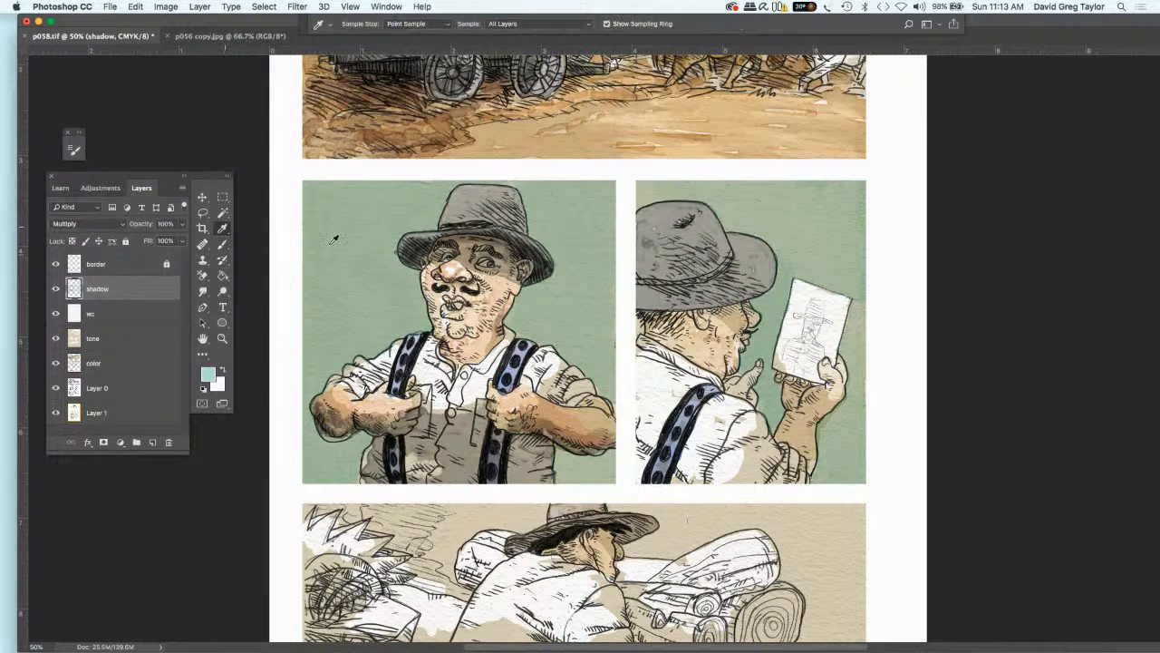
pyautogui.moveTo(459, 261); pyautogui.dragTo(449, 260)
pyautogui.click(208, 377)
pyautogui.click(123, 161)
pyautogui.click(333, 151)
# - Paint the face, forearm and fingers of the man holding the drawing light orange with a smaller brush on the color layer
pyautogui.click(222, 244)
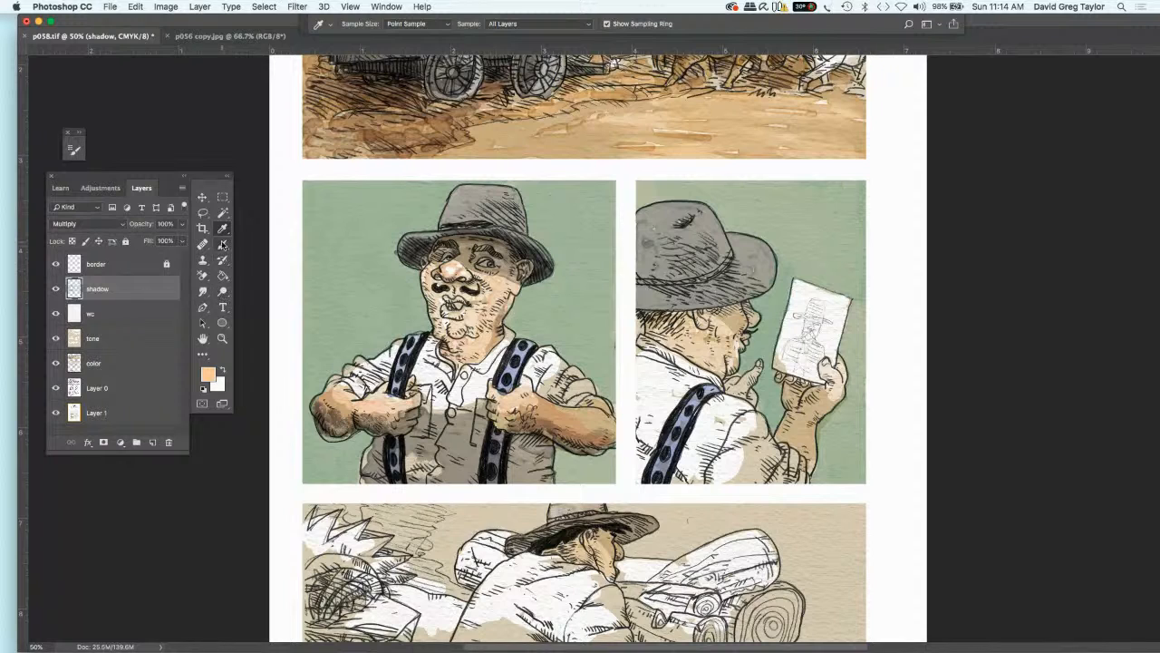
pyautogui.click(133, 363)
pyautogui.press('[')
pyautogui.press('[')
pyautogui.press('[')
pyautogui.press('[')
pyautogui.press('[')
pyautogui.press('[')
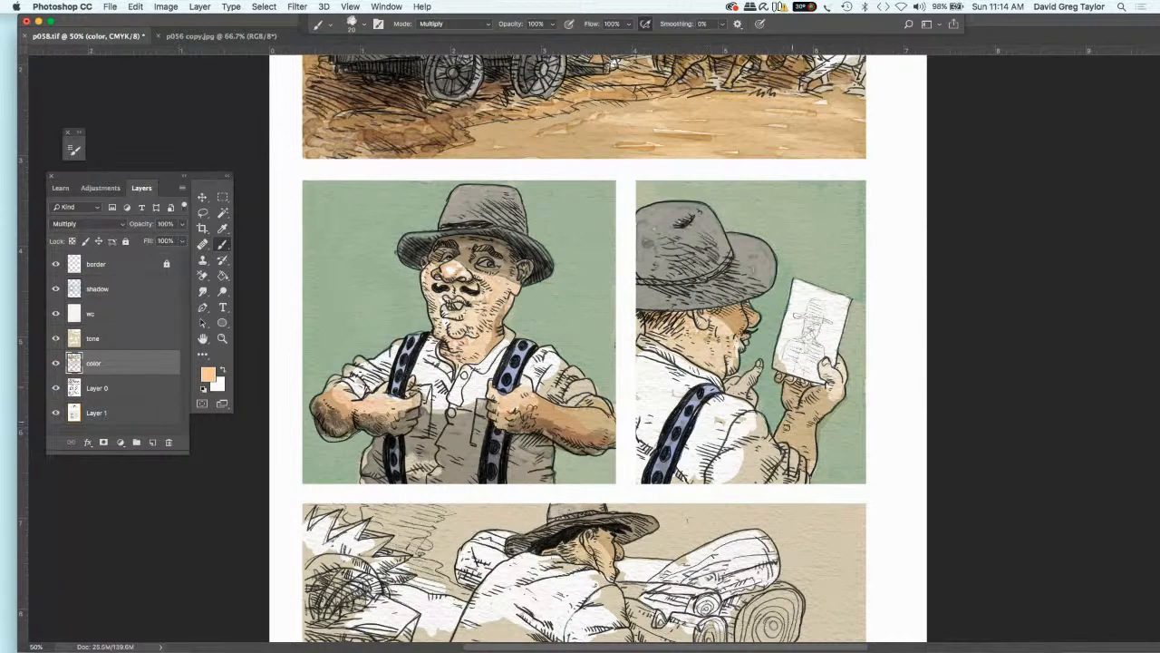
pyautogui.moveTo(786, 440)
pyautogui.mouseDown()
pyautogui.moveTo(810, 469)
pyautogui.moveTo(800, 415)
pyautogui.moveTo(811, 398)
pyautogui.moveTo(826, 403)
pyautogui.moveTo(809, 410)
pyautogui.mouseUp()
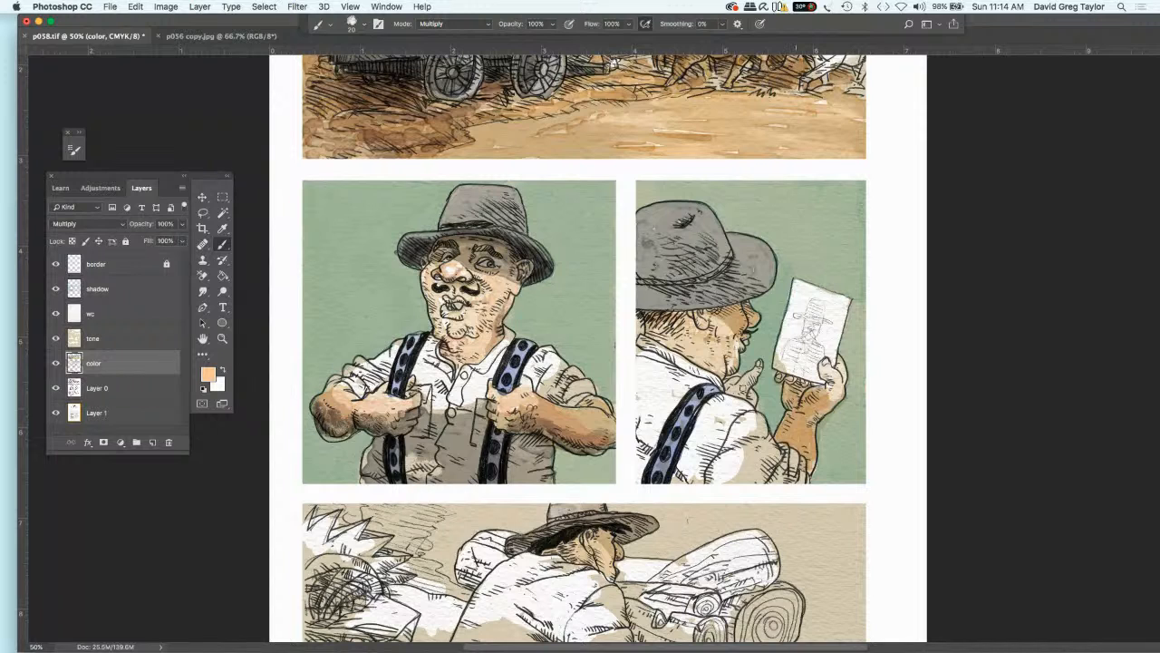
pyautogui.moveTo(745, 385); pyautogui.dragTo(736, 388)
pyautogui.moveTo(752, 400); pyautogui.dragTo(745, 385)
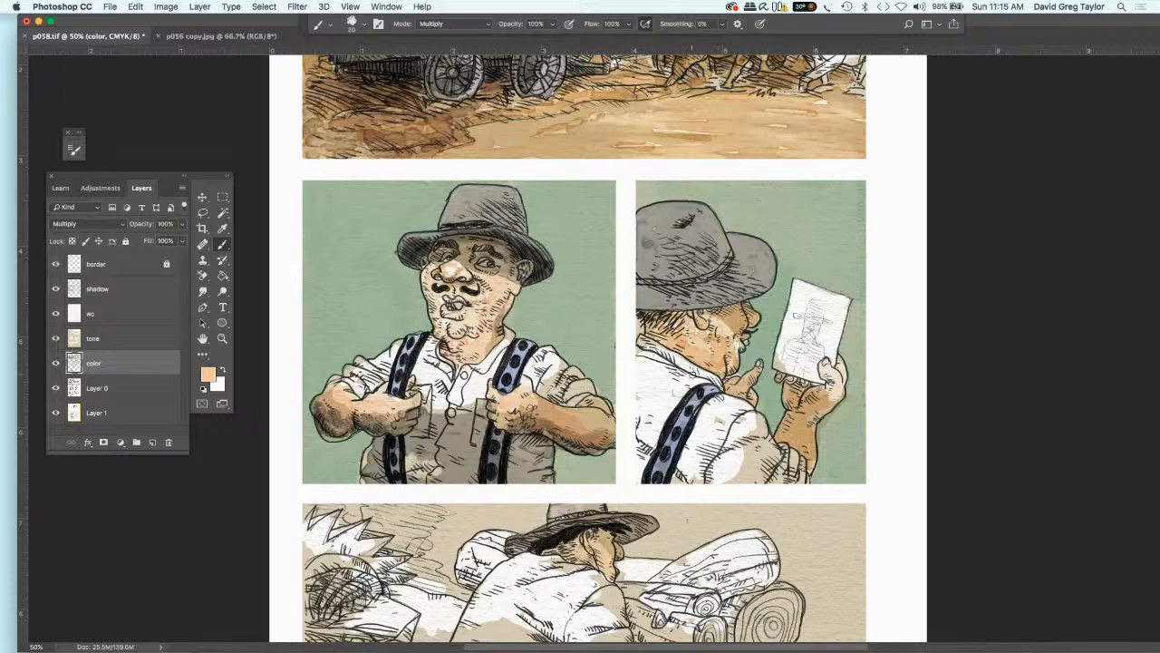
pyautogui.click(200, 290)
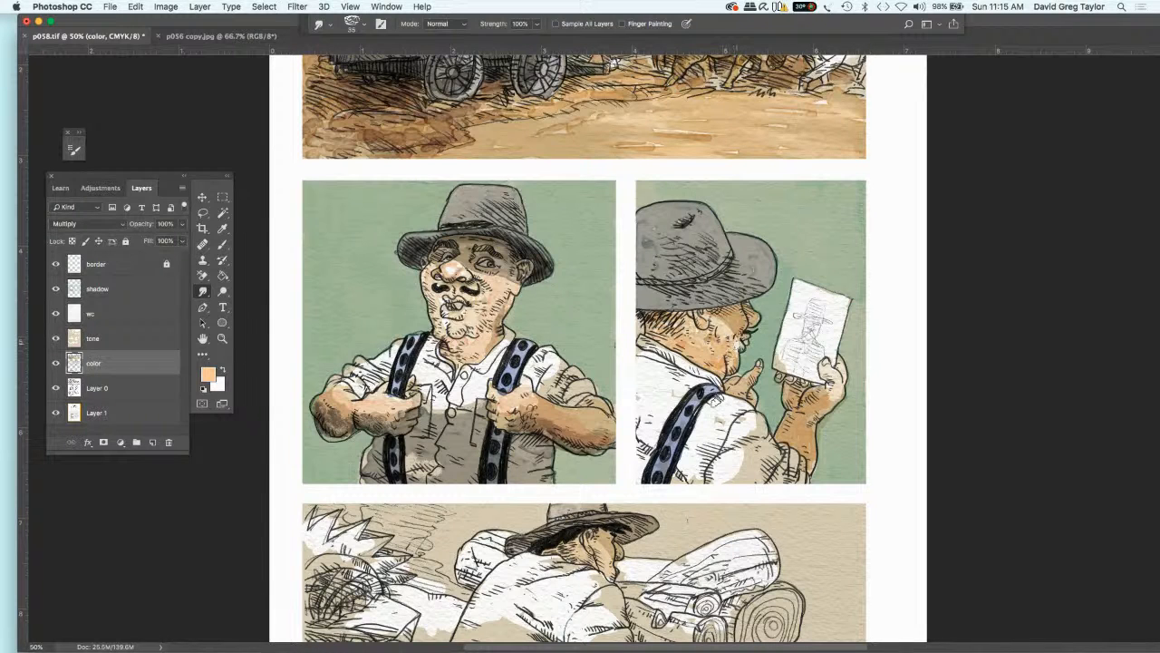
# - Burn darker shading into the hat, face and forearm of the man holding the drawing
pyautogui.click(222, 294)
pyautogui.click(263, 302)
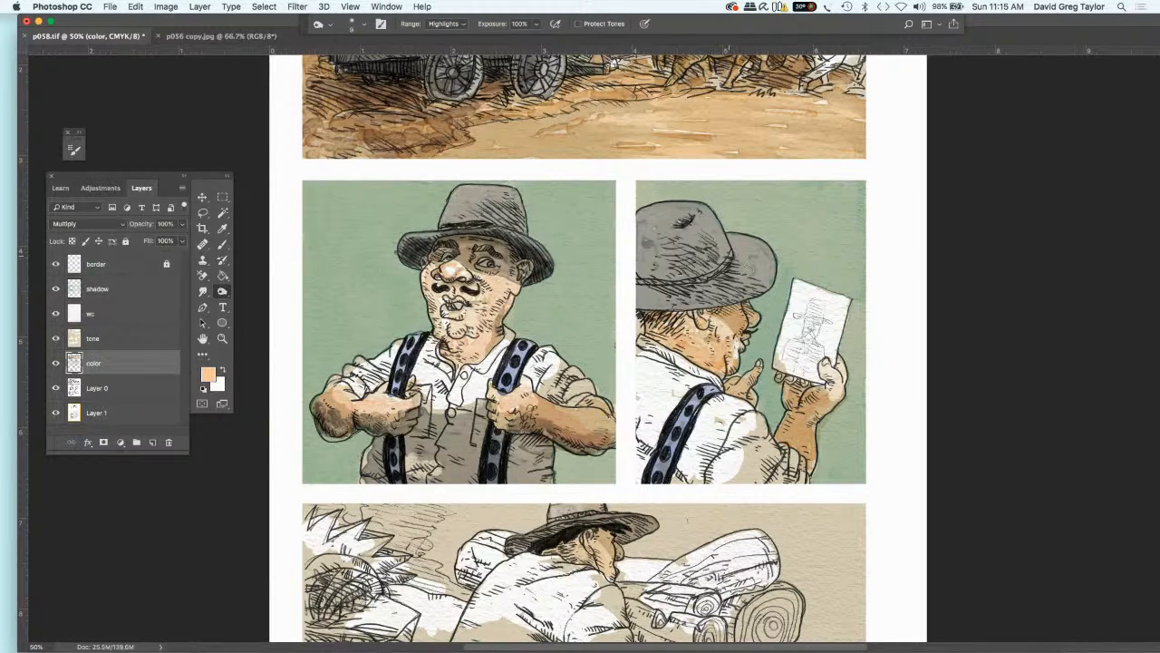
pyautogui.moveTo(688, 283)
pyautogui.mouseDown()
pyautogui.moveTo(738, 286)
pyautogui.moveTo(723, 294)
pyautogui.moveTo(736, 298)
pyautogui.moveTo(765, 271)
pyautogui.moveTo(742, 266)
pyautogui.moveTo(767, 262)
pyautogui.moveTo(738, 253)
pyautogui.moveTo(772, 265)
pyautogui.mouseUp()
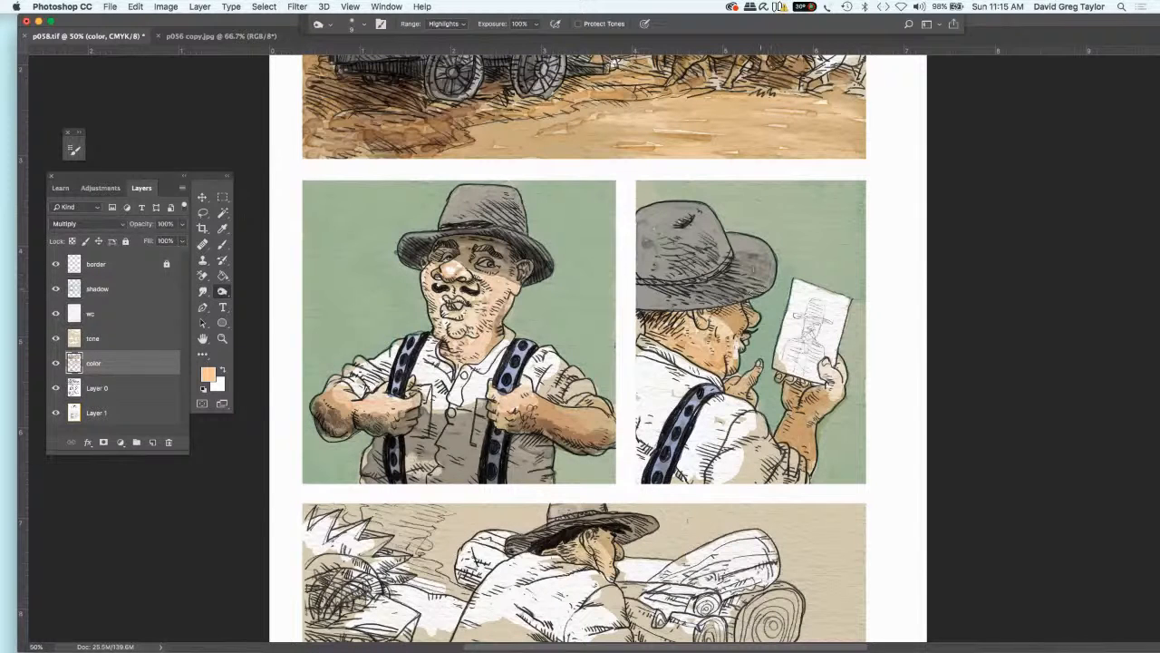
pyautogui.moveTo(735, 296)
pyautogui.mouseDown()
pyautogui.moveTo(761, 262)
pyautogui.moveTo(714, 244)
pyautogui.moveTo(712, 228)
pyautogui.moveTo(694, 274)
pyautogui.moveTo(721, 272)
pyautogui.moveTo(679, 270)
pyautogui.moveTo(676, 237)
pyautogui.moveTo(690, 254)
pyautogui.moveTo(705, 239)
pyautogui.moveTo(709, 265)
pyautogui.moveTo(722, 258)
pyautogui.moveTo(686, 279)
pyautogui.mouseUp()
pyautogui.moveTo(703, 234); pyautogui.dragTo(689, 235)
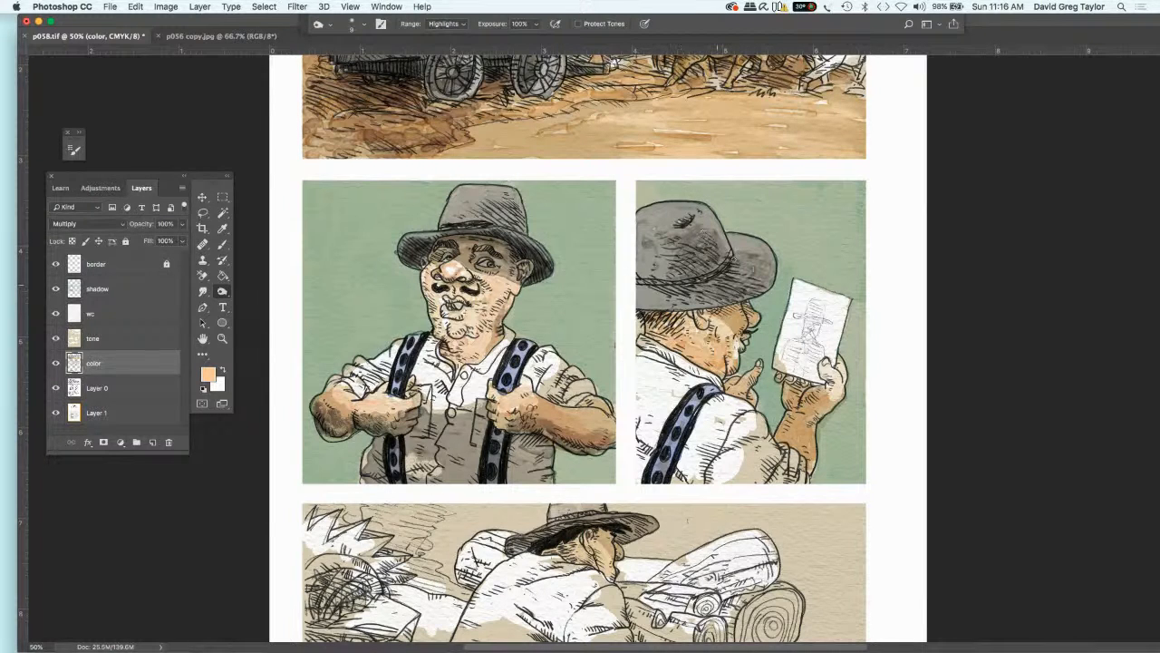
pyautogui.moveTo(726, 270)
pyautogui.mouseDown()
pyautogui.moveTo(747, 289)
pyautogui.moveTo(743, 277)
pyautogui.moveTo(728, 311)
pyautogui.moveTo(741, 299)
pyautogui.moveTo(750, 317)
pyautogui.moveTo(712, 312)
pyautogui.moveTo(743, 312)
pyautogui.moveTo(736, 328)
pyautogui.mouseUp()
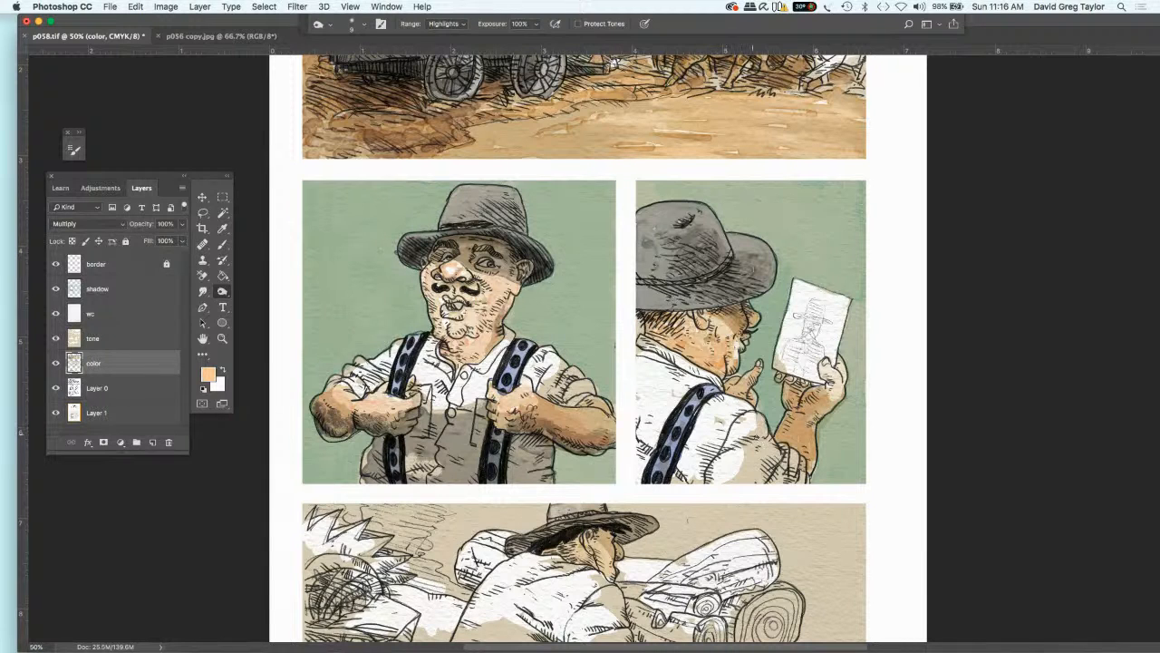
pyautogui.moveTo(807, 430)
pyautogui.mouseDown()
pyautogui.moveTo(806, 462)
pyautogui.moveTo(795, 433)
pyautogui.moveTo(763, 460)
pyautogui.mouseUp()
# - Select the shadow layer and sample the untinted background green by temporarily hiding the tone layer
pyautogui.click(133, 288)
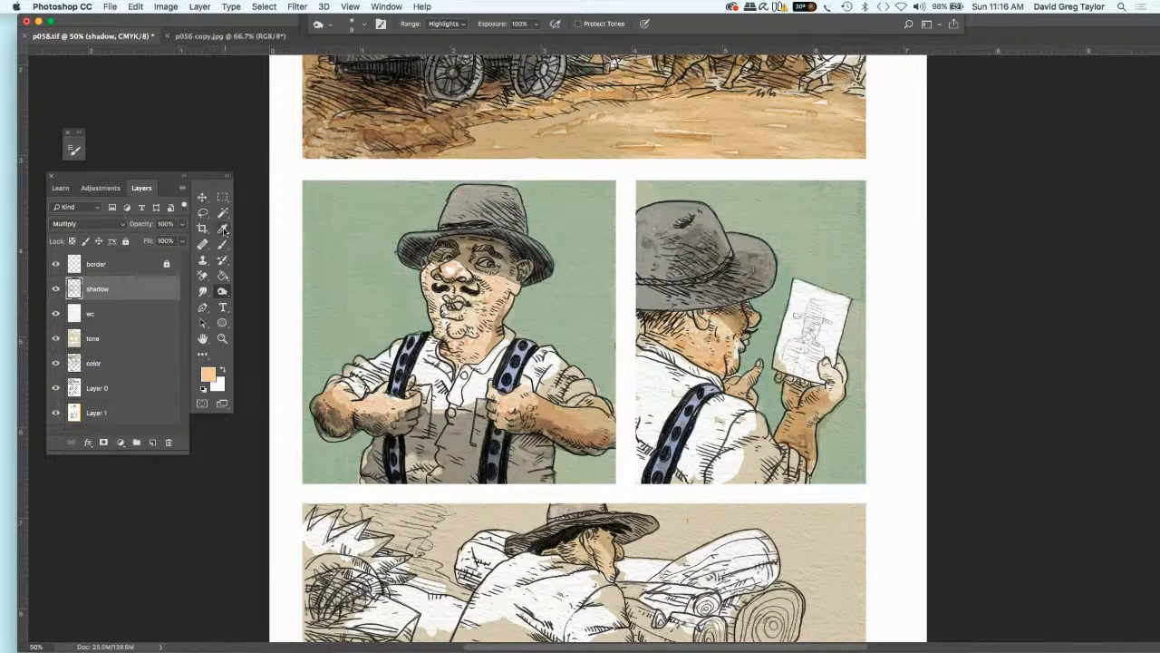
pyautogui.click(222, 228)
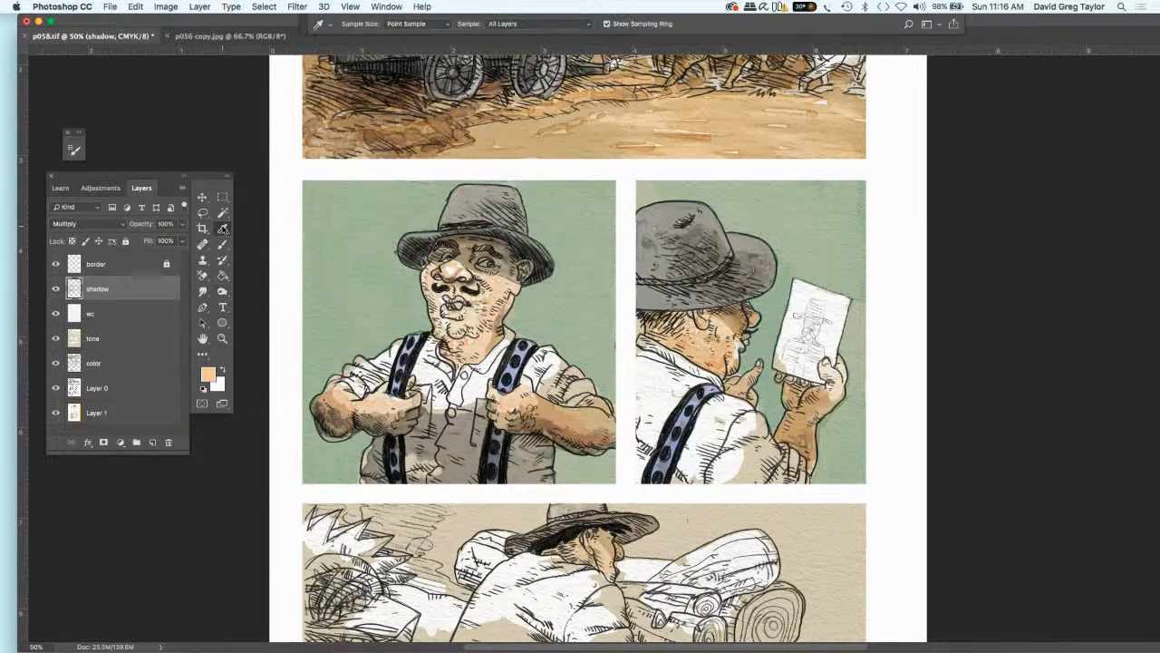
pyautogui.click(56, 340)
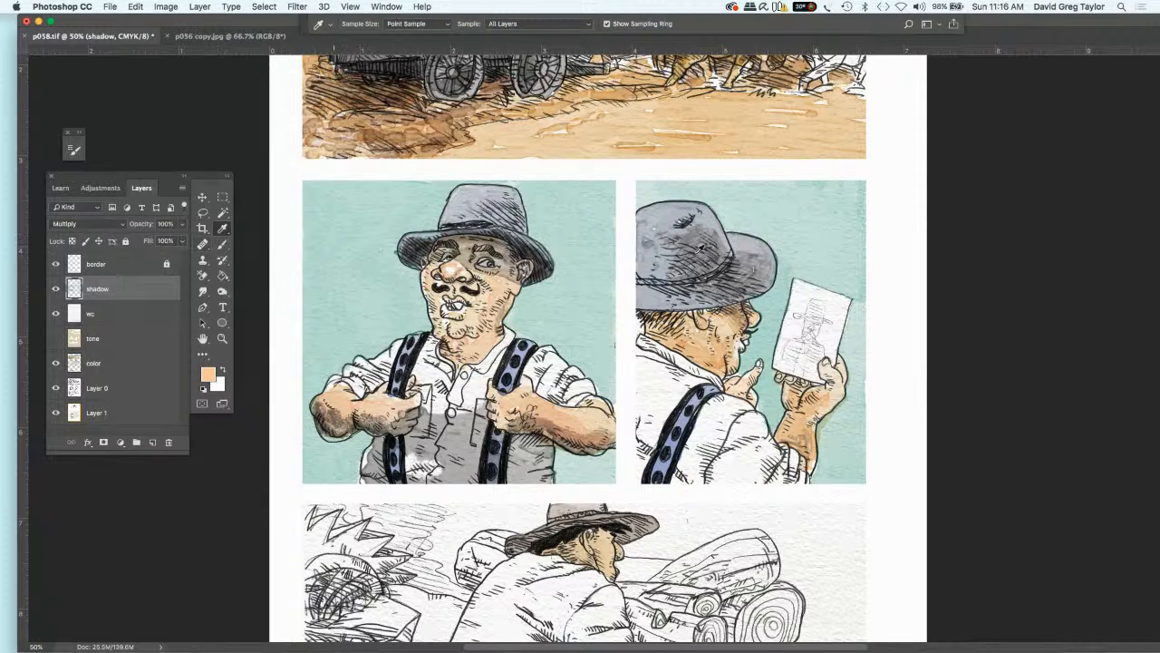
pyautogui.click(761, 208)
pyautogui.click(55, 338)
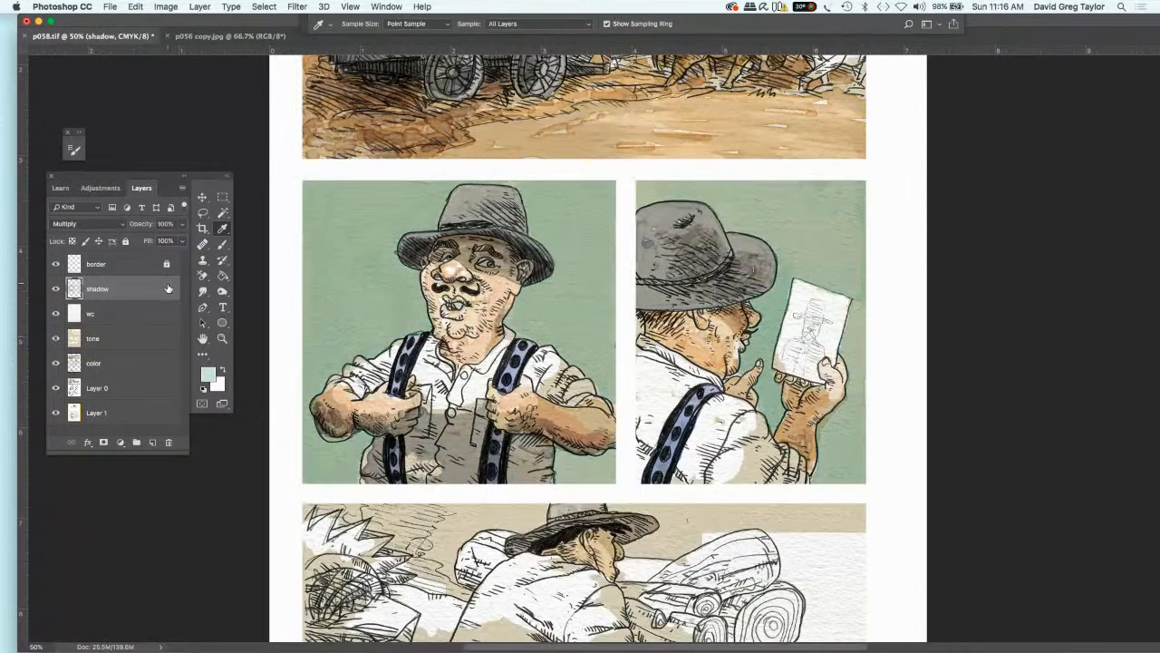
# - Touch up the green background behind the man holding the drawing with the Brush and Smudge tools
pyautogui.click(222, 245)
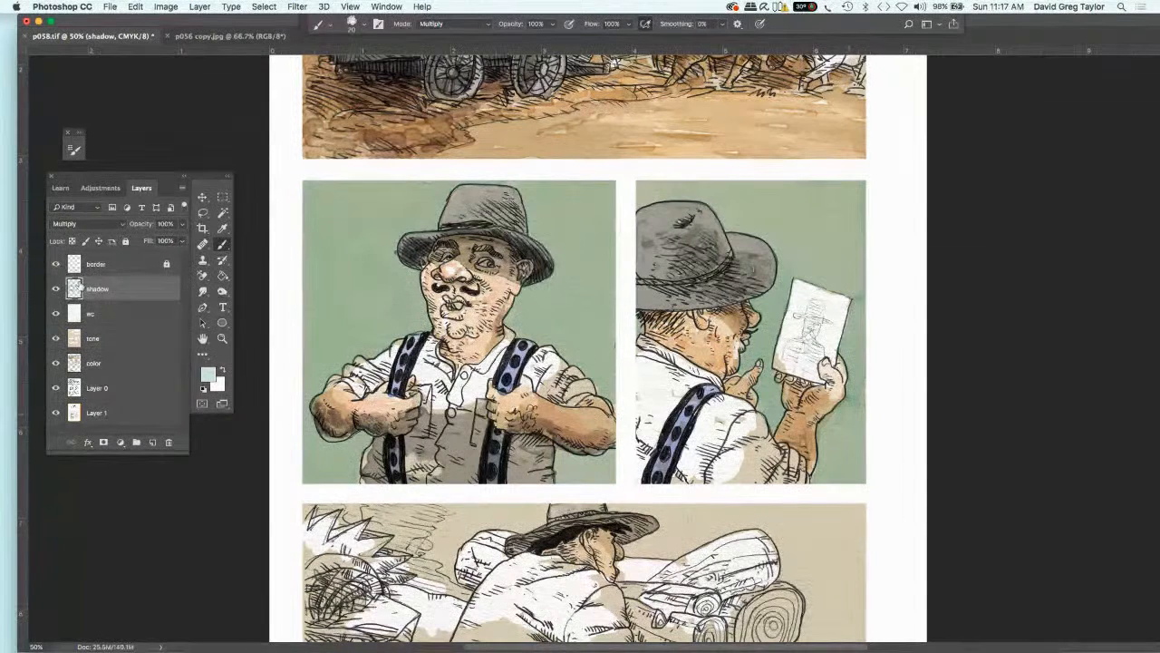
pyautogui.click(202, 290)
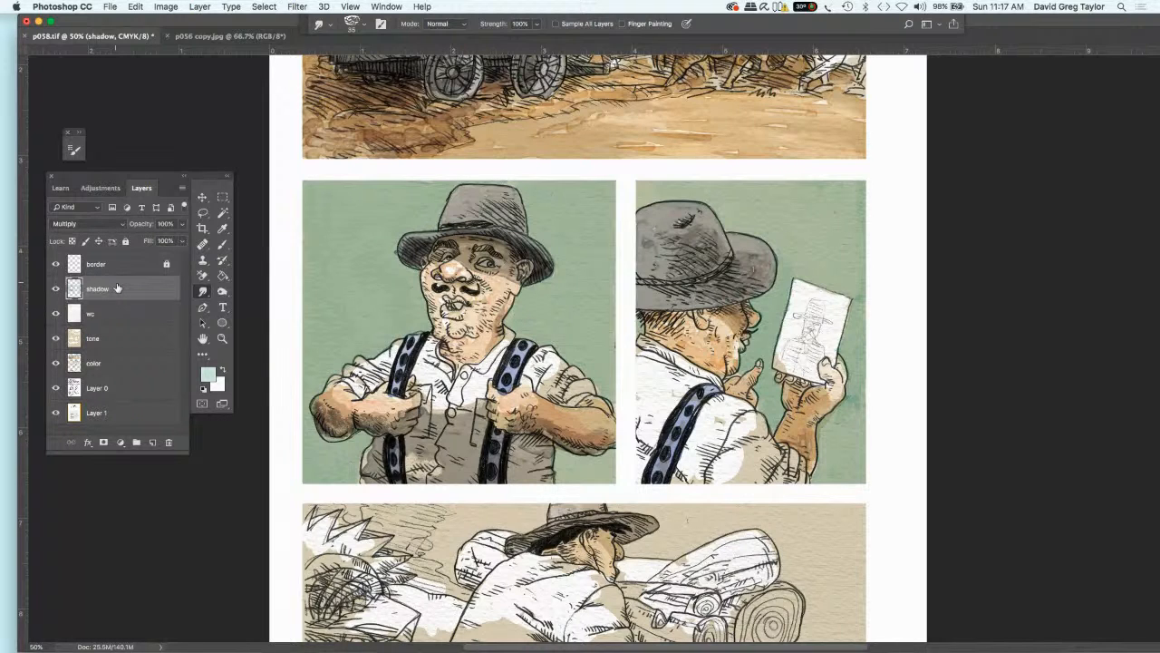
pyautogui.press('super+minus')
pyautogui.press('super+minus')
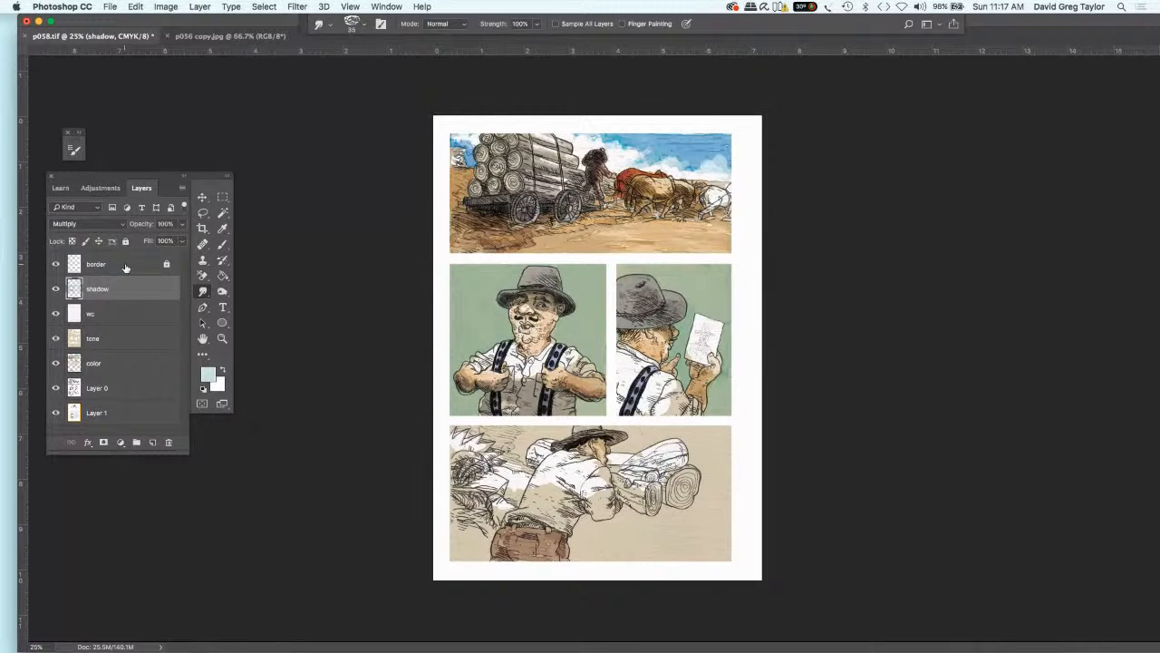
# - Select the color layer and sample the gray-brown shirt shade of the man gripping his suspenders in the middle panel
pyautogui.press('super+equal')
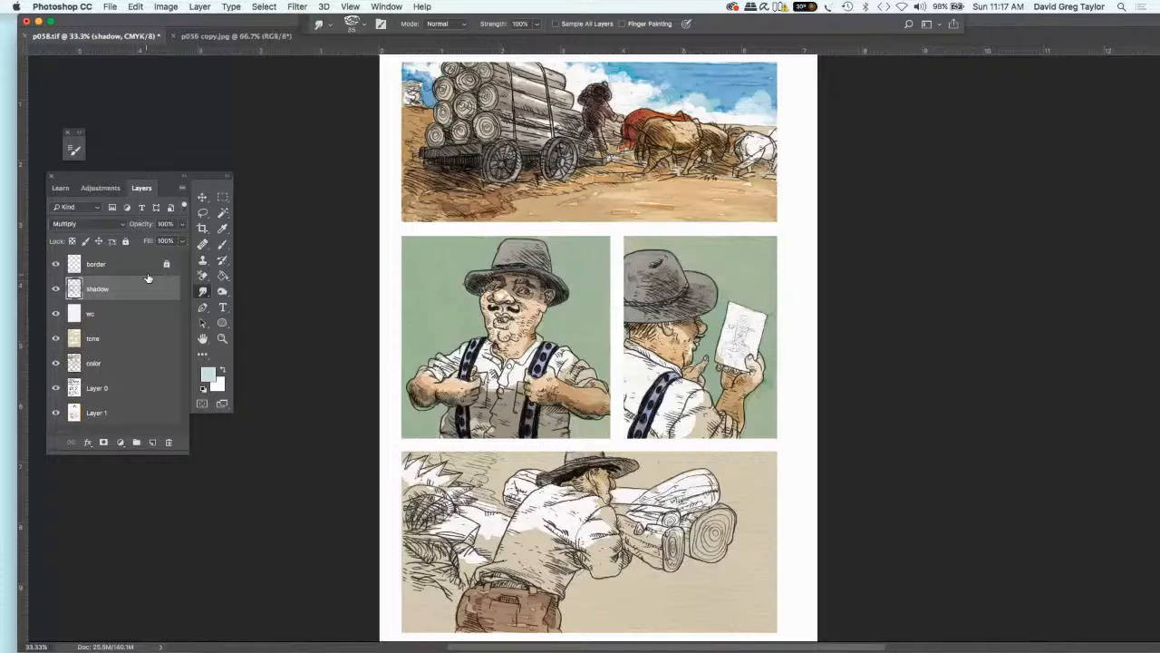
pyautogui.press('super+equal')
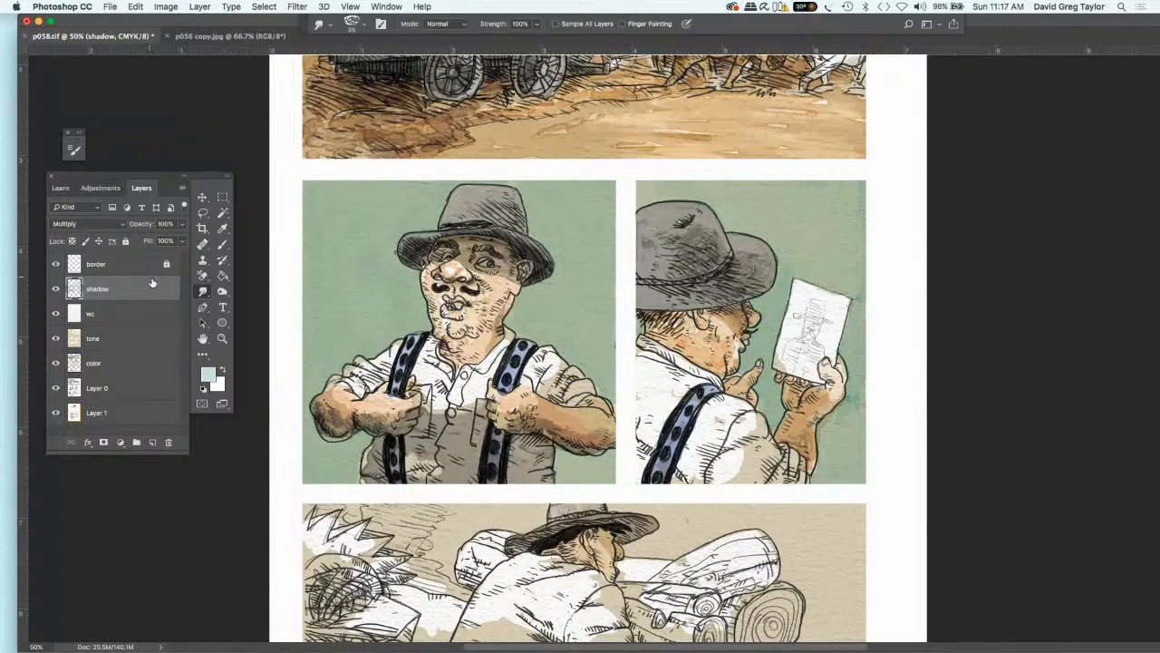
pyautogui.scroll(-3, 245, 359)
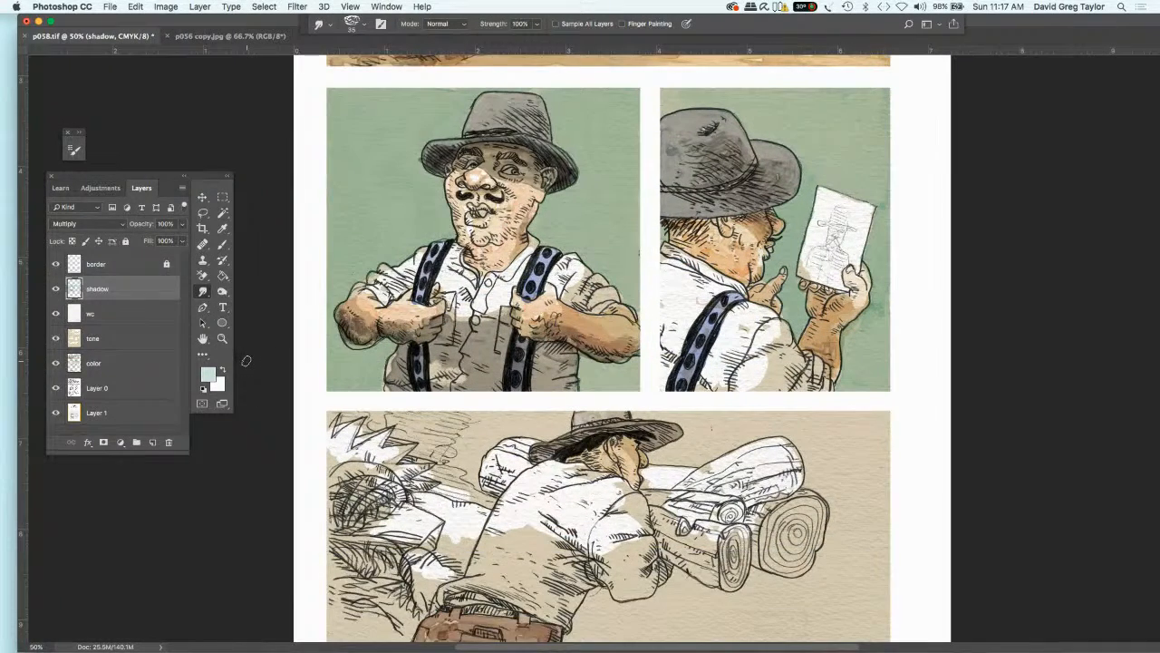
pyautogui.scroll(-3, 245, 360)
pyautogui.scroll(2, 245, 359)
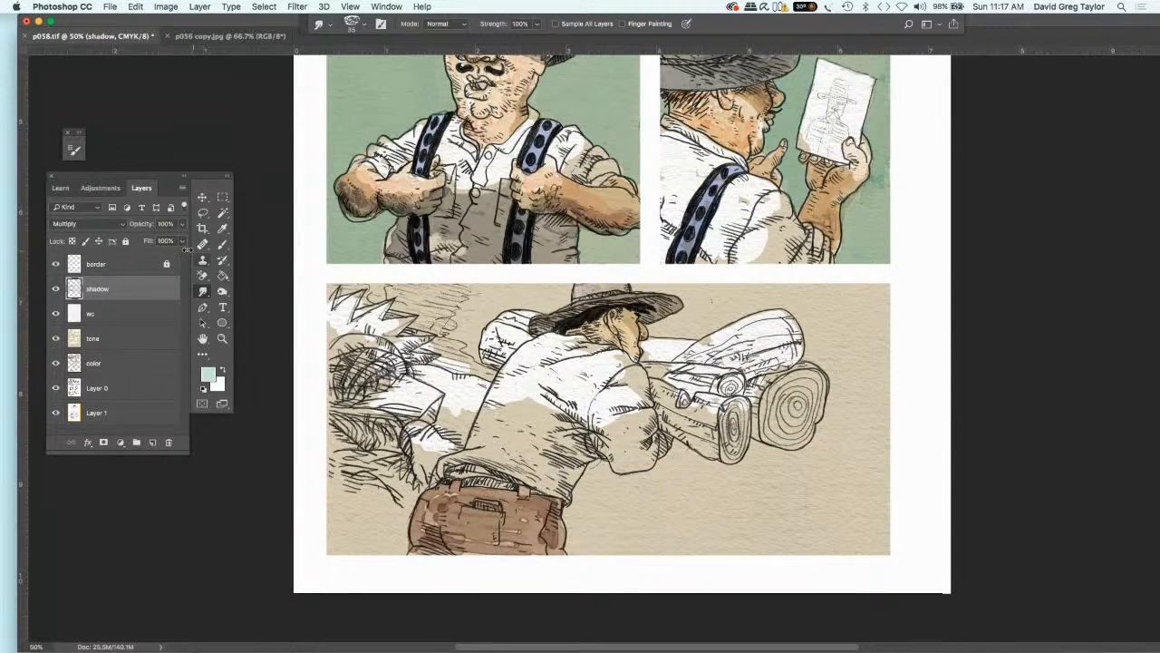
pyautogui.click(116, 364)
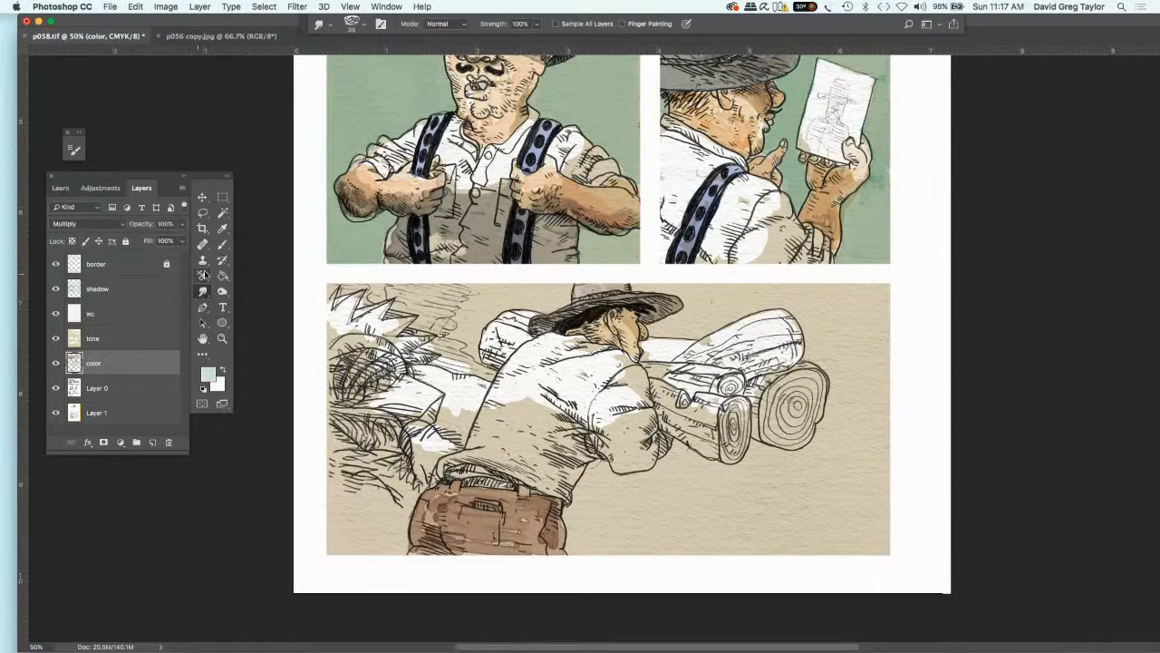
pyautogui.click(222, 228)
pyautogui.click(405, 210)
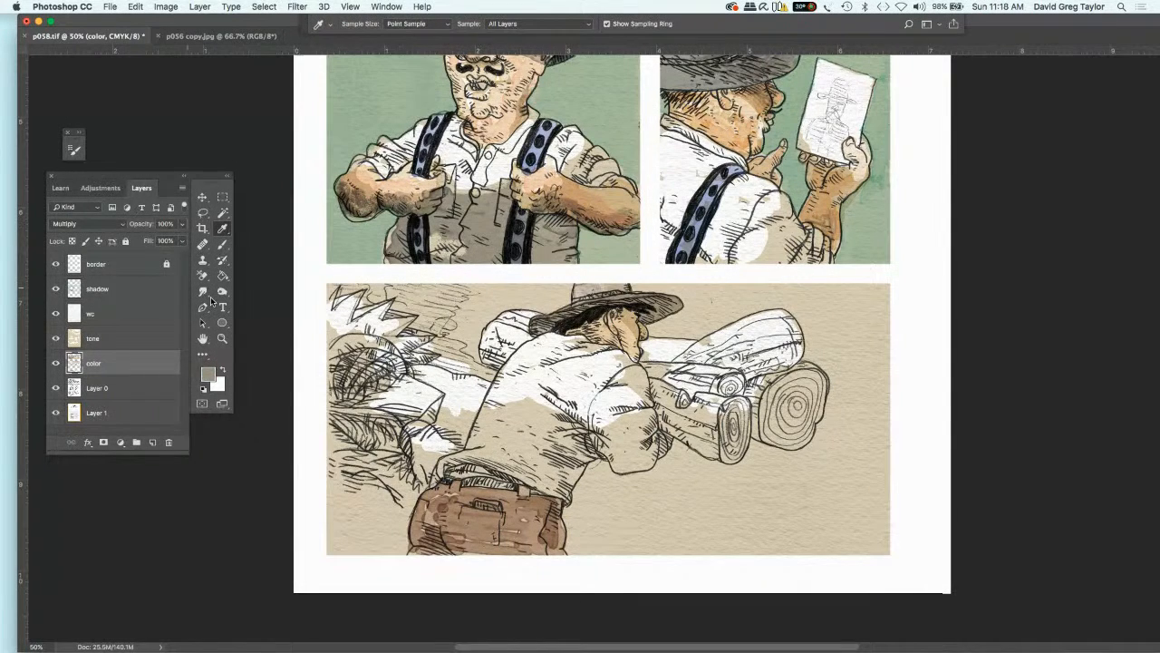
# - Brush gray-brown shadows on the shadow layer over the trousers and lower shirt back of the bending man
pyautogui.click(222, 244)
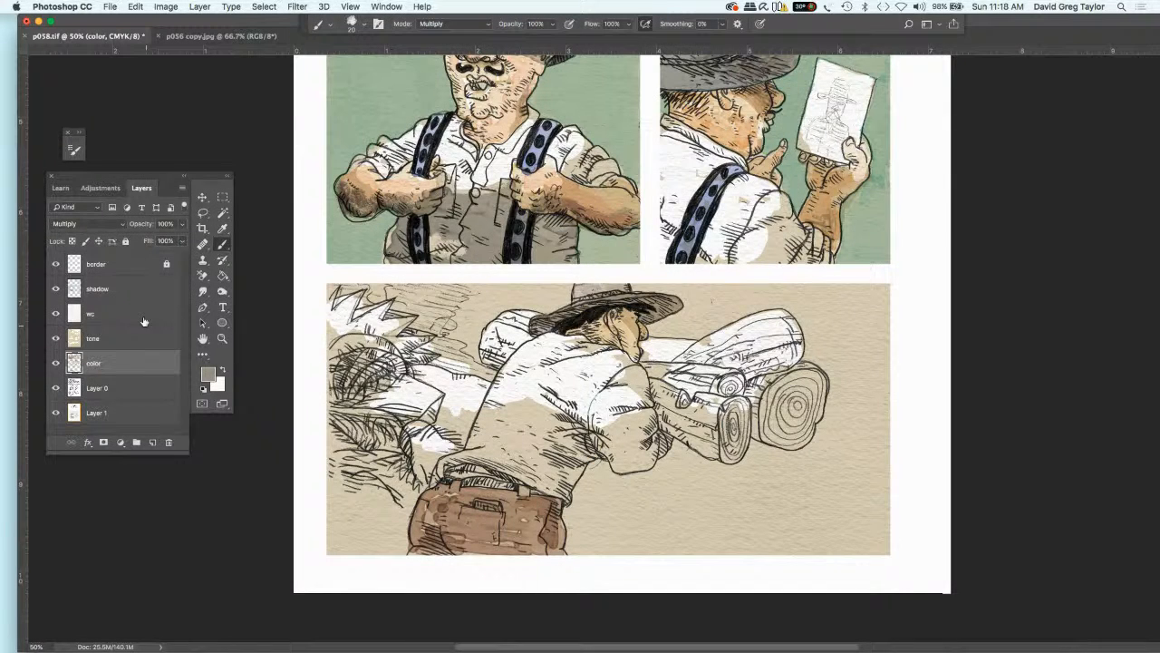
pyautogui.click(154, 287)
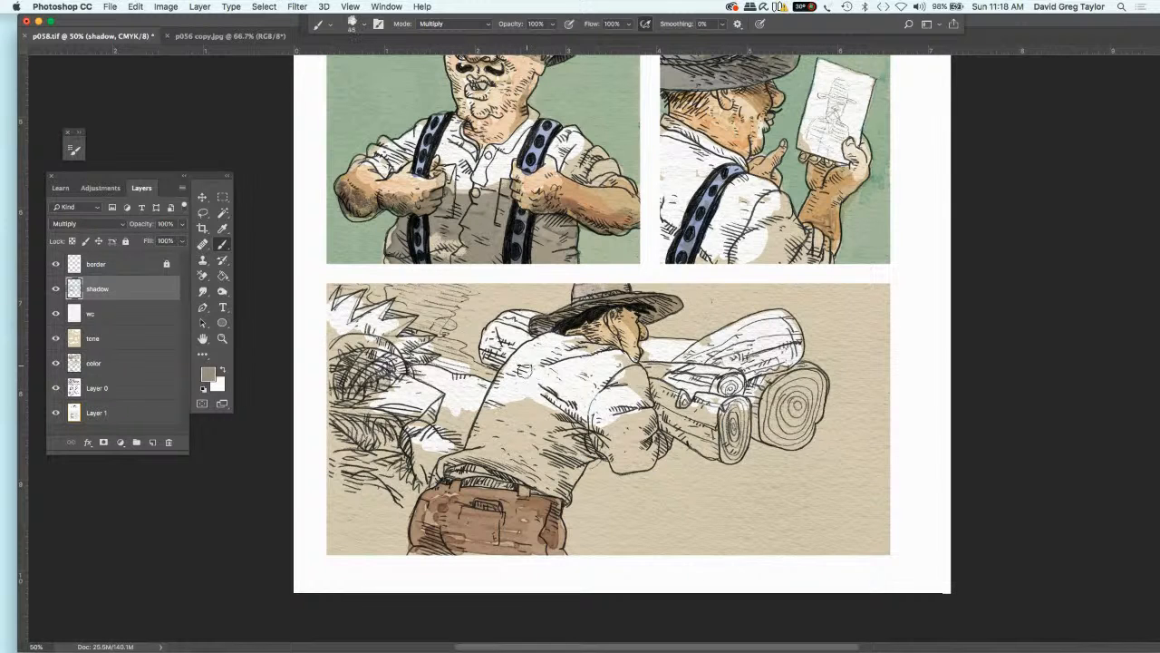
pyautogui.moveTo(493, 424)
pyautogui.mouseDown()
pyautogui.moveTo(479, 434)
pyautogui.moveTo(528, 410)
pyautogui.moveTo(499, 410)
pyautogui.moveTo(547, 415)
pyautogui.moveTo(521, 404)
pyautogui.moveTo(533, 403)
pyautogui.moveTo(571, 426)
pyautogui.moveTo(586, 457)
pyautogui.moveTo(566, 482)
pyautogui.moveTo(494, 491)
pyautogui.moveTo(464, 440)
pyautogui.moveTo(417, 516)
pyautogui.moveTo(417, 551)
pyautogui.moveTo(556, 549)
pyautogui.moveTo(549, 500)
pyautogui.moveTo(527, 522)
pyautogui.moveTo(548, 525)
pyautogui.moveTo(512, 550)
pyautogui.moveTo(536, 548)
pyautogui.moveTo(506, 535)
pyautogui.moveTo(494, 551)
pyautogui.moveTo(452, 523)
pyautogui.moveTo(429, 530)
pyautogui.moveTo(452, 499)
pyautogui.mouseUp()
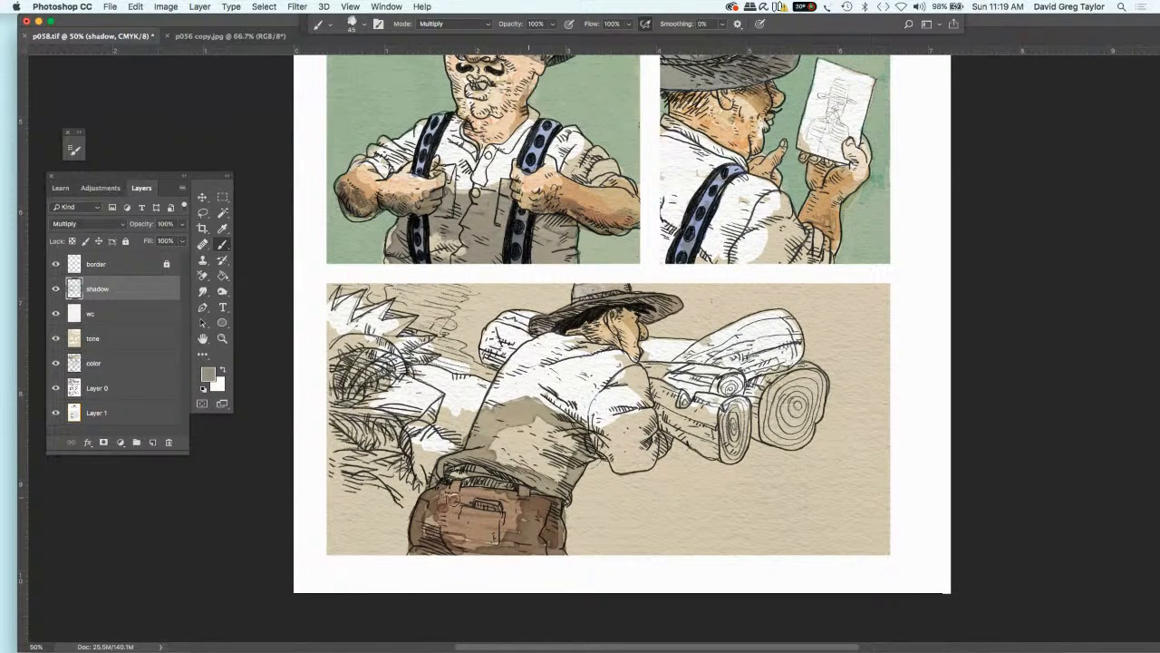
pyautogui.moveTo(513, 499)
pyautogui.mouseDown()
pyautogui.moveTo(448, 515)
pyautogui.moveTo(475, 537)
pyautogui.moveTo(468, 544)
pyautogui.mouseUp()
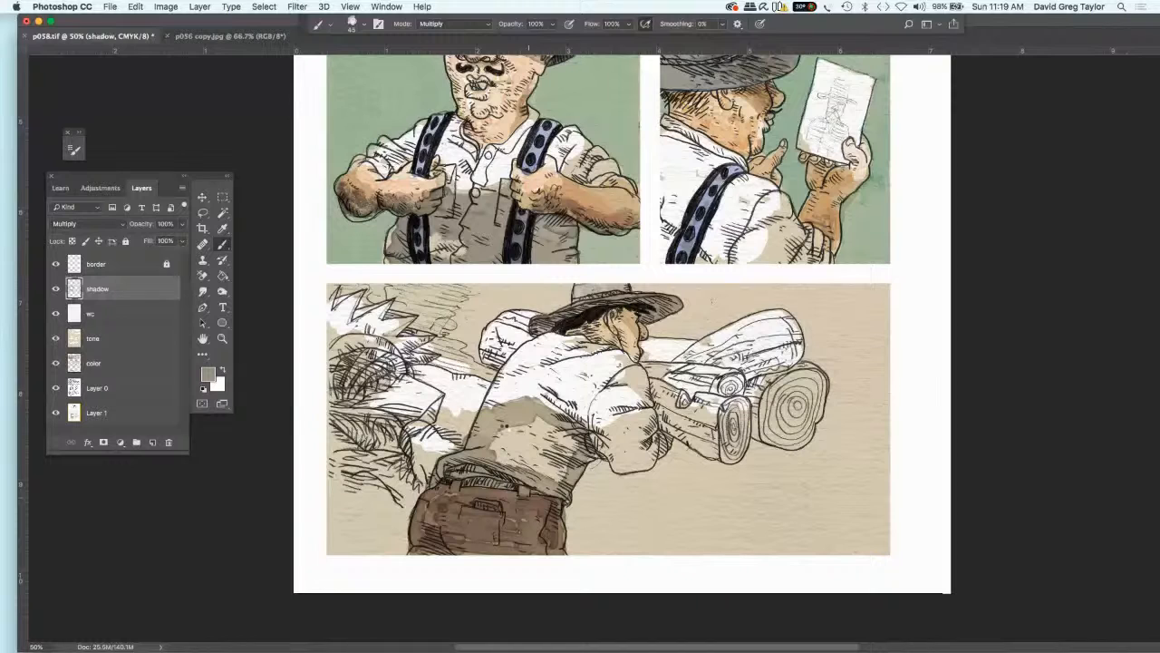
pyautogui.moveTo(511, 422)
pyautogui.mouseDown()
pyautogui.moveTo(500, 444)
pyautogui.moveTo(516, 428)
pyautogui.moveTo(535, 430)
pyautogui.moveTo(523, 449)
pyautogui.moveTo(548, 444)
pyautogui.moveTo(518, 457)
pyautogui.moveTo(550, 463)
pyautogui.moveTo(522, 457)
pyautogui.moveTo(535, 472)
pyautogui.moveTo(516, 468)
pyautogui.mouseUp()
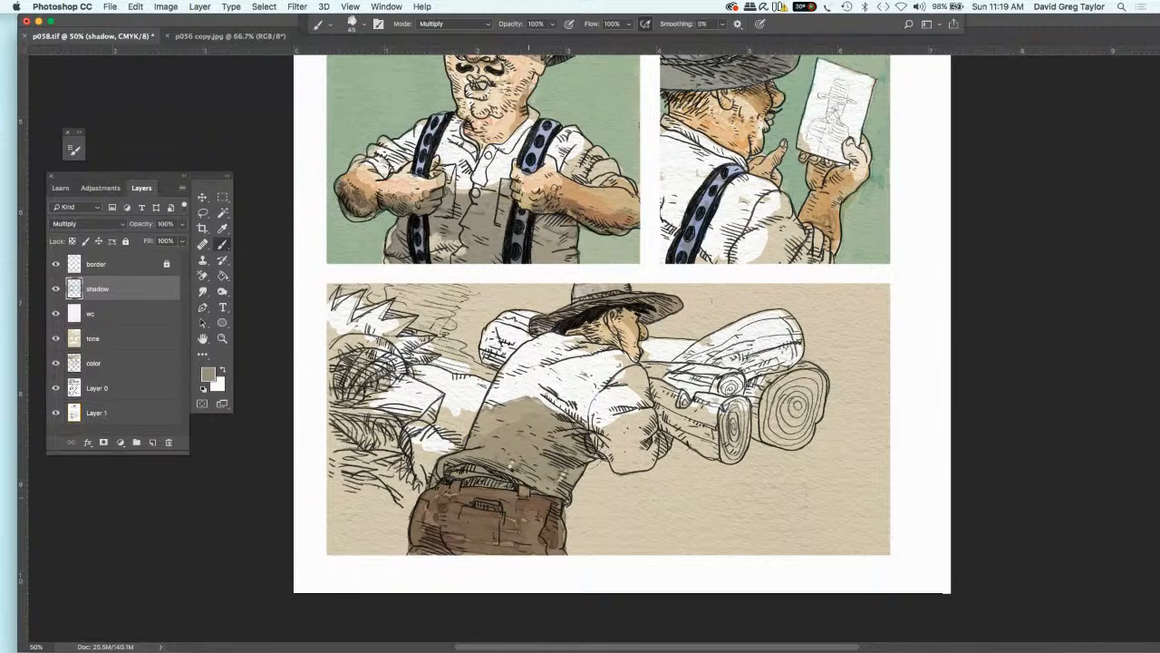
# - Paint gray-brown shadow on the bending man's sleeve and elbow and around his collar and chin
pyautogui.moveTo(609, 440); pyautogui.dragTo(616, 448)
pyautogui.moveTo(606, 433)
pyautogui.mouseDown()
pyautogui.moveTo(602, 446)
pyautogui.moveTo(640, 462)
pyautogui.moveTo(651, 435)
pyautogui.moveTo(649, 455)
pyautogui.moveTo(647, 433)
pyautogui.moveTo(618, 448)
pyautogui.moveTo(638, 452)
pyautogui.mouseUp()
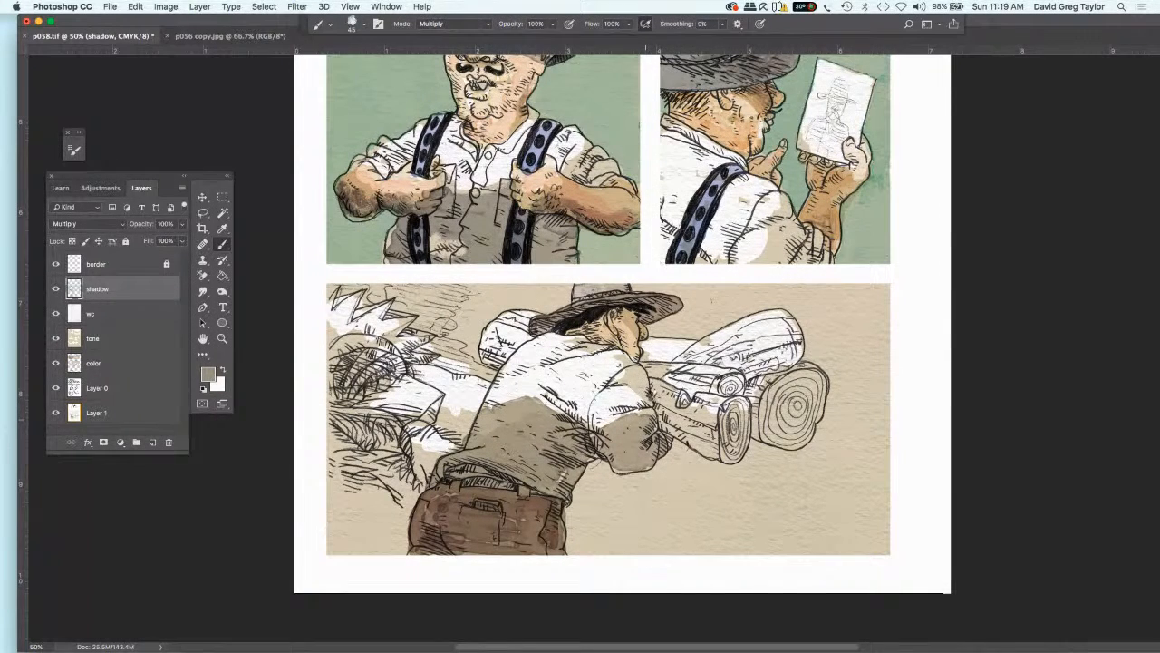
pyautogui.moveTo(633, 371)
pyautogui.mouseDown()
pyautogui.moveTo(652, 354)
pyautogui.moveTo(629, 317)
pyautogui.moveTo(678, 306)
pyautogui.moveTo(587, 309)
pyautogui.moveTo(553, 324)
pyautogui.mouseUp()
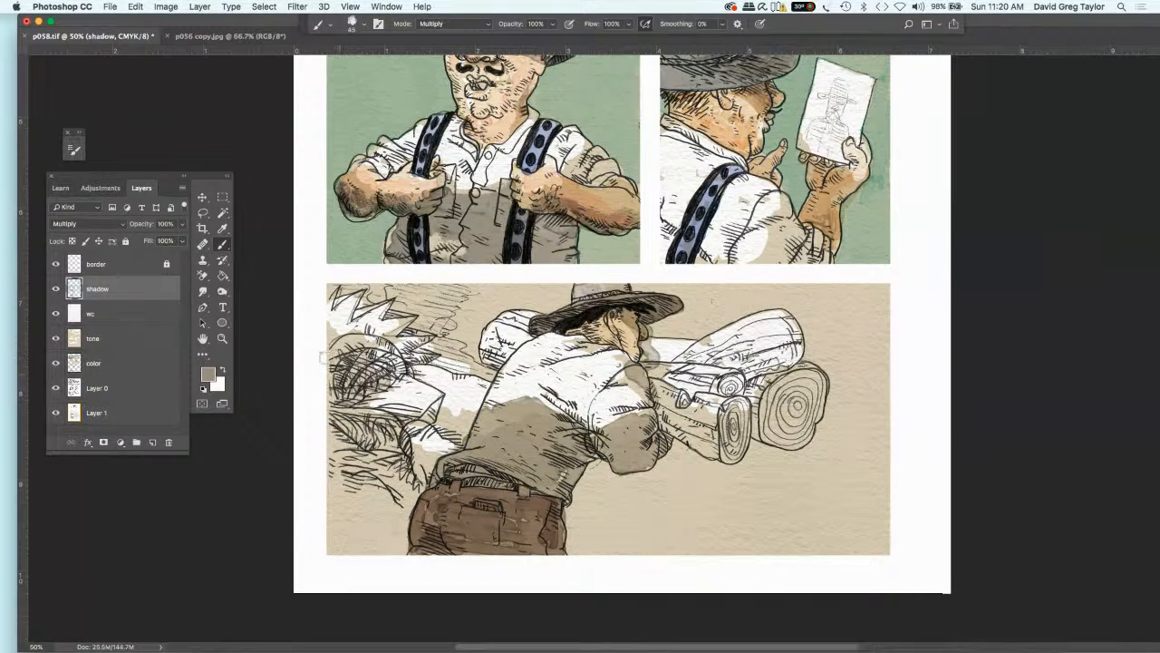
# - Select the color layer and set the foreground color to a bluish gray, C 53, M 40, Y 35, K 0
pyautogui.click(136, 367)
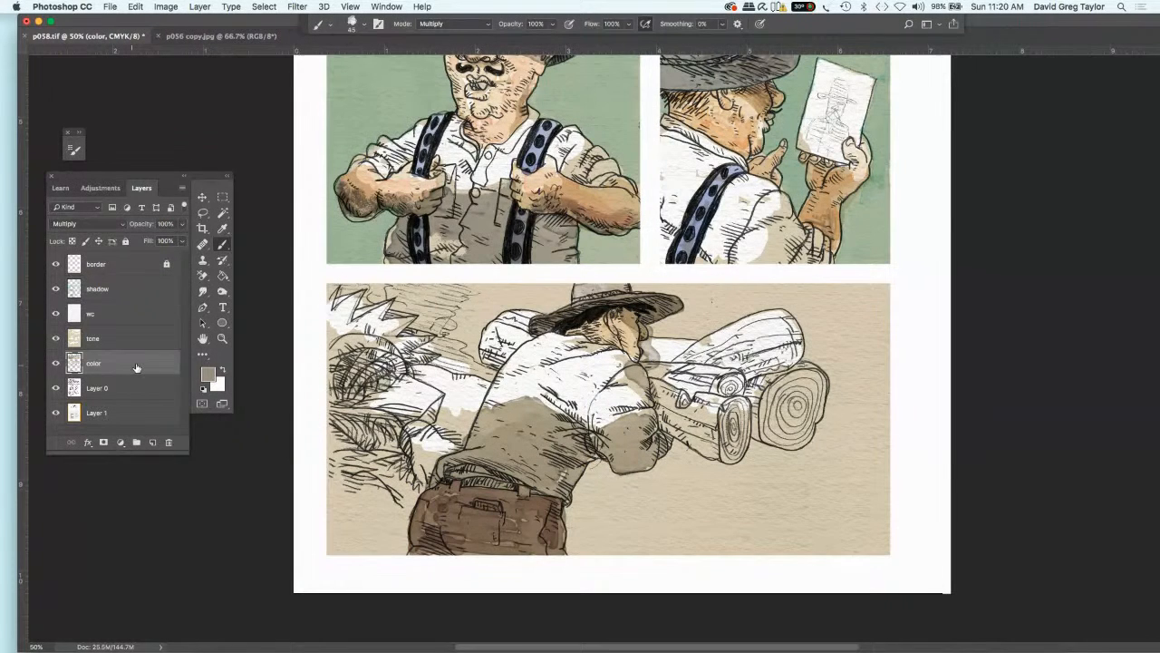
pyautogui.click(209, 375)
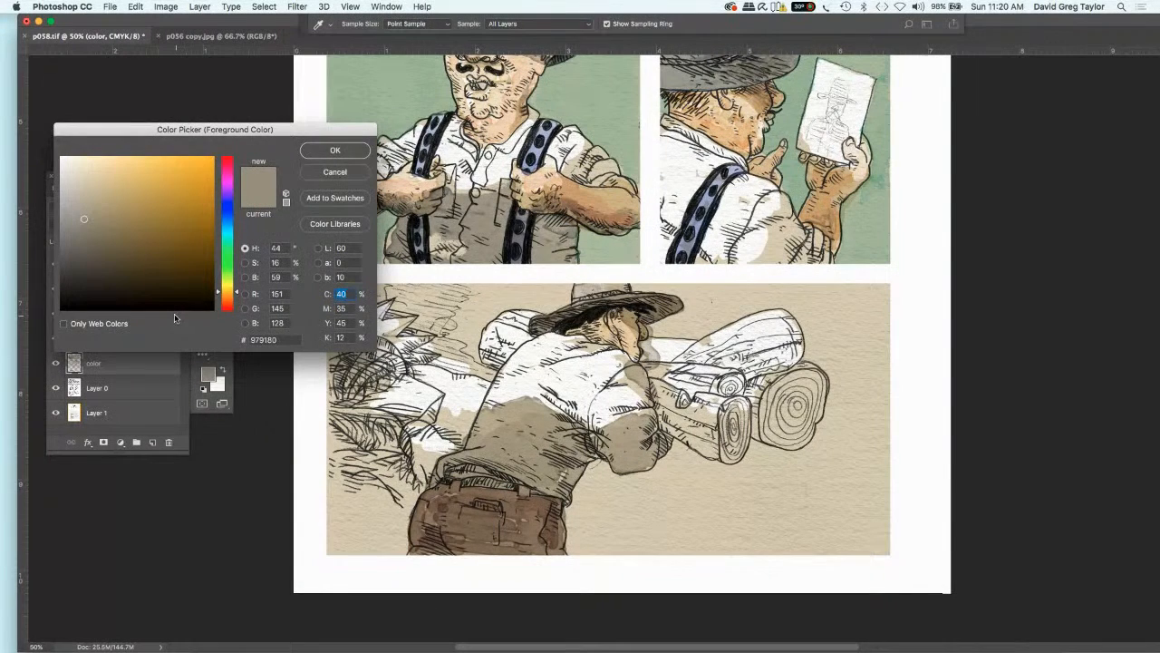
pyautogui.click(67, 237)
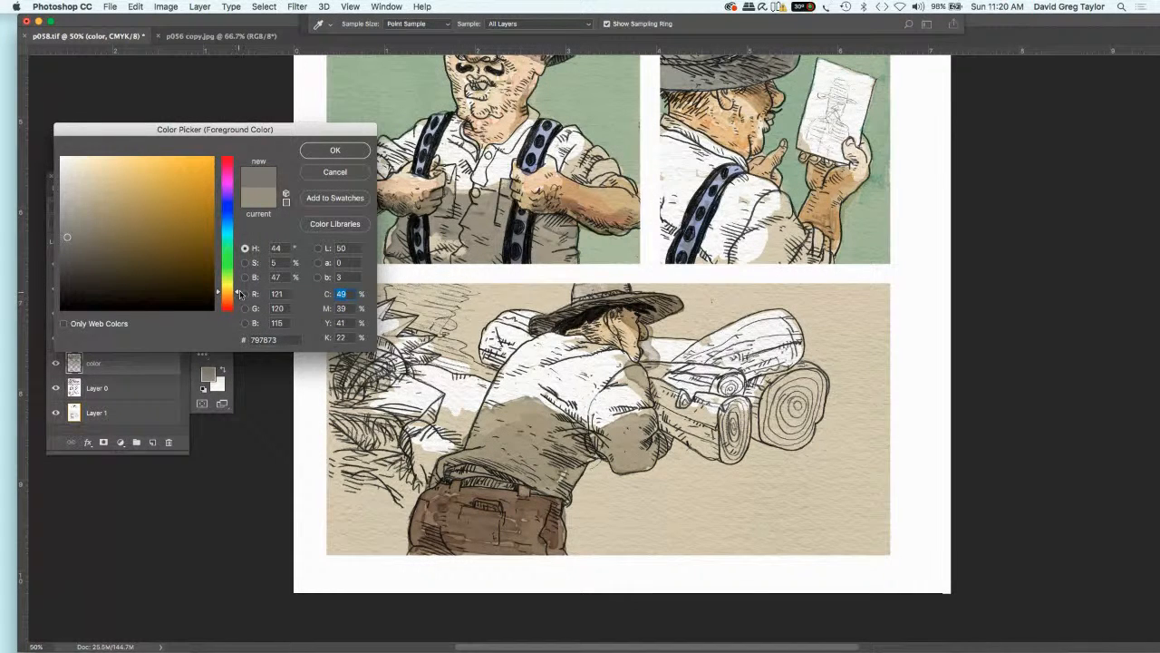
pyautogui.moveTo(239, 293); pyautogui.dragTo(237, 213)
pyautogui.click(338, 338)
pyautogui.write('0')
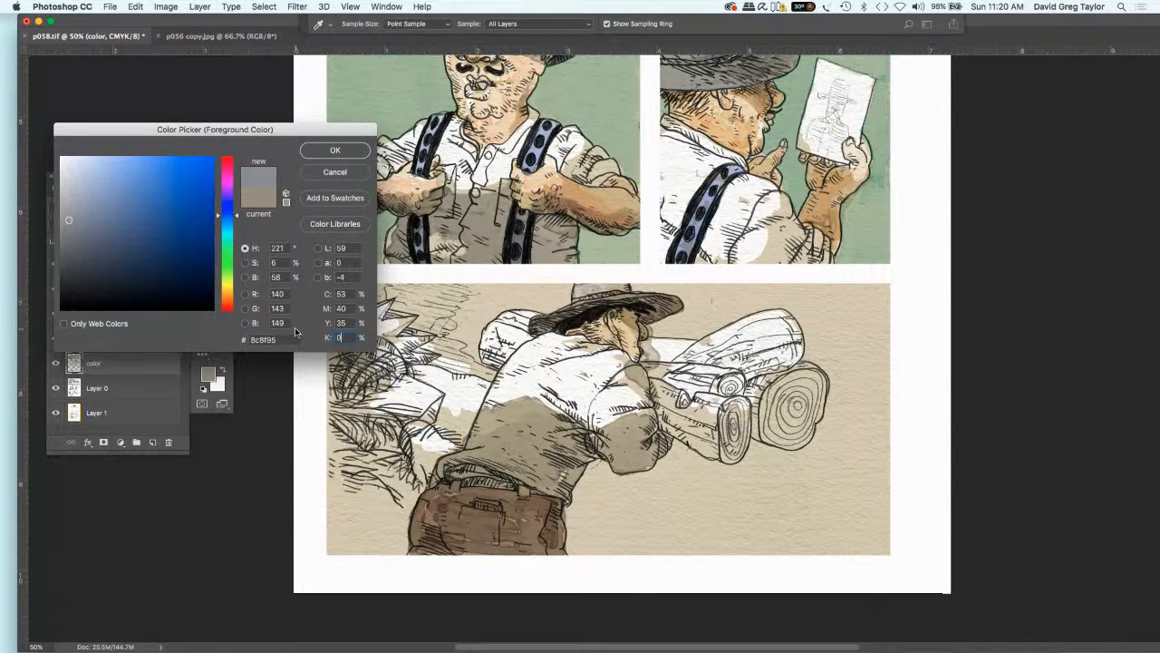
pyautogui.click(317, 152)
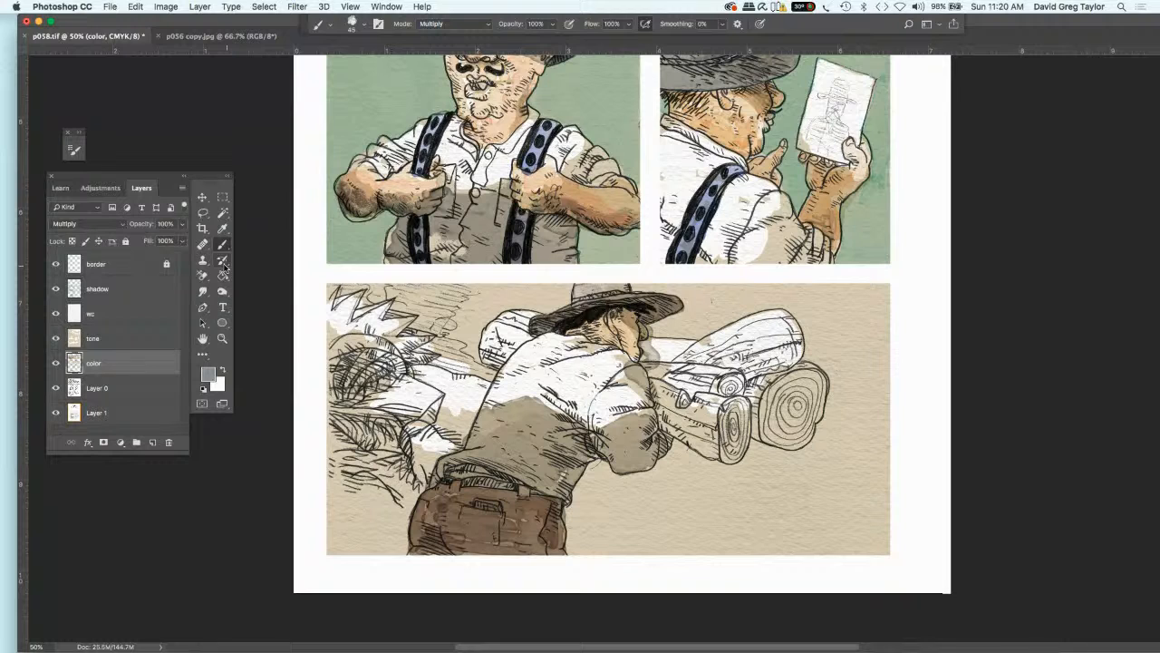
# - Paint all the logs around the bending man bluish gray with a smaller brush
pyautogui.press('[')
pyautogui.press('[')
pyautogui.moveTo(736, 358)
pyautogui.mouseDown()
pyautogui.moveTo(745, 364)
pyautogui.moveTo(711, 337)
pyautogui.moveTo(720, 343)
pyautogui.moveTo(680, 355)
pyautogui.moveTo(643, 347)
pyautogui.moveTo(680, 344)
pyautogui.moveTo(653, 369)
pyautogui.moveTo(689, 391)
pyautogui.moveTo(672, 372)
pyautogui.moveTo(716, 364)
pyautogui.moveTo(689, 356)
pyautogui.moveTo(709, 344)
pyautogui.moveTo(680, 361)
pyautogui.moveTo(736, 326)
pyautogui.moveTo(775, 312)
pyautogui.moveTo(797, 330)
pyautogui.moveTo(801, 357)
pyautogui.moveTo(781, 366)
pyautogui.moveTo(781, 324)
pyautogui.moveTo(759, 330)
pyautogui.moveTo(757, 349)
pyautogui.moveTo(775, 357)
pyautogui.moveTo(754, 366)
pyautogui.moveTo(772, 374)
pyautogui.moveTo(747, 397)
pyautogui.moveTo(737, 379)
pyautogui.moveTo(724, 399)
pyautogui.moveTo(725, 385)
pyautogui.moveTo(699, 399)
pyautogui.moveTo(703, 382)
pyautogui.moveTo(676, 412)
pyautogui.moveTo(657, 397)
pyautogui.moveTo(653, 408)
pyautogui.moveTo(668, 392)
pyautogui.moveTo(664, 426)
pyautogui.moveTo(708, 439)
pyautogui.mouseUp()
pyautogui.moveTo(698, 430)
pyautogui.mouseDown()
pyautogui.moveTo(675, 426)
pyautogui.moveTo(712, 421)
pyautogui.moveTo(671, 417)
pyautogui.moveTo(752, 406)
pyautogui.moveTo(725, 426)
pyautogui.moveTo(736, 451)
pyautogui.moveTo(745, 426)
pyautogui.moveTo(739, 455)
pyautogui.moveTo(723, 458)
pyautogui.moveTo(716, 435)
pyautogui.moveTo(720, 454)
pyautogui.moveTo(692, 447)
pyautogui.moveTo(719, 423)
pyautogui.moveTo(698, 414)
pyautogui.moveTo(731, 415)
pyautogui.moveTo(711, 411)
pyautogui.moveTo(720, 423)
pyautogui.mouseUp()
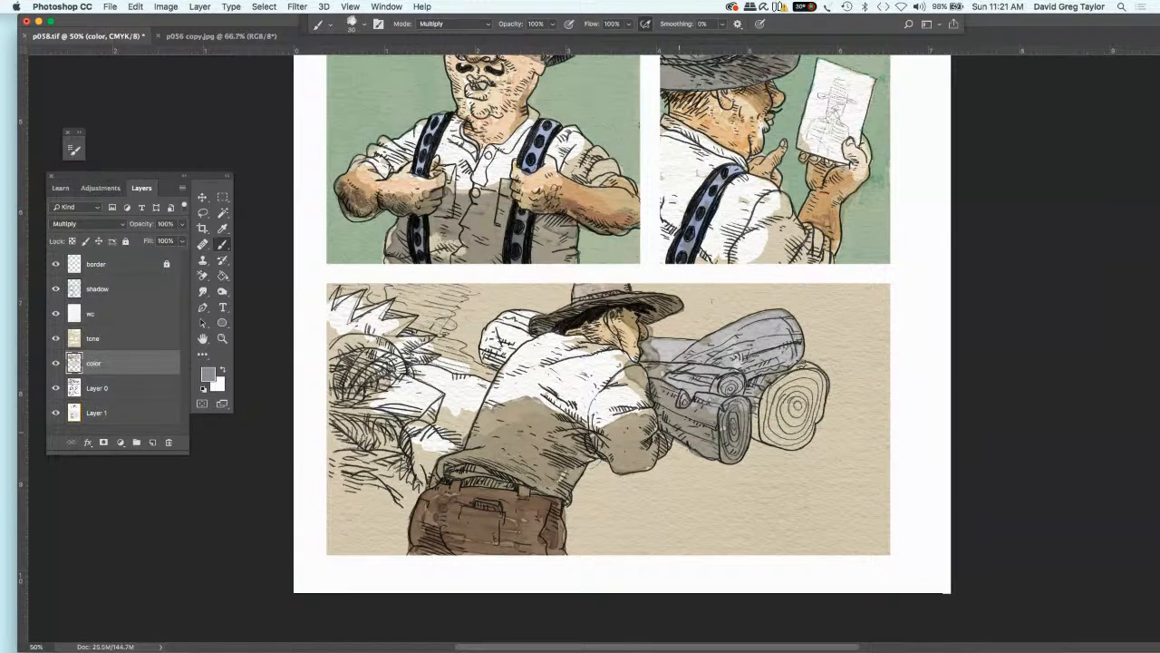
pyautogui.moveTo(758, 409)
pyautogui.mouseDown()
pyautogui.moveTo(819, 381)
pyautogui.moveTo(826, 403)
pyautogui.moveTo(805, 435)
pyautogui.moveTo(780, 443)
pyautogui.moveTo(763, 422)
pyautogui.moveTo(782, 391)
pyautogui.moveTo(815, 374)
pyautogui.moveTo(792, 395)
pyautogui.moveTo(794, 426)
pyautogui.moveTo(799, 406)
pyautogui.moveTo(785, 435)
pyautogui.moveTo(781, 404)
pyautogui.moveTo(772, 433)
pyautogui.mouseUp()
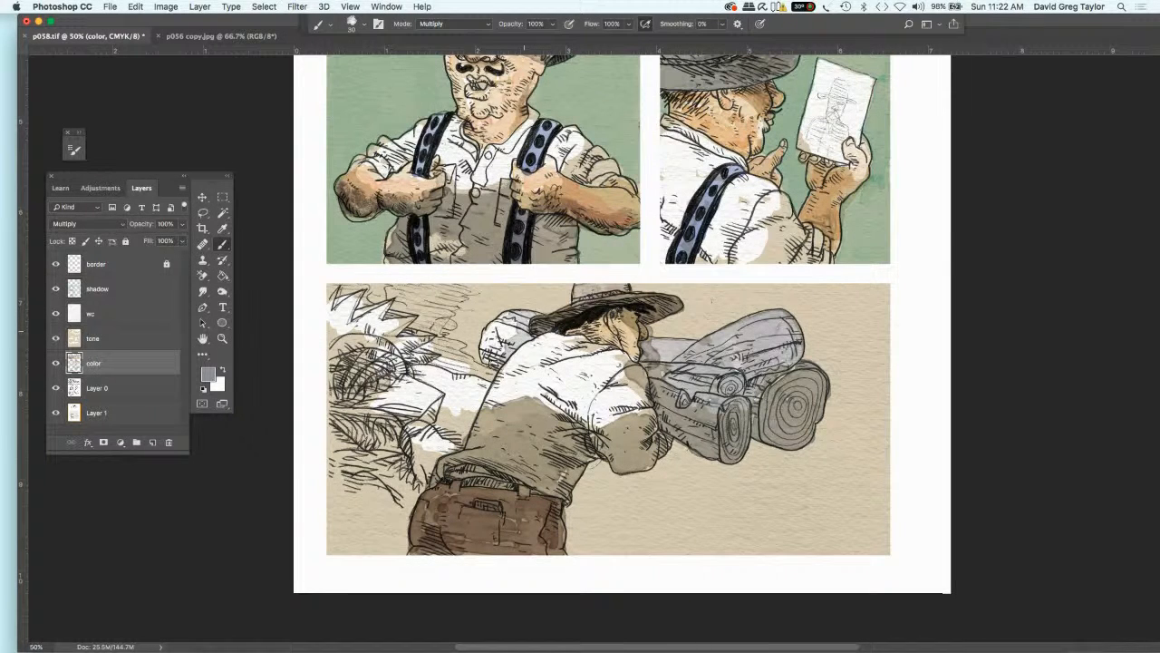
pyautogui.moveTo(482, 362)
pyautogui.mouseDown()
pyautogui.moveTo(506, 317)
pyautogui.moveTo(497, 352)
pyautogui.moveTo(512, 341)
pyautogui.mouseUp()
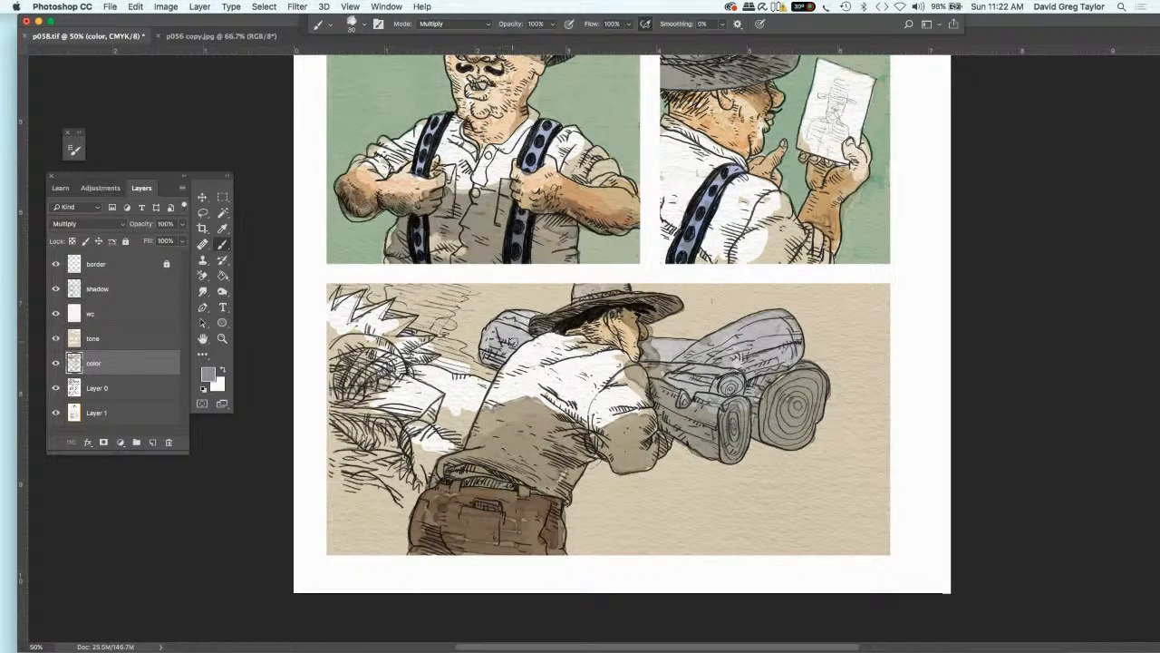
# - Touch up the shadow below the bending man's chin on the shadow layer and smudge it with an enlarged Smudge tool
pyautogui.click(126, 292)
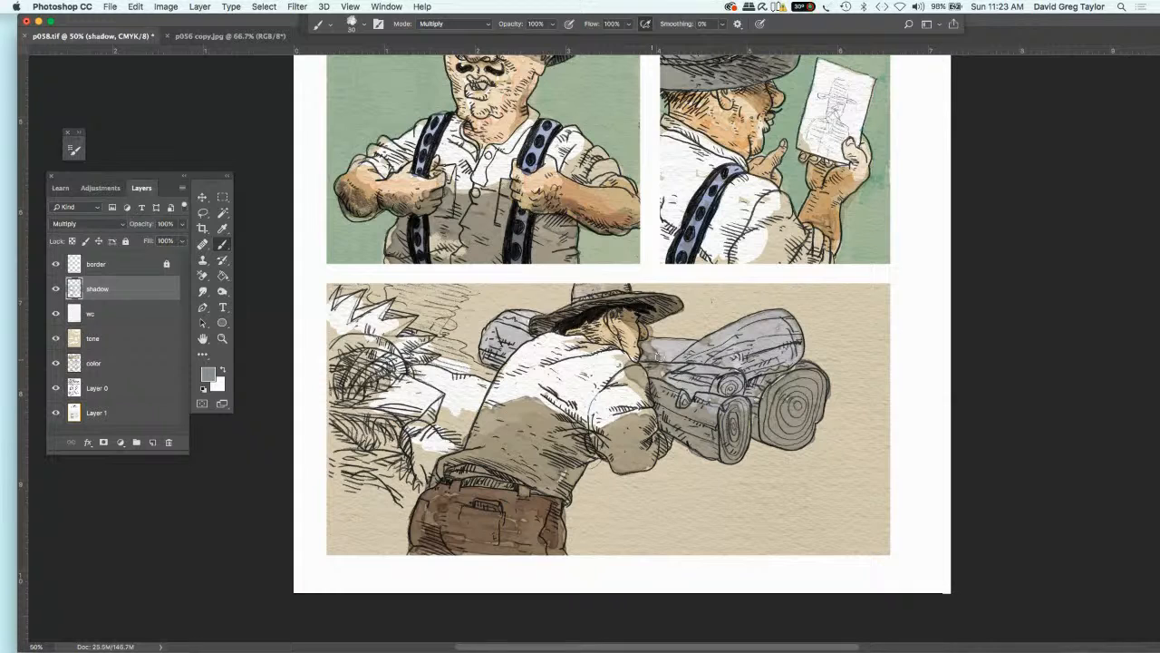
pyautogui.click(646, 354)
pyautogui.click(202, 290)
pyautogui.press(']')
pyautogui.moveTo(649, 343); pyautogui.dragTo(672, 360)
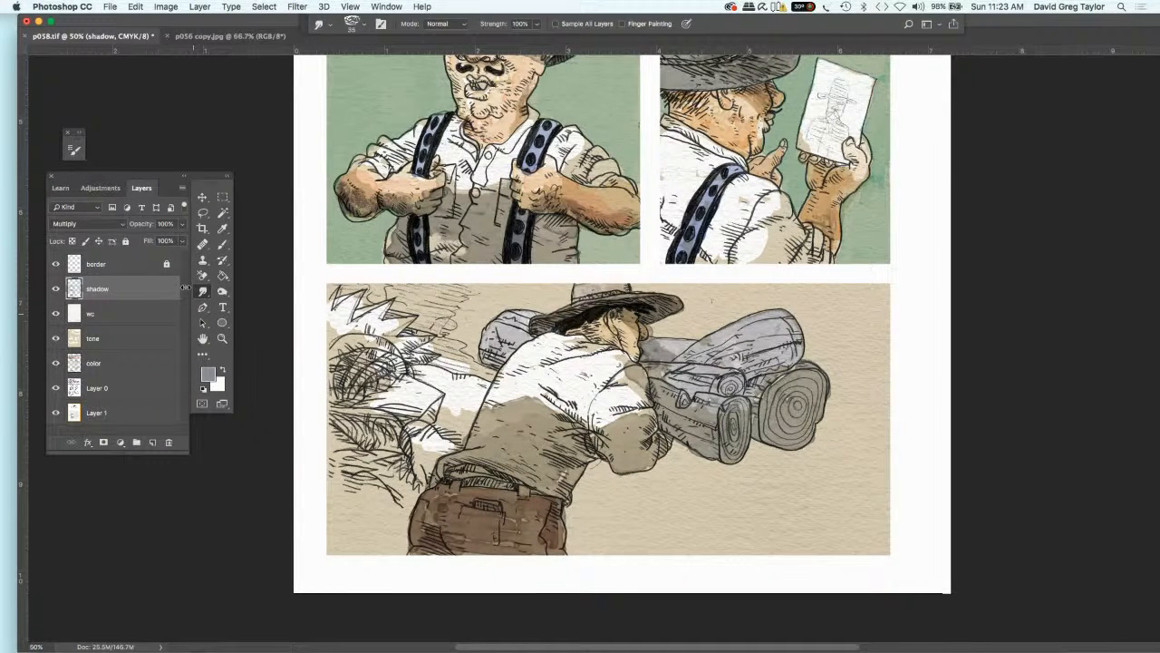
# - Select the tone layer and try burning the cut end of the large log with an enlarged Burn tool
pyautogui.click(113, 337)
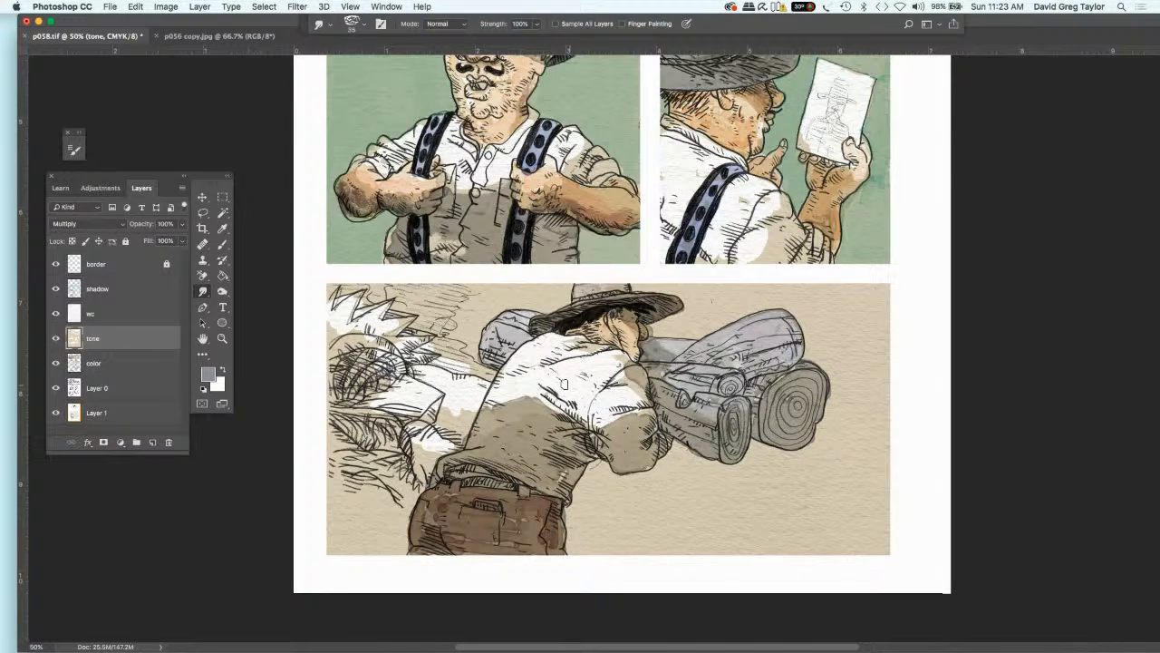
pyautogui.click(221, 291)
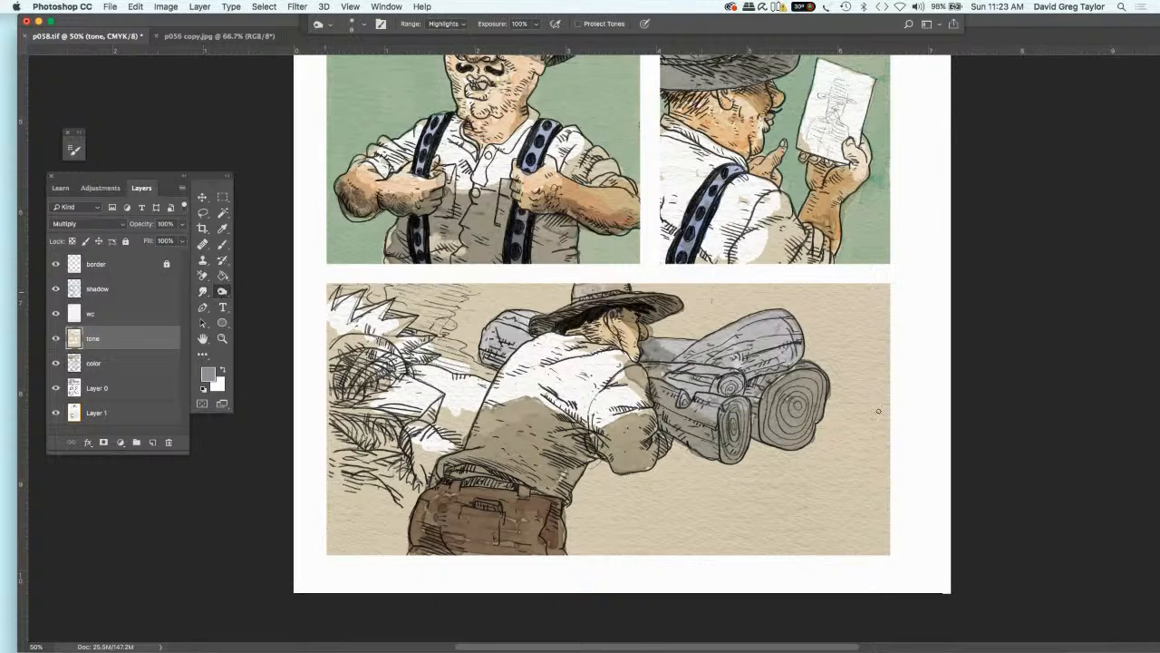
pyautogui.press(']')
pyautogui.press(']')
pyautogui.press(']')
pyautogui.press(']')
pyautogui.press(']')
pyautogui.moveTo(797, 399)
pyautogui.mouseDown()
pyautogui.moveTo(809, 385)
pyautogui.moveTo(775, 422)
pyautogui.moveTo(770, 412)
pyautogui.mouseUp()
# - Lighten the cut ends of the front logs using the Dodge tool with a larger brush
pyautogui.click(223, 293)
pyautogui.click(271, 301)
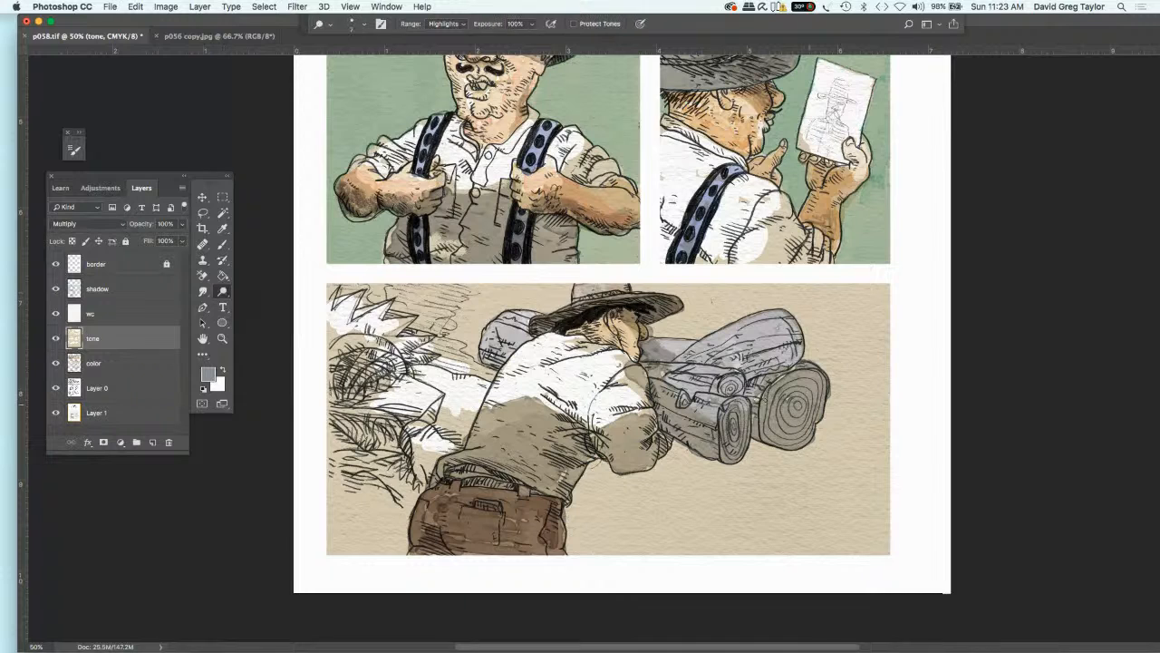
pyautogui.press(']')
pyautogui.press(']')
pyautogui.moveTo(784, 398)
pyautogui.mouseDown()
pyautogui.moveTo(775, 405)
pyautogui.moveTo(815, 404)
pyautogui.mouseUp()
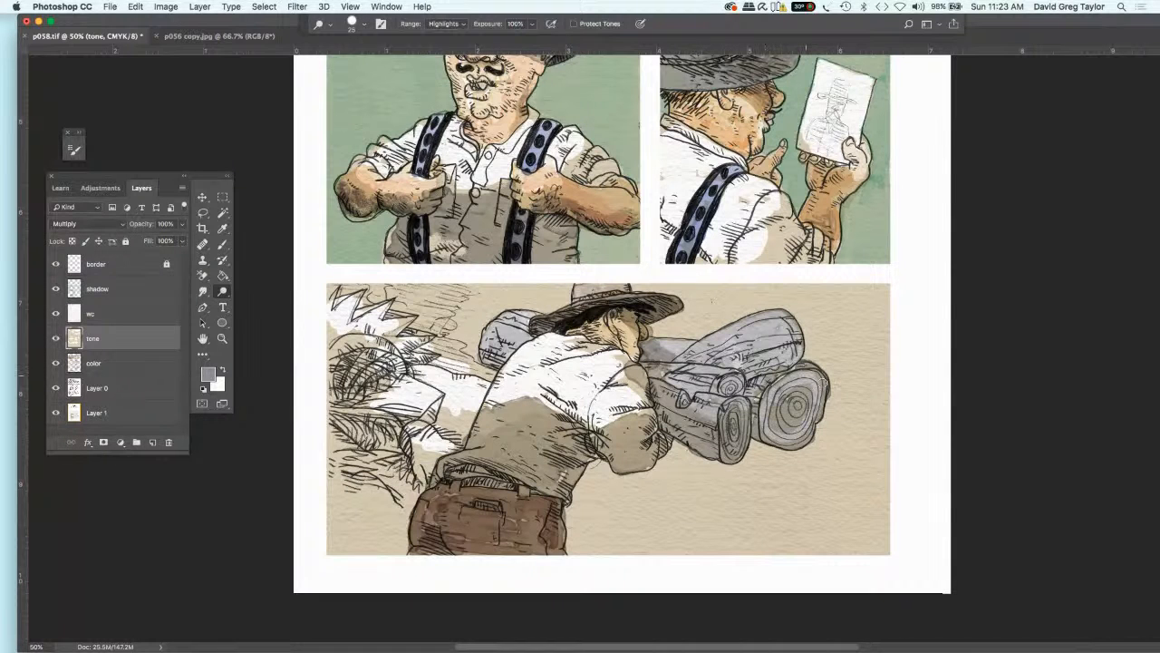
pyautogui.moveTo(814, 424)
pyautogui.mouseDown()
pyautogui.moveTo(775, 428)
pyautogui.moveTo(796, 399)
pyautogui.mouseUp()
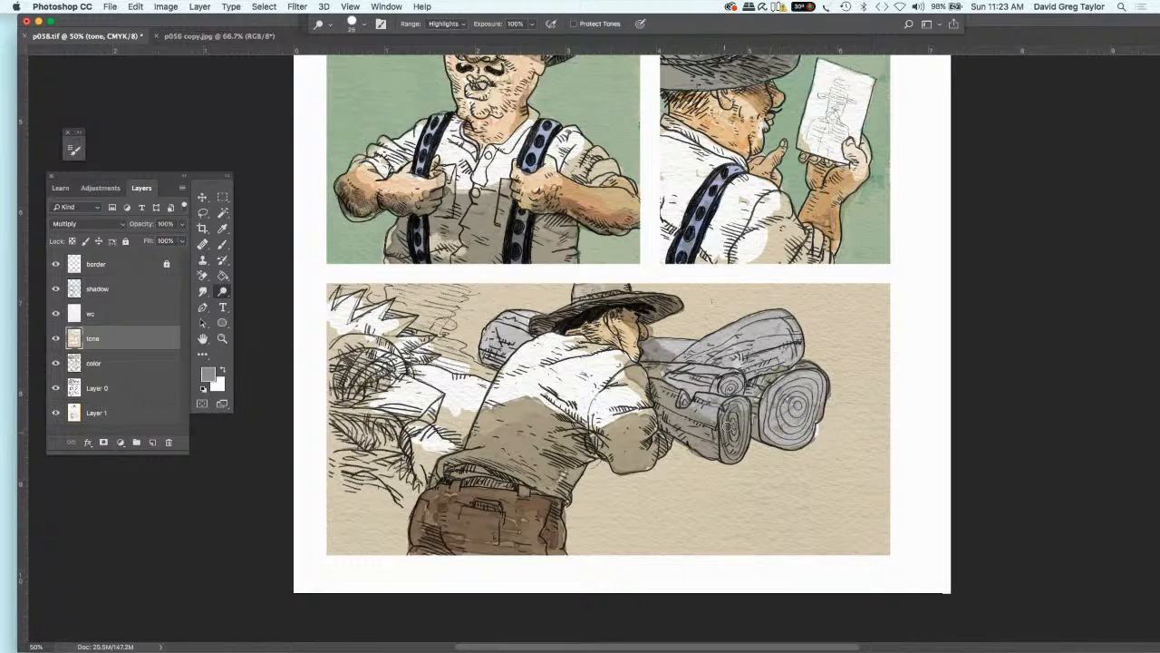
pyautogui.moveTo(736, 442)
pyautogui.mouseDown()
pyautogui.moveTo(734, 426)
pyautogui.moveTo(729, 437)
pyautogui.mouseUp()
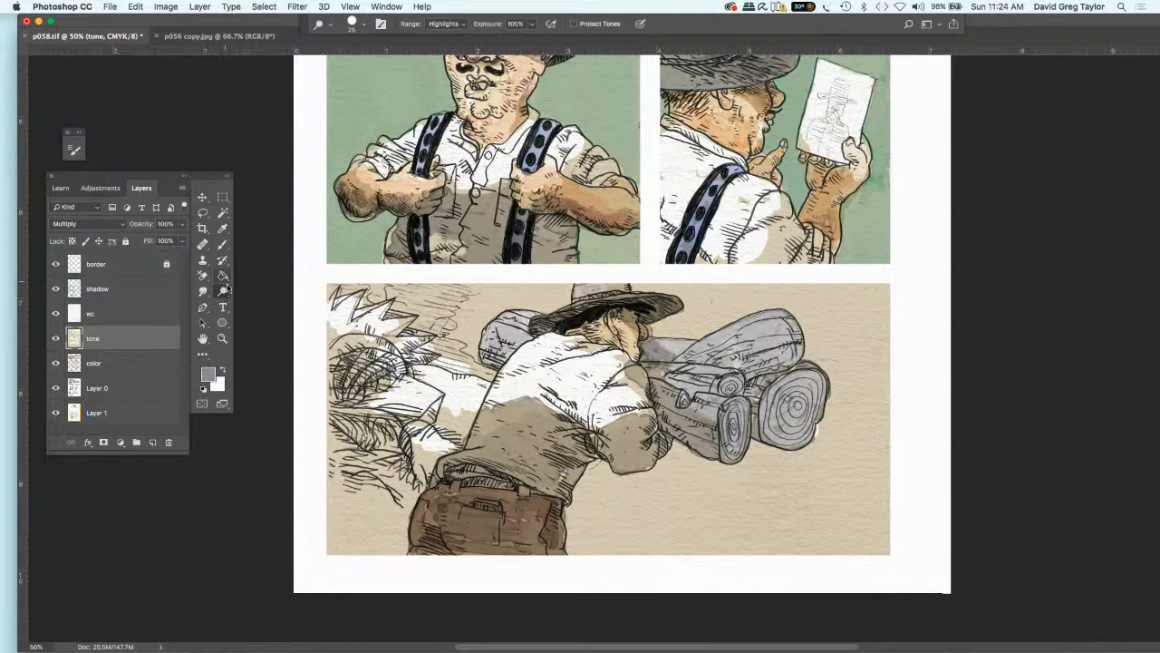
# - Select the shadow layer and choose a darker gray as the foreground color
pyautogui.click(134, 290)
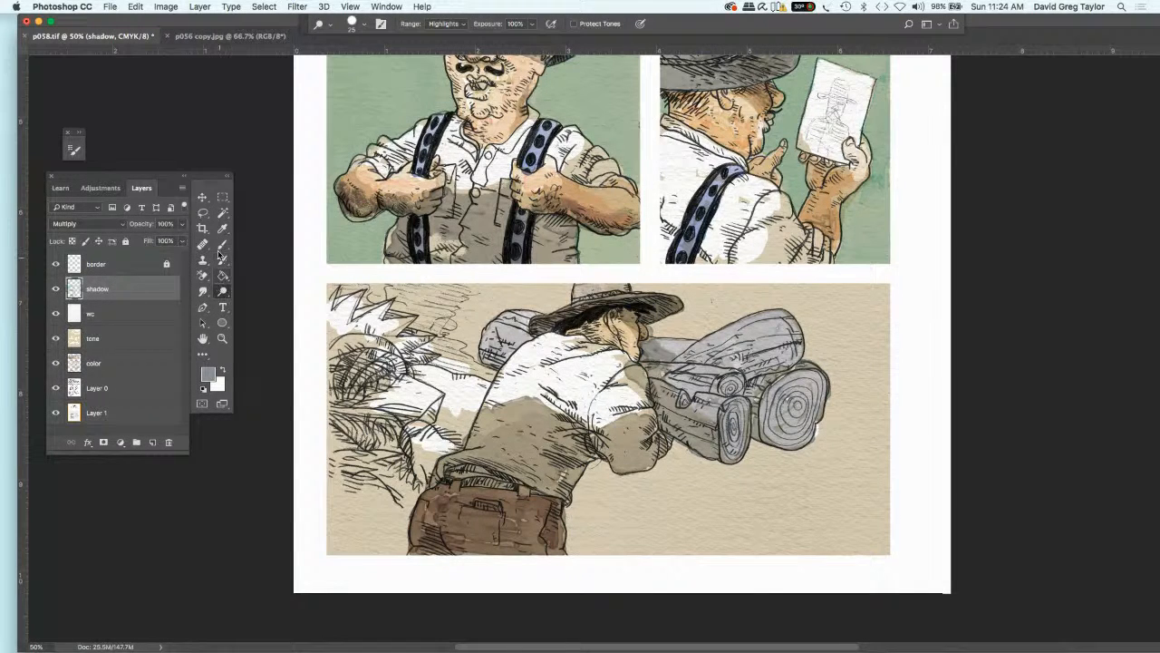
pyautogui.click(208, 373)
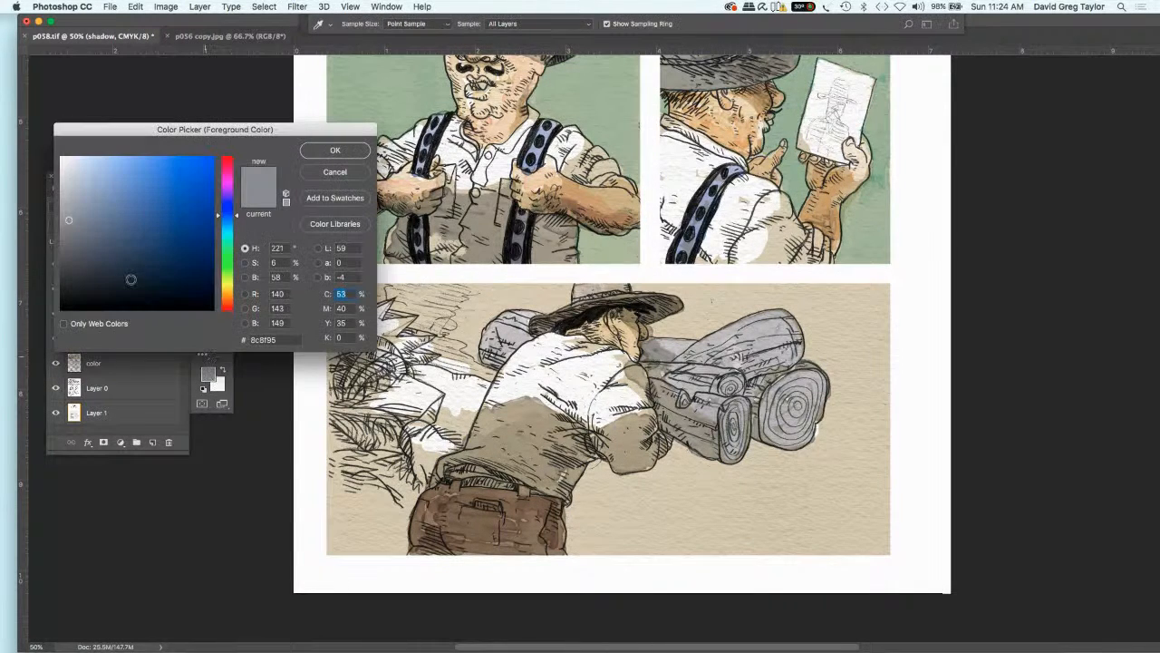
pyautogui.click(68, 219)
pyautogui.click(314, 155)
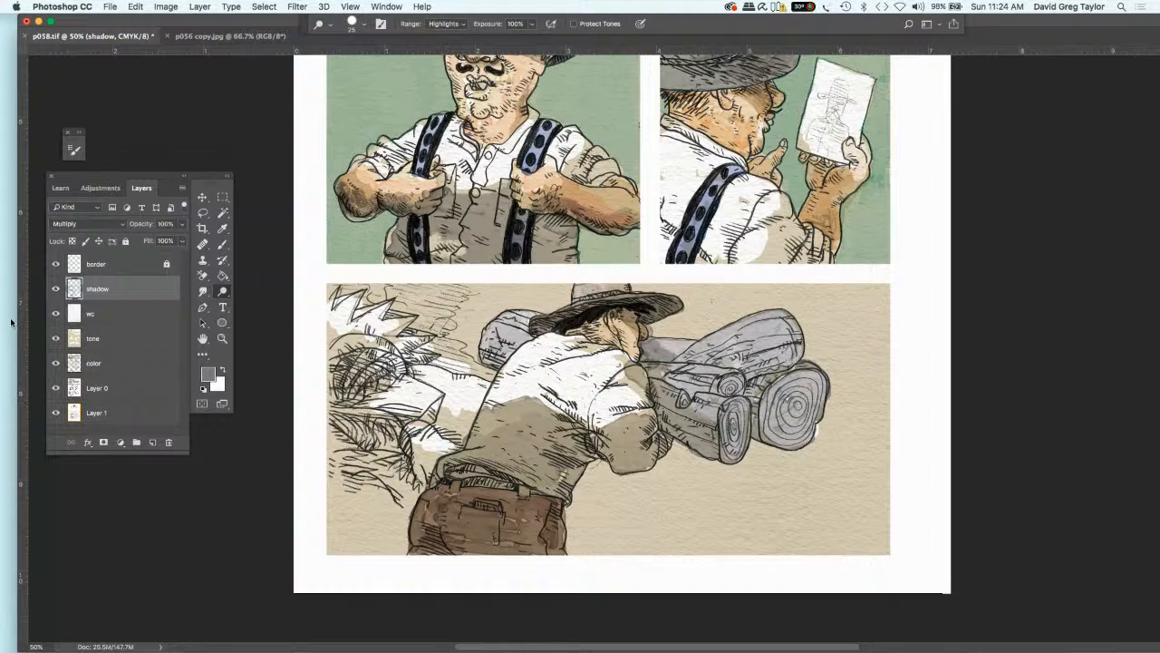
# - Brush dark gray shadows along the sides, undersides and cut ends of the front logs
pyautogui.click(222, 243)
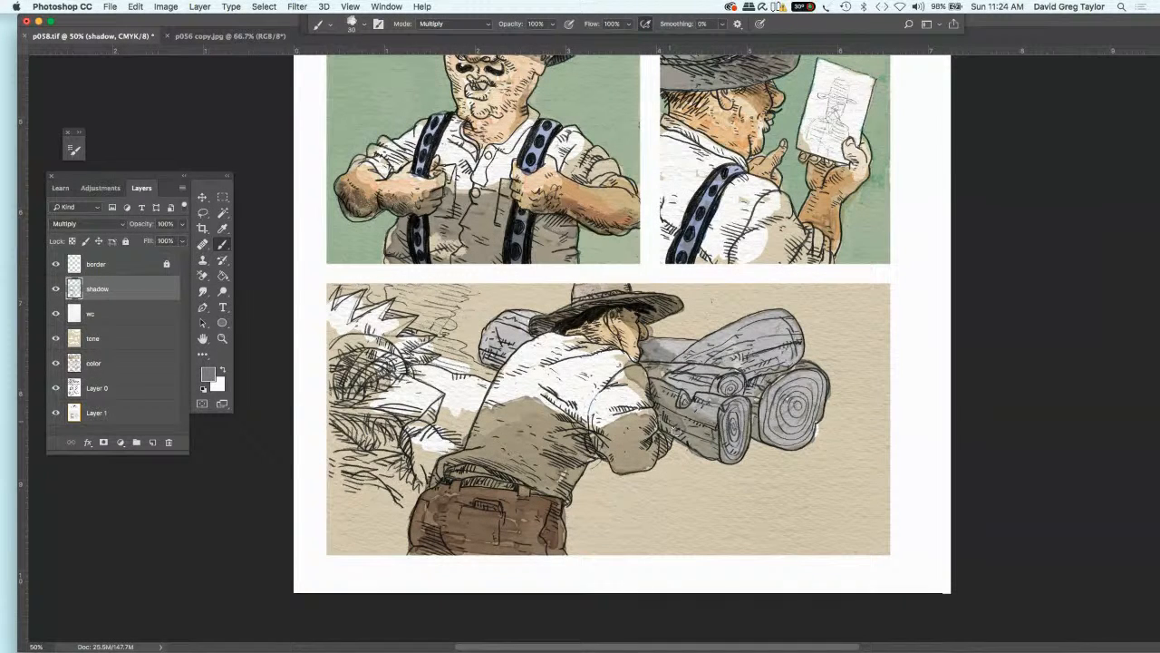
pyautogui.moveTo(668, 415)
pyautogui.mouseDown()
pyautogui.moveTo(678, 435)
pyautogui.moveTo(675, 423)
pyautogui.moveTo(721, 440)
pyautogui.moveTo(670, 409)
pyautogui.moveTo(725, 435)
pyautogui.moveTo(707, 412)
pyautogui.moveTo(680, 418)
pyautogui.moveTo(721, 449)
pyautogui.moveTo(680, 415)
pyautogui.moveTo(710, 457)
pyautogui.moveTo(680, 400)
pyautogui.moveTo(711, 453)
pyautogui.moveTo(696, 443)
pyautogui.mouseUp()
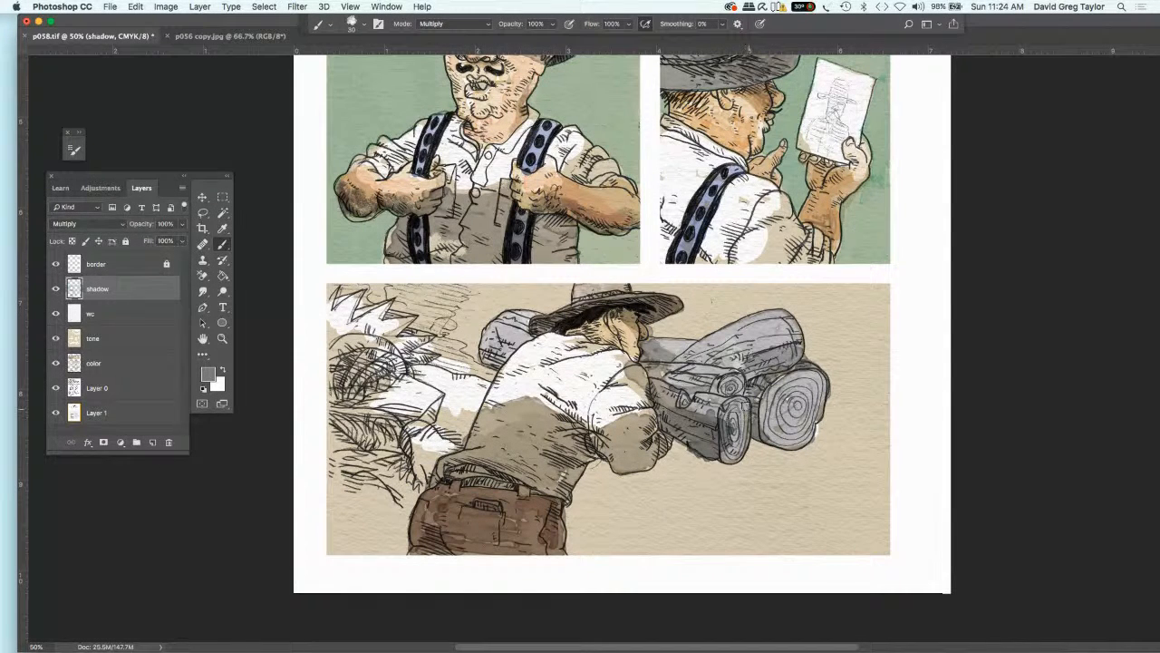
pyautogui.moveTo(803, 366); pyautogui.dragTo(783, 413)
pyautogui.moveTo(801, 441)
pyautogui.mouseDown()
pyautogui.moveTo(790, 431)
pyautogui.moveTo(769, 443)
pyautogui.moveTo(788, 439)
pyautogui.moveTo(777, 445)
pyautogui.moveTo(794, 374)
pyautogui.moveTo(827, 396)
pyautogui.moveTo(787, 435)
pyautogui.moveTo(779, 392)
pyautogui.moveTo(769, 398)
pyautogui.moveTo(798, 378)
pyautogui.moveTo(811, 390)
pyautogui.moveTo(784, 429)
pyautogui.moveTo(712, 392)
pyautogui.moveTo(731, 382)
pyautogui.moveTo(745, 413)
pyautogui.moveTo(736, 457)
pyautogui.moveTo(721, 458)
pyautogui.mouseUp()
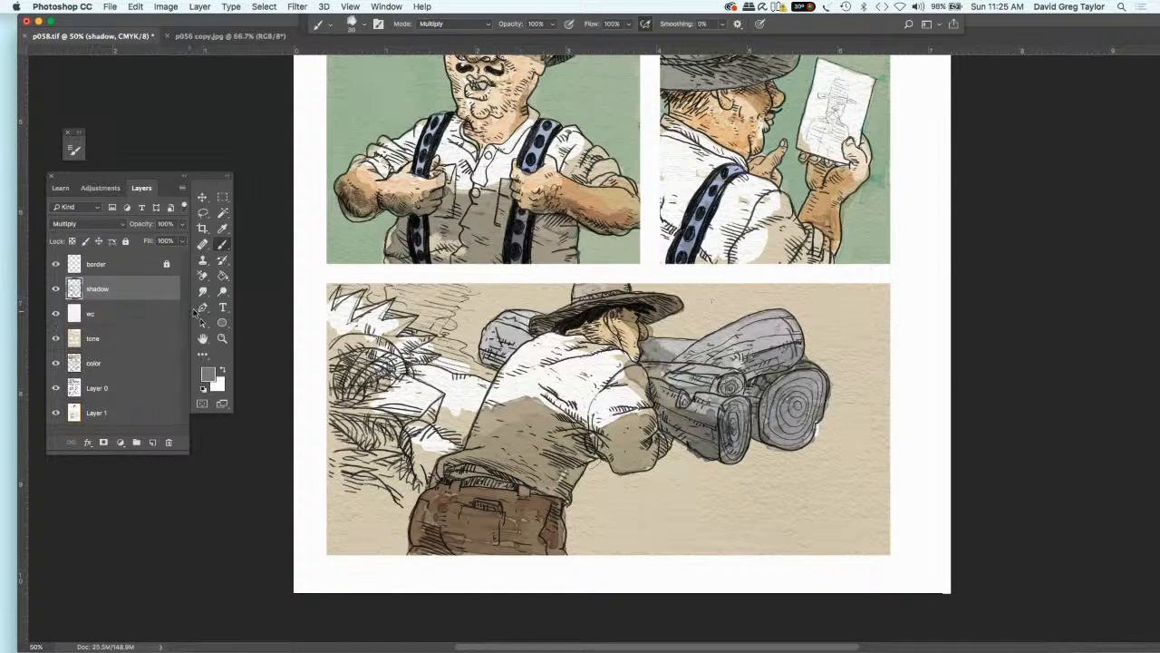
pyautogui.click(222, 291)
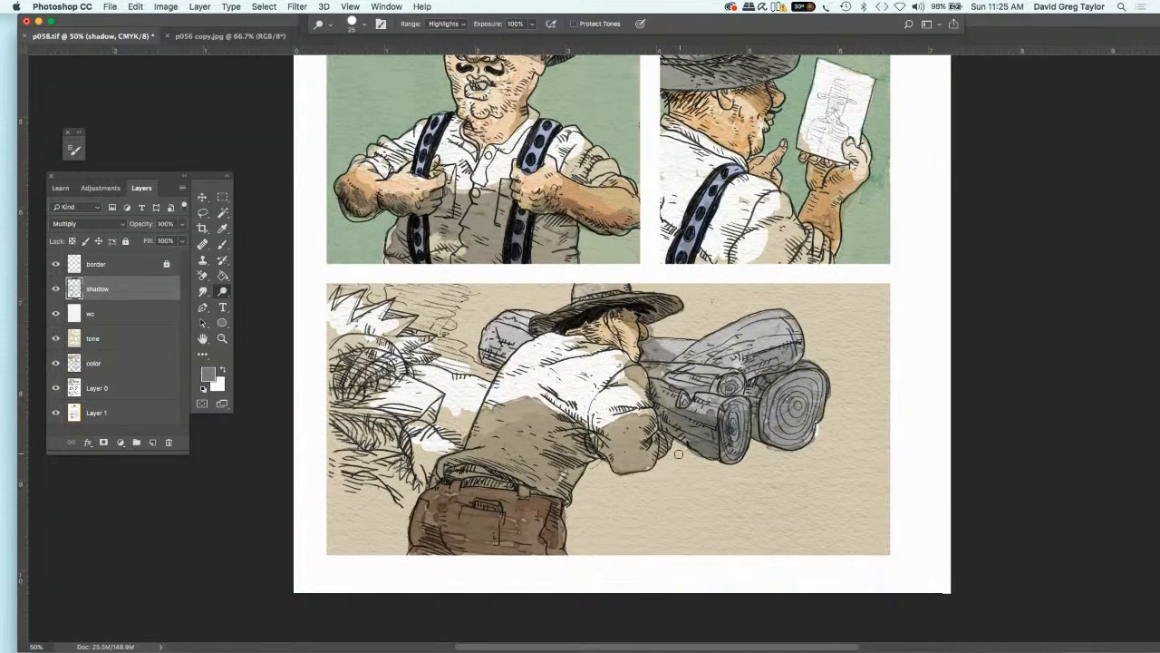
pyautogui.click(97, 362)
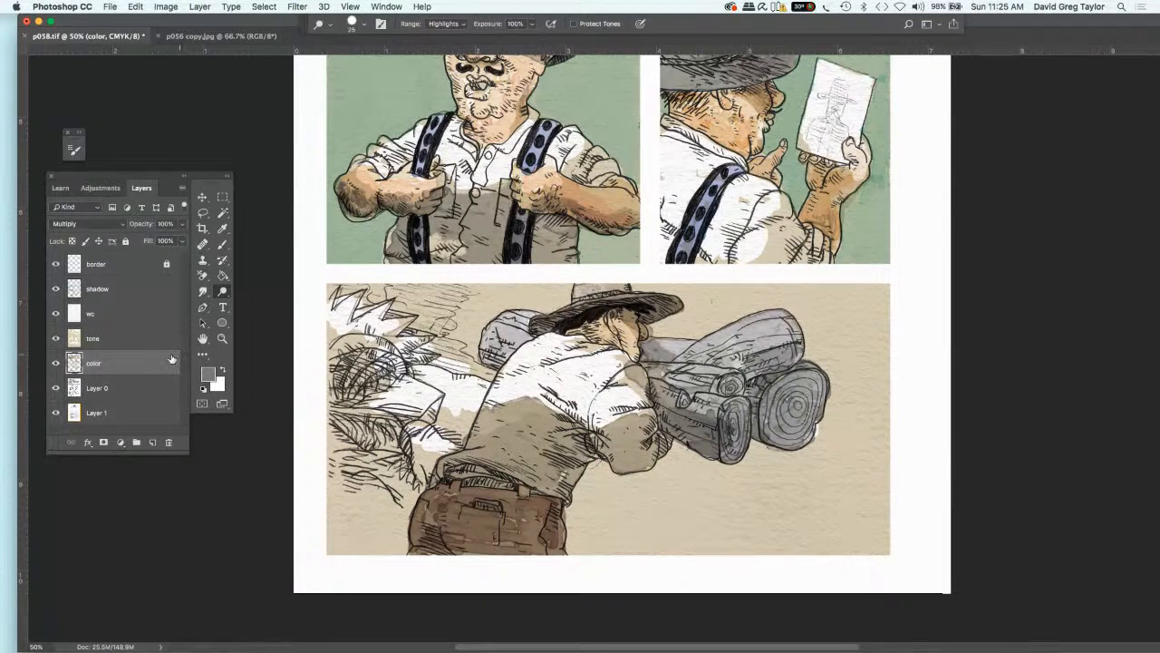
pyautogui.moveTo(140, 288); pyautogui.dragTo(348, 345)
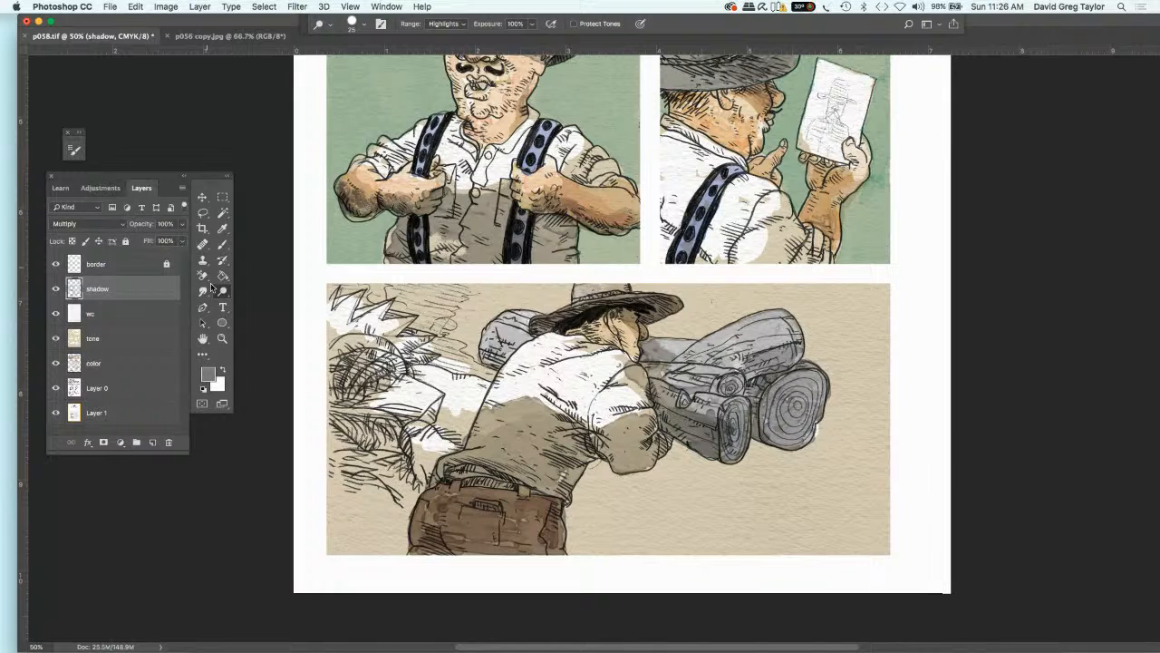
pyautogui.click(222, 291)
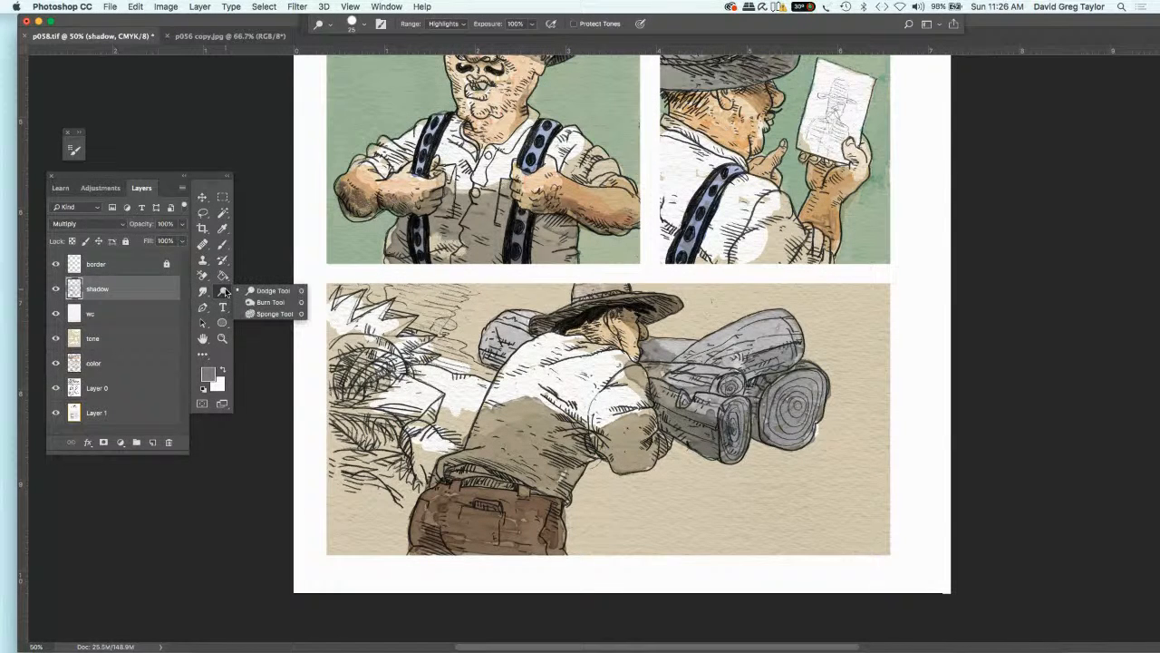
# - Brush dark gray shadows on the shadow layer over the man's lower shirt, elbow and brown trousers in the bottom panel
pyautogui.click(215, 244)
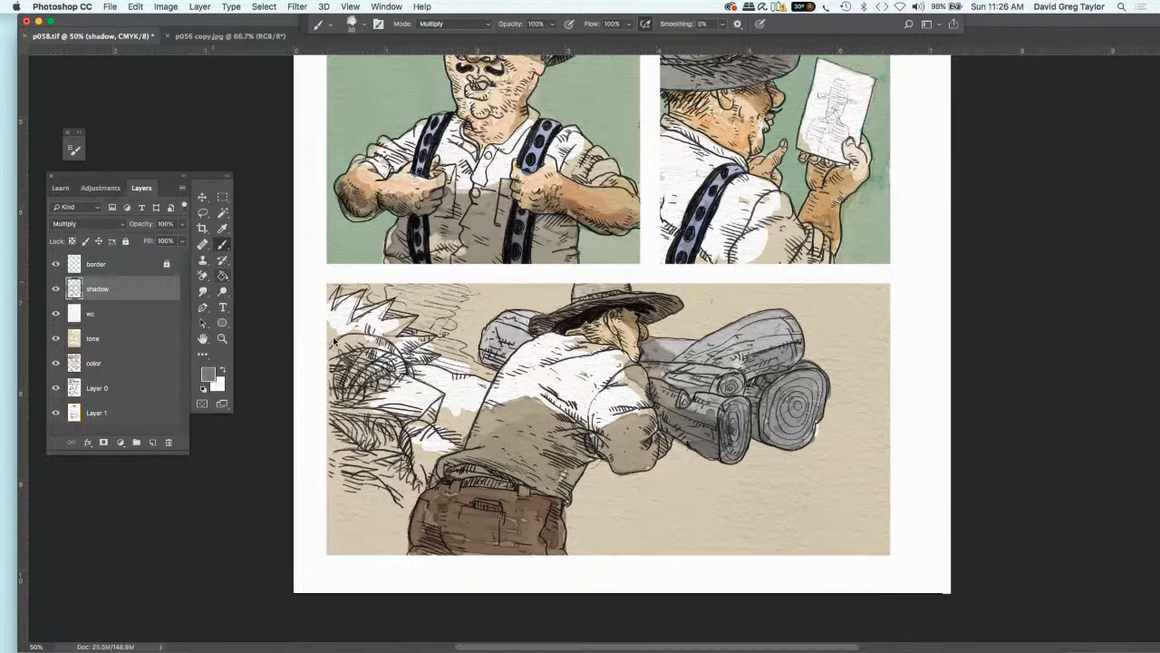
pyautogui.moveTo(471, 504)
pyautogui.mouseDown()
pyautogui.moveTo(442, 529)
pyautogui.moveTo(485, 542)
pyautogui.moveTo(437, 555)
pyautogui.moveTo(419, 534)
pyautogui.moveTo(422, 549)
pyautogui.moveTo(536, 549)
pyautogui.moveTo(500, 543)
pyautogui.moveTo(549, 533)
pyautogui.moveTo(553, 544)
pyautogui.moveTo(512, 544)
pyautogui.moveTo(548, 535)
pyautogui.moveTo(539, 516)
pyautogui.moveTo(566, 457)
pyautogui.moveTo(555, 534)
pyautogui.moveTo(524, 448)
pyautogui.mouseUp()
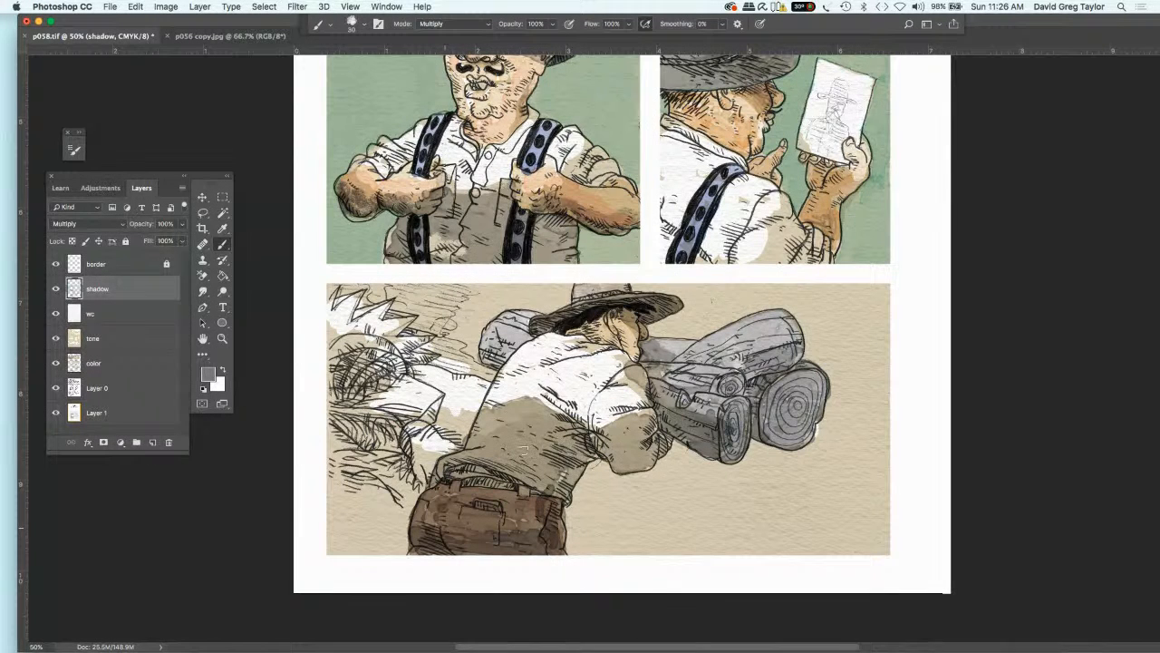
pyautogui.moveTo(524, 447)
pyautogui.mouseDown()
pyautogui.moveTo(564, 455)
pyautogui.moveTo(497, 456)
pyautogui.moveTo(546, 477)
pyautogui.moveTo(529, 506)
pyautogui.mouseUp()
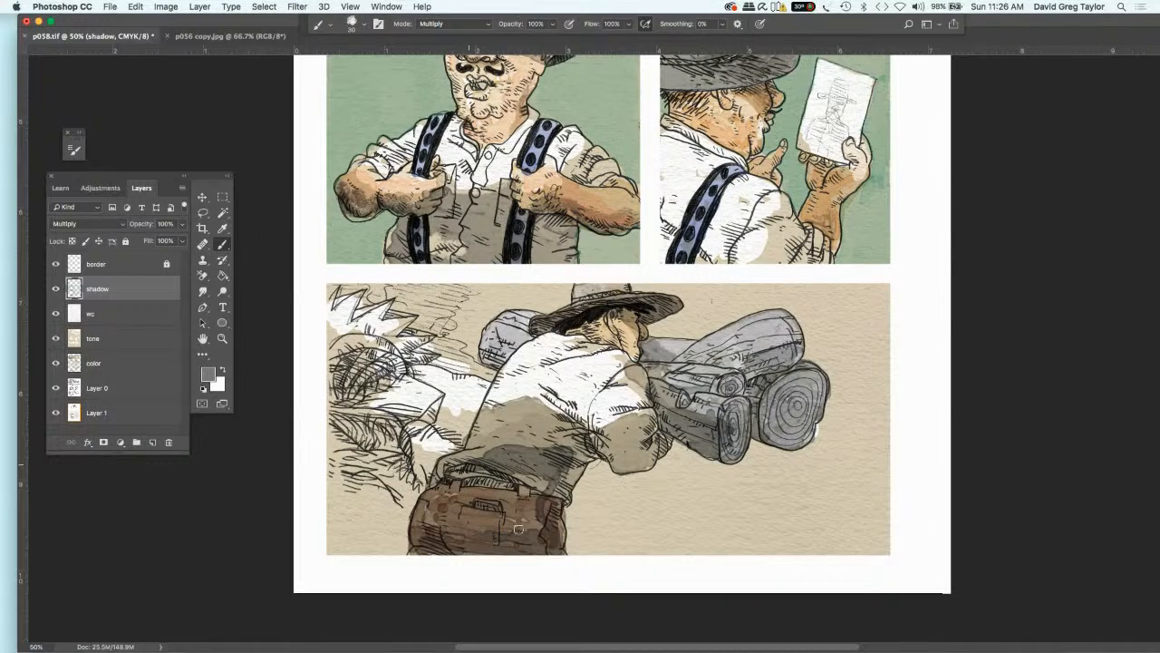
pyautogui.moveTo(523, 527)
pyautogui.mouseDown()
pyautogui.moveTo(492, 542)
pyautogui.moveTo(514, 485)
pyautogui.mouseUp()
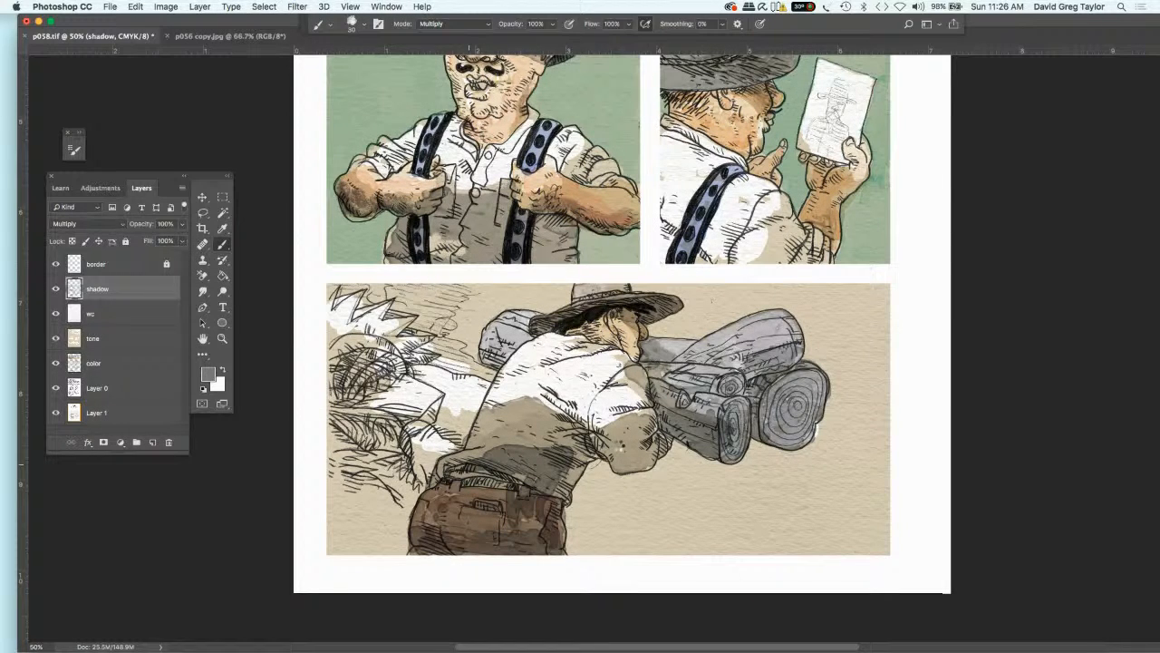
pyautogui.moveTo(509, 530)
pyautogui.mouseDown()
pyautogui.moveTo(486, 475)
pyautogui.moveTo(457, 480)
pyautogui.mouseUp()
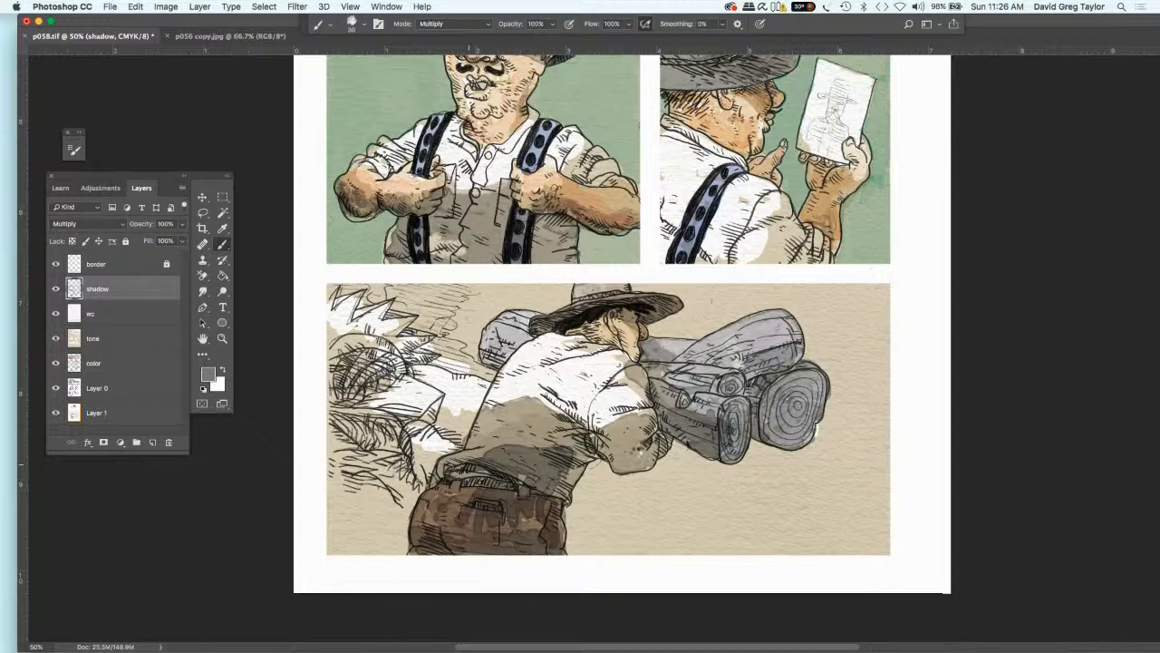
pyautogui.moveTo(452, 526); pyautogui.dragTo(450, 509)
pyautogui.moveTo(526, 499); pyautogui.dragTo(523, 487)
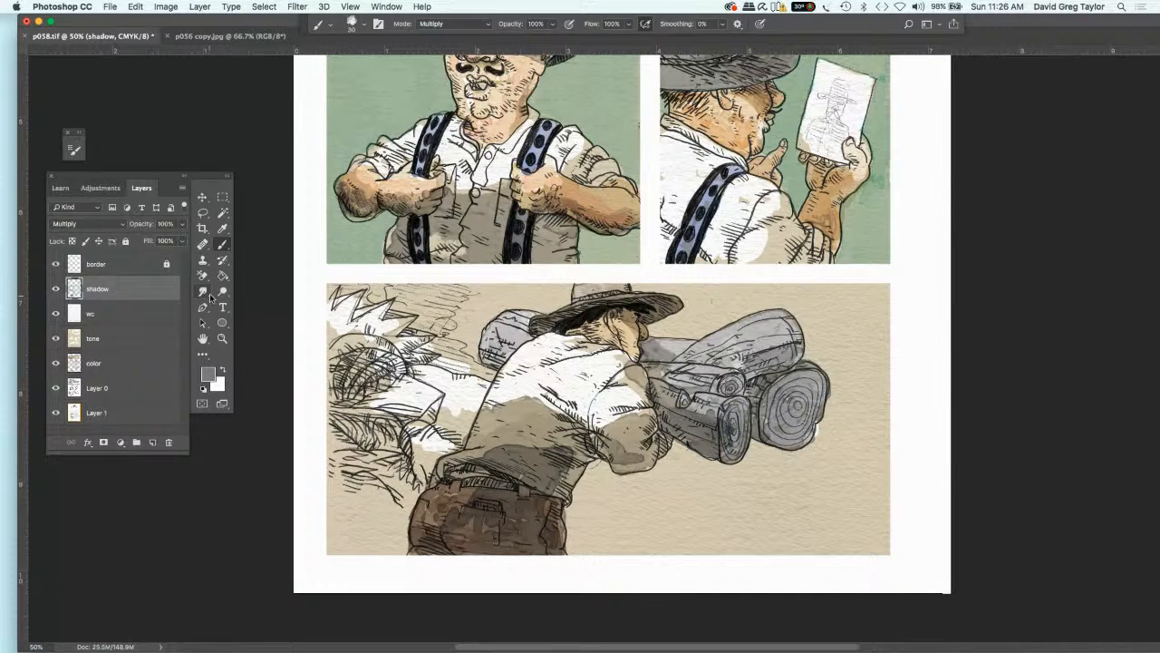
# - Smudge the new shadows on the man's sleeve, shirt hem and trousers to blend their edges
pyautogui.click(204, 292)
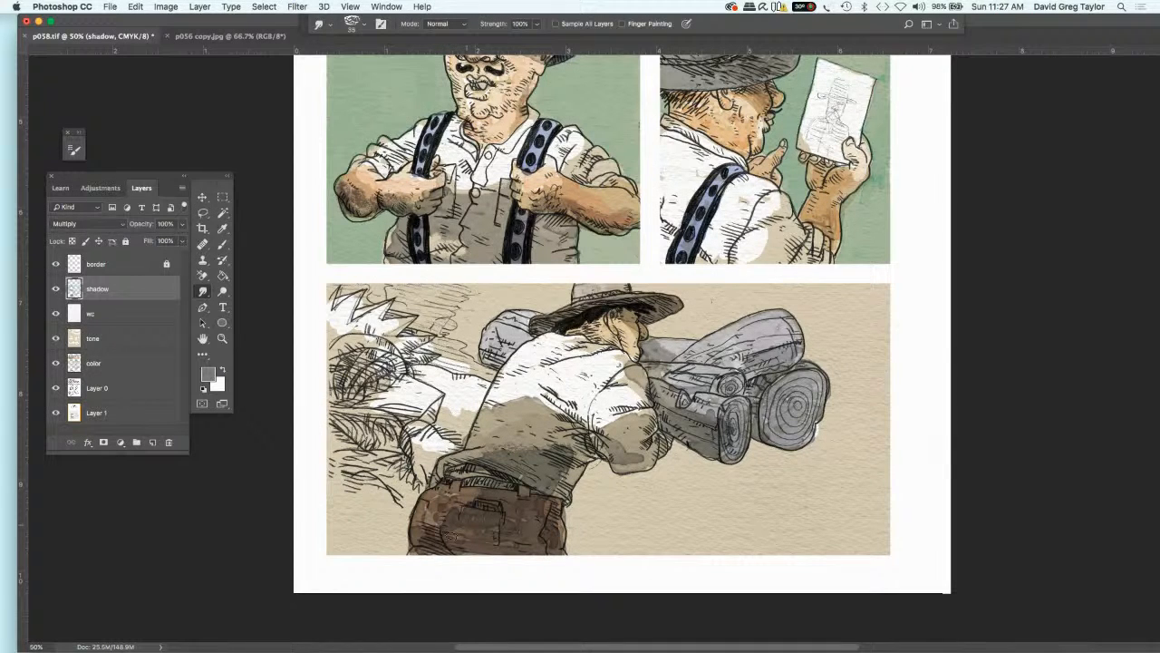
pyautogui.moveTo(620, 447); pyautogui.dragTo(644, 453)
pyautogui.moveTo(564, 461); pyautogui.dragTo(550, 513)
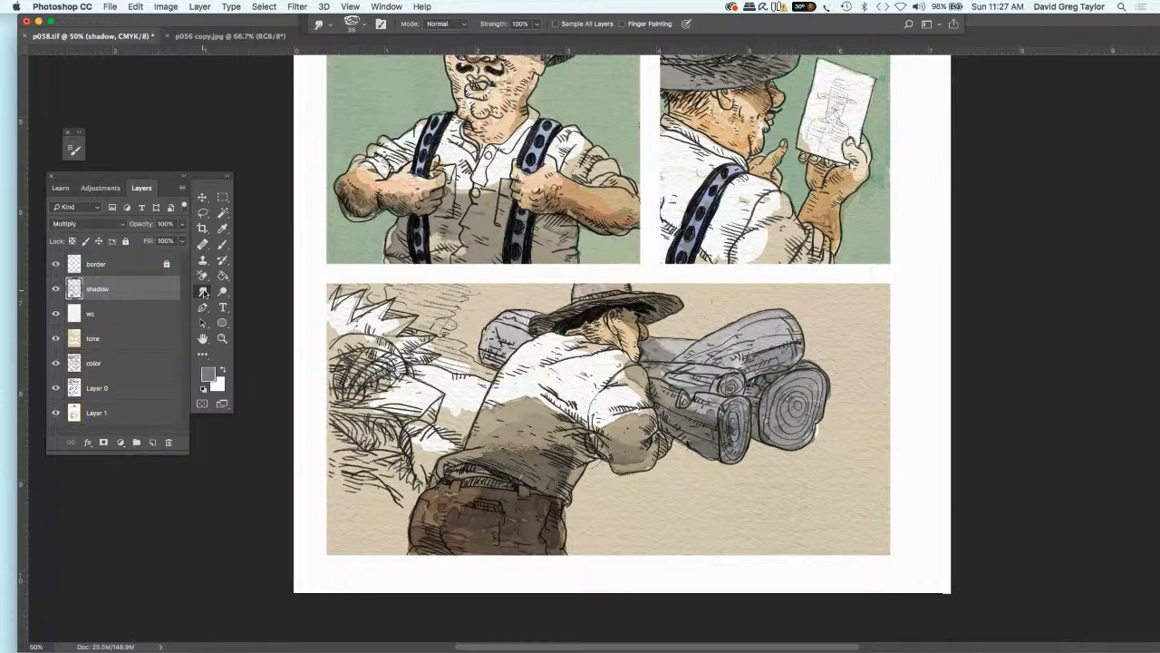
# - Darken the shadow on the man's hat brim in the bottom panel with the Burn tool
pyautogui.click(222, 292)
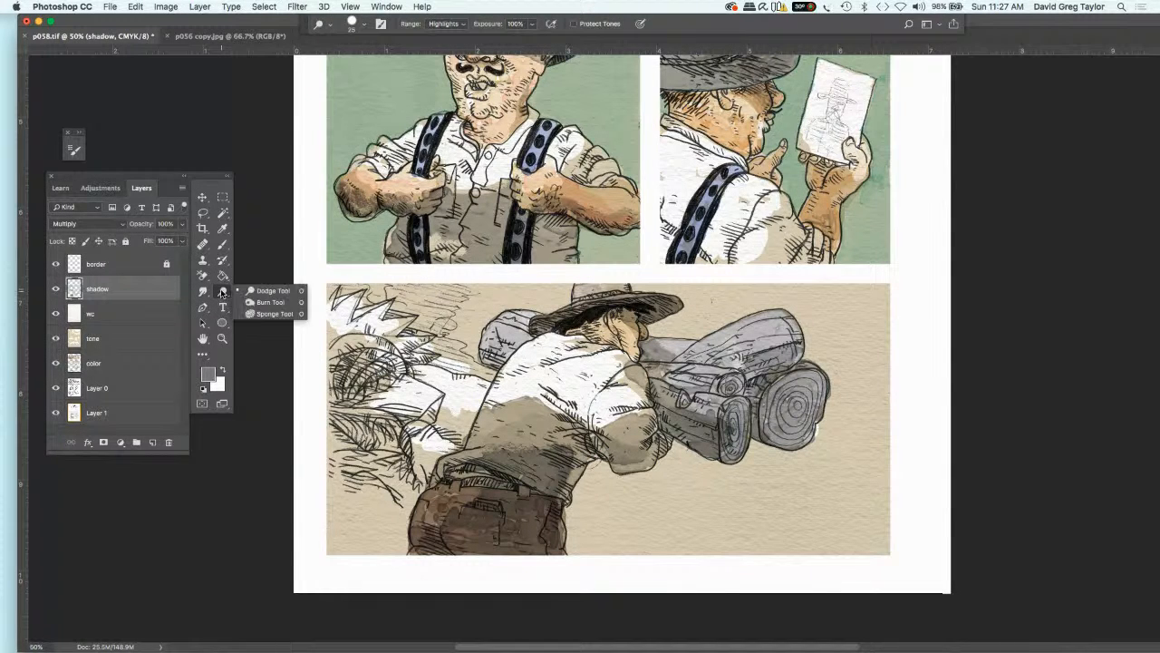
pyautogui.click(263, 302)
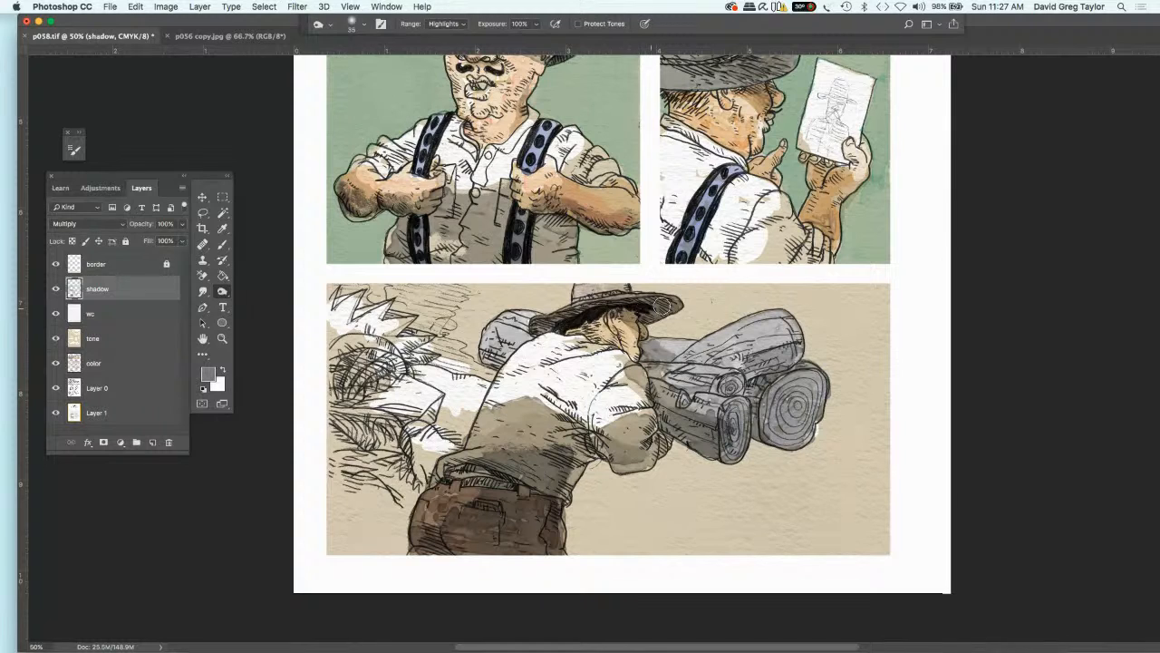
pyautogui.moveTo(663, 306)
pyautogui.mouseDown()
pyautogui.moveTo(632, 312)
pyautogui.moveTo(641, 301)
pyautogui.moveTo(578, 325)
pyautogui.mouseUp()
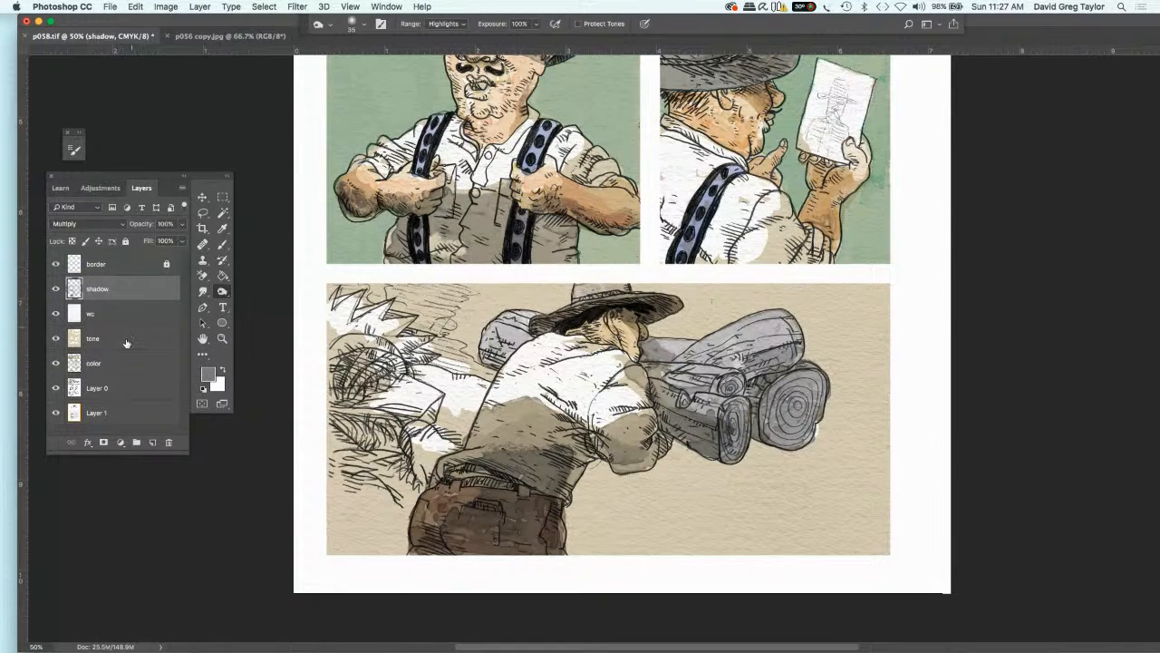
# - Smudge the beige tone edges on the tone layer around the foliage and ground behind the man
pyautogui.click(125, 339)
pyautogui.click(203, 291)
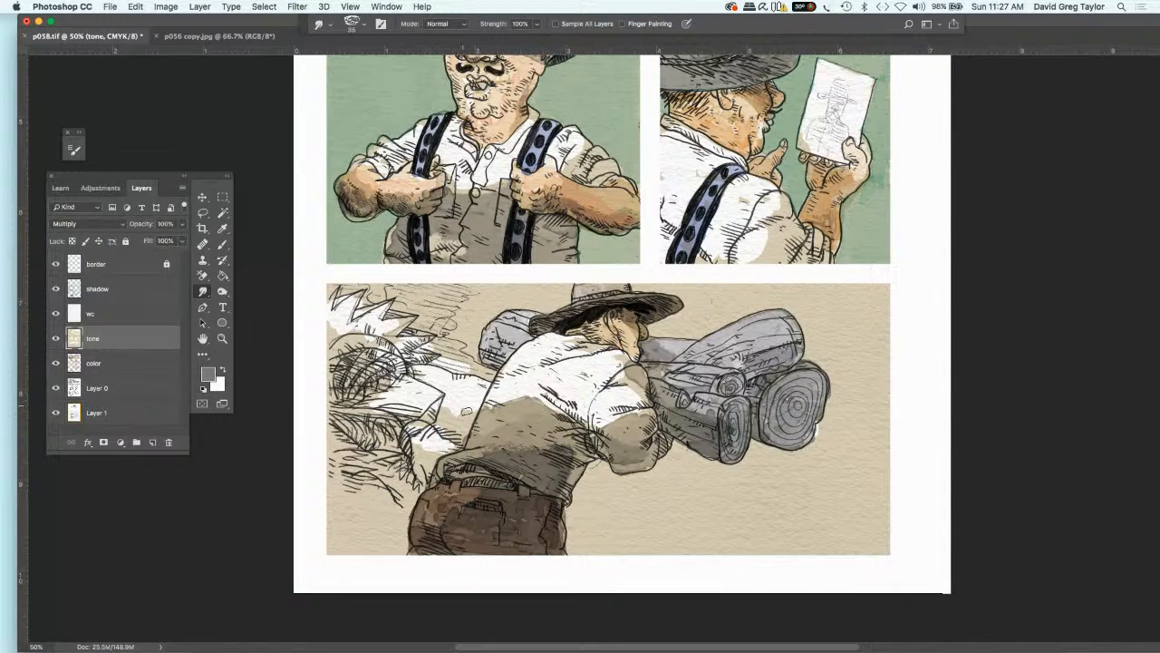
pyautogui.moveTo(467, 409)
pyautogui.mouseDown()
pyautogui.moveTo(462, 421)
pyautogui.moveTo(448, 418)
pyautogui.mouseUp()
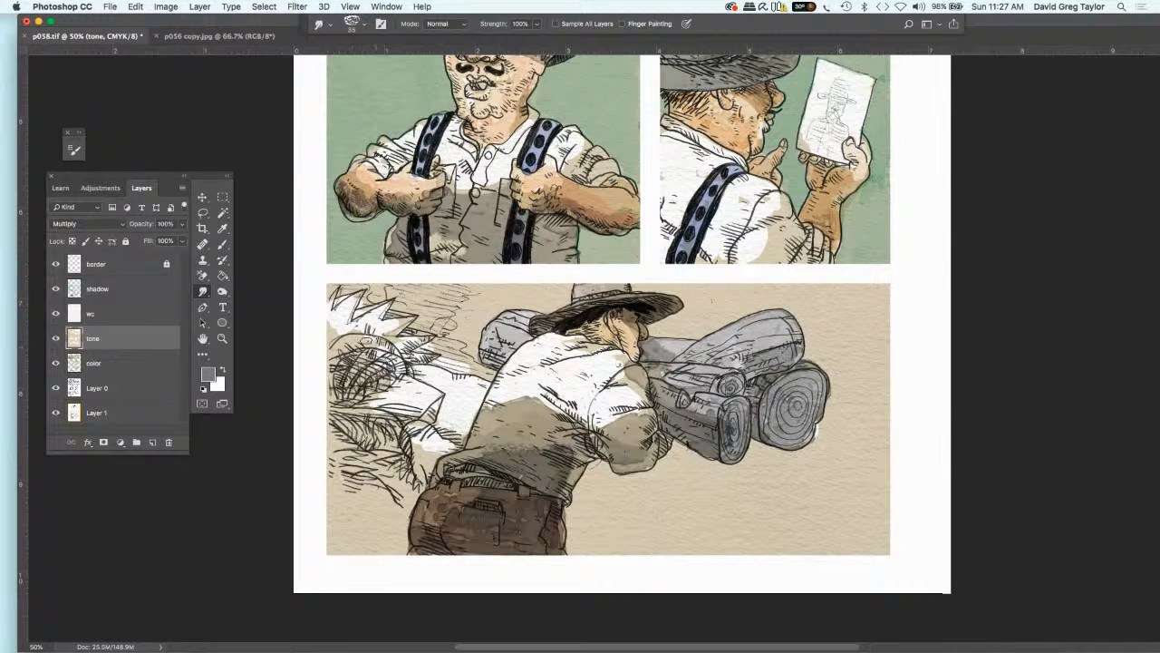
pyautogui.moveTo(368, 341)
pyautogui.mouseDown()
pyautogui.moveTo(388, 344)
pyautogui.moveTo(393, 332)
pyautogui.moveTo(334, 335)
pyautogui.mouseUp()
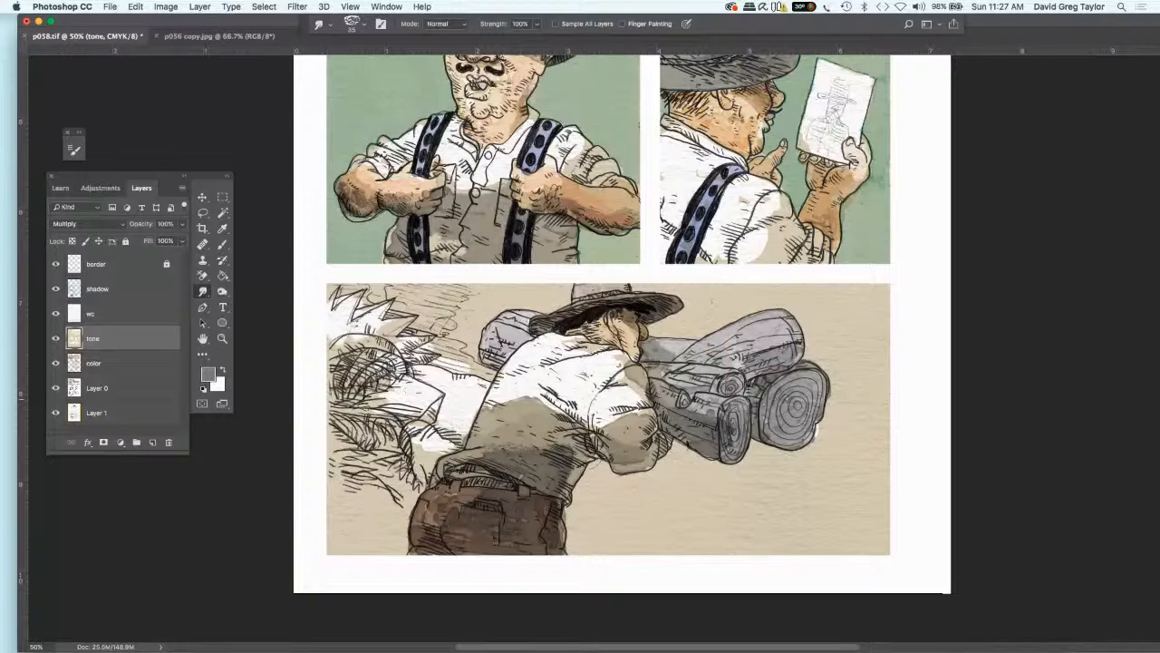
pyautogui.moveTo(431, 458); pyautogui.dragTo(377, 463)
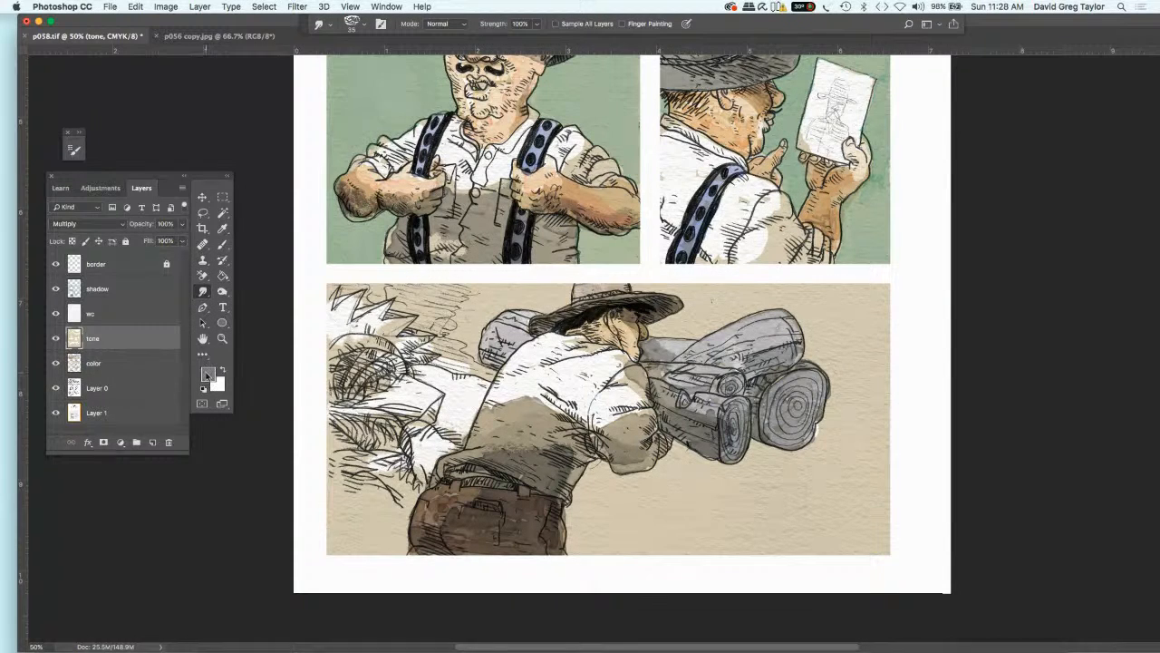
# - Sample the beige background color and brush it on the tone layer in the area beside the man's back
pyautogui.click(130, 367)
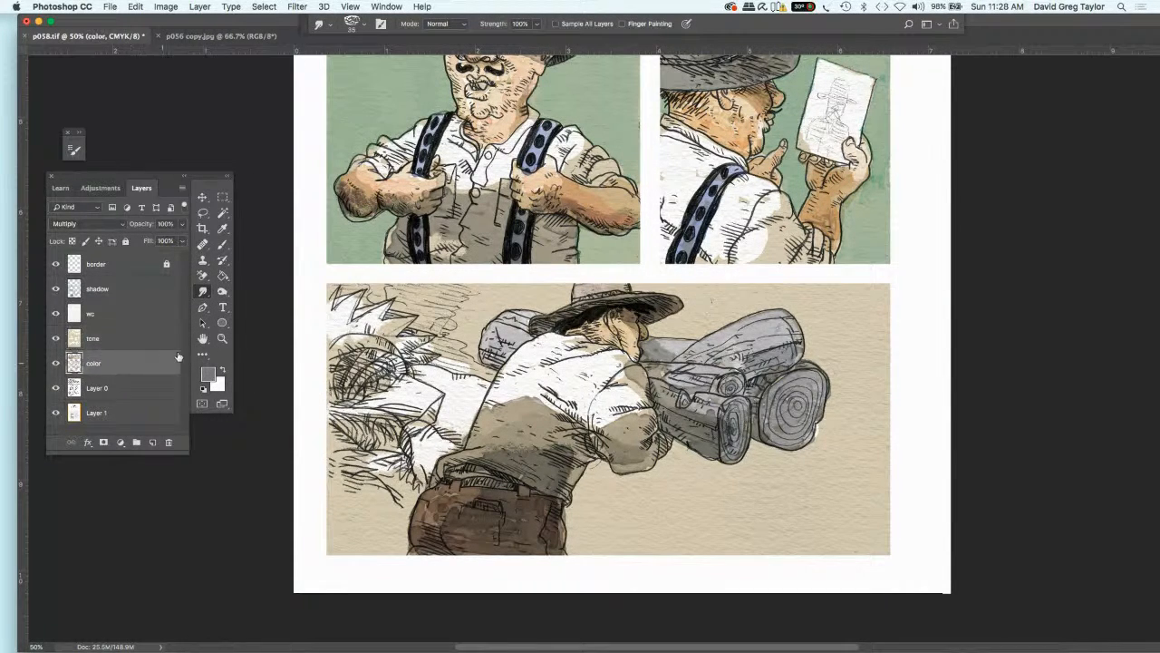
pyautogui.click(83, 339)
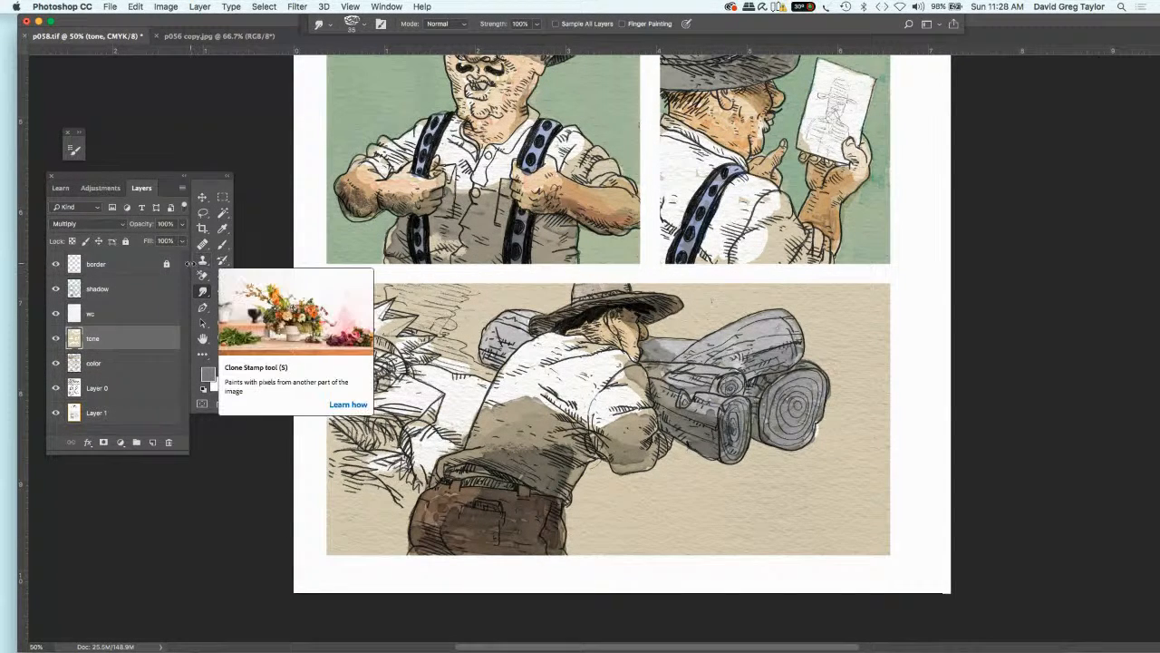
pyautogui.click(222, 227)
pyautogui.click(369, 494)
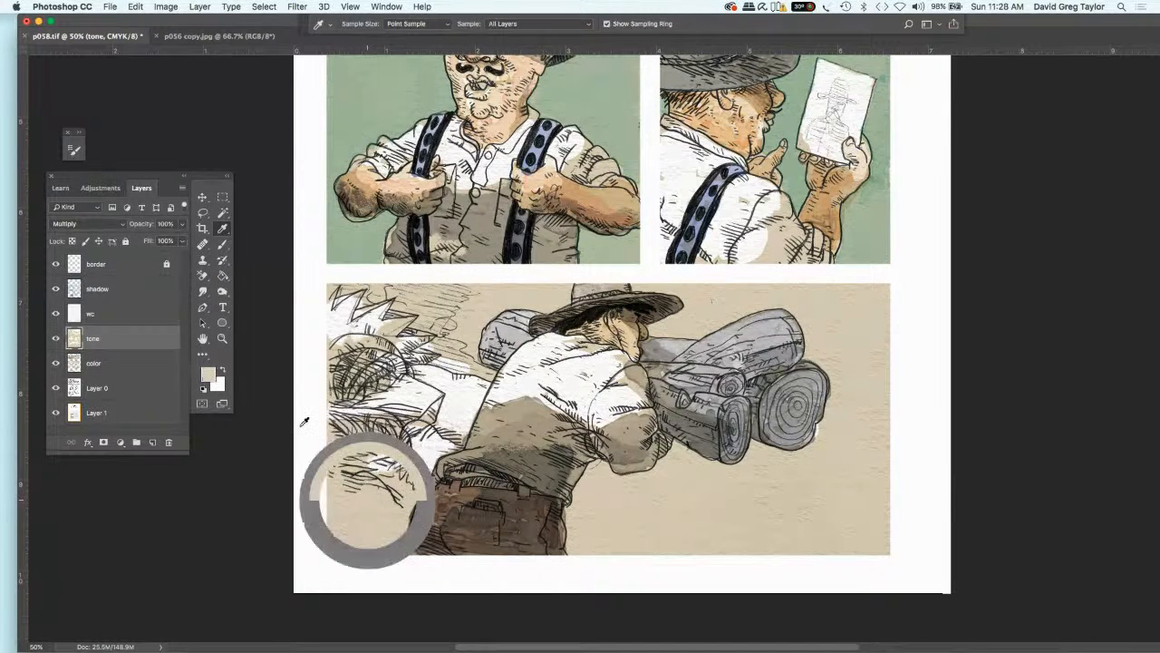
pyautogui.click(222, 245)
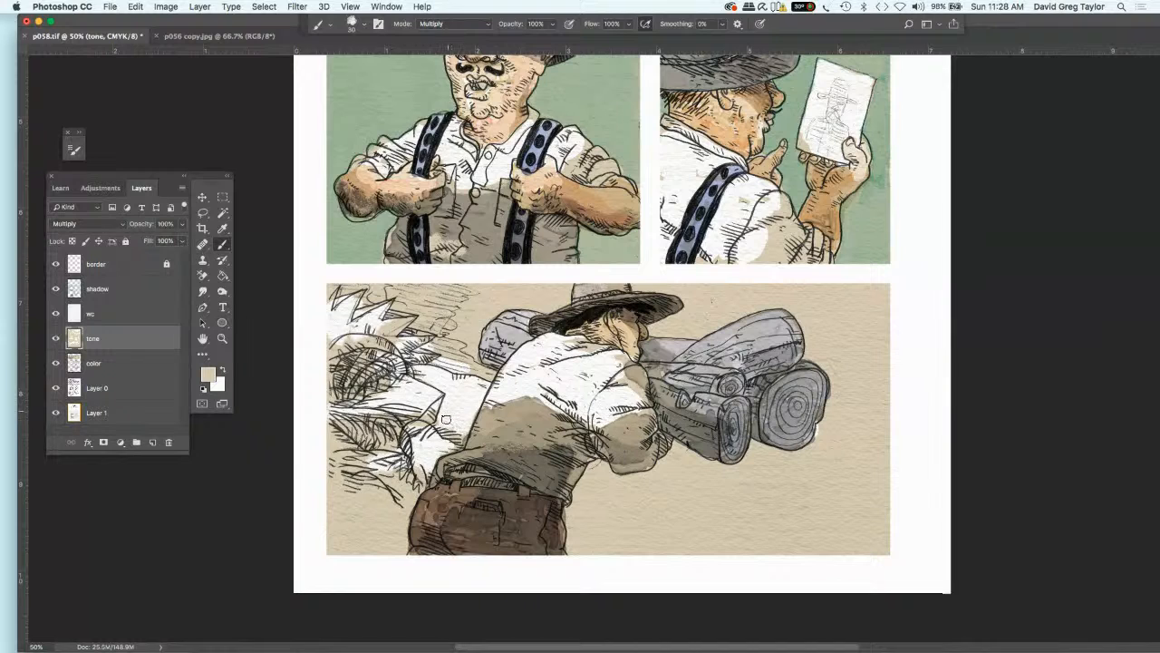
pyautogui.moveTo(452, 397)
pyautogui.mouseDown()
pyautogui.moveTo(453, 408)
pyautogui.moveTo(477, 388)
pyautogui.moveTo(469, 418)
pyautogui.moveTo(484, 382)
pyautogui.moveTo(420, 369)
pyautogui.moveTo(444, 372)
pyautogui.moveTo(425, 374)
pyautogui.moveTo(445, 387)
pyautogui.moveTo(419, 372)
pyautogui.moveTo(451, 388)
pyautogui.moveTo(440, 422)
pyautogui.moveTo(456, 411)
pyautogui.moveTo(464, 432)
pyautogui.moveTo(473, 385)
pyautogui.moveTo(450, 396)
pyautogui.moveTo(462, 403)
pyautogui.moveTo(458, 421)
pyautogui.mouseUp()
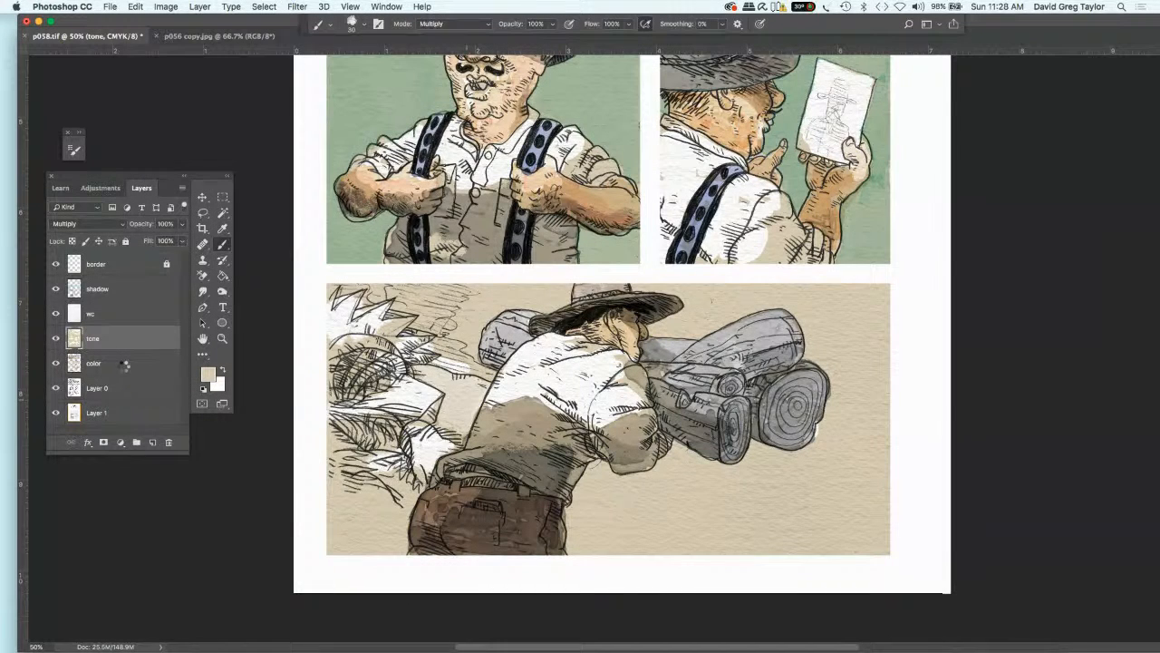
# - Select the color layer and set the foreground to a light orange with C 9, M 42, Y 74, K 0
pyautogui.click(126, 368)
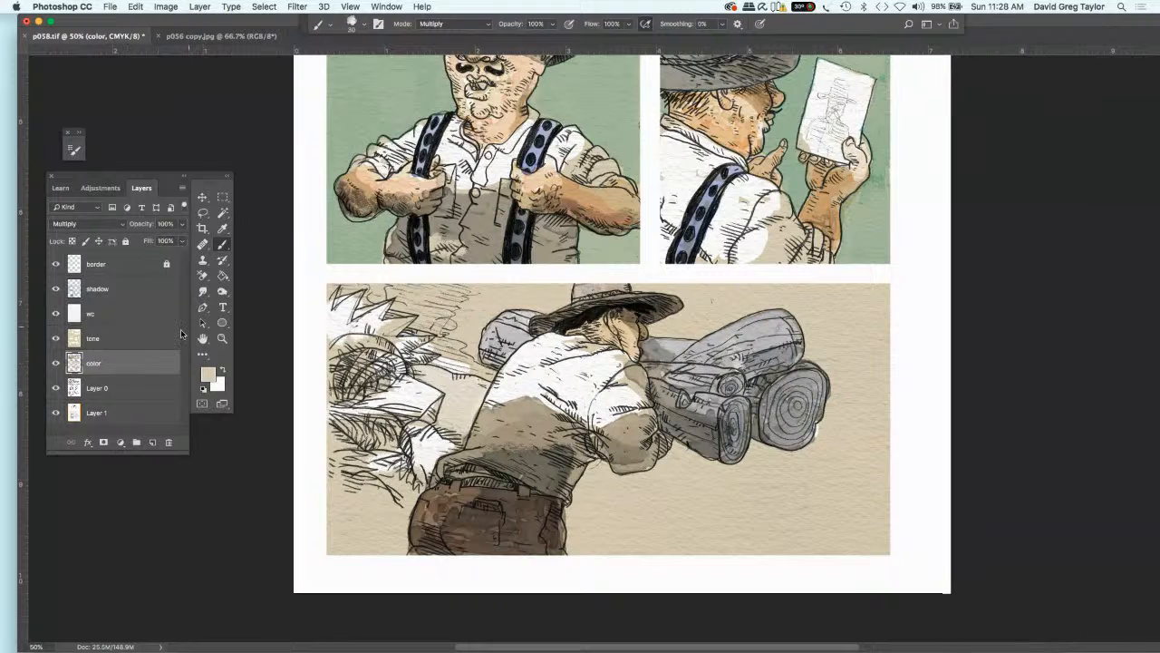
pyautogui.click(207, 377)
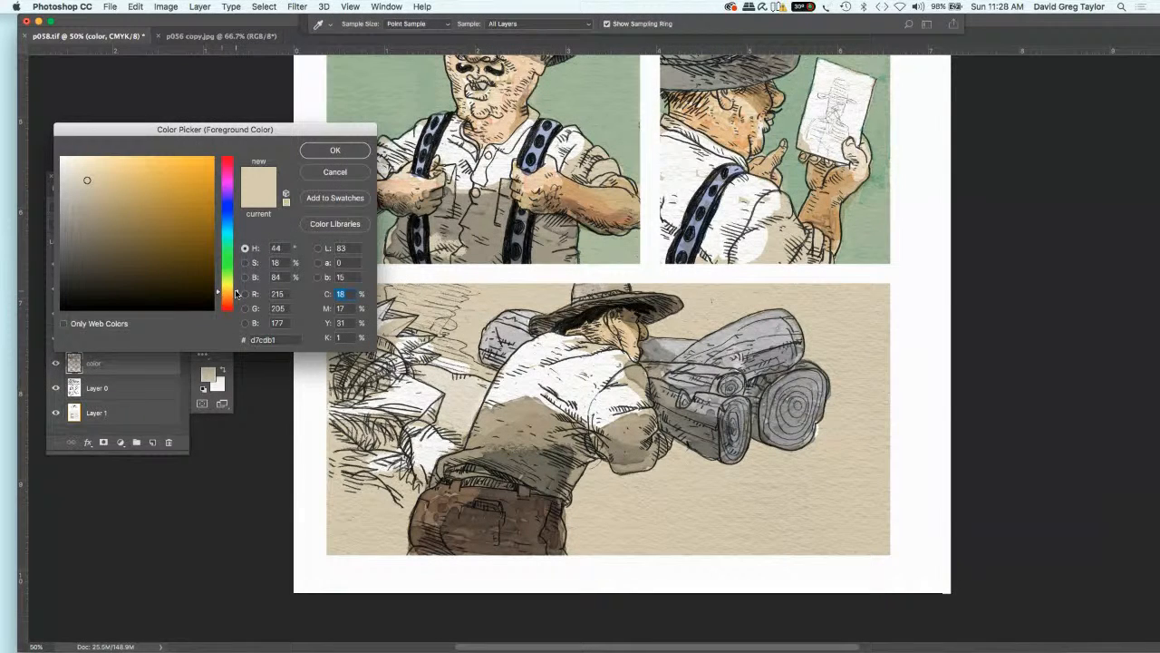
pyautogui.moveTo(236, 293); pyautogui.dragTo(235, 295)
pyautogui.moveTo(126, 170); pyautogui.dragTo(158, 176)
pyautogui.write('9')
pyautogui.click(332, 337)
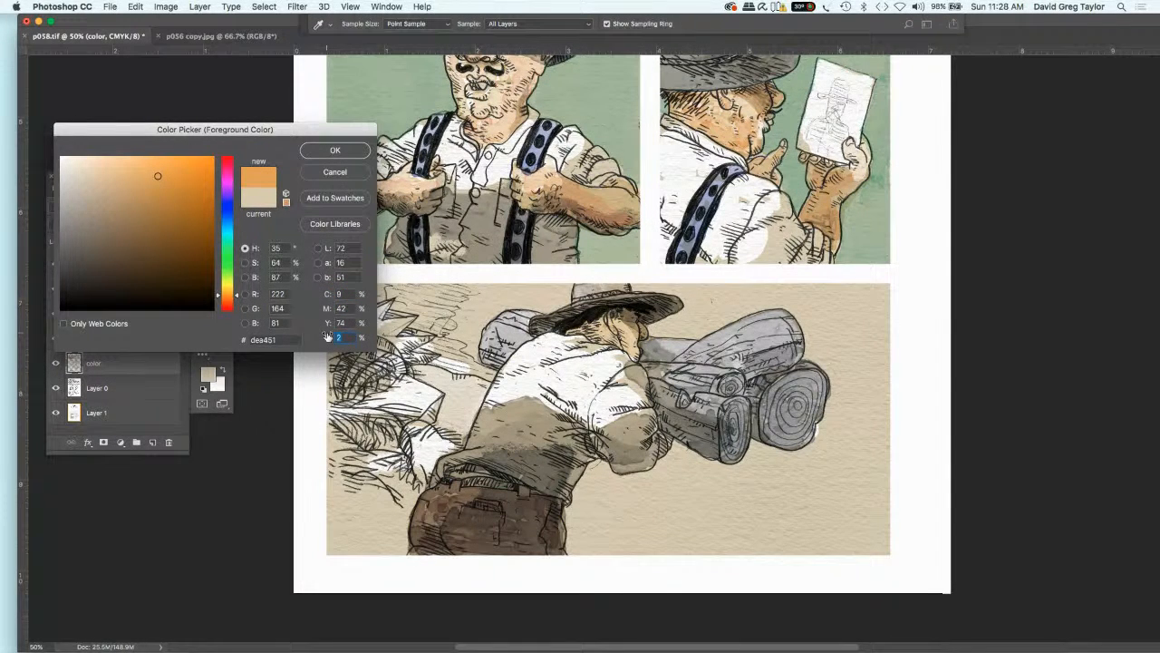
pyautogui.write('0')
pyautogui.click(312, 152)
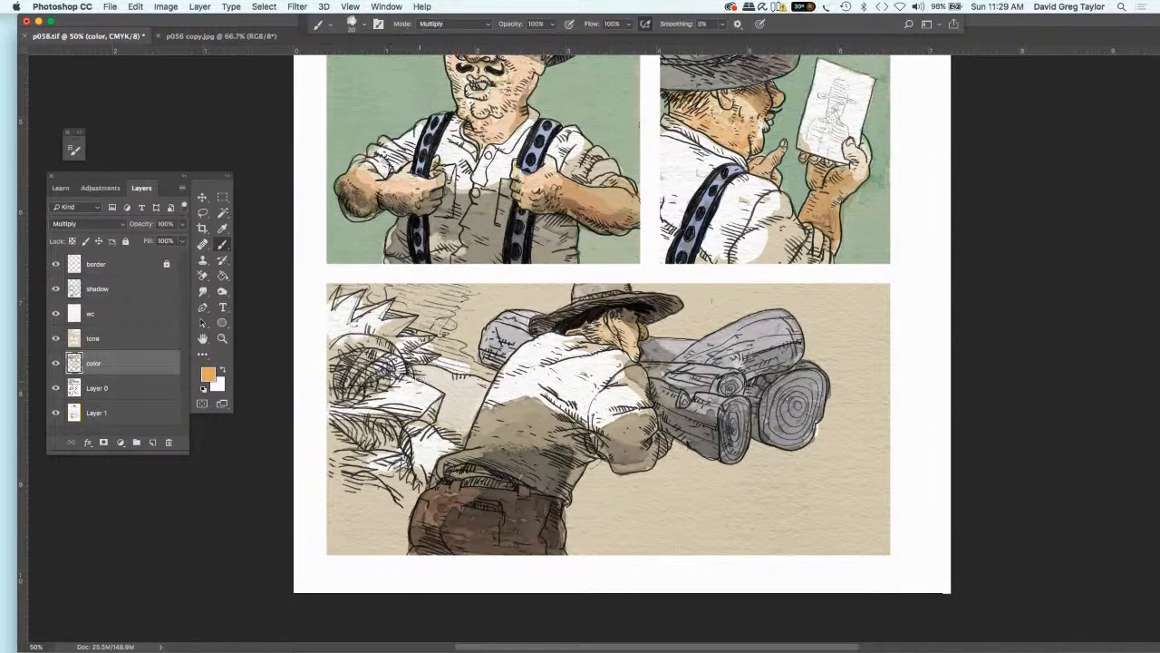
# - Paint the spiky foliage, grasses and ground behind the man light orange on the color layer
pyautogui.moveTo(422, 378)
pyautogui.mouseDown()
pyautogui.moveTo(483, 387)
pyautogui.moveTo(459, 446)
pyautogui.moveTo(449, 426)
pyautogui.moveTo(464, 398)
pyautogui.moveTo(457, 392)
pyautogui.moveTo(446, 415)
pyautogui.moveTo(445, 389)
pyautogui.moveTo(468, 392)
pyautogui.moveTo(459, 408)
pyautogui.mouseUp()
pyautogui.moveTo(399, 363)
pyautogui.mouseDown()
pyautogui.moveTo(379, 379)
pyautogui.moveTo(395, 361)
pyautogui.moveTo(426, 359)
pyautogui.moveTo(371, 343)
pyautogui.moveTo(414, 355)
pyautogui.moveTo(372, 329)
pyautogui.moveTo(419, 344)
pyautogui.moveTo(373, 313)
pyautogui.moveTo(360, 335)
pyautogui.moveTo(399, 324)
pyautogui.moveTo(367, 319)
pyautogui.moveTo(403, 319)
pyautogui.moveTo(352, 318)
pyautogui.moveTo(363, 331)
pyautogui.moveTo(332, 303)
pyautogui.mouseUp()
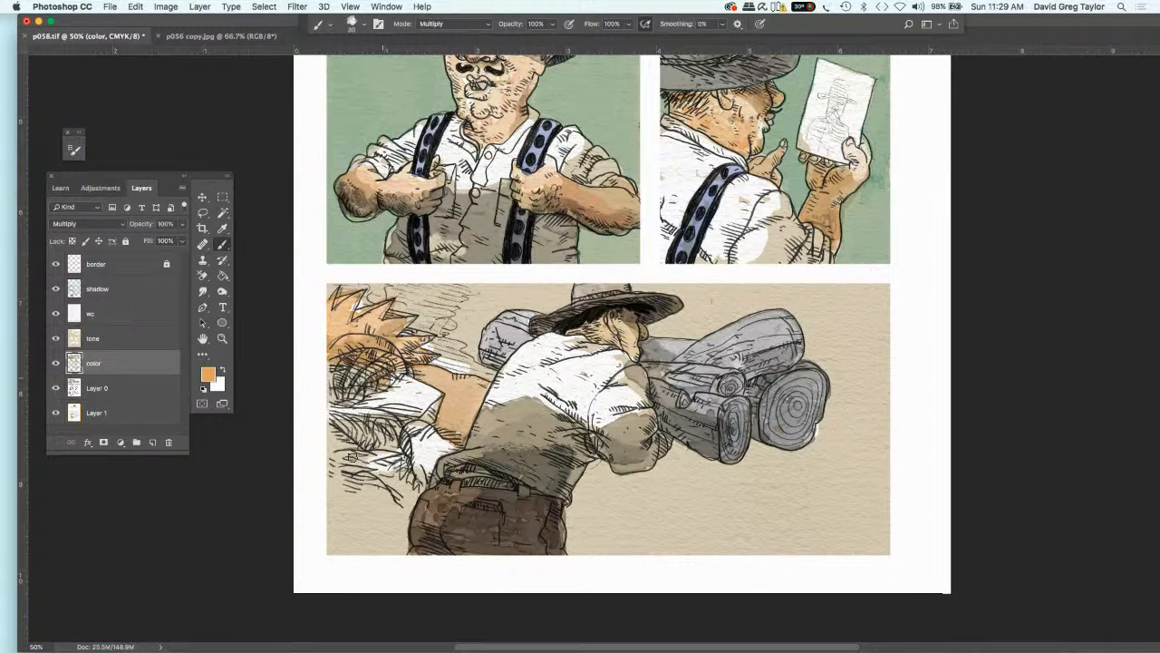
pyautogui.moveTo(334, 366)
pyautogui.mouseDown()
pyautogui.moveTo(400, 404)
pyautogui.moveTo(364, 408)
pyautogui.moveTo(432, 407)
pyautogui.moveTo(418, 383)
pyautogui.moveTo(440, 388)
pyautogui.moveTo(419, 417)
pyautogui.moveTo(442, 419)
pyautogui.moveTo(455, 443)
pyautogui.moveTo(400, 504)
pyautogui.mouseUp()
pyautogui.moveTo(400, 446)
pyautogui.mouseDown()
pyautogui.moveTo(379, 497)
pyautogui.moveTo(339, 471)
pyautogui.mouseUp()
pyautogui.moveTo(350, 418)
pyautogui.mouseDown()
pyautogui.moveTo(328, 460)
pyautogui.moveTo(348, 466)
pyautogui.moveTo(328, 482)
pyautogui.mouseUp()
pyautogui.moveTo(398, 476)
pyautogui.mouseDown()
pyautogui.moveTo(337, 499)
pyautogui.moveTo(354, 511)
pyautogui.moveTo(339, 527)
pyautogui.mouseUp()
pyautogui.moveTo(379, 494); pyautogui.dragTo(328, 533)
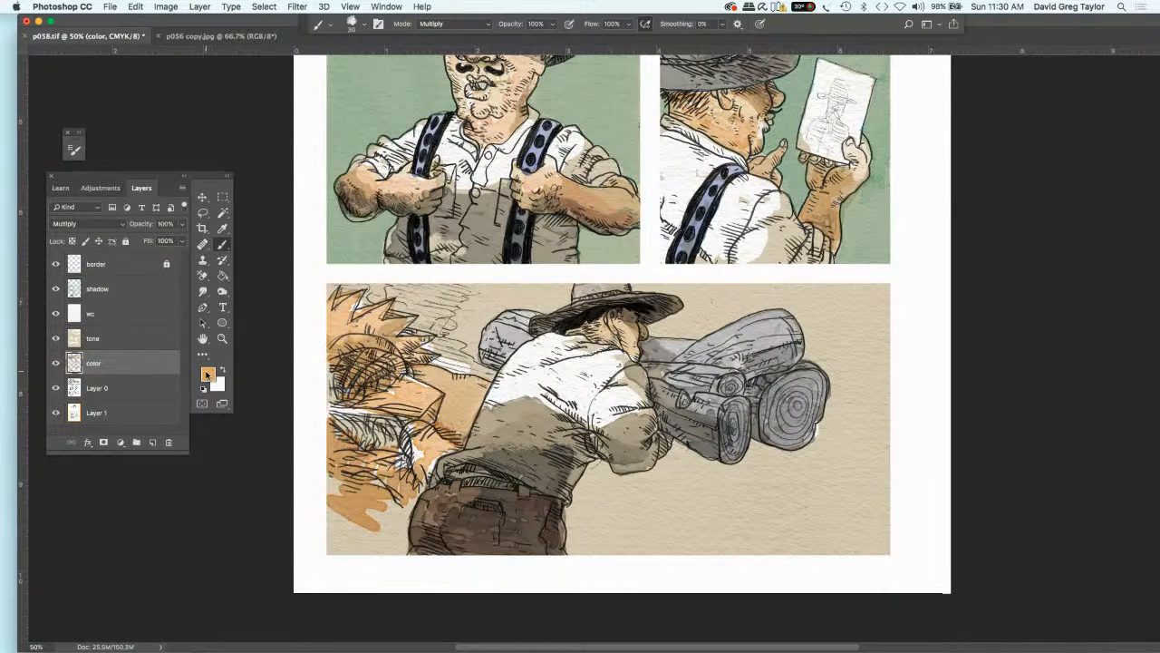
# - Set the foreground color to a deeper orange with C 19, M 61, Y 99, K 0
pyautogui.click(206, 374)
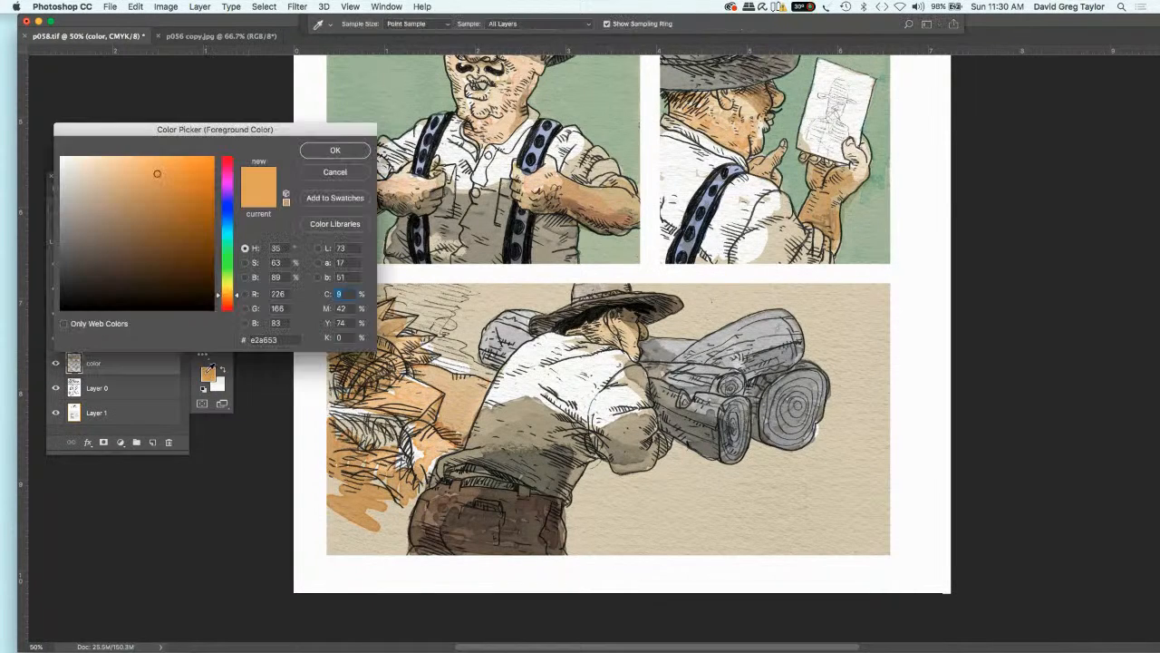
pyautogui.click(198, 199)
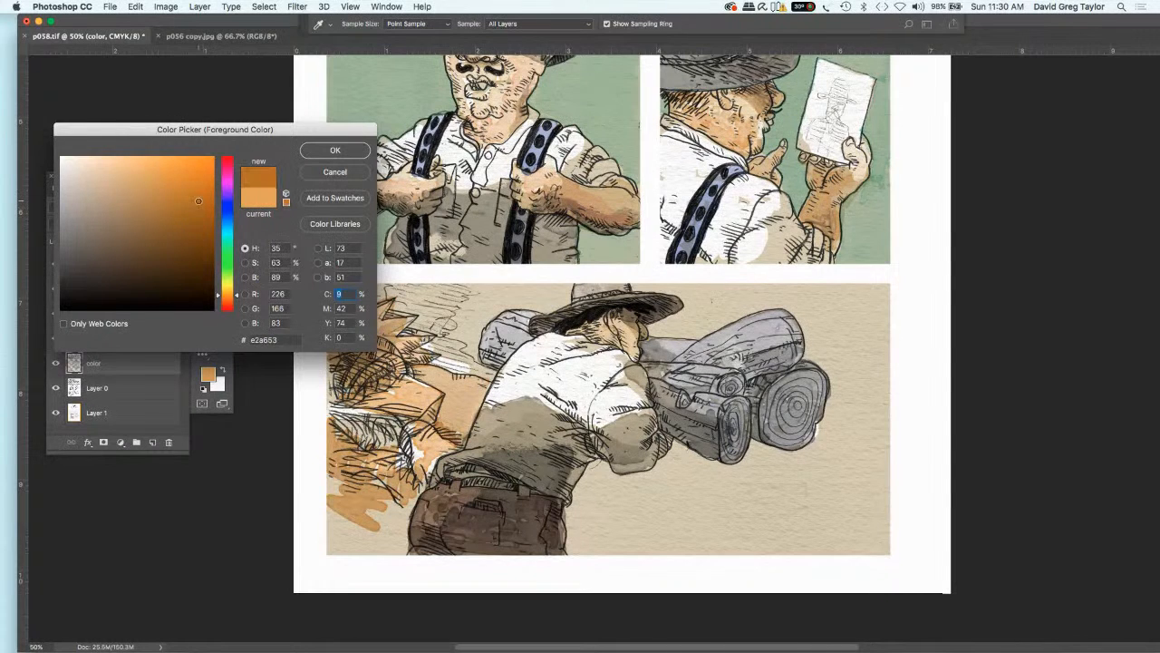
pyautogui.click(343, 338)
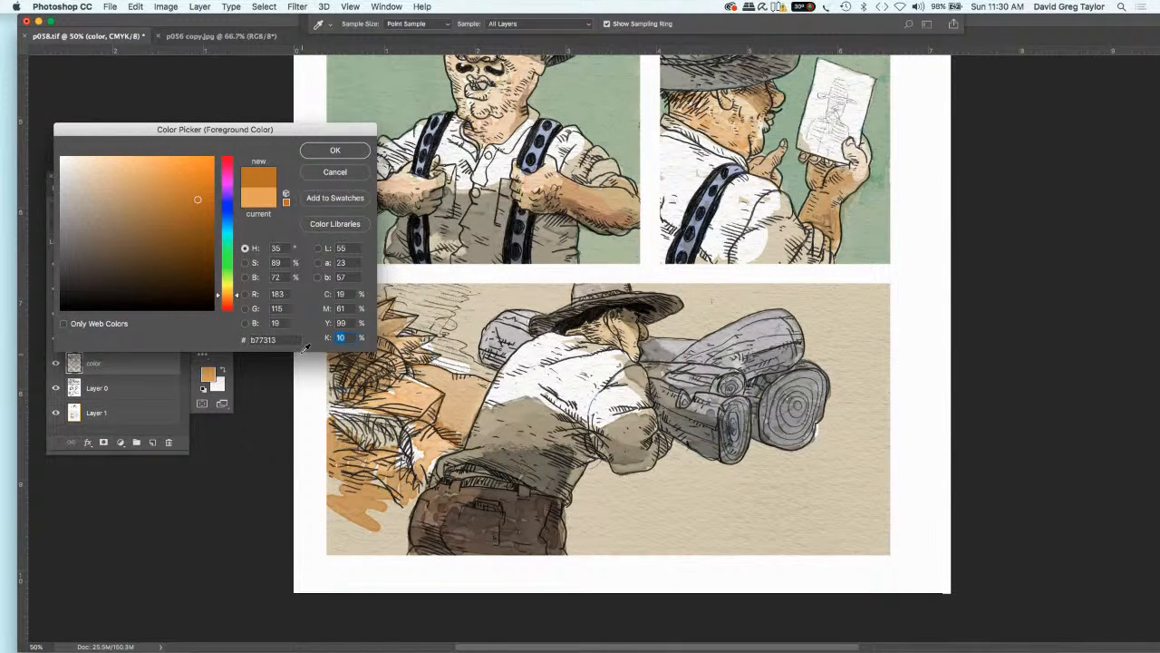
pyautogui.write('0')
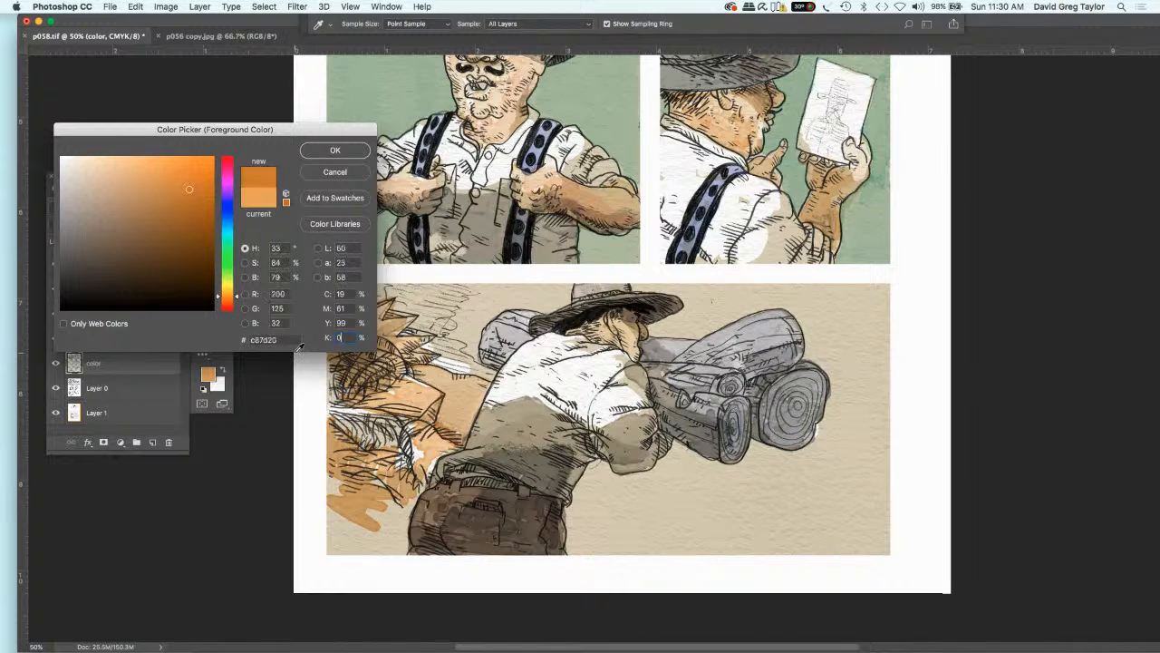
pyautogui.click(308, 153)
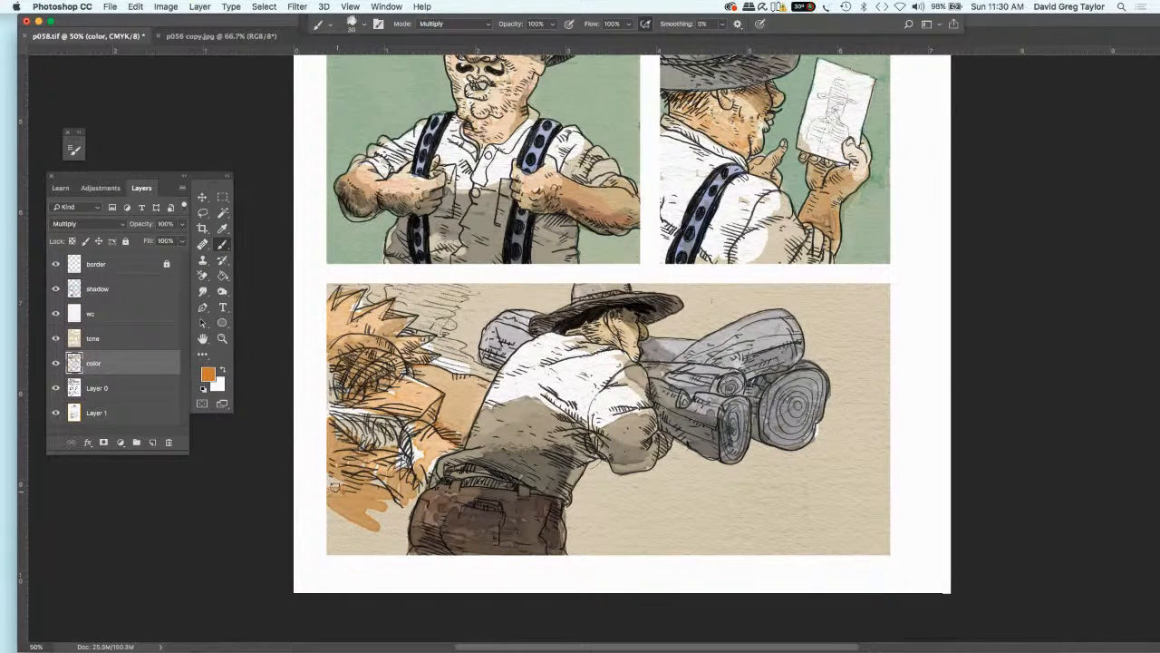
# - Paint the ground behind the man with overlapping orange brush strokes on the color layer, deepening it to a reddish orange near the panel's lower corner
pyautogui.moveTo(327, 495)
pyautogui.mouseDown()
pyautogui.moveTo(345, 521)
pyautogui.moveTo(369, 506)
pyautogui.moveTo(401, 508)
pyautogui.moveTo(424, 466)
pyautogui.moveTo(403, 549)
pyautogui.moveTo(382, 542)
pyautogui.moveTo(394, 513)
pyautogui.moveTo(327, 558)
pyautogui.moveTo(372, 556)
pyautogui.moveTo(321, 549)
pyautogui.mouseUp()
pyautogui.click(377, 469)
pyautogui.click(378, 461)
pyautogui.click(360, 376)
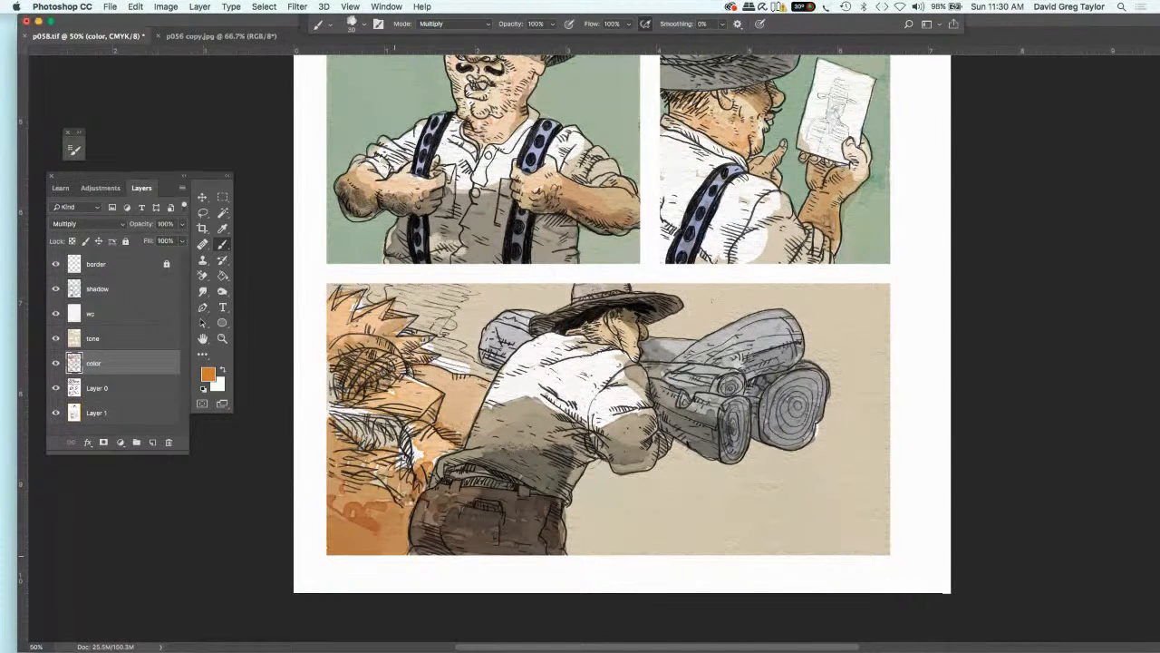
pyautogui.moveTo(386, 463)
pyautogui.mouseDown()
pyautogui.moveTo(361, 500)
pyautogui.moveTo(399, 509)
pyautogui.moveTo(369, 500)
pyautogui.moveTo(374, 508)
pyautogui.mouseUp()
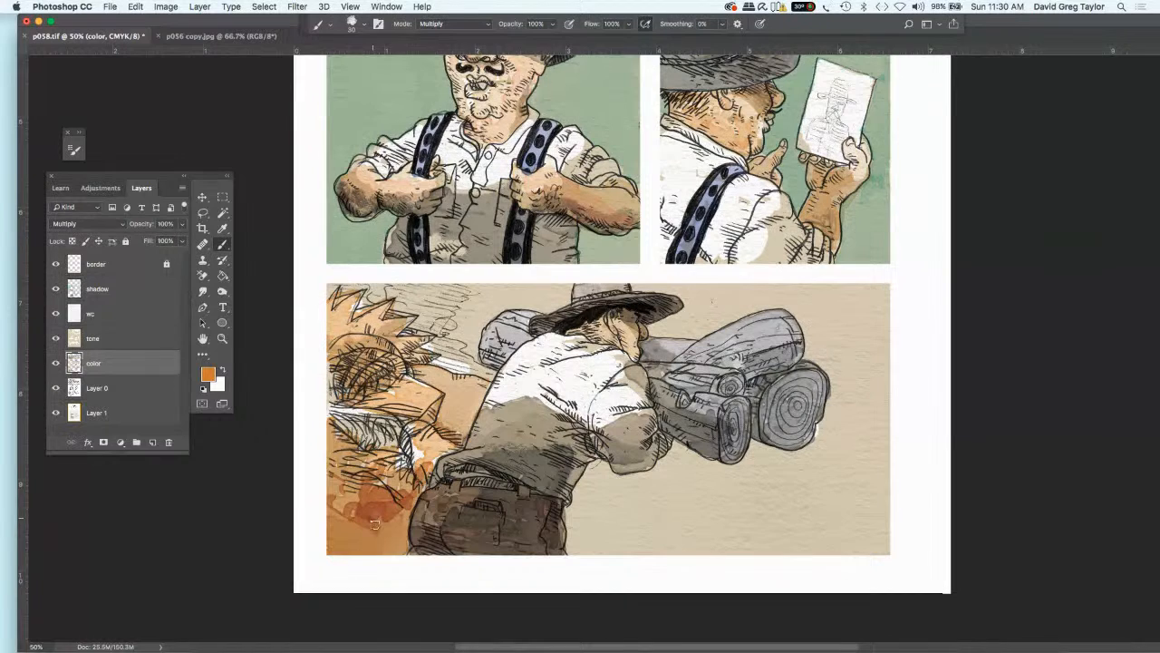
pyautogui.moveTo(407, 499)
pyautogui.mouseDown()
pyautogui.moveTo(400, 549)
pyautogui.moveTo(385, 543)
pyautogui.moveTo(387, 521)
pyautogui.moveTo(335, 512)
pyautogui.moveTo(374, 536)
pyautogui.moveTo(377, 546)
pyautogui.moveTo(322, 545)
pyautogui.moveTo(372, 550)
pyautogui.moveTo(323, 555)
pyautogui.moveTo(363, 555)
pyautogui.moveTo(354, 557)
pyautogui.moveTo(395, 515)
pyautogui.moveTo(397, 527)
pyautogui.moveTo(304, 535)
pyautogui.moveTo(390, 550)
pyautogui.moveTo(331, 535)
pyautogui.moveTo(384, 520)
pyautogui.moveTo(332, 497)
pyautogui.moveTo(332, 537)
pyautogui.moveTo(387, 537)
pyautogui.moveTo(333, 516)
pyautogui.moveTo(381, 519)
pyautogui.moveTo(336, 511)
pyautogui.moveTo(365, 508)
pyautogui.mouseUp()
pyautogui.moveTo(390, 425)
pyautogui.mouseDown()
pyautogui.moveTo(348, 427)
pyautogui.moveTo(330, 411)
pyautogui.moveTo(337, 394)
pyautogui.moveTo(362, 494)
pyautogui.mouseUp()
pyautogui.moveTo(362, 493); pyautogui.dragTo(404, 447)
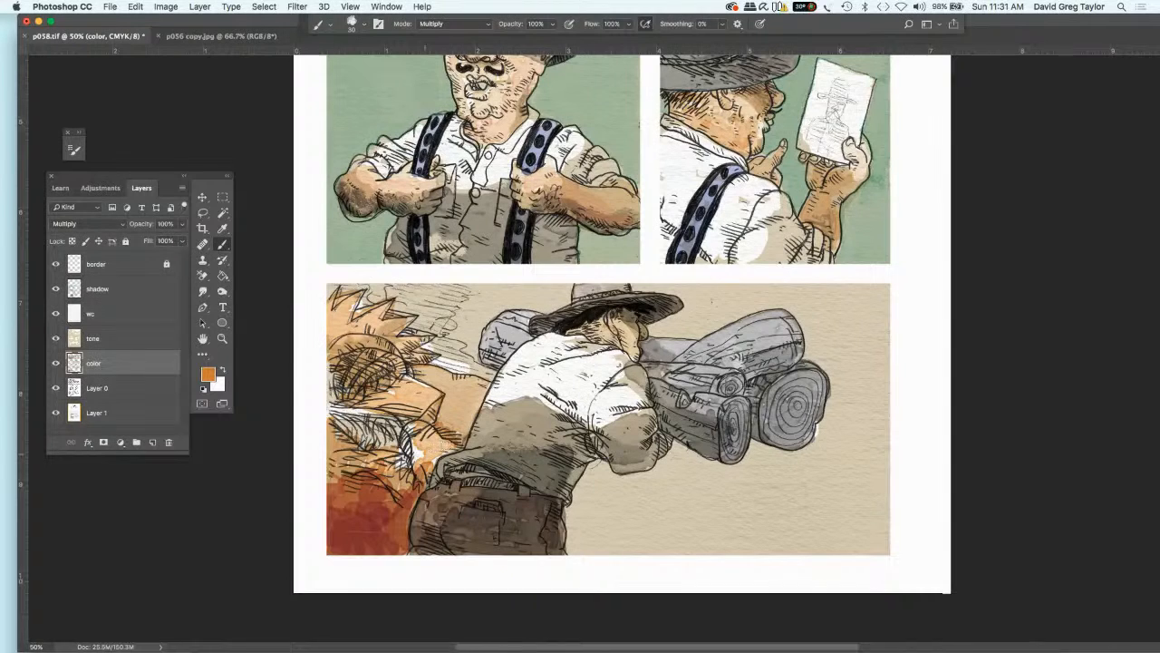
# - Layer the deeper orange over the dry grasses and the round, densely hatched form behind the man
pyautogui.moveTo(331, 385)
pyautogui.mouseDown()
pyautogui.moveTo(408, 458)
pyautogui.moveTo(435, 440)
pyautogui.moveTo(409, 461)
pyautogui.mouseUp()
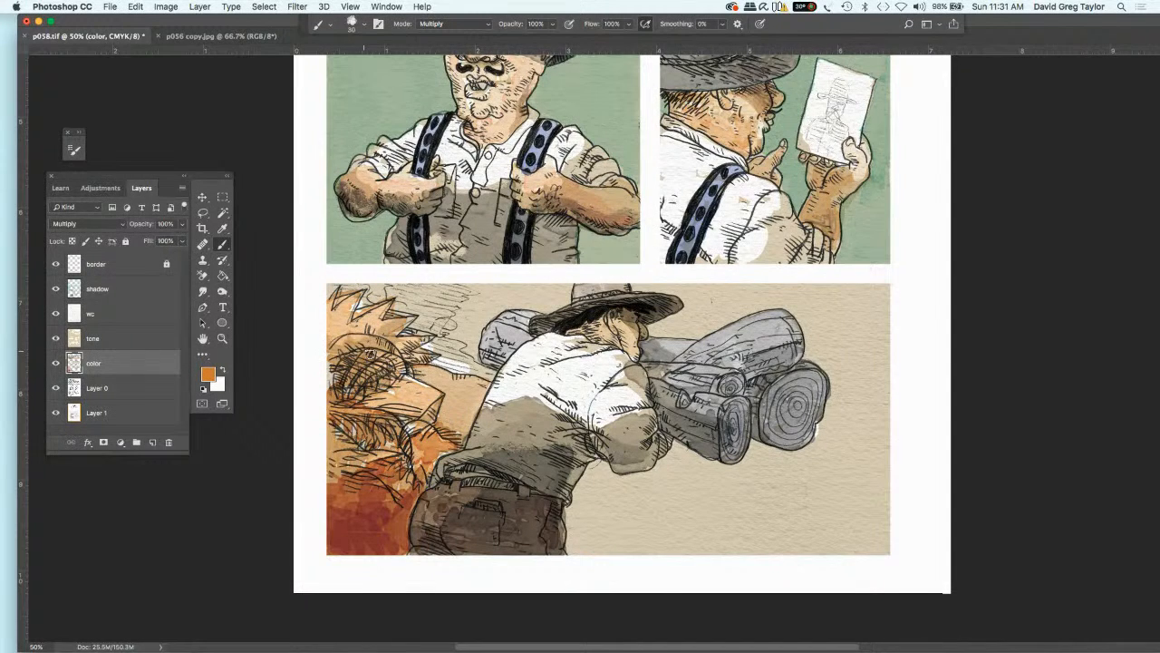
pyautogui.moveTo(370, 354)
pyautogui.mouseDown()
pyautogui.moveTo(353, 381)
pyautogui.moveTo(344, 363)
pyautogui.moveTo(360, 380)
pyautogui.moveTo(399, 362)
pyautogui.moveTo(372, 380)
pyautogui.moveTo(344, 364)
pyautogui.moveTo(341, 374)
pyautogui.mouseUp()
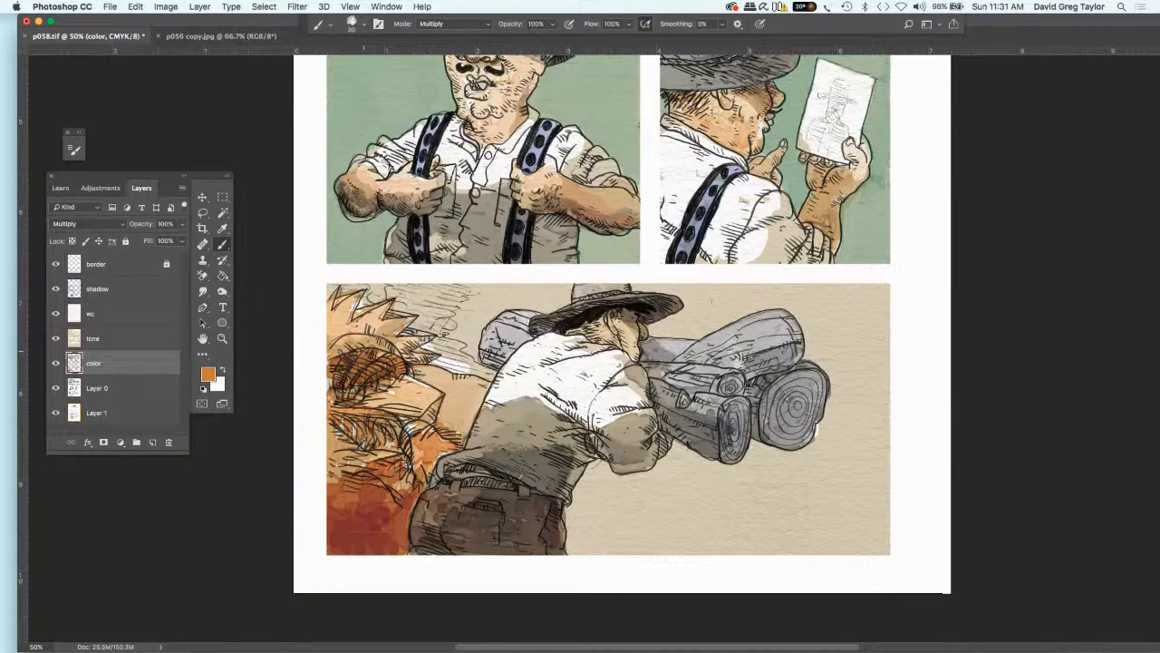
pyautogui.moveTo(413, 366); pyautogui.dragTo(381, 383)
# - Set the foreground to a muted brown with C 33, M 46, Y 62, K 23 and shade the spiky foliage, grasses and ground
pyautogui.click(207, 375)
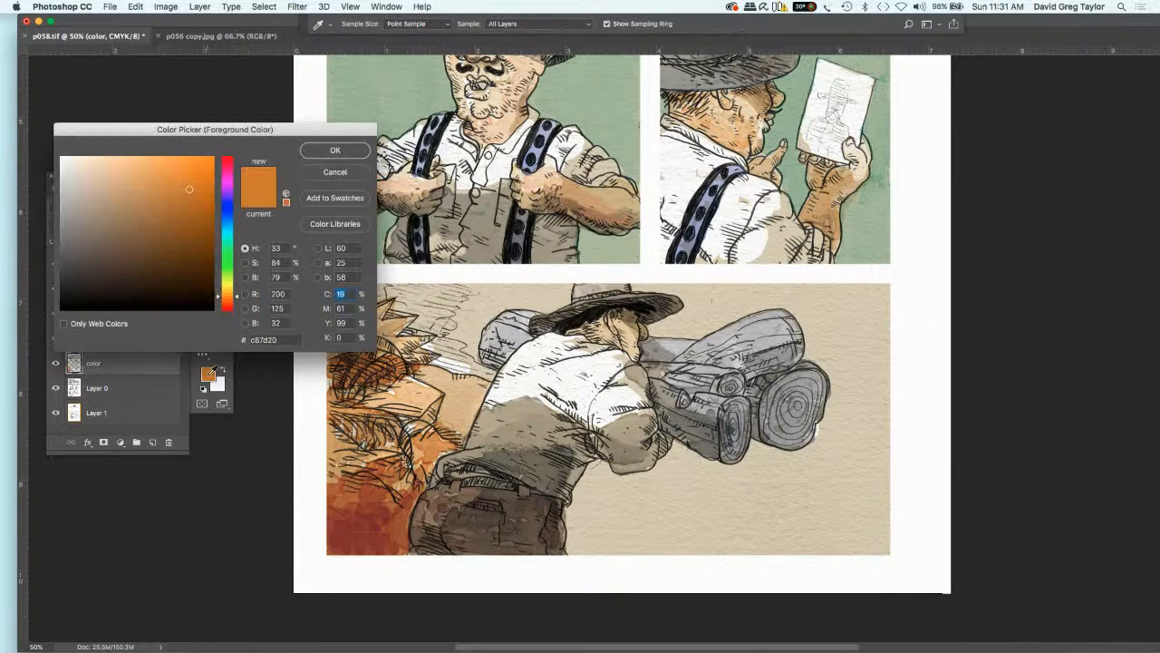
pyautogui.click(124, 223)
pyautogui.click(125, 221)
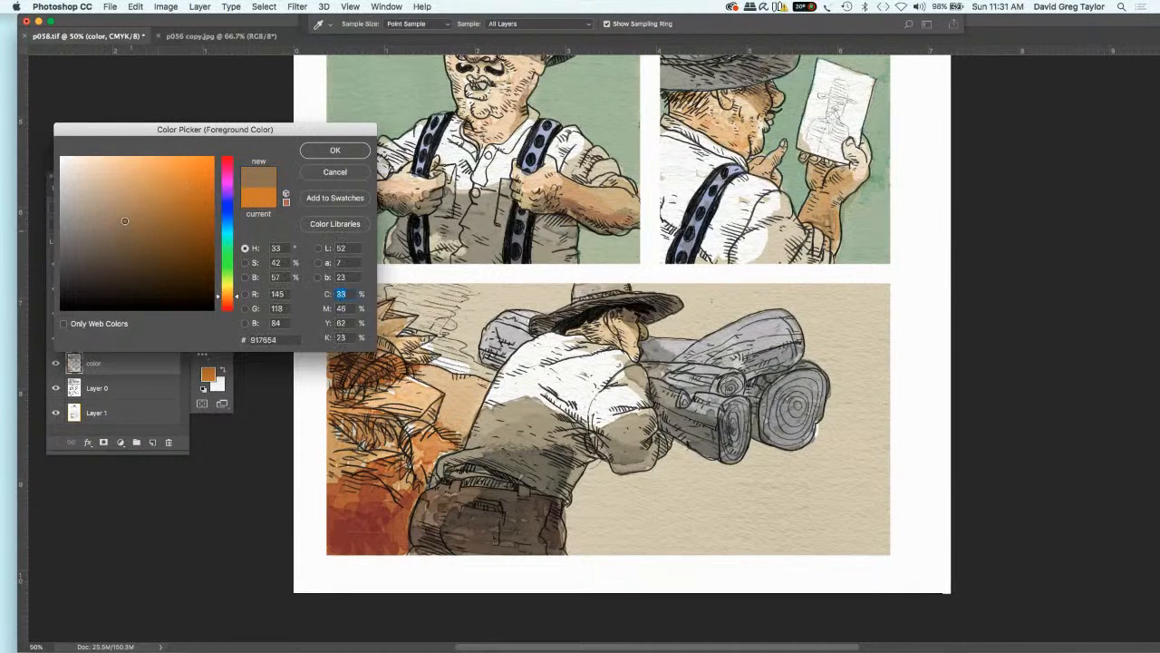
pyautogui.click(313, 150)
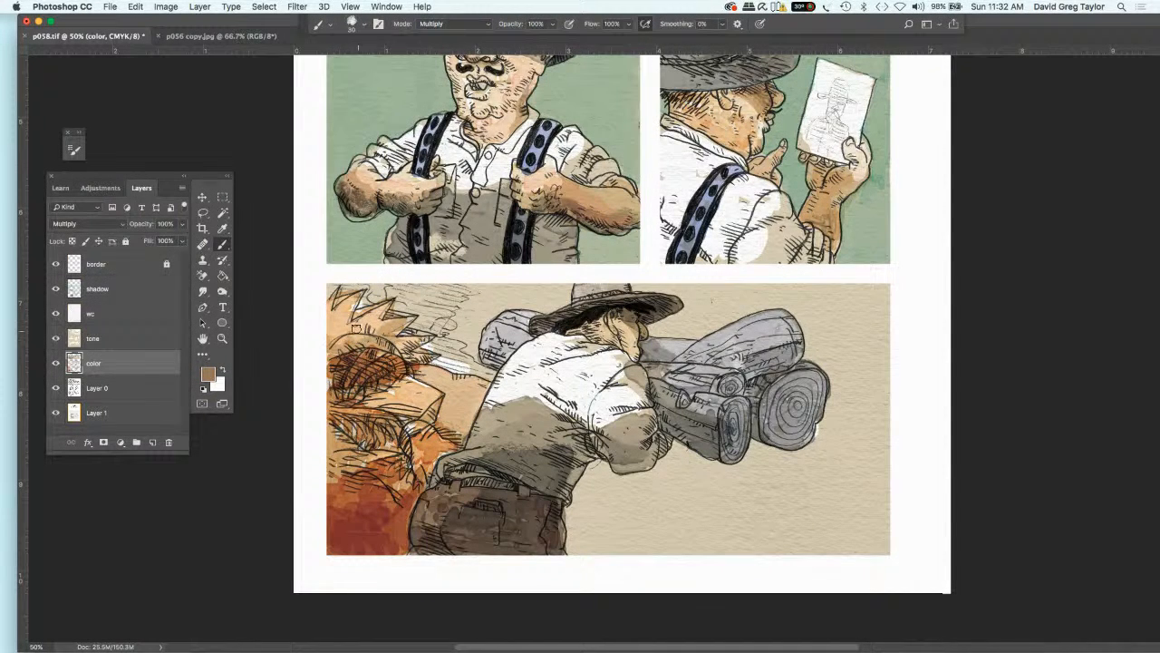
pyautogui.moveTo(356, 328)
pyautogui.mouseDown()
pyautogui.moveTo(390, 313)
pyautogui.moveTo(376, 306)
pyautogui.moveTo(353, 326)
pyautogui.moveTo(351, 299)
pyautogui.moveTo(324, 342)
pyautogui.moveTo(318, 324)
pyautogui.moveTo(403, 321)
pyautogui.moveTo(375, 311)
pyautogui.moveTo(342, 330)
pyautogui.moveTo(348, 306)
pyautogui.moveTo(327, 317)
pyautogui.moveTo(336, 343)
pyautogui.moveTo(367, 324)
pyautogui.moveTo(390, 343)
pyautogui.moveTo(422, 339)
pyautogui.moveTo(367, 356)
pyautogui.moveTo(323, 352)
pyautogui.moveTo(388, 392)
pyautogui.moveTo(335, 404)
pyautogui.moveTo(310, 377)
pyautogui.moveTo(324, 379)
pyautogui.mouseUp()
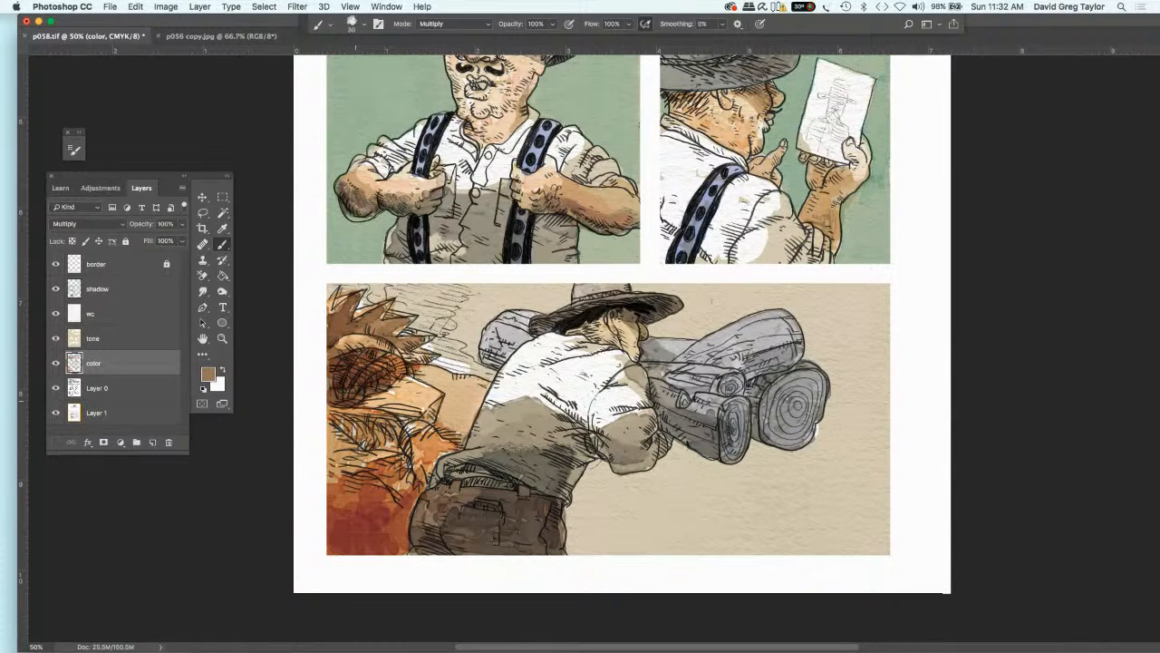
pyautogui.moveTo(417, 424)
pyautogui.mouseDown()
pyautogui.moveTo(373, 444)
pyautogui.moveTo(324, 428)
pyautogui.moveTo(329, 478)
pyautogui.moveTo(370, 504)
pyautogui.moveTo(334, 527)
pyautogui.moveTo(325, 490)
pyautogui.moveTo(387, 504)
pyautogui.moveTo(395, 526)
pyautogui.moveTo(407, 508)
pyautogui.moveTo(407, 550)
pyautogui.moveTo(404, 530)
pyautogui.moveTo(394, 553)
pyautogui.moveTo(334, 547)
pyautogui.moveTo(310, 510)
pyautogui.mouseUp()
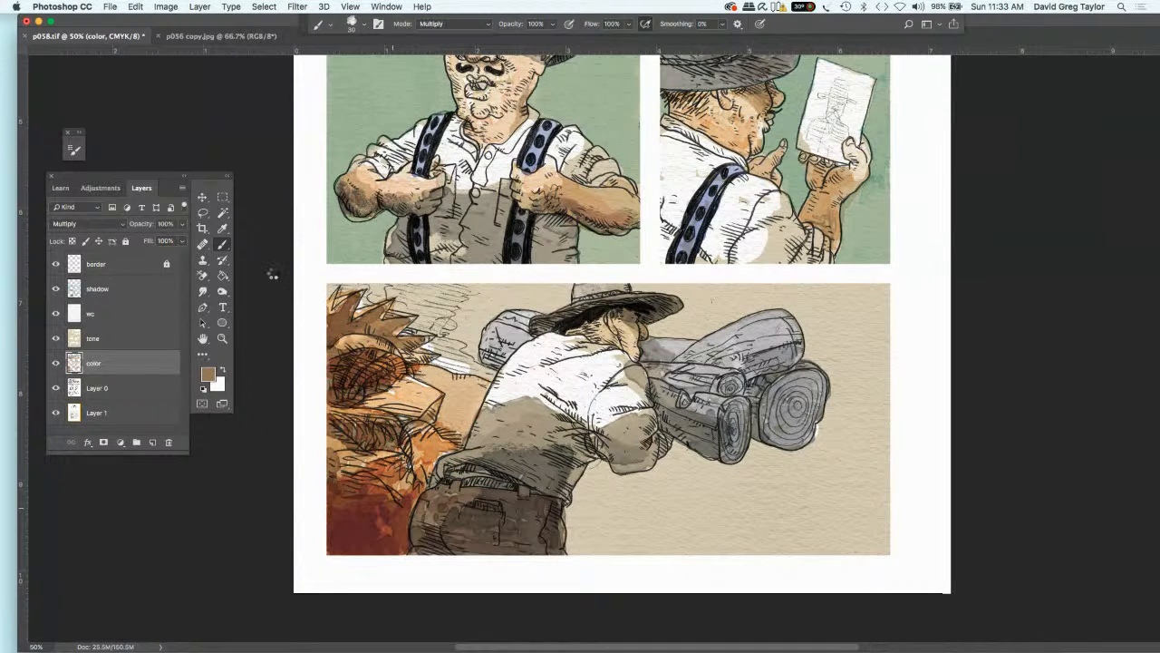
# - Sample the middle panel's green background and paint it on the shadow layer across the scribbled area between the spiky foliage and the hat
pyautogui.click(222, 228)
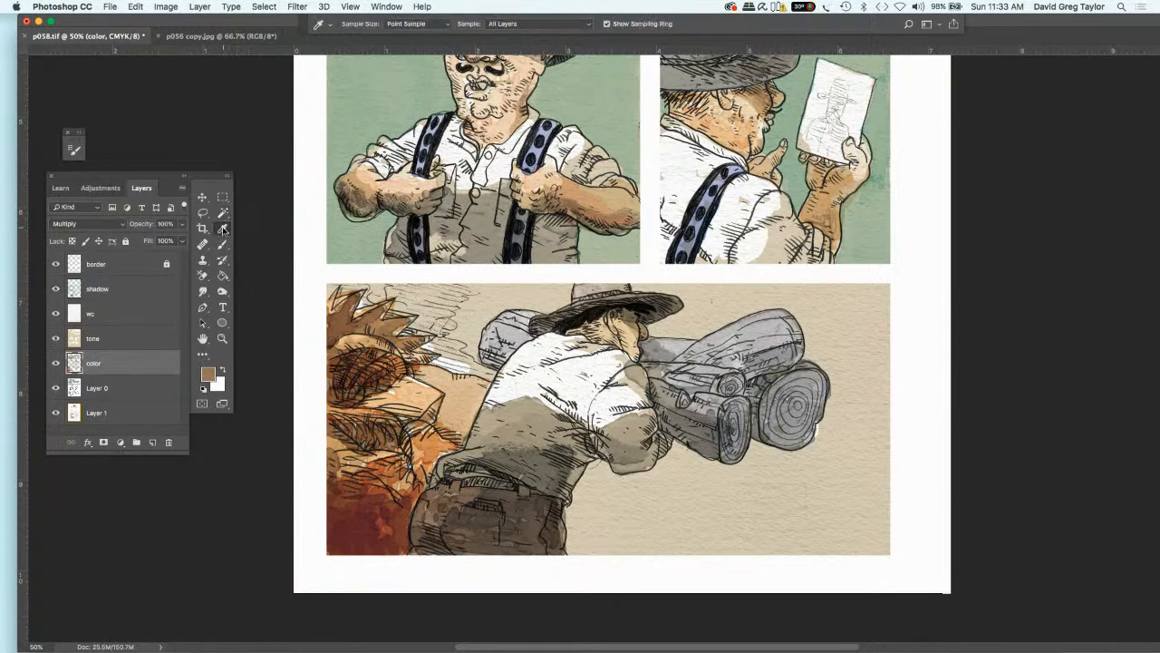
pyautogui.click(345, 228)
pyautogui.click(221, 244)
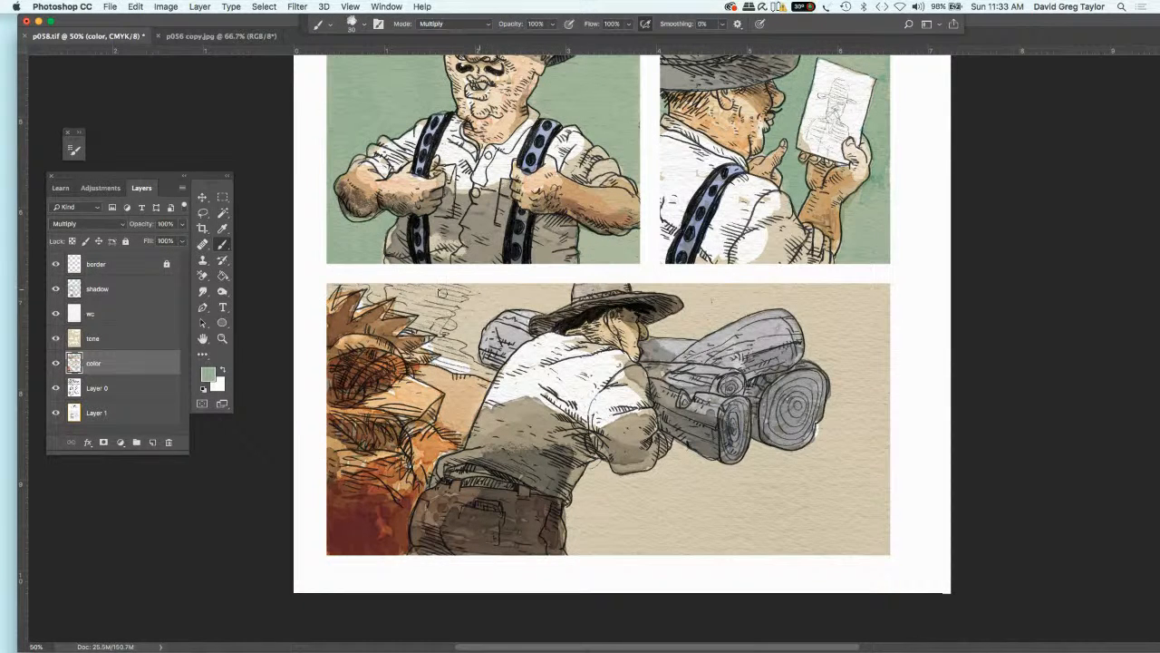
pyautogui.click(135, 288)
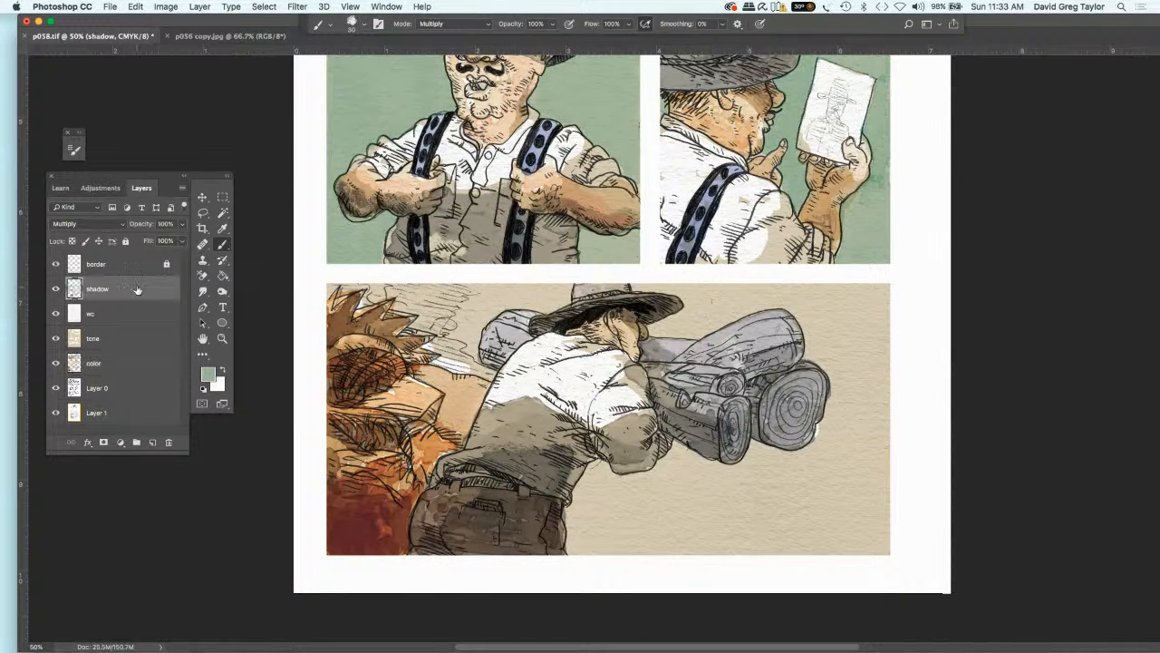
pyautogui.moveTo(522, 283)
pyautogui.mouseDown()
pyautogui.moveTo(569, 288)
pyautogui.moveTo(549, 307)
pyautogui.moveTo(518, 301)
pyautogui.moveTo(555, 298)
pyautogui.moveTo(541, 291)
pyautogui.moveTo(492, 281)
pyautogui.moveTo(492, 295)
pyautogui.moveTo(520, 298)
pyautogui.moveTo(474, 332)
pyautogui.moveTo(482, 374)
pyautogui.moveTo(442, 366)
pyautogui.moveTo(395, 299)
pyautogui.moveTo(341, 287)
pyautogui.moveTo(473, 286)
pyautogui.moveTo(399, 294)
pyautogui.moveTo(486, 313)
pyautogui.moveTo(444, 354)
pyautogui.moveTo(449, 323)
pyautogui.moveTo(462, 327)
pyautogui.moveTo(410, 295)
pyautogui.mouseUp()
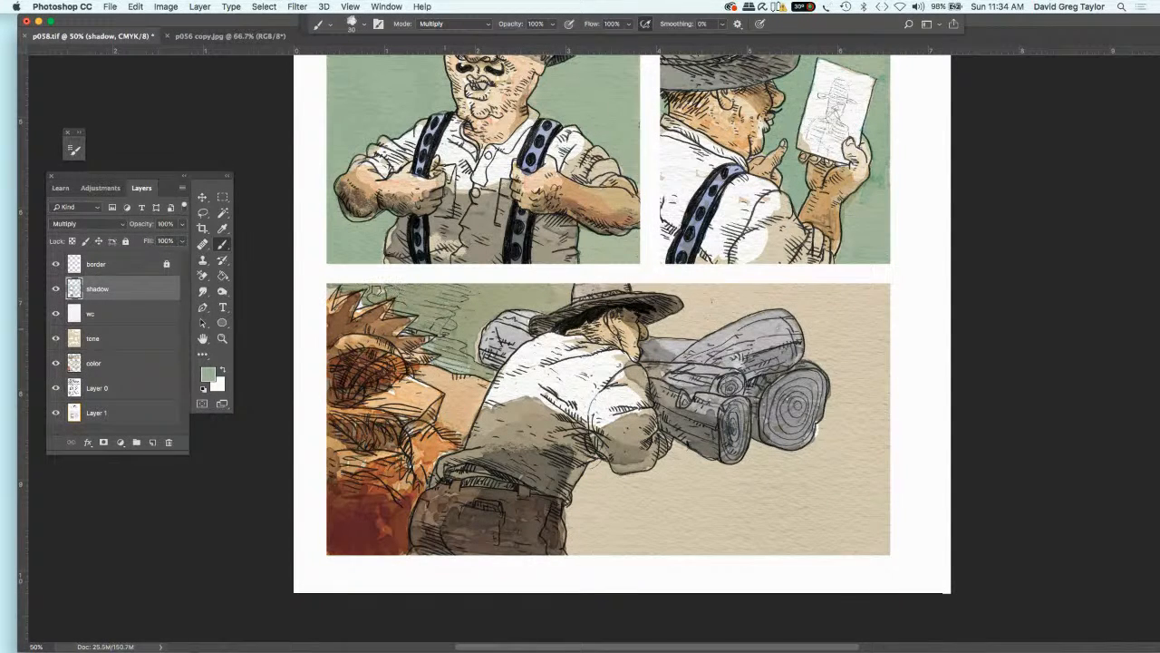
# - Build up darker green strokes around the log, hat and foliage, and tint the ground strip beside the man's back with the same green
pyautogui.click(384, 295)
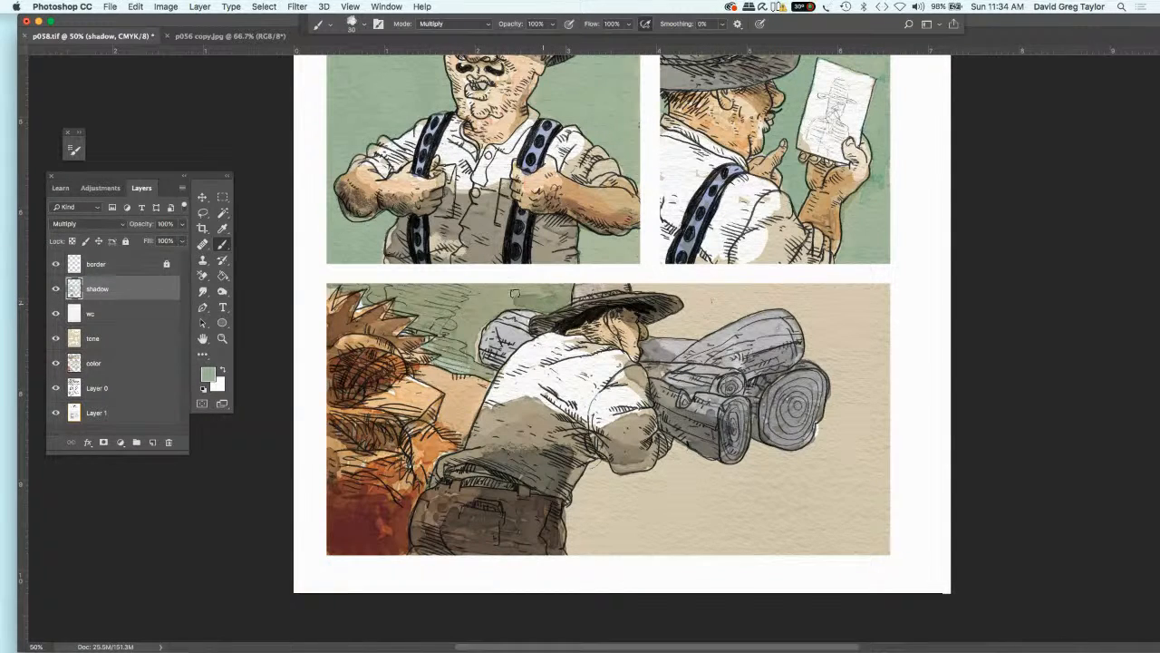
pyautogui.moveTo(515, 290); pyautogui.dragTo(567, 290)
pyautogui.moveTo(501, 308)
pyautogui.mouseDown()
pyautogui.moveTo(505, 297)
pyautogui.moveTo(447, 287)
pyautogui.moveTo(474, 287)
pyautogui.moveTo(408, 283)
pyautogui.moveTo(484, 296)
pyautogui.moveTo(493, 310)
pyautogui.moveTo(477, 372)
pyautogui.moveTo(489, 373)
pyautogui.moveTo(435, 360)
pyautogui.moveTo(426, 339)
pyautogui.moveTo(442, 334)
pyautogui.moveTo(424, 331)
pyautogui.moveTo(458, 322)
pyautogui.moveTo(446, 343)
pyautogui.moveTo(458, 346)
pyautogui.moveTo(476, 331)
pyautogui.mouseUp()
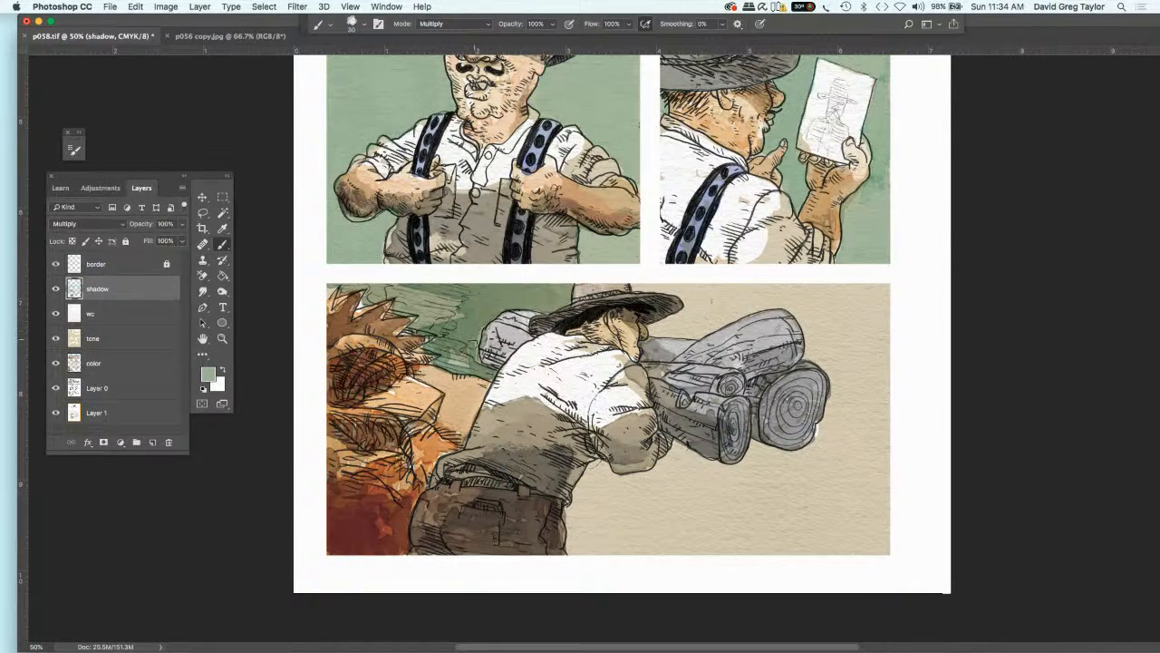
pyautogui.moveTo(464, 326); pyautogui.dragTo(422, 316)
pyautogui.moveTo(415, 332)
pyautogui.mouseDown()
pyautogui.moveTo(433, 315)
pyautogui.moveTo(395, 305)
pyautogui.moveTo(402, 291)
pyautogui.moveTo(390, 287)
pyautogui.moveTo(368, 297)
pyautogui.mouseUp()
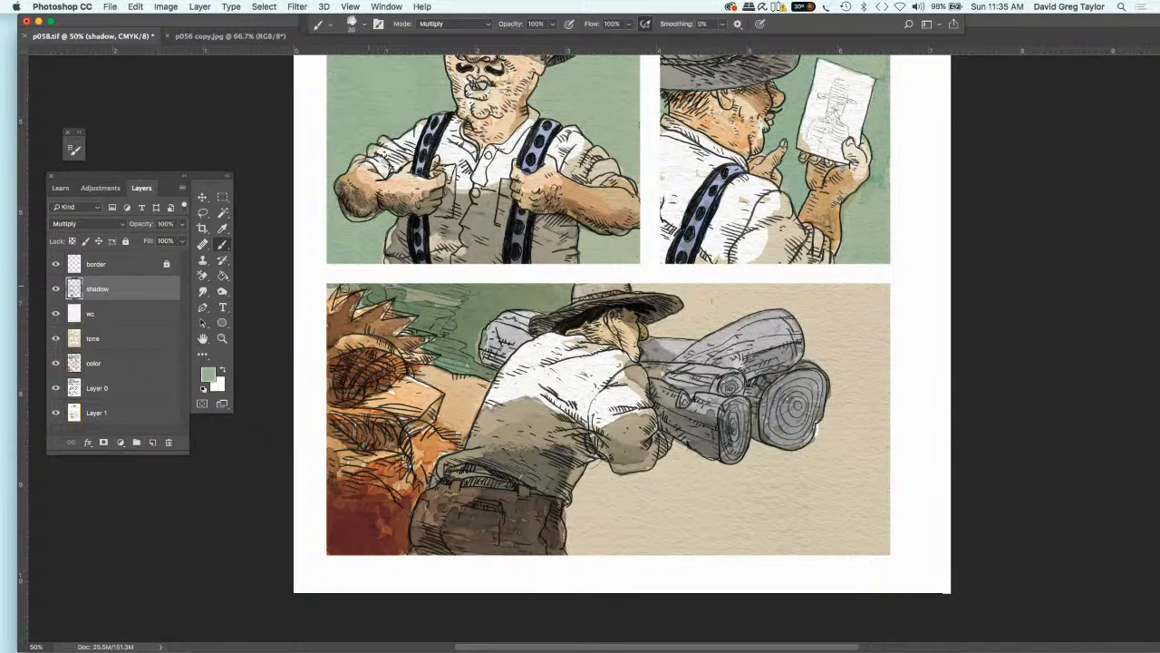
pyautogui.moveTo(381, 288); pyautogui.dragTo(420, 300)
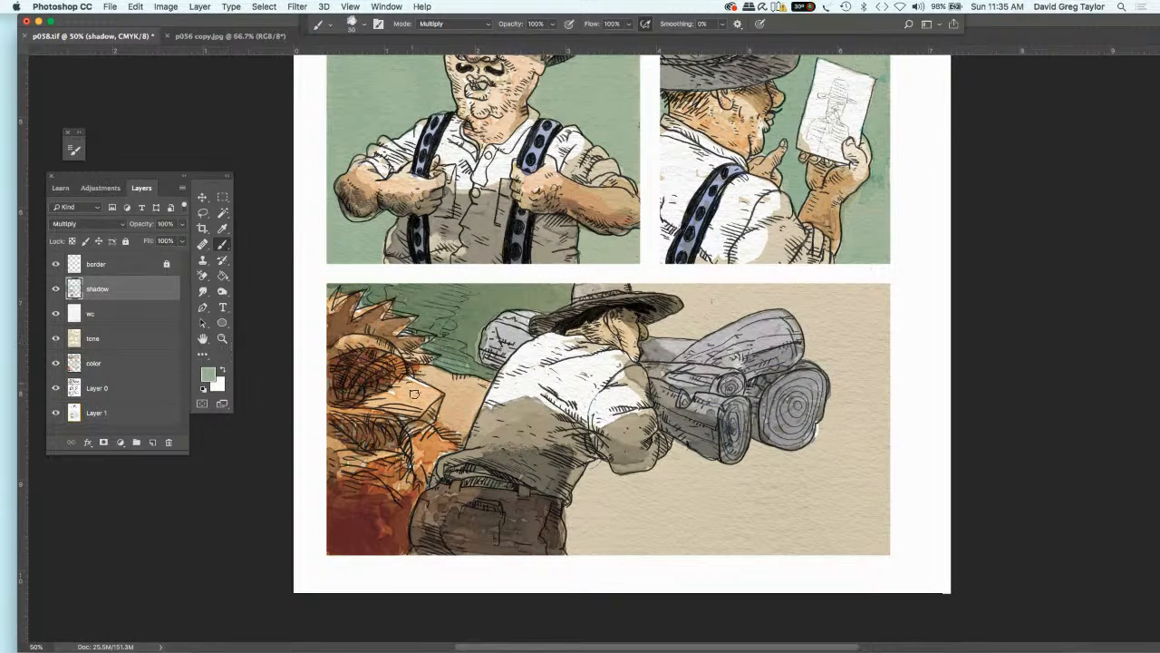
pyautogui.moveTo(462, 382)
pyautogui.mouseDown()
pyautogui.moveTo(488, 386)
pyautogui.moveTo(420, 368)
pyautogui.moveTo(417, 378)
pyautogui.moveTo(473, 400)
pyautogui.moveTo(479, 413)
pyautogui.moveTo(461, 439)
pyautogui.moveTo(463, 408)
pyautogui.moveTo(448, 431)
pyautogui.moveTo(444, 401)
pyautogui.moveTo(441, 415)
pyautogui.moveTo(435, 406)
pyautogui.moveTo(478, 390)
pyautogui.moveTo(459, 430)
pyautogui.moveTo(446, 423)
pyautogui.mouseUp()
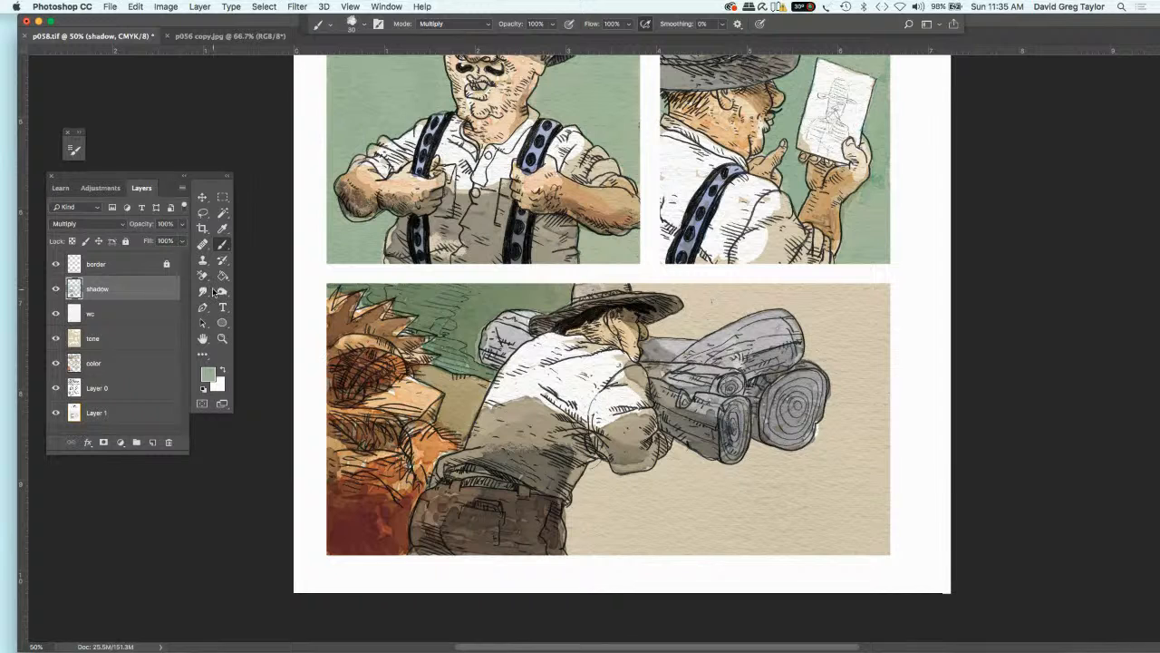
# - Lighten highlights on the foliage and round form on the shadow layer using the Dodge tool with a smaller brush
pyautogui.press('r')
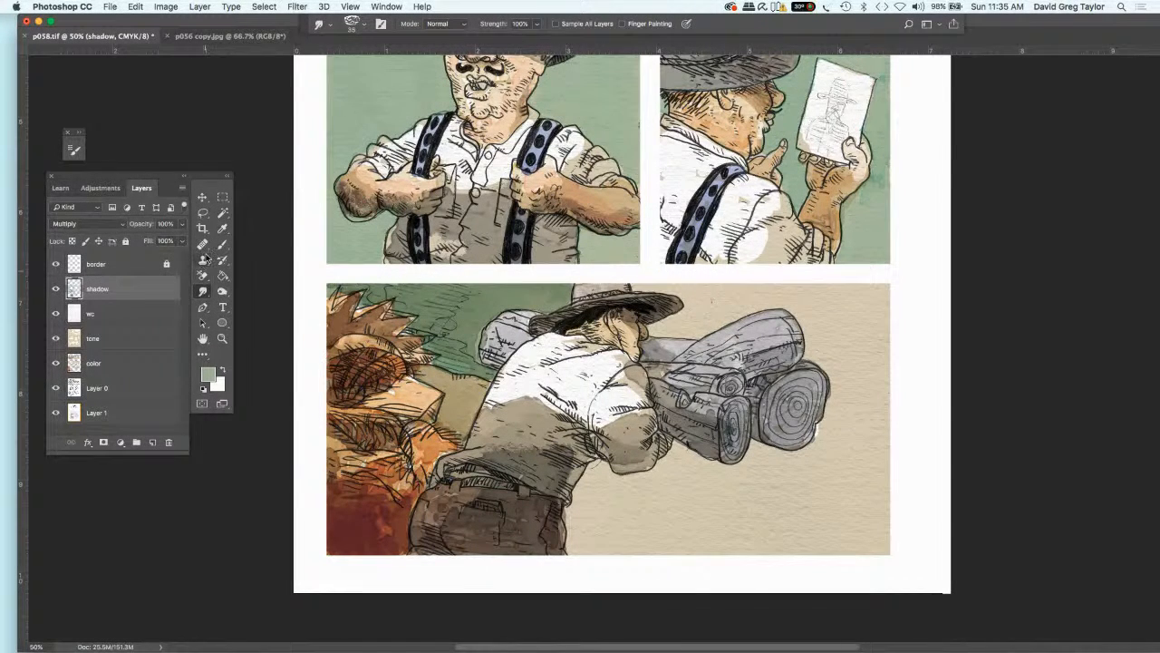
pyautogui.rightClick(222, 290)
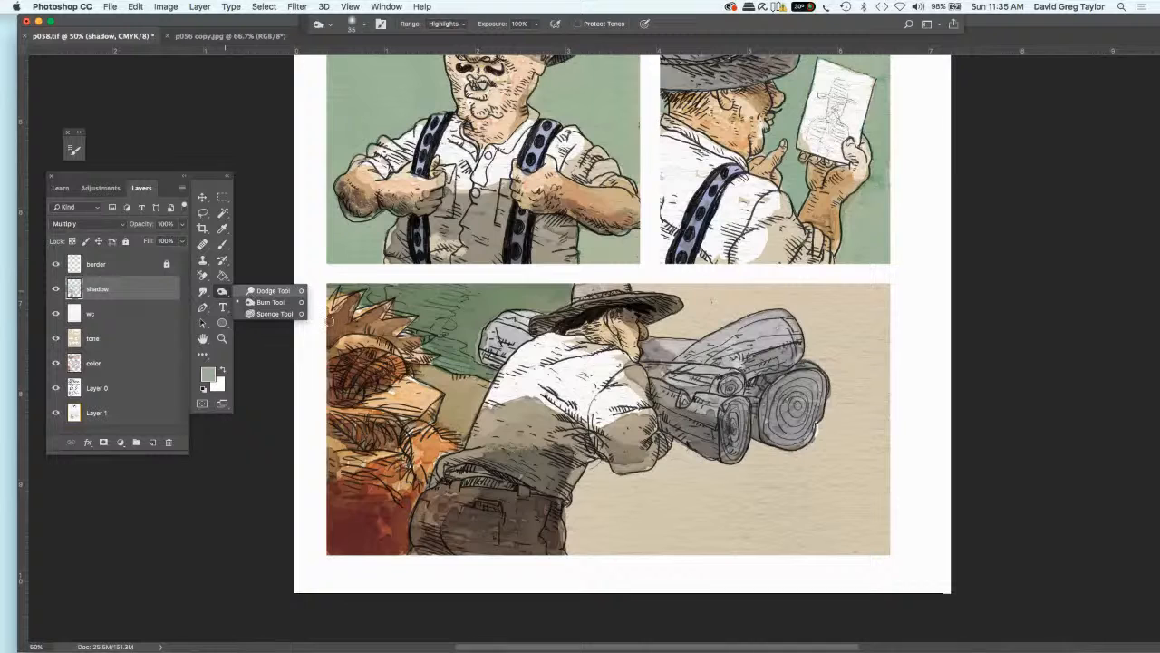
pyautogui.click(272, 287)
pyautogui.press('[')
pyautogui.press('[')
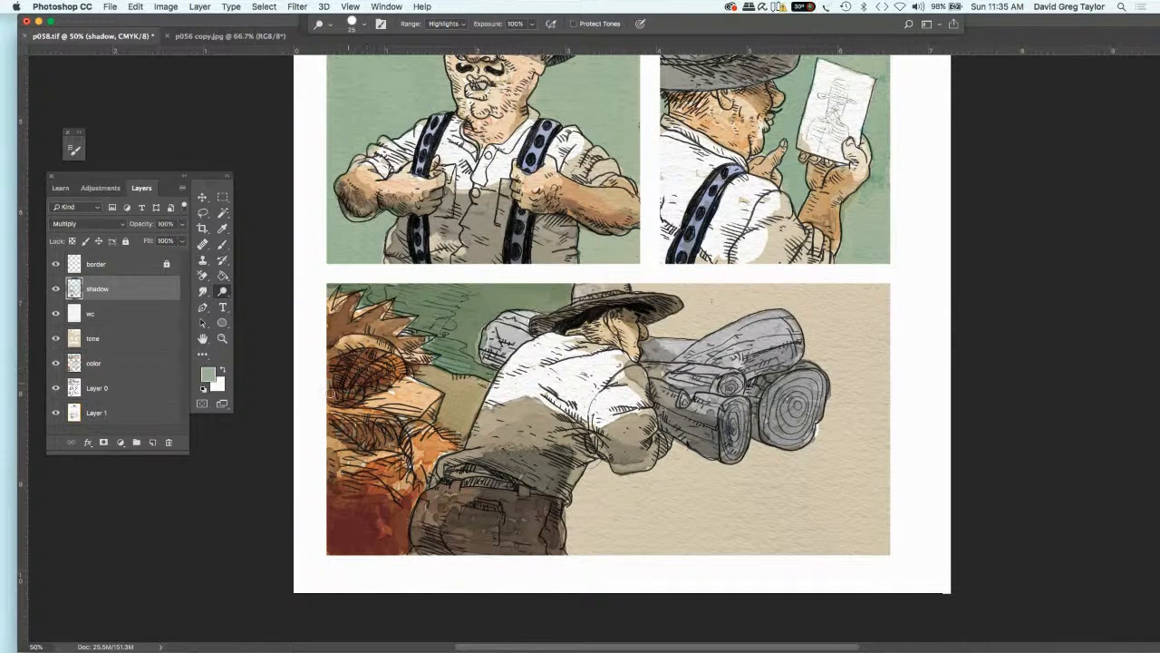
pyautogui.moveTo(348, 354); pyautogui.dragTo(426, 357)
# - Smudge the paint around the log ends in the bottom panel, working across the tone, shadow and color layers
pyautogui.click(134, 342)
pyautogui.click(202, 292)
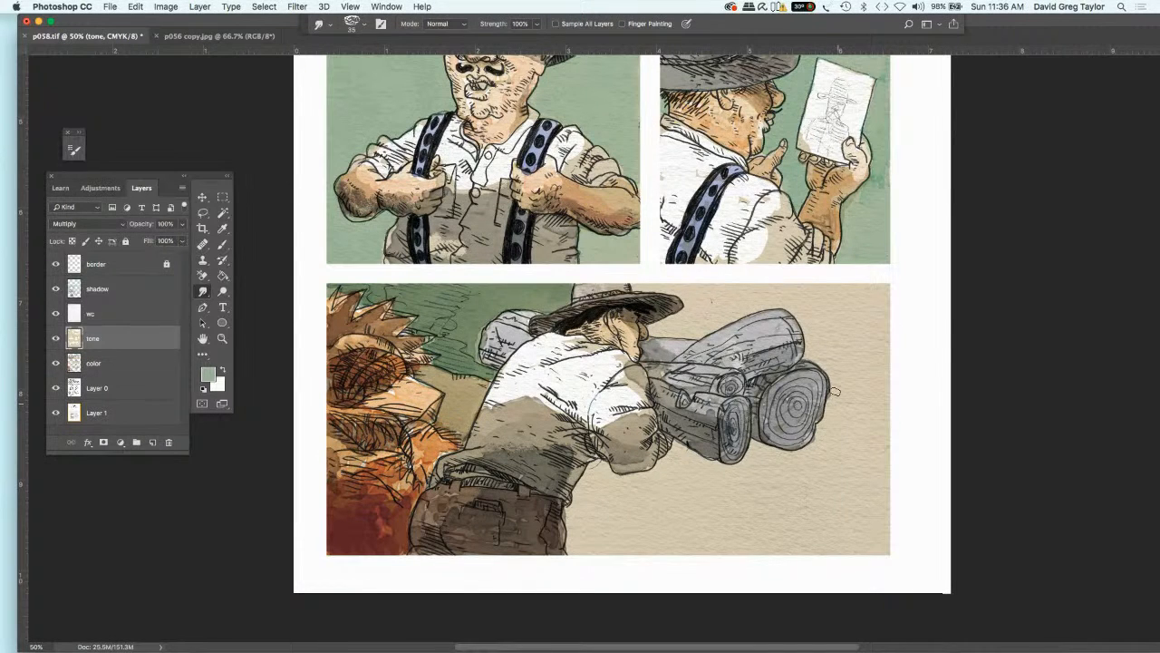
pyautogui.click(121, 290)
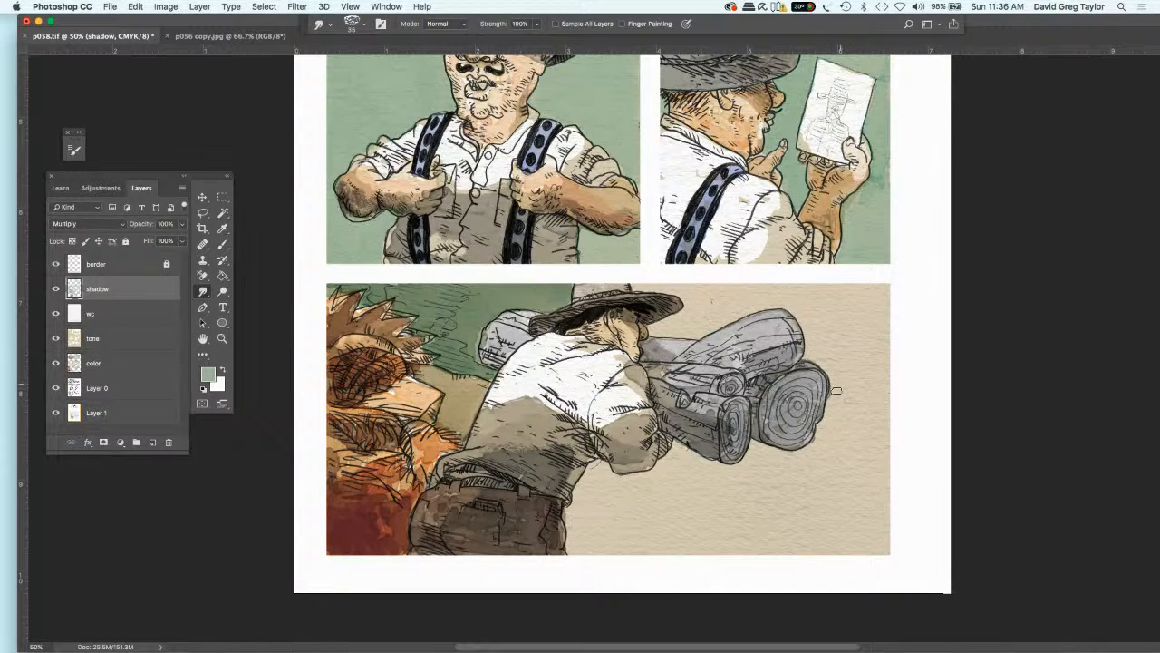
pyautogui.click(130, 359)
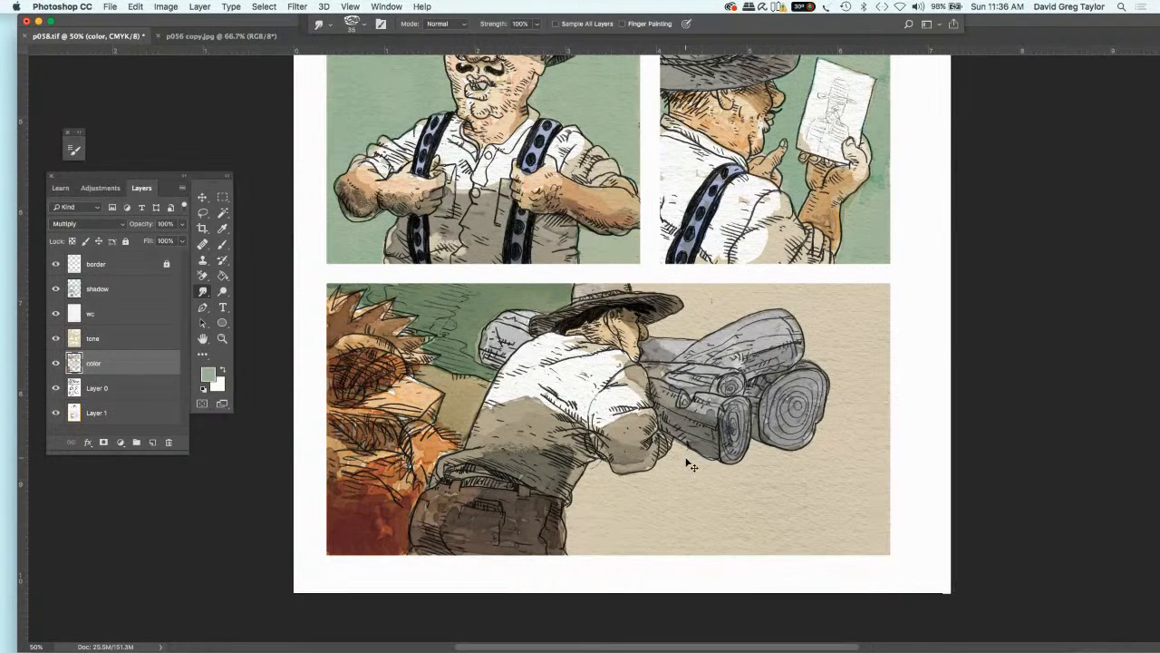
# - Lighten the clouds above the oxen in the top panel with Dodge on the color and shadow layers, and switch to Smudge on the color layer
pyautogui.press('super+minus')
pyautogui.press('super+minus')
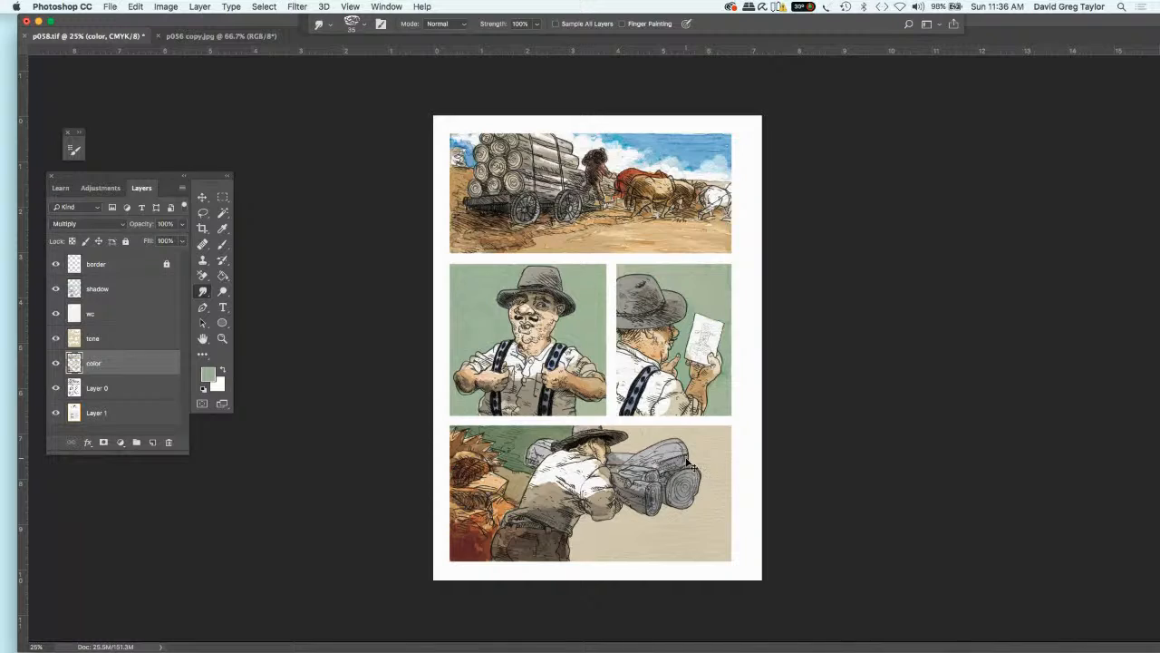
pyautogui.press('super+equal')
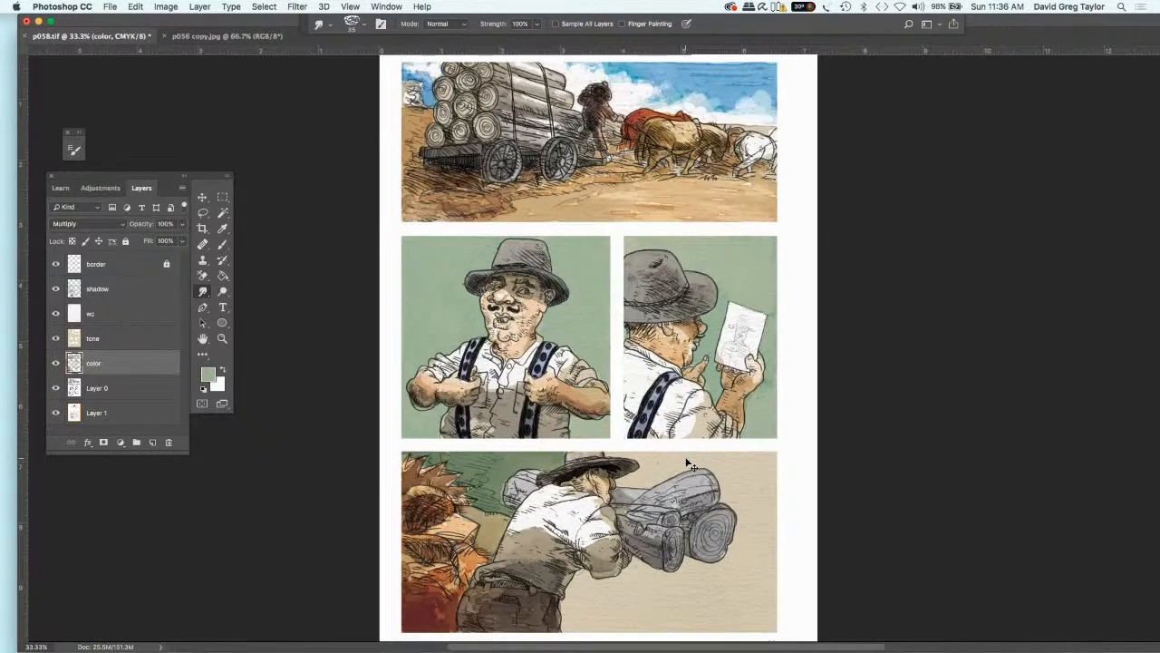
pyautogui.press('super+equal')
pyautogui.scroll(4, 686, 458)
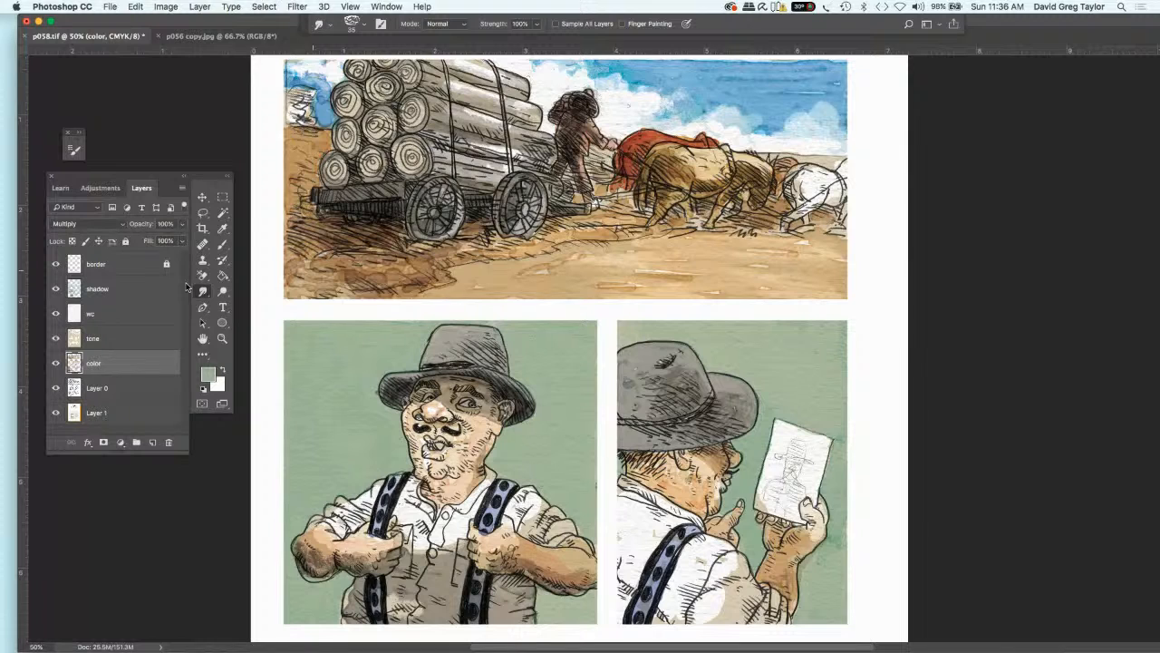
pyautogui.click(222, 290)
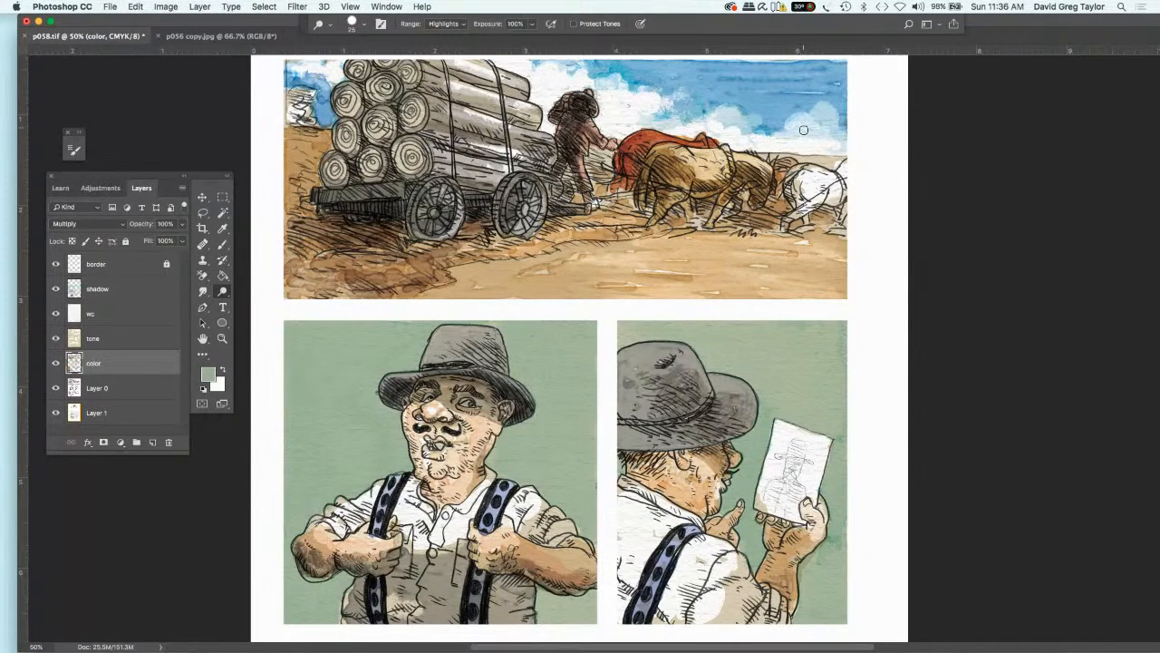
pyautogui.click(130, 290)
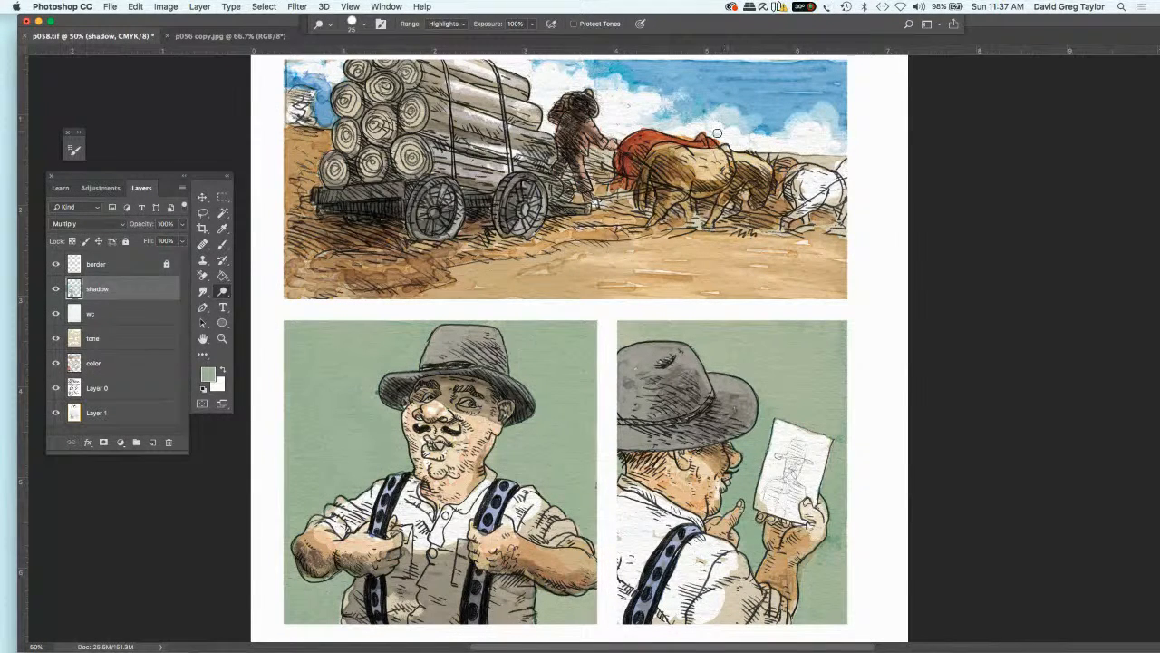
pyautogui.click(127, 363)
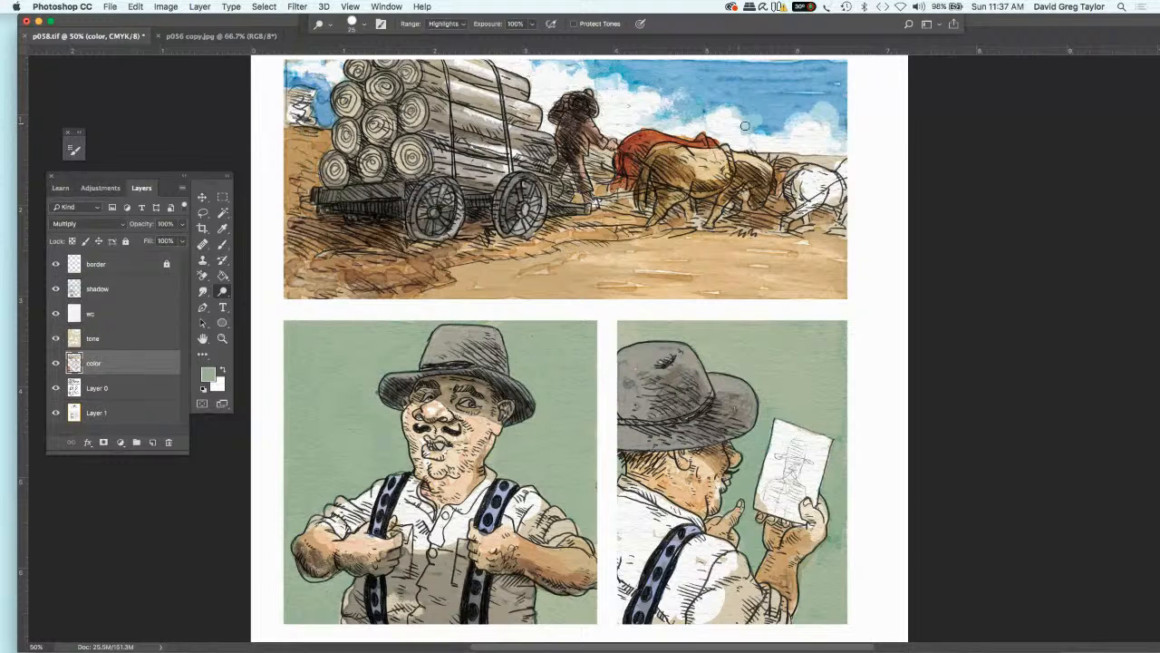
pyautogui.click(203, 290)
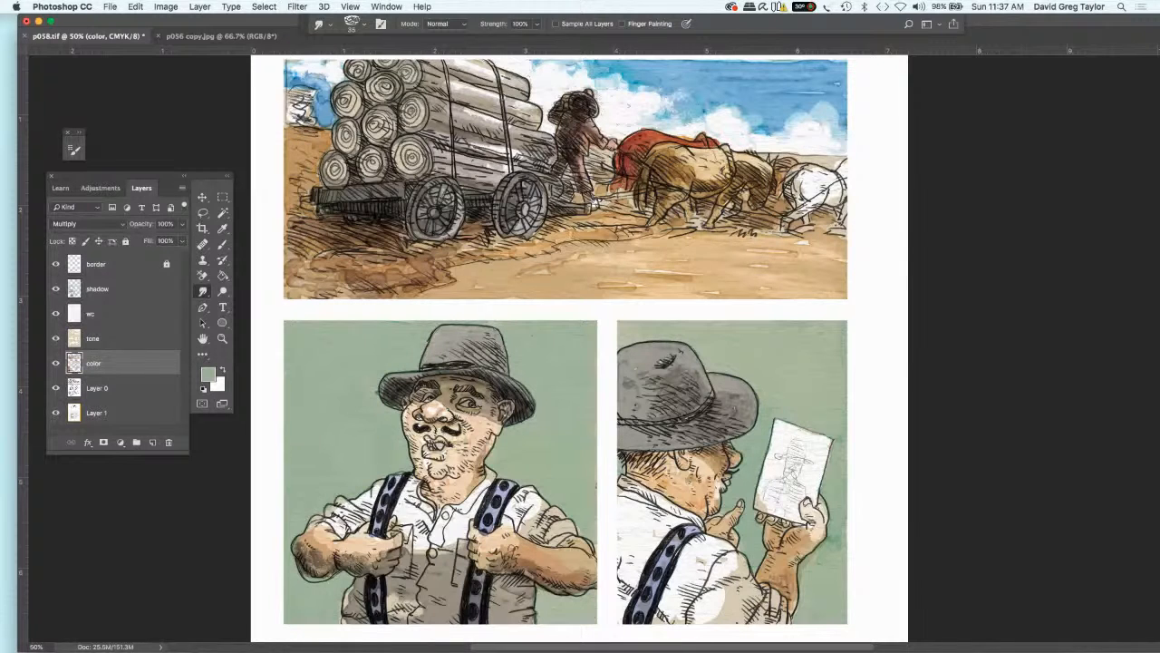
# - Check the whole page p058.tif and save the file
pyautogui.press('super+minus')
pyautogui.press('super+minus')
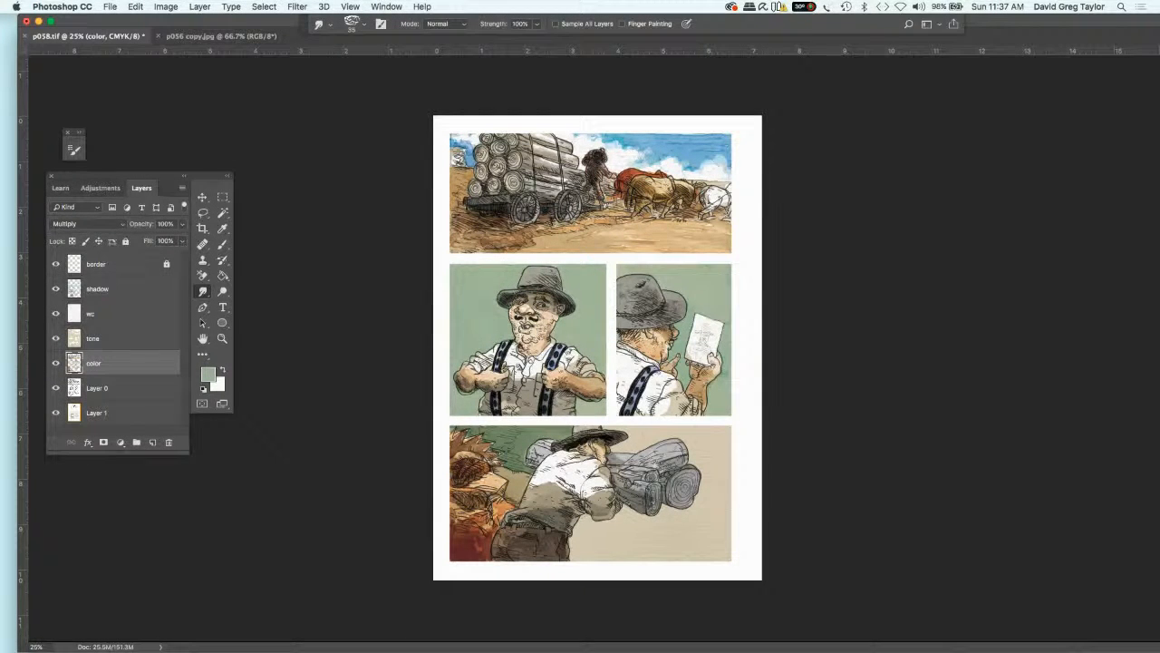
pyautogui.press('super+equal')
pyautogui.press('super+equal')
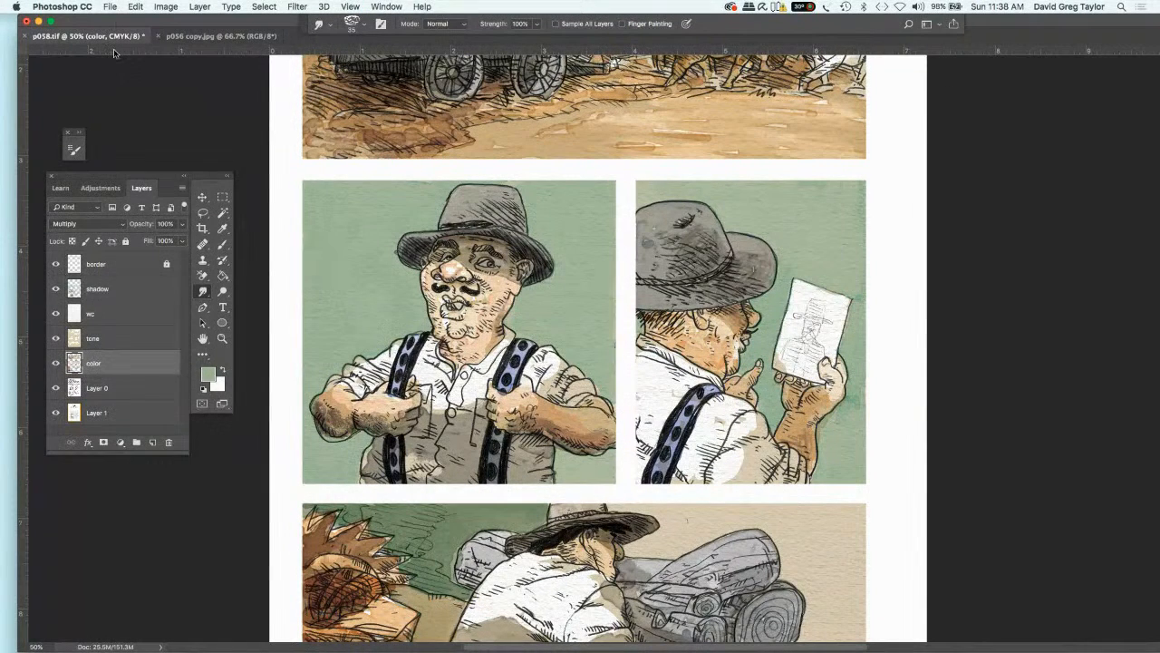
pyautogui.click(111, 7)
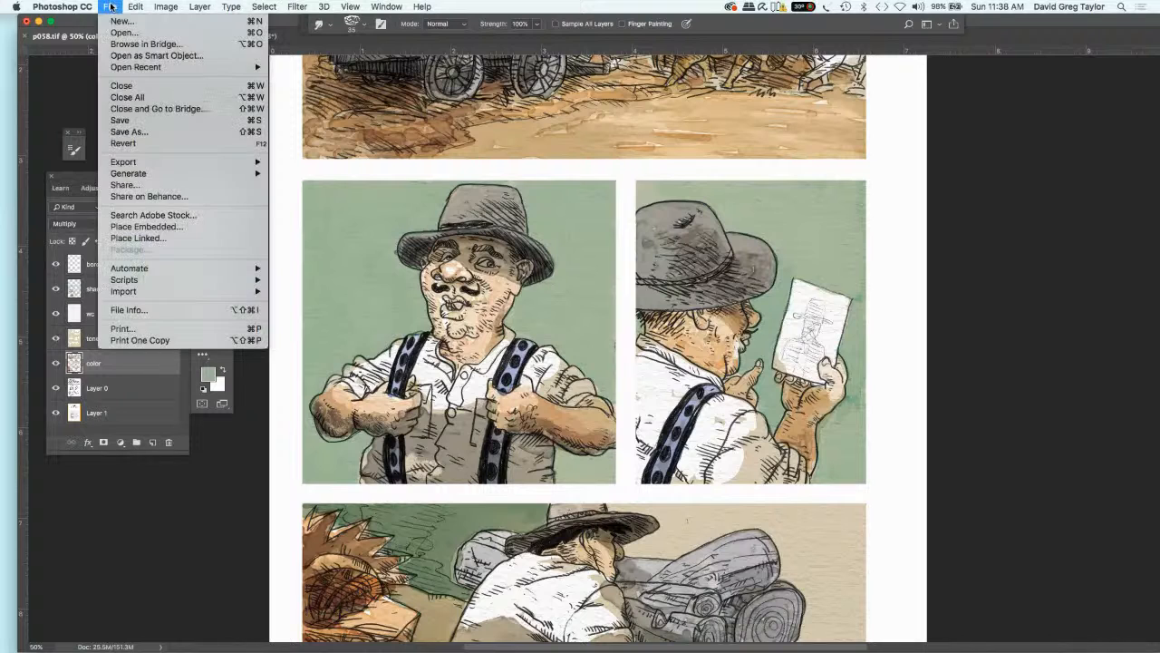
pyautogui.click(111, 8)
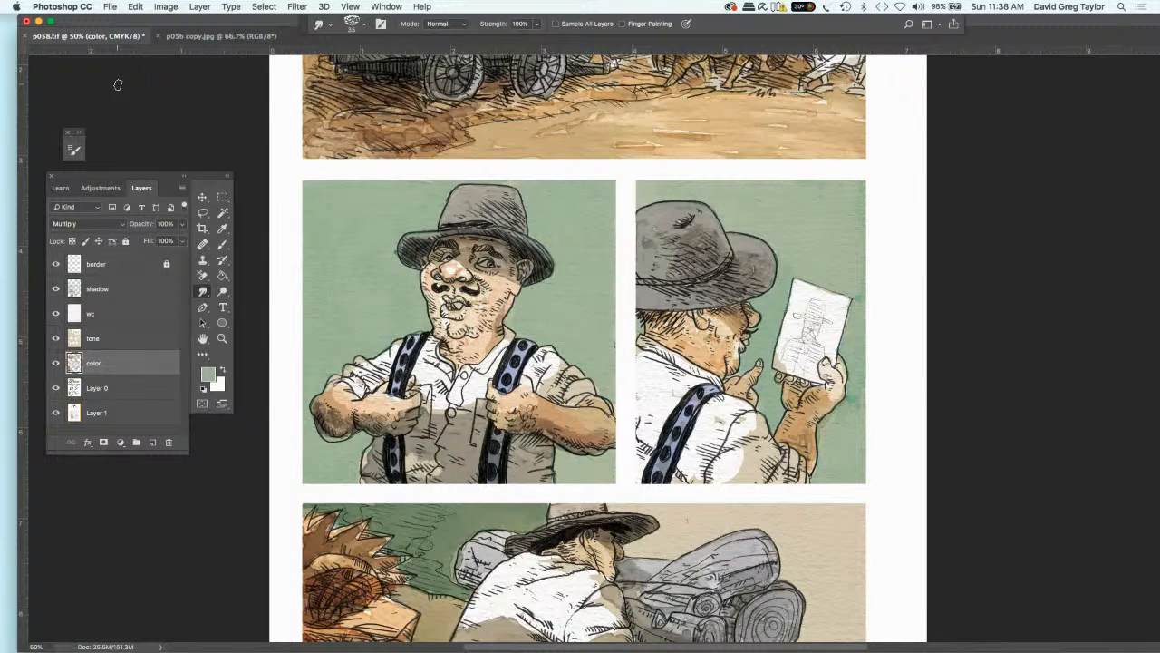
pyautogui.press('super+s')
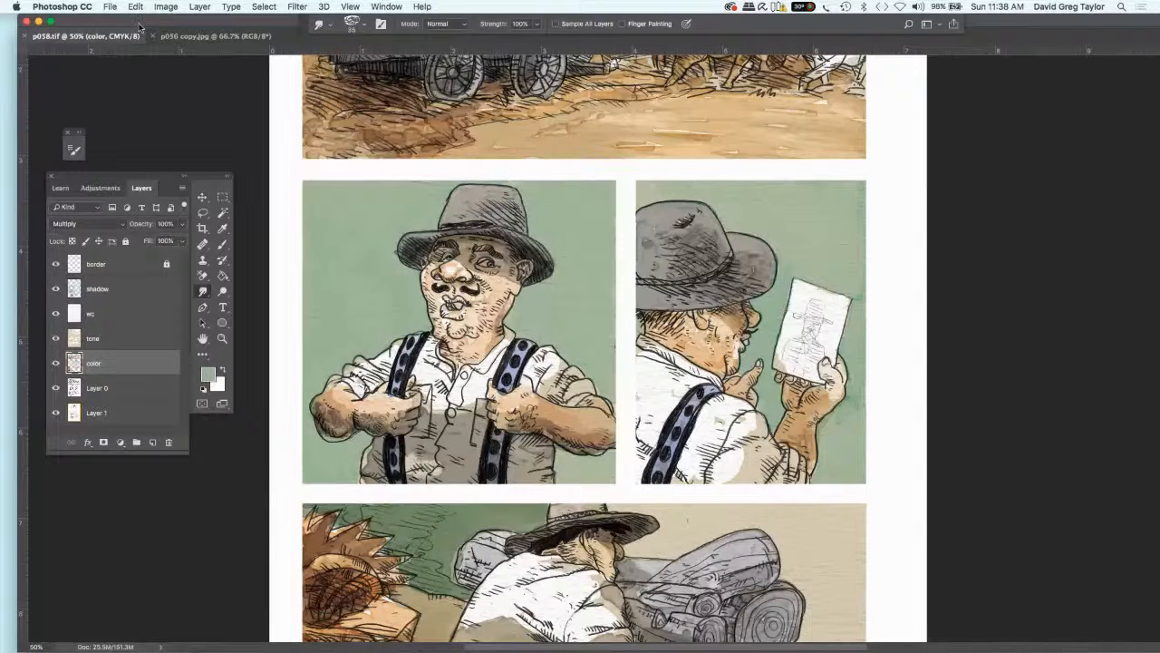
# - Search the whole Mac for files with p058 in their name from the Open dialog
pyautogui.click(109, 8)
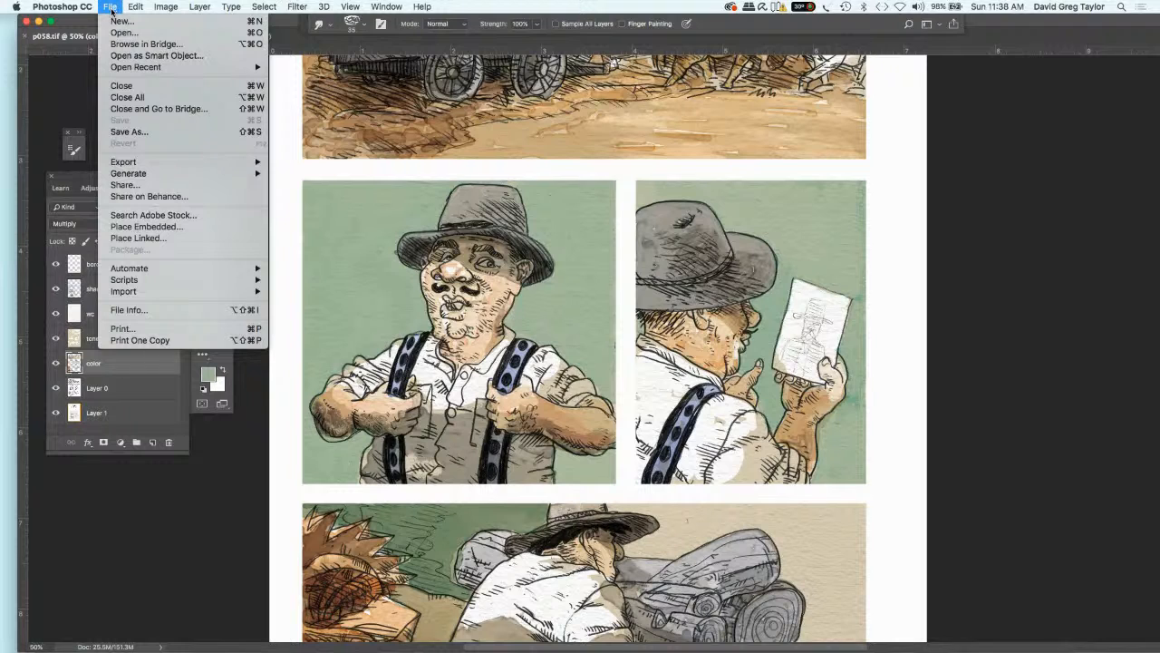
pyautogui.moveTo(126, 69)
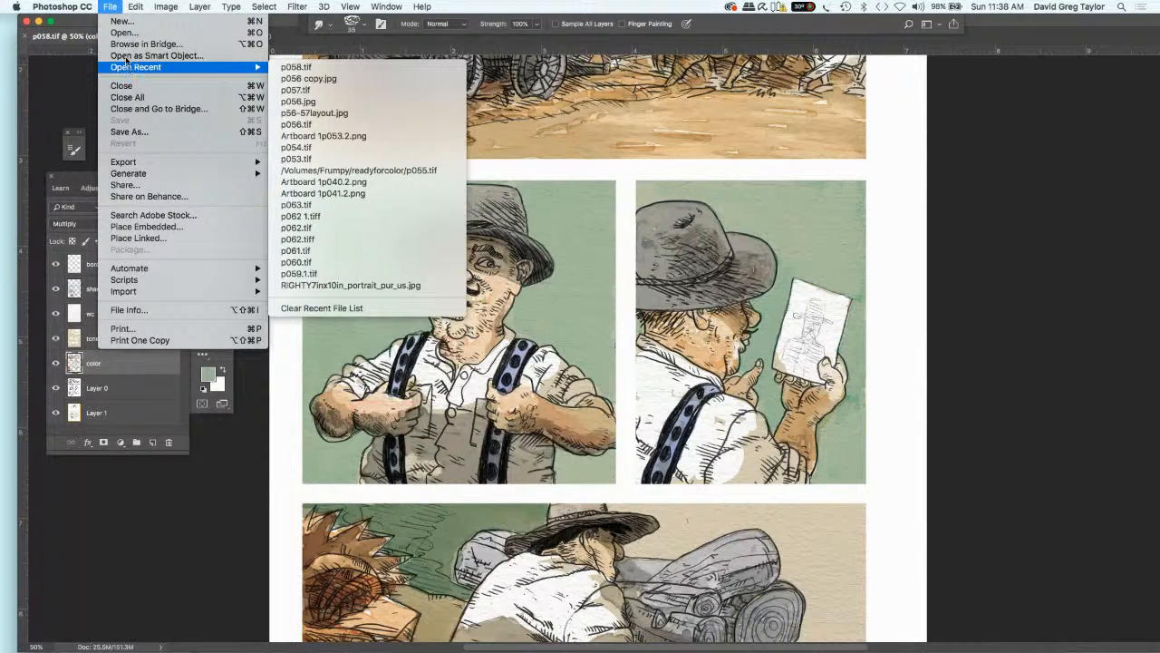
pyautogui.click(106, 31)
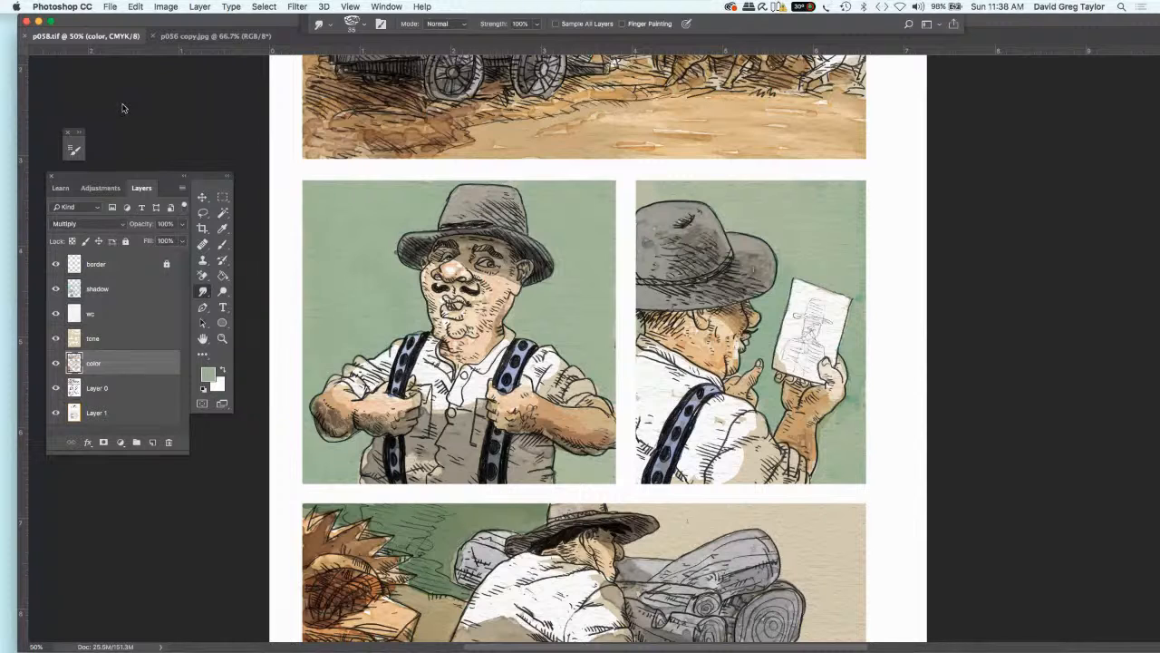
pyautogui.press('super+o')
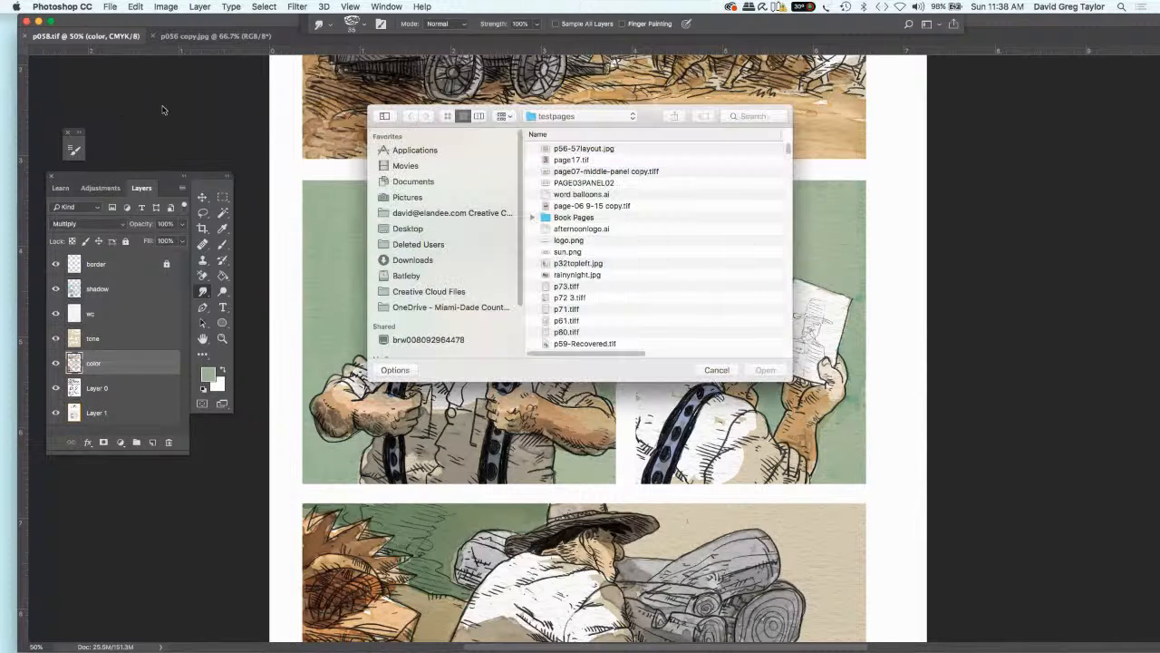
pyautogui.click(757, 115)
pyautogui.write('p0')
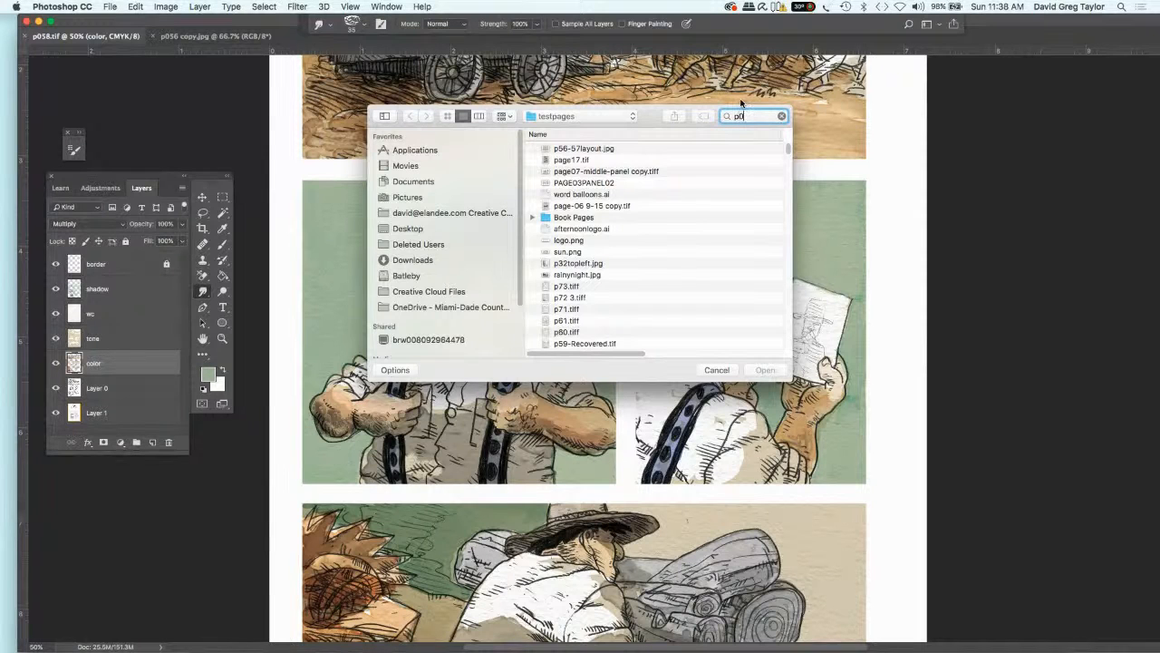
pyautogui.write('58')
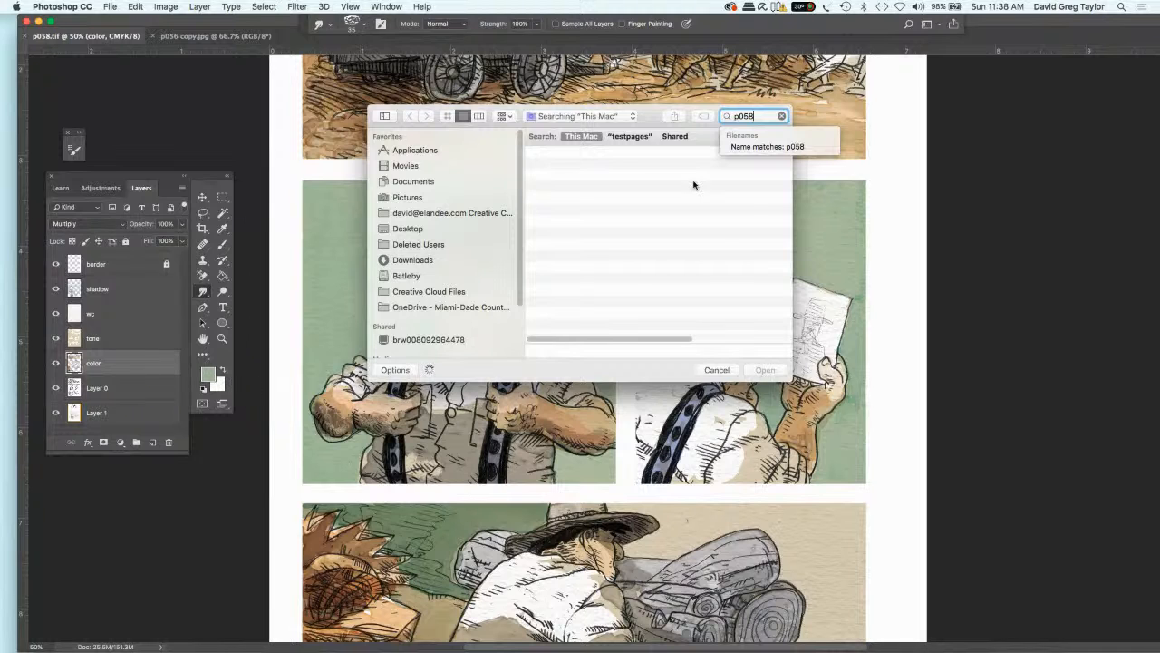
pyautogui.click(752, 149)
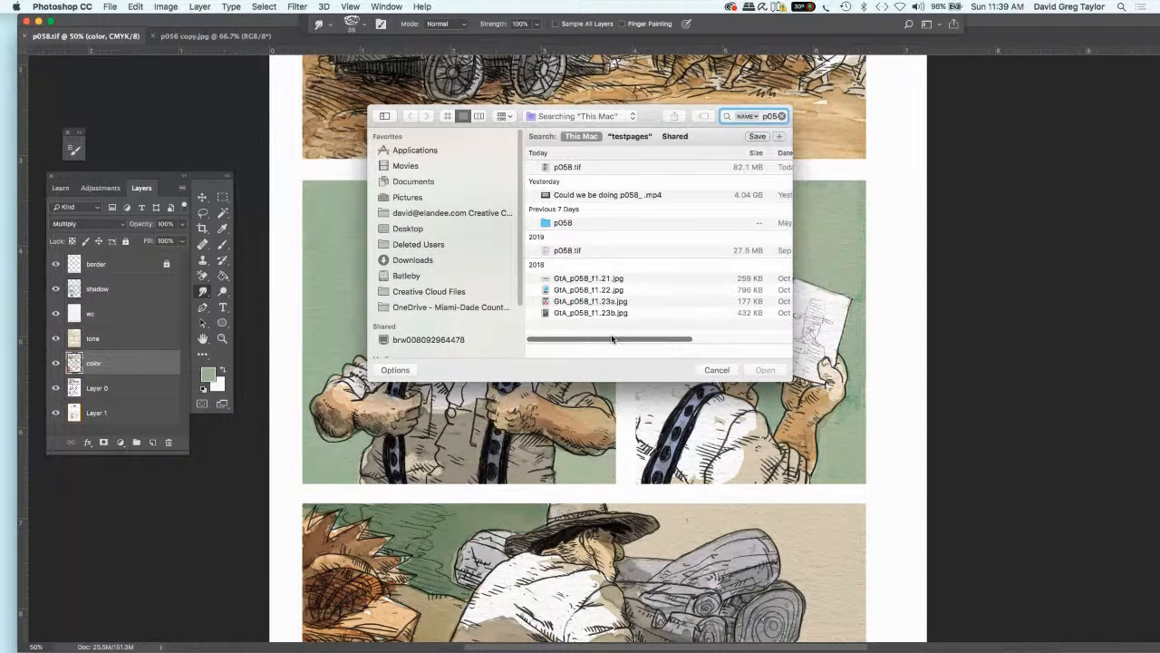
pyautogui.moveTo(629, 338); pyautogui.dragTo(580, 333)
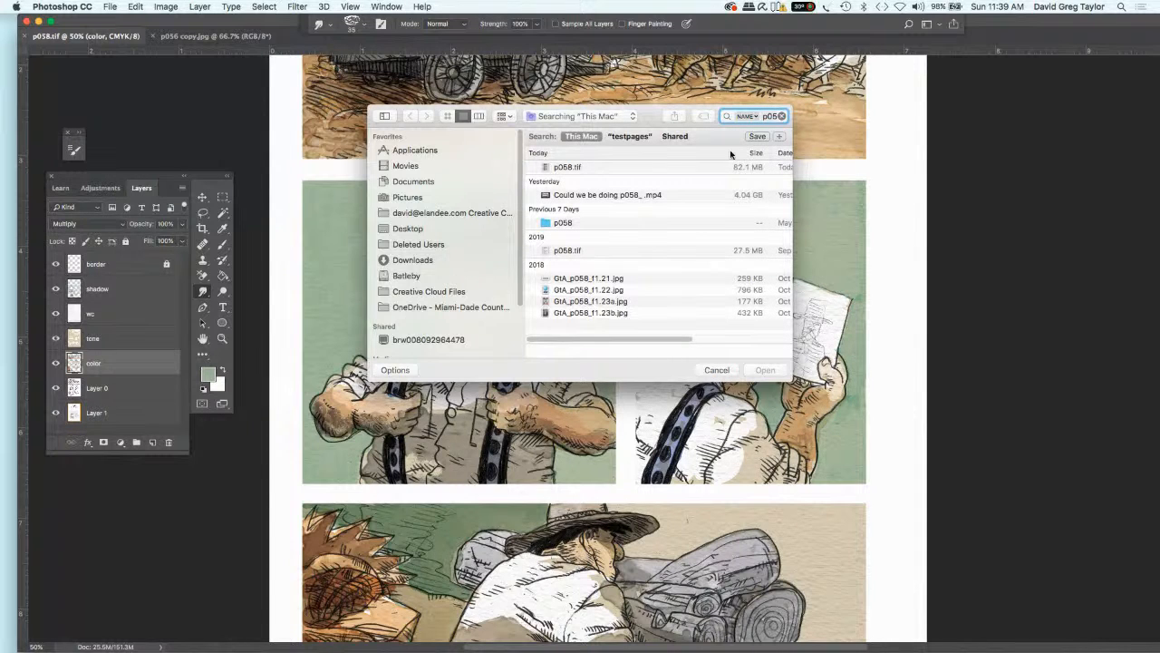
# - Change the file search to p58 and open p58-59layouts.jpg
pyautogui.doubleClick(764, 118)
pyautogui.click(741, 116)
pyautogui.press('BackSpace')
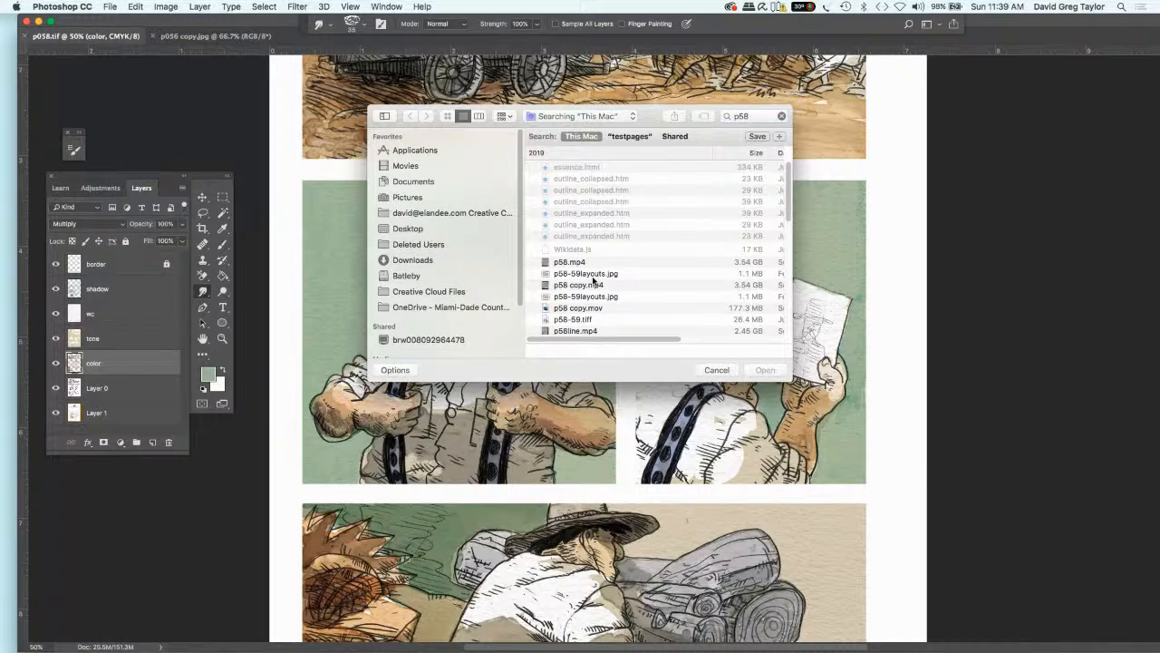
pyautogui.click(594, 274)
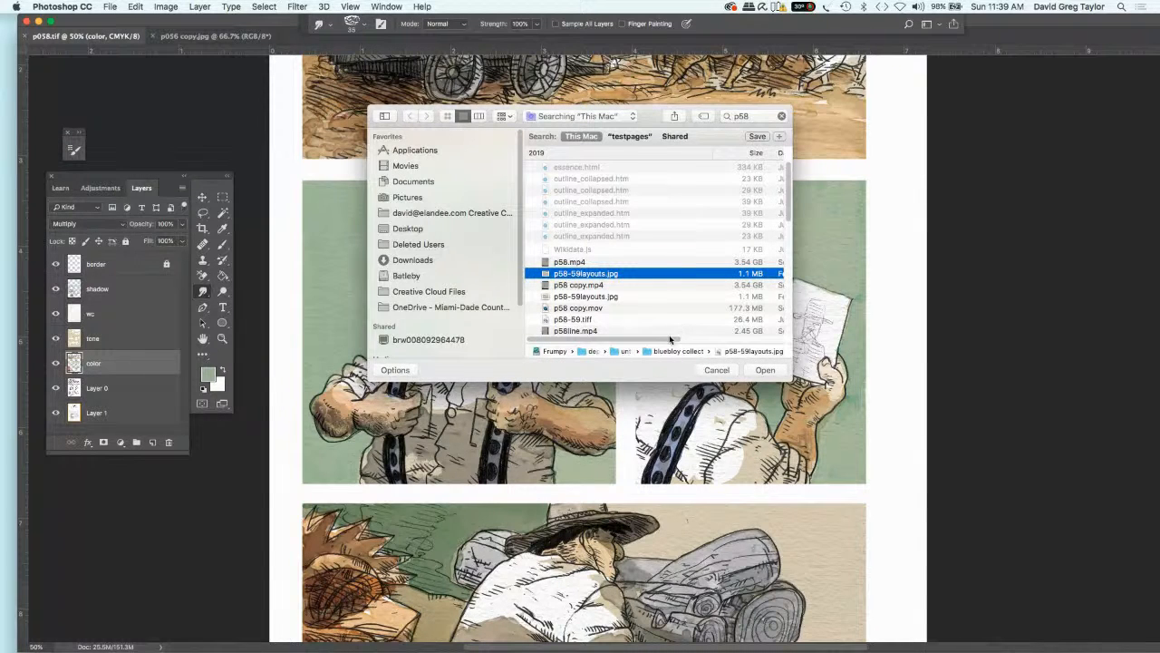
pyautogui.click(764, 370)
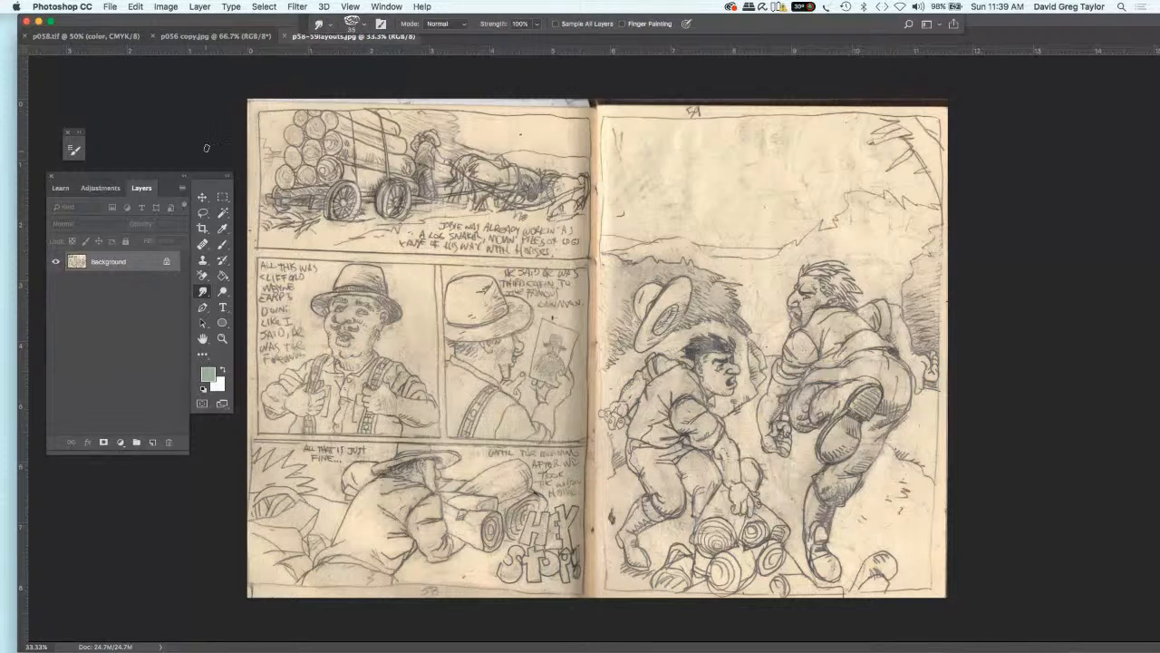
# - Select the page 58 half of the layout scan with a rectangular marquee and copy it
pyautogui.click(223, 197)
pyautogui.moveTo(249, 102); pyautogui.dragTo(587, 596)
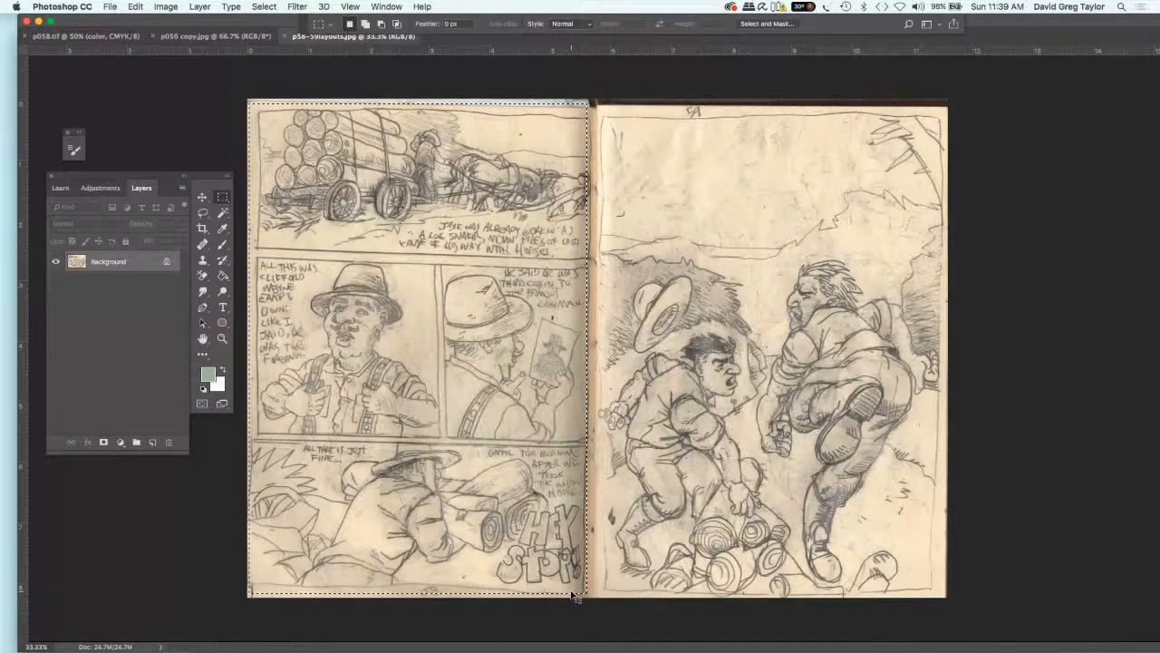
pyautogui.press('super+c')
# - Select the page 59 half of the layout scan and fill it with black on a new layer
pyautogui.moveTo(595, 103); pyautogui.dragTo(956, 602)
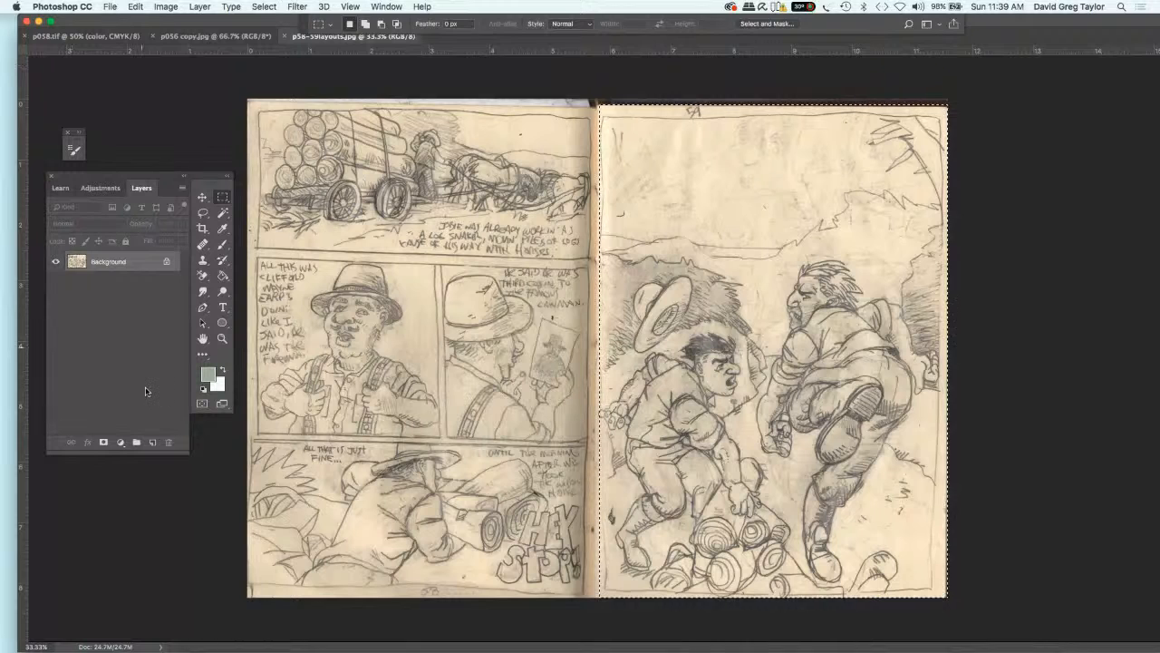
pyautogui.click(152, 441)
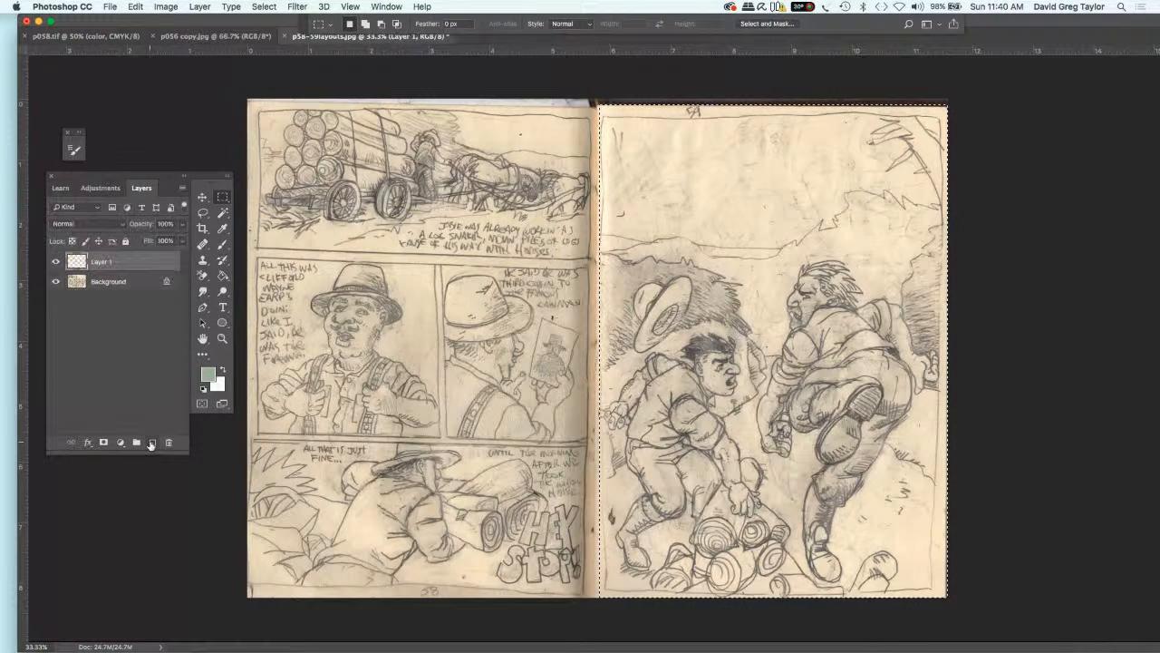
pyautogui.click(135, 6)
pyautogui.click(122, 185)
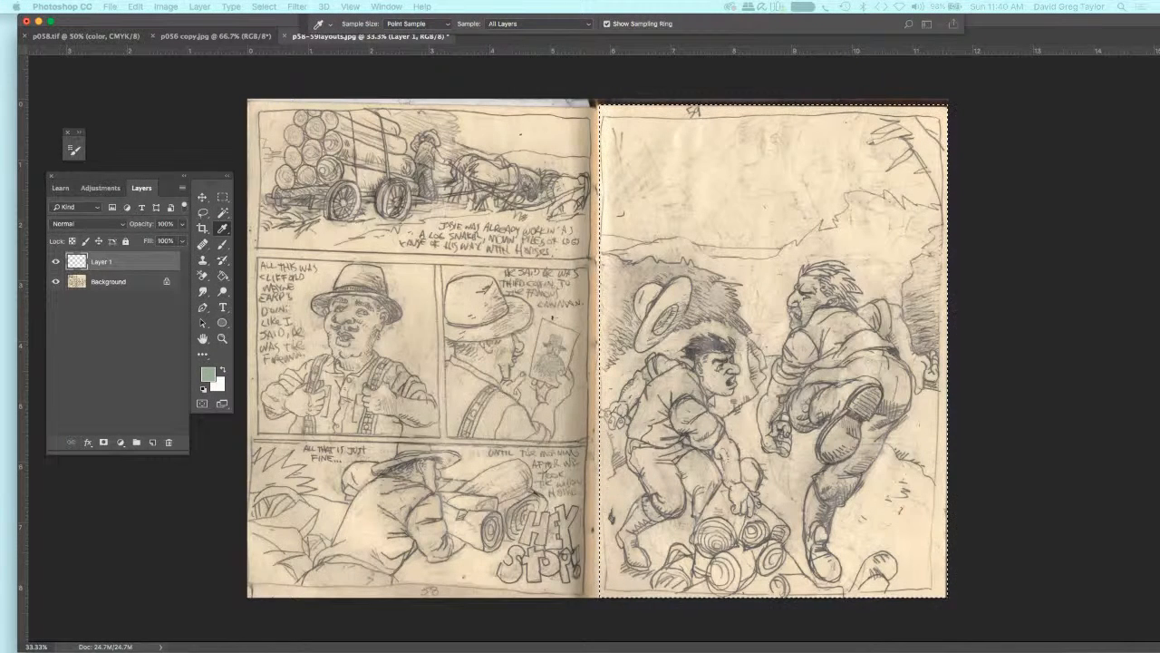
pyautogui.press('Return')
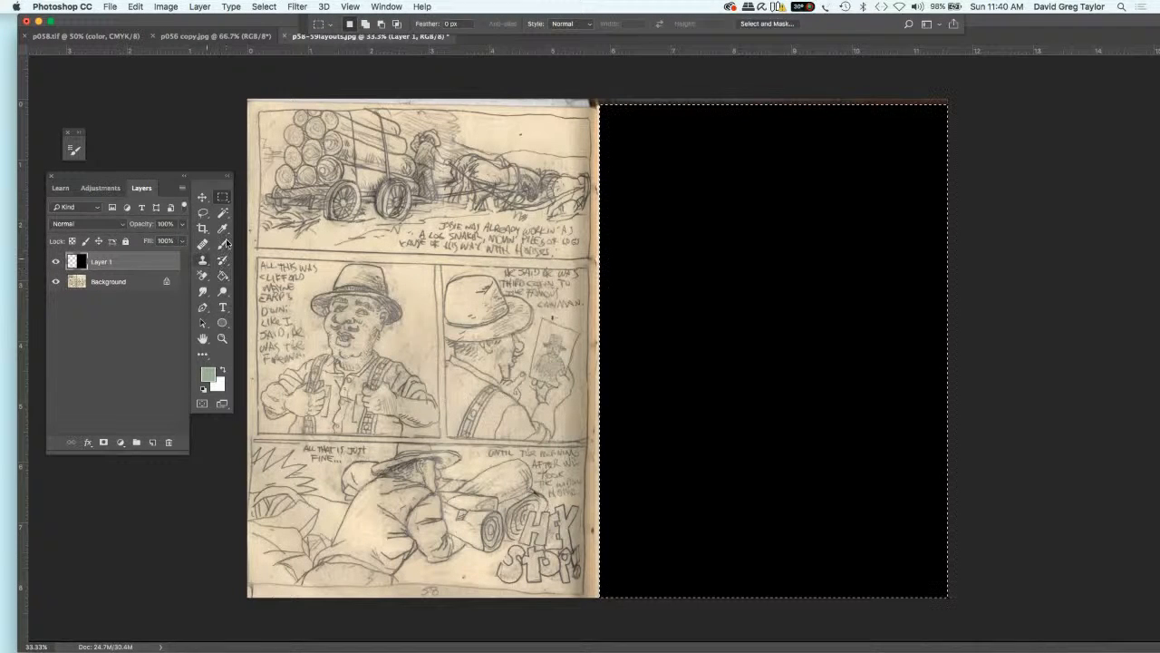
# - Lasso the "HEY STOP!" lettering in the sketched bottom panel on the Background layer and copy it
pyautogui.click(157, 282)
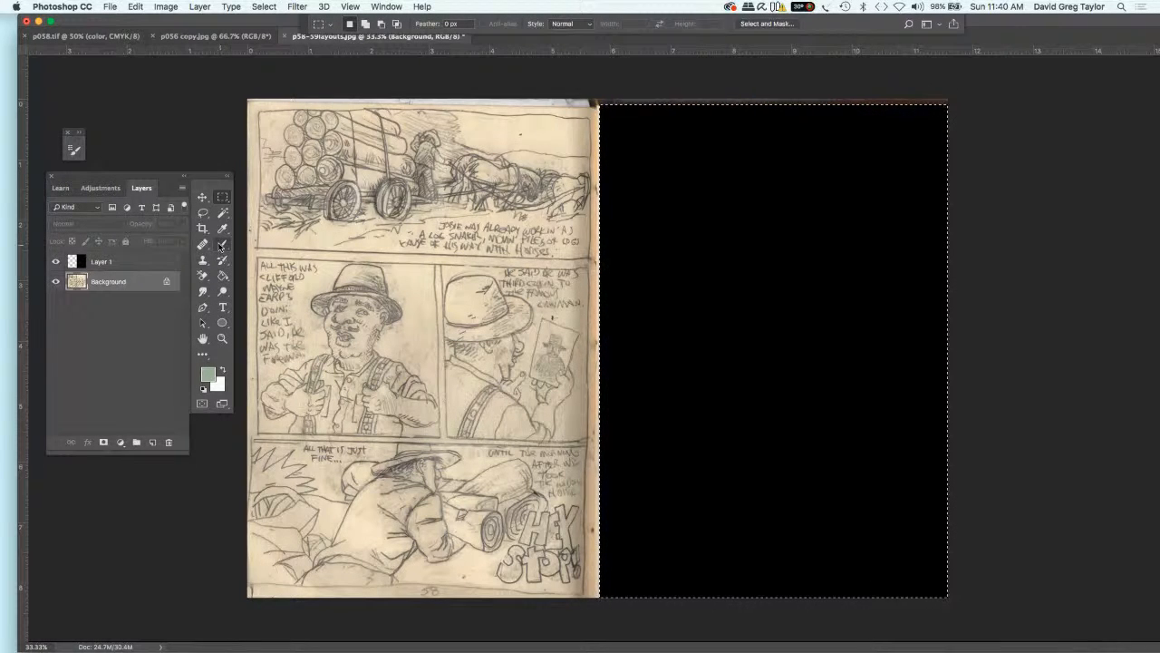
pyautogui.click(203, 212)
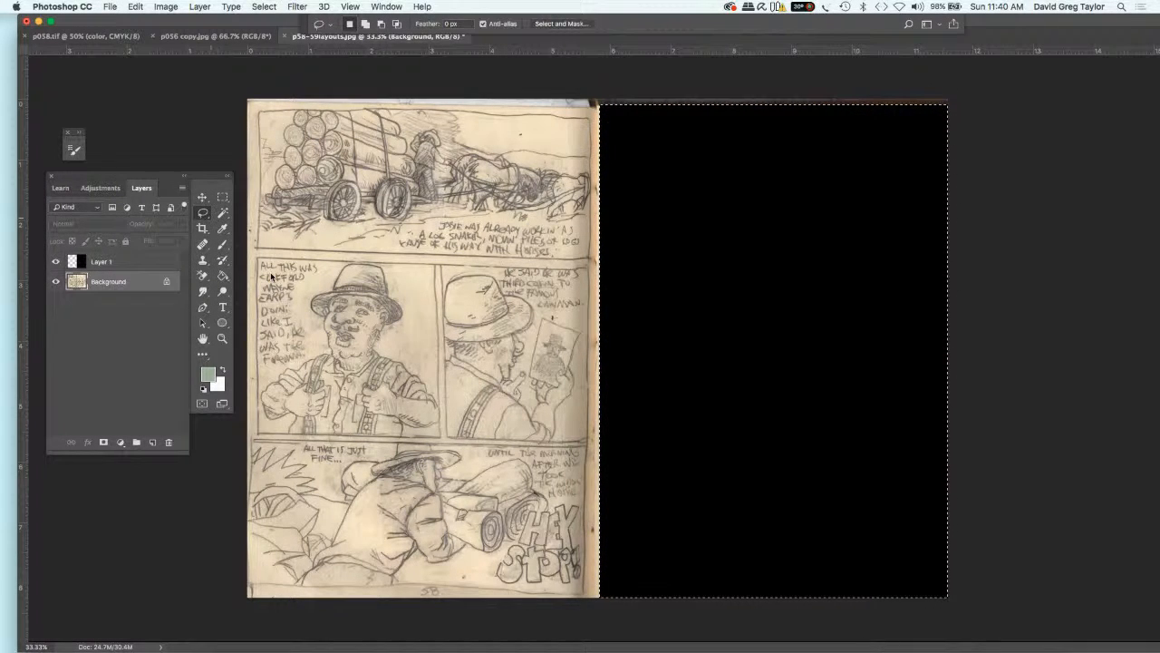
pyautogui.moveTo(494, 578)
pyautogui.mouseDown()
pyautogui.moveTo(533, 509)
pyautogui.moveTo(581, 504)
pyautogui.moveTo(588, 581)
pyautogui.moveTo(578, 593)
pyautogui.moveTo(495, 594)
pyautogui.moveTo(494, 562)
pyautogui.mouseUp()
# - Return to p058.tif, add a new layer above the color layer, and paste the copied lettering in place
pyautogui.click(98, 39)
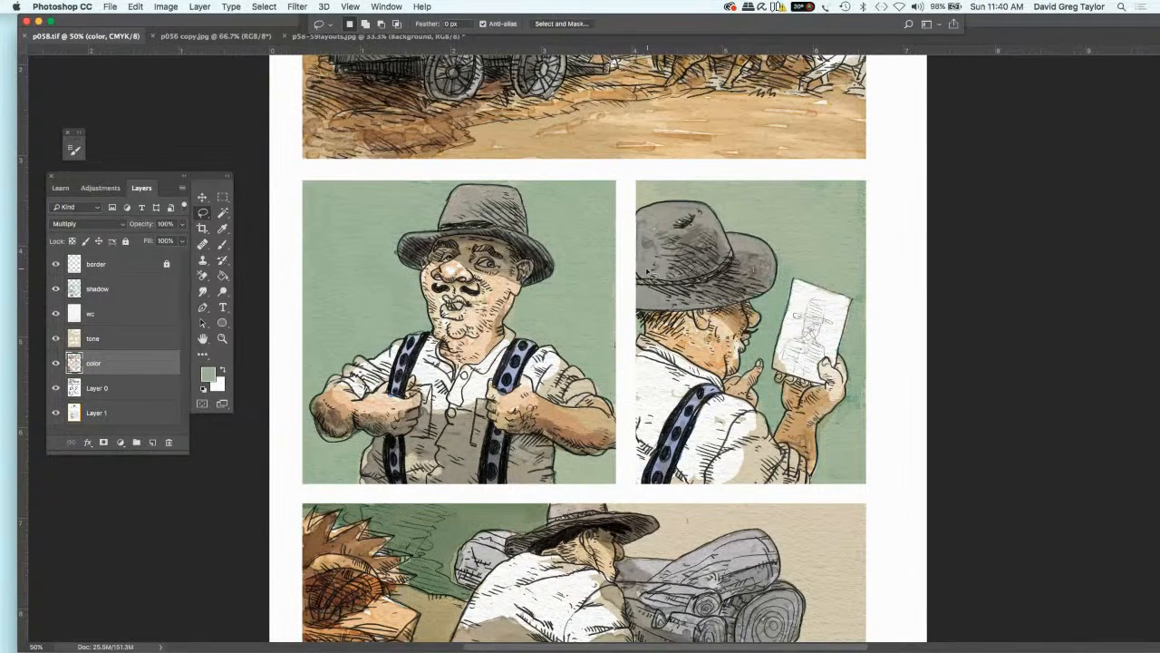
pyautogui.scroll(-1, 647, 272)
pyautogui.scroll(-5, 649, 274)
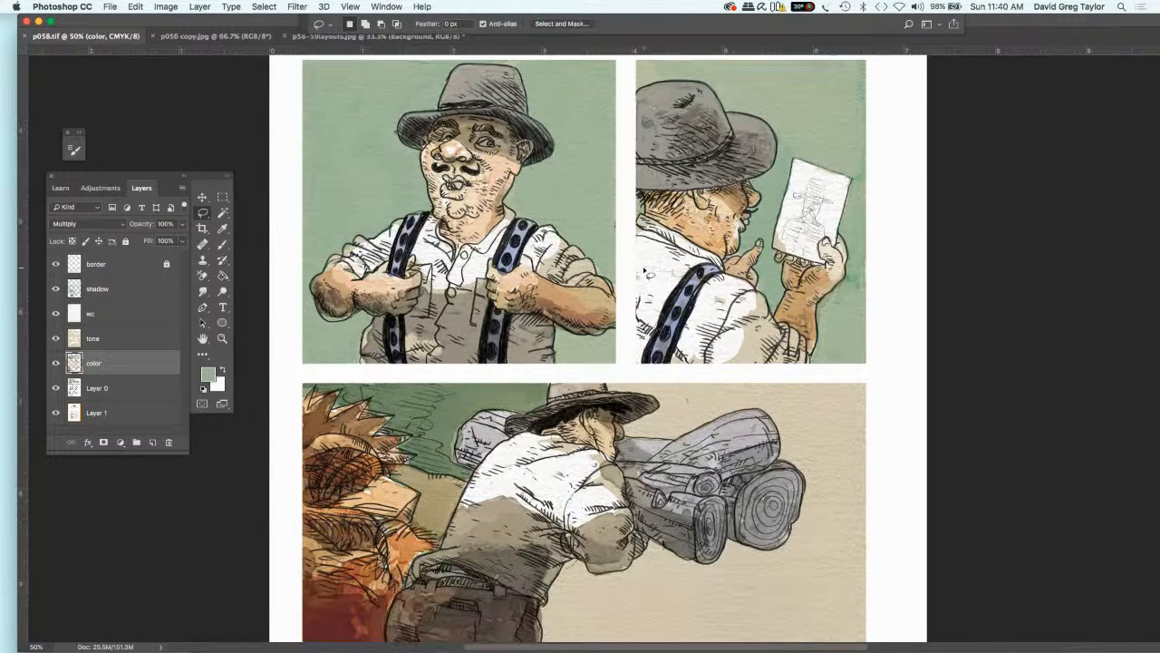
pyautogui.scroll(-5, 646, 272)
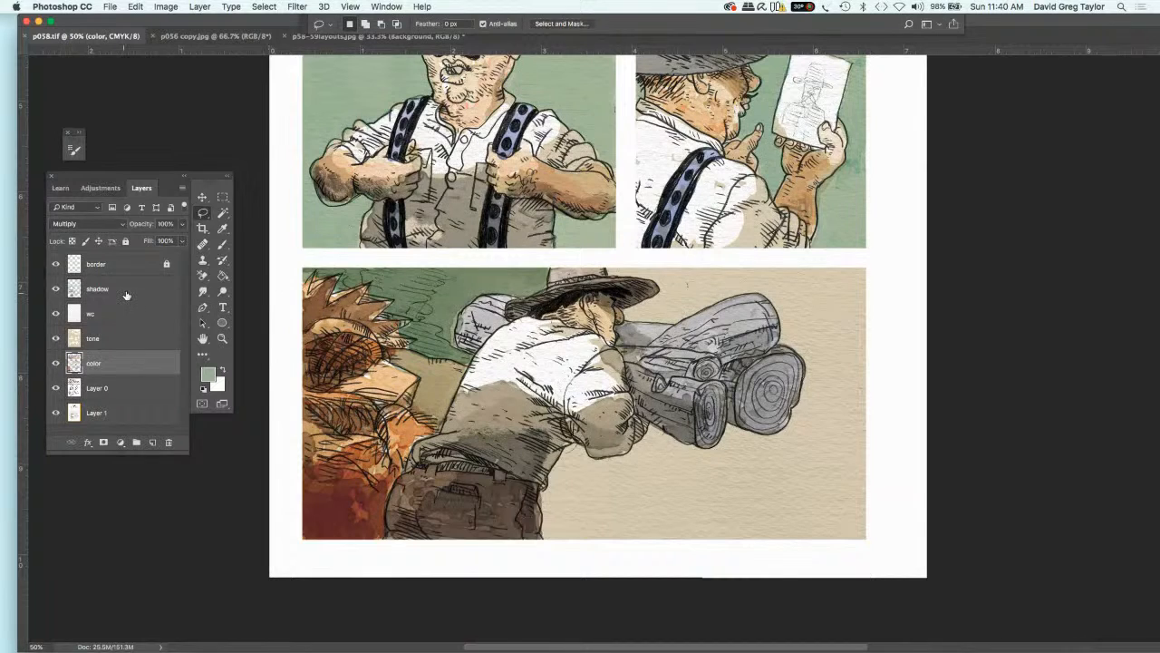
pyautogui.click(152, 442)
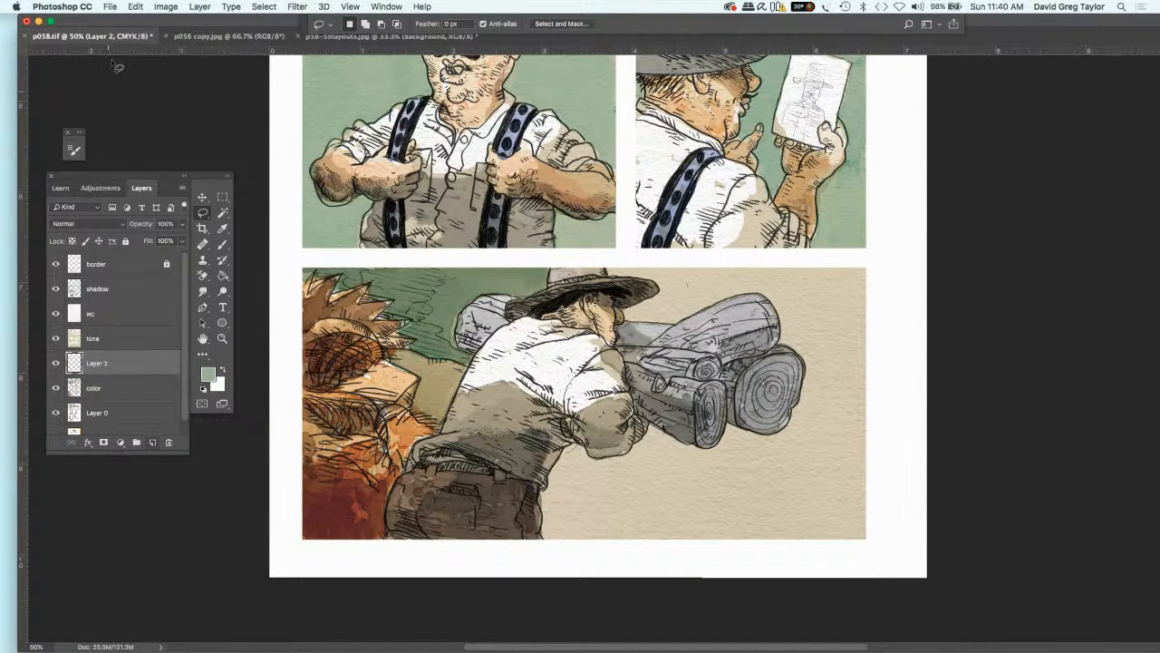
pyautogui.click(134, 7)
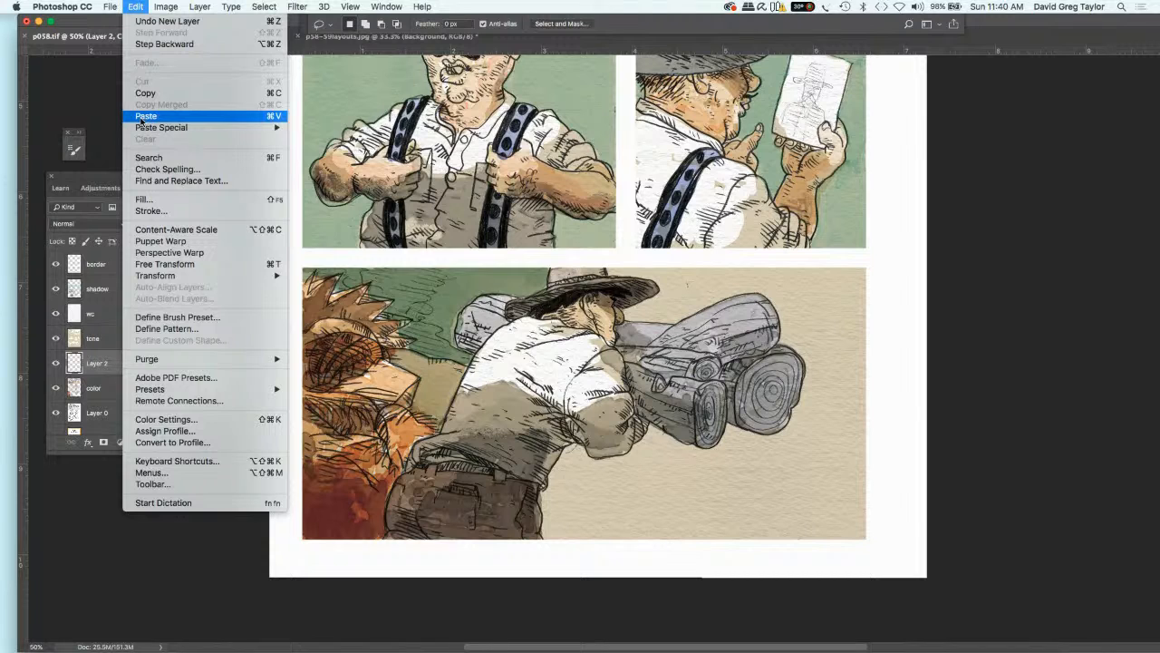
pyautogui.moveTo(142, 131)
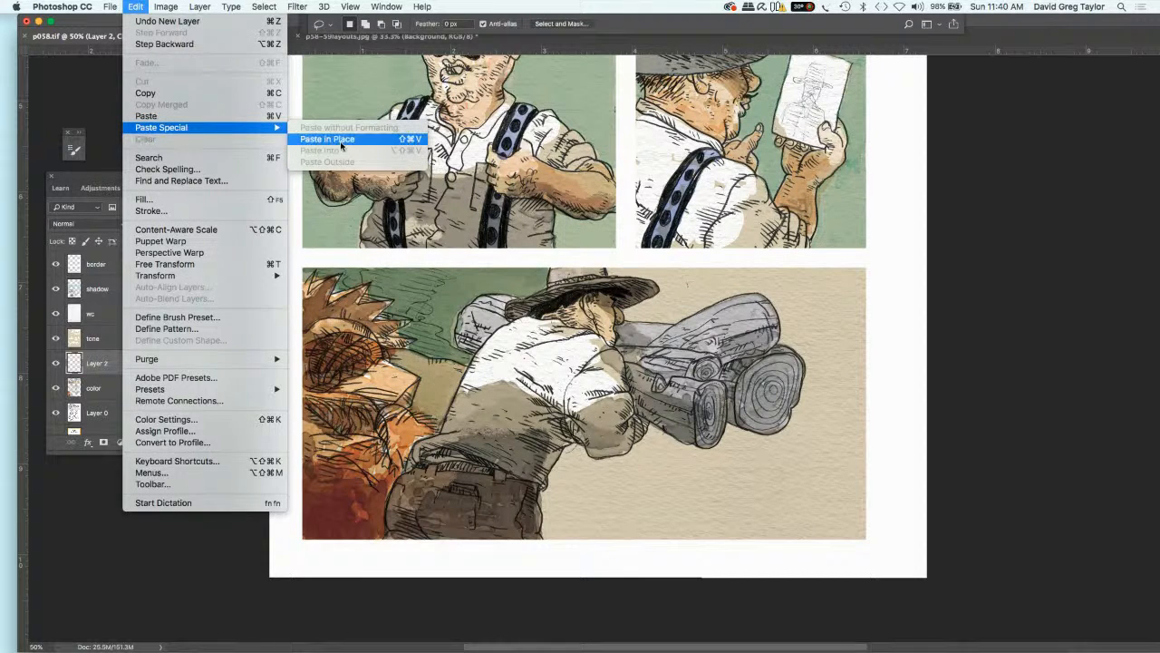
pyautogui.click(327, 138)
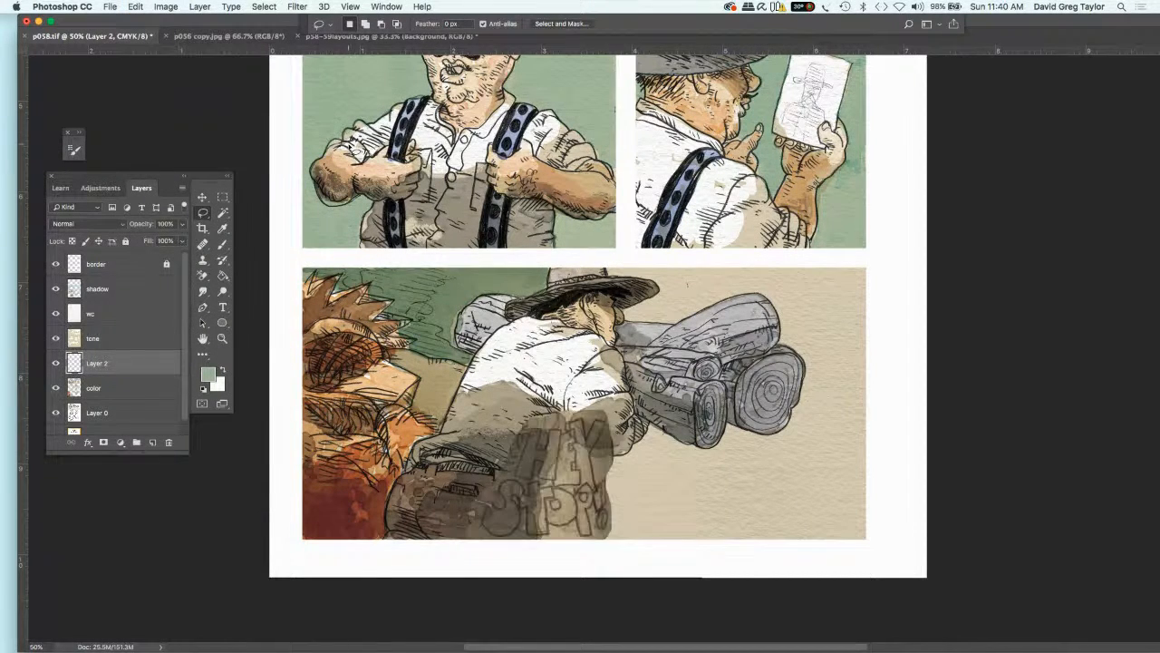
# - Try to move the pasted "HEY STOP!" lettering with the Move tool, and undo the shift
pyautogui.click(203, 197)
pyautogui.click(573, 472)
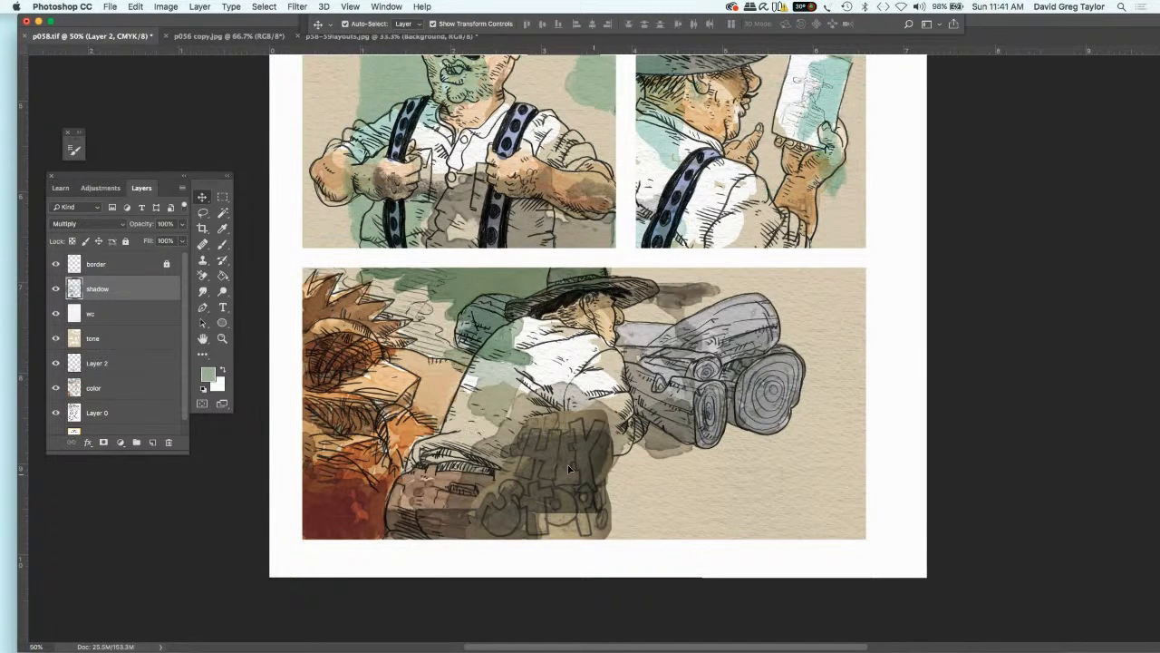
pyautogui.click(566, 456)
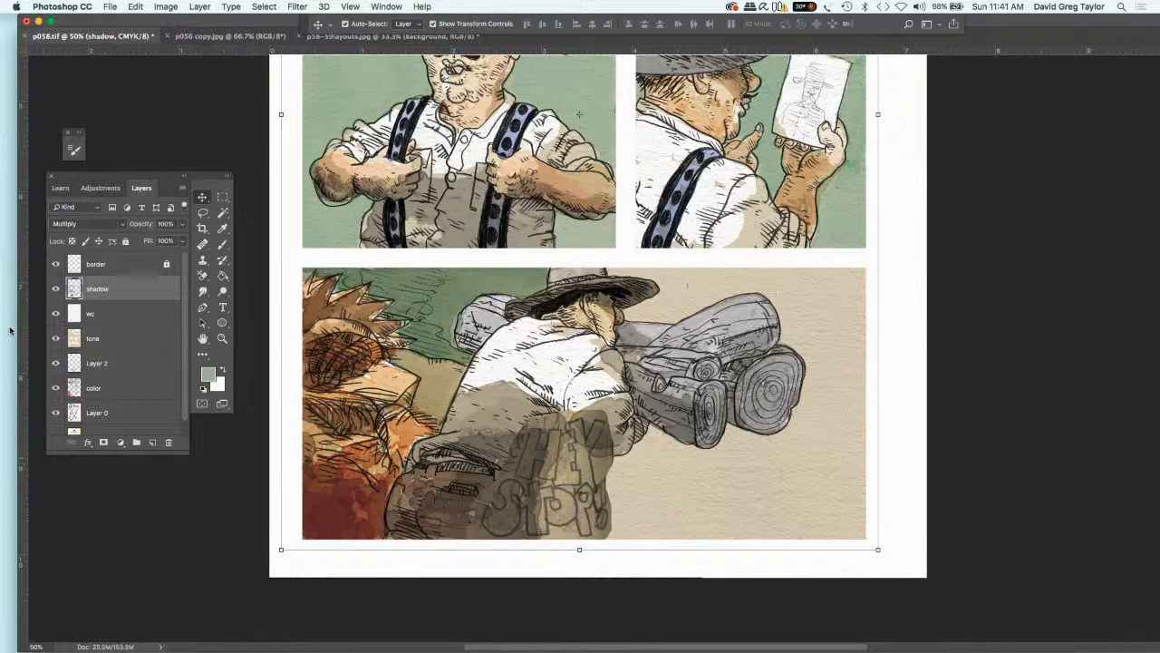
# - Lock the wc, tone, color, Layer 0 and shadow layers
pyautogui.click(134, 312)
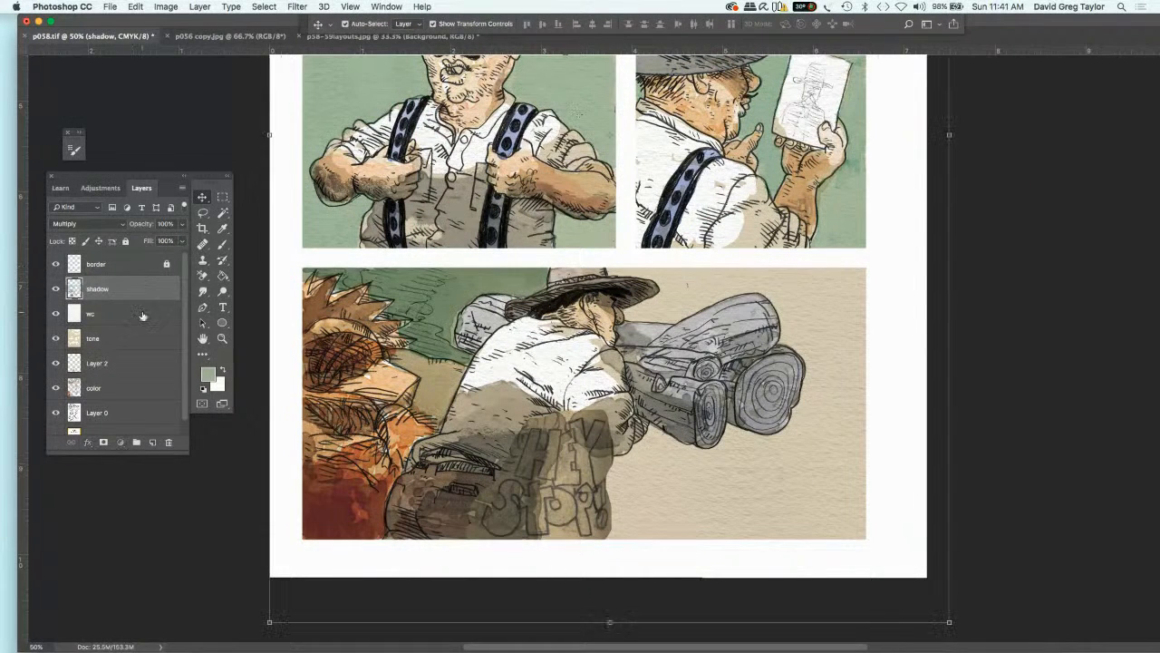
pyautogui.click(125, 240)
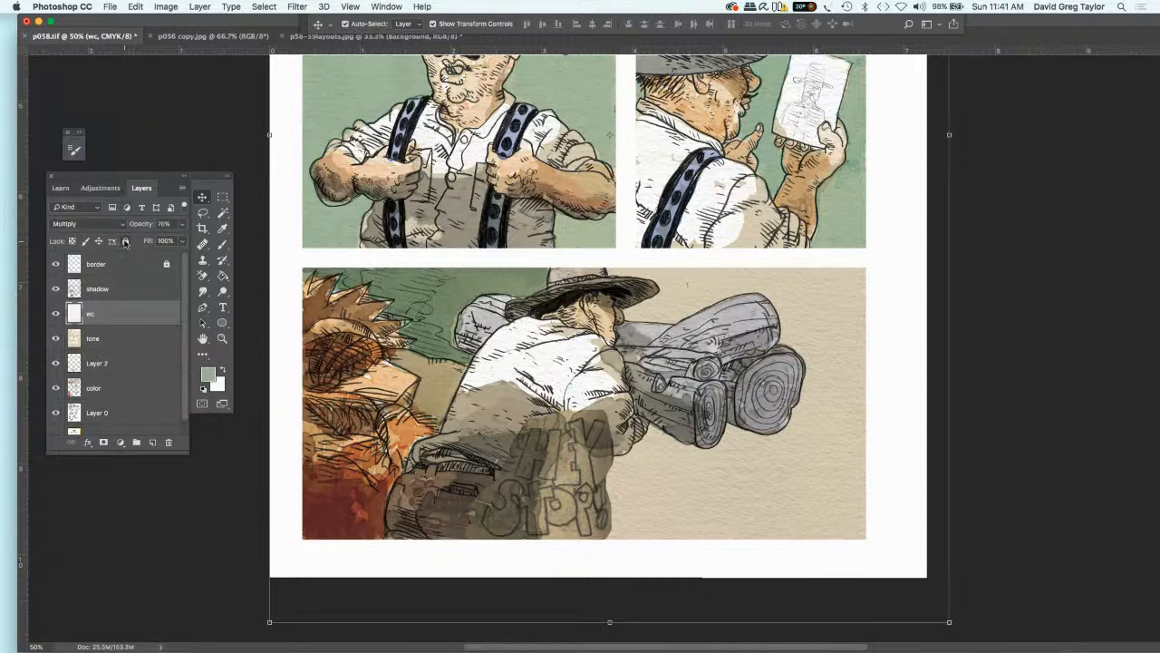
pyautogui.click(139, 342)
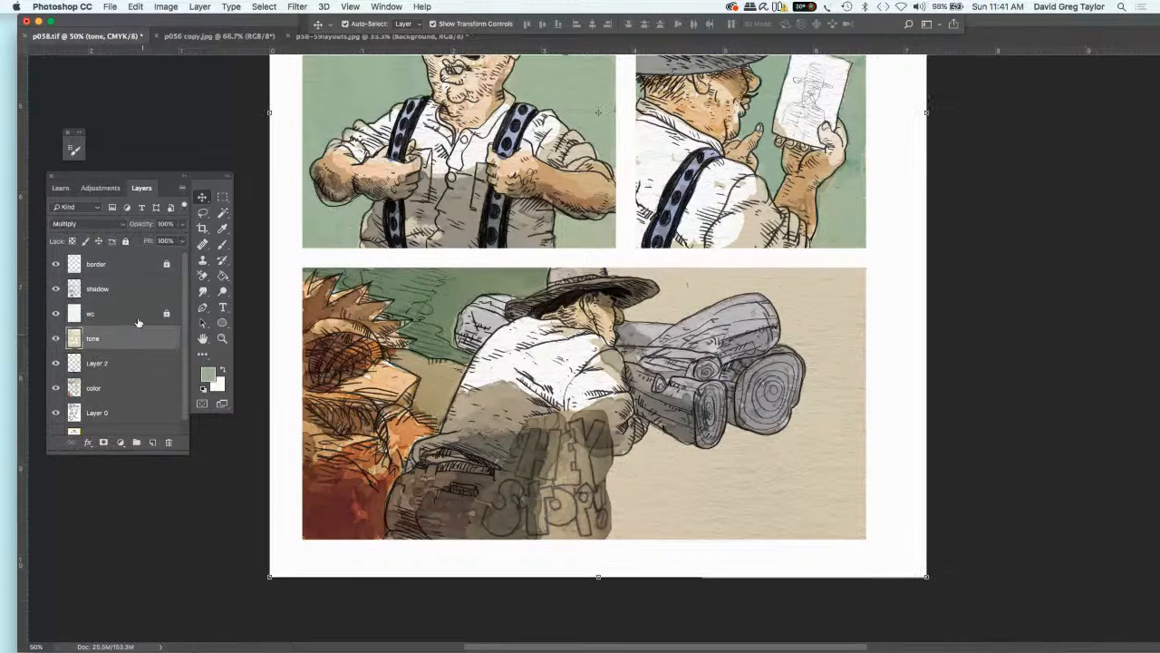
pyautogui.click(125, 240)
pyautogui.hotkey('alt', '[')
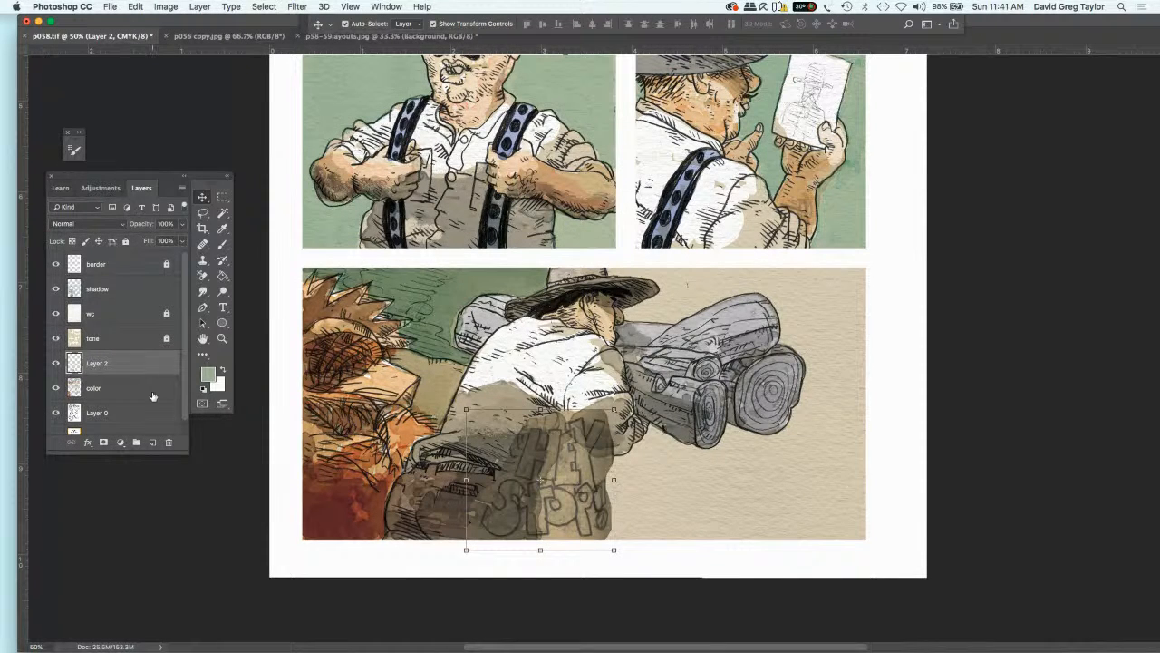
pyautogui.click(153, 392)
pyautogui.click(126, 240)
pyautogui.click(141, 419)
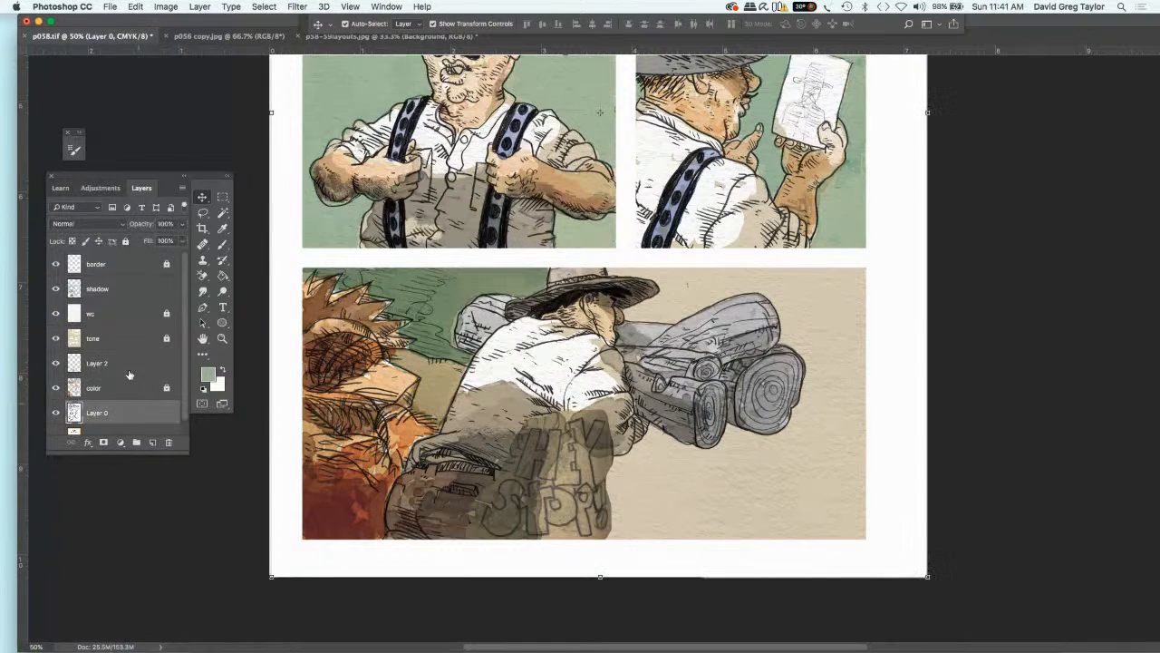
pyautogui.click(126, 241)
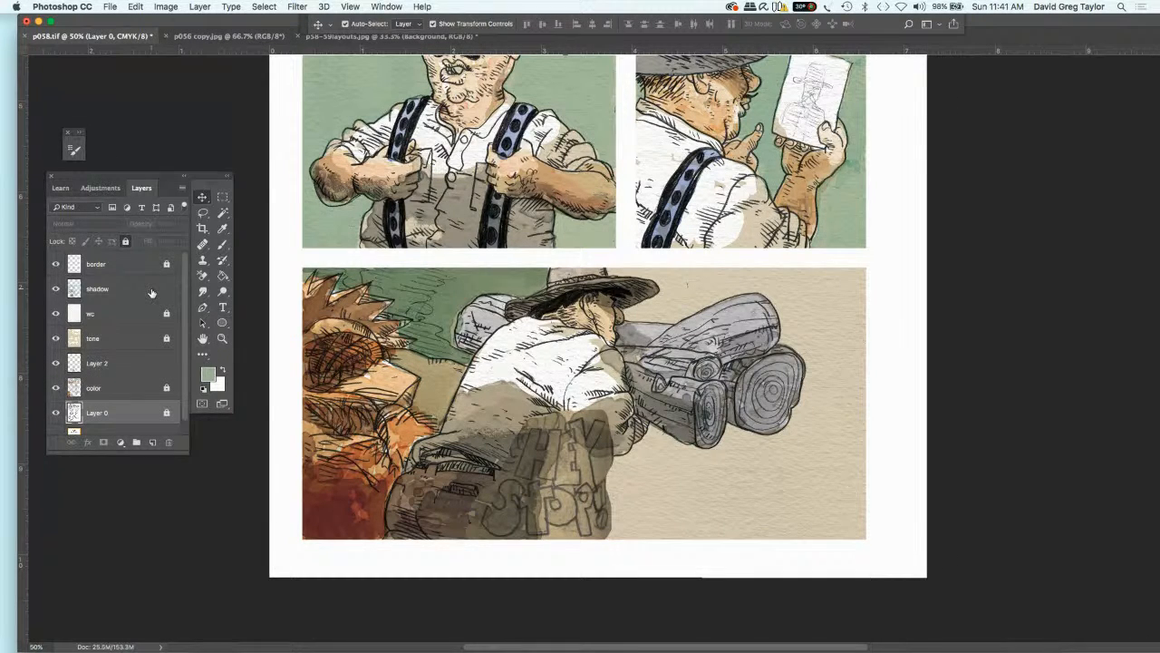
pyautogui.click(151, 291)
pyautogui.click(126, 241)
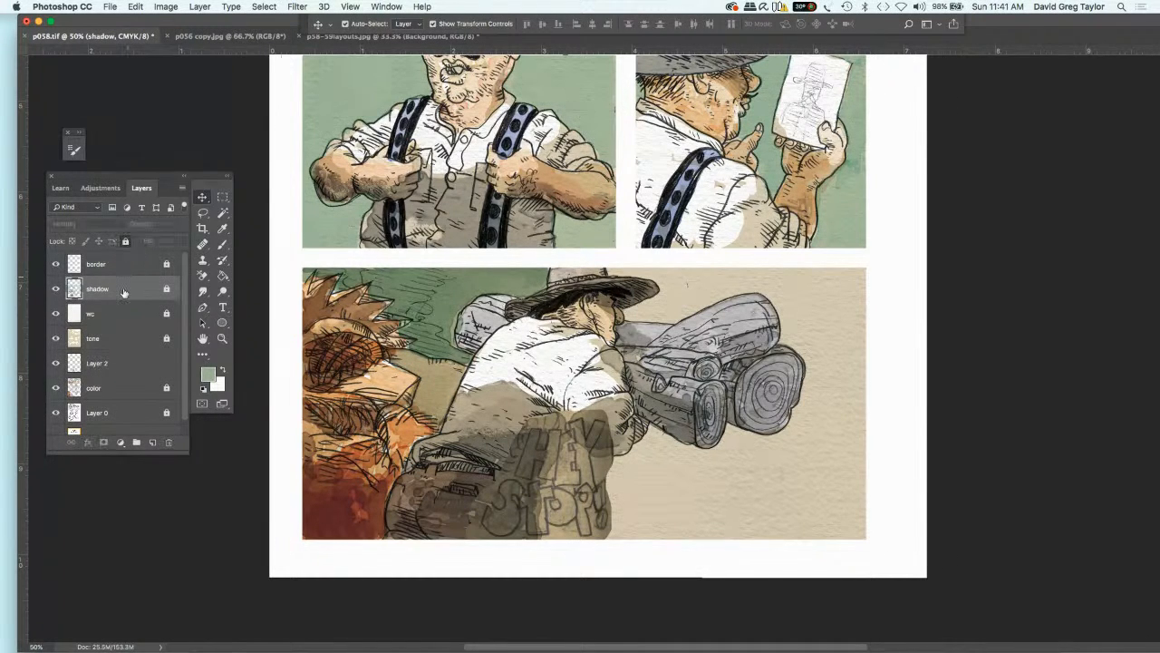
# - Move the "HEY STOP!" lettering on Layer 2 into the lower-right corner of the bottom panel
pyautogui.click(136, 366)
pyautogui.moveTo(513, 469); pyautogui.dragTo(780, 450)
pyautogui.moveTo(793, 453); pyautogui.dragTo(770, 458)
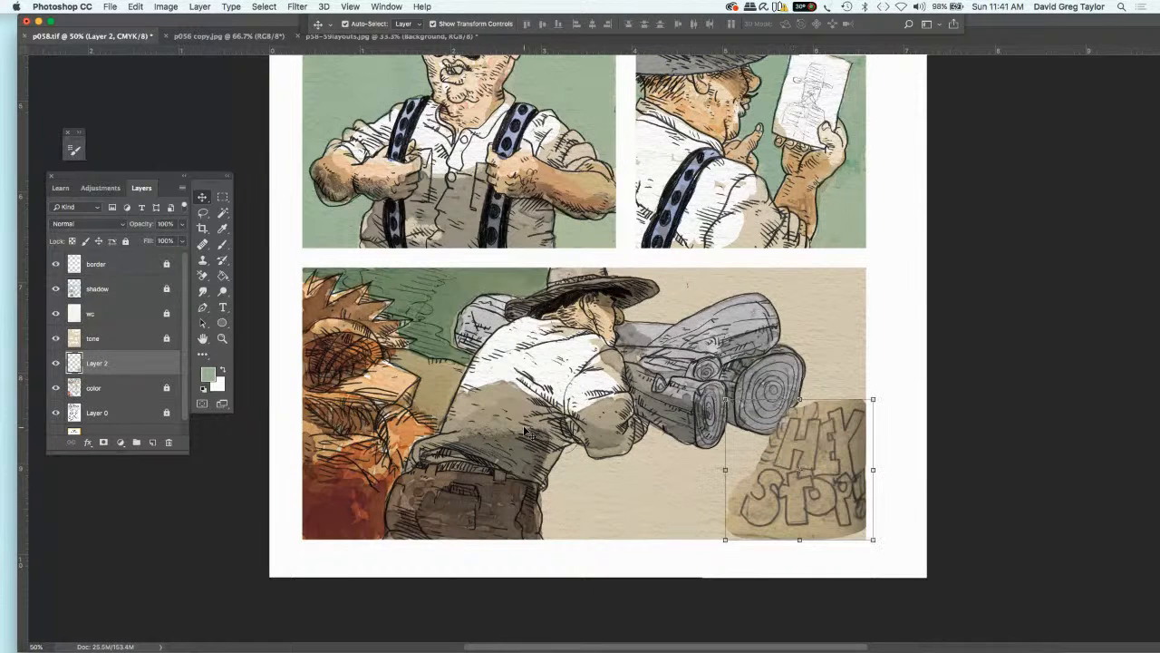
# - Raise the contrast of the "HEY STOP!" lettering with Levels, using input values 44, 0.34 and 208
pyautogui.click(167, 7)
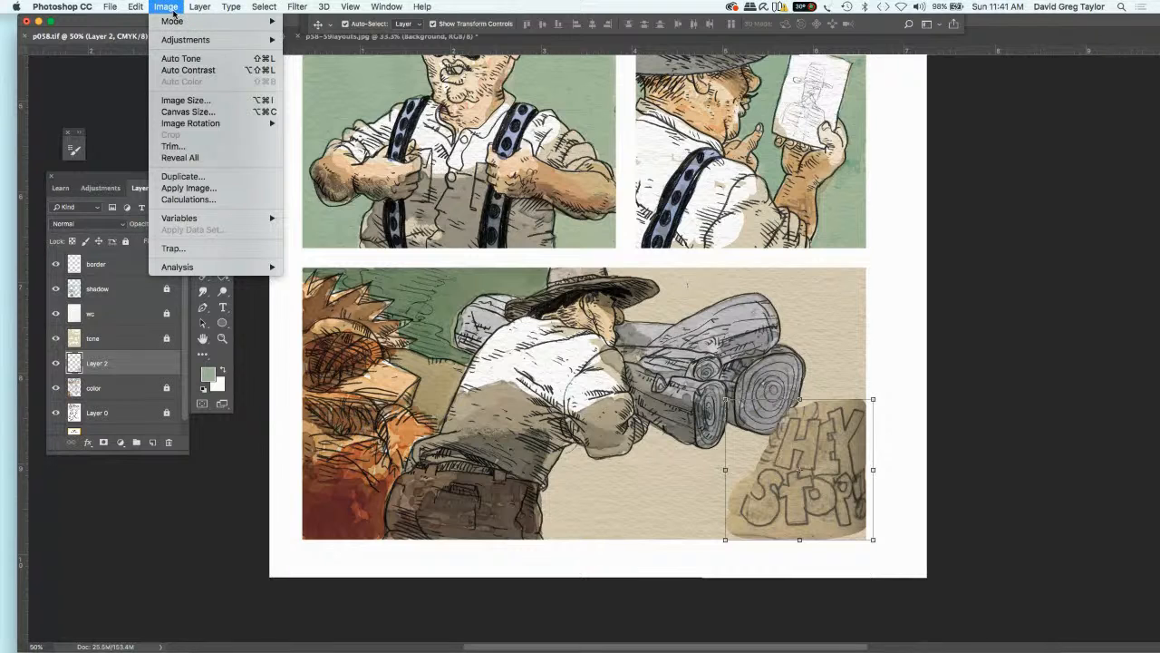
pyautogui.moveTo(186, 39)
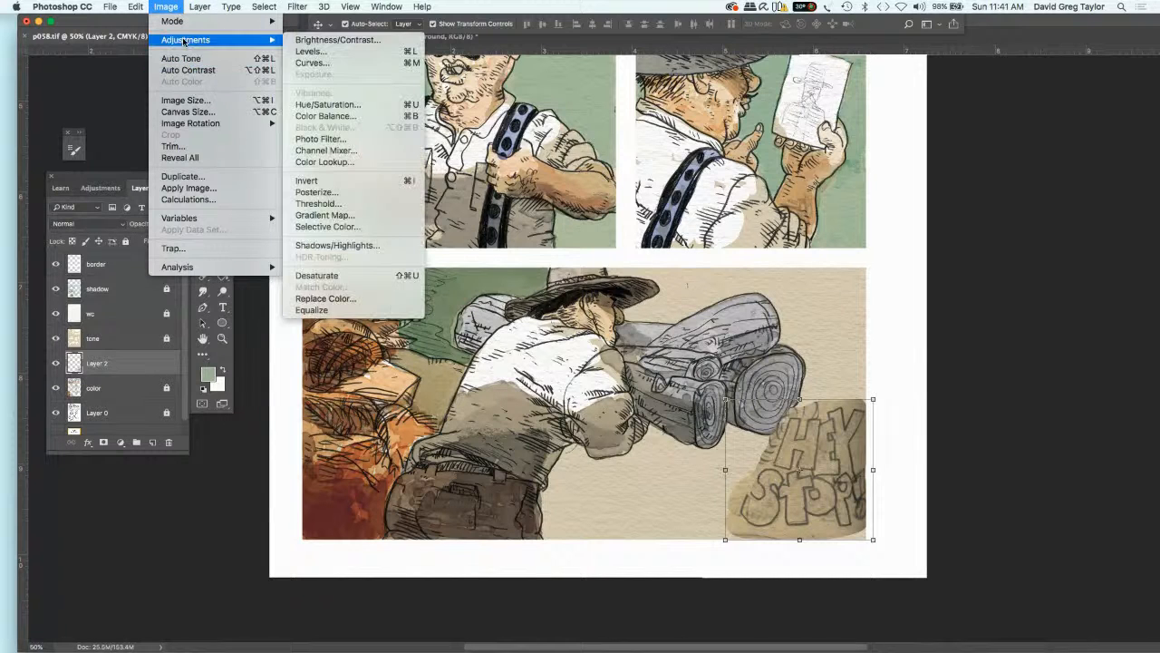
pyautogui.click(320, 53)
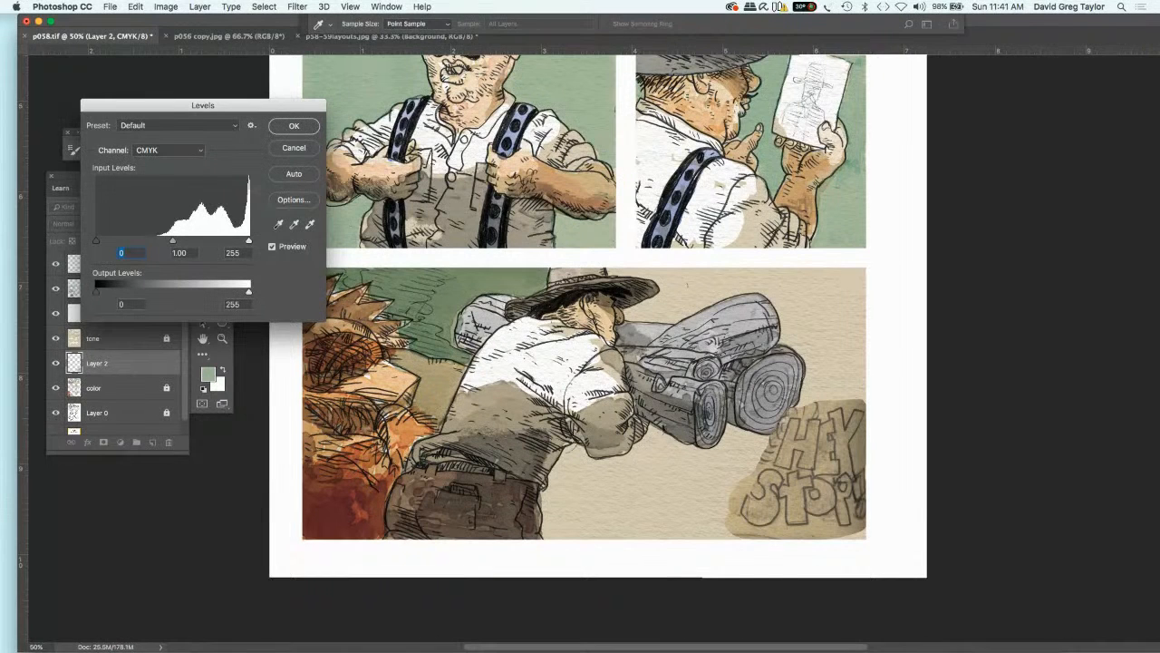
pyautogui.click(180, 143)
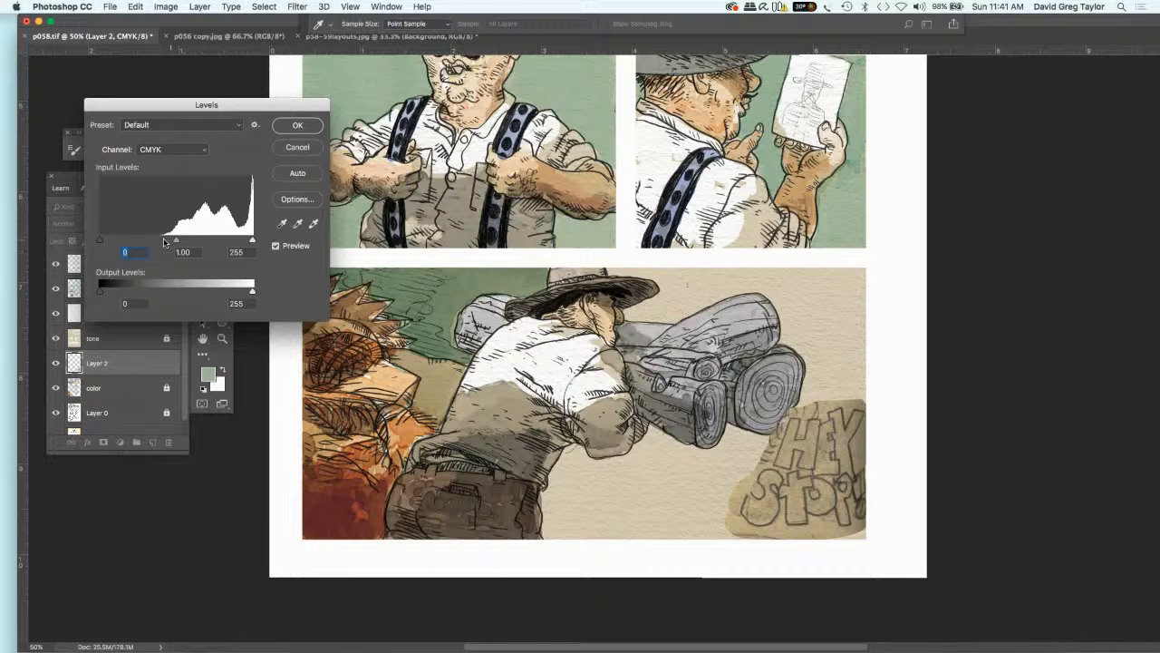
pyautogui.moveTo(251, 241); pyautogui.dragTo(224, 241)
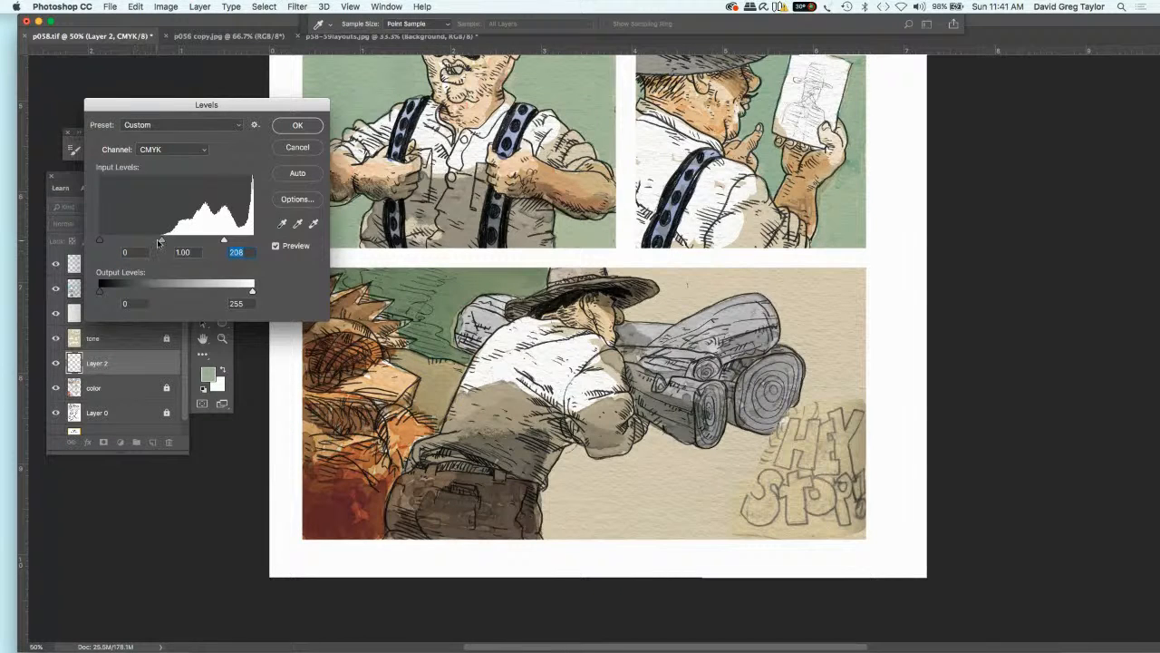
pyautogui.moveTo(159, 241); pyautogui.dragTo(189, 241)
pyautogui.moveTo(100, 241); pyautogui.dragTo(127, 245)
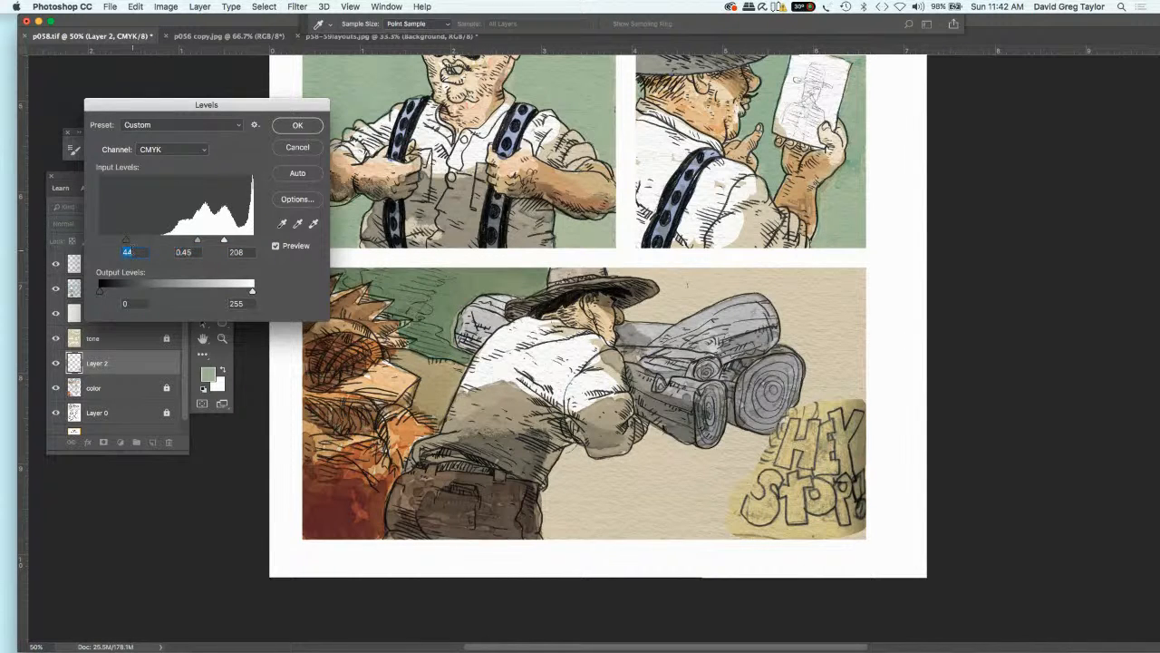
pyautogui.moveTo(224, 241); pyautogui.dragTo(203, 240)
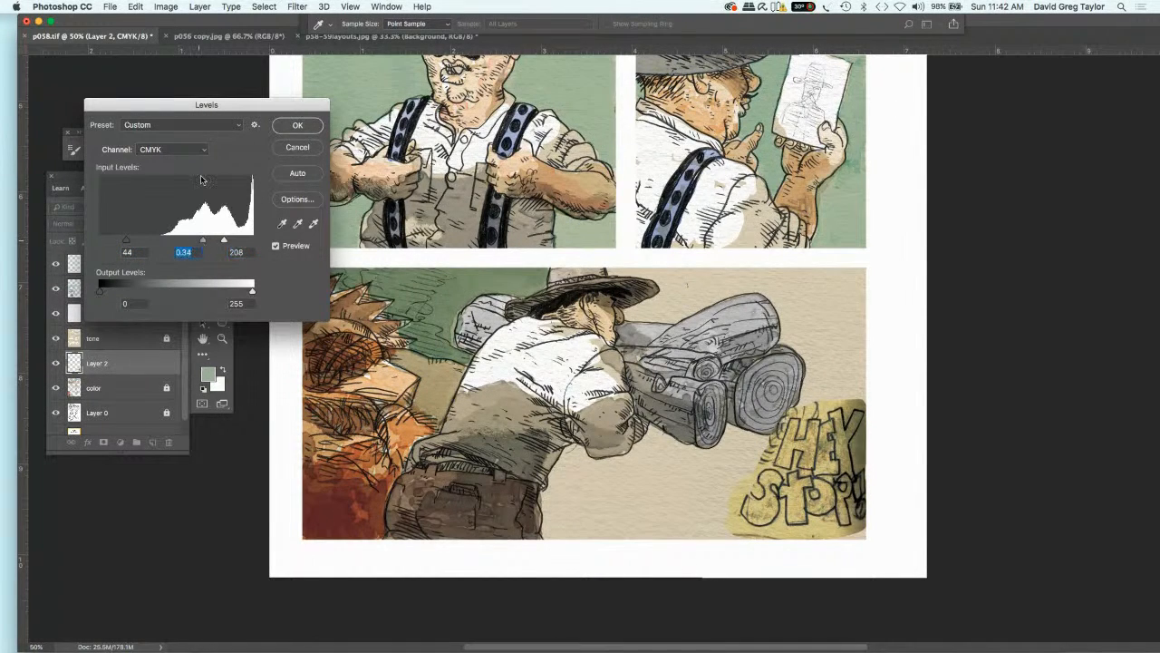
pyautogui.click(292, 126)
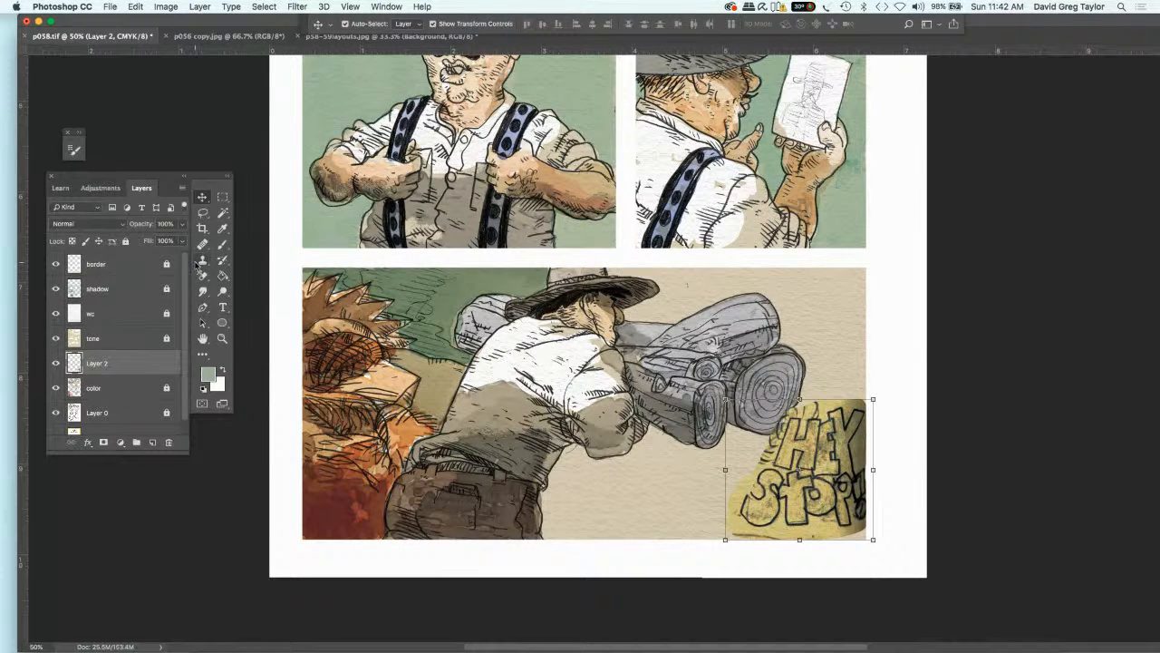
# - Dodge the highlights of the yellow paper at the lettering's upper-left edge and try the Background Eraser along its top
pyautogui.click(221, 292)
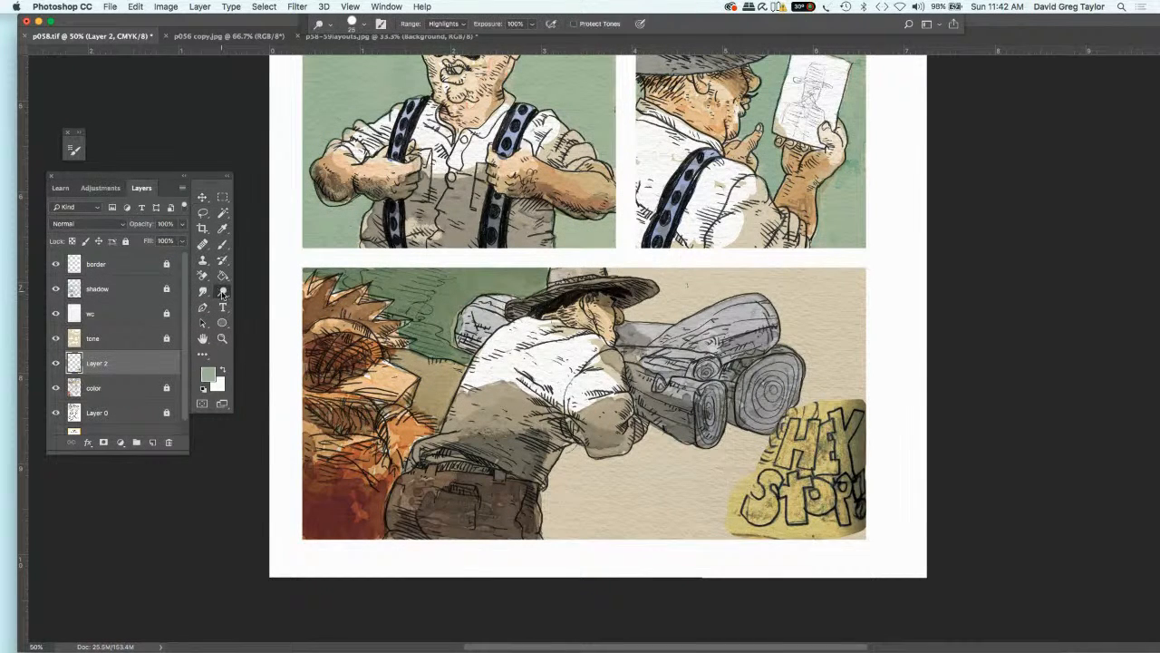
pyautogui.moveTo(756, 463)
pyautogui.mouseDown()
pyautogui.moveTo(787, 412)
pyautogui.moveTo(817, 412)
pyautogui.mouseUp()
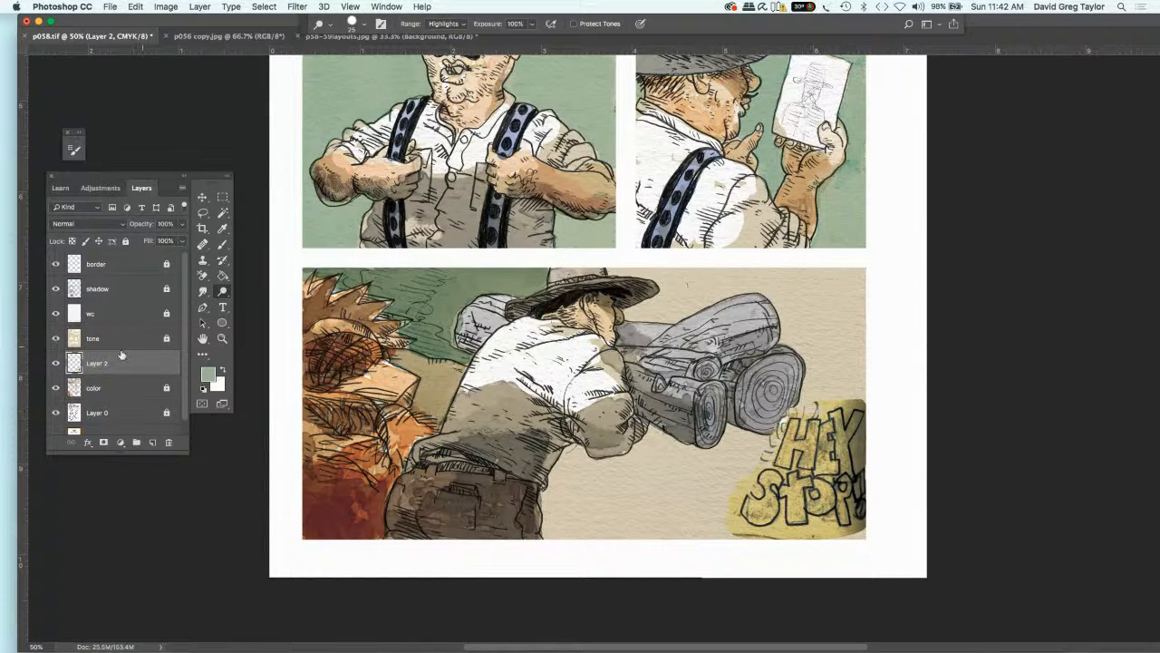
pyautogui.click(202, 275)
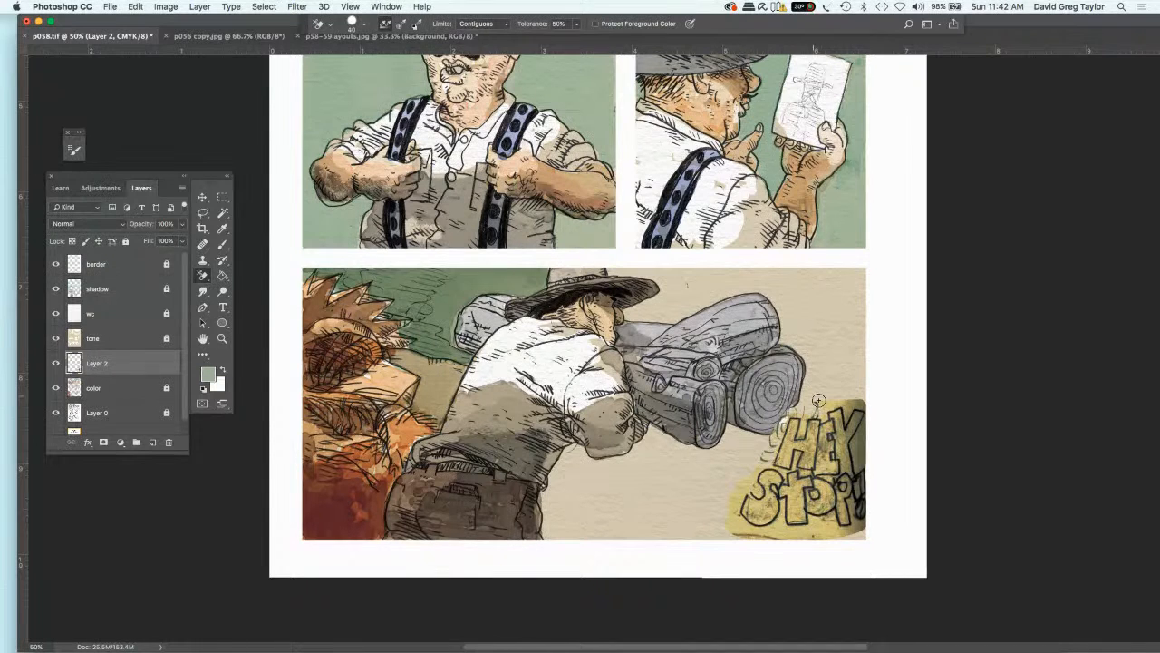
pyautogui.moveTo(812, 399); pyautogui.dragTo(807, 386)
# - Erase the leftover paper tone around the right side and bottom of the "HEY STOP!" lettering with the Eraser tool
pyautogui.click(203, 276)
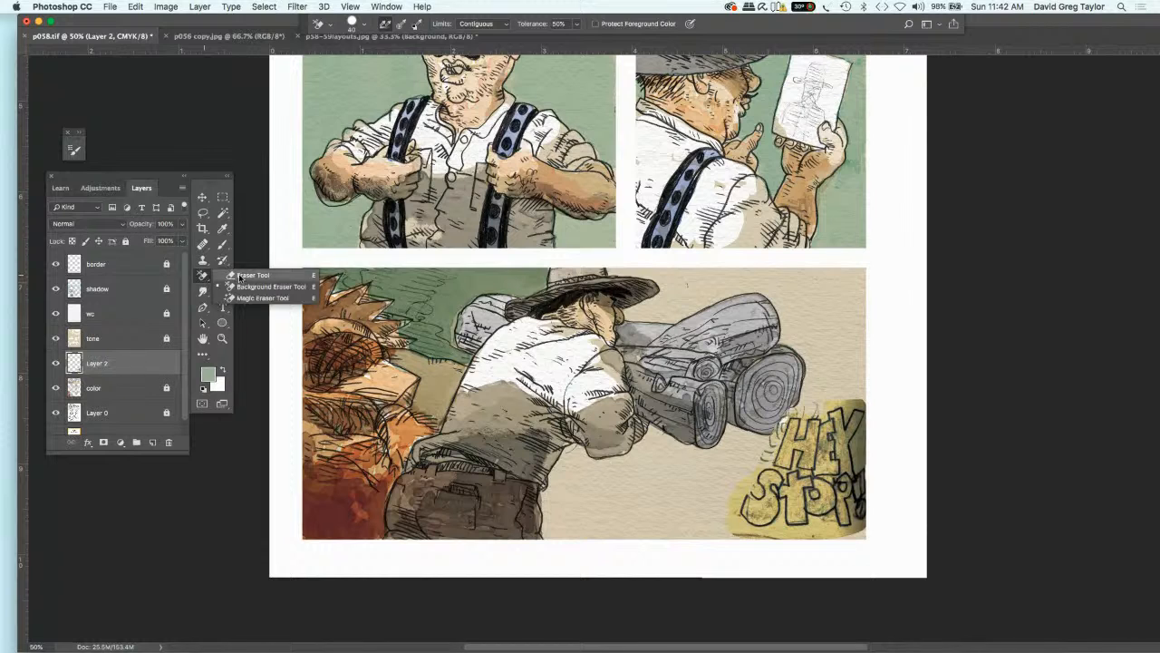
pyautogui.click(238, 273)
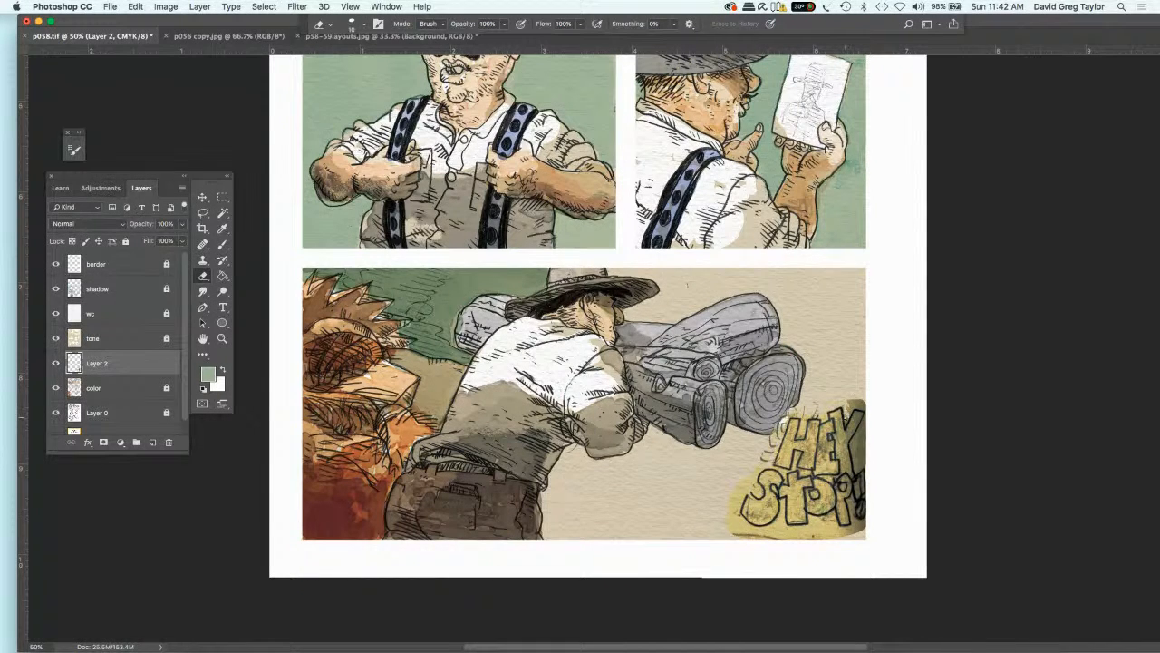
pyautogui.moveTo(852, 410)
pyautogui.mouseDown()
pyautogui.moveTo(861, 406)
pyautogui.moveTo(850, 399)
pyautogui.moveTo(861, 404)
pyautogui.moveTo(847, 401)
pyautogui.moveTo(856, 444)
pyautogui.mouseUp()
pyautogui.moveTo(859, 453)
pyautogui.mouseDown()
pyautogui.moveTo(857, 468)
pyautogui.moveTo(861, 426)
pyautogui.moveTo(857, 462)
pyautogui.mouseUp()
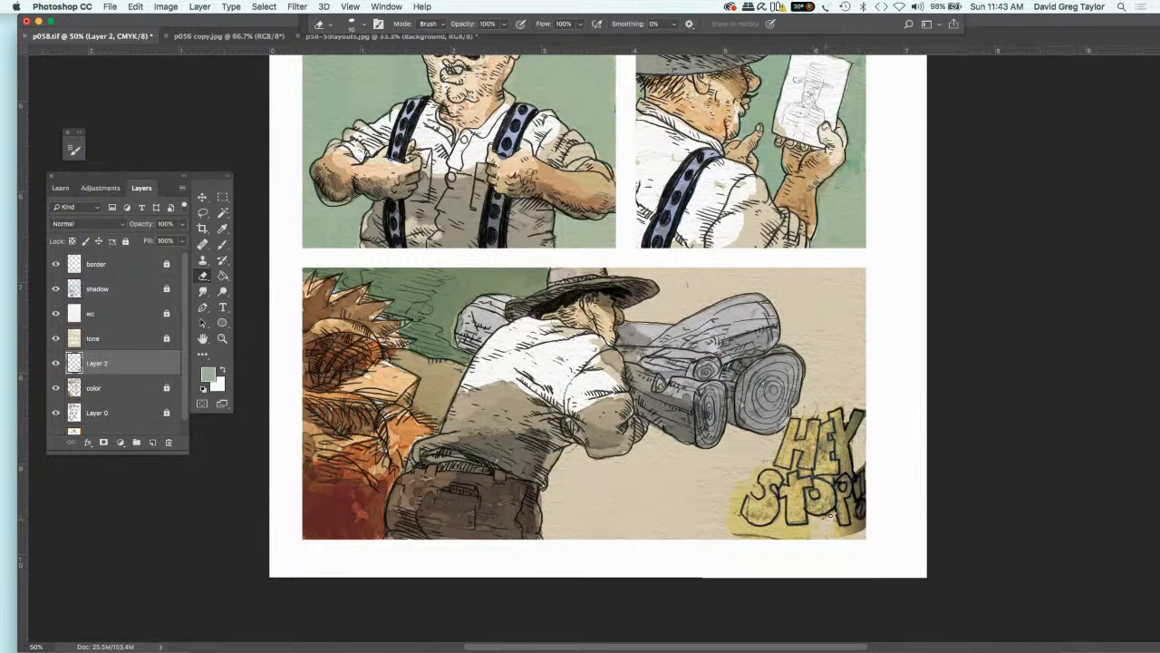
pyautogui.moveTo(834, 530)
pyautogui.mouseDown()
pyautogui.moveTo(861, 529)
pyautogui.moveTo(832, 533)
pyautogui.moveTo(858, 519)
pyautogui.moveTo(856, 505)
pyautogui.mouseUp()
pyautogui.moveTo(760, 537); pyautogui.dragTo(744, 535)
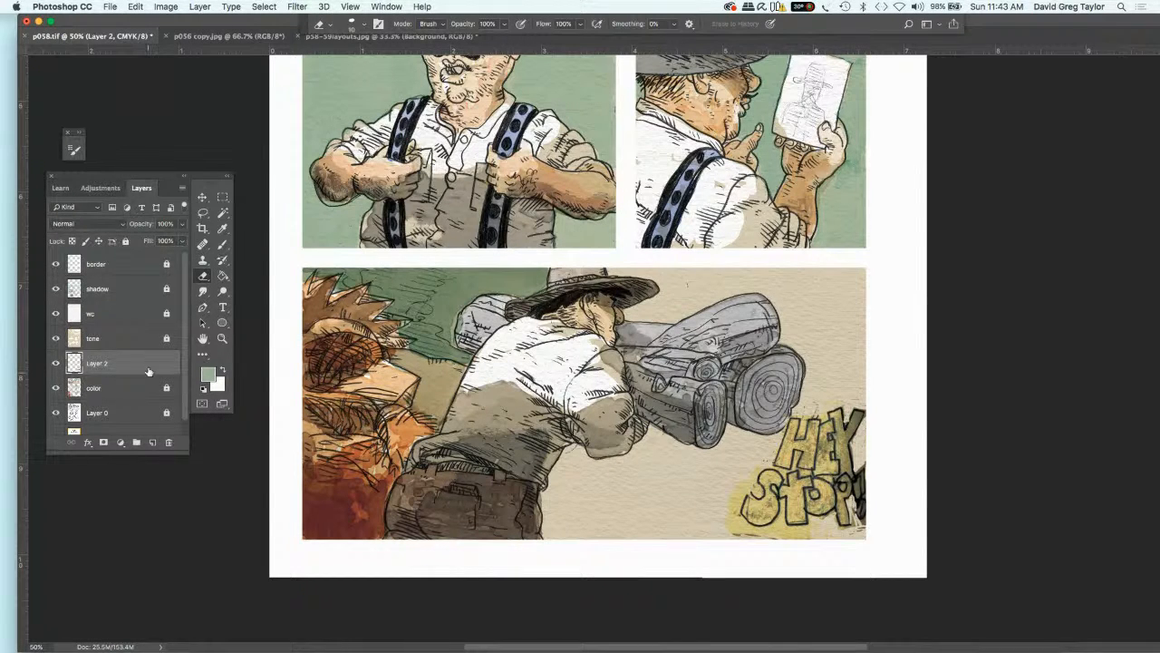
# - Lock the lettering layer and add a new layer above it with the Darken blend mode
pyautogui.click(125, 241)
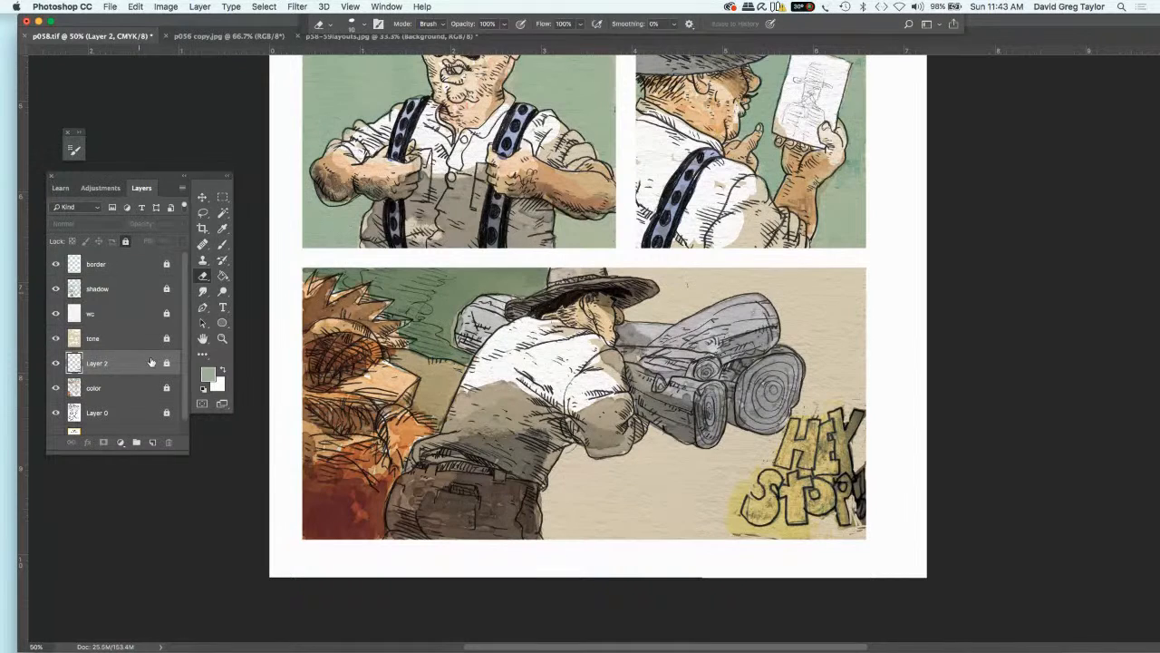
pyautogui.click(153, 442)
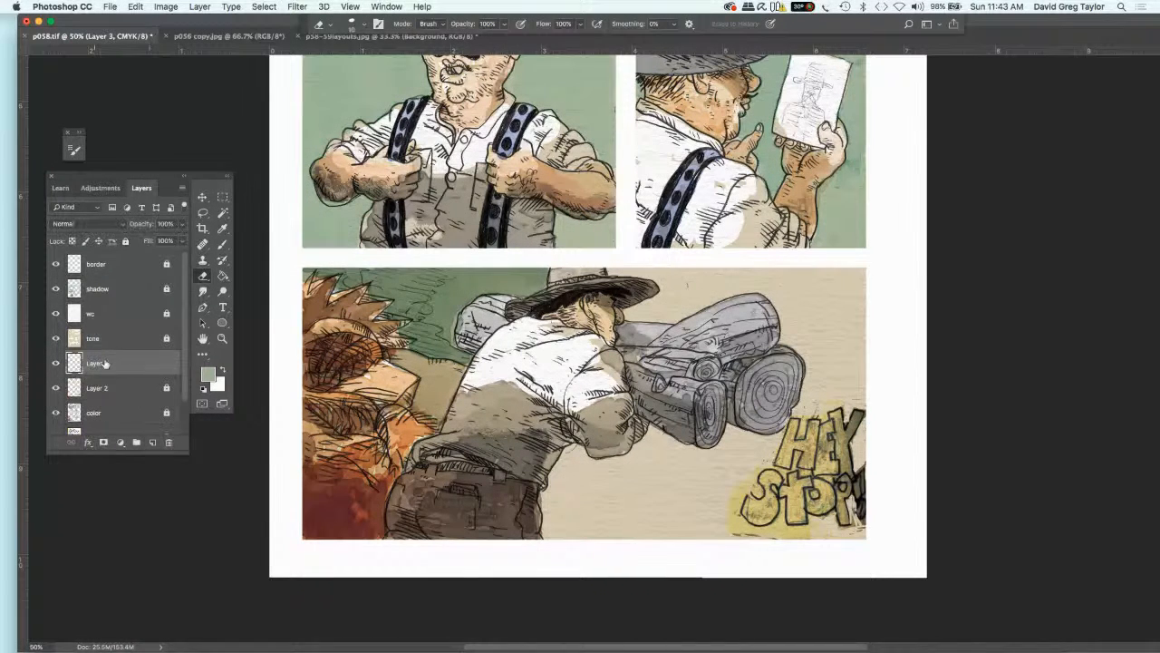
pyautogui.click(95, 223)
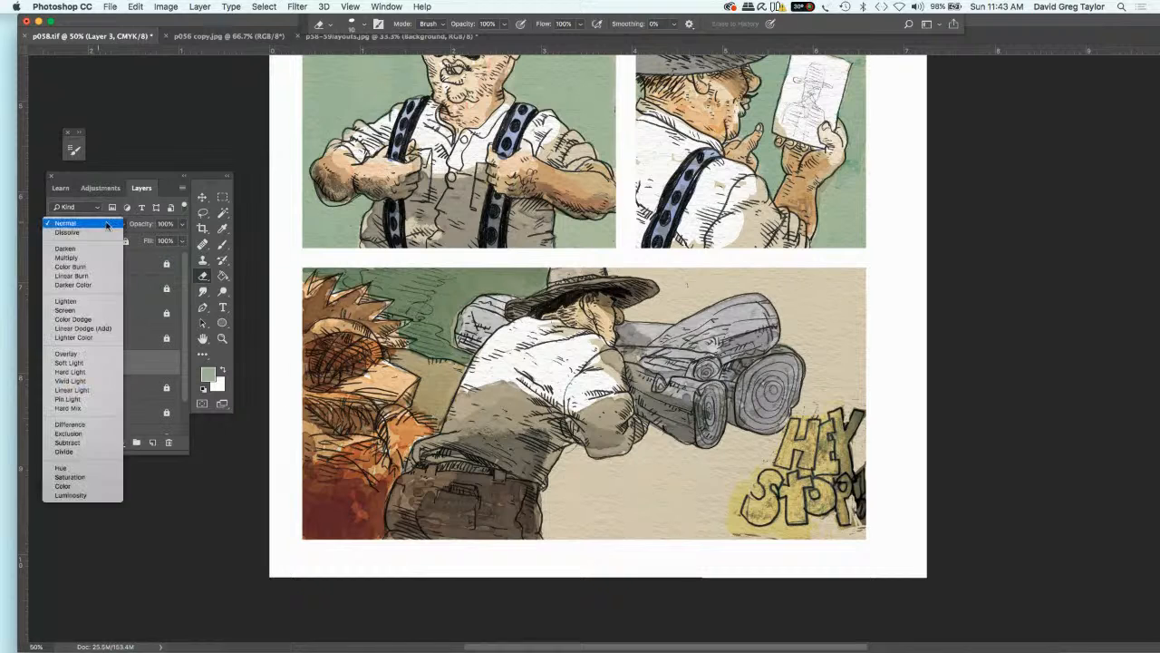
pyautogui.click(95, 249)
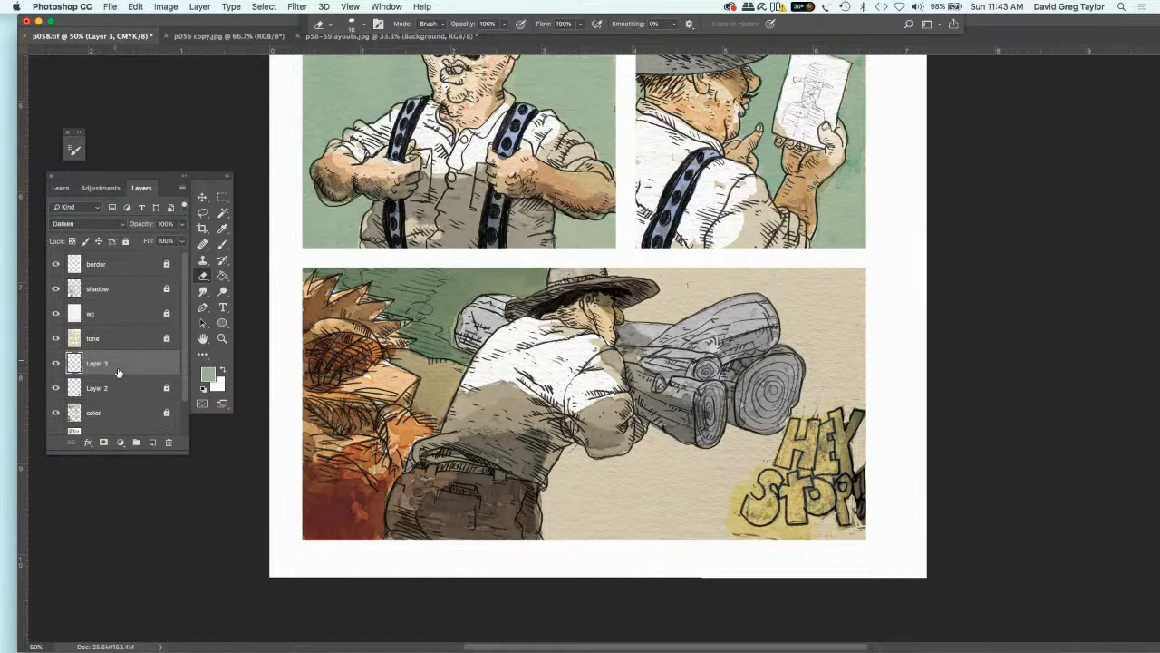
# - Unlock the lettering layer, set its blend mode to Multiply, and lock it again
pyautogui.click(127, 389)
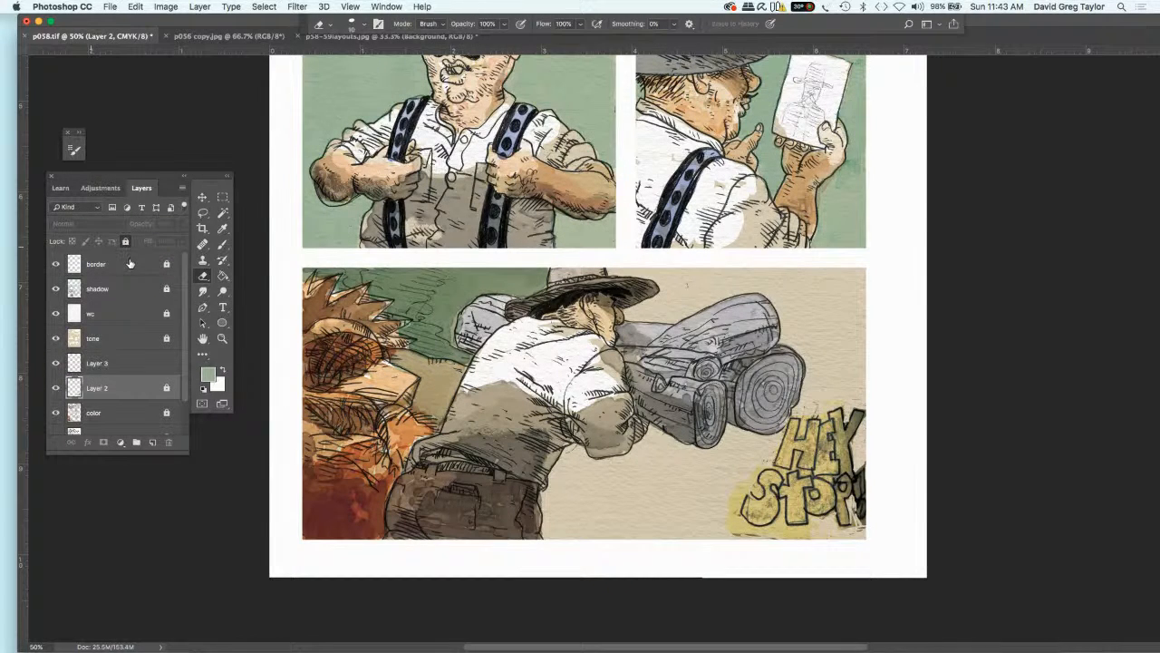
pyautogui.click(91, 223)
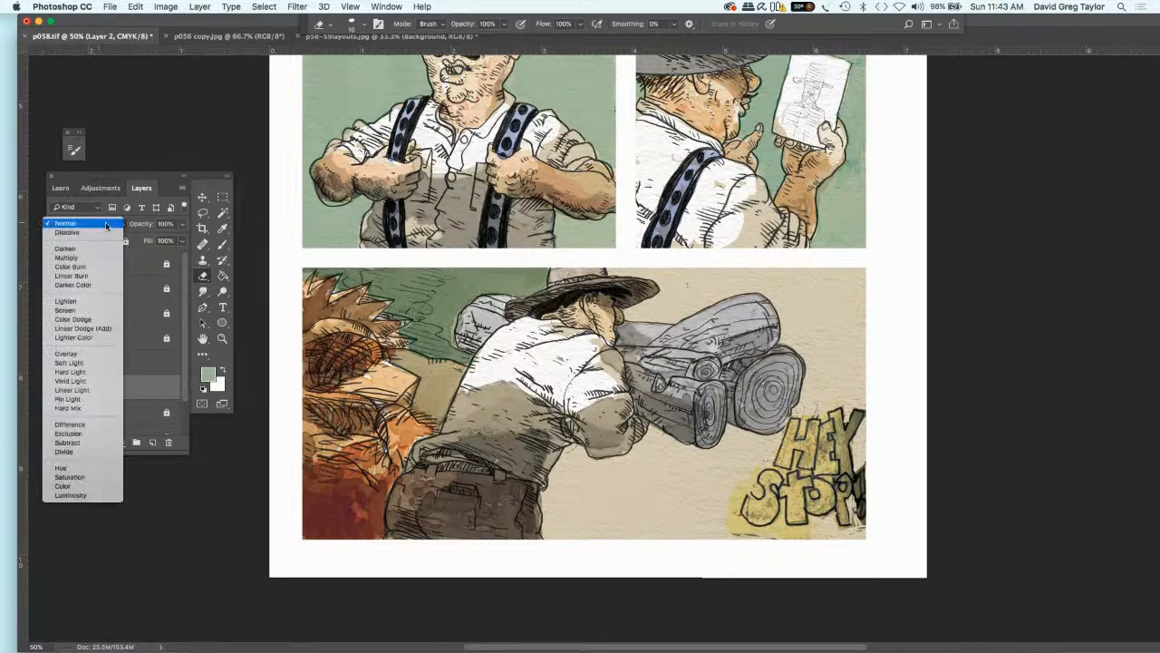
pyautogui.click(97, 257)
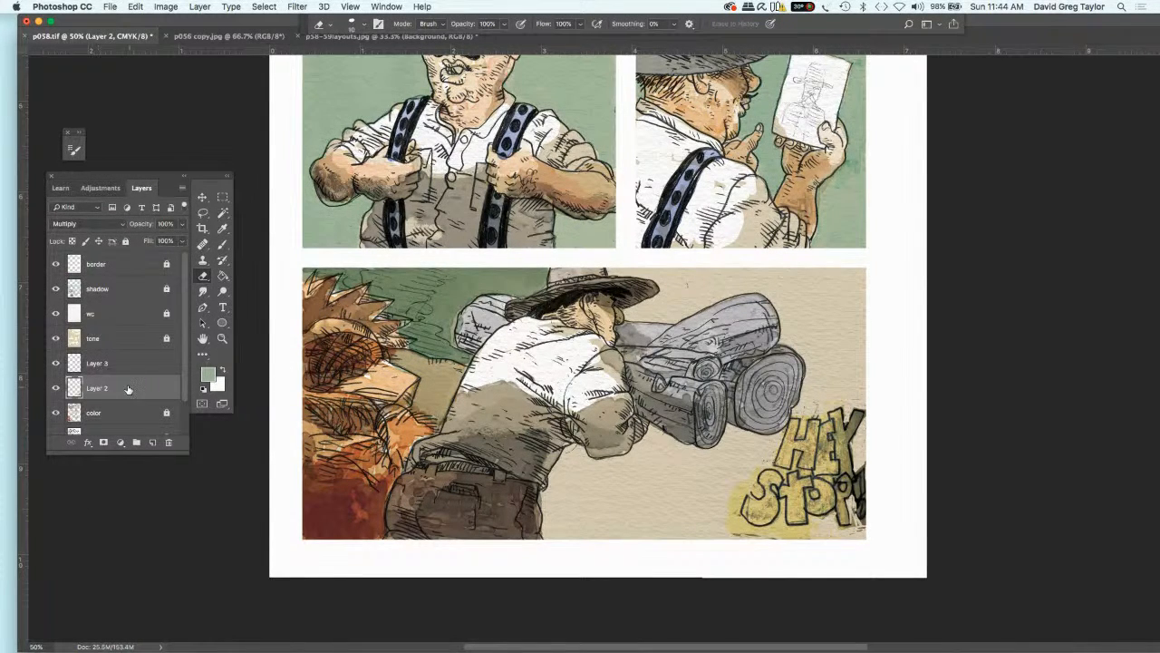
pyautogui.click(125, 240)
# - Select the empty Darken layer above the lettering and ready the Brush tool with a smaller tip for the "HEY STOP!" area
pyautogui.click(152, 369)
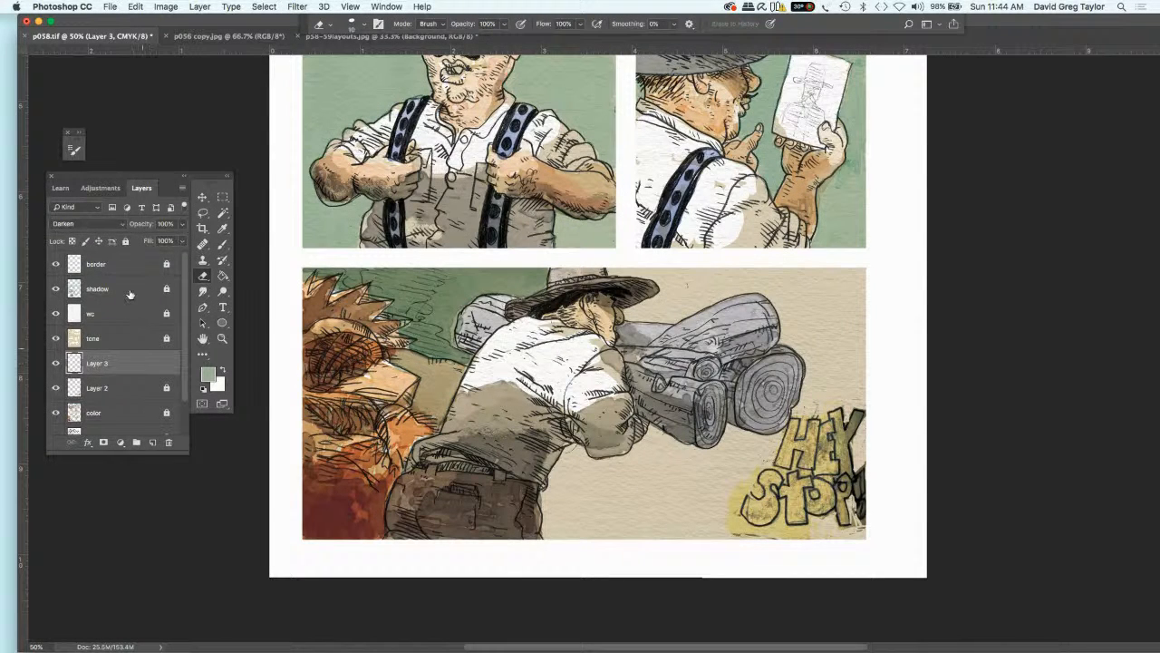
pyautogui.click(223, 245)
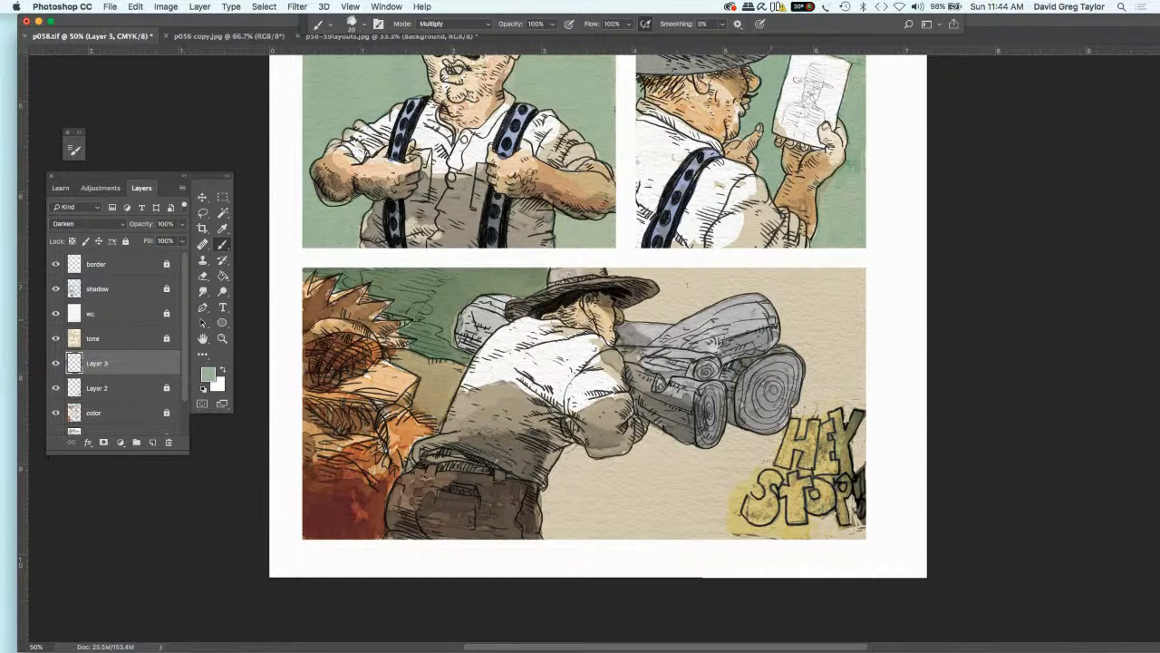
pyautogui.press('[')
pyautogui.press('[')
pyautogui.press('super+equal')
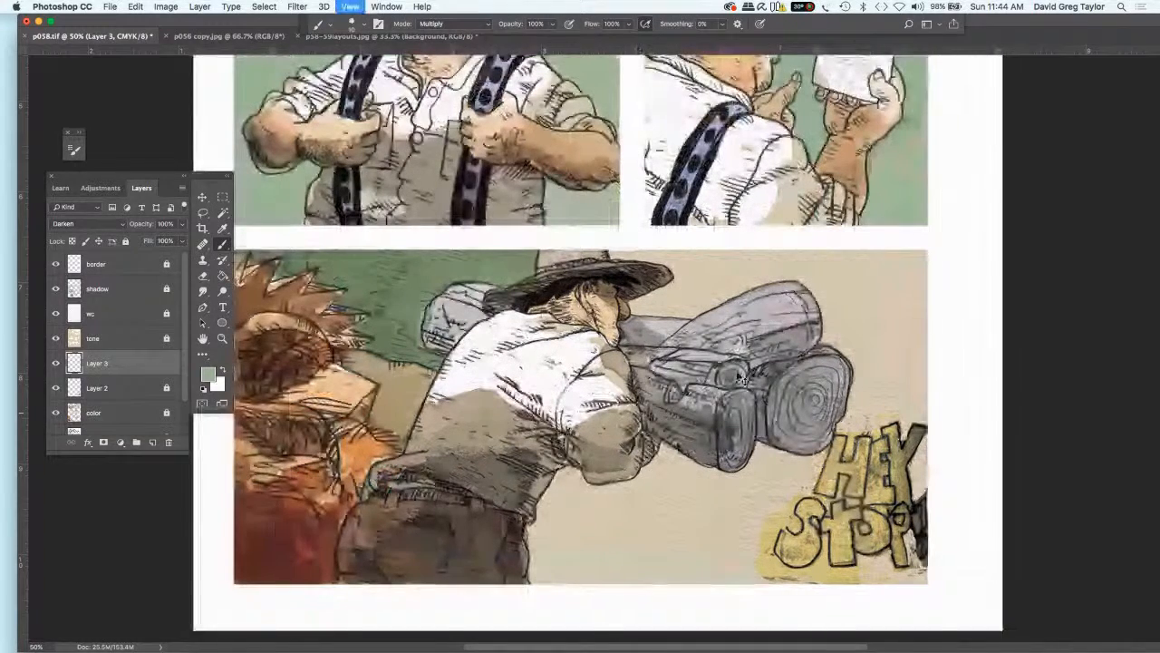
pyautogui.press('super+equal')
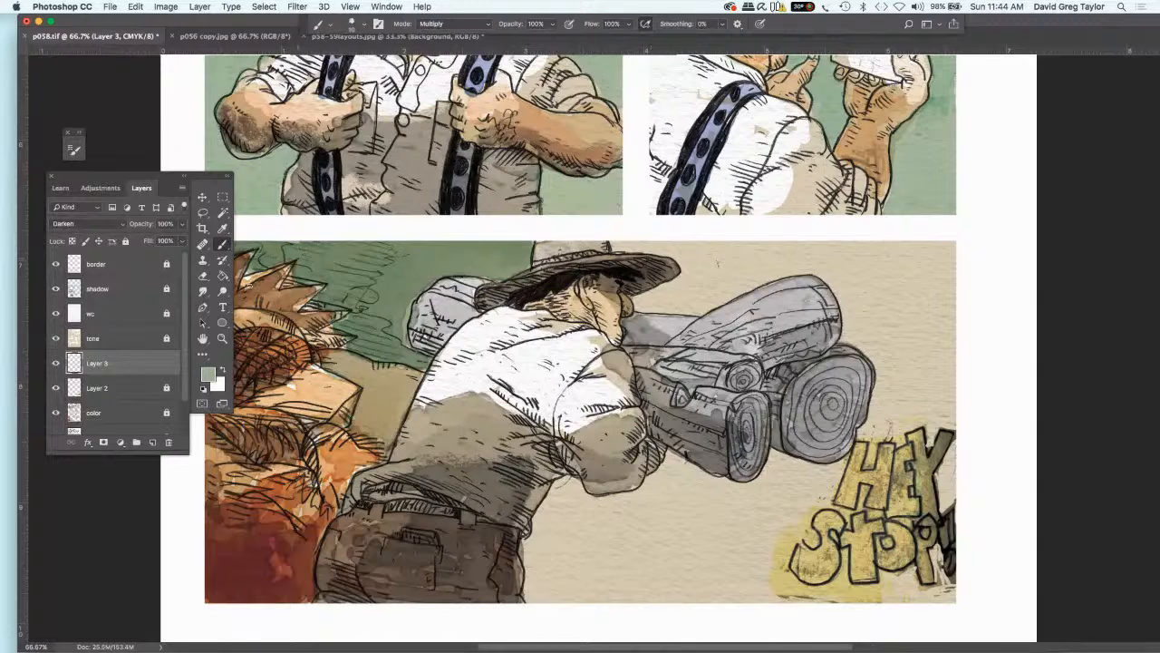
pyautogui.click(205, 339)
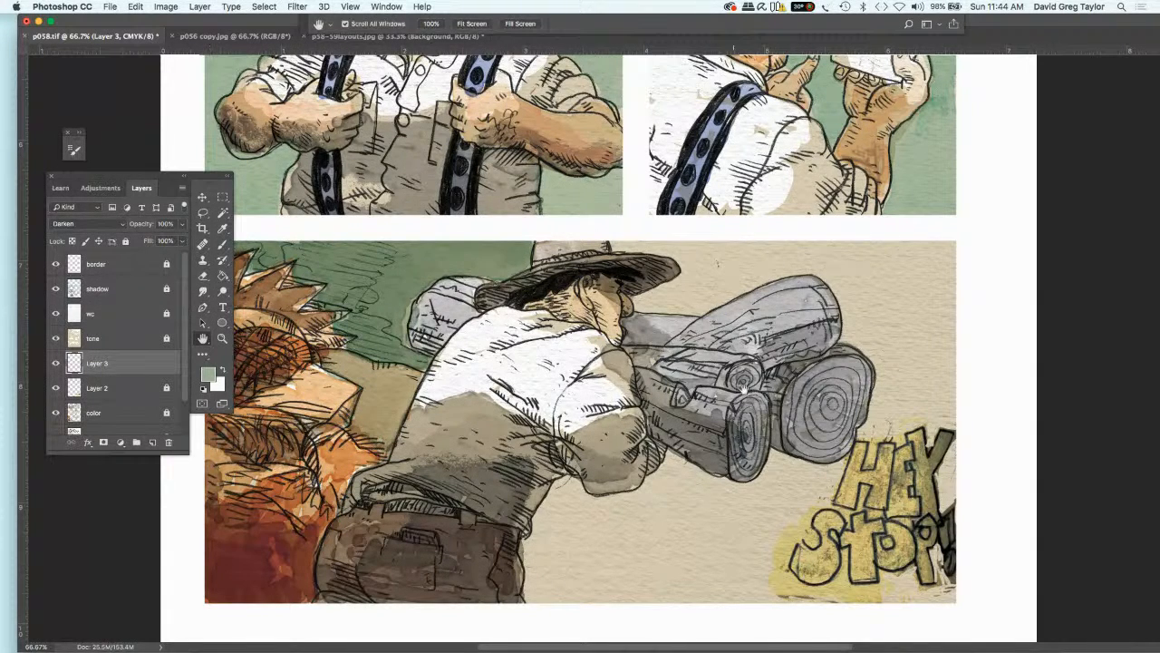
pyautogui.moveTo(745, 383); pyautogui.dragTo(533, 317)
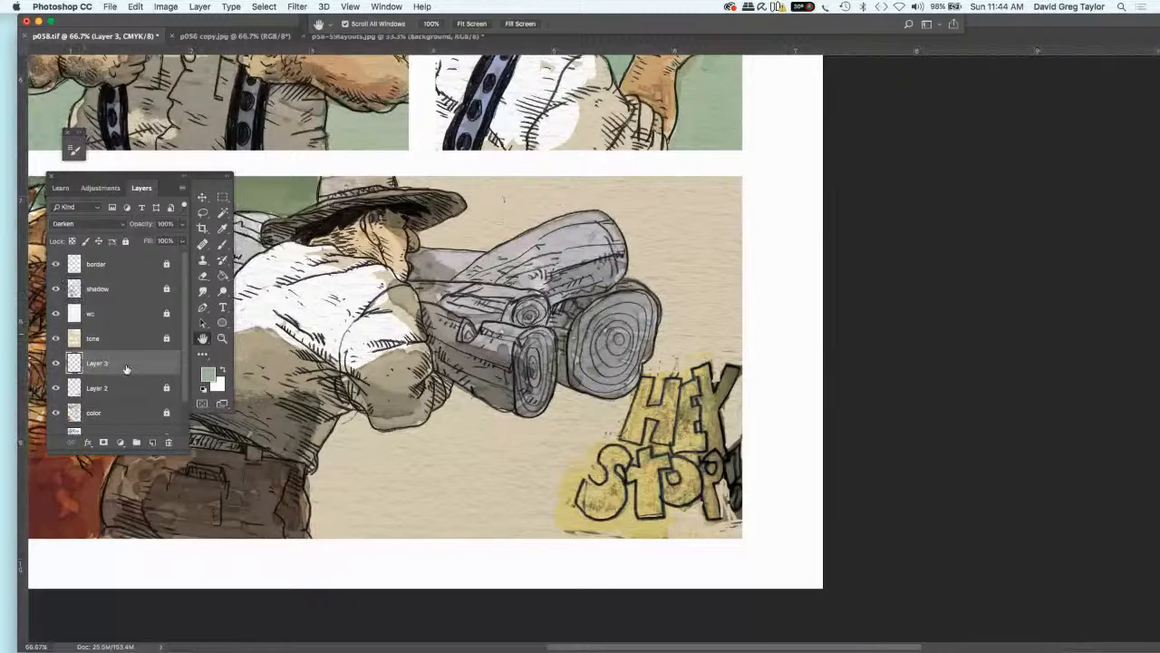
pyautogui.click(222, 244)
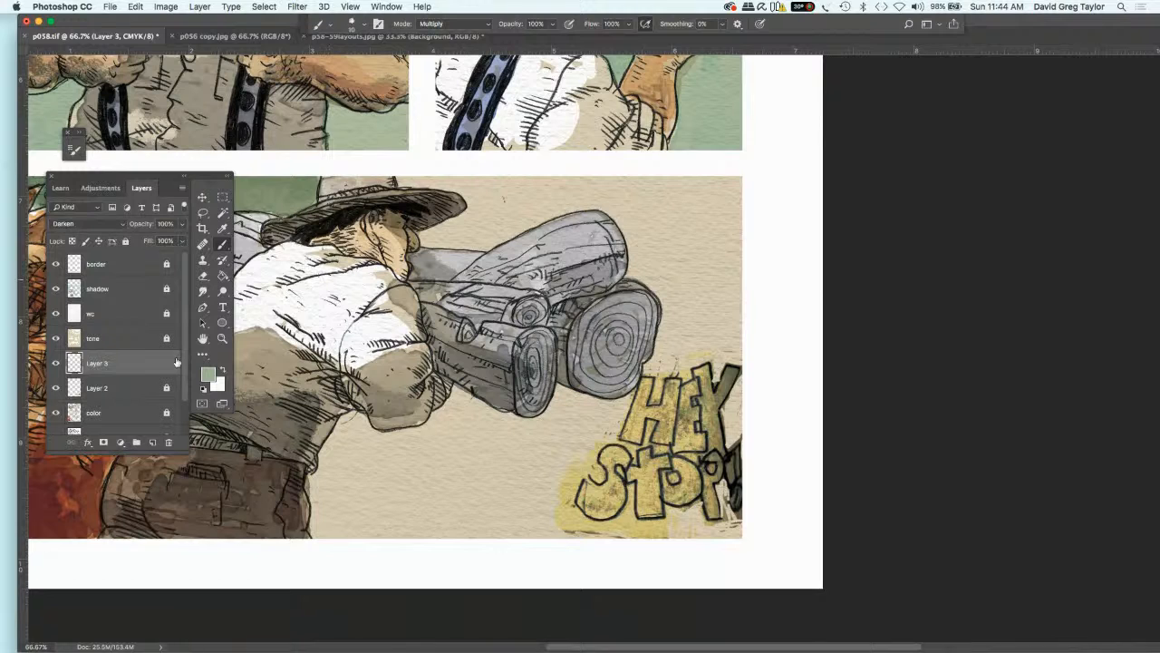
# - Unlock the "HEY STOP!" lettering layer, lower its opacity to 41% as a tracing guide, and lock it again
pyautogui.click(162, 389)
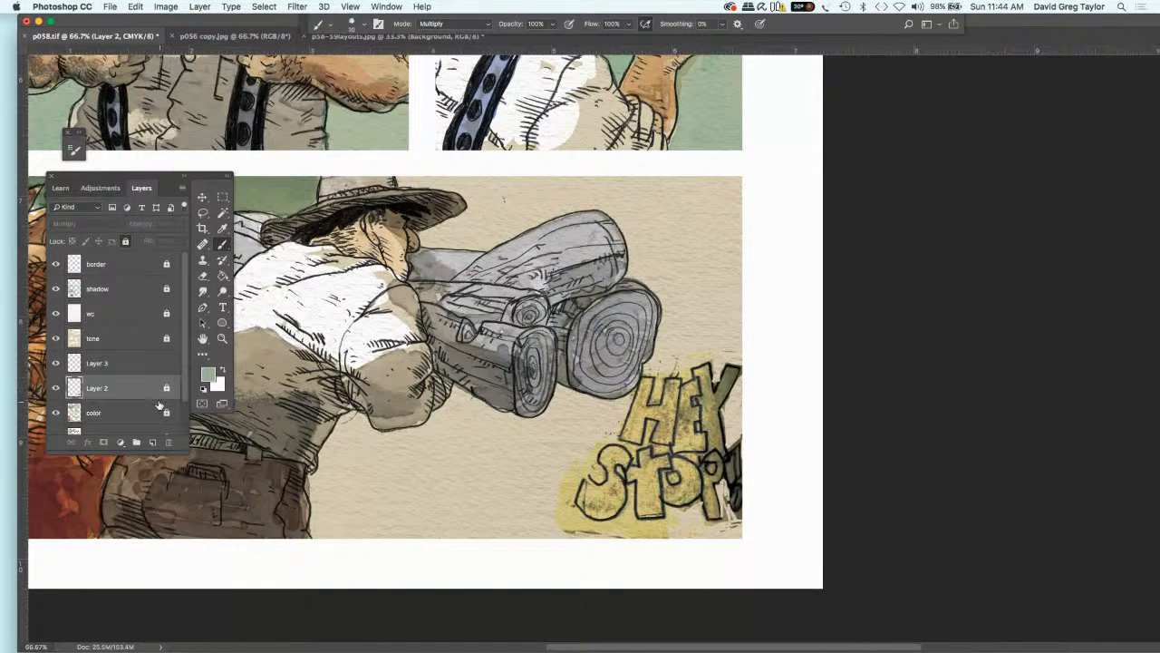
pyautogui.click(166, 389)
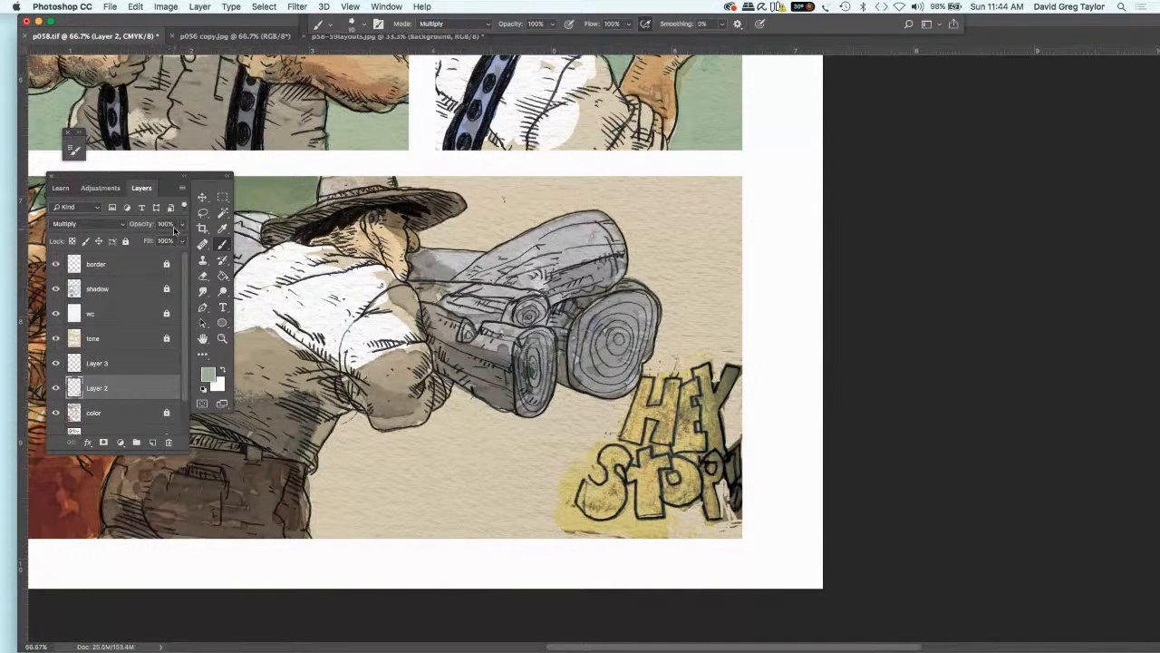
pyautogui.click(183, 224)
pyautogui.moveTo(180, 240); pyautogui.dragTo(147, 240)
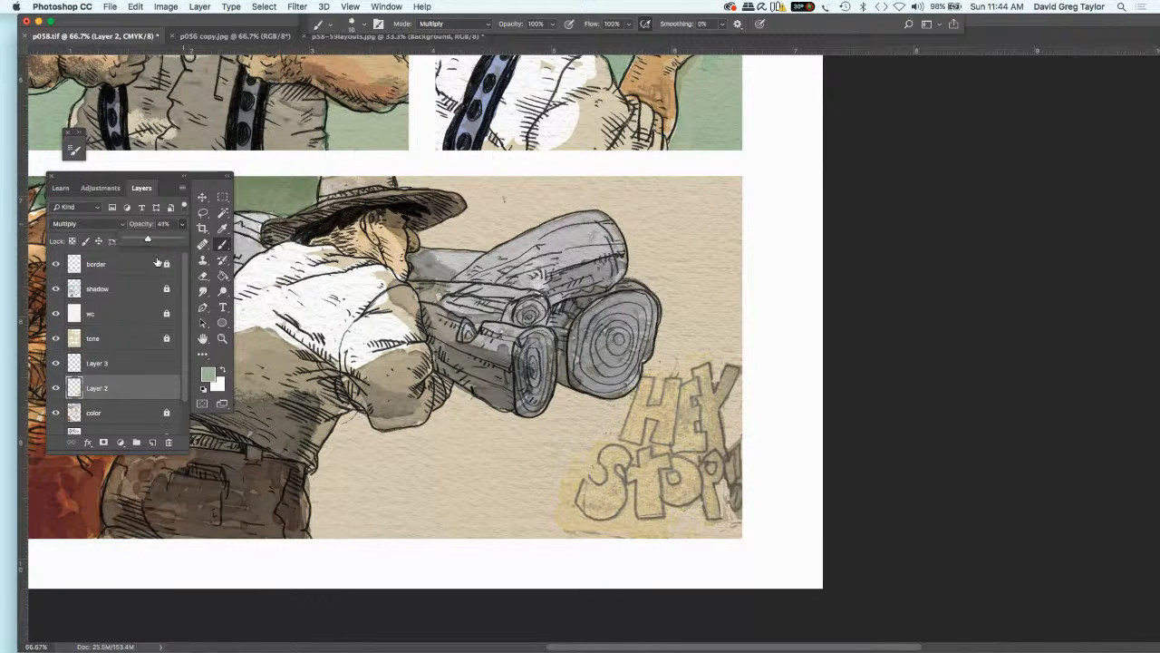
pyautogui.click(136, 386)
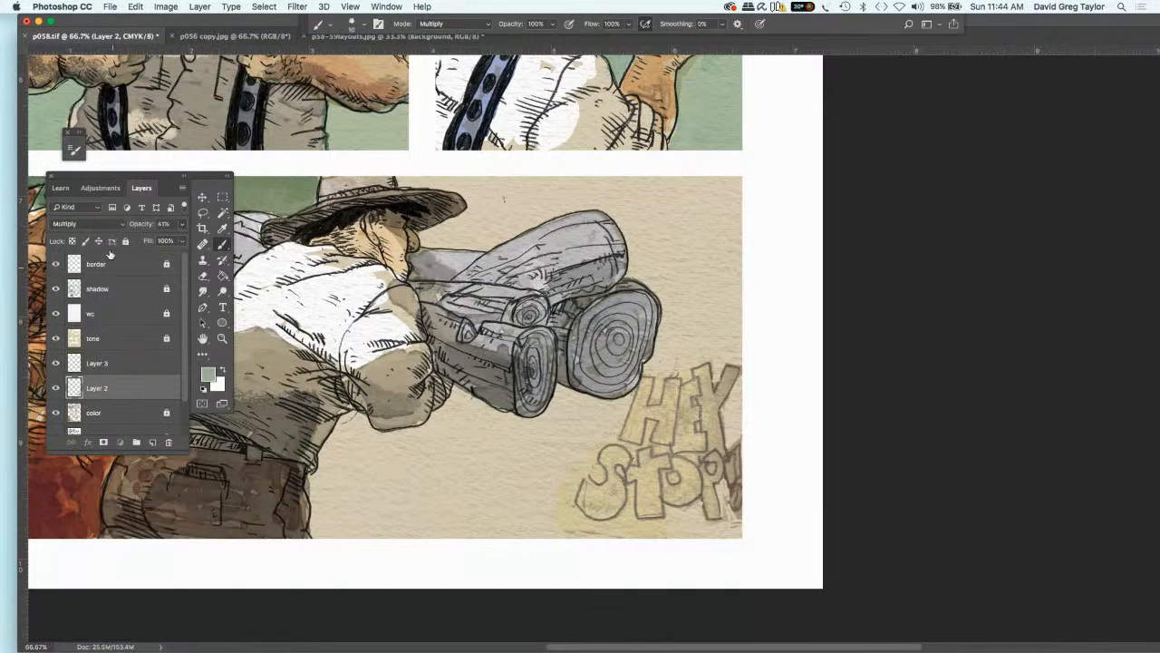
# - Select the empty layer above the lettering and set the foreground color to near-black
pyautogui.click(136, 362)
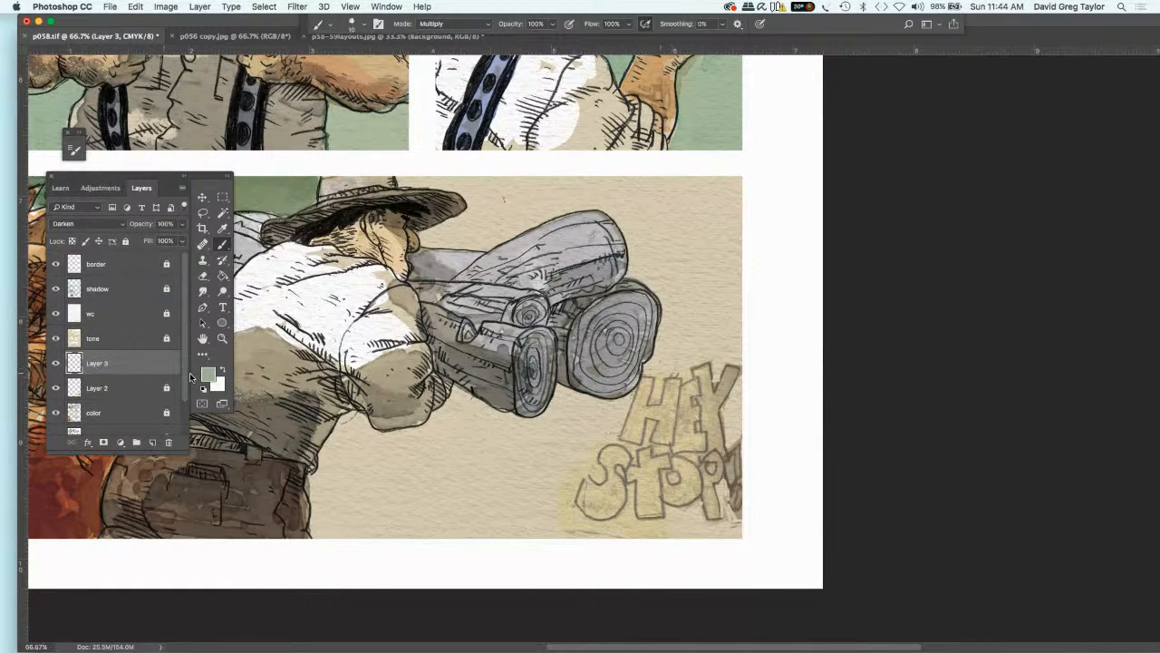
pyautogui.click(208, 374)
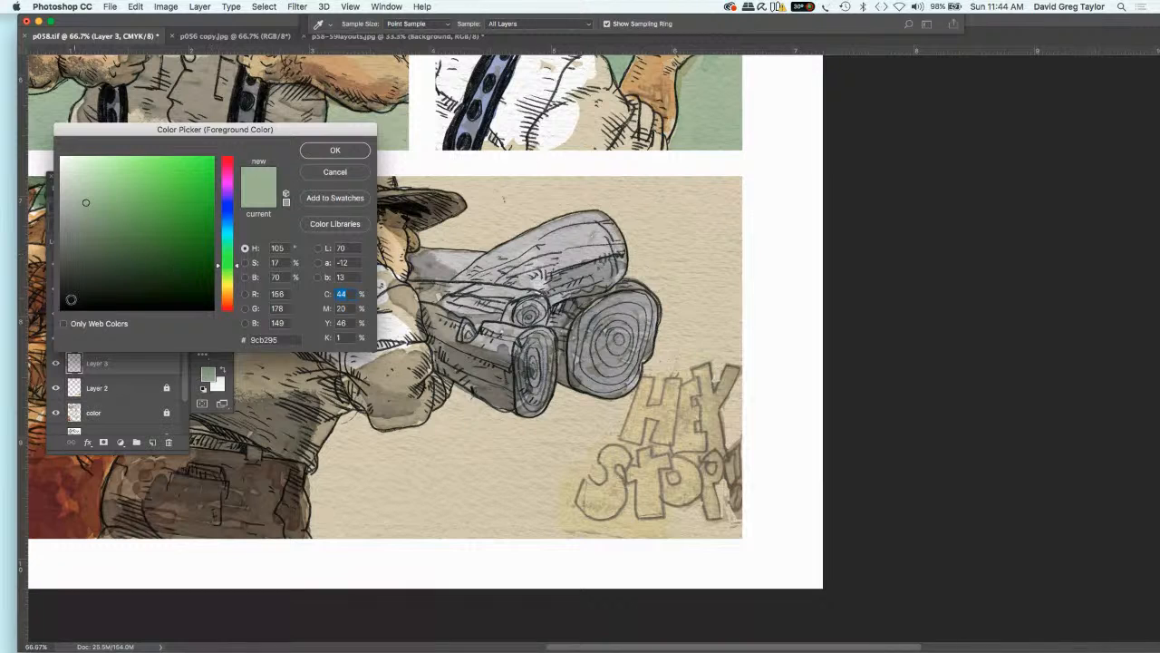
pyautogui.click(69, 301)
pyautogui.click(316, 152)
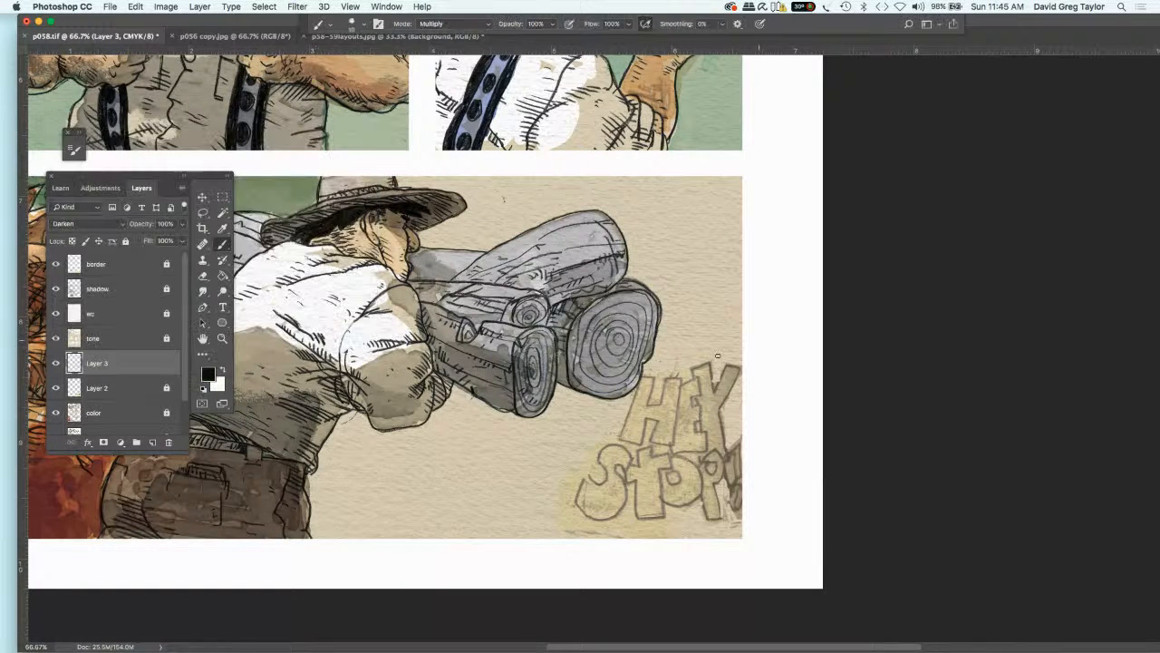
# - Trace the outlines of the letters Y, E and H of "HEY" in black over the faded lettering
pyautogui.moveTo(690, 368)
pyautogui.mouseDown()
pyautogui.moveTo(711, 361)
pyautogui.moveTo(715, 386)
pyautogui.moveTo(740, 364)
pyautogui.mouseUp()
pyautogui.moveTo(738, 372); pyautogui.dragTo(720, 407)
pyautogui.moveTo(720, 409); pyautogui.dragTo(730, 457)
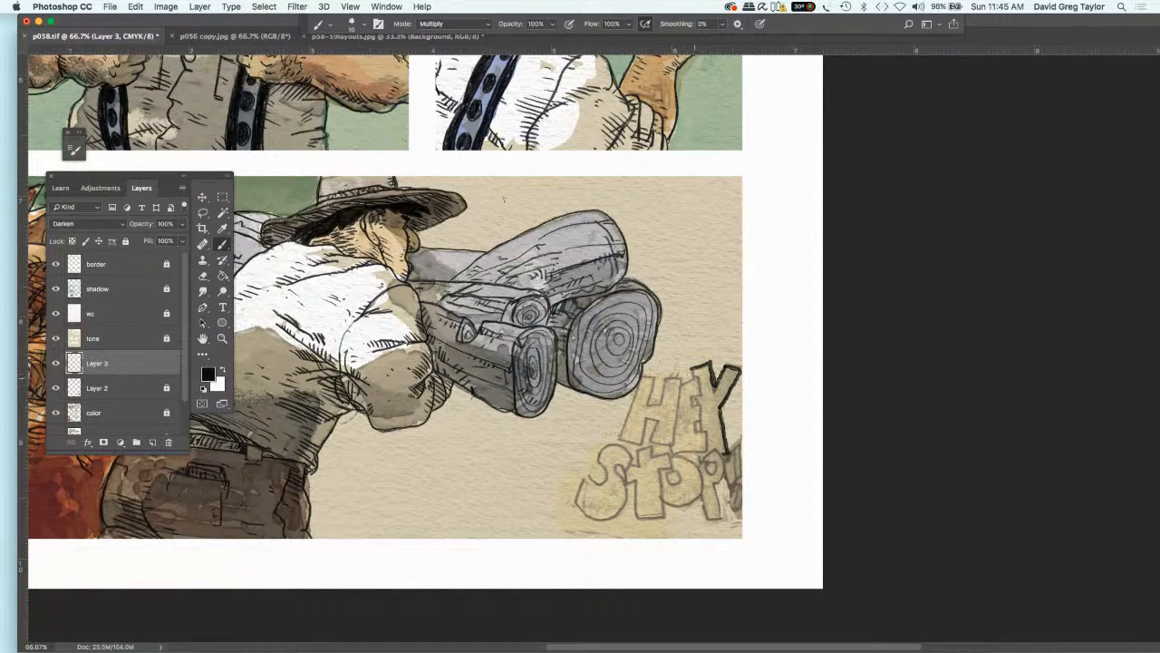
pyautogui.moveTo(681, 387)
pyautogui.mouseDown()
pyautogui.moveTo(697, 379)
pyautogui.moveTo(692, 432)
pyautogui.moveTo(711, 433)
pyautogui.moveTo(710, 448)
pyautogui.moveTo(674, 450)
pyautogui.moveTo(680, 419)
pyautogui.mouseUp()
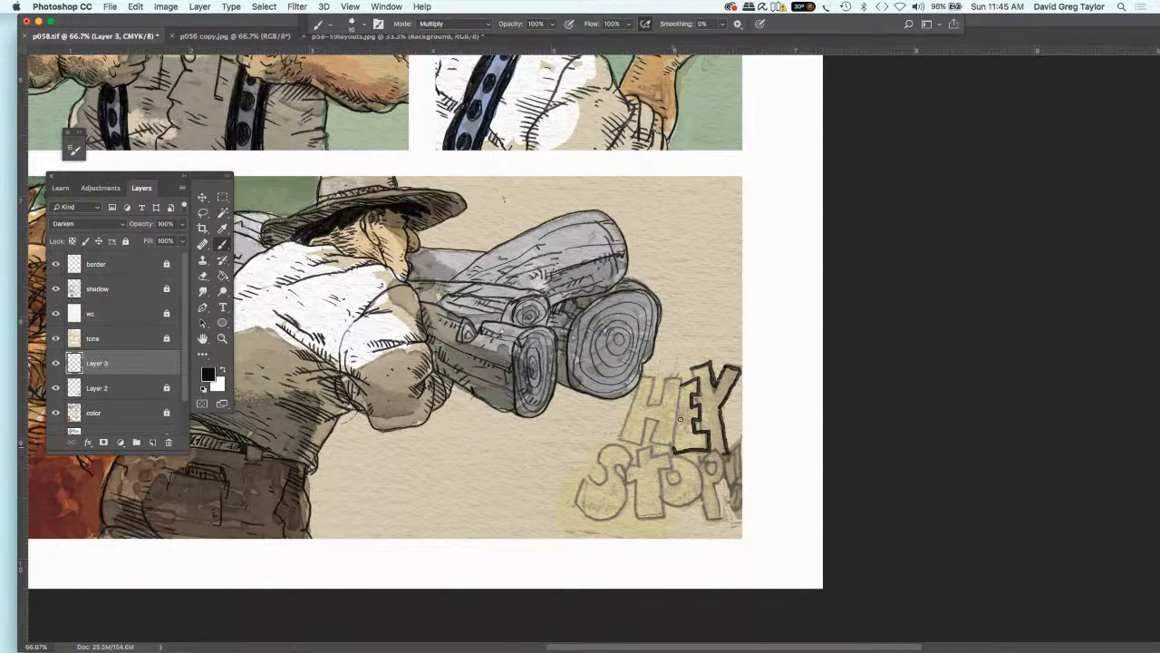
pyautogui.moveTo(688, 368); pyautogui.dragTo(706, 456)
pyautogui.moveTo(679, 382)
pyautogui.mouseDown()
pyautogui.moveTo(670, 448)
pyautogui.moveTo(654, 441)
pyautogui.moveTo(653, 422)
pyautogui.moveTo(643, 444)
pyautogui.moveTo(620, 436)
pyautogui.moveTo(645, 380)
pyautogui.moveTo(671, 380)
pyautogui.moveTo(644, 405)
pyautogui.moveTo(655, 381)
pyautogui.moveTo(639, 377)
pyautogui.moveTo(609, 431)
pyautogui.moveTo(621, 437)
pyautogui.mouseUp()
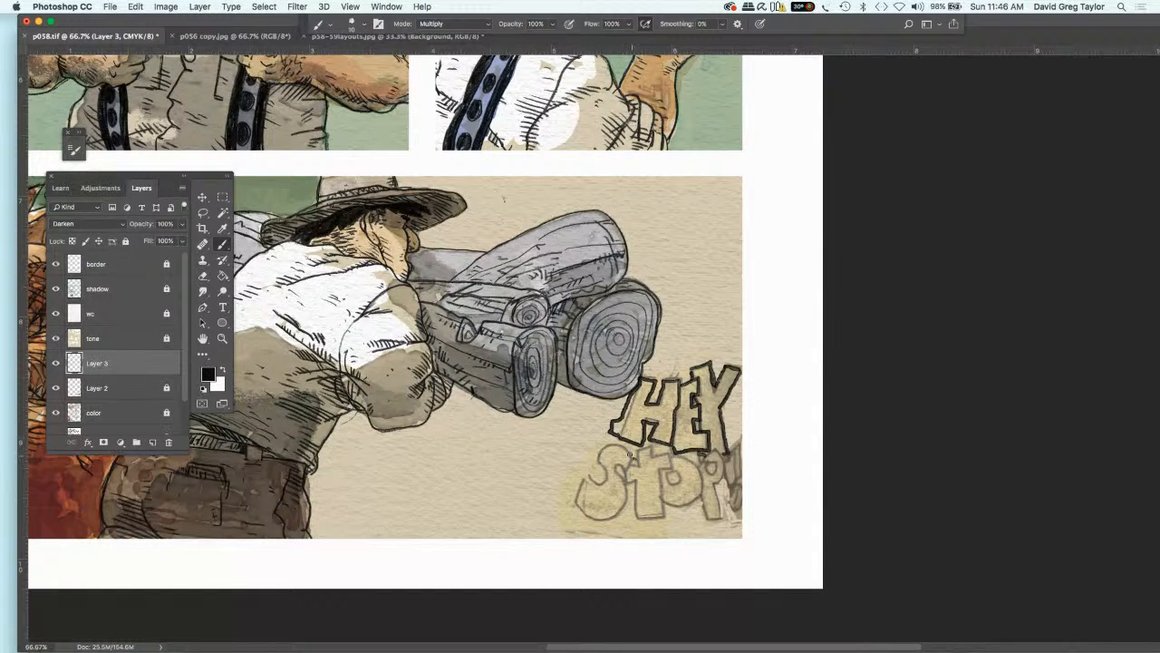
# - Try outlining the S of "STOP" with a pointed lower end, and undo the latest brush strokes
pyautogui.moveTo(620, 449)
pyautogui.mouseDown()
pyautogui.moveTo(602, 452)
pyautogui.moveTo(601, 483)
pyautogui.moveTo(586, 472)
pyautogui.moveTo(571, 498)
pyautogui.mouseUp()
pyautogui.moveTo(632, 459)
pyautogui.mouseDown()
pyautogui.moveTo(613, 467)
pyautogui.moveTo(619, 488)
pyautogui.moveTo(605, 508)
pyautogui.moveTo(574, 509)
pyautogui.moveTo(575, 480)
pyautogui.moveTo(582, 490)
pyautogui.mouseUp()
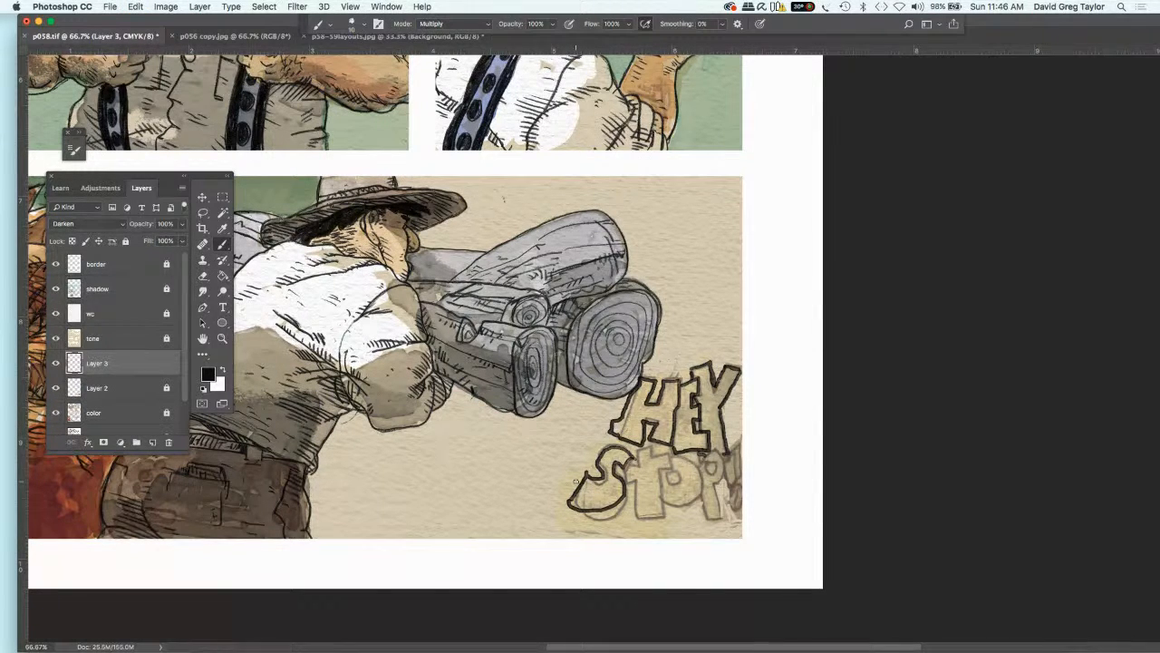
pyautogui.press('super+z')
pyautogui.press('super+z')
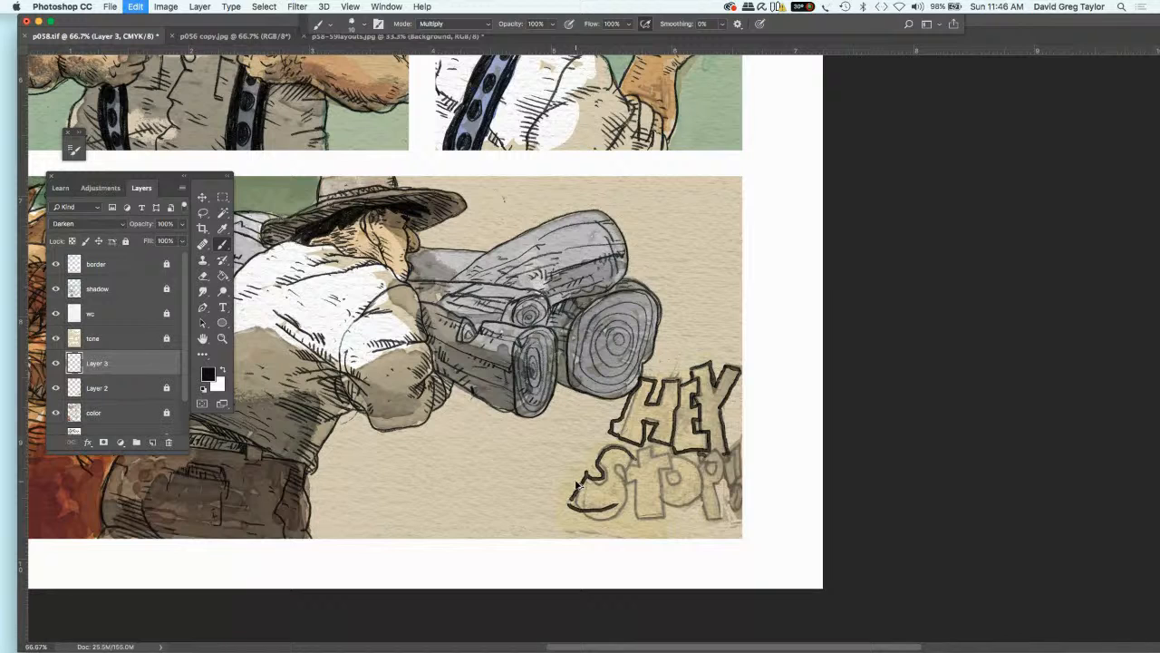
pyautogui.press('super+z')
pyautogui.press('super+z')
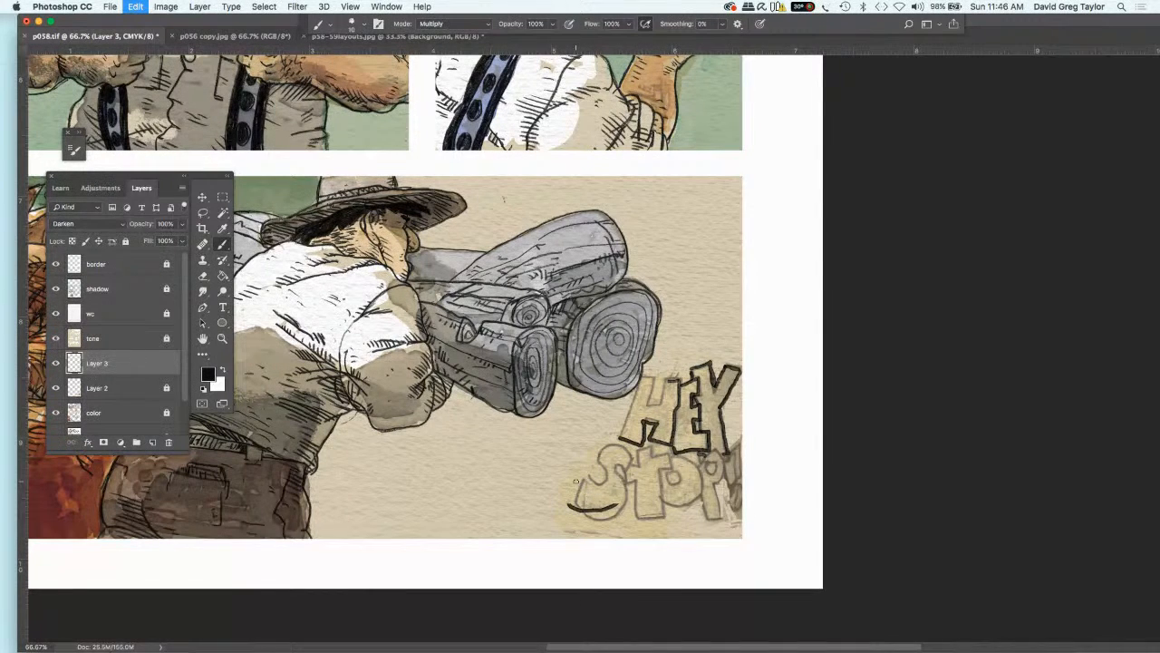
pyautogui.press('super+z')
# - Step forward through the history to restore the H outline, leaving the S strokes undone
pyautogui.click(133, 6)
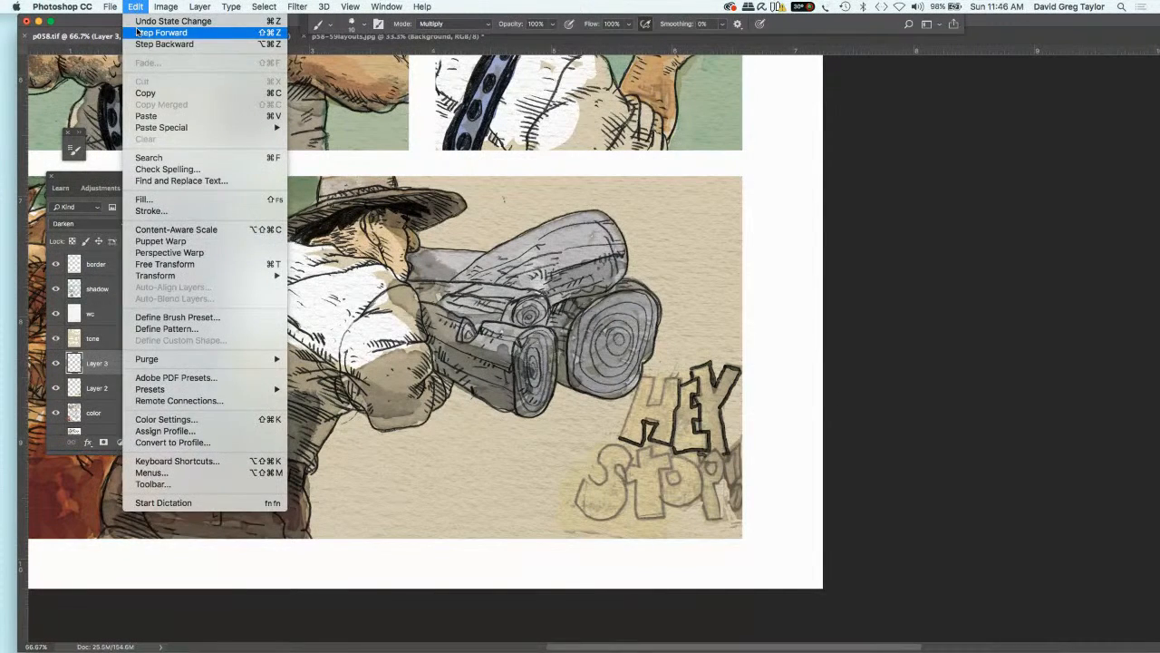
pyautogui.click(137, 32)
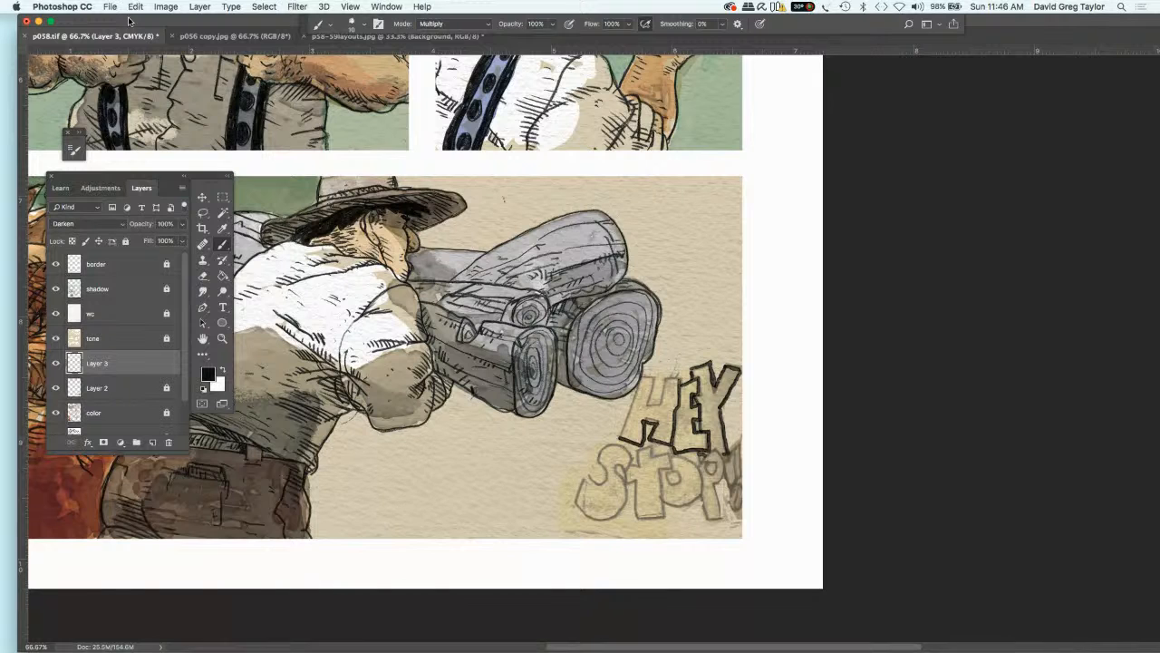
pyautogui.click(135, 8)
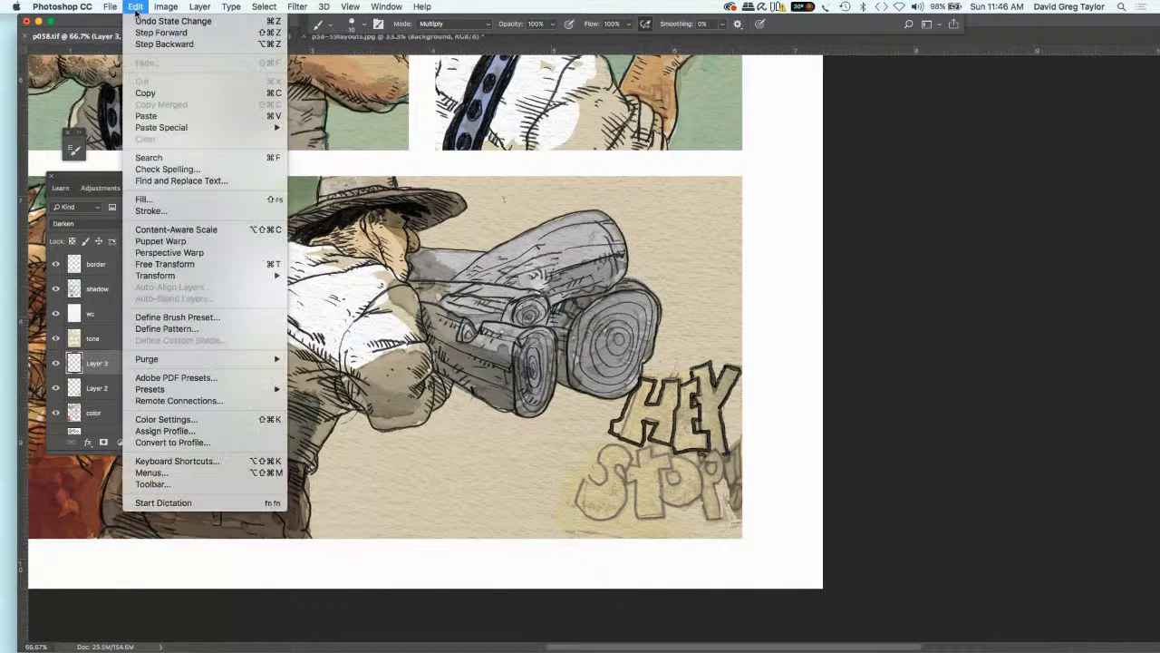
pyautogui.click(145, 32)
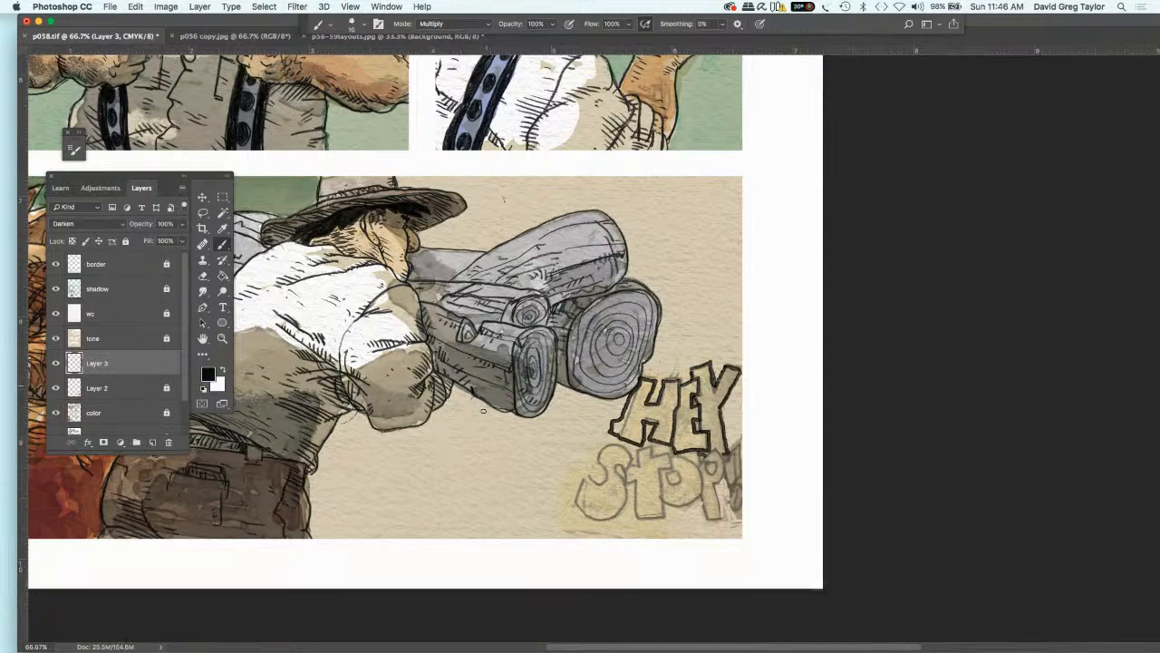
pyautogui.press('super+shift+z')
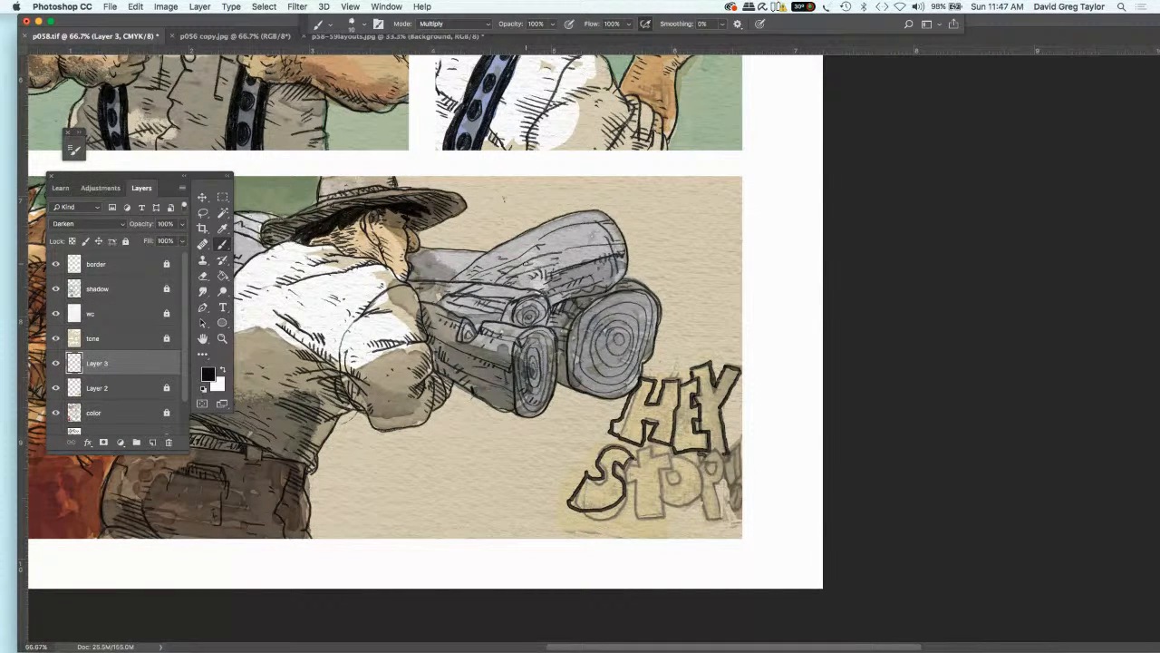
pyautogui.press('super+z')
pyautogui.press('super+z')
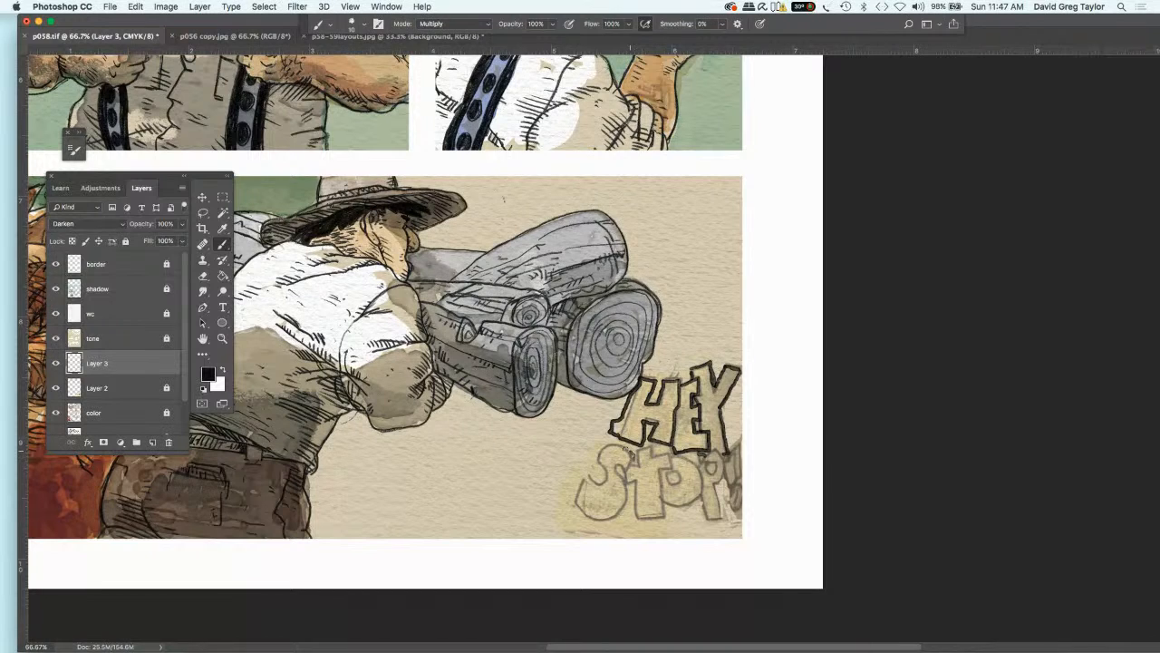
# - Trace the letters S, T, O and P of "STOP" in black, giving the S a rounded lower end
pyautogui.moveTo(610, 445)
pyautogui.mouseDown()
pyautogui.moveTo(595, 462)
pyautogui.moveTo(608, 476)
pyautogui.moveTo(589, 483)
pyautogui.mouseUp()
pyautogui.moveTo(628, 479)
pyautogui.mouseDown()
pyautogui.moveTo(624, 510)
pyautogui.moveTo(607, 521)
pyautogui.moveTo(575, 503)
pyautogui.mouseUp()
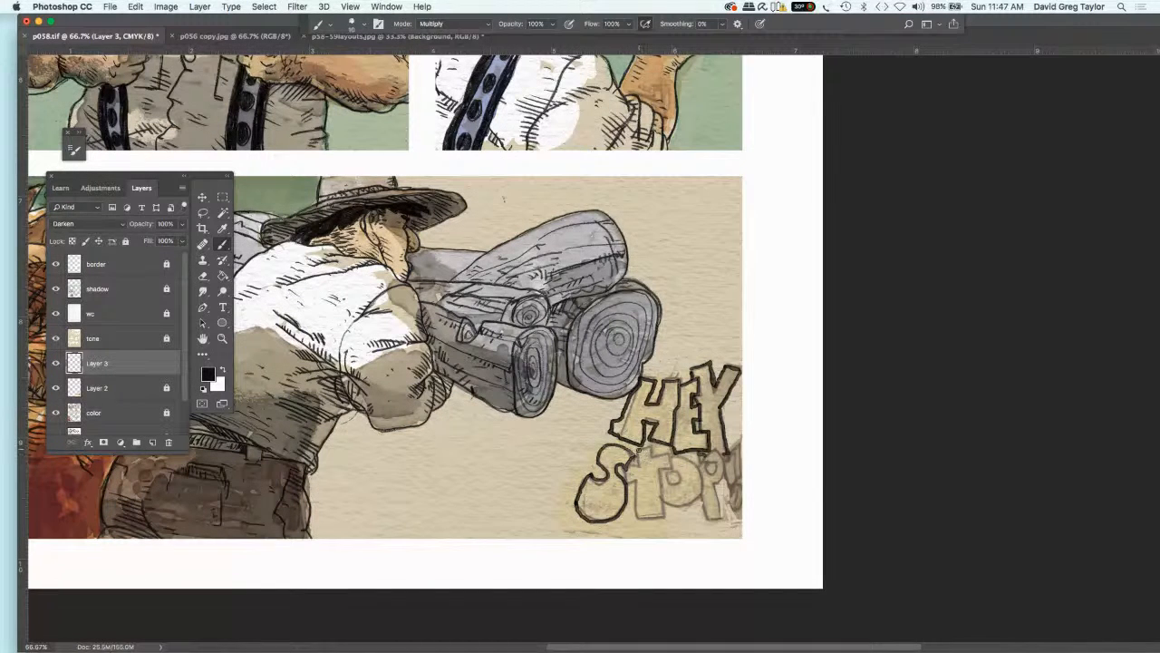
pyautogui.moveTo(640, 454)
pyautogui.mouseDown()
pyautogui.moveTo(639, 467)
pyautogui.moveTo(626, 464)
pyautogui.mouseUp()
pyautogui.moveTo(652, 456)
pyautogui.mouseDown()
pyautogui.moveTo(673, 459)
pyautogui.moveTo(669, 471)
pyautogui.moveTo(652, 470)
pyautogui.moveTo(662, 517)
pyautogui.moveTo(629, 517)
pyautogui.moveTo(643, 476)
pyautogui.moveTo(624, 474)
pyautogui.moveTo(657, 478)
pyautogui.moveTo(665, 515)
pyautogui.mouseUp()
pyautogui.moveTo(636, 476); pyautogui.dragTo(633, 514)
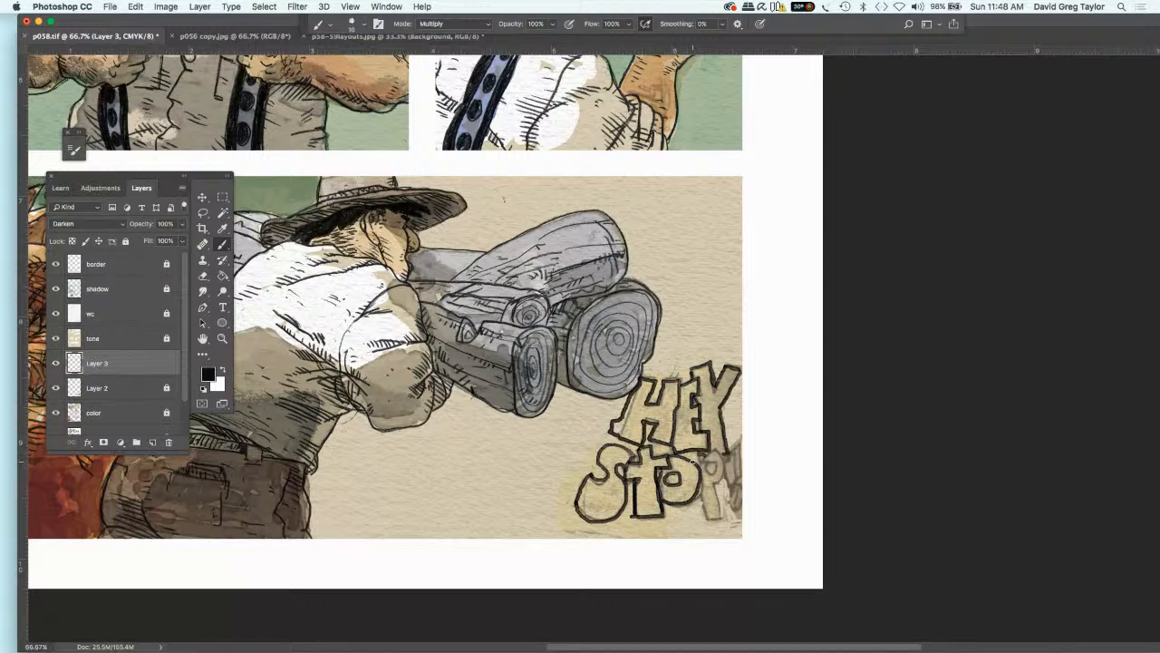
pyautogui.moveTo(692, 463)
pyautogui.mouseDown()
pyautogui.moveTo(723, 457)
pyautogui.moveTo(723, 484)
pyautogui.moveTo(707, 485)
pyautogui.moveTo(727, 519)
pyautogui.moveTo(700, 509)
pyautogui.moveTo(696, 494)
pyautogui.moveTo(716, 471)
pyautogui.moveTo(698, 471)
pyautogui.mouseUp()
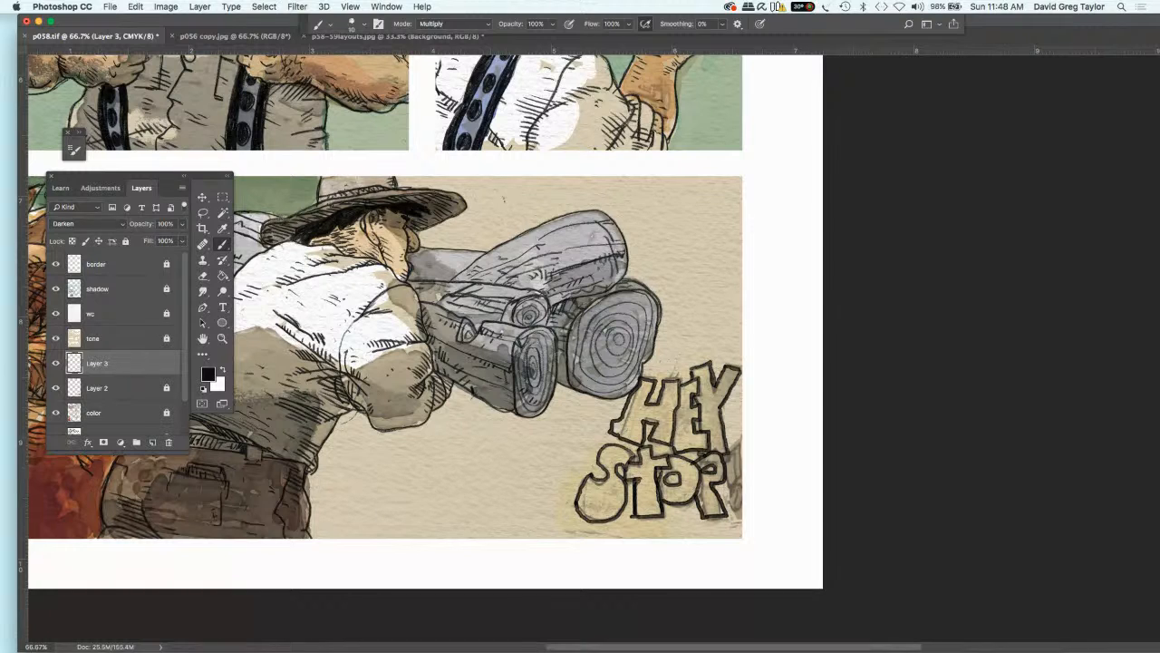
# - Outline the exclamation mark after "STOP" at the panel's edge and hide the faded lettering layer
pyautogui.press('Tab')
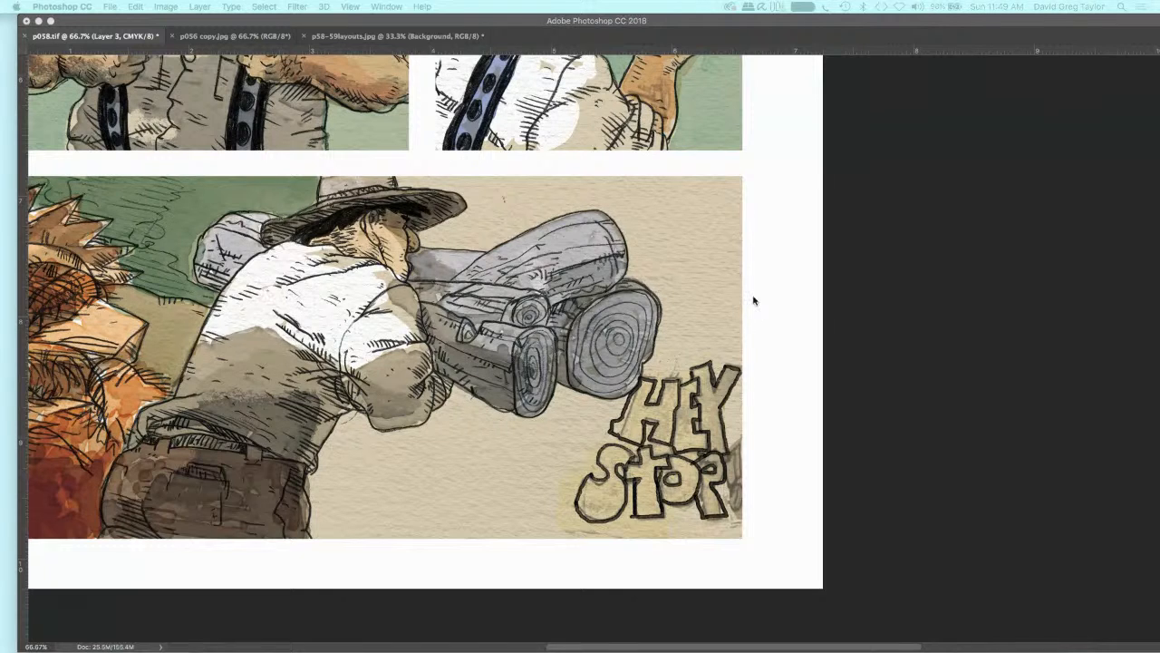
pyautogui.press('Tab')
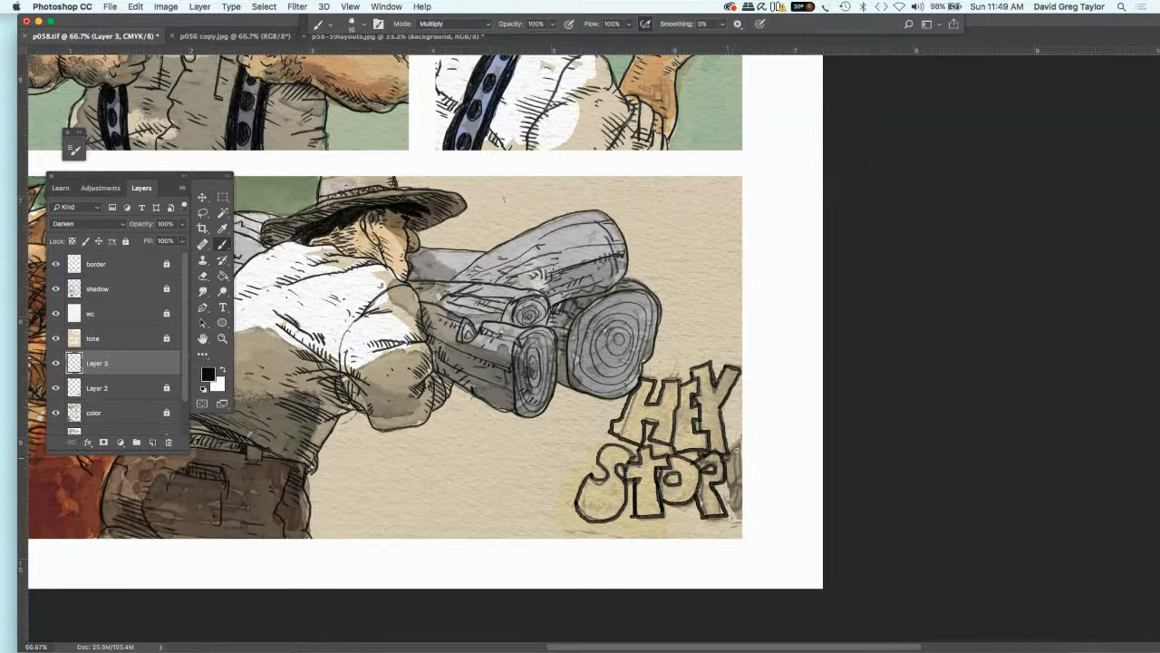
pyautogui.moveTo(737, 448)
pyautogui.mouseDown()
pyautogui.moveTo(741, 478)
pyautogui.moveTo(729, 480)
pyautogui.moveTo(725, 459)
pyautogui.mouseUp()
pyautogui.moveTo(739, 487)
pyautogui.mouseDown()
pyautogui.moveTo(738, 503)
pyautogui.moveTo(723, 488)
pyautogui.moveTo(738, 482)
pyautogui.mouseUp()
pyautogui.click(56, 388)
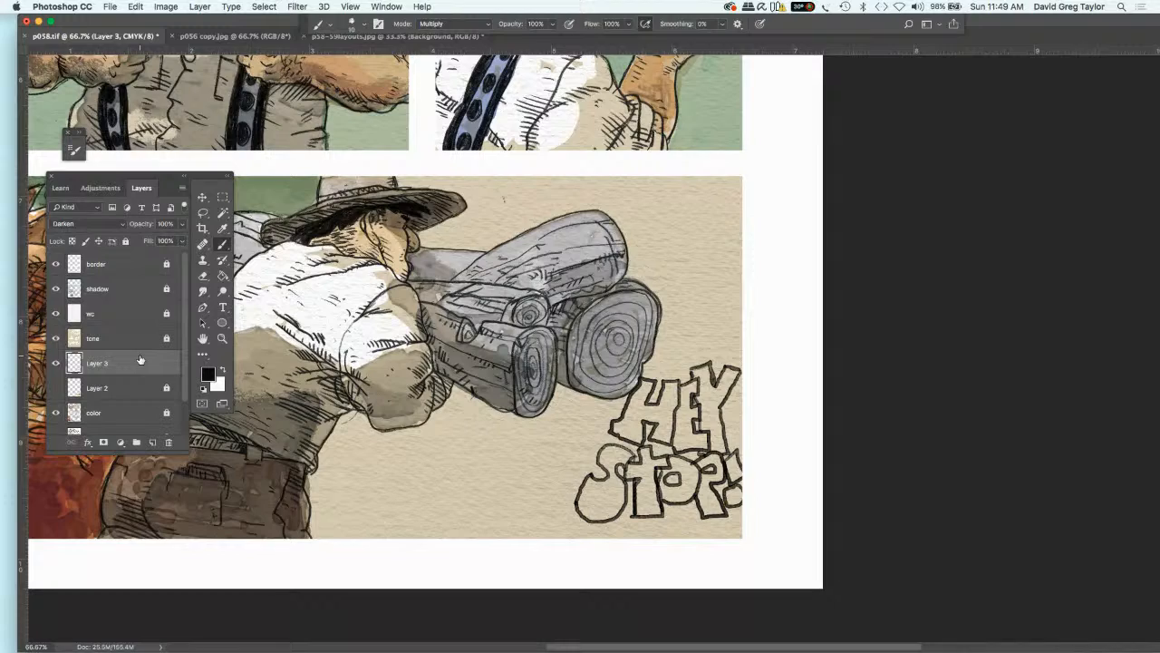
# - Unlock the border layer, with the "HEY STOP!" lettering at the panel's edge in view
pyautogui.press('super+plus')
pyautogui.press('super+plus')
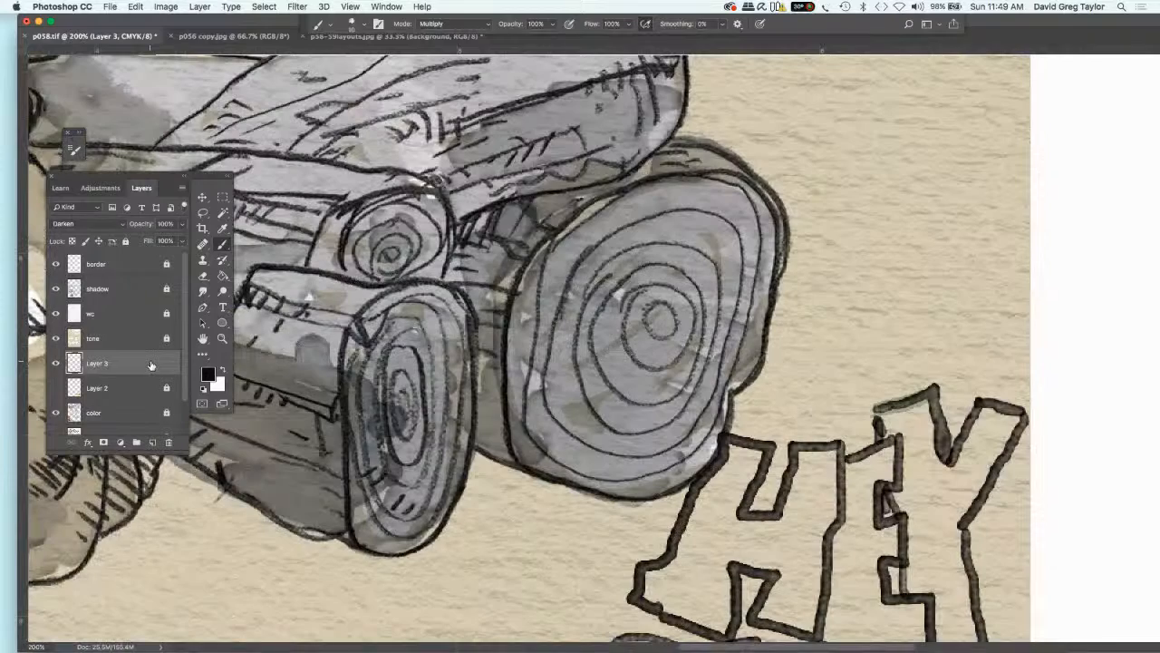
pyautogui.scroll(-2, 151, 364)
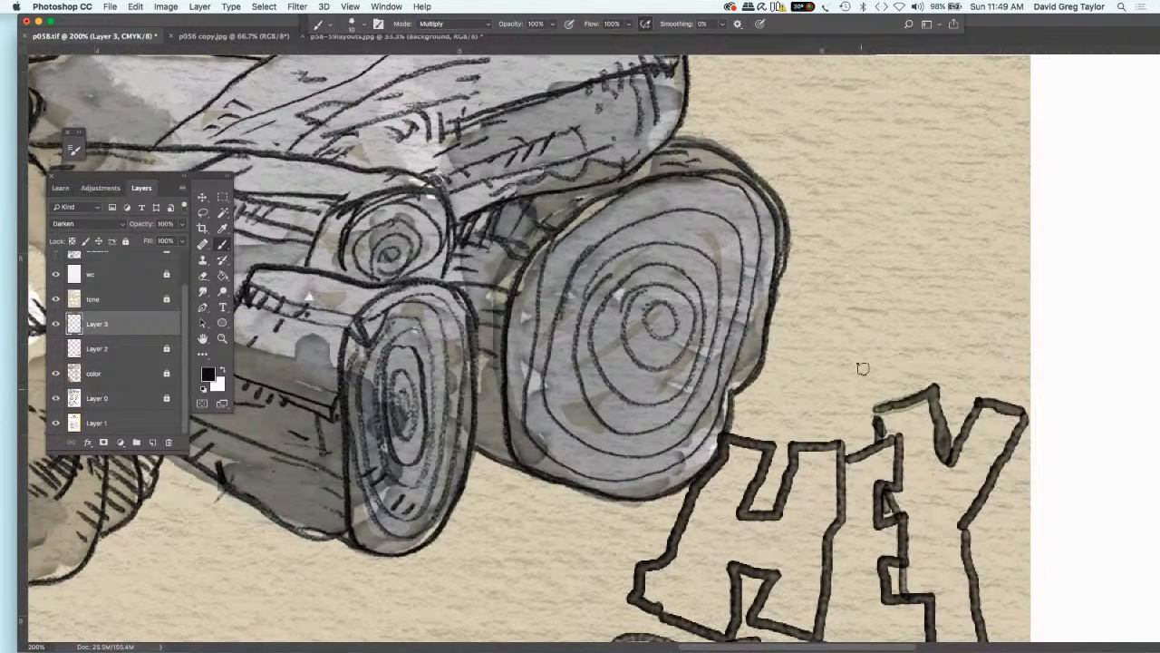
pyautogui.moveTo(862, 368); pyautogui.dragTo(852, 347)
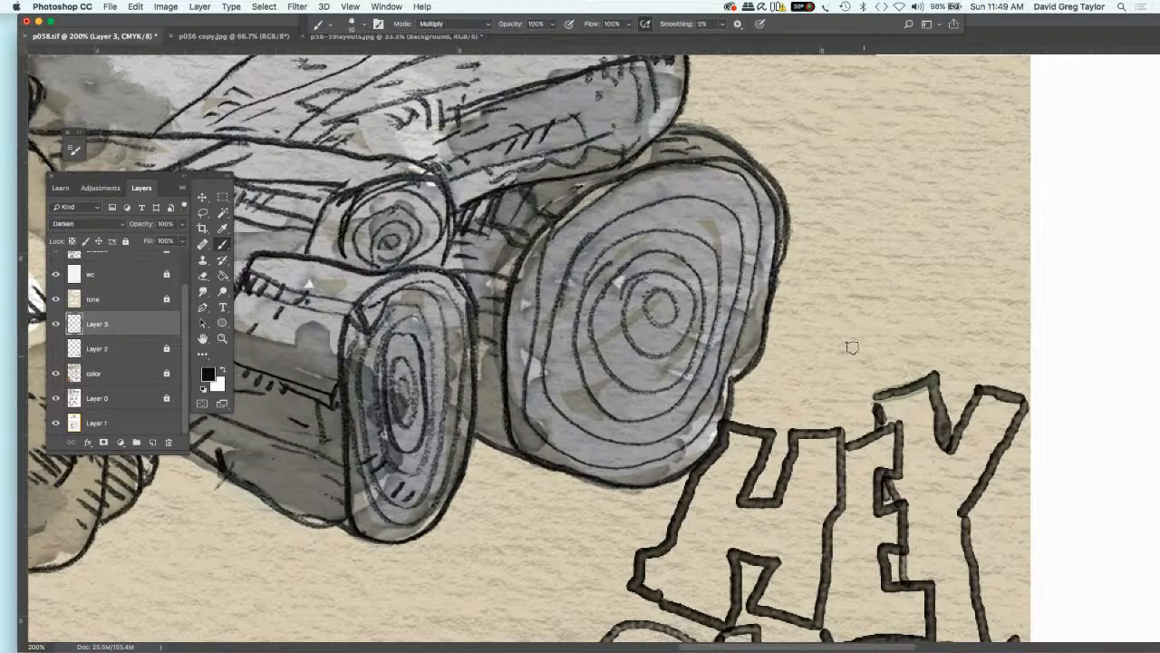
pyautogui.scroll(-5, 852, 347)
pyautogui.hscroll(3, 847, 347)
pyautogui.scroll(-5, 842, 347)
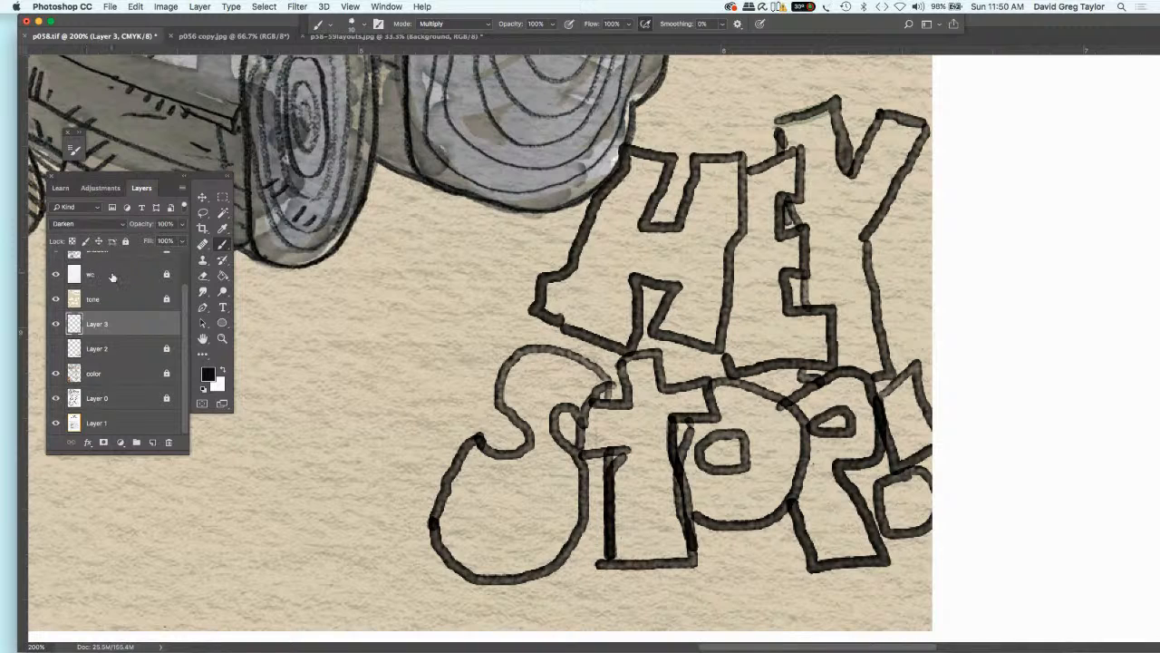
pyautogui.scroll(2, 186, 318)
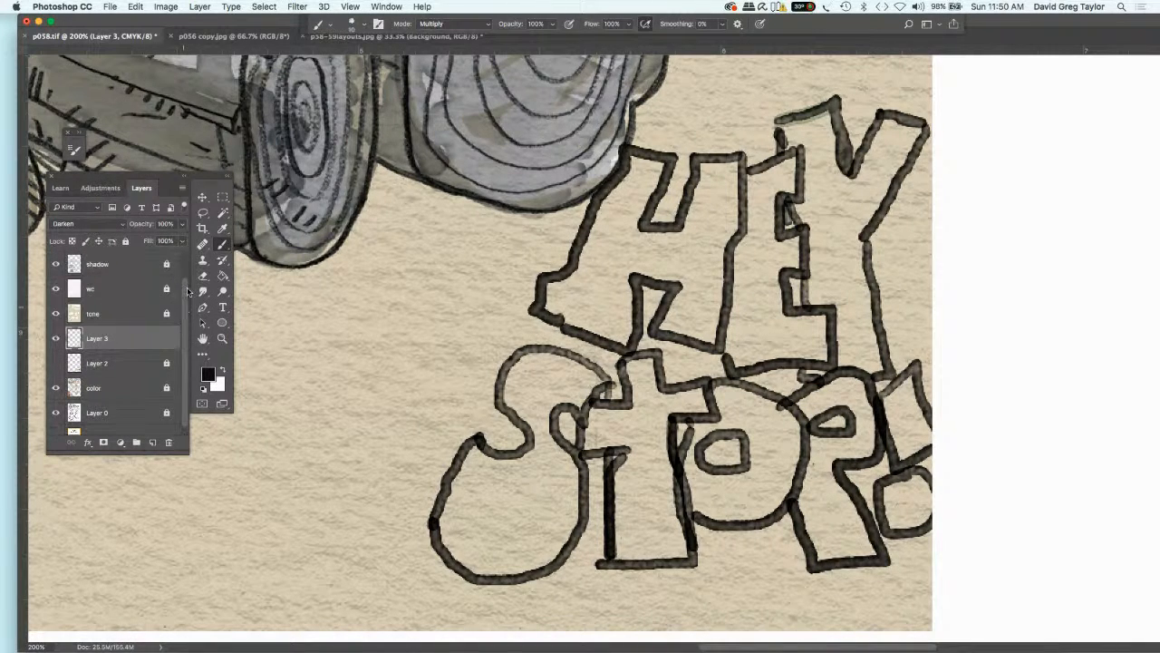
pyautogui.click(128, 265)
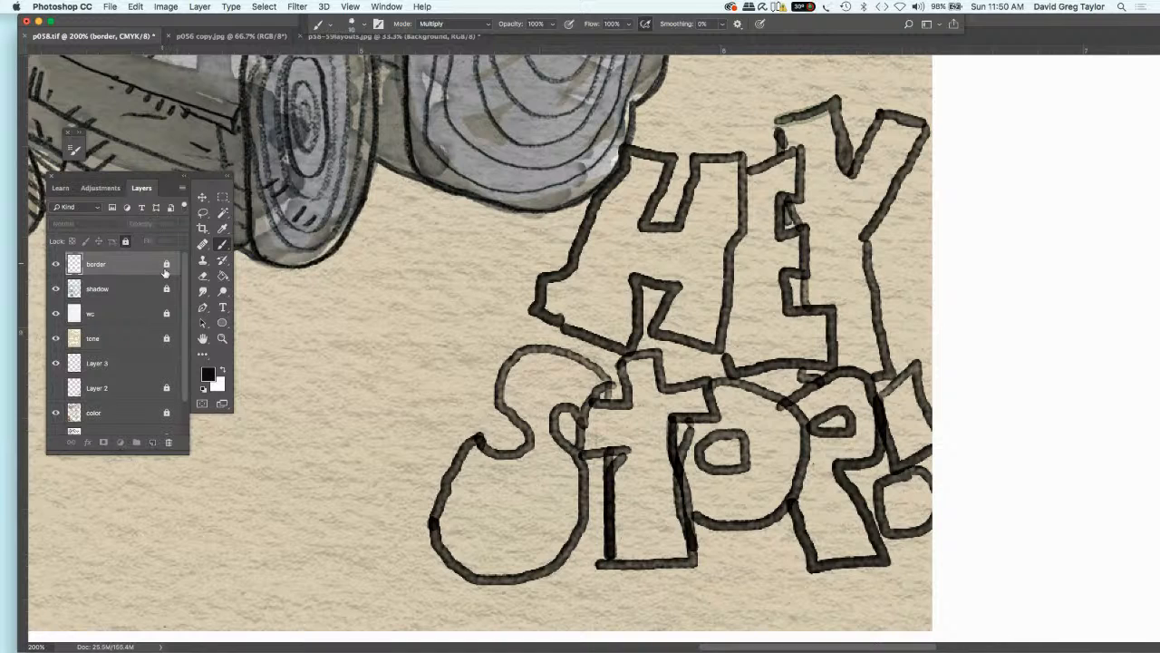
pyautogui.click(166, 264)
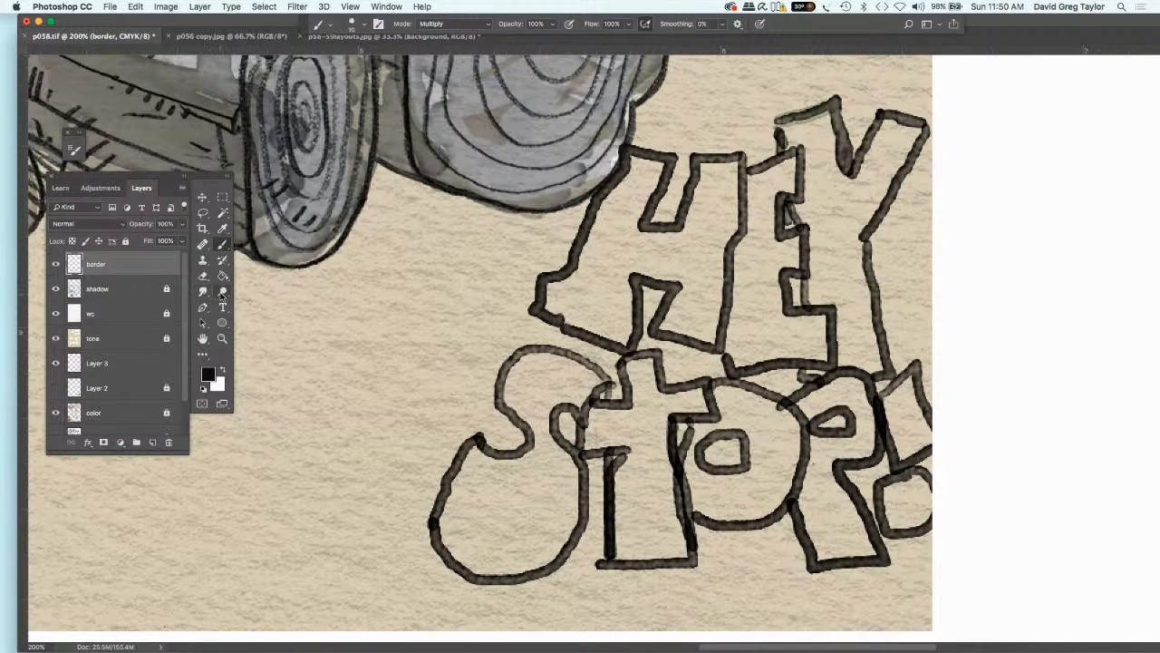
# - Cut away the white border with the Polygonal Lasso where the exclamation mark's stem crosses the panel edge
pyautogui.click(222, 291)
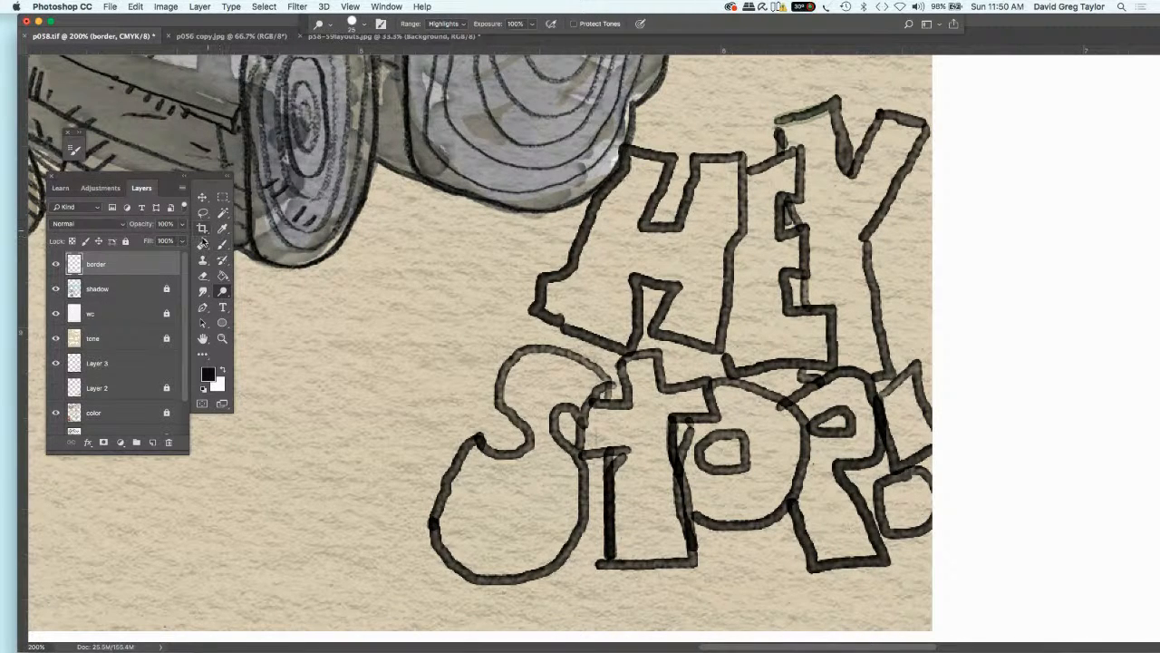
pyautogui.click(203, 214)
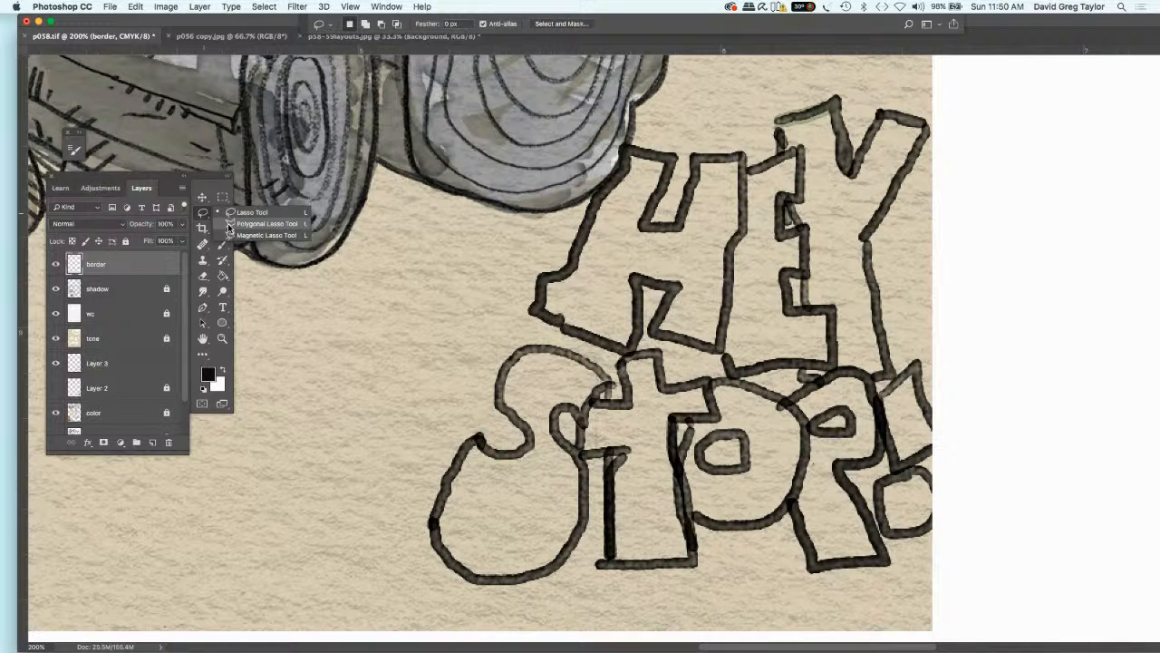
pyautogui.click(229, 224)
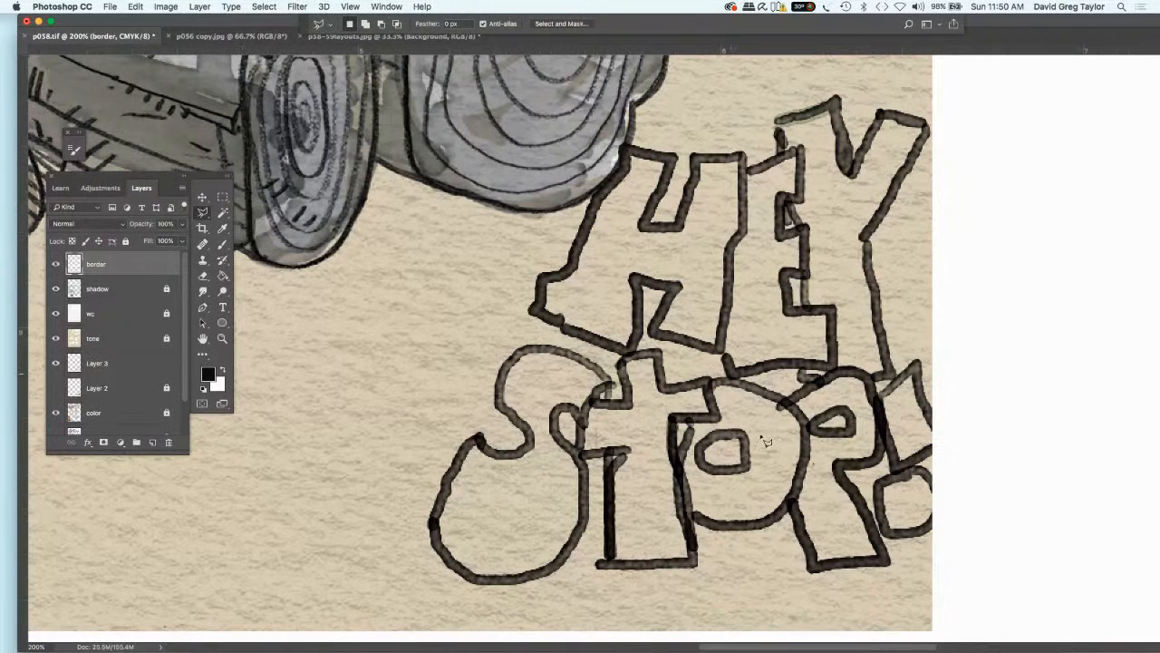
pyautogui.click(933, 407)
pyautogui.click(952, 444)
pyautogui.doubleClick(934, 418)
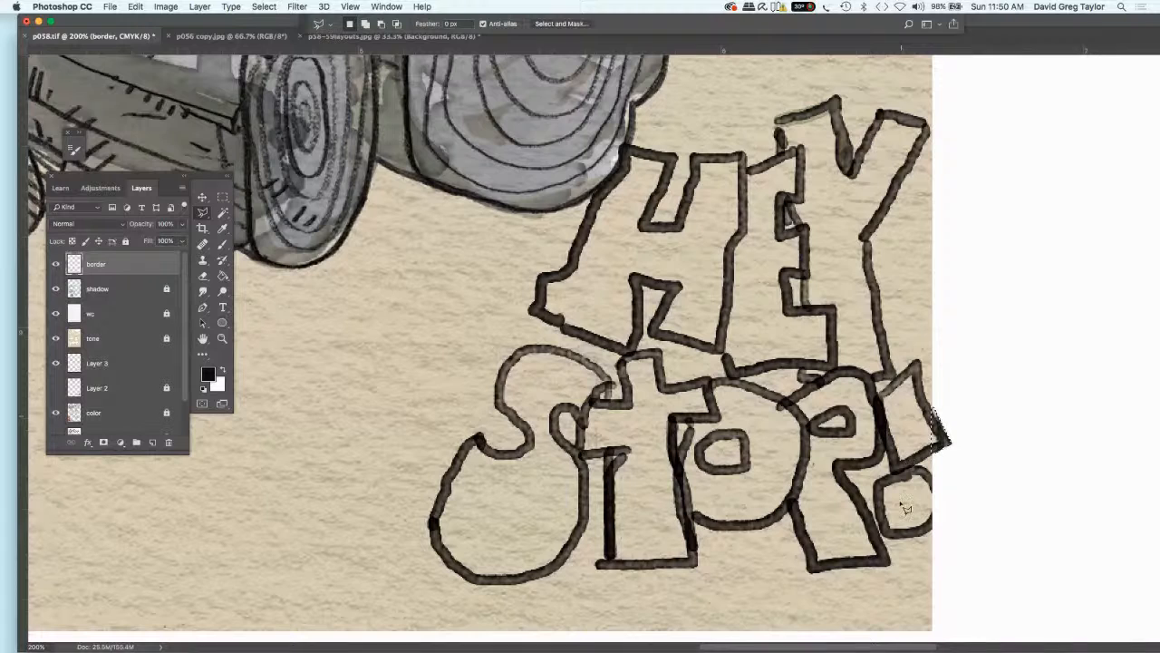
pyautogui.press('super+d')
# - Cut away the border around the exclamation mark's dot with a freehand Lasso and touch up the stem's opening with the Eraser
pyautogui.click(203, 212)
pyautogui.click(252, 212)
pyautogui.moveTo(935, 480)
pyautogui.mouseDown()
pyautogui.moveTo(933, 535)
pyautogui.moveTo(918, 508)
pyautogui.moveTo(928, 477)
pyautogui.mouseUp()
pyautogui.press('super+d')
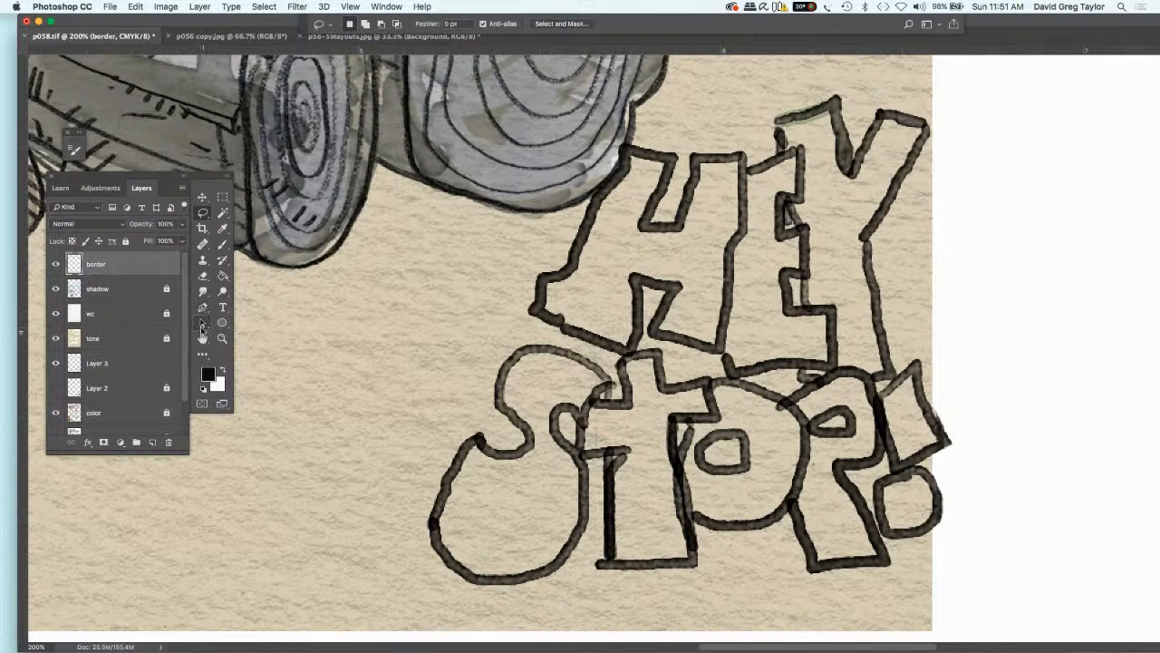
pyautogui.click(202, 275)
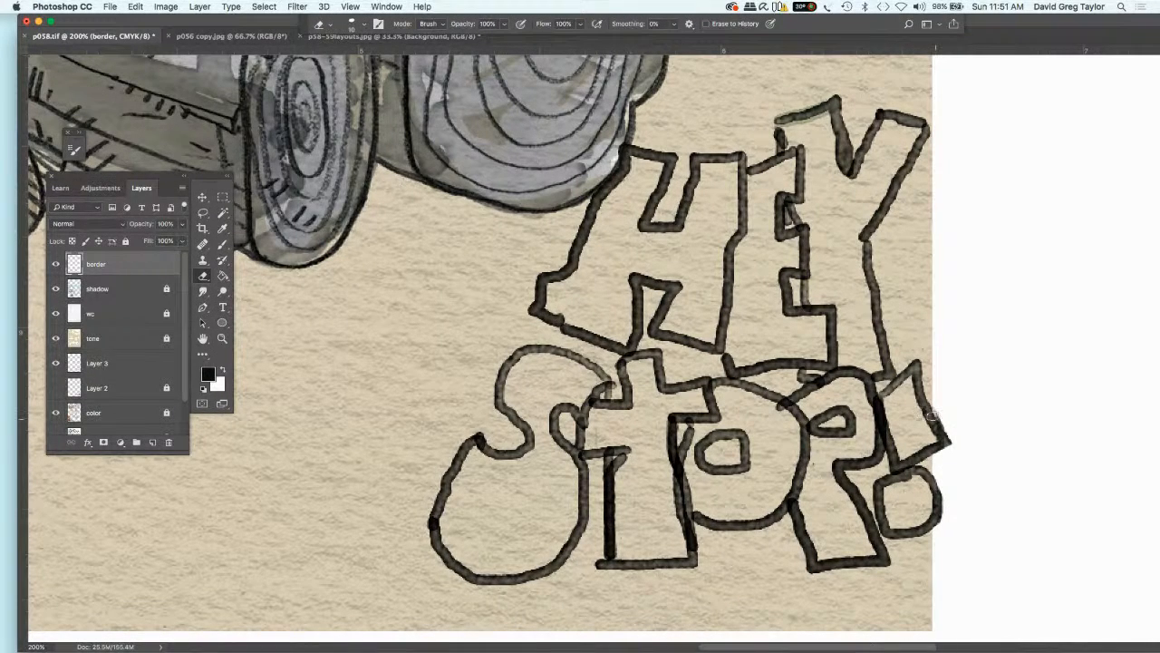
pyautogui.click(933, 413)
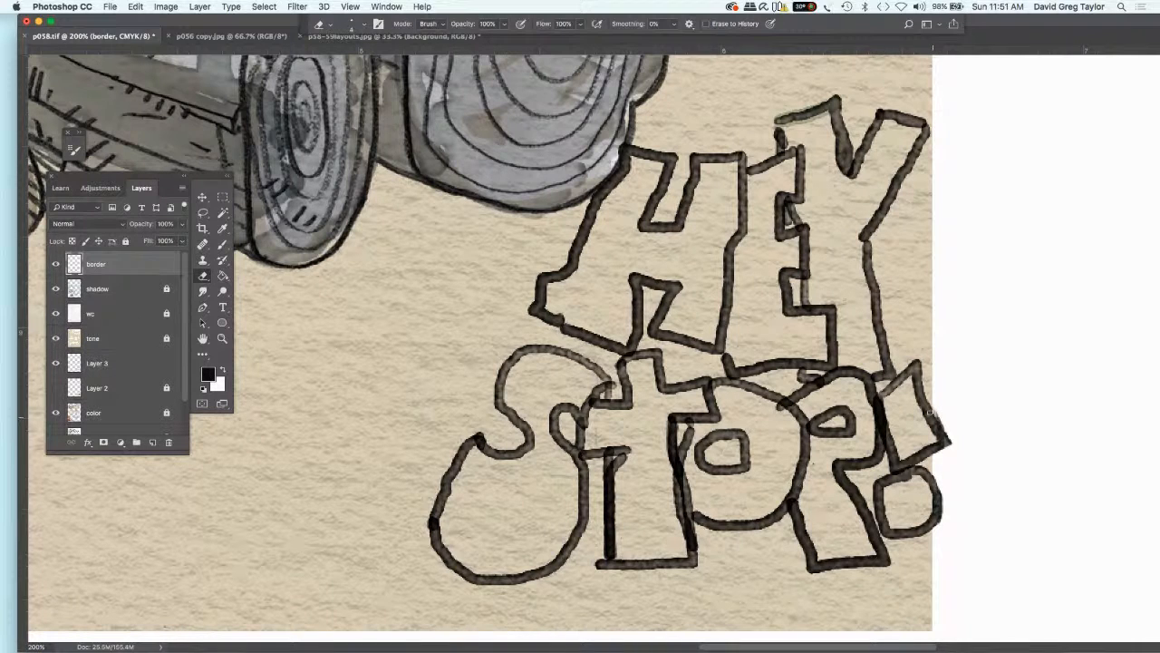
# - Thicken the black outlines of the exclamation mark, its dot and the P of "STOP" with the brush on Layer 3
pyautogui.click(125, 363)
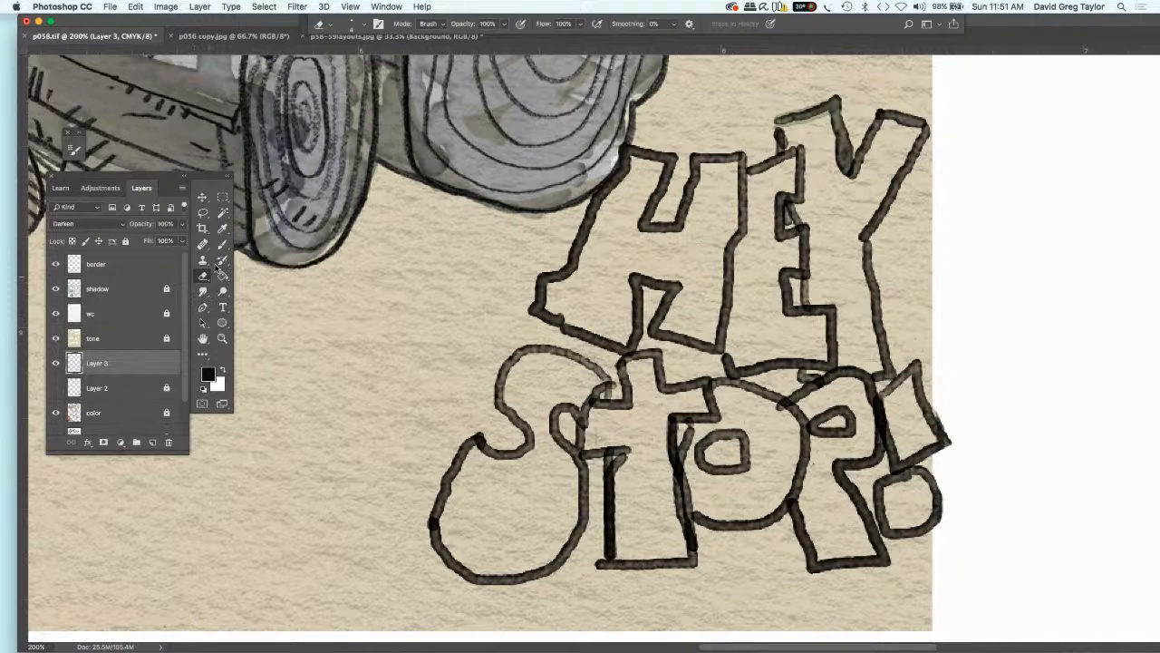
pyautogui.click(222, 245)
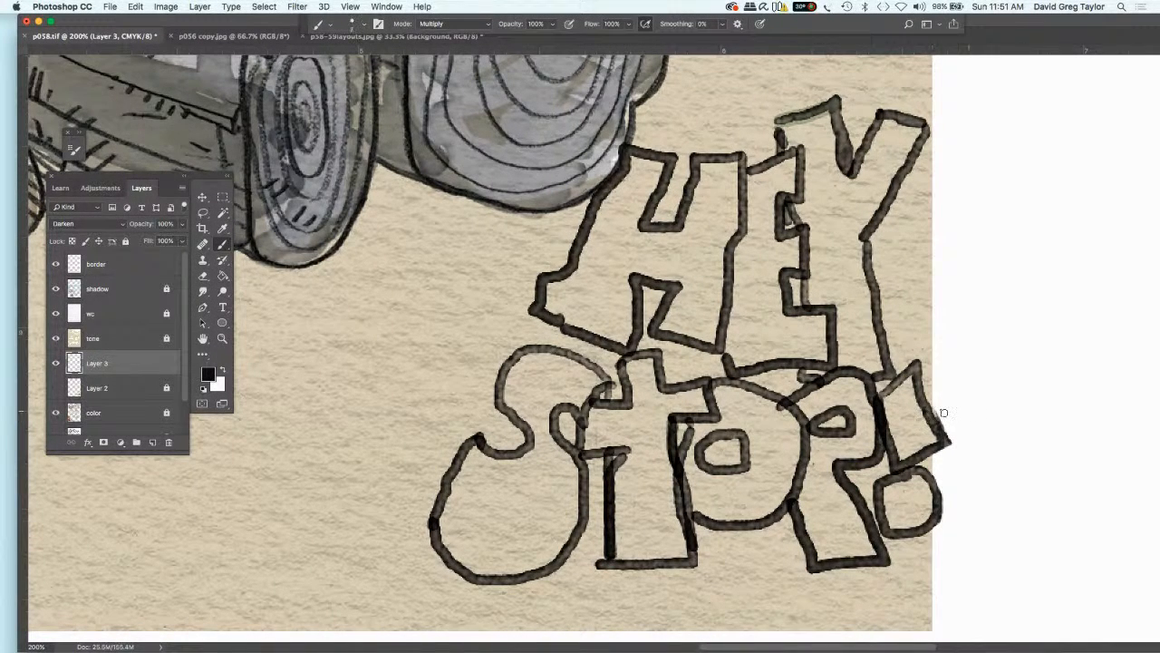
pyautogui.moveTo(933, 415); pyautogui.dragTo(928, 409)
pyautogui.moveTo(919, 370); pyautogui.dragTo(921, 382)
pyautogui.moveTo(919, 383); pyautogui.dragTo(917, 366)
pyautogui.moveTo(907, 371)
pyautogui.mouseDown()
pyautogui.moveTo(882, 392)
pyautogui.moveTo(893, 386)
pyautogui.moveTo(934, 424)
pyautogui.moveTo(927, 407)
pyautogui.moveTo(945, 441)
pyautogui.moveTo(897, 468)
pyautogui.moveTo(886, 428)
pyautogui.mouseUp()
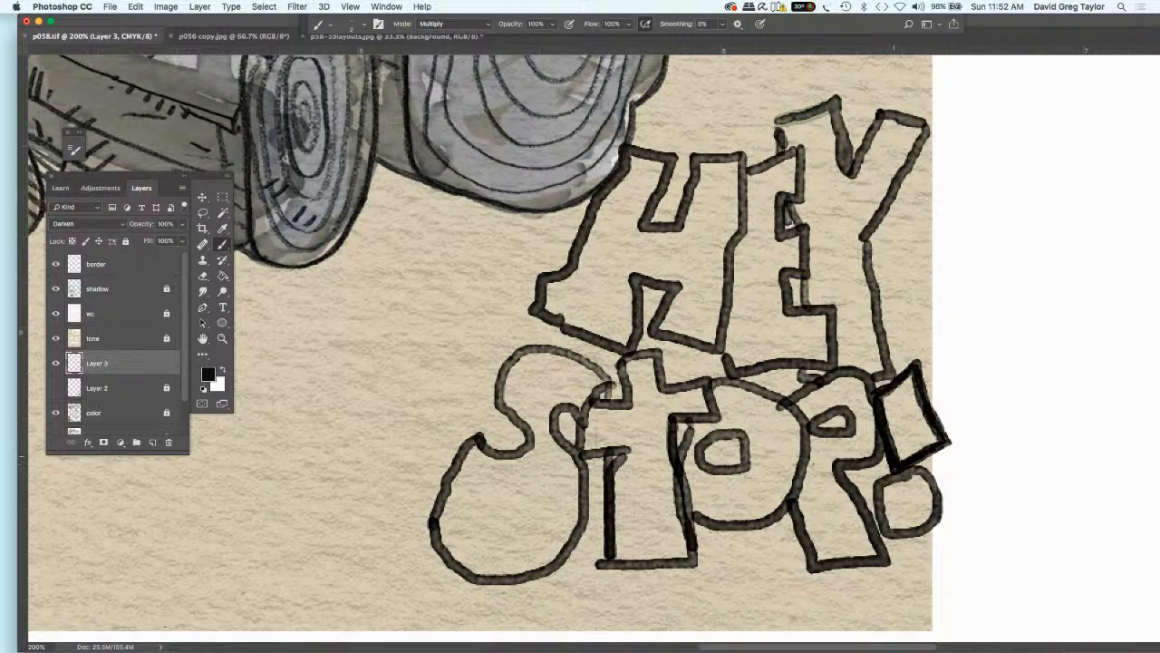
pyautogui.moveTo(913, 473)
pyautogui.mouseDown()
pyautogui.moveTo(928, 477)
pyautogui.moveTo(934, 513)
pyautogui.moveTo(894, 527)
pyautogui.moveTo(879, 495)
pyautogui.moveTo(907, 470)
pyautogui.moveTo(880, 494)
pyautogui.moveTo(878, 521)
pyautogui.moveTo(899, 532)
pyautogui.moveTo(937, 522)
pyautogui.moveTo(919, 470)
pyautogui.mouseUp()
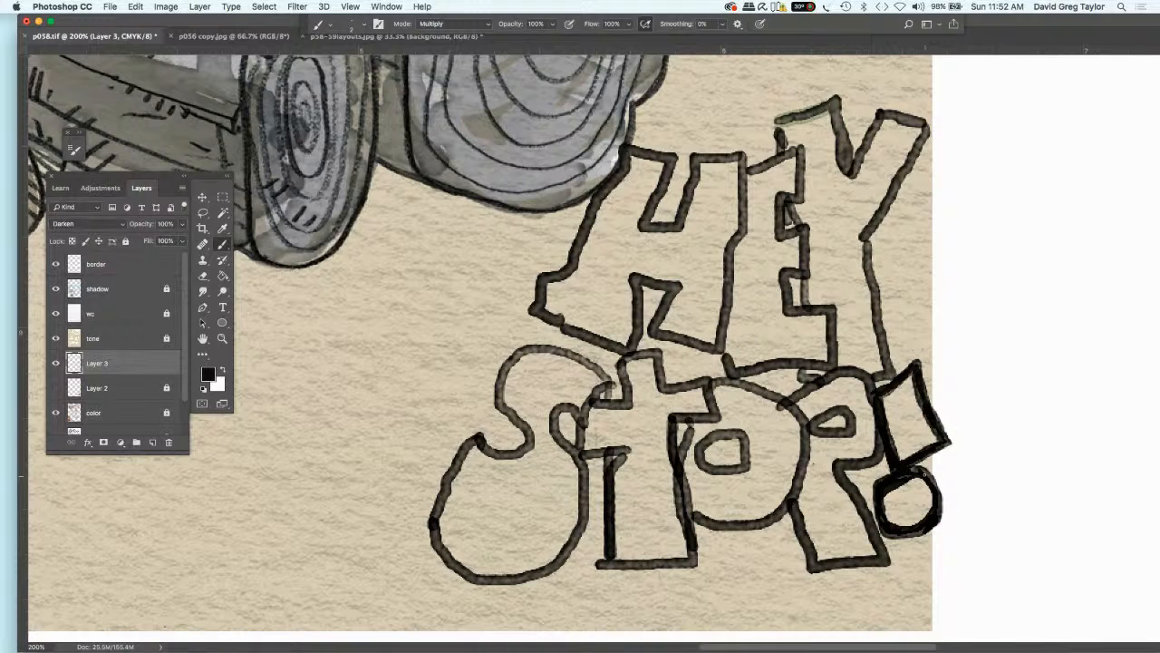
pyautogui.moveTo(811, 423)
pyautogui.mouseDown()
pyautogui.moveTo(812, 438)
pyautogui.moveTo(850, 431)
pyautogui.moveTo(851, 413)
pyautogui.moveTo(820, 420)
pyautogui.mouseUp()
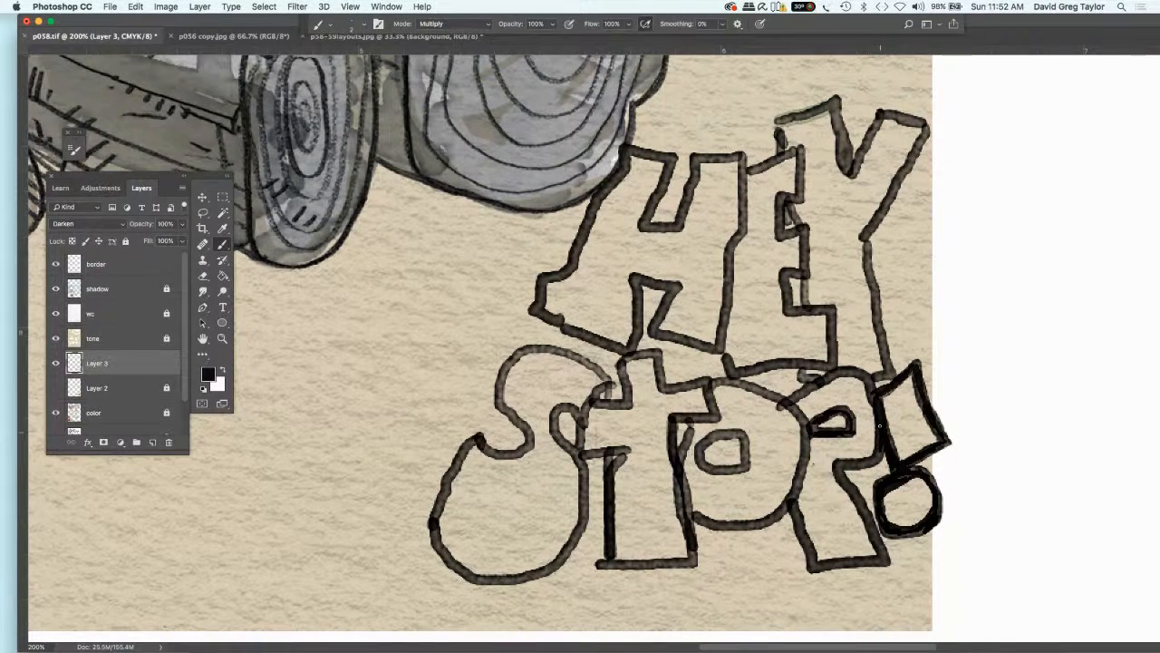
pyautogui.moveTo(880, 433)
pyautogui.mouseDown()
pyautogui.moveTo(873, 462)
pyautogui.moveTo(834, 454)
pyautogui.mouseUp()
# - Try to darken the outlines of the P, O and T with the Burn tool in the Highlights range
pyautogui.click(222, 291)
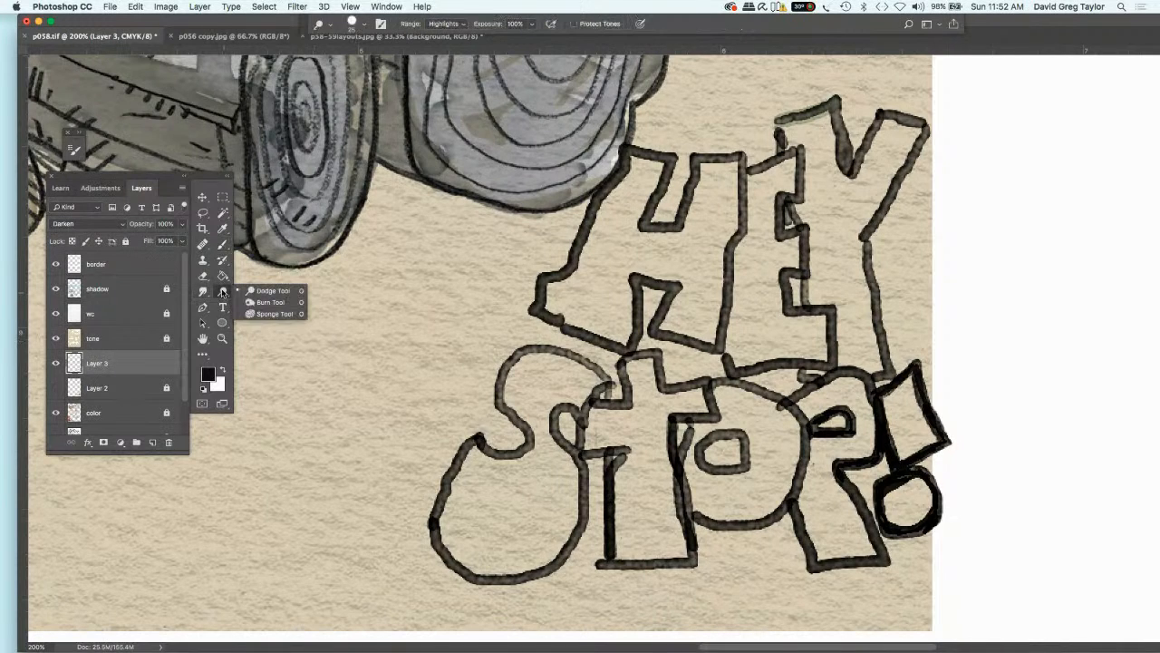
pyautogui.click(268, 302)
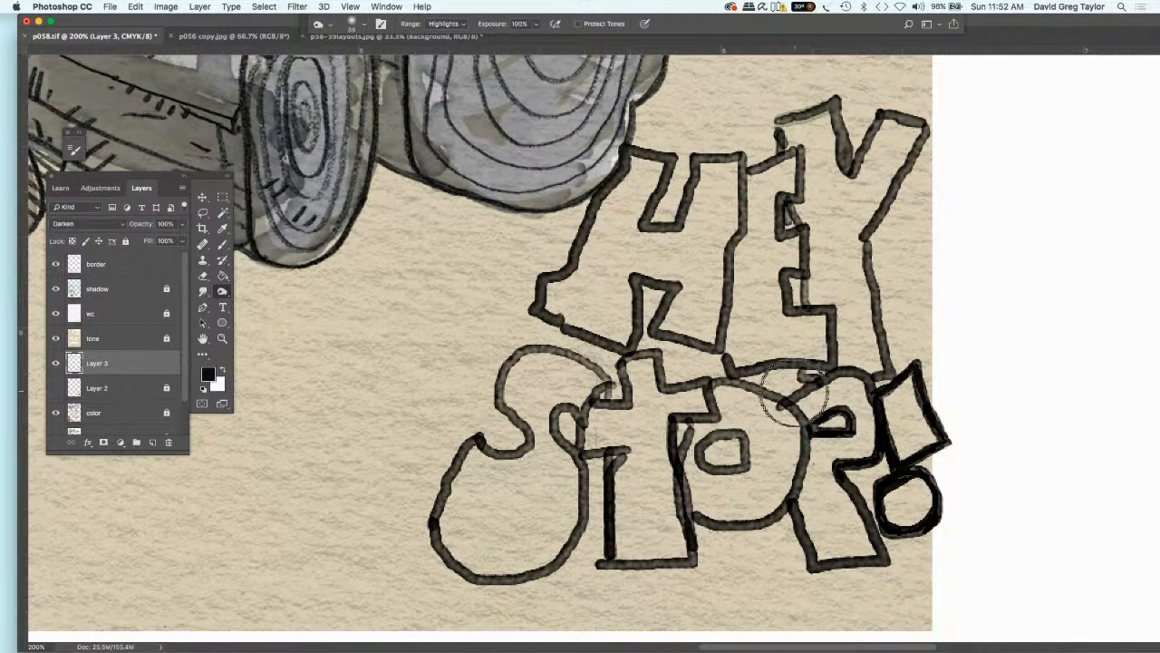
pyautogui.moveTo(793, 391)
pyautogui.mouseDown()
pyautogui.moveTo(777, 393)
pyautogui.moveTo(790, 397)
pyautogui.mouseUp()
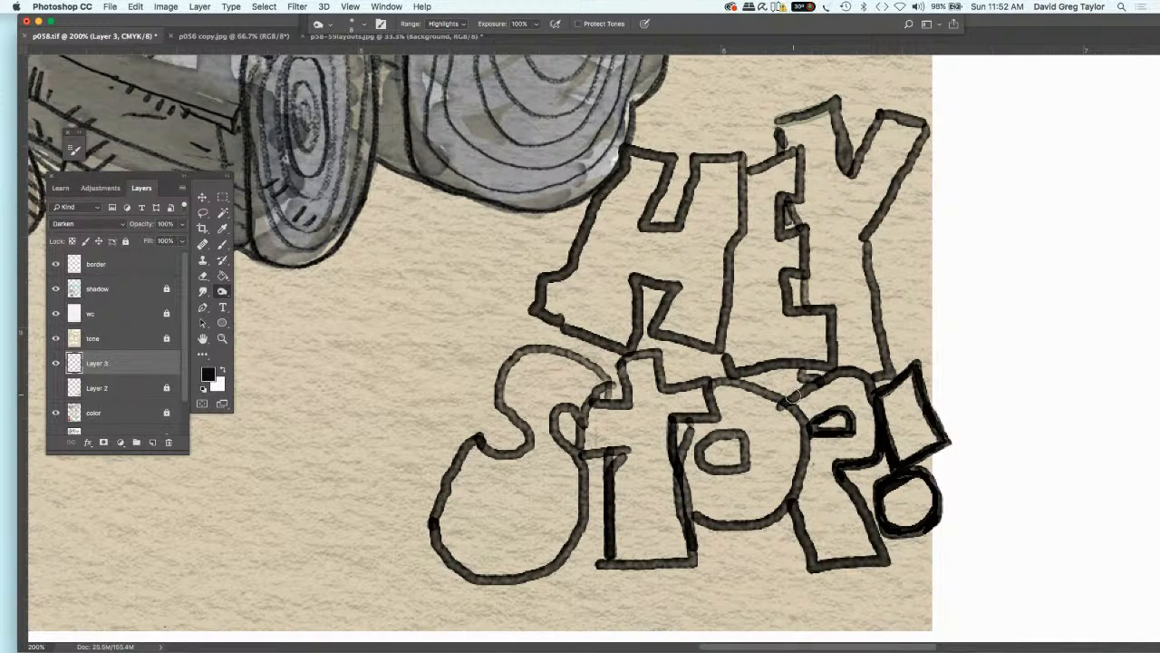
pyautogui.moveTo(793, 394)
pyautogui.mouseDown()
pyautogui.moveTo(843, 373)
pyautogui.moveTo(874, 390)
pyautogui.mouseUp()
pyautogui.moveTo(874, 390)
pyautogui.mouseDown()
pyautogui.moveTo(850, 488)
pyautogui.moveTo(879, 550)
pyautogui.moveTo(815, 566)
pyautogui.moveTo(804, 484)
pyautogui.moveTo(789, 507)
pyautogui.moveTo(796, 491)
pyautogui.moveTo(771, 404)
pyautogui.moveTo(795, 414)
pyautogui.moveTo(712, 385)
pyautogui.moveTo(730, 384)
pyautogui.moveTo(722, 392)
pyautogui.mouseUp()
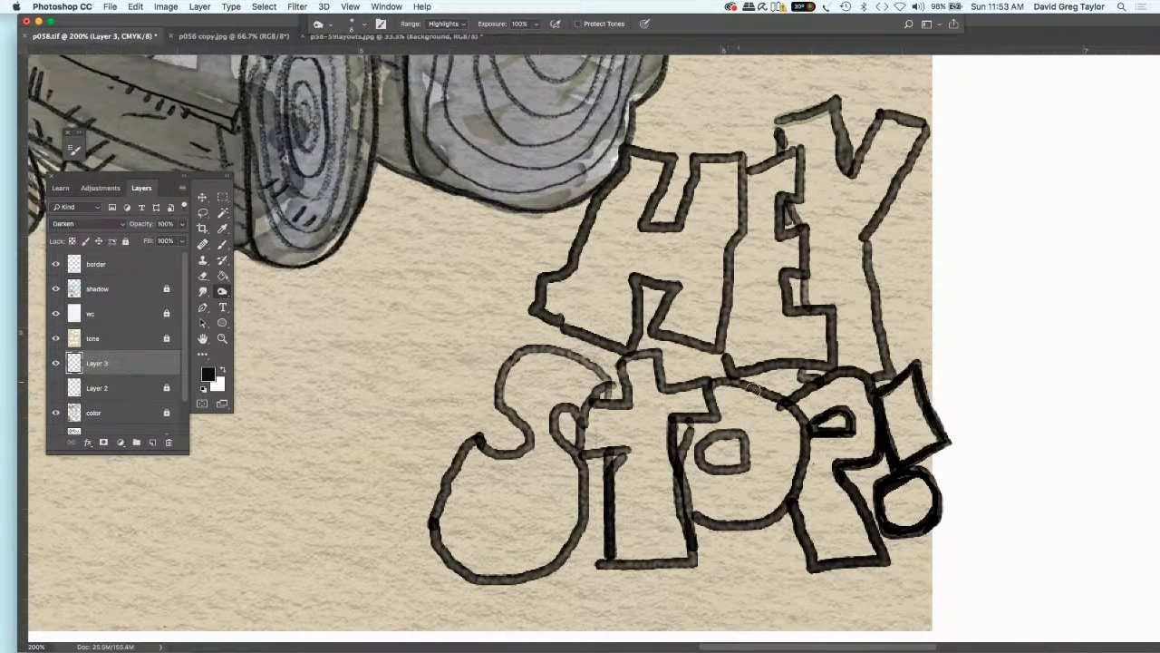
pyautogui.moveTo(718, 403)
pyautogui.mouseDown()
pyautogui.moveTo(807, 367)
pyautogui.moveTo(796, 392)
pyautogui.moveTo(808, 406)
pyautogui.mouseUp()
pyautogui.moveTo(807, 404); pyautogui.dragTo(794, 379)
pyautogui.moveTo(794, 380); pyautogui.dragTo(768, 414)
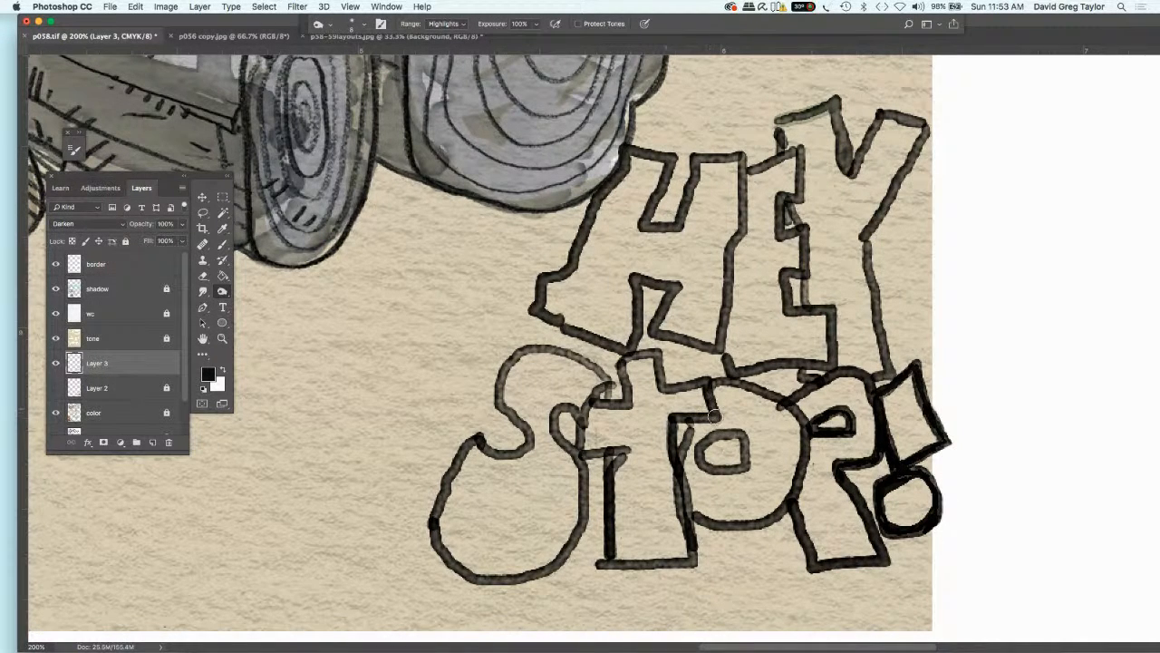
pyautogui.moveTo(711, 392); pyautogui.dragTo(695, 455)
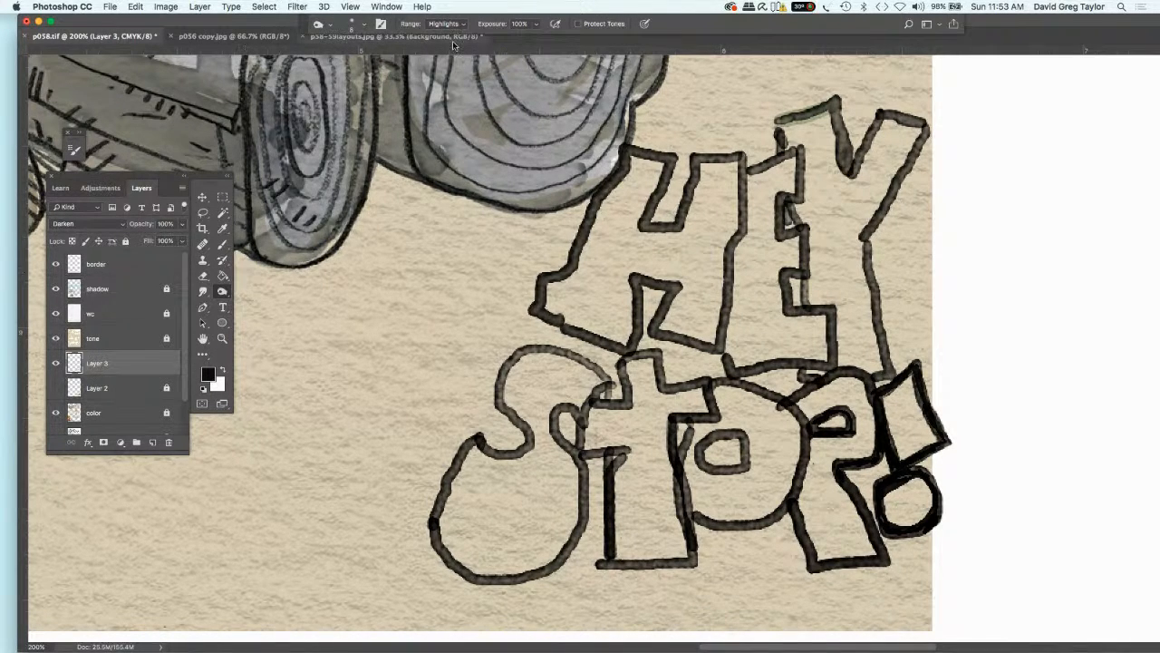
# - Try burning the T and O outlines with the Shadows and Midtones ranges, toggling Layer 3's visibility to check it
pyautogui.click(457, 25)
pyautogui.click(443, 36)
pyautogui.moveTo(692, 412); pyautogui.dragTo(687, 435)
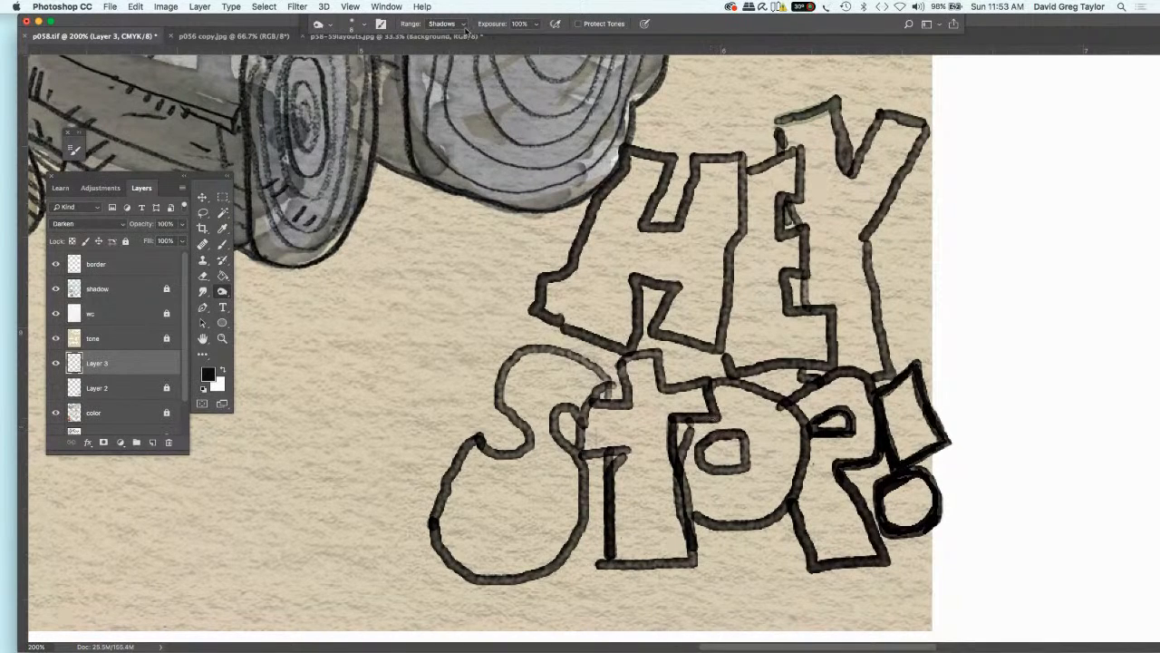
pyautogui.click(443, 23)
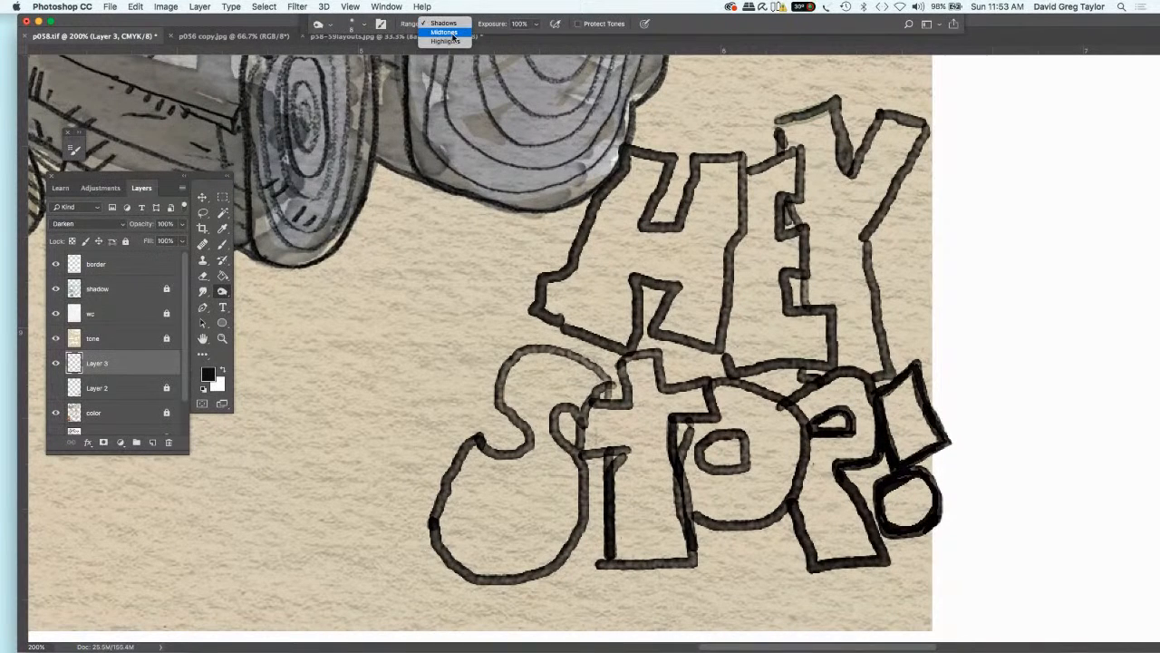
pyautogui.press('Return')
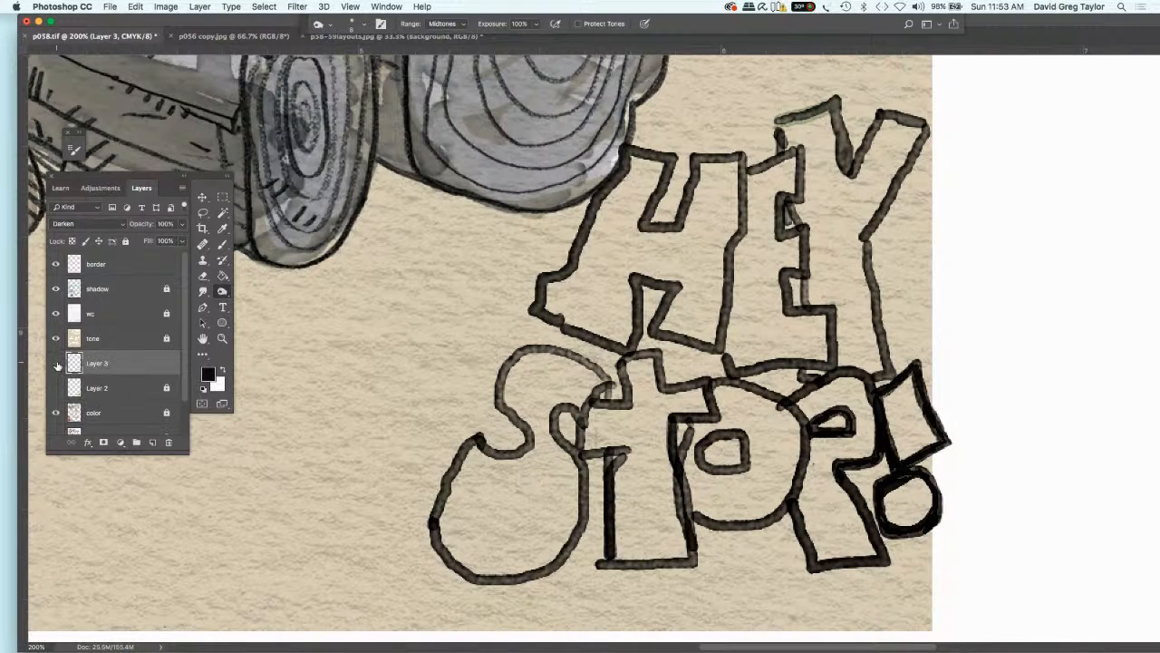
pyautogui.click(57, 364)
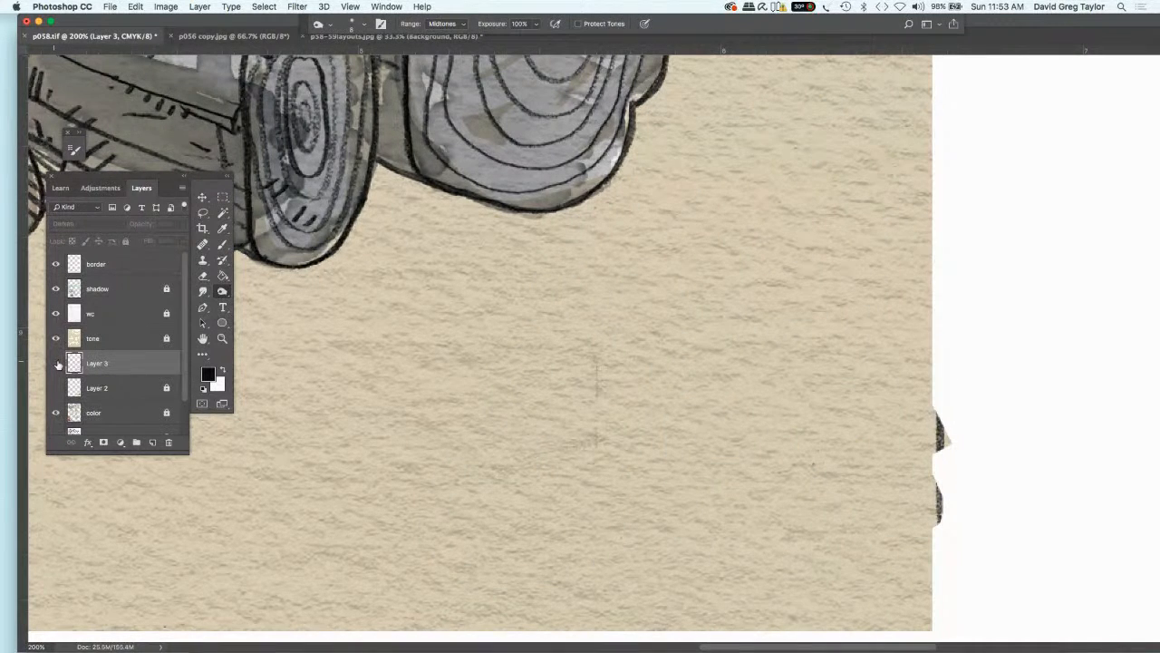
pyautogui.click(56, 364)
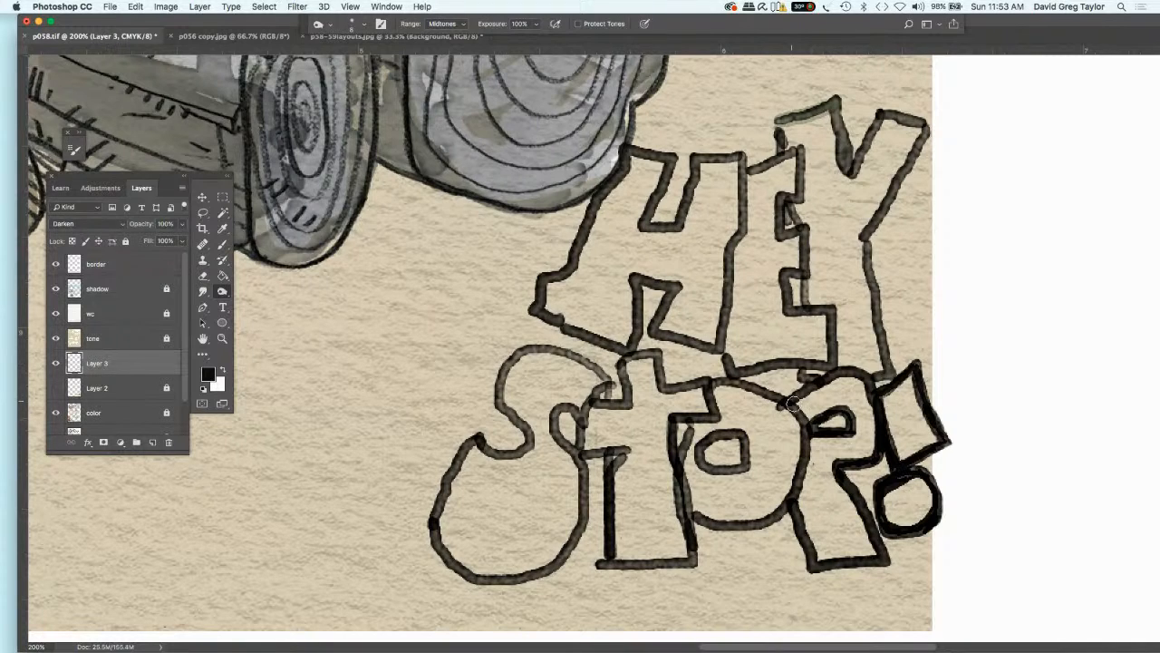
pyautogui.moveTo(790, 404); pyautogui.dragTo(779, 401)
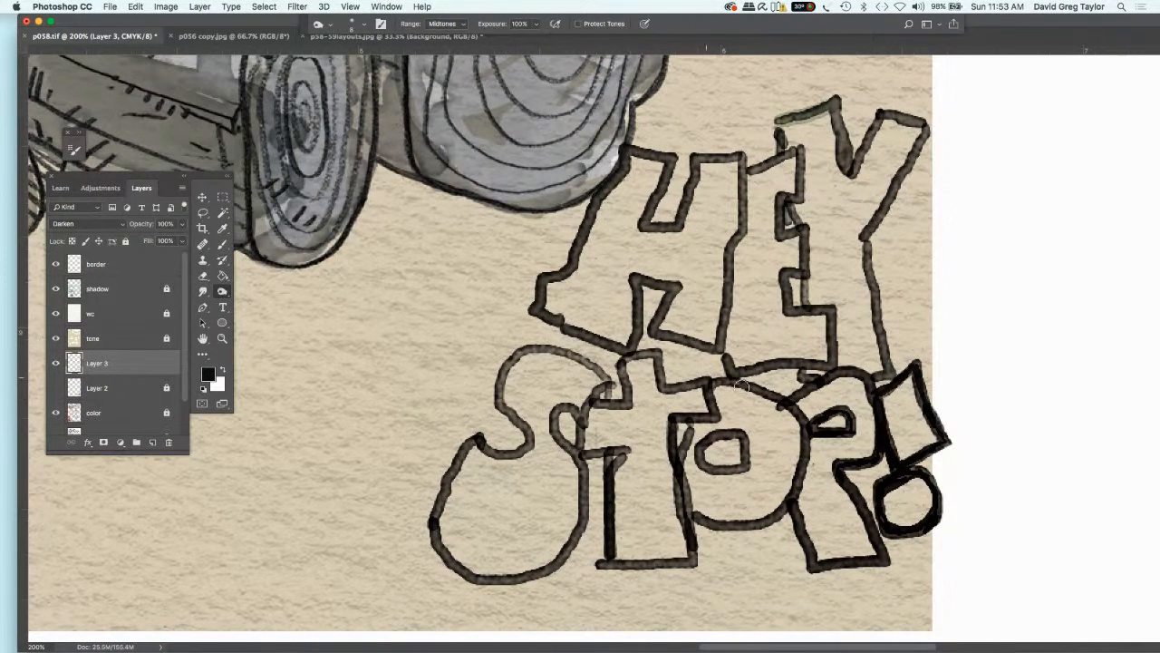
# - Retrace the outer outline of the O in "STOP" with thicker black brush strokes on Layer 3
pyautogui.click(223, 245)
pyautogui.moveTo(742, 384); pyautogui.dragTo(795, 417)
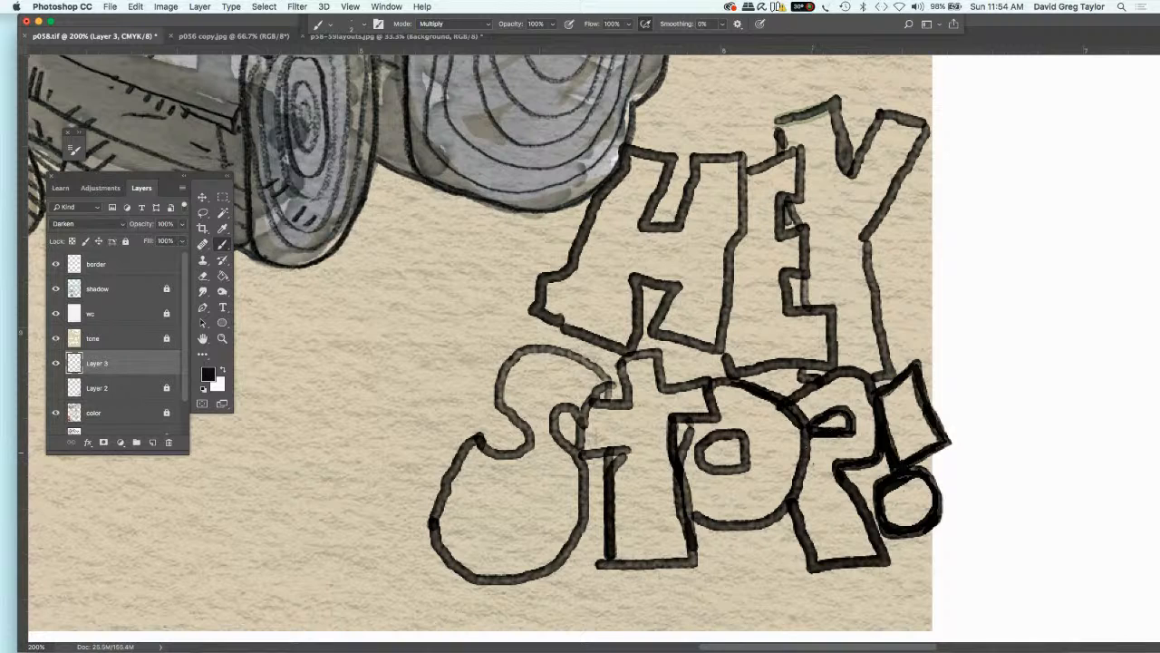
pyautogui.moveTo(808, 442)
pyautogui.mouseDown()
pyautogui.moveTo(786, 500)
pyautogui.moveTo(716, 525)
pyautogui.moveTo(697, 521)
pyautogui.moveTo(686, 495)
pyautogui.mouseUp()
pyautogui.moveTo(687, 424); pyautogui.dragTo(683, 456)
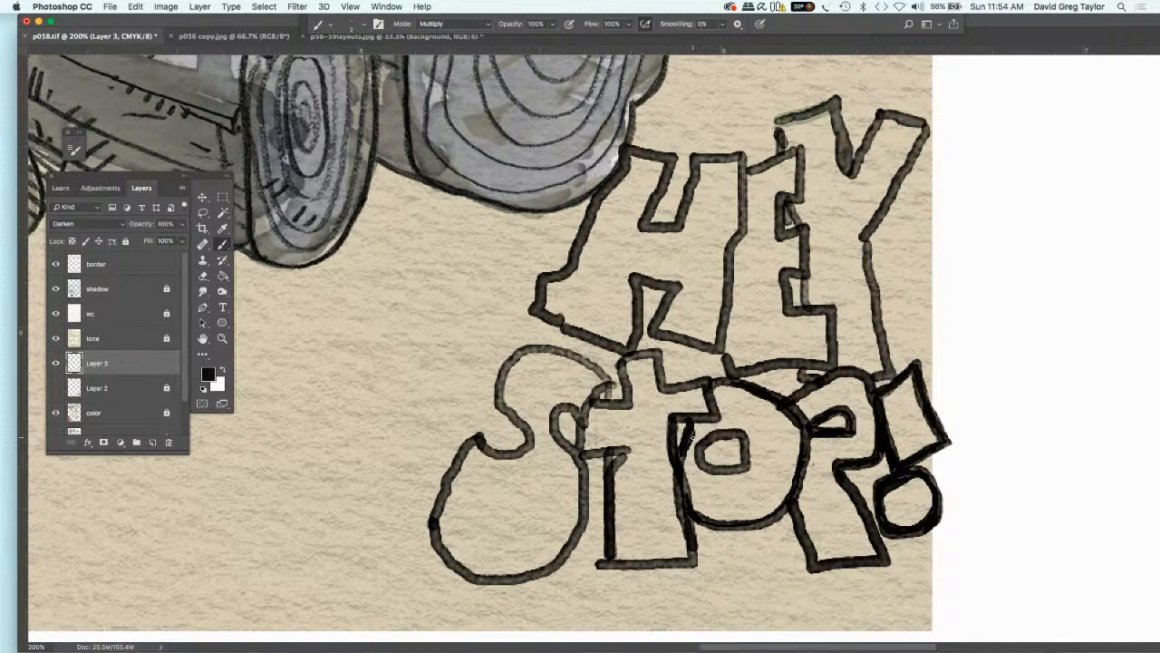
# - Add a new empty layer directly above the lettering on Layer 3
pyautogui.press('super+minus')
pyautogui.press('super+minus')
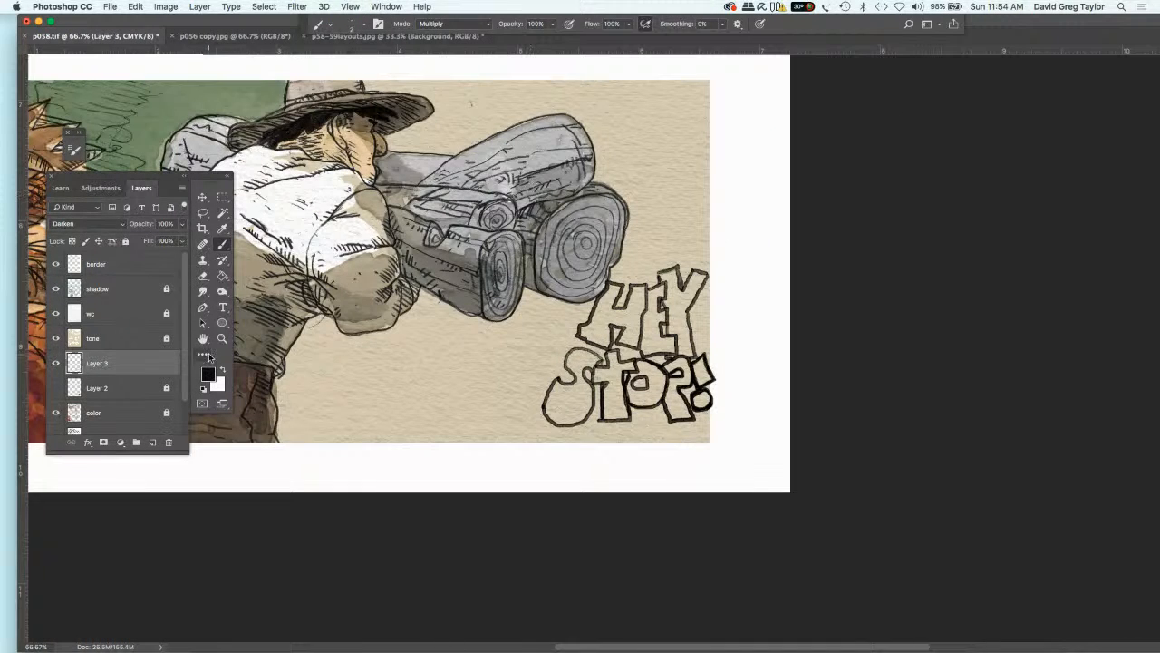
pyautogui.click(152, 442)
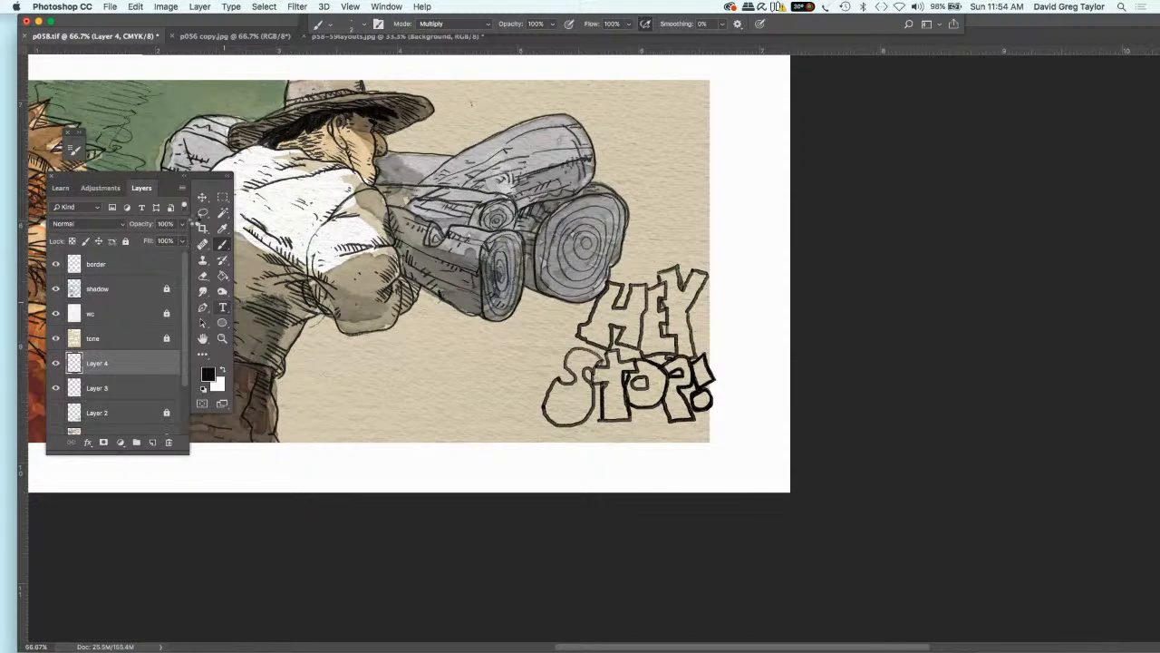
# - Add the text "HEY STOP!" on two lines in 24 pt Our Gang NF Regular beside the log ends
pyautogui.click(223, 310)
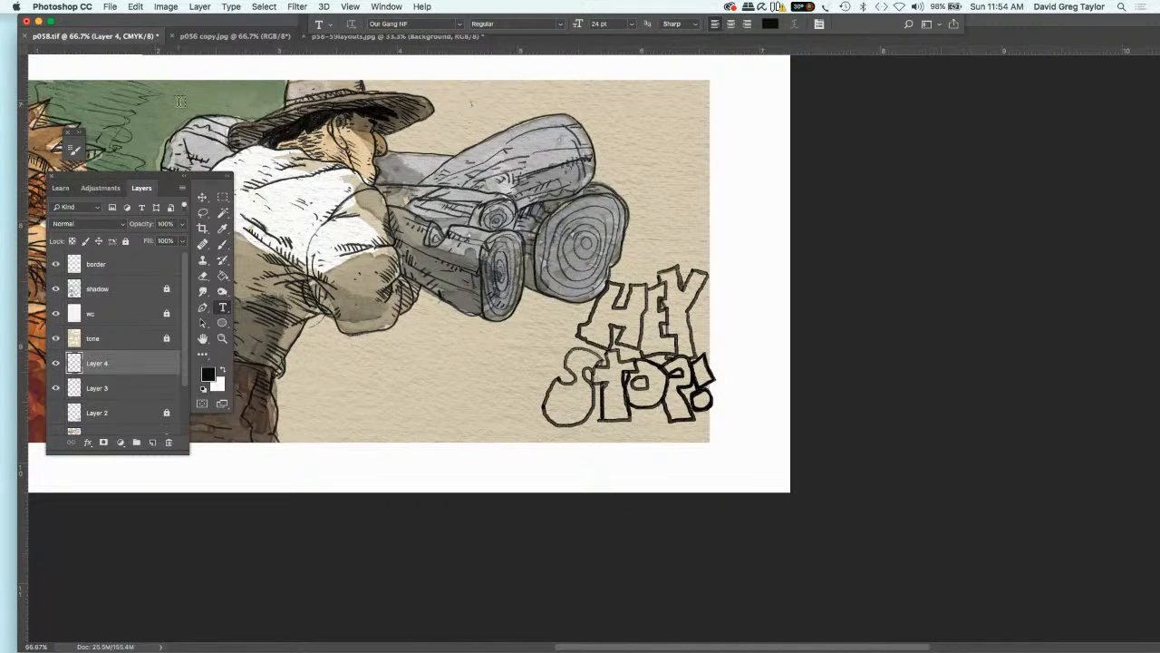
pyautogui.click(560, 23)
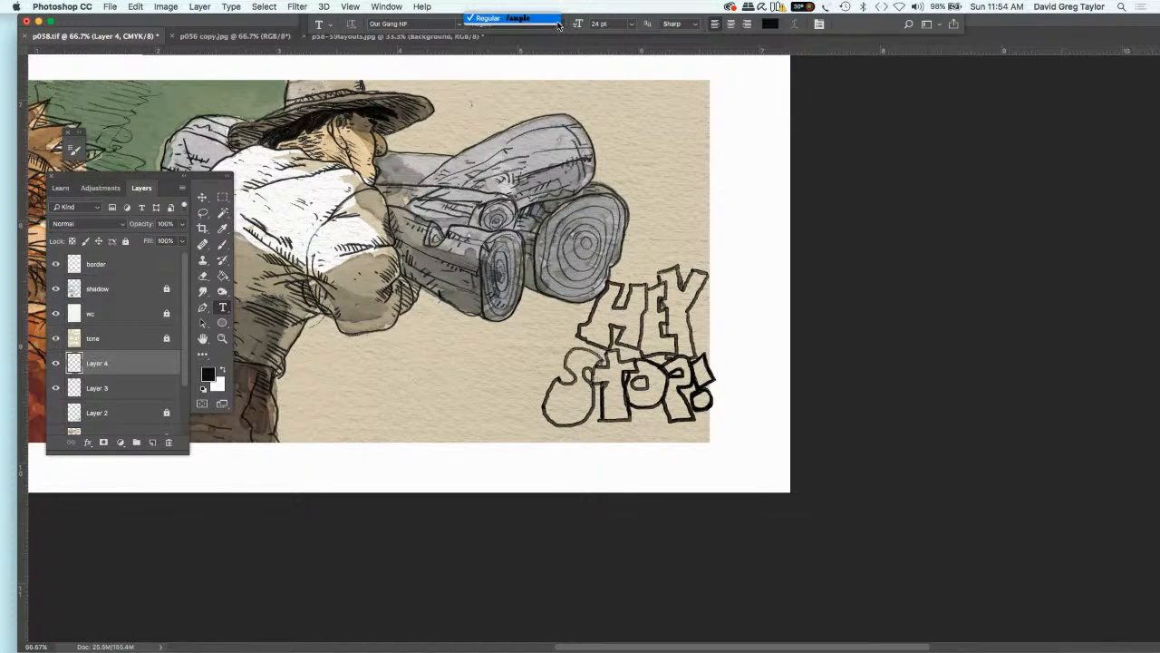
pyautogui.click(517, 19)
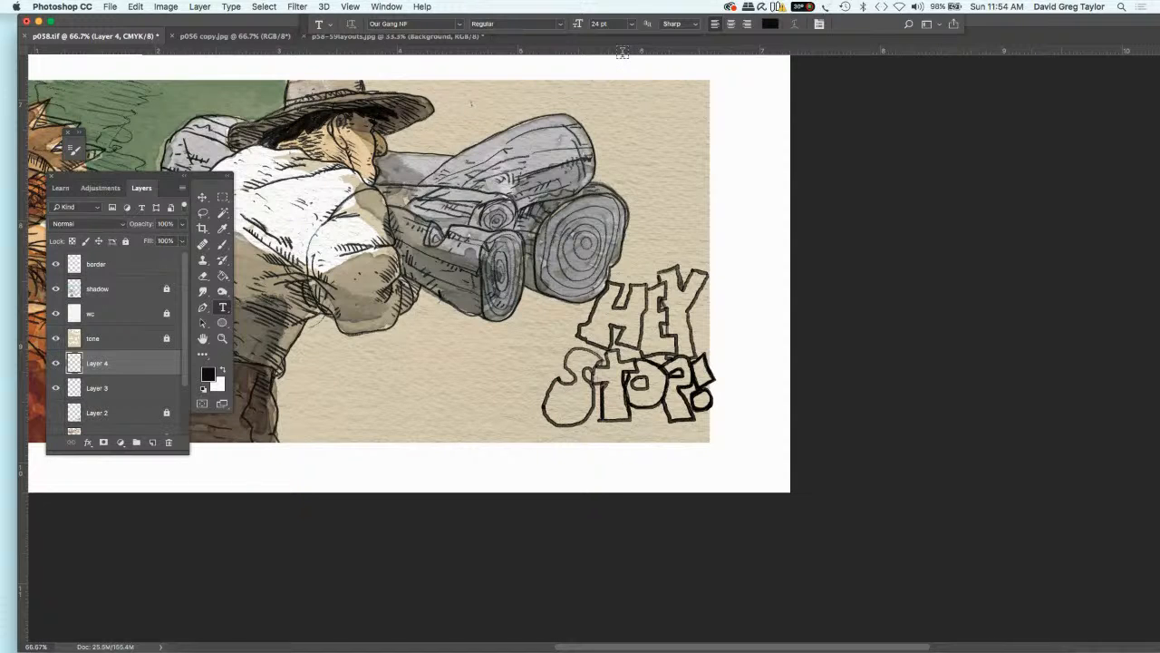
pyautogui.click(651, 206)
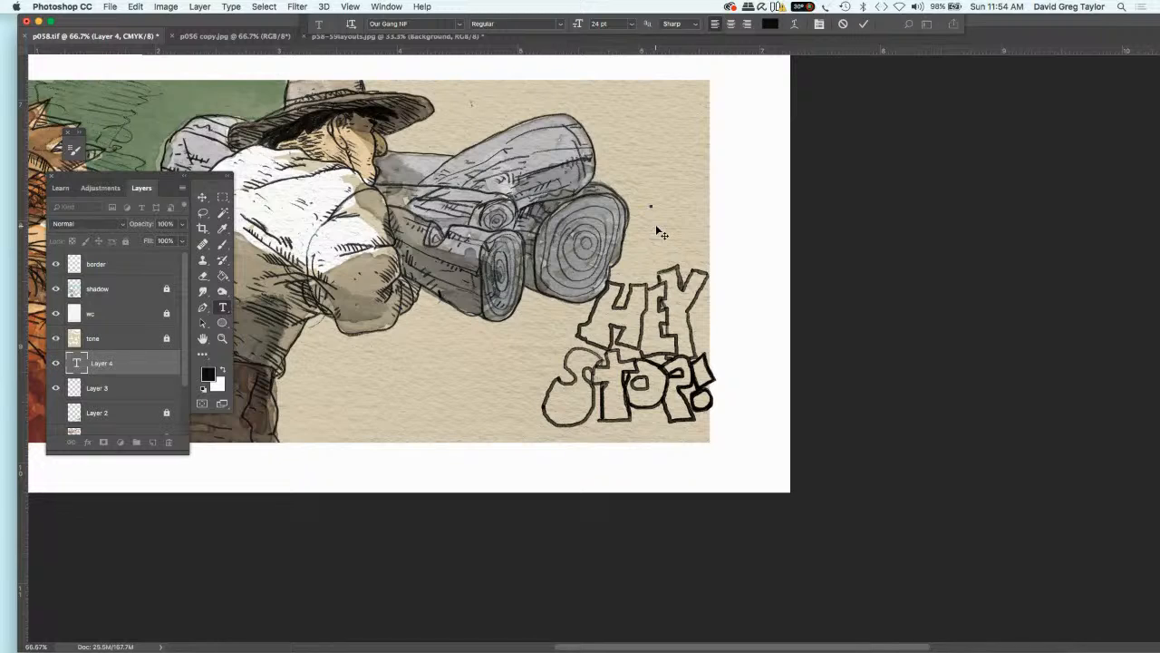
pyautogui.write('HEY')
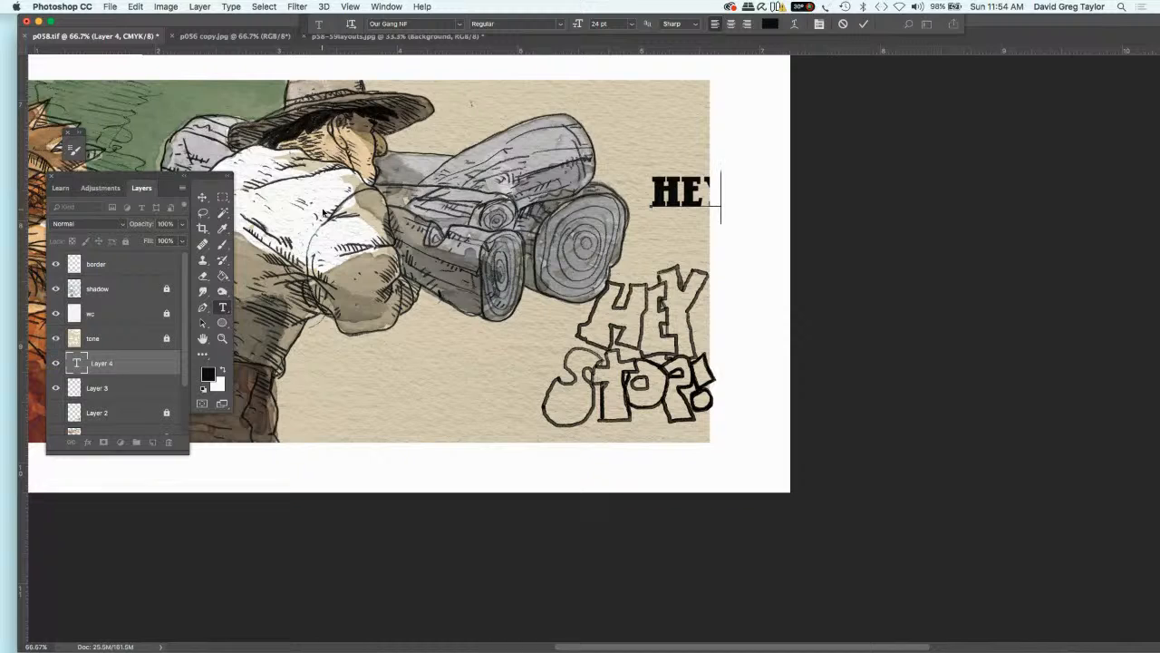
pyautogui.press('Return')
pyautogui.write('STOP!')
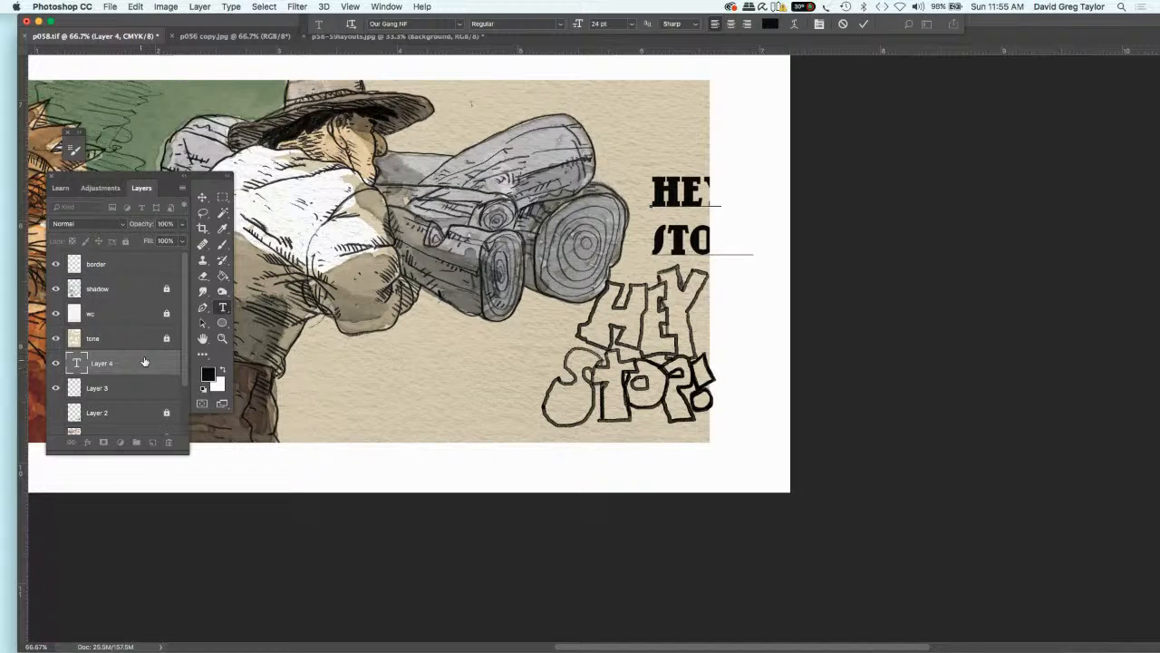
# - Hide the hand-drawn lettering on Layer 3 and move the typed "HEY STOP!" to the empty area below the logs
pyautogui.click(76, 366)
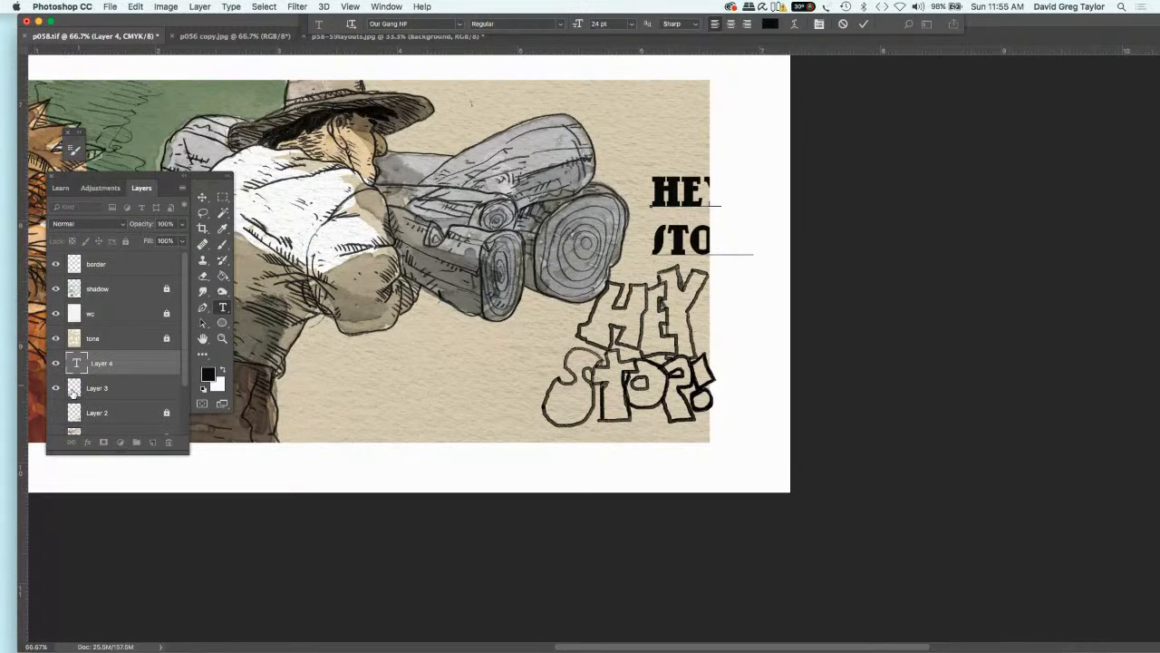
pyautogui.click(124, 388)
pyautogui.click(56, 389)
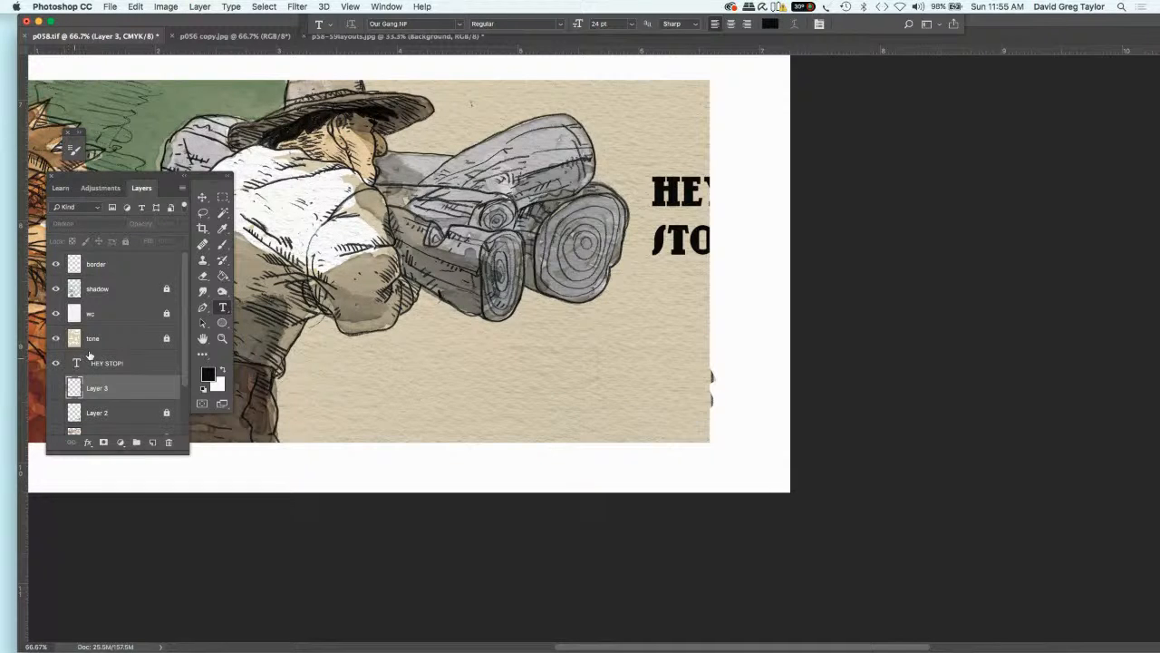
pyautogui.click(124, 364)
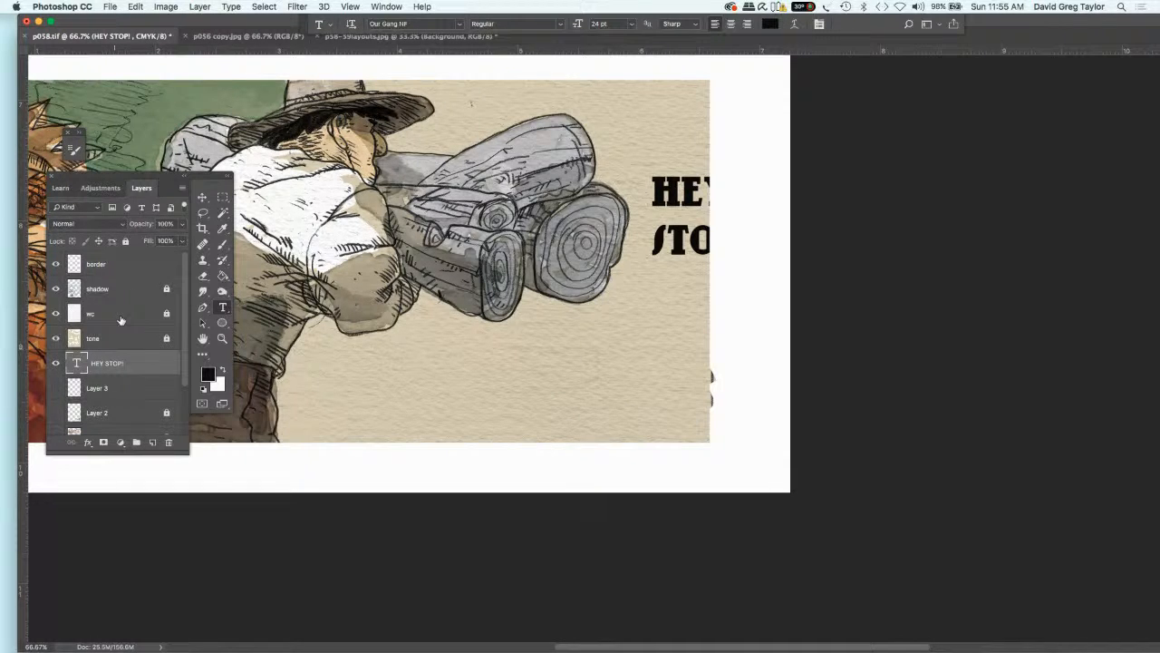
pyautogui.click(202, 197)
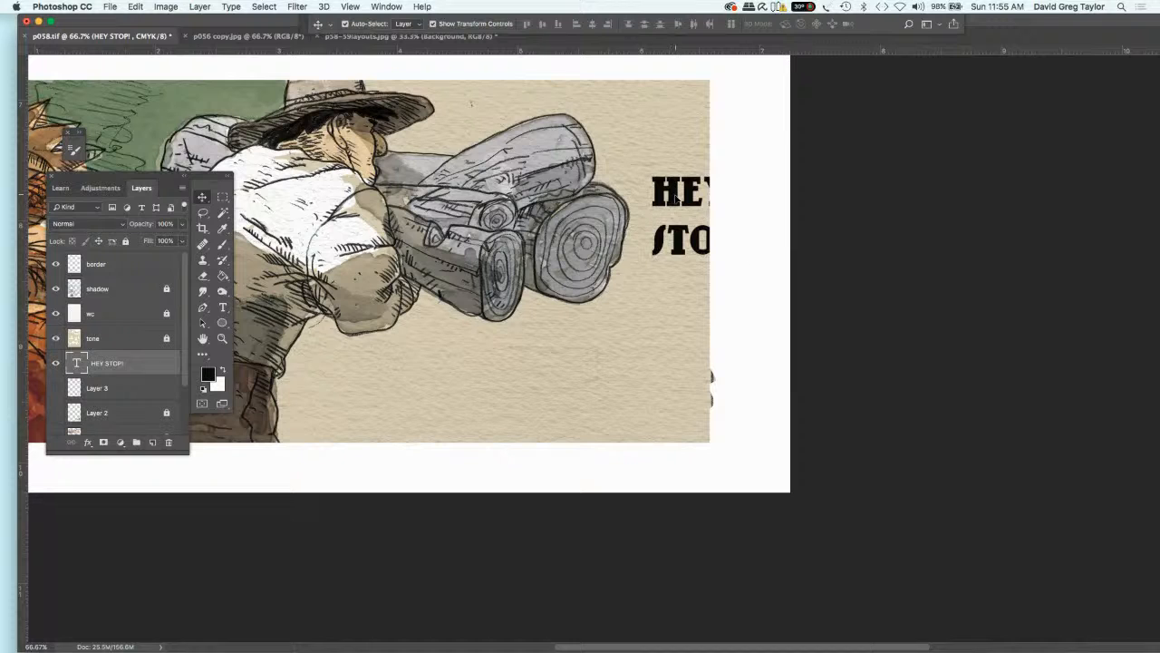
pyautogui.moveTo(677, 199); pyautogui.dragTo(594, 362)
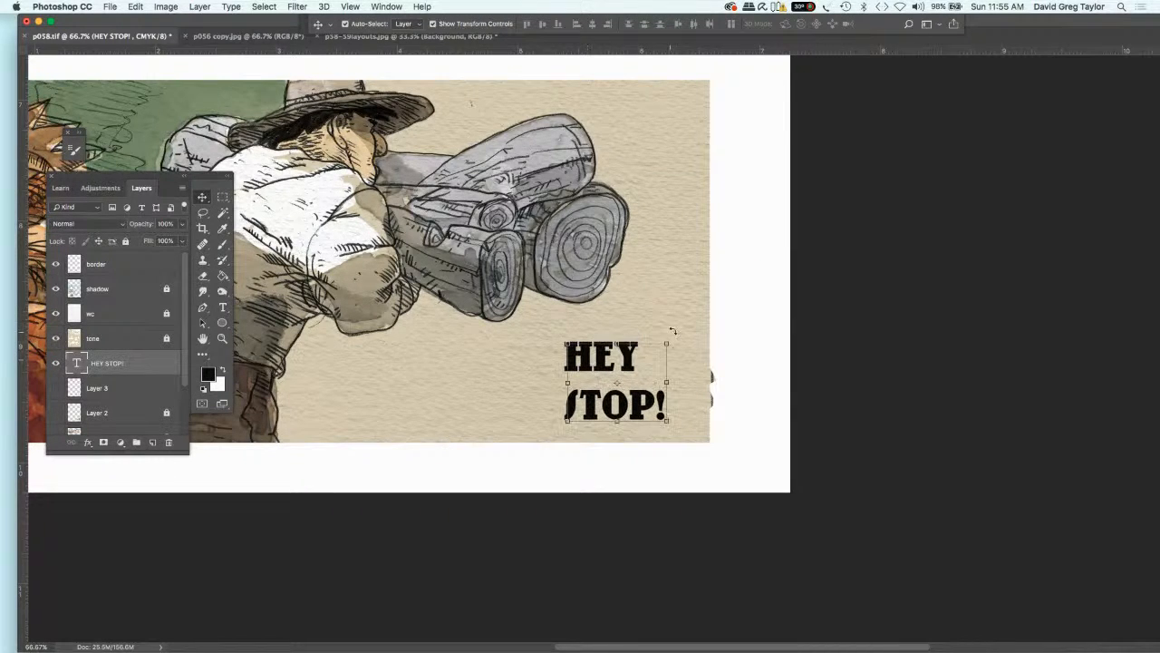
# - Rotate the "HEY STOP!" text about 12.5° counterclockwise, apply the transform and move the text up just beneath the logs
pyautogui.press('super+t')
pyautogui.moveTo(668, 328); pyautogui.dragTo(671, 343)
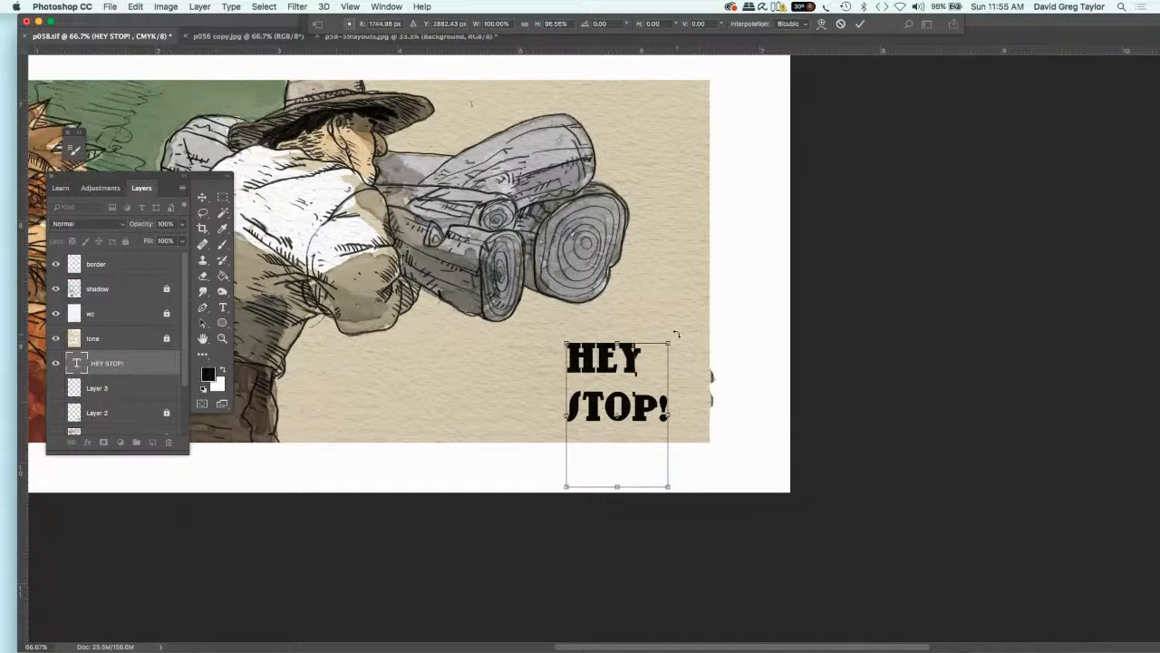
pyautogui.moveTo(675, 328); pyautogui.dragTo(658, 310)
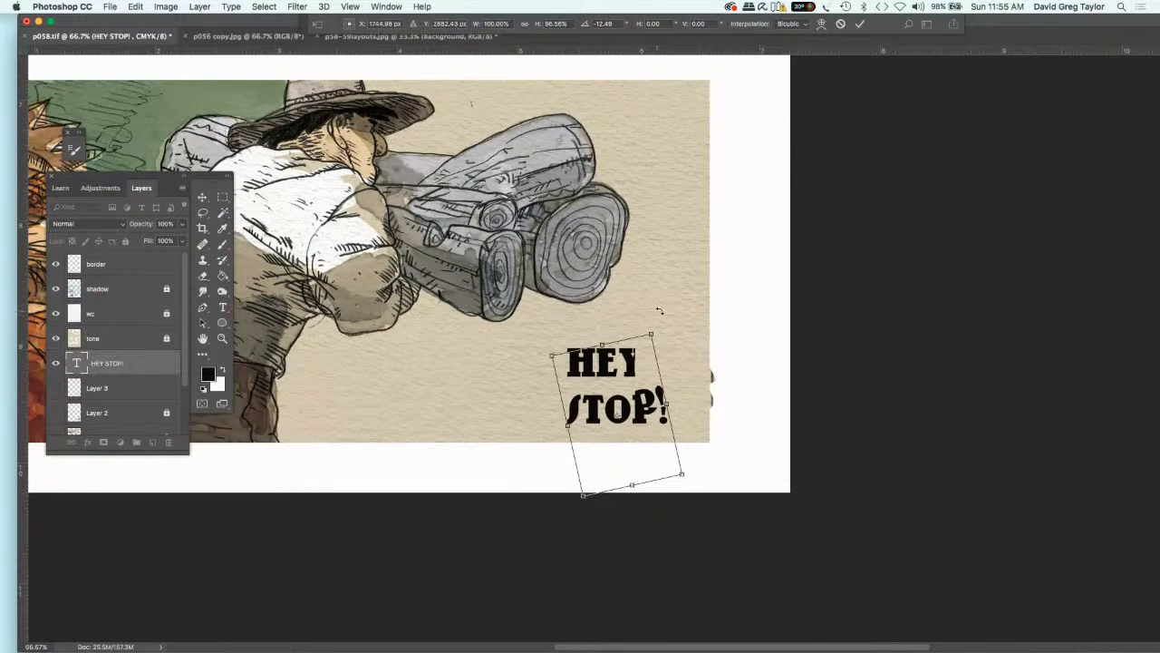
pyautogui.click(203, 198)
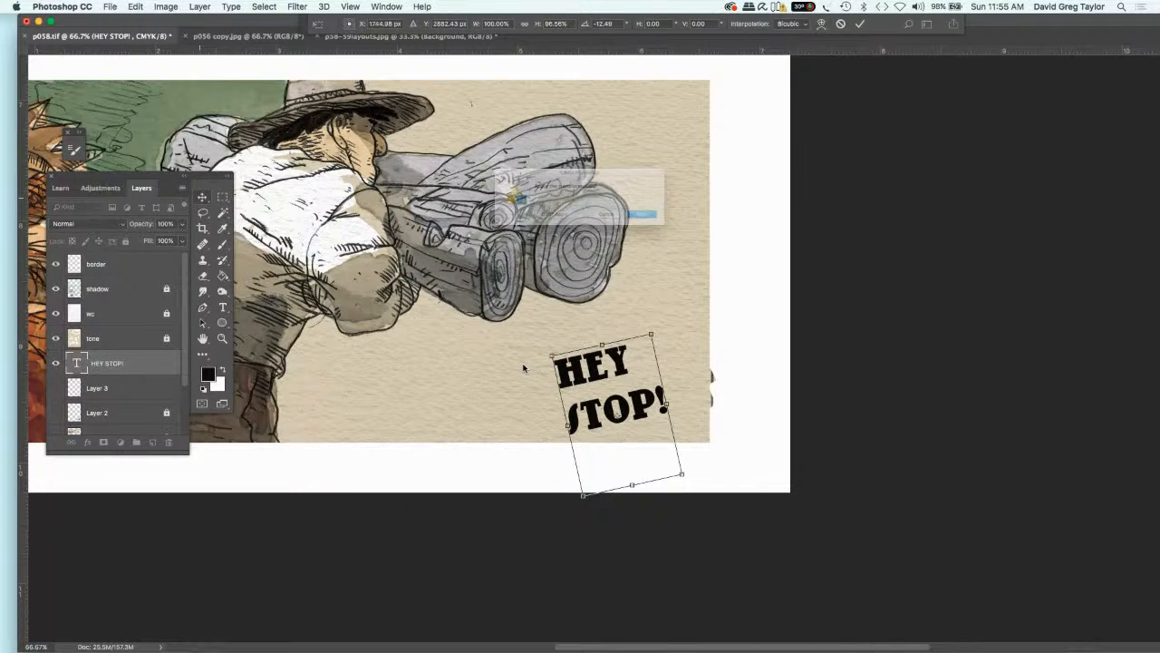
pyautogui.click(675, 232)
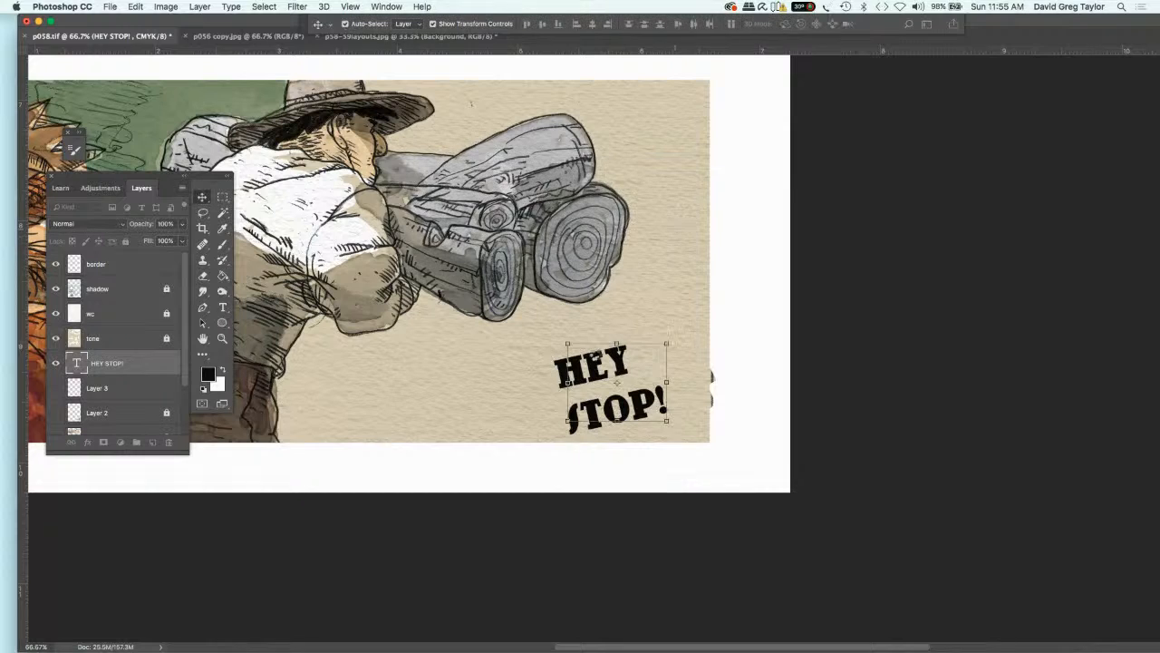
pyautogui.moveTo(604, 372); pyautogui.dragTo(631, 309)
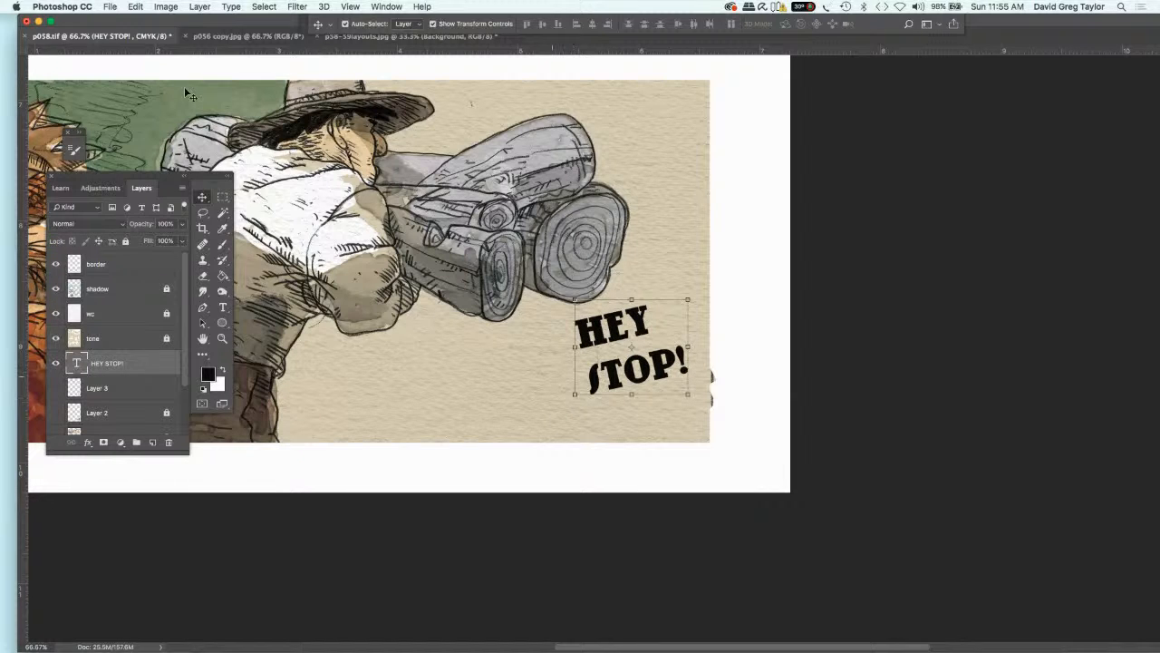
# - Stretch the "HEY STOP!" text horizontally to about 122% width with Free Transform
pyautogui.click(136, 7)
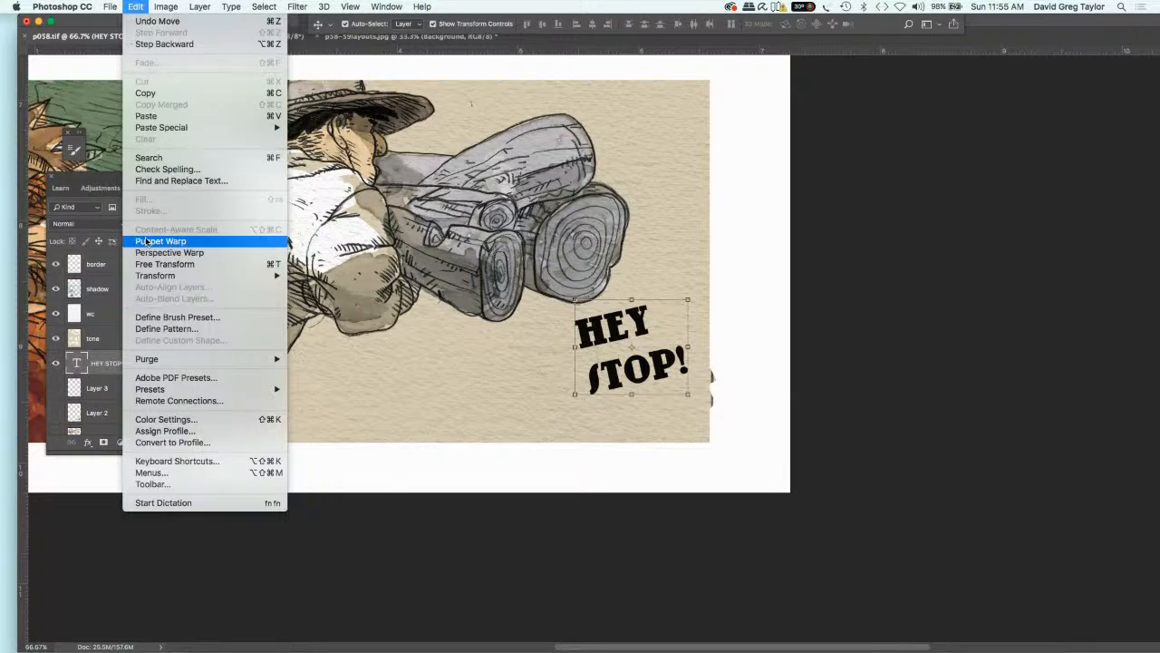
pyautogui.click(152, 265)
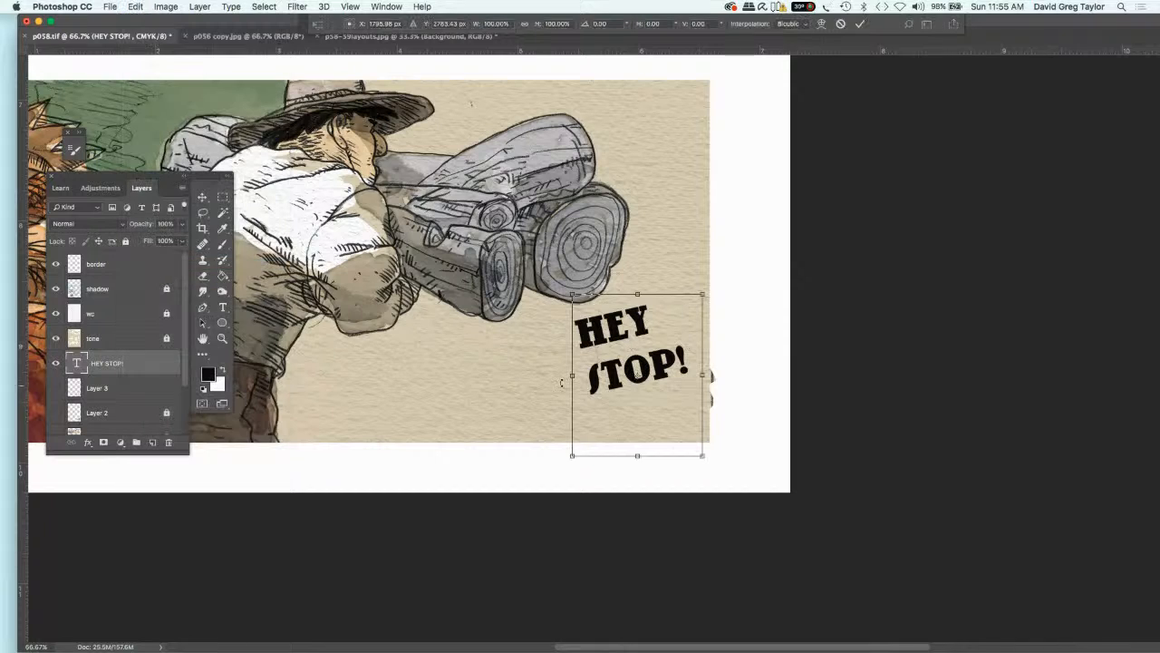
pyautogui.moveTo(570, 375); pyautogui.dragTo(544, 374)
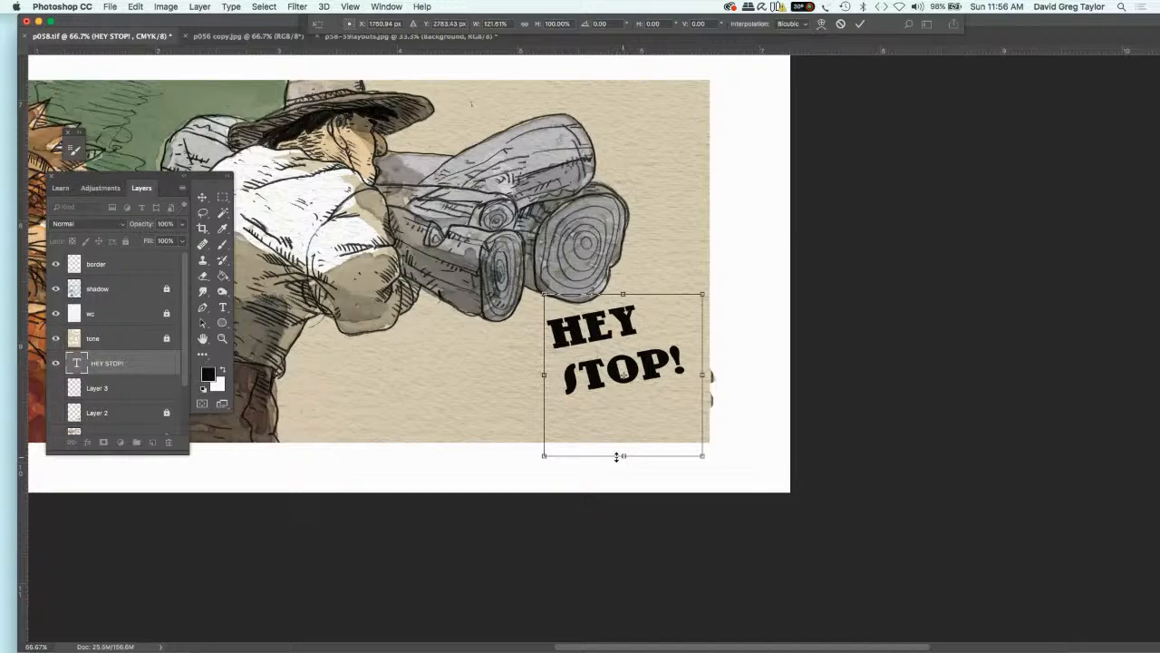
pyautogui.moveTo(616, 456); pyautogui.dragTo(617, 450)
# - Skew the "HEY STOP!" text horizontally to about -25.5° so the letters slant forward
pyautogui.click(135, 7)
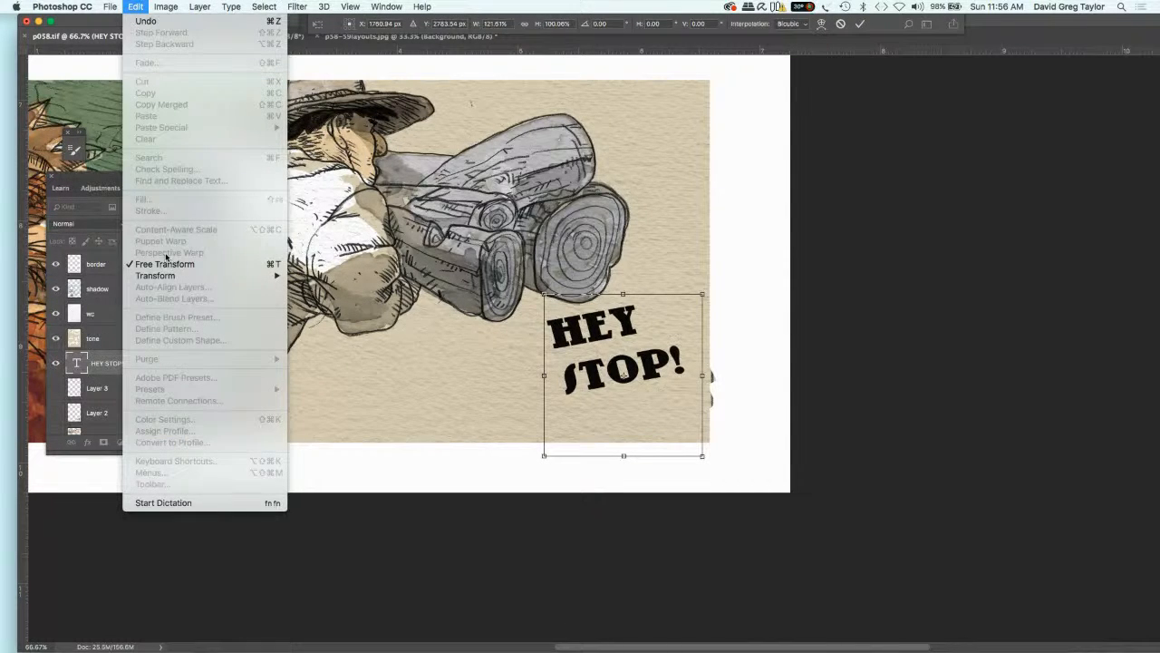
pyautogui.moveTo(285, 279)
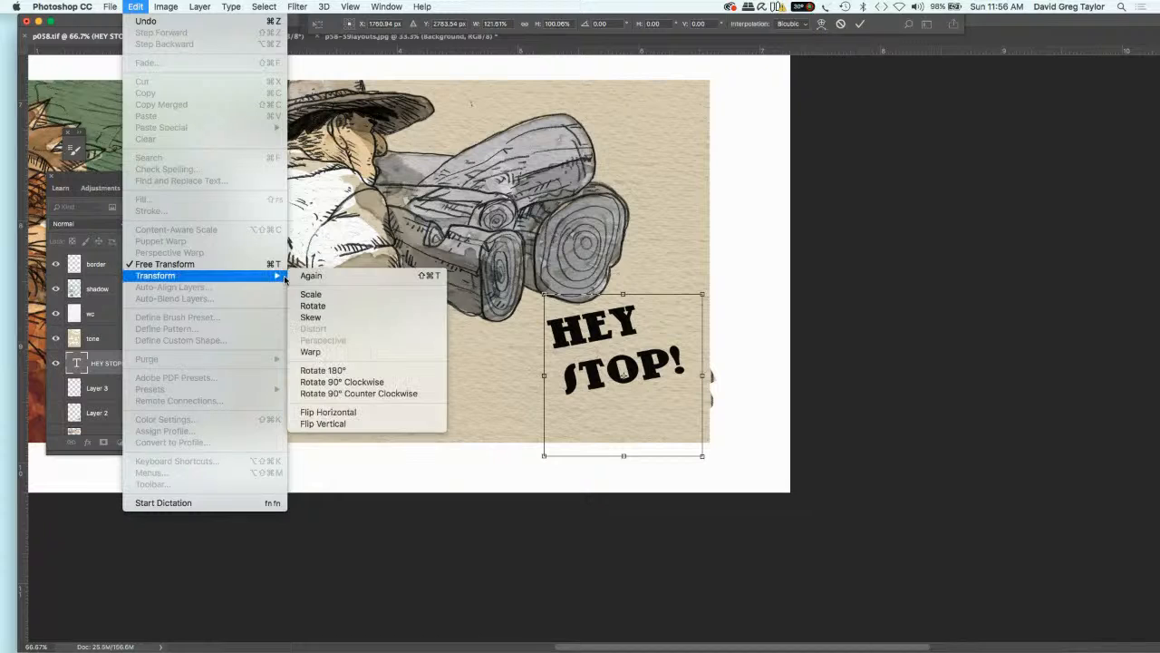
pyautogui.click(311, 317)
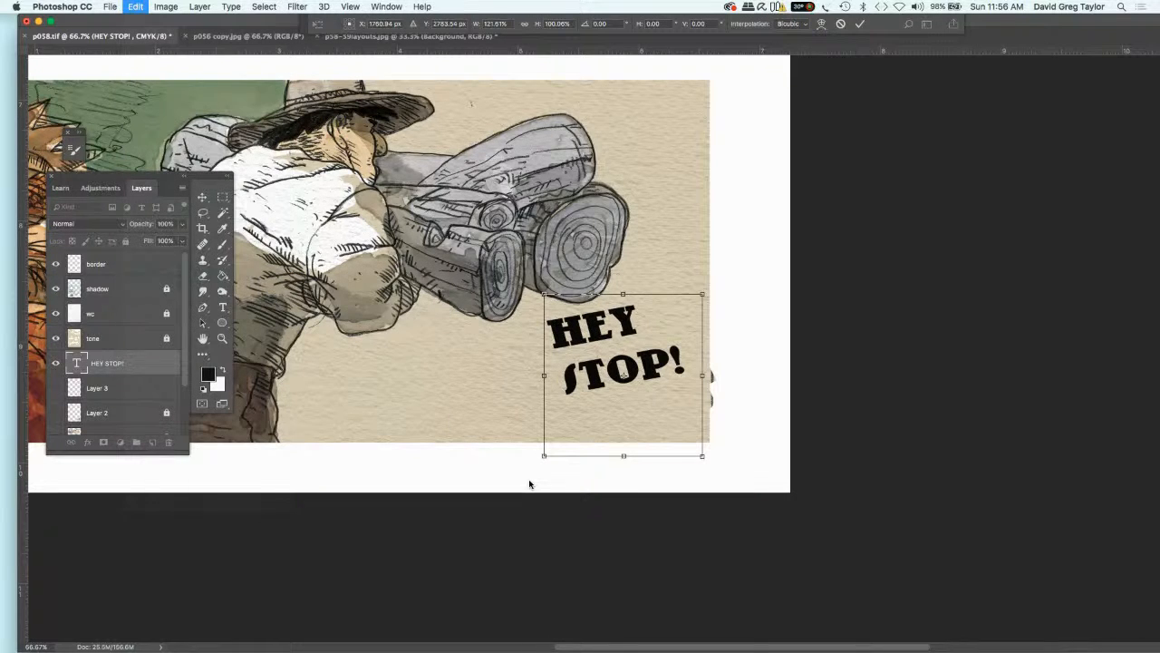
pyautogui.moveTo(544, 456); pyautogui.dragTo(523, 459)
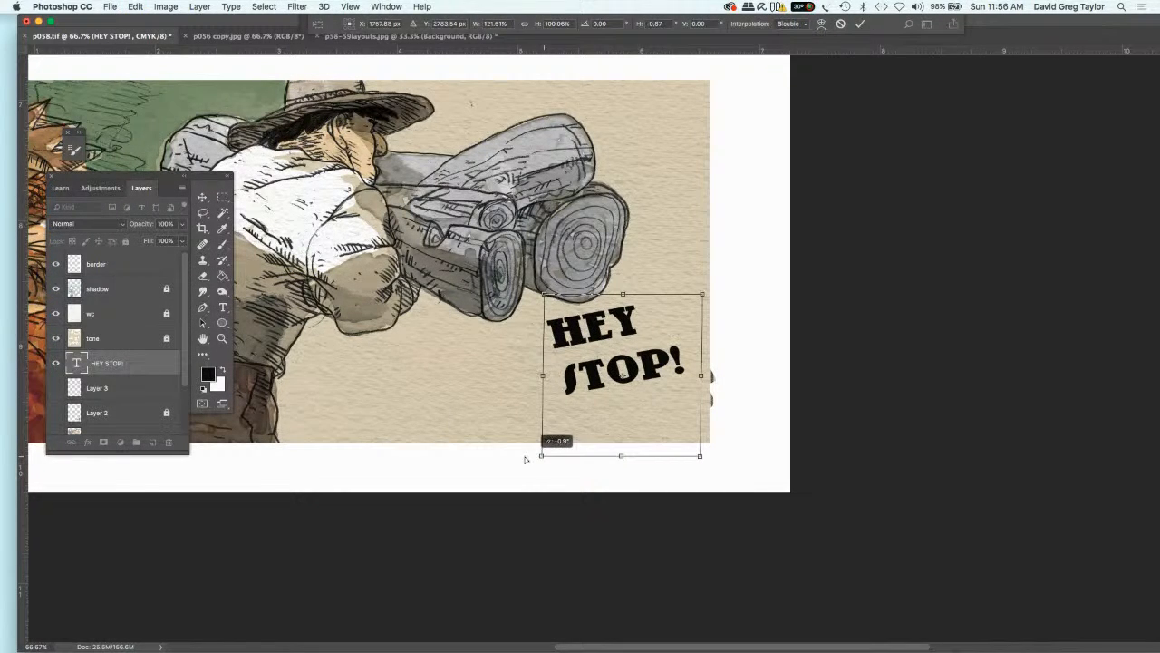
pyautogui.moveTo(500, 455); pyautogui.dragTo(525, 480)
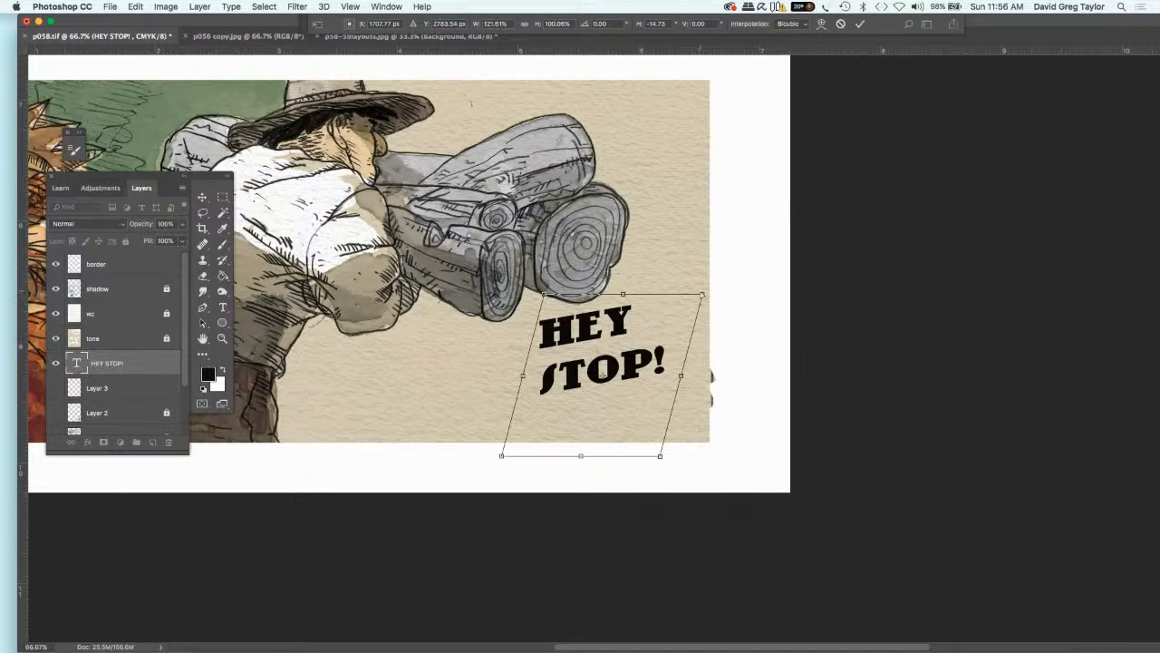
pyautogui.moveTo(703, 295); pyautogui.dragTo(721, 294)
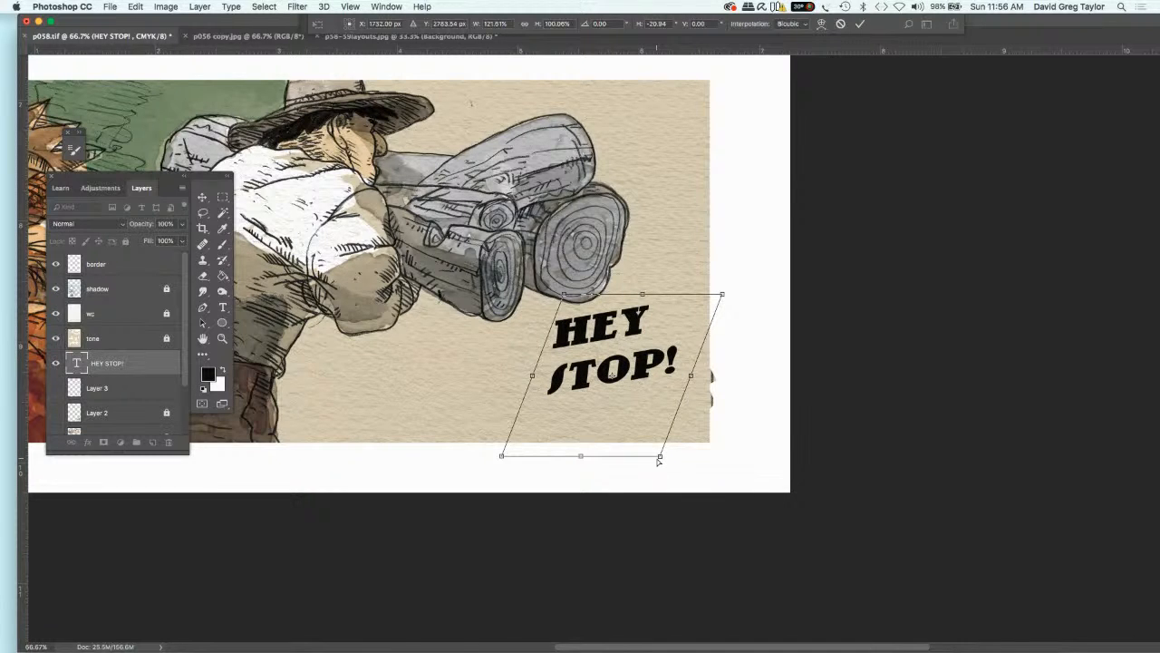
pyautogui.moveTo(660, 461); pyautogui.dragTo(642, 462)
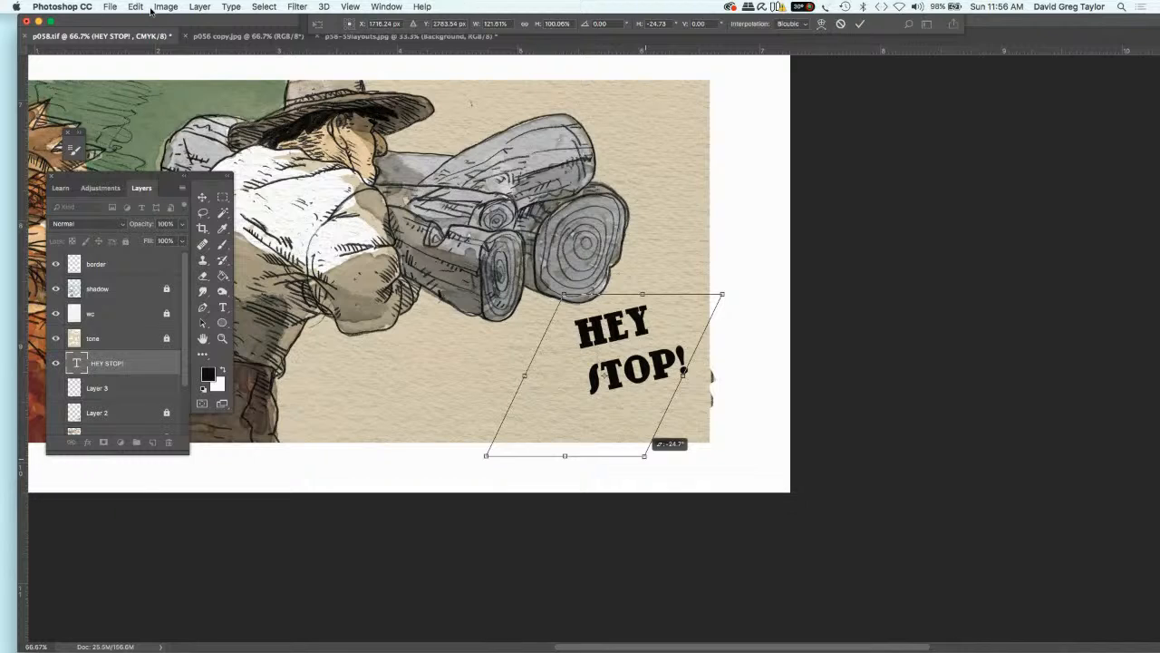
# - Enlarge the slanted text to about 146% width and 123% height, shift it up slightly and apply the transform
pyautogui.click(138, 8)
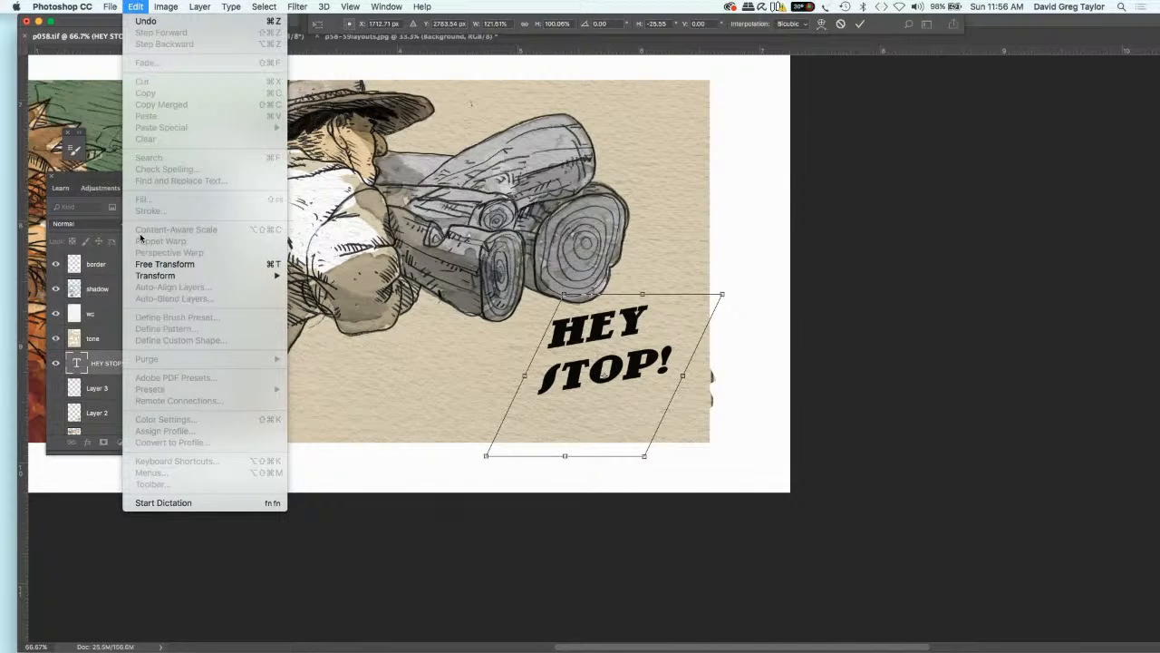
pyautogui.moveTo(163, 276)
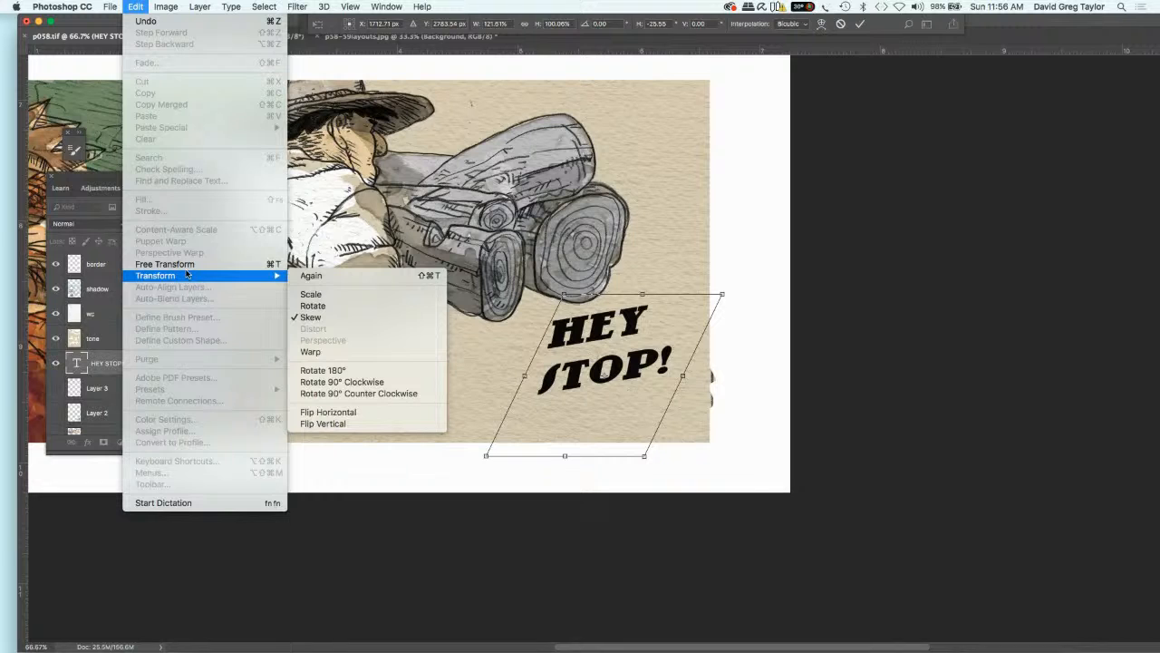
pyautogui.click(185, 267)
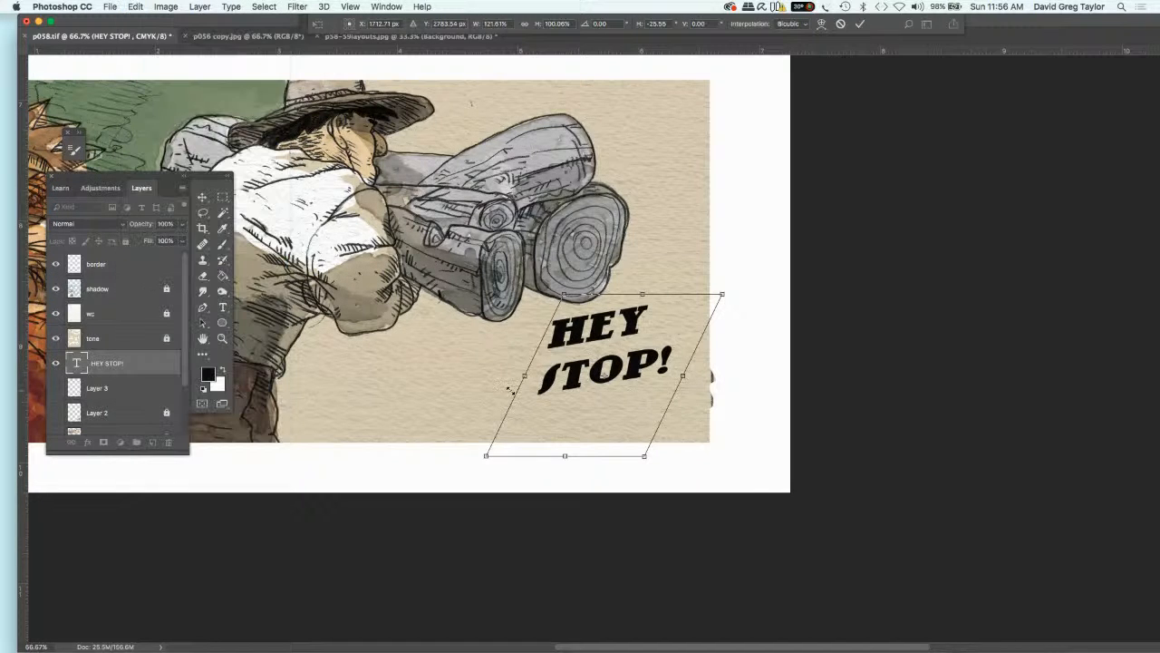
pyautogui.moveTo(643, 457); pyautogui.dragTo(653, 522)
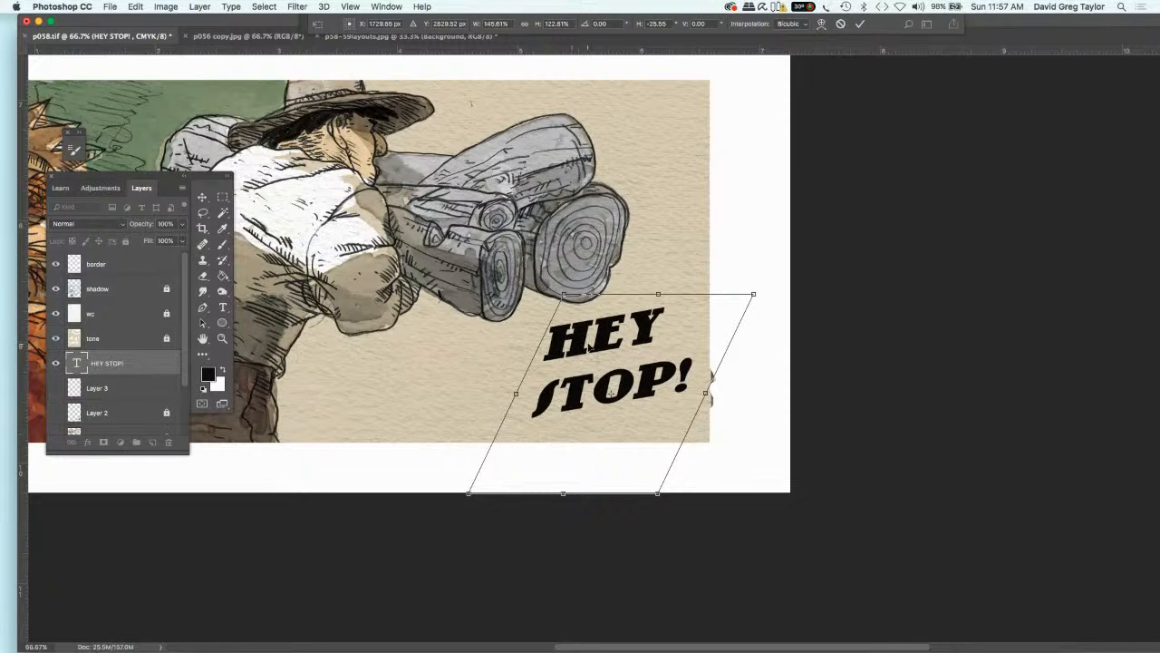
pyautogui.moveTo(580, 344); pyautogui.dragTo(588, 332)
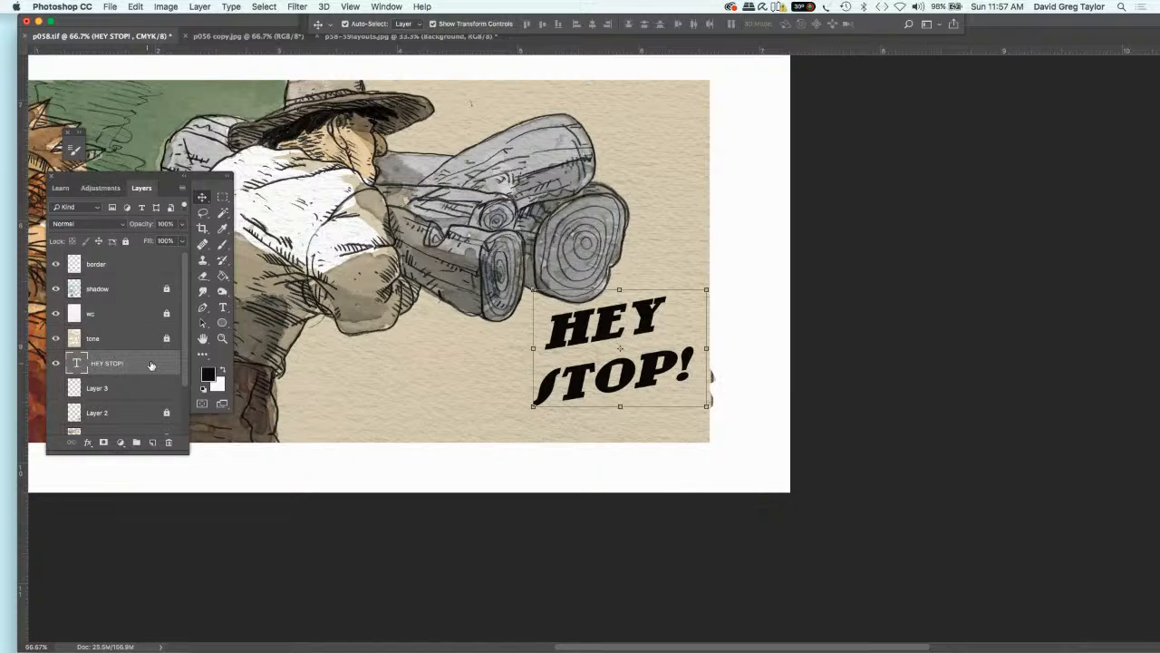
# - Style the "HEY STOP!" text layer with Bevel & Emboss, a dark red Stroke, Inner Glow, red-orange Color Overlay, Outer Glow and Drop Shadow
pyautogui.rightClick(146, 362)
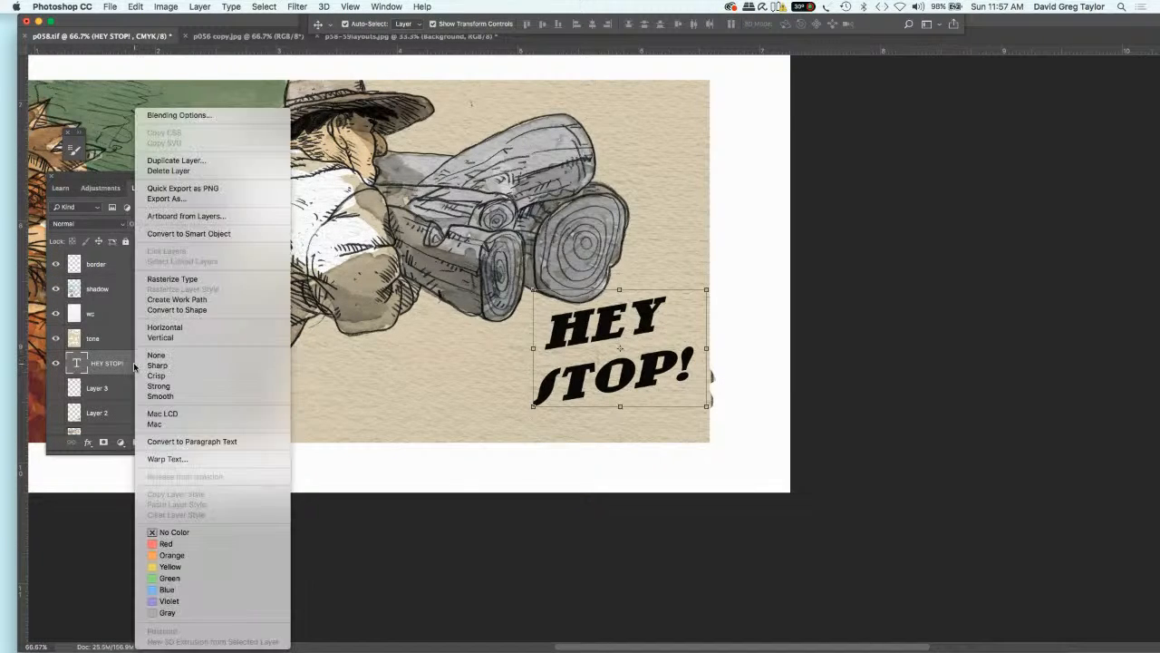
pyautogui.click(208, 116)
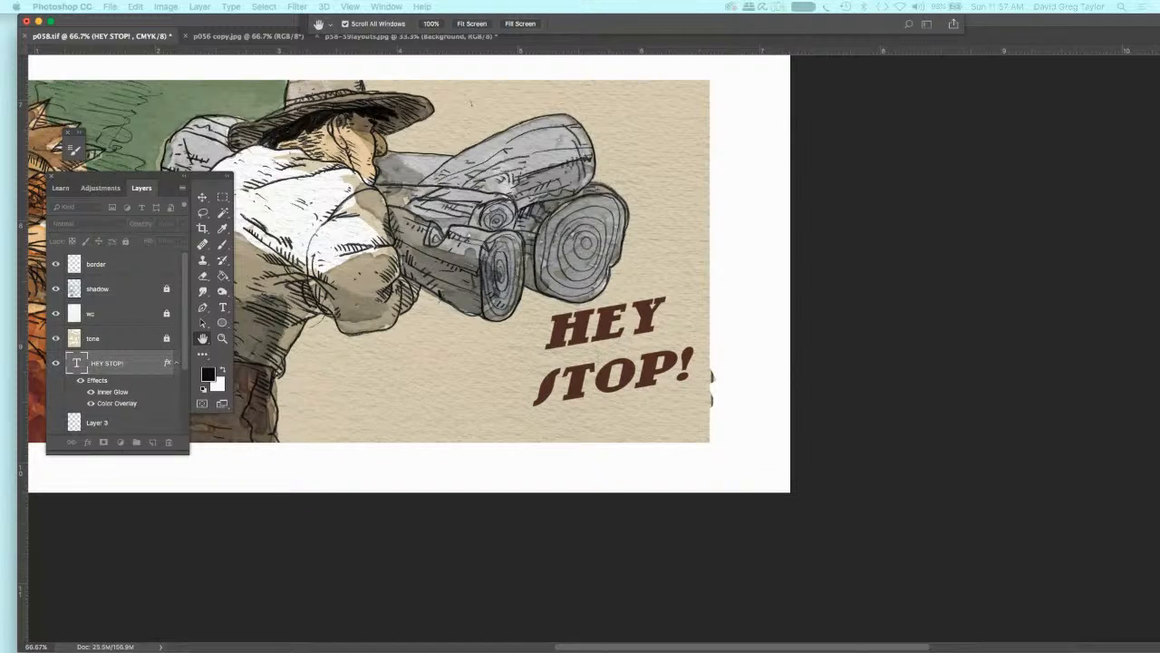
pyautogui.press('i')
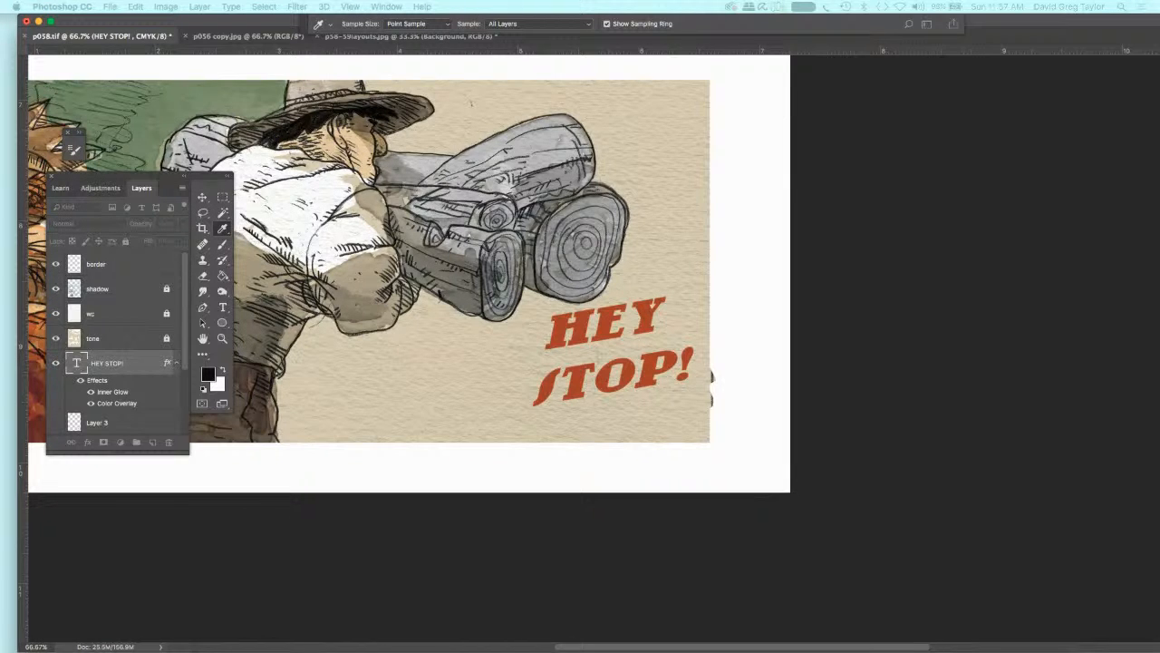
pyautogui.press('h')
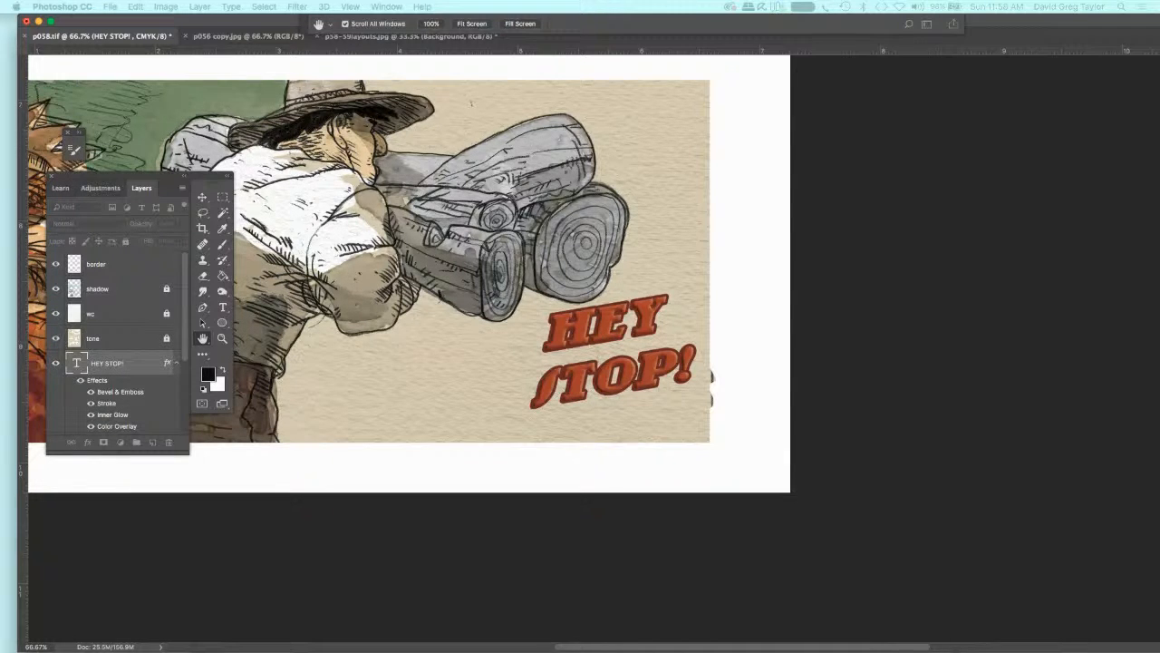
pyautogui.click(91, 392)
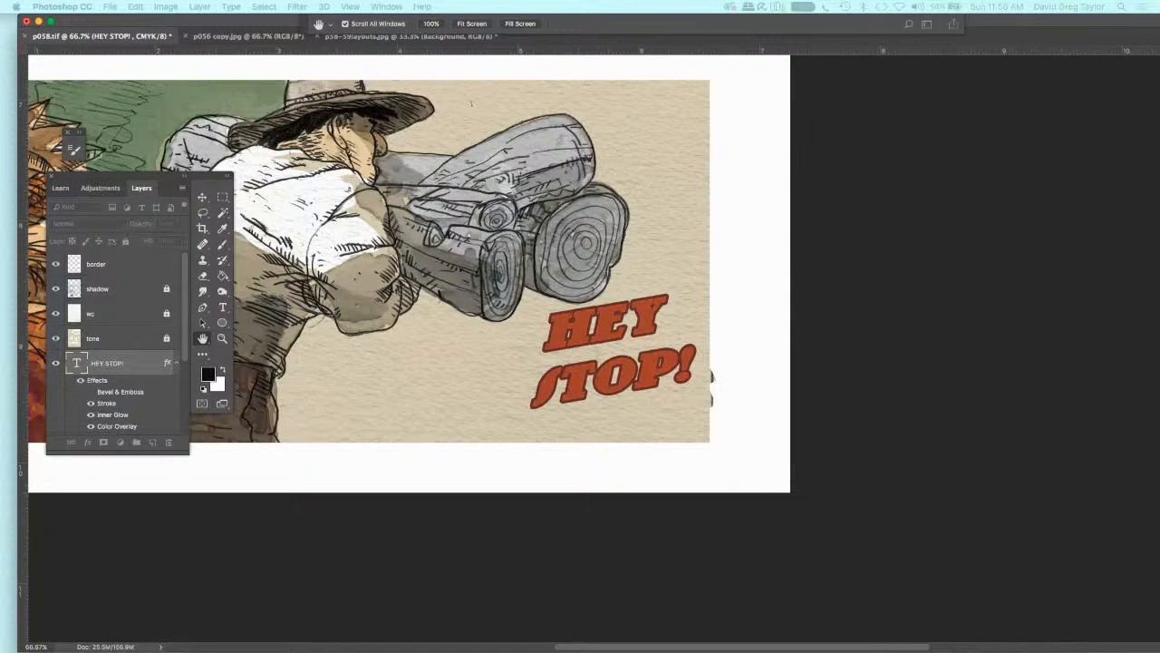
pyautogui.click(91, 391)
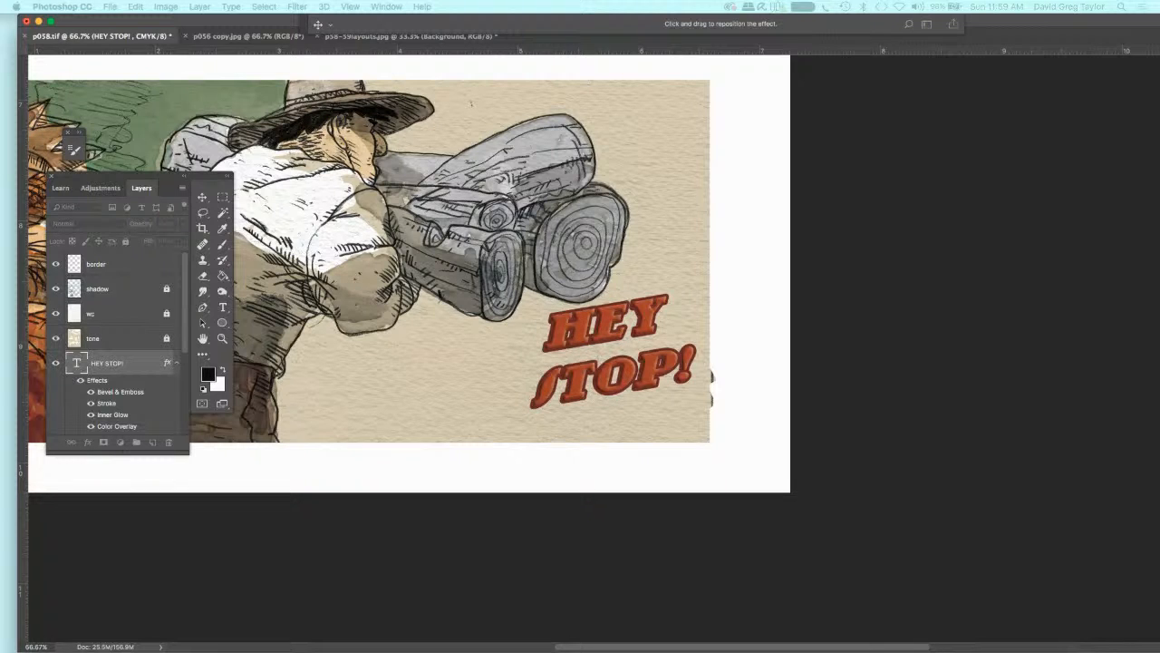
pyautogui.press('super+t')
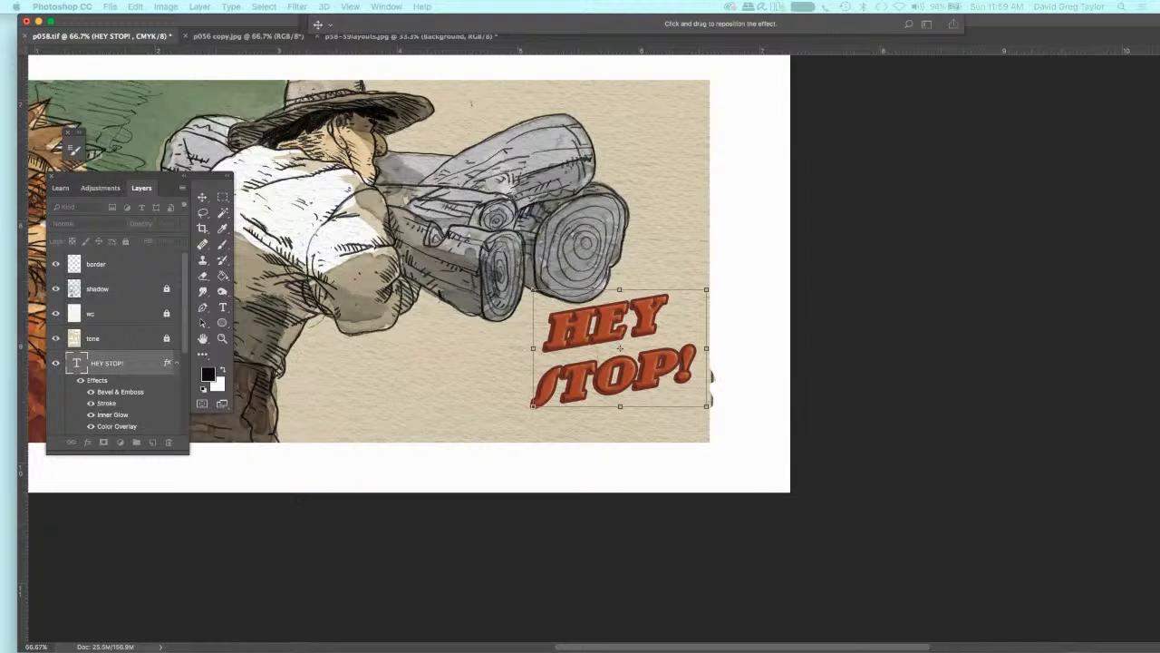
pyautogui.press('Return')
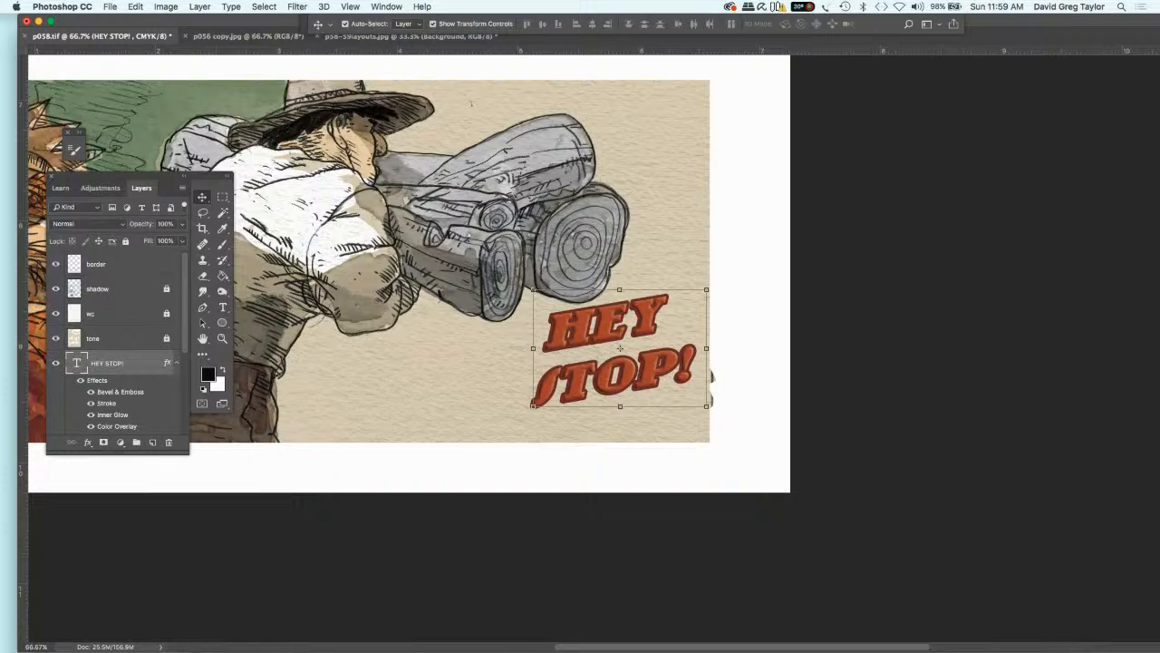
# - On the border layer, select a tall strip of the page margin beside the bottom panel's outer edge and fill it with white
pyautogui.click(125, 264)
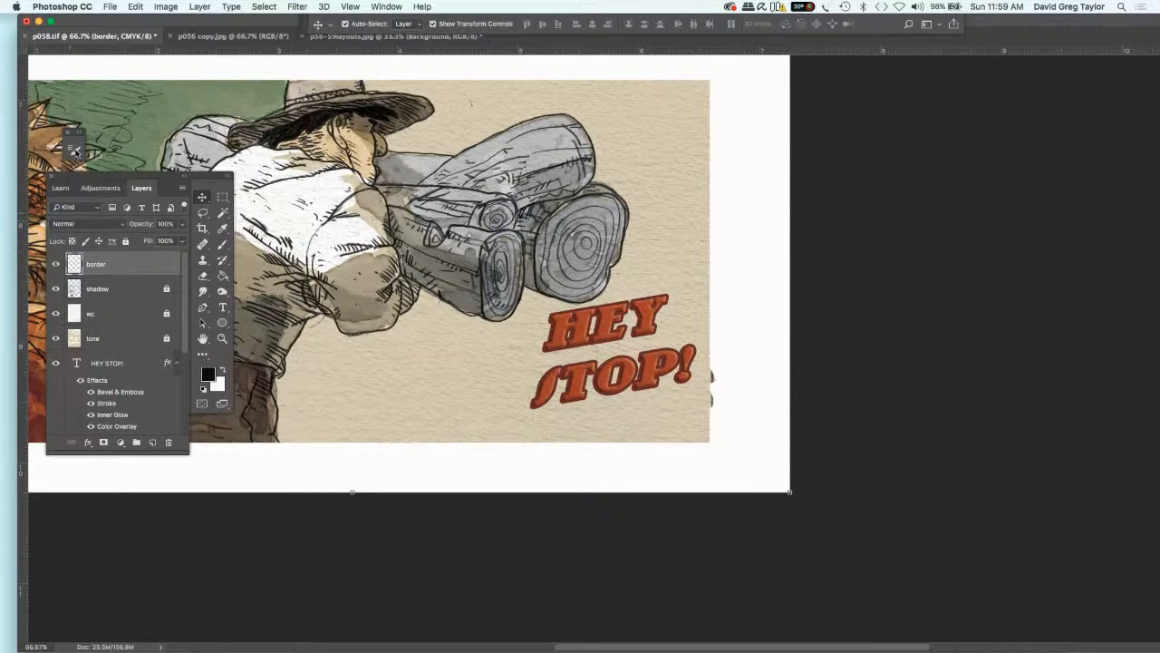
pyautogui.click(223, 369)
pyautogui.click(222, 203)
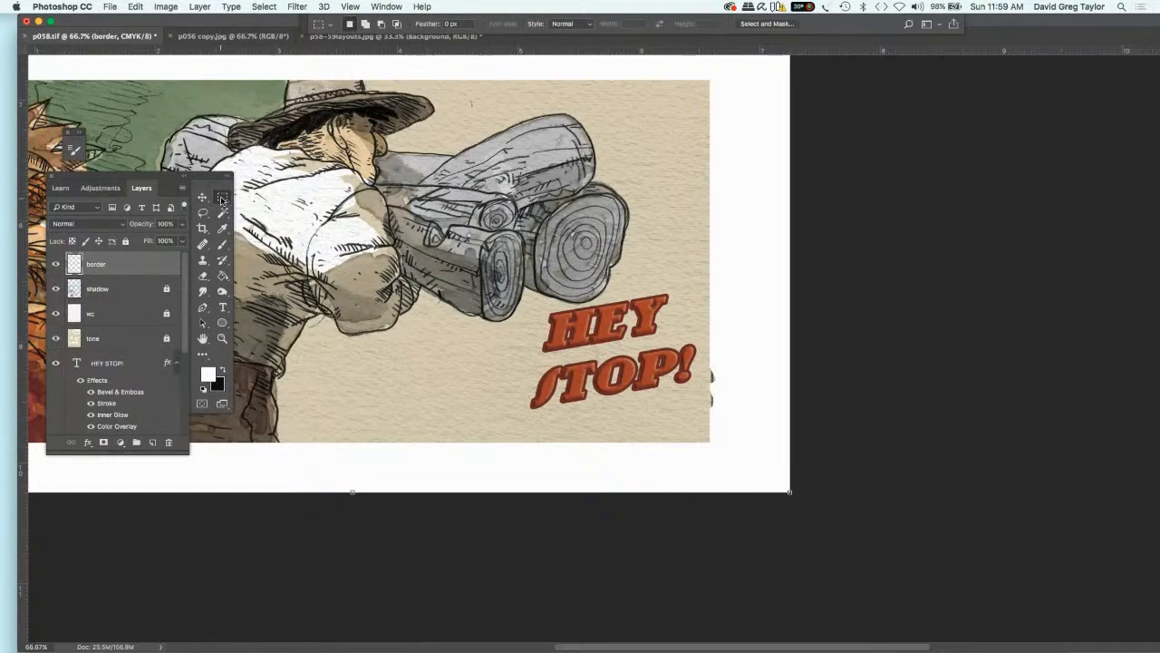
pyautogui.moveTo(752, 463); pyautogui.dragTo(710, 74)
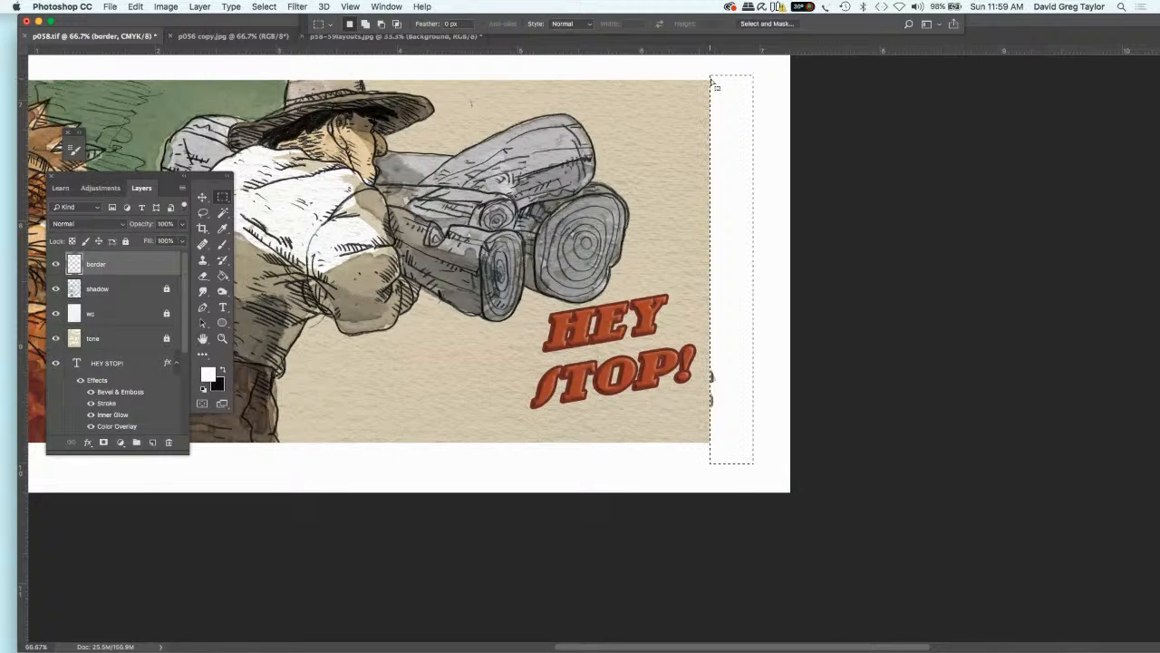
pyautogui.click(134, 7)
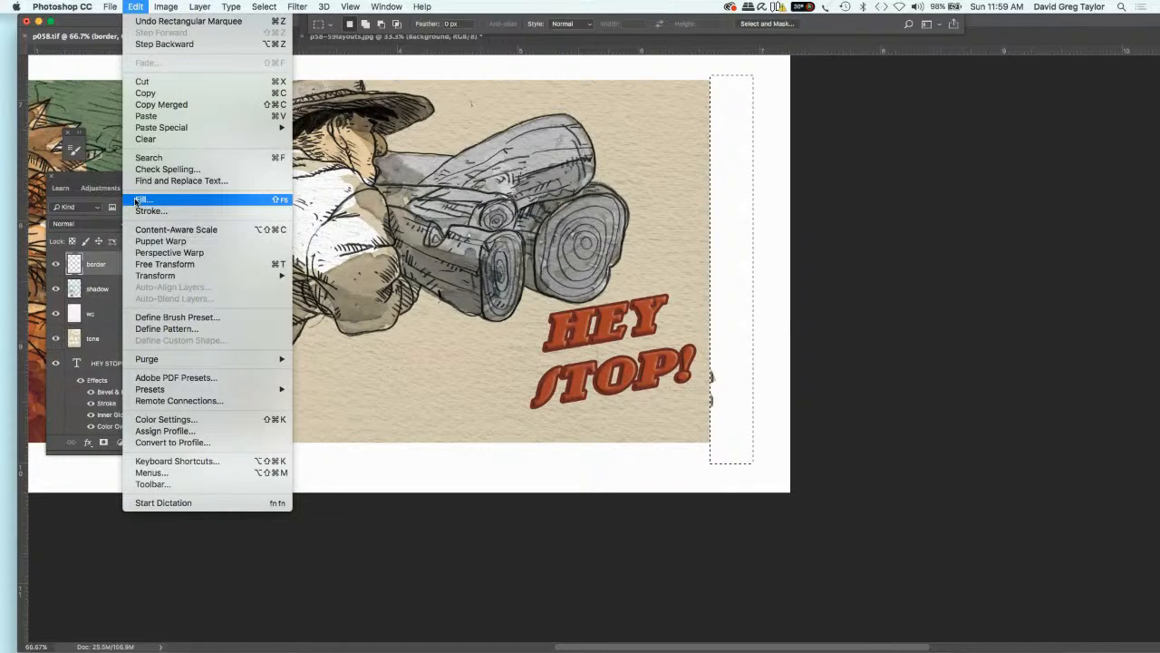
pyautogui.press('Escape')
pyautogui.press('i')
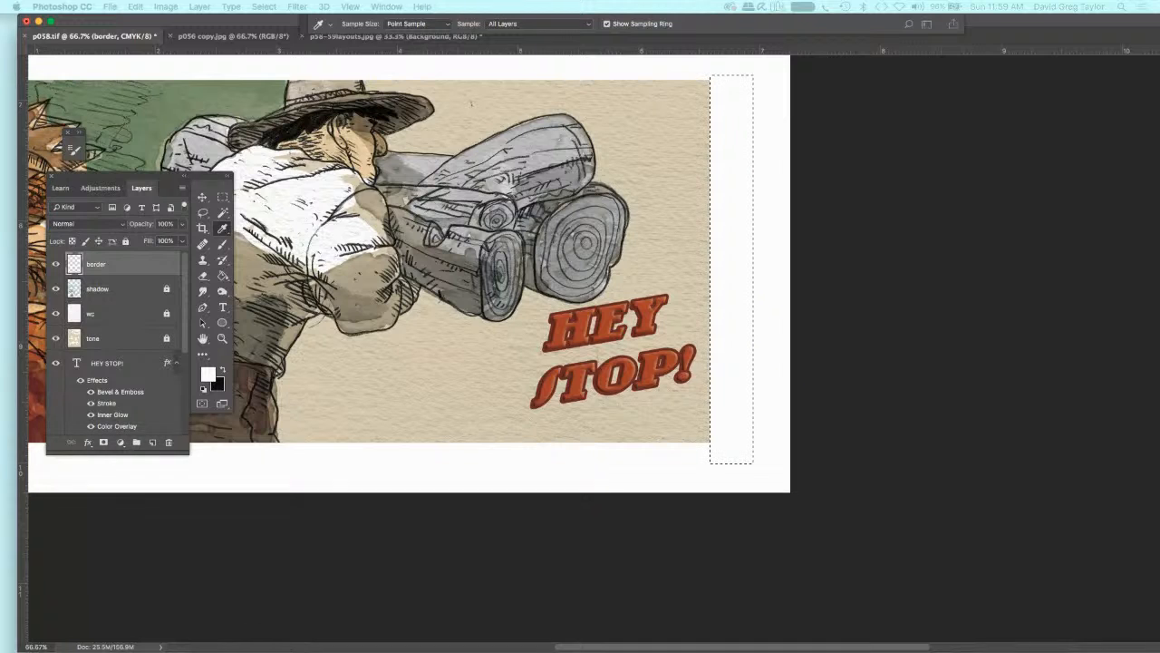
pyautogui.hotkey('ctrl', 'd')
pyautogui.press('Tab')
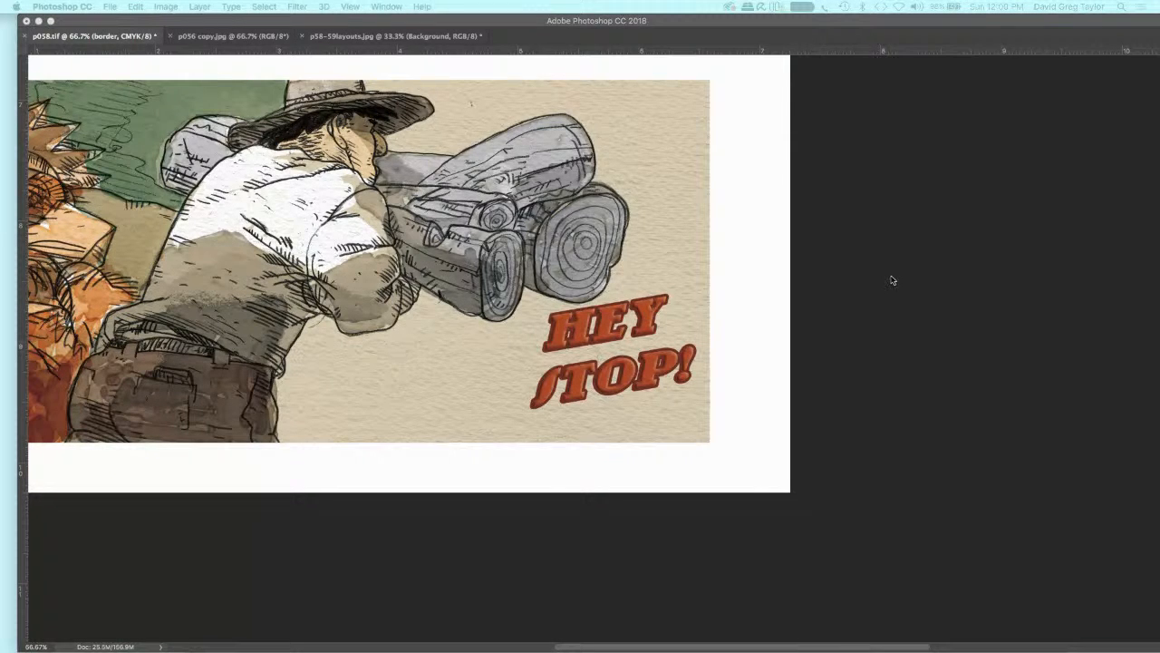
pyautogui.press('Tab')
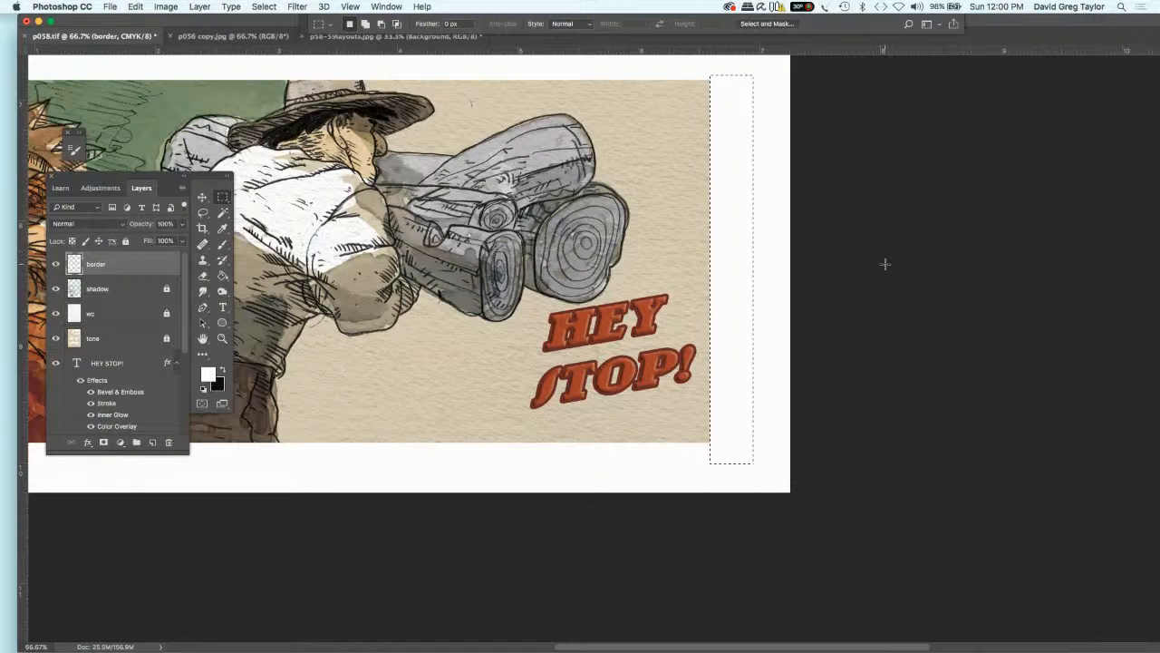
# - Lock the border layer, clear the margin selection and make the "HEY STOP!" layer active
pyautogui.press('super+h')
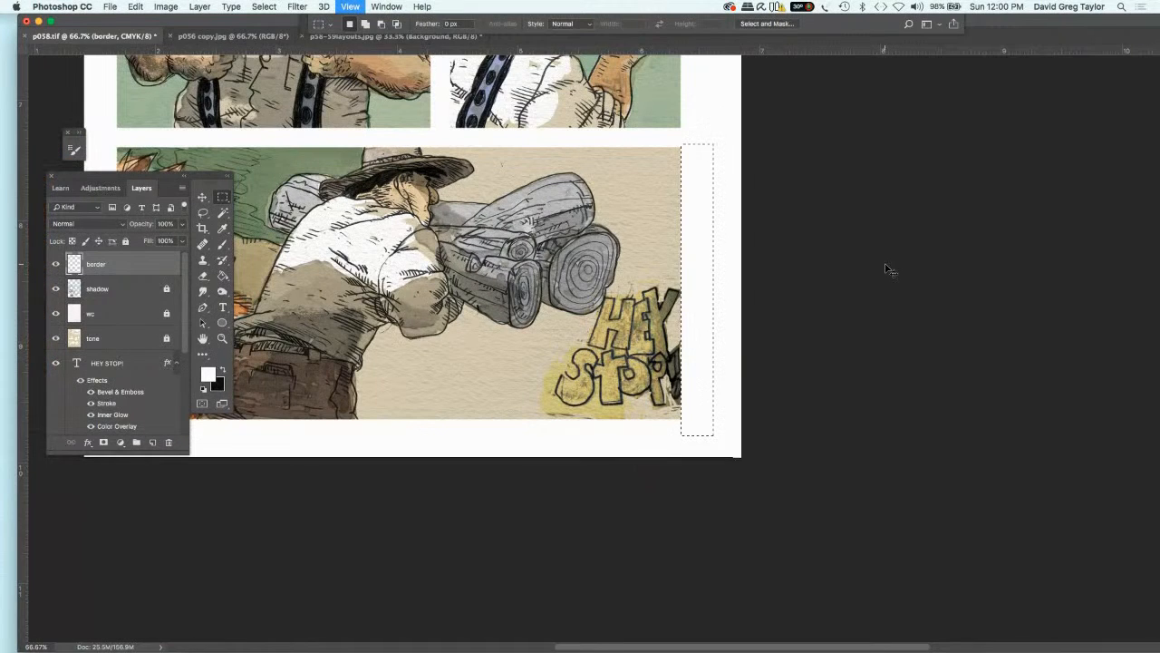
pyautogui.press('super+minus')
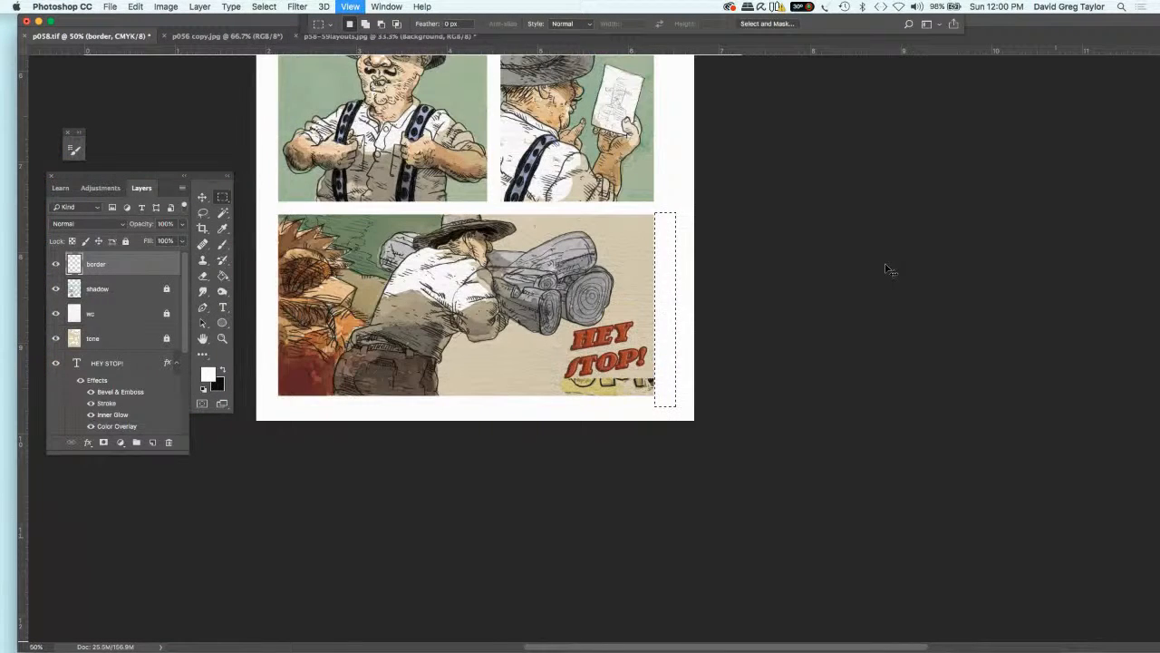
pyautogui.press('super+minus')
pyautogui.press('super+minus')
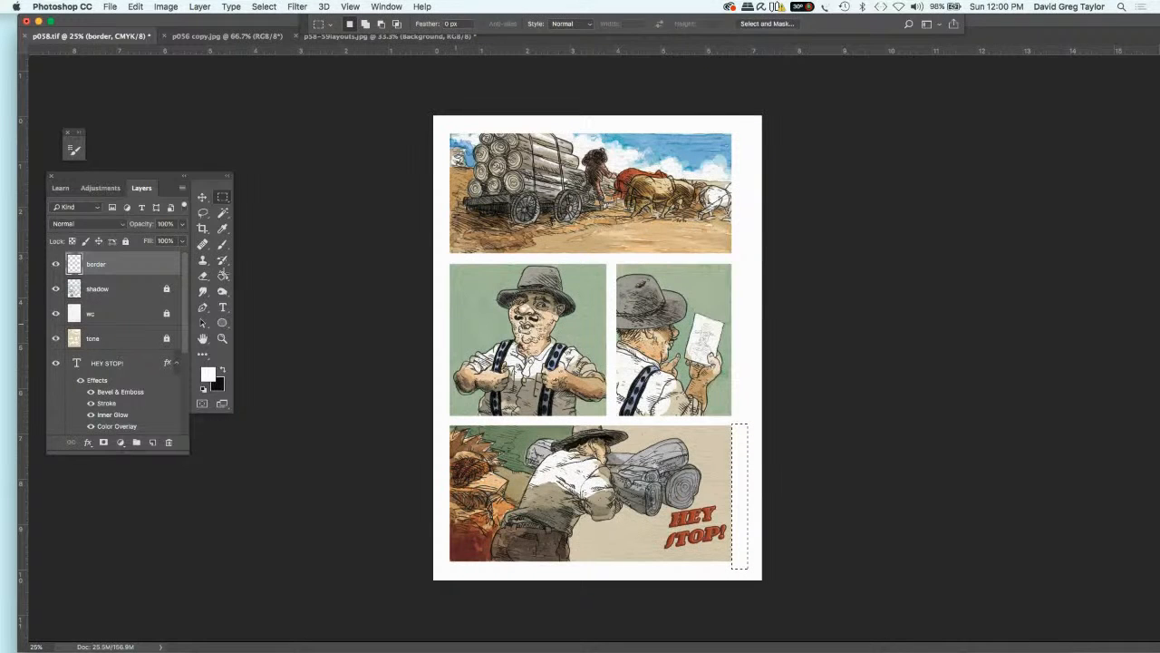
pyautogui.press('super+slash')
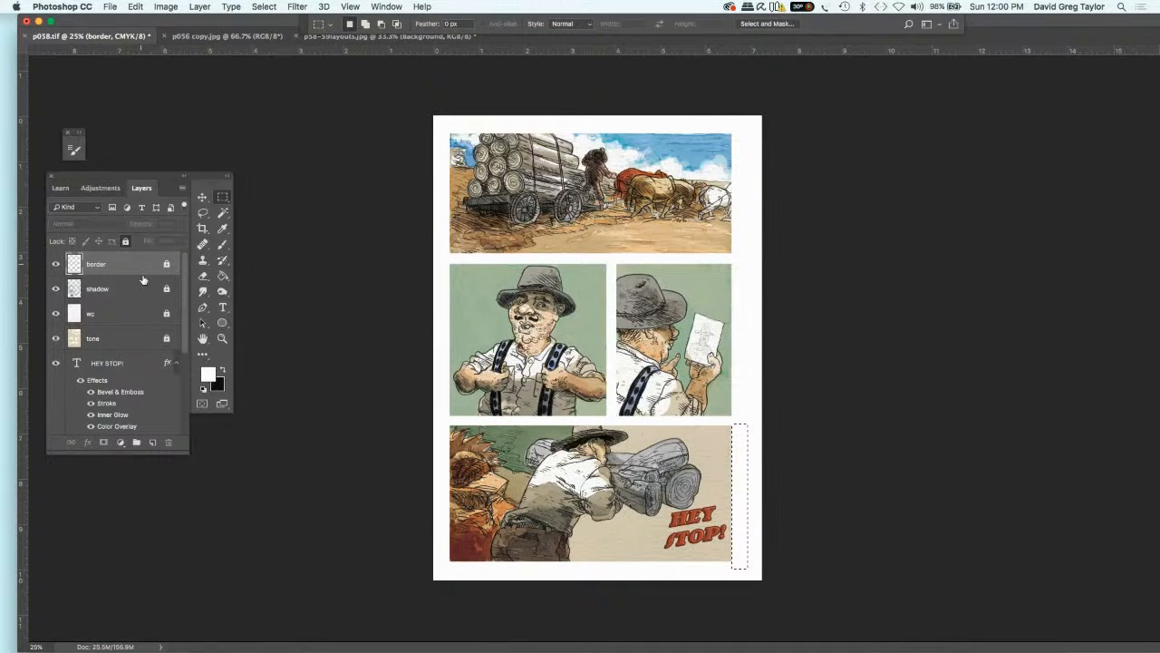
pyautogui.scroll(-3, 181, 354)
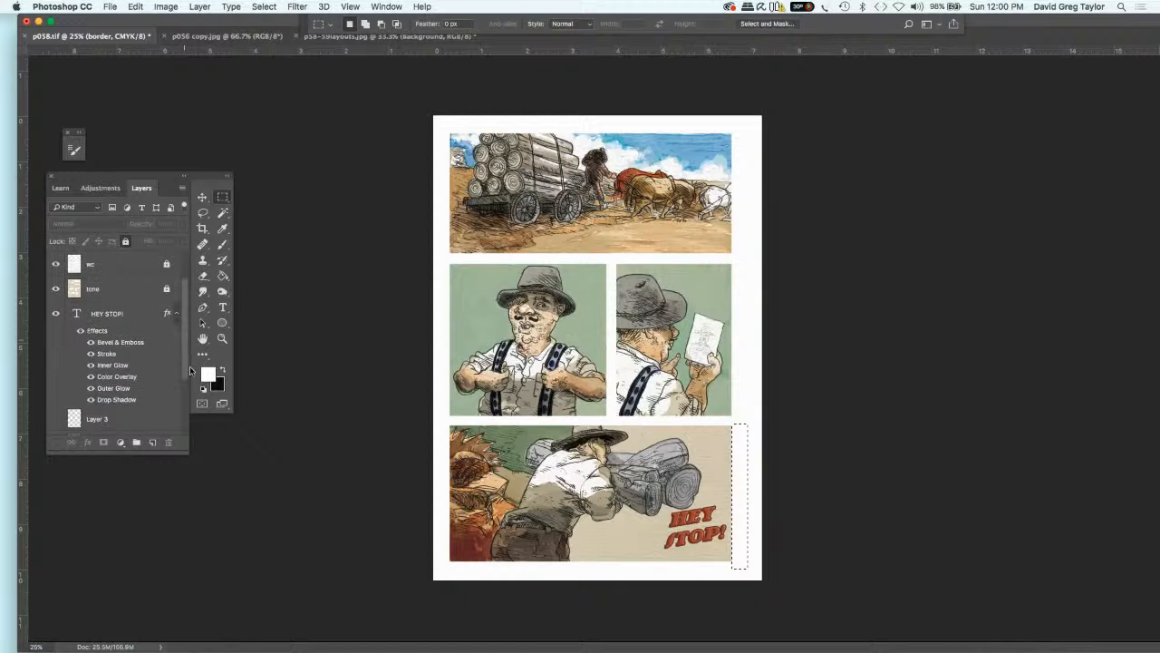
pyautogui.click(110, 314)
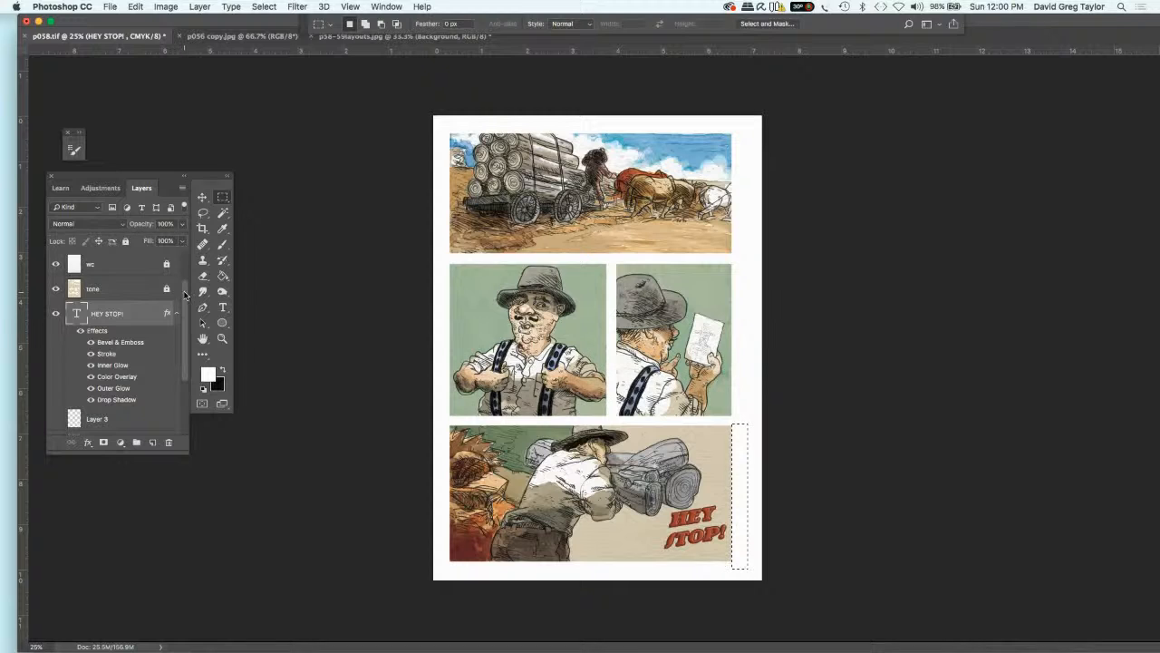
pyautogui.scroll(3, 182, 261)
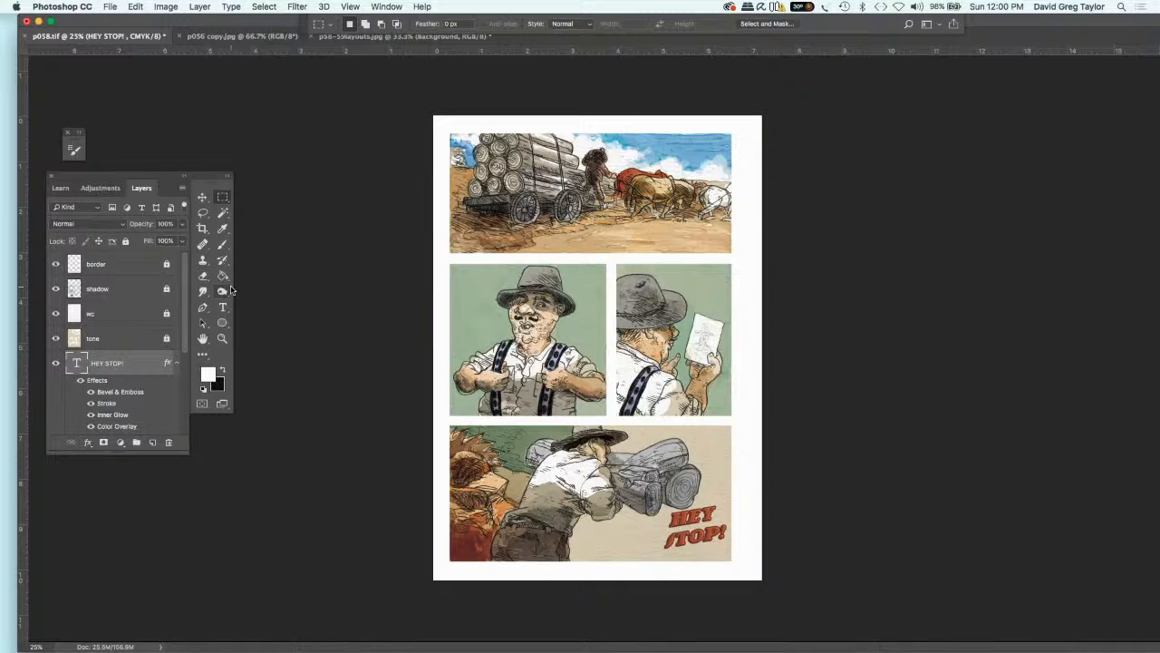
# - Check the hidden Layer 3 by toggling its visibility and delete it
pyautogui.press('super+plus')
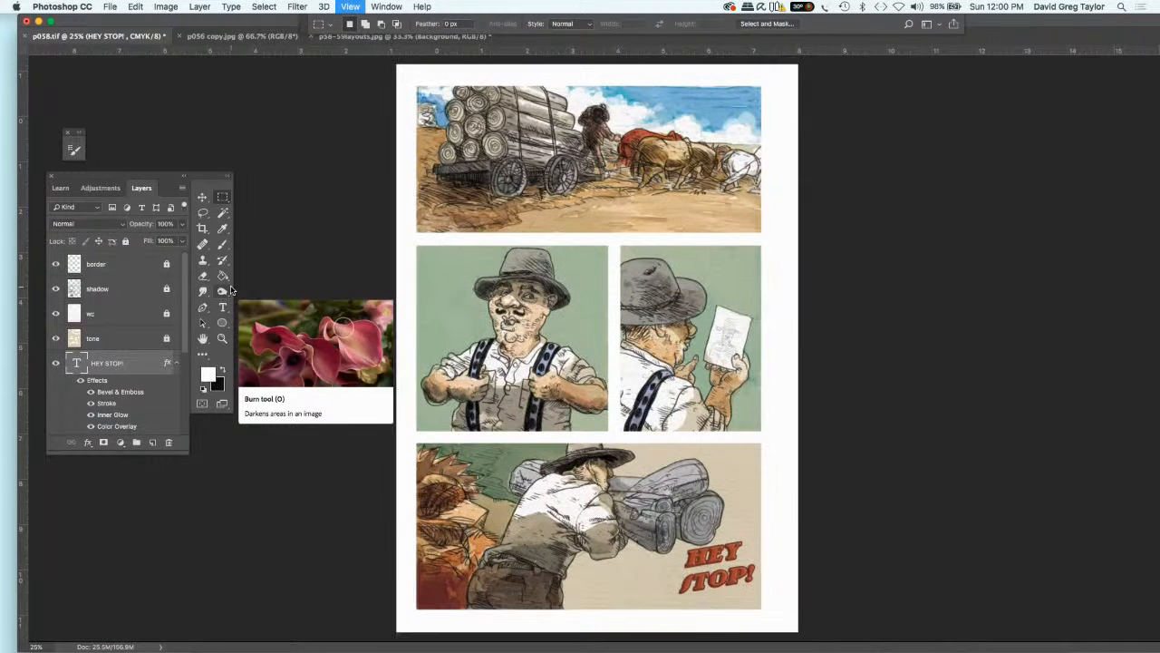
pyautogui.press('super+plus')
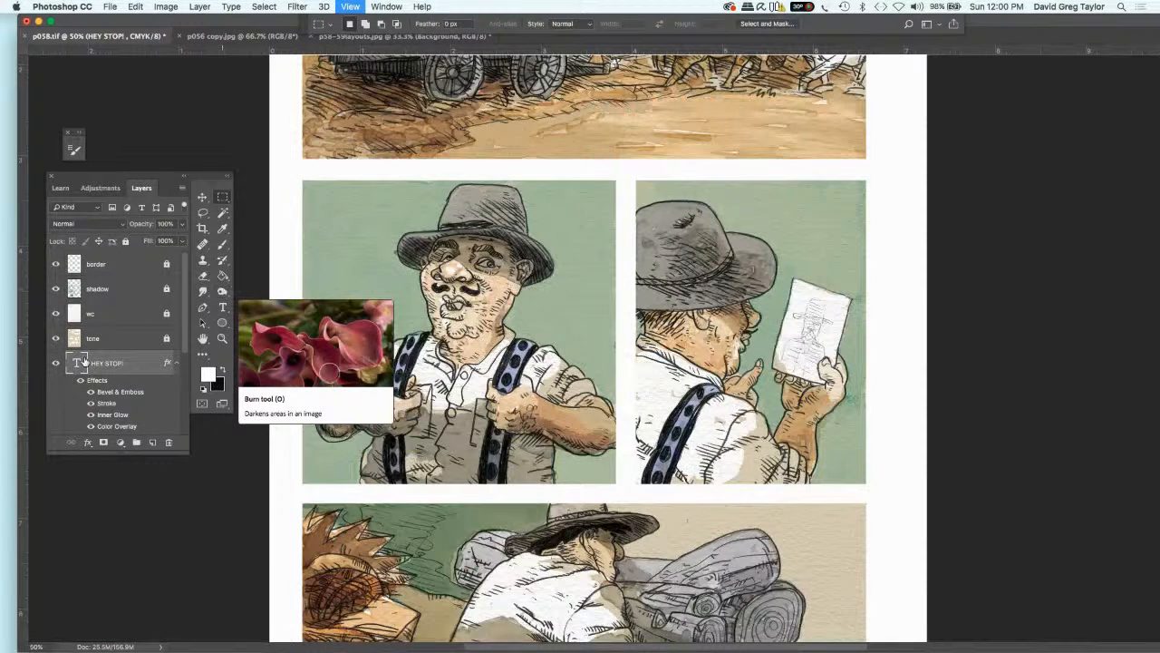
pyautogui.scroll(-2, 102, 401)
pyautogui.scroll(-3, 101, 400)
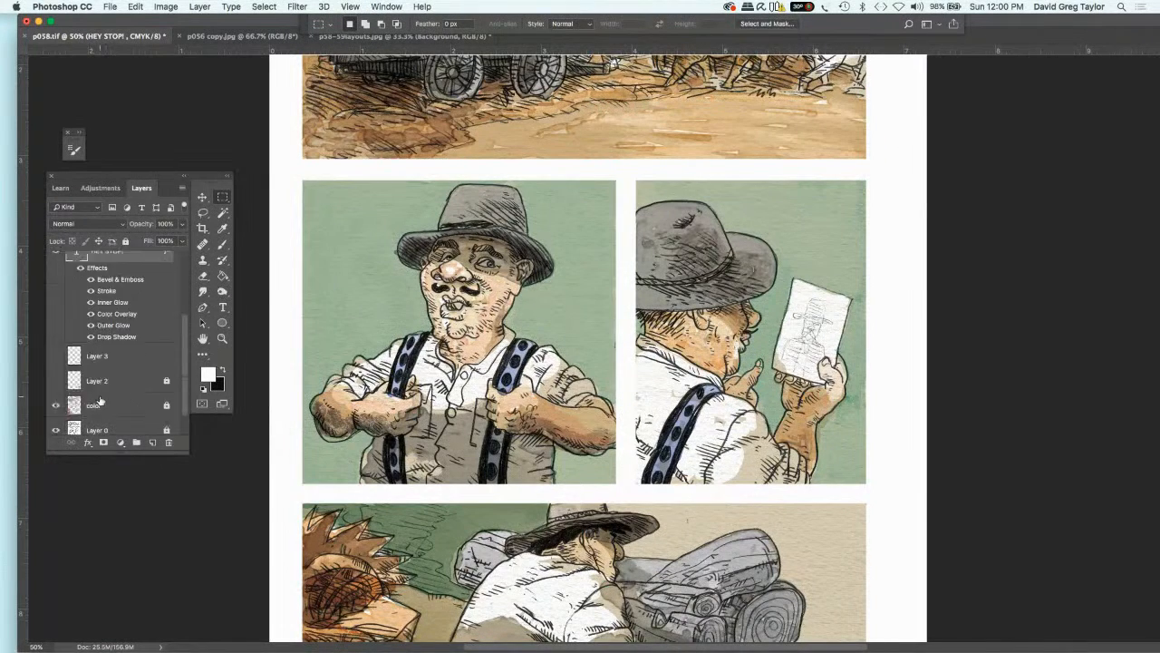
pyautogui.click(57, 359)
pyautogui.click(53, 358)
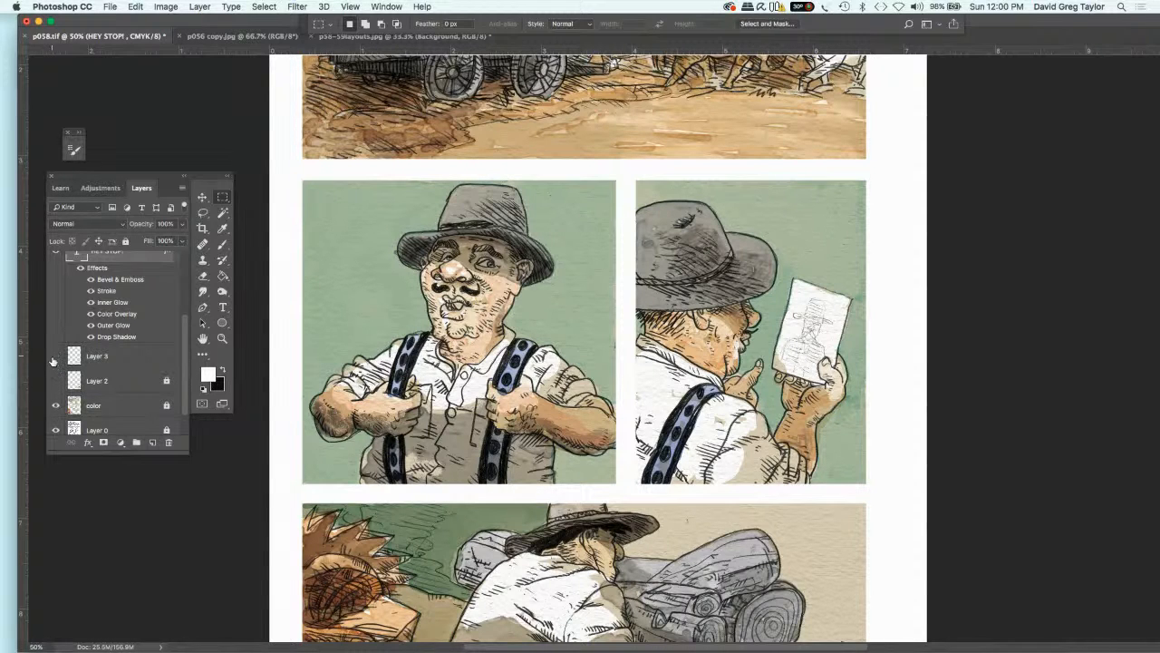
pyautogui.click(128, 367)
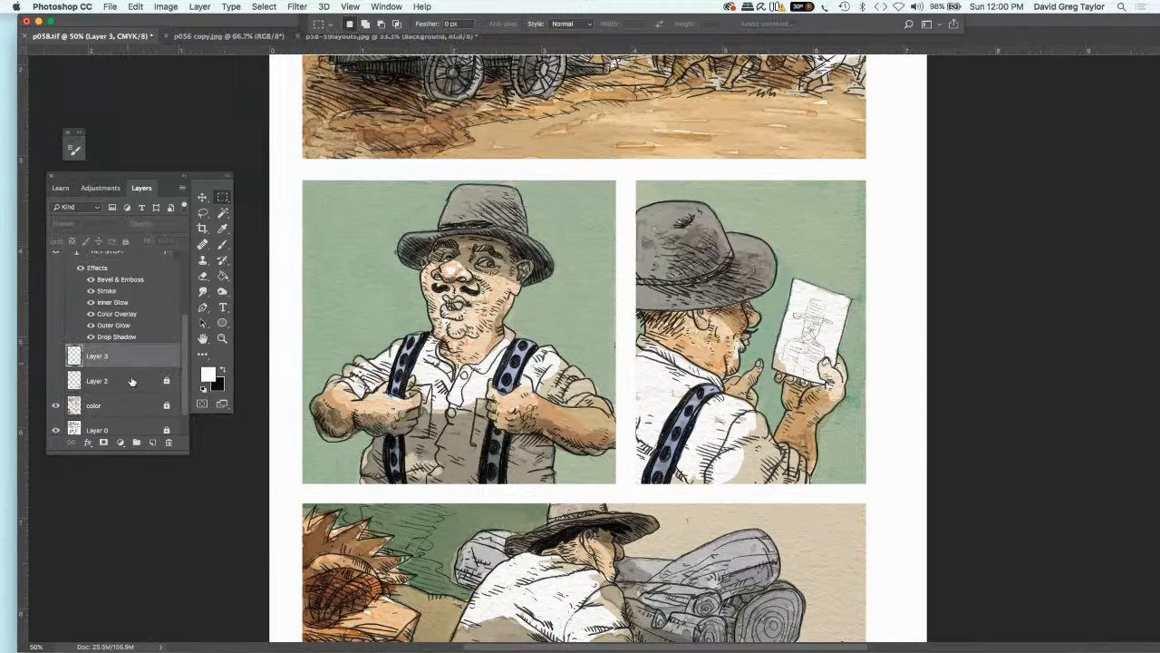
pyautogui.click(168, 443)
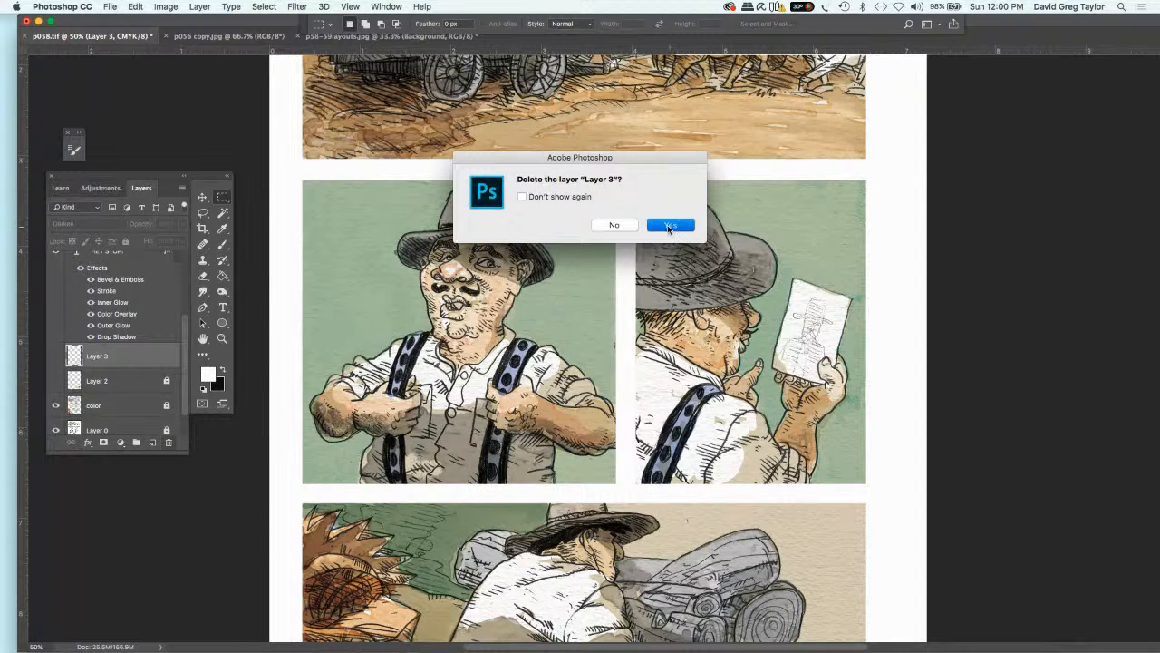
pyautogui.press('Return')
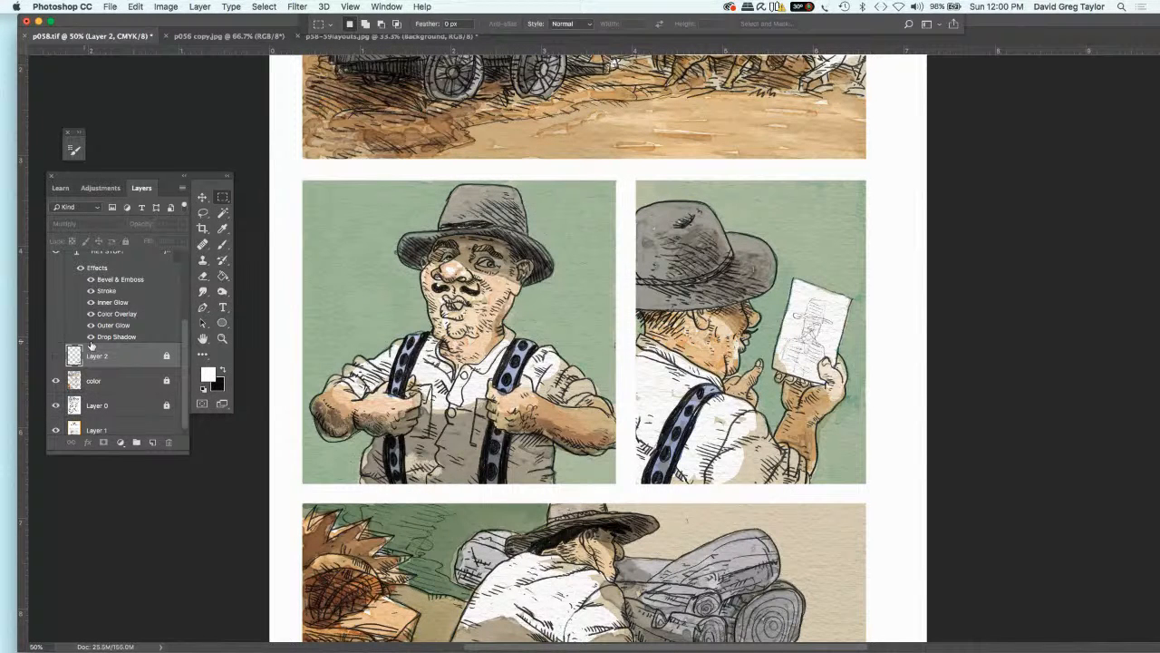
# - Unlock the hidden Layer 2 and delete it
pyautogui.moveTo(139, 365); pyautogui.dragTo(168, 444)
pyautogui.moveTo(166, 357); pyautogui.dragTo(167, 443)
pyautogui.click(167, 442)
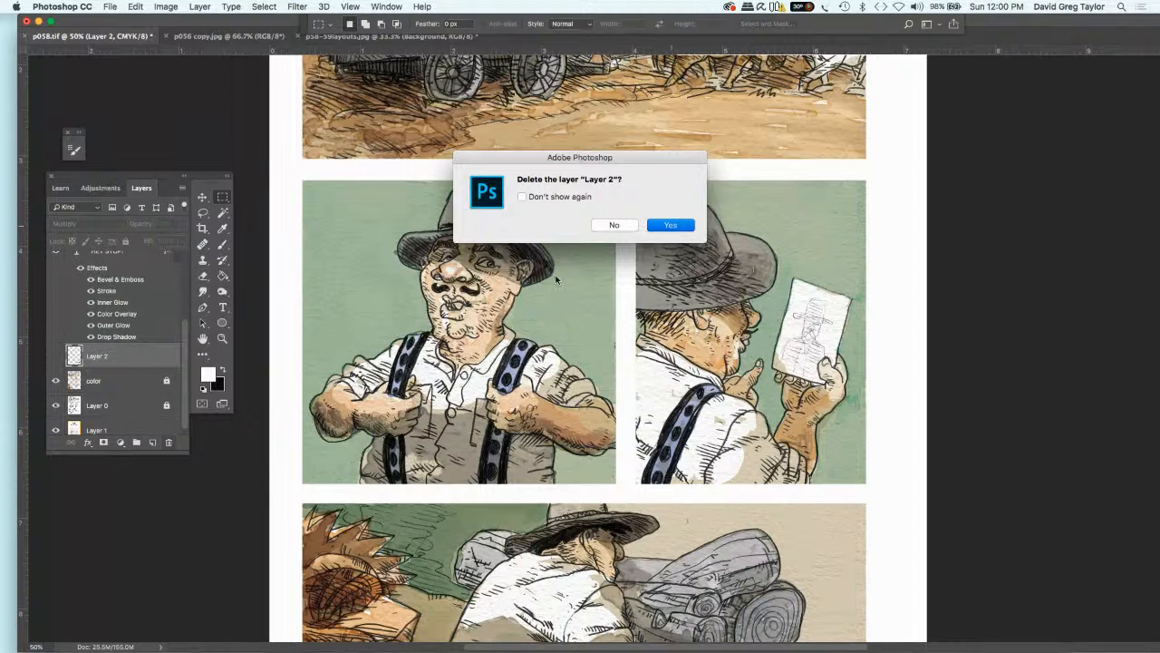
pyautogui.press('Return')
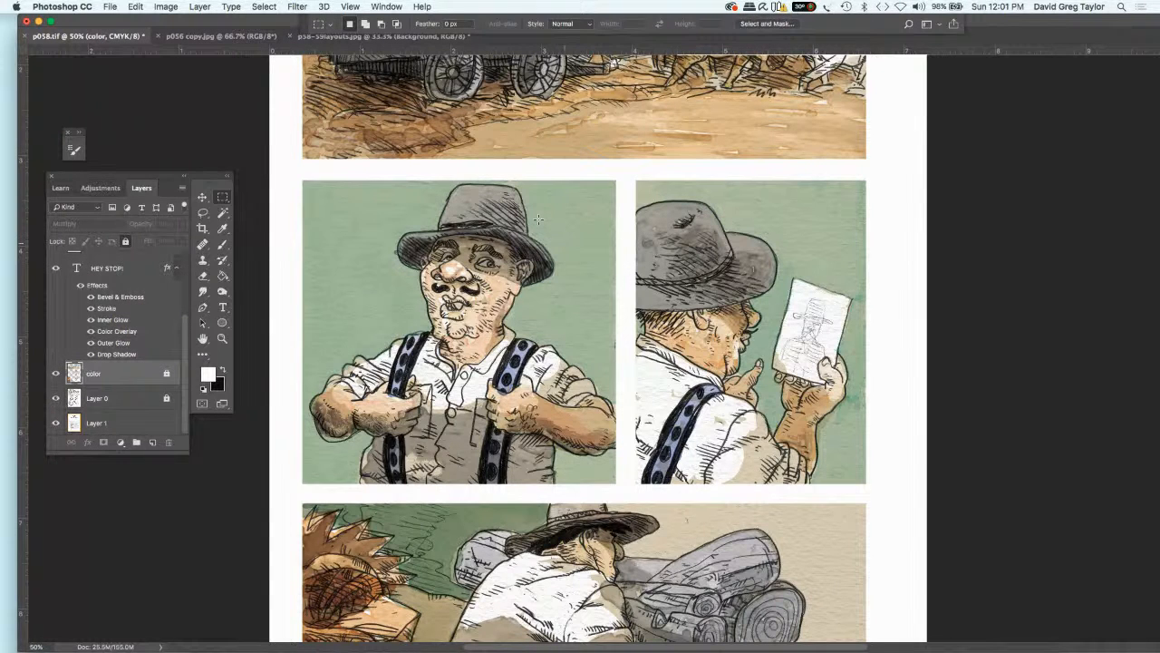
# - Stretch the "HEY STOP!" lettering horizontally to about 125% width and move it lower in the bottom panel
pyautogui.scroll(-3, 539, 219)
pyautogui.scroll(-9, 538, 219)
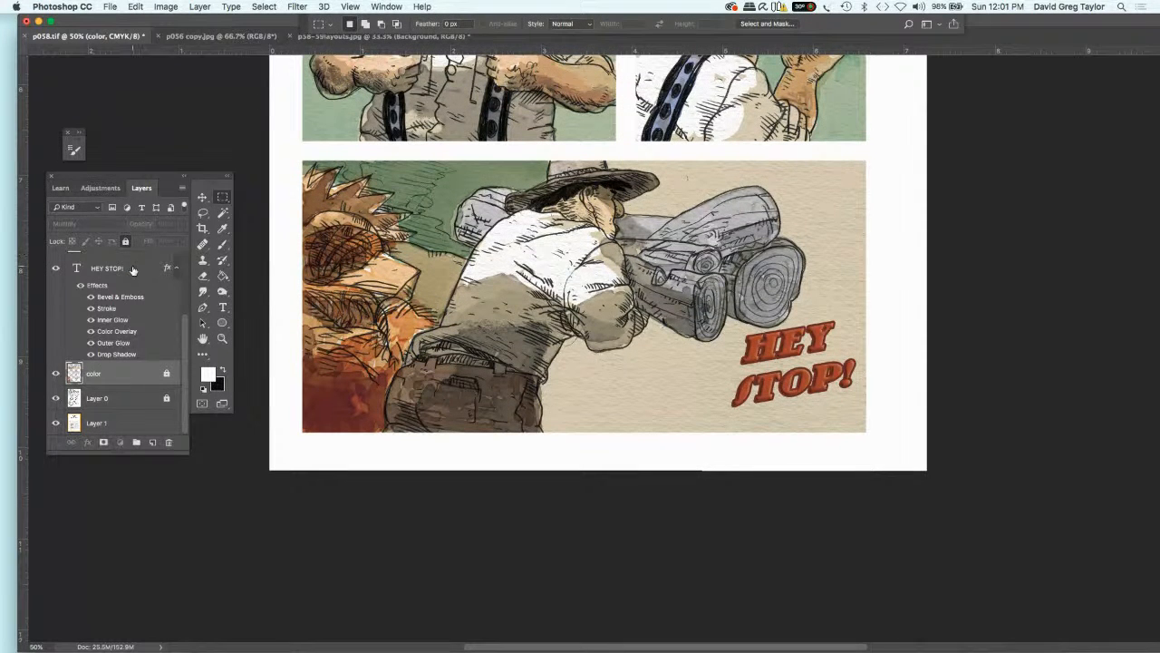
pyautogui.click(140, 269)
pyautogui.click(202, 197)
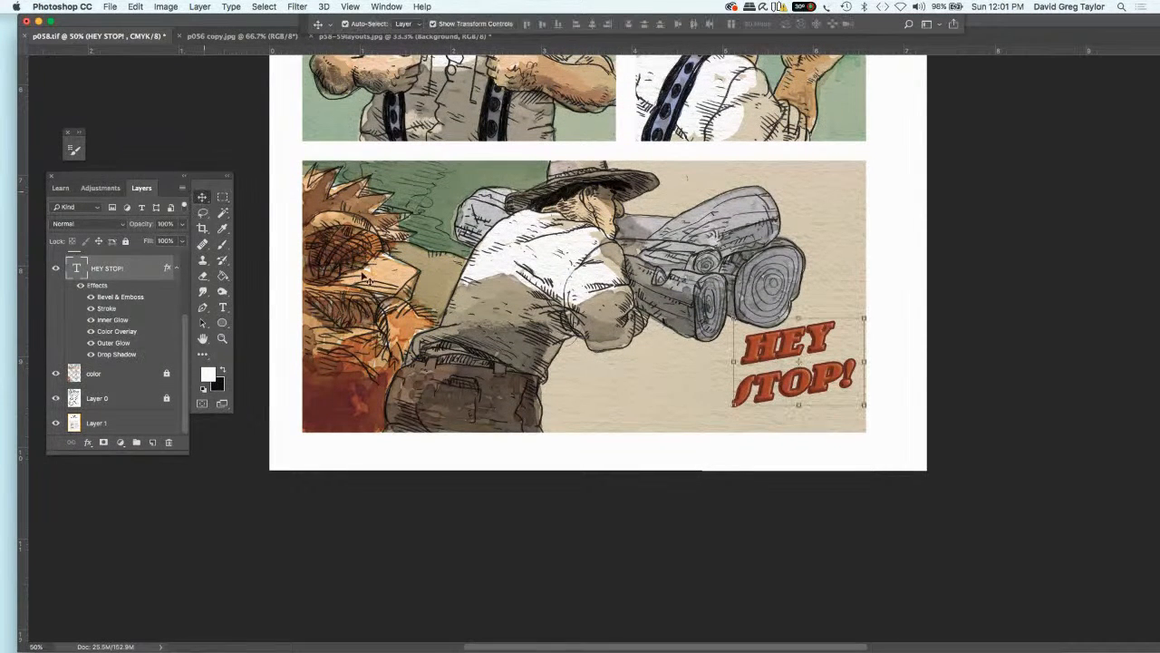
pyautogui.click(733, 362)
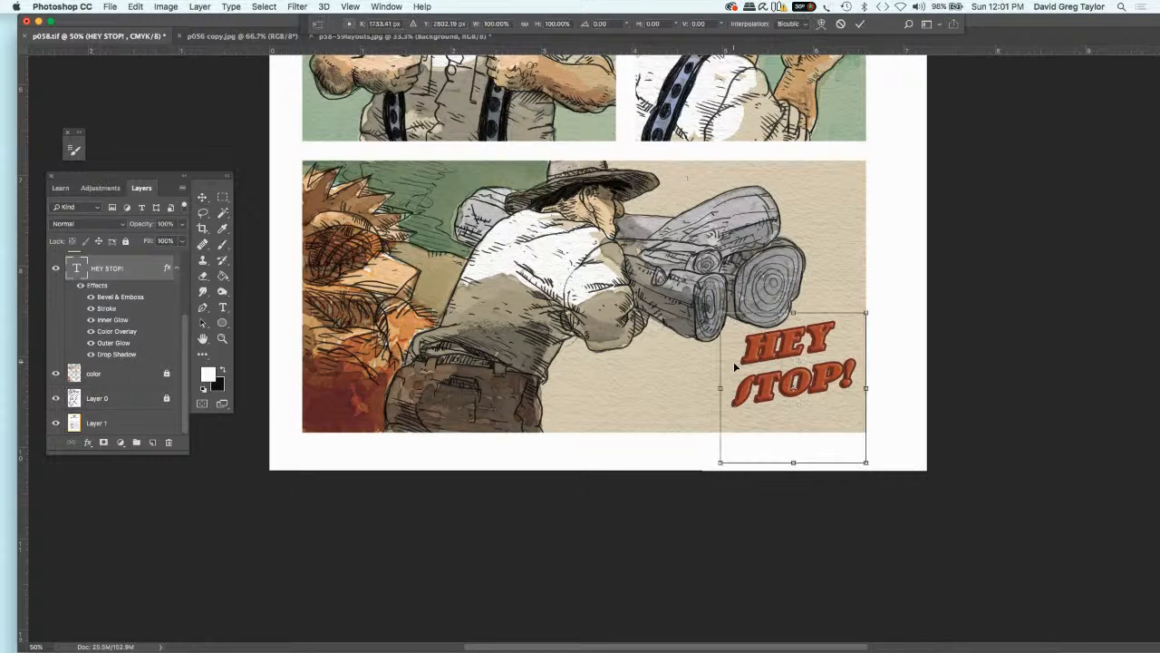
pyautogui.moveTo(718, 387); pyautogui.dragTo(657, 425)
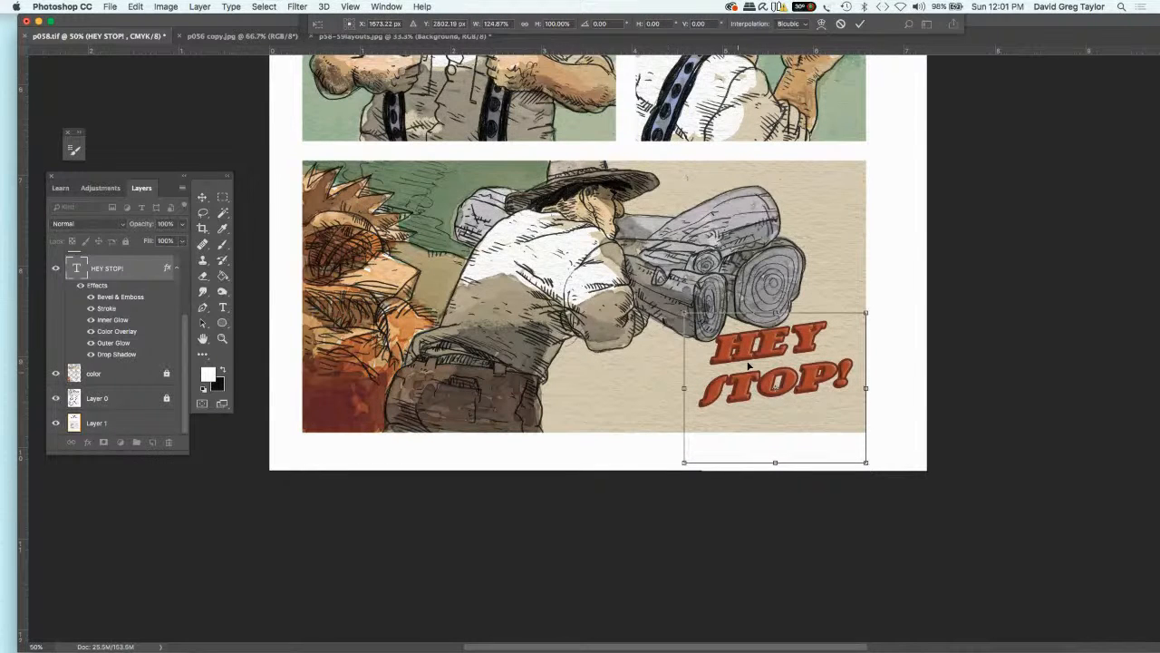
pyautogui.moveTo(769, 349); pyautogui.dragTo(754, 382)
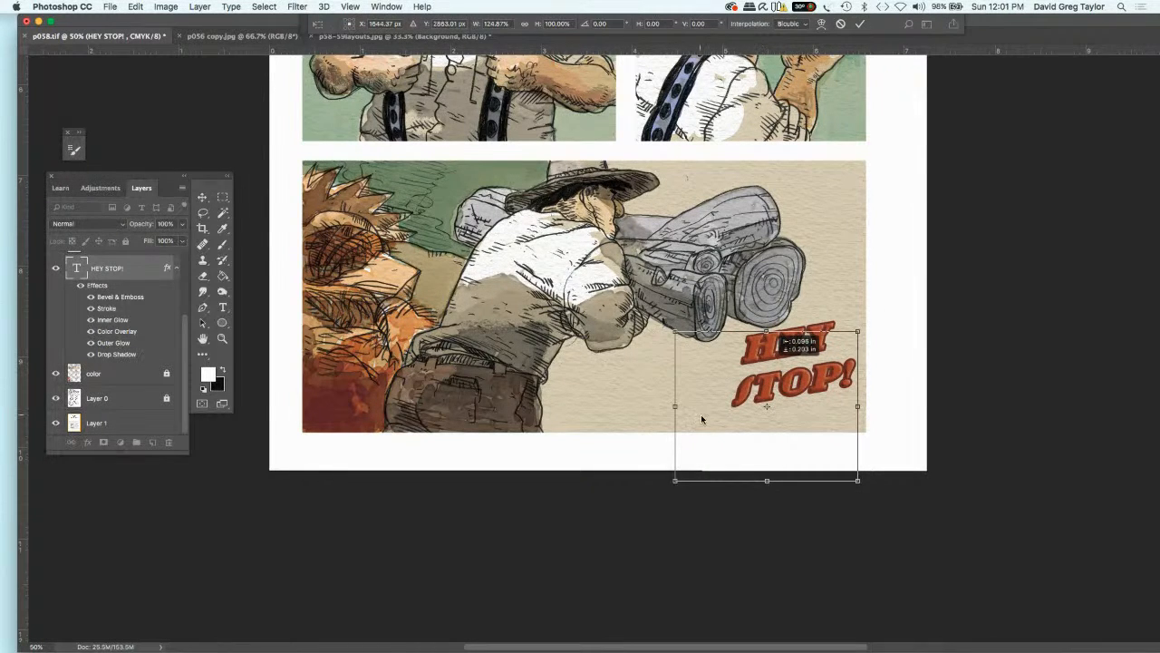
pyautogui.moveTo(702, 422); pyautogui.dragTo(705, 425)
# - Adjust both sides of the "HEY STOP!" transform box to set the lettering's width to about 131%
pyautogui.moveTo(858, 405); pyautogui.dragTo(879, 407)
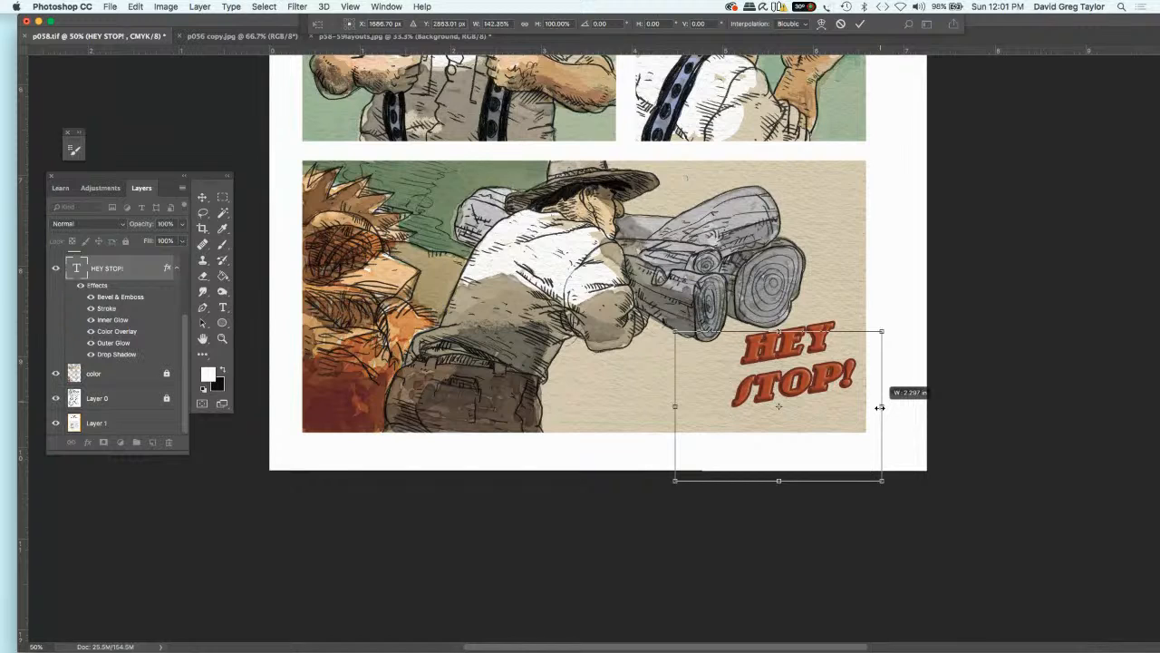
pyautogui.moveTo(880, 410); pyautogui.dragTo(879, 407)
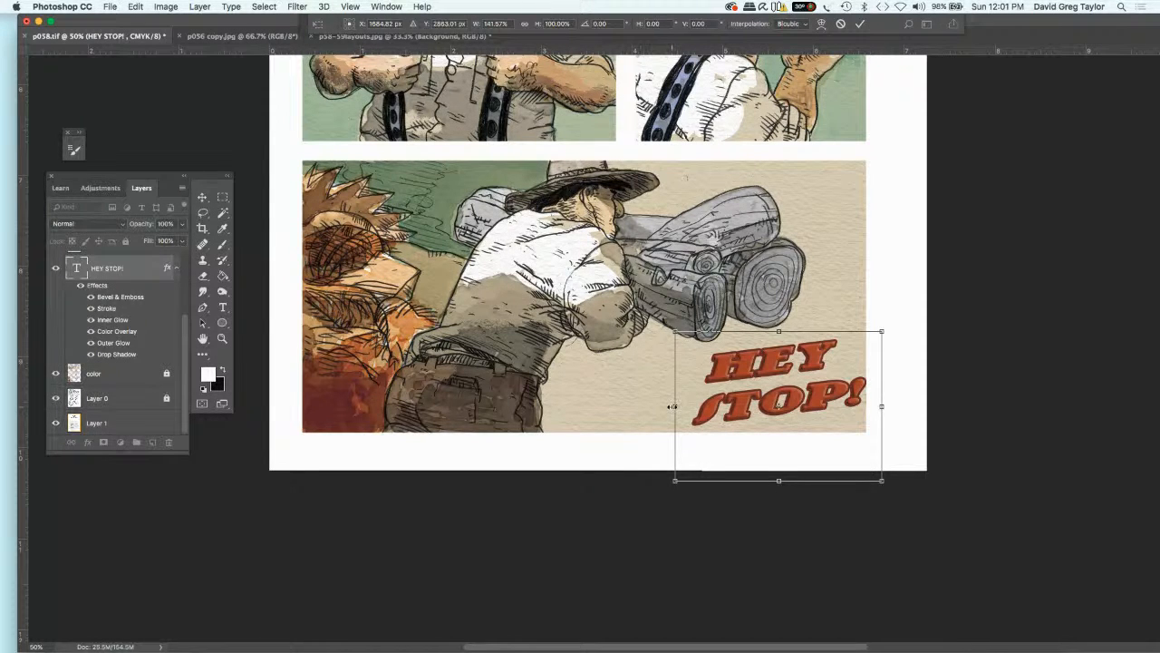
pyautogui.moveTo(671, 406); pyautogui.dragTo(687, 408)
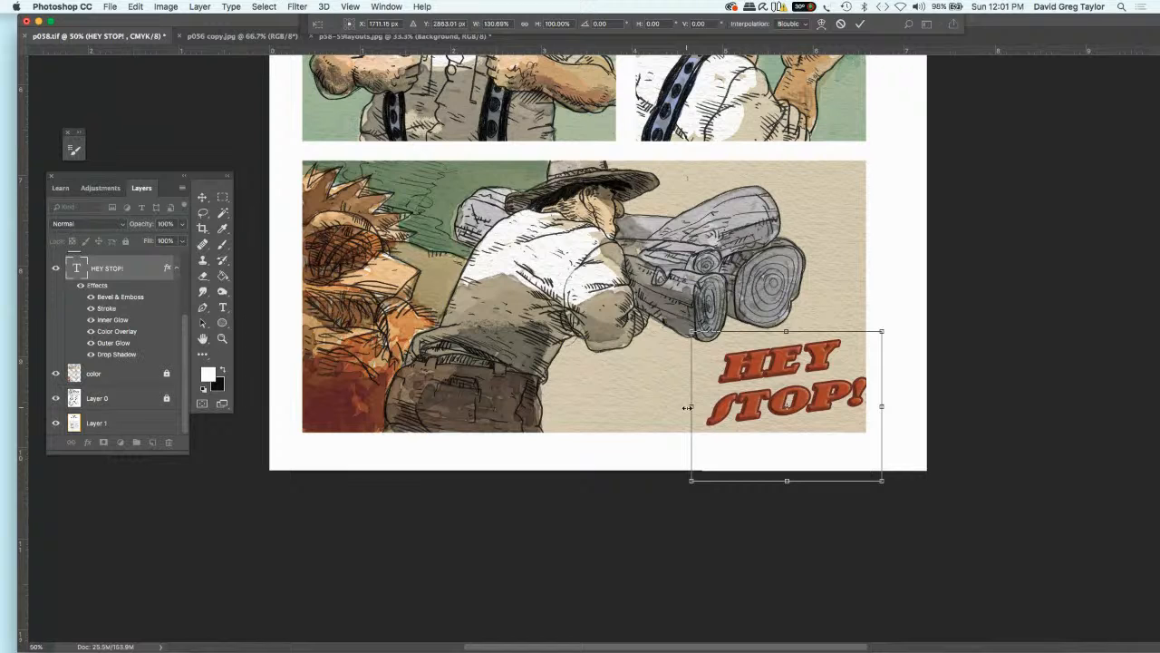
# - Nudge the widened lettering slightly left, away from the bottom panel's outer edge, and apply the transformation
pyautogui.press('Left')
pyautogui.press('Left')
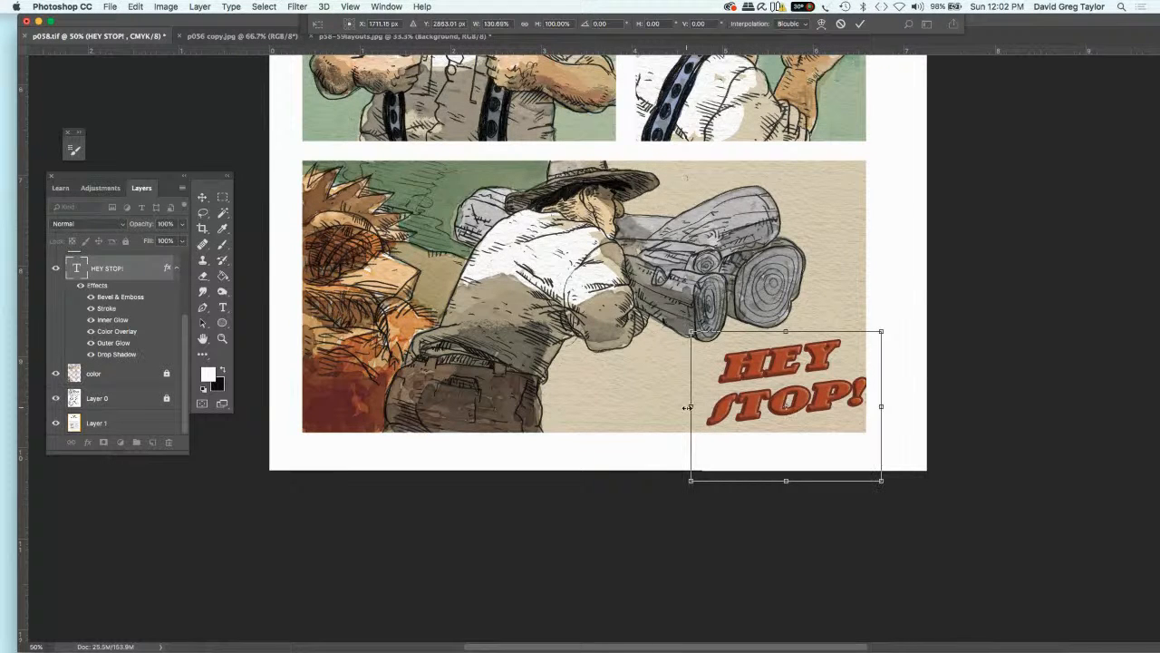
pyautogui.hotkey('shift', 'Left')
pyautogui.press('Left')
pyautogui.press('Left')
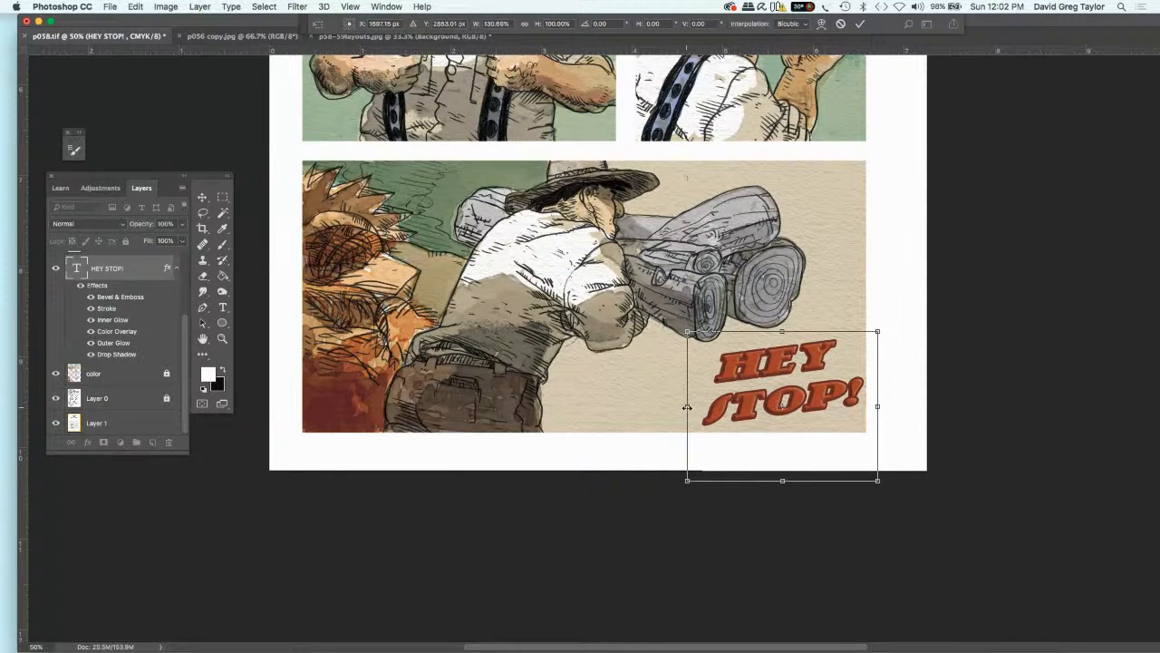
pyautogui.press('Right')
pyautogui.press('Right')
pyautogui.press('Left')
pyautogui.press('Left')
pyautogui.press('Left')
pyautogui.press('Left')
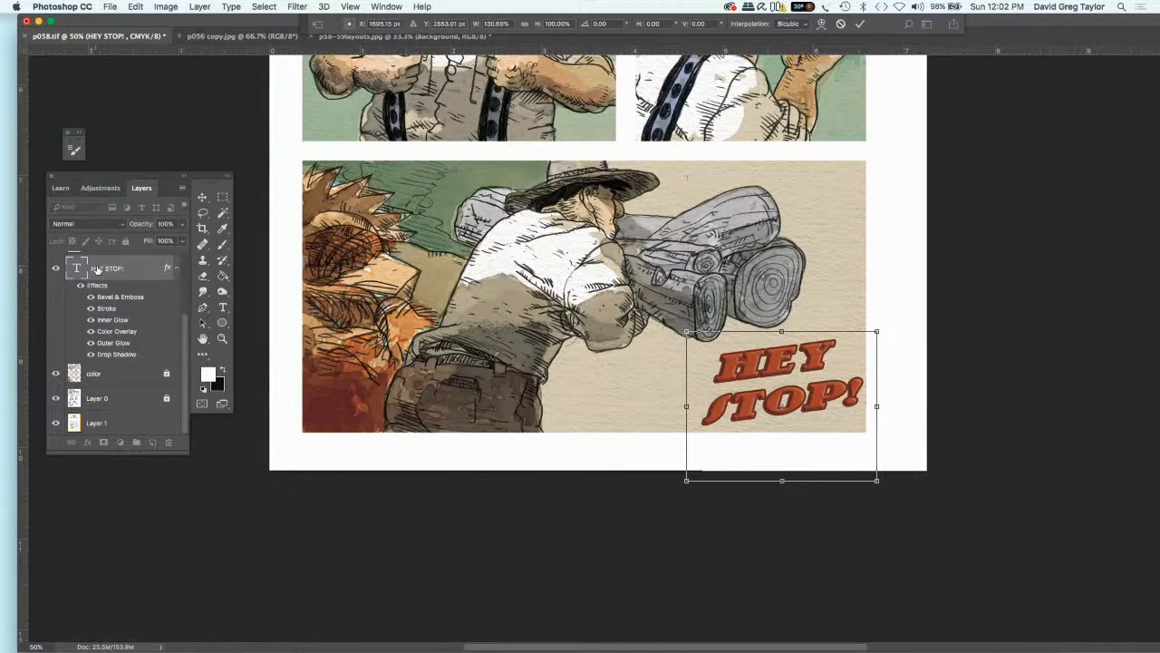
pyautogui.click(207, 201)
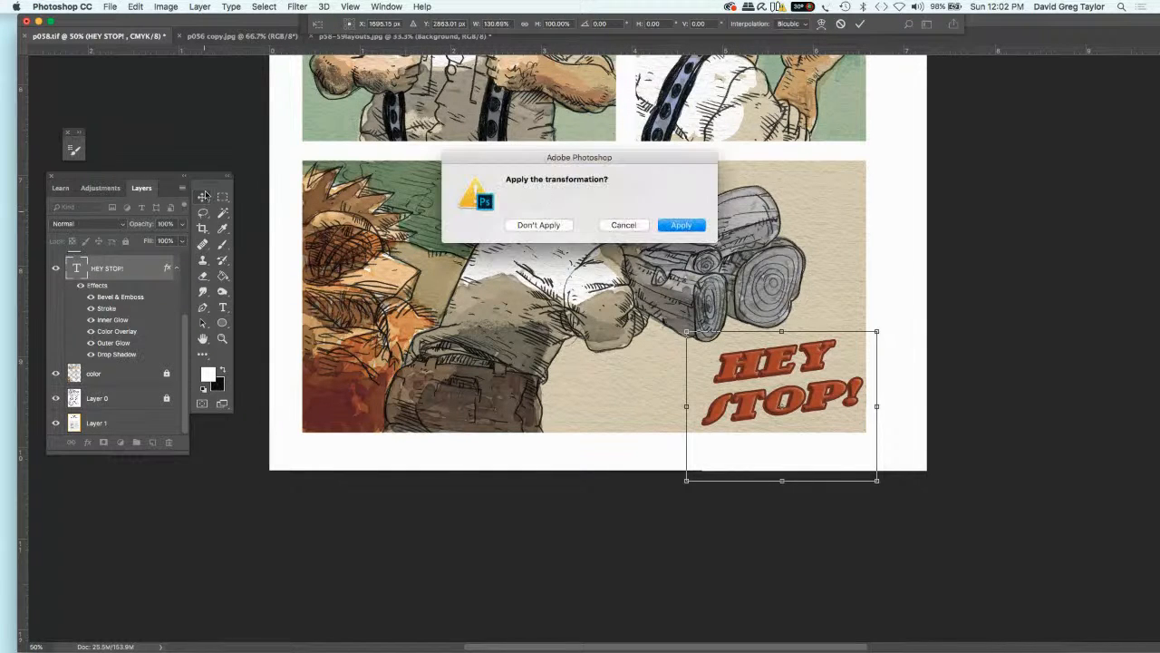
pyautogui.click(673, 228)
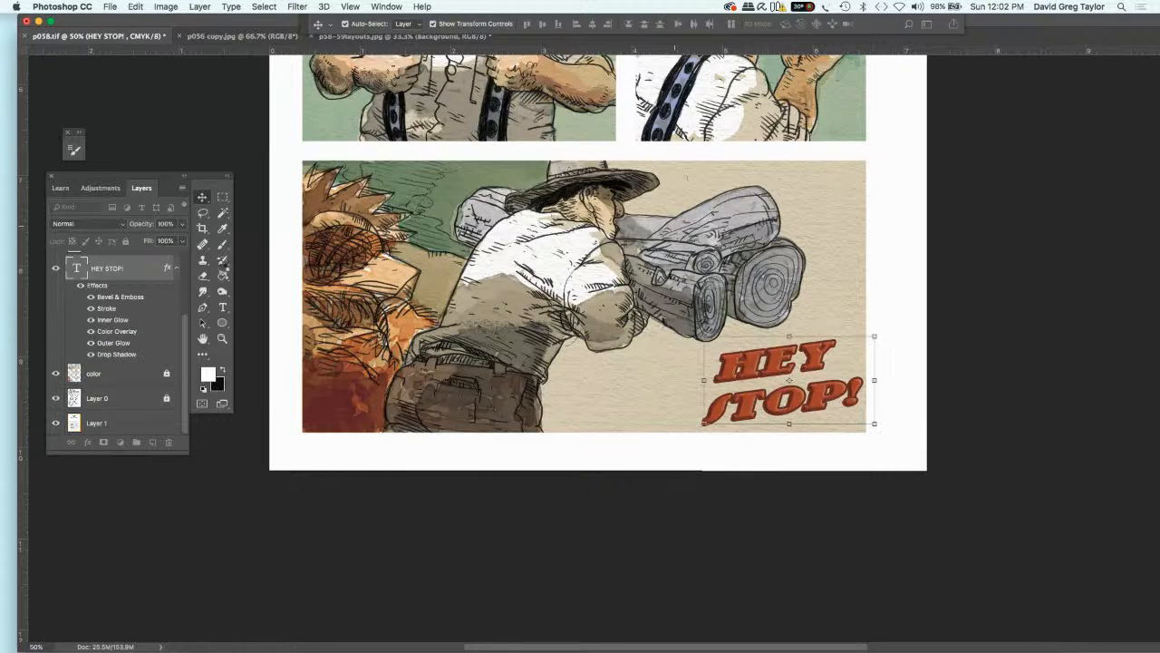
pyautogui.click(165, 7)
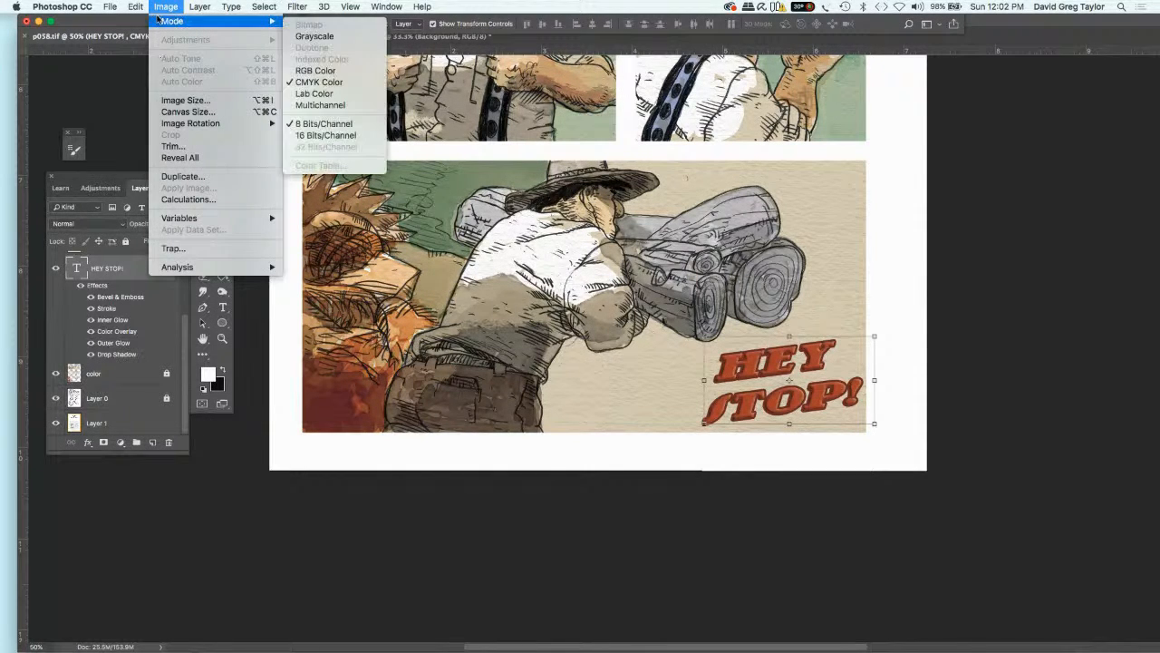
pyautogui.click(124, 271)
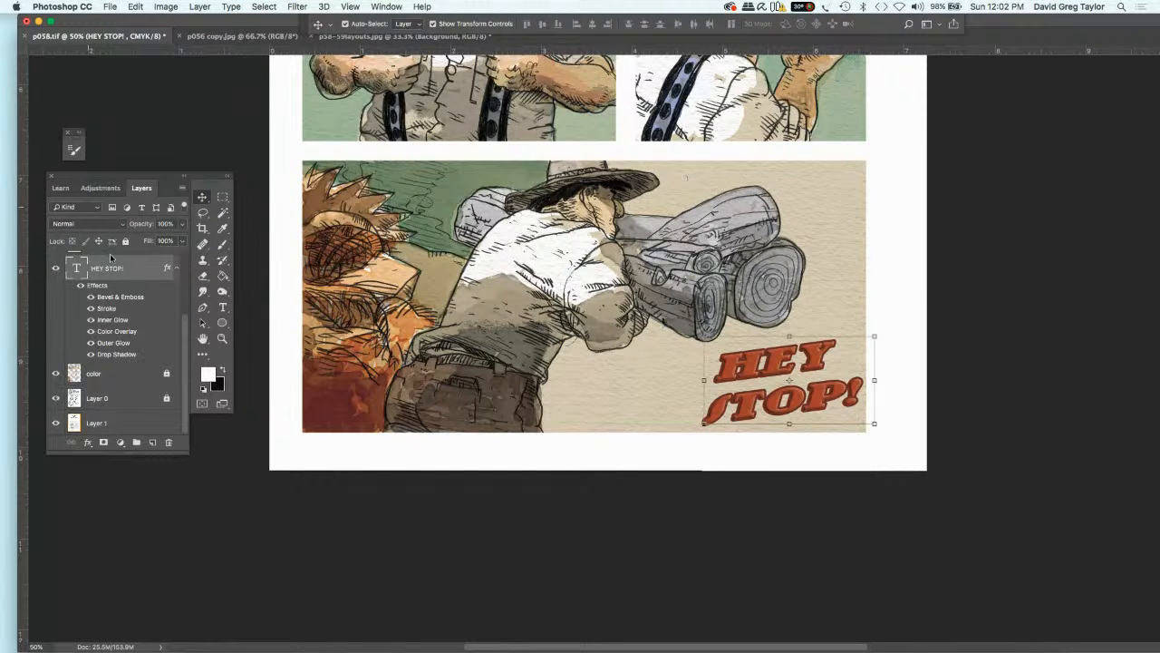
pyautogui.click(125, 240)
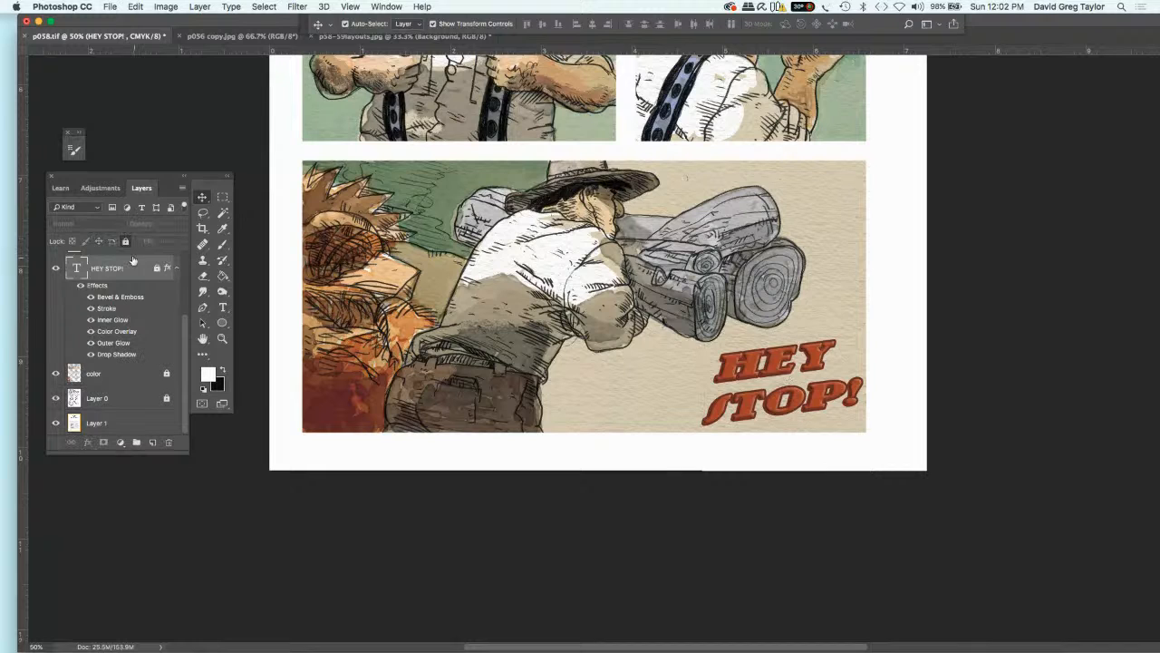
pyautogui.click(125, 240)
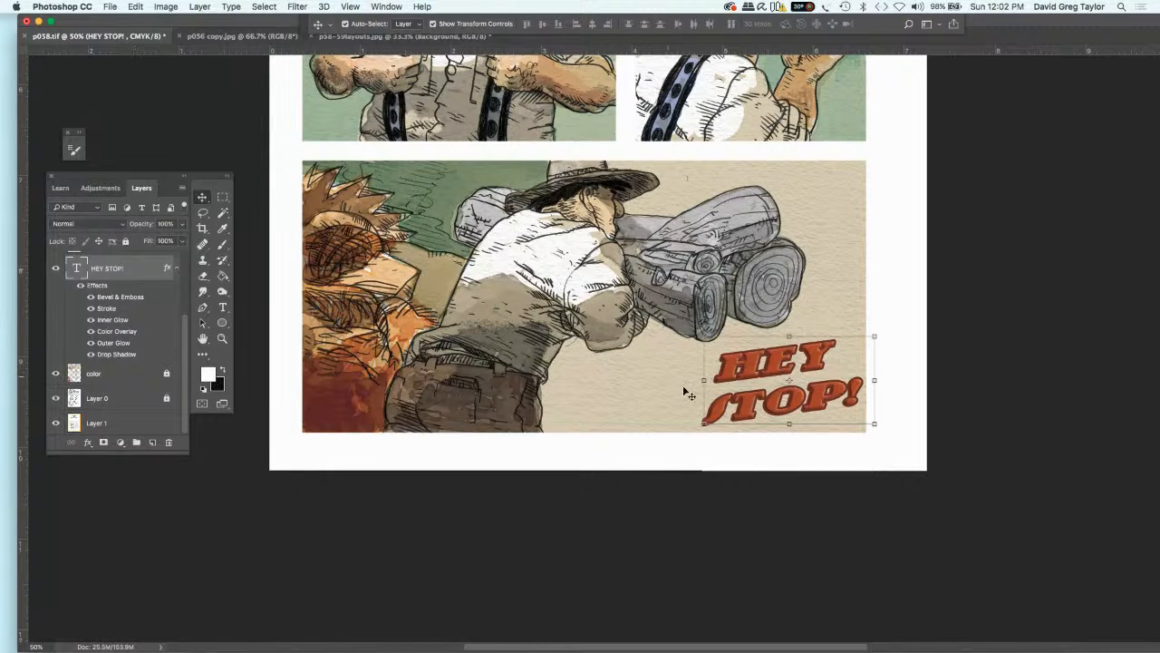
# - Nudge the "HEY STOP!" lettering a little further left inside the bottom panel and fully lock its layer
pyautogui.press('Left')
pyautogui.press('Left')
pyautogui.press('Left')
pyautogui.press('Left')
pyautogui.press('Left')
pyautogui.press('Left')
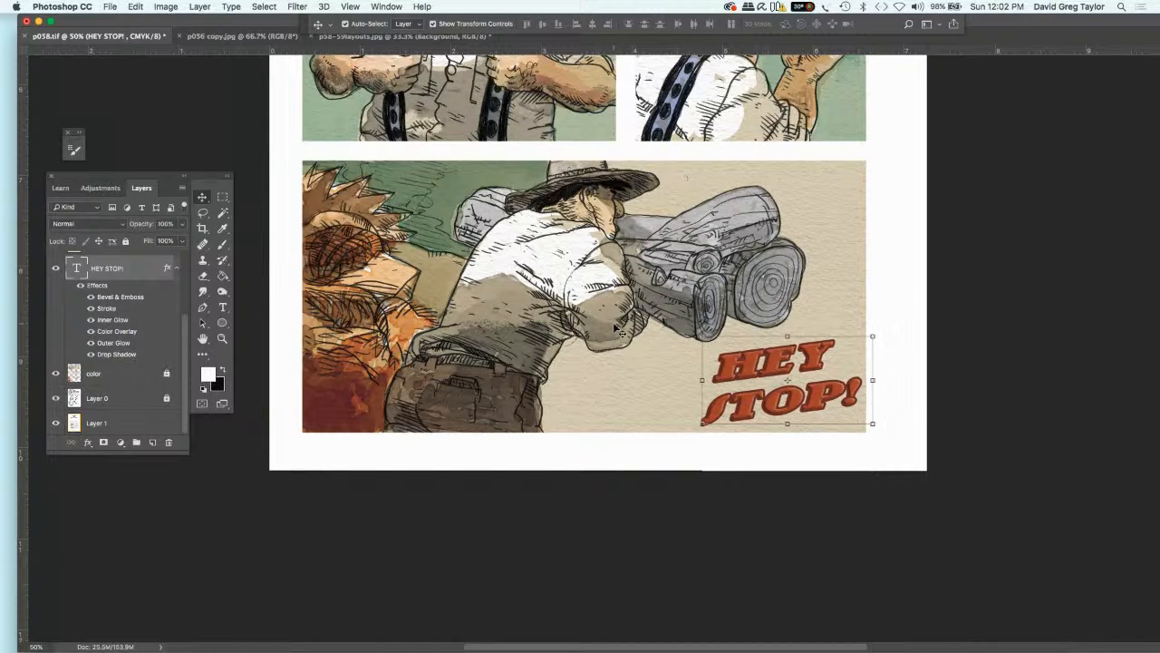
pyautogui.press('Left')
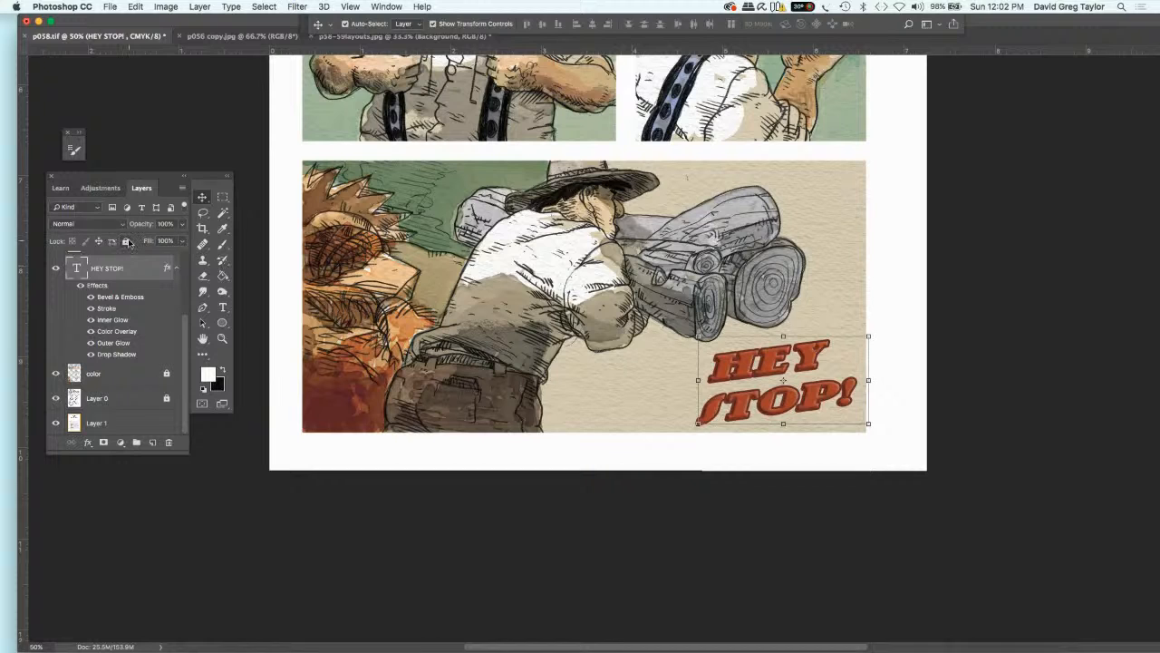
pyautogui.click(125, 241)
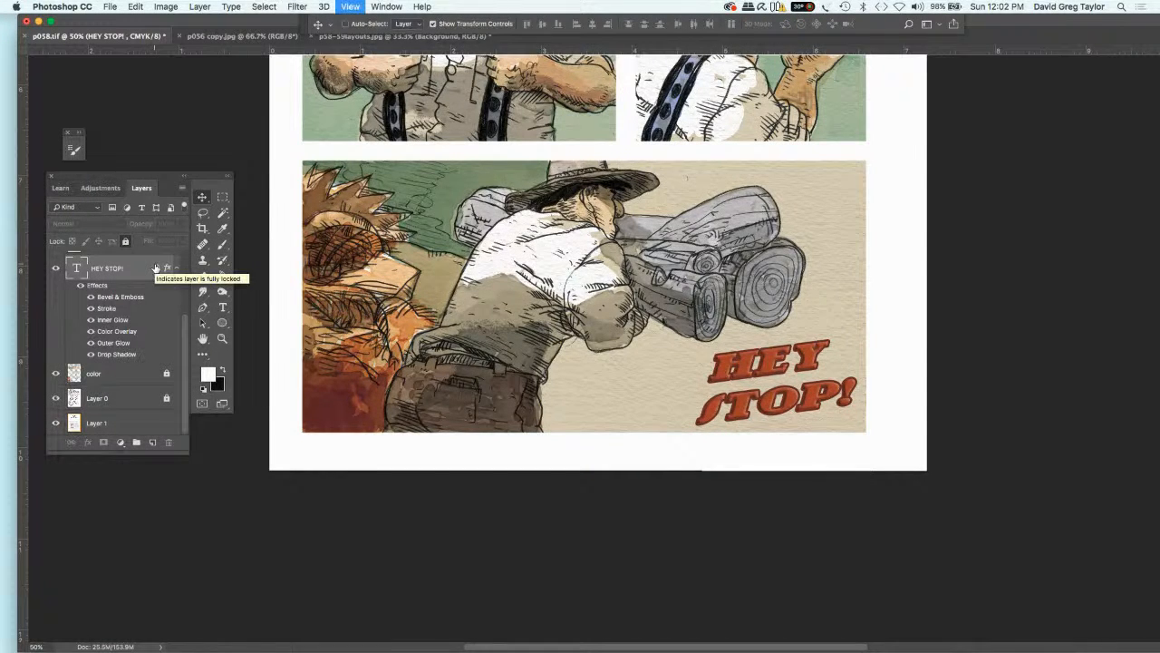
pyautogui.press('super+minus')
pyautogui.press('super+minus')
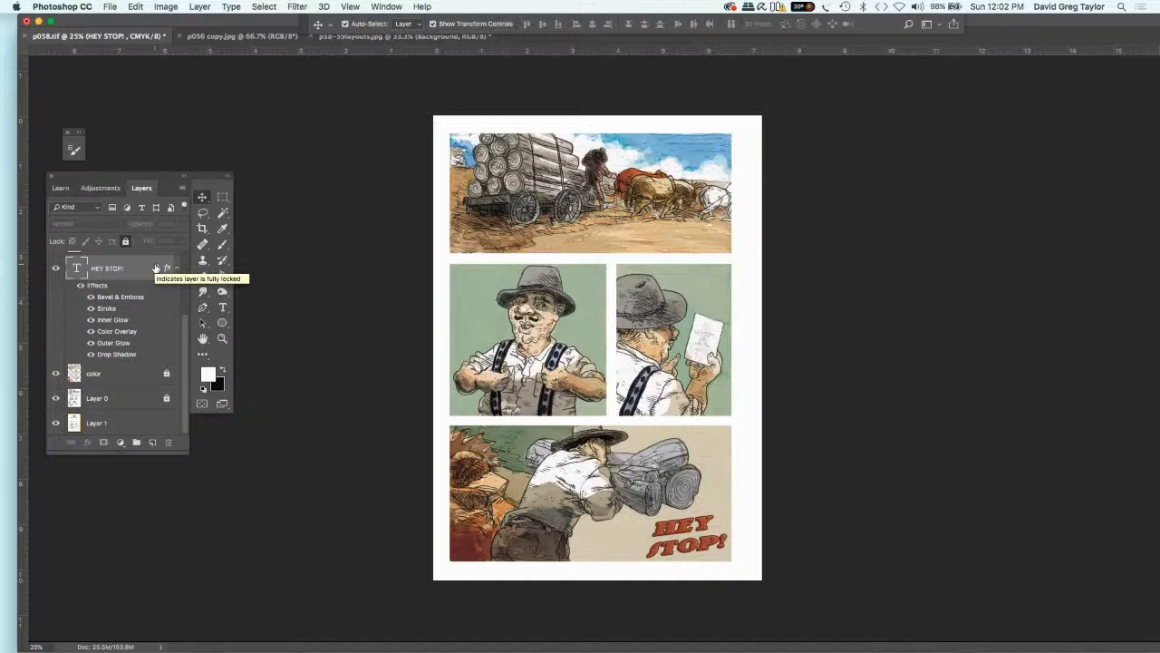